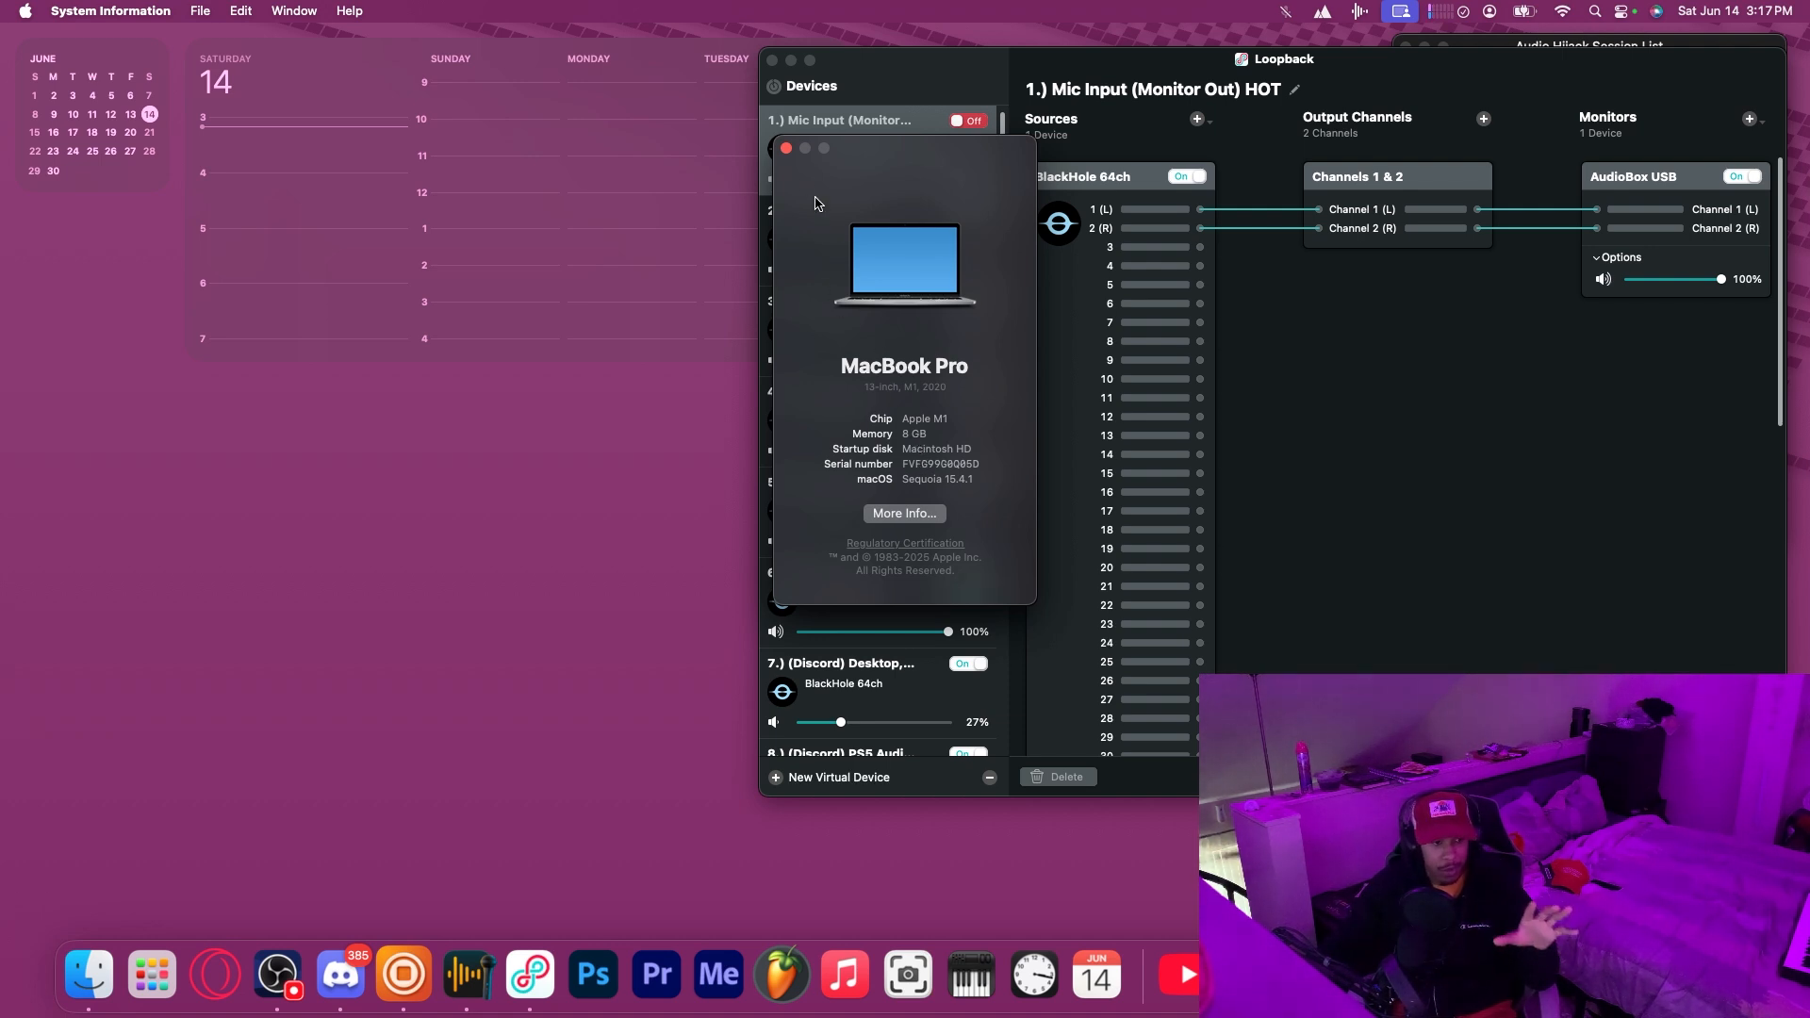
Close the Mac information window and open the Podcast setup session in Audio Hijack.
{"action": "left_click", "coordinate": [786, 149]}
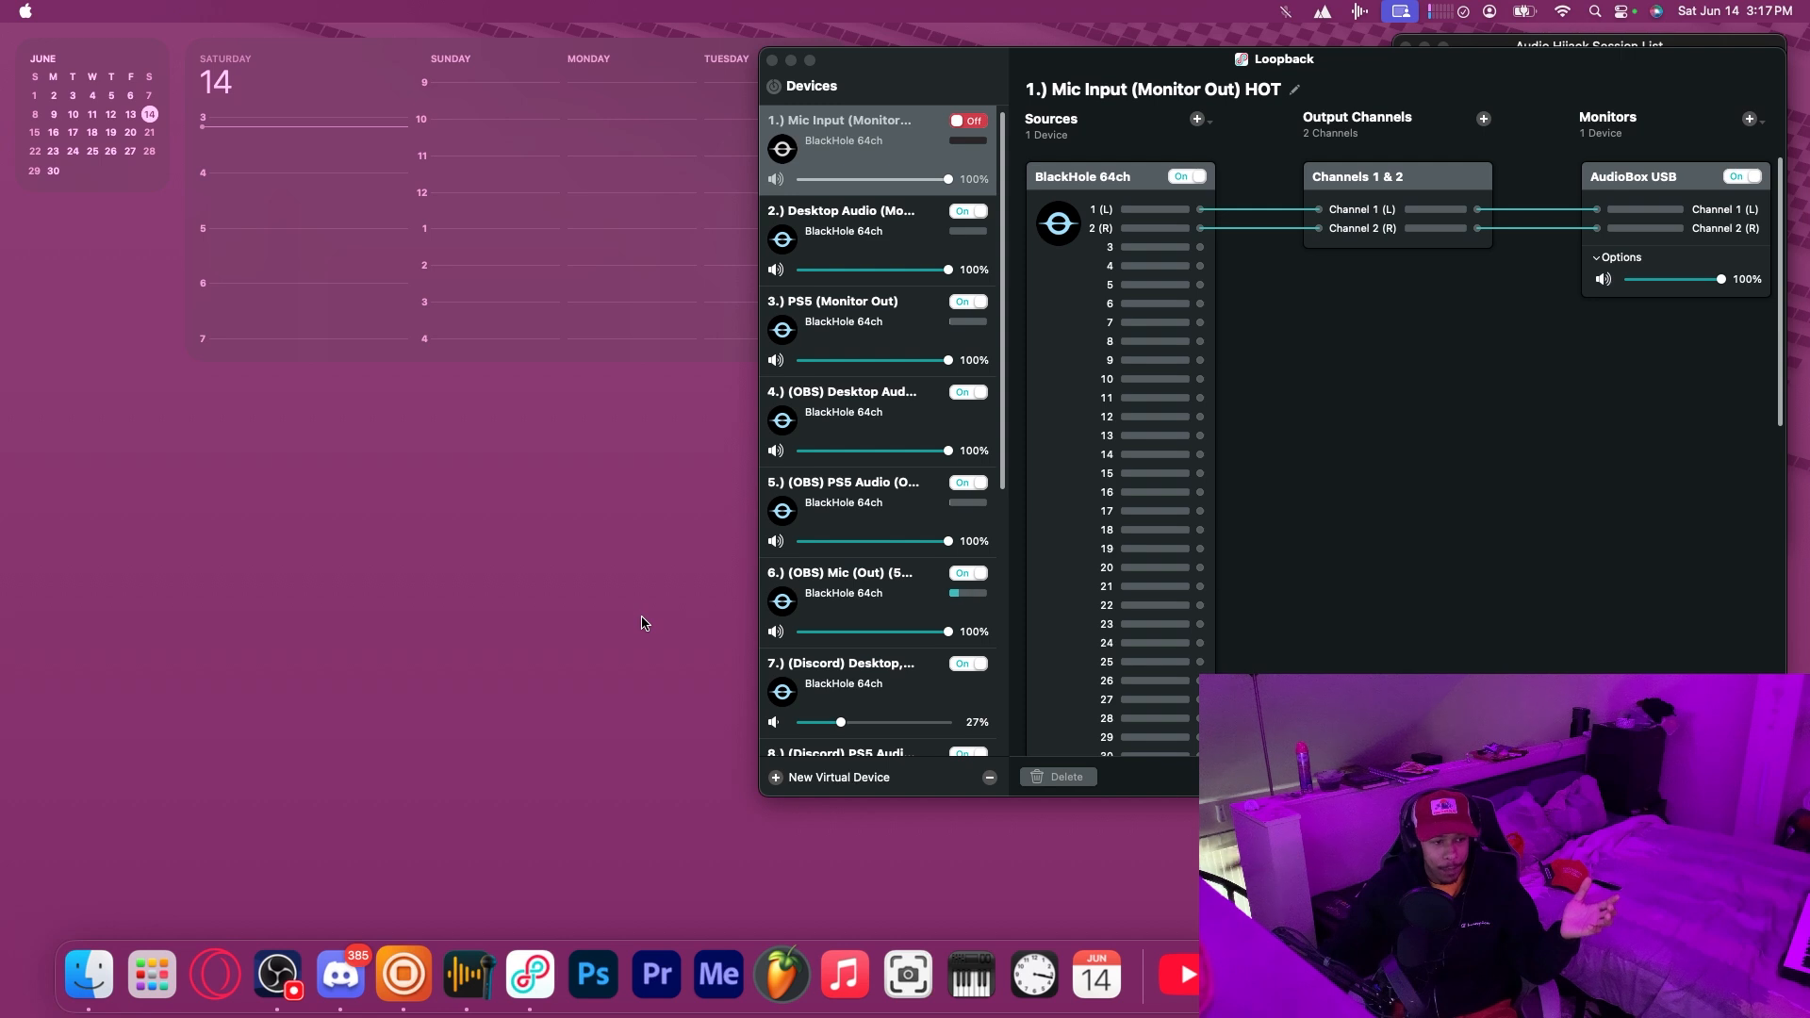
{"action": "left_click", "coordinate": [490, 976]}
{"action": "double_click", "coordinate": [1506, 121]}
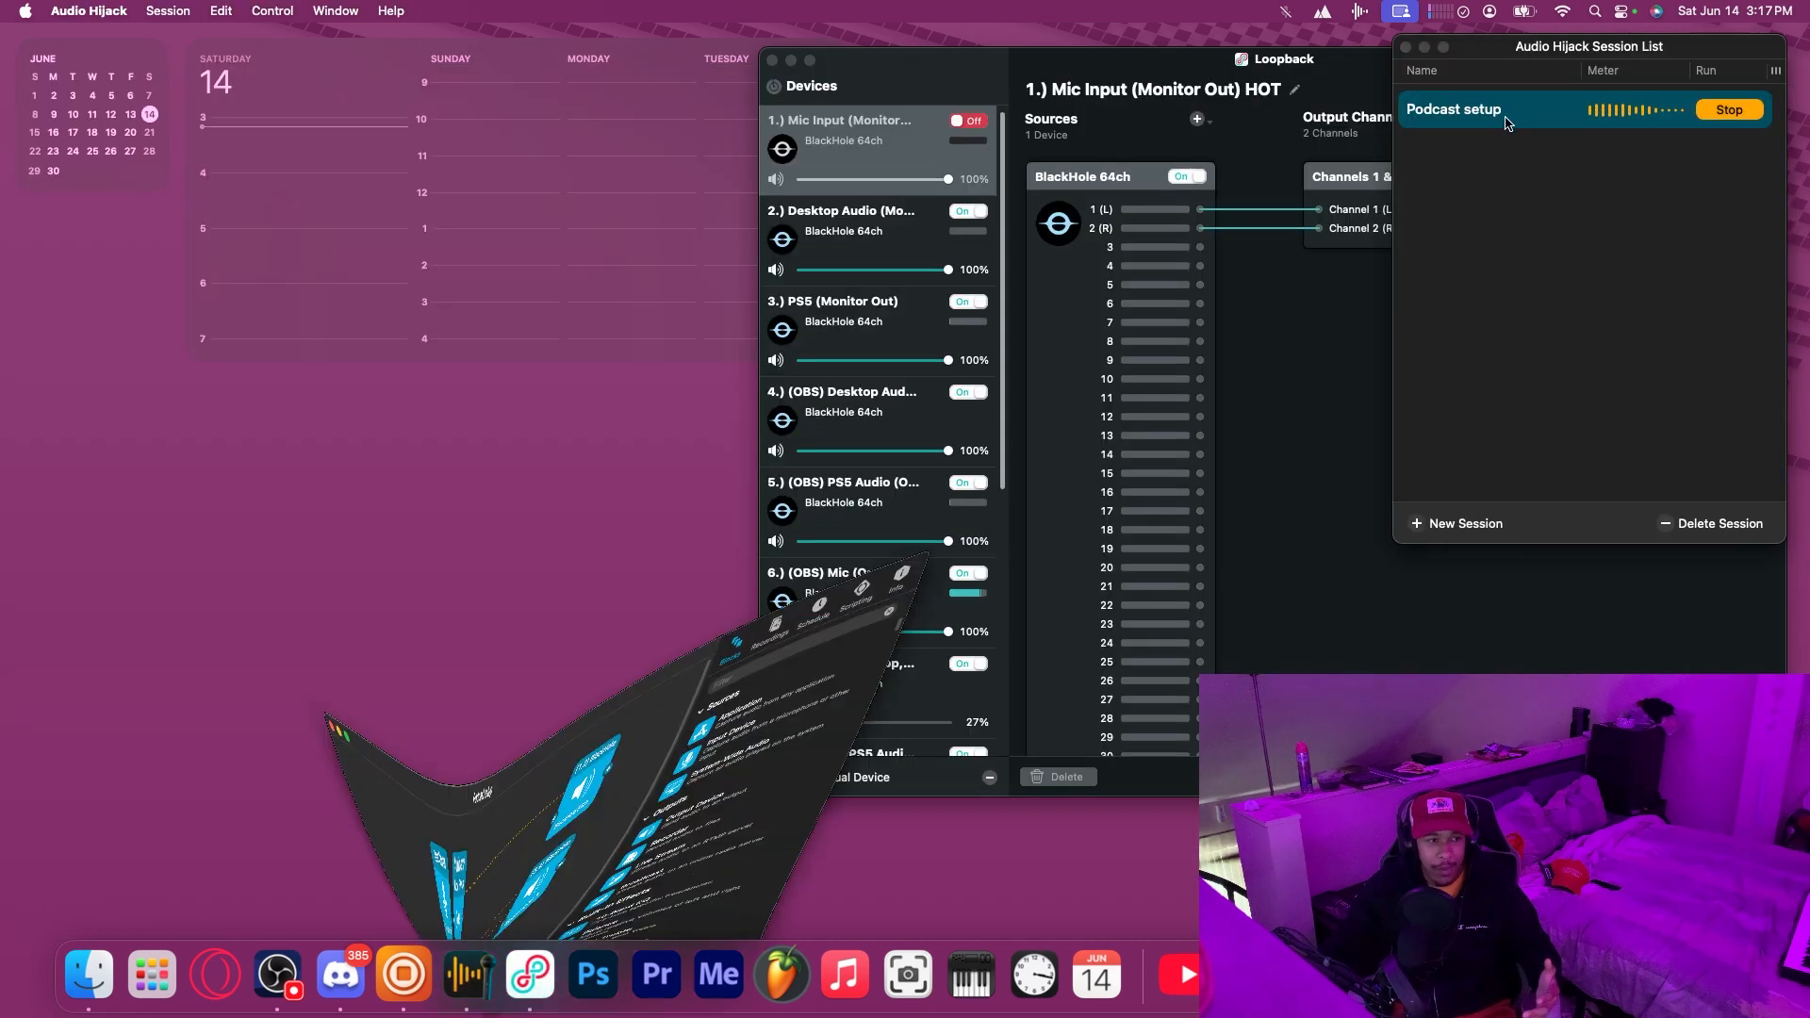
Check the audio processing latency in Audio Hijack's advanced settings and close the settings.
{"action": "left_click", "coordinate": [89, 10]}
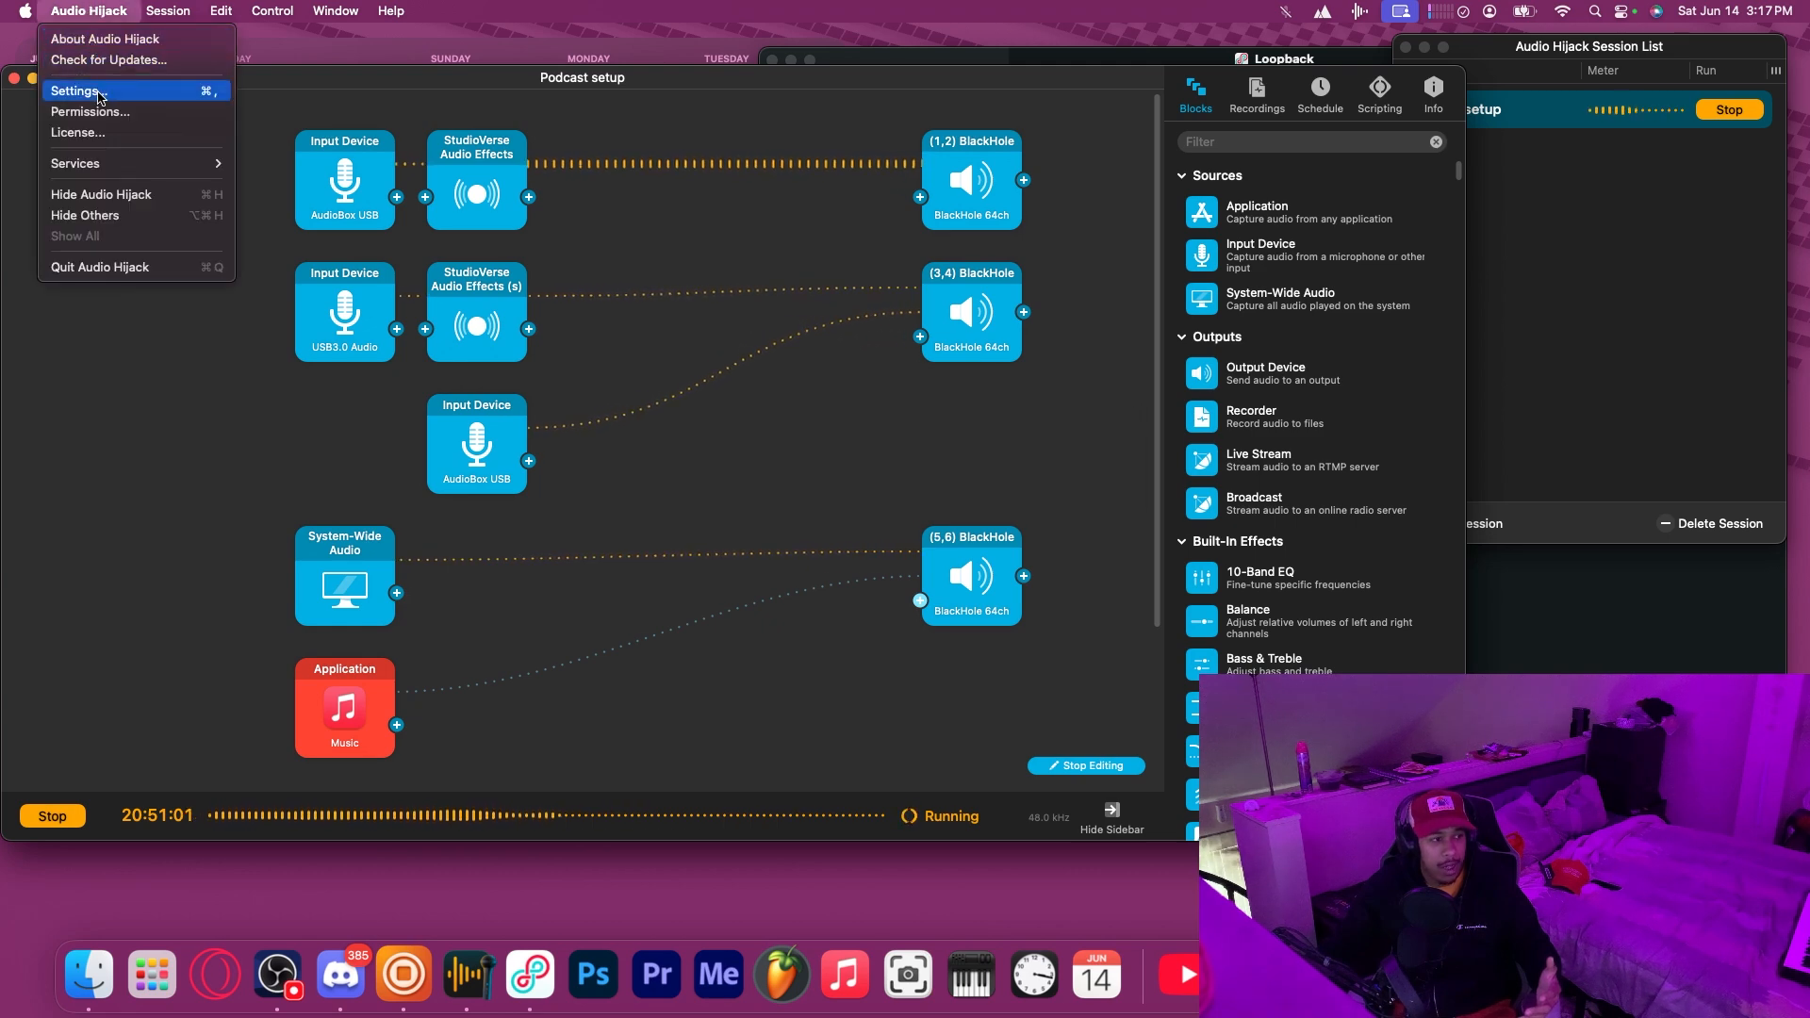
{"action": "left_click", "coordinate": [99, 93]}
{"action": "left_click", "coordinate": [772, 162]}
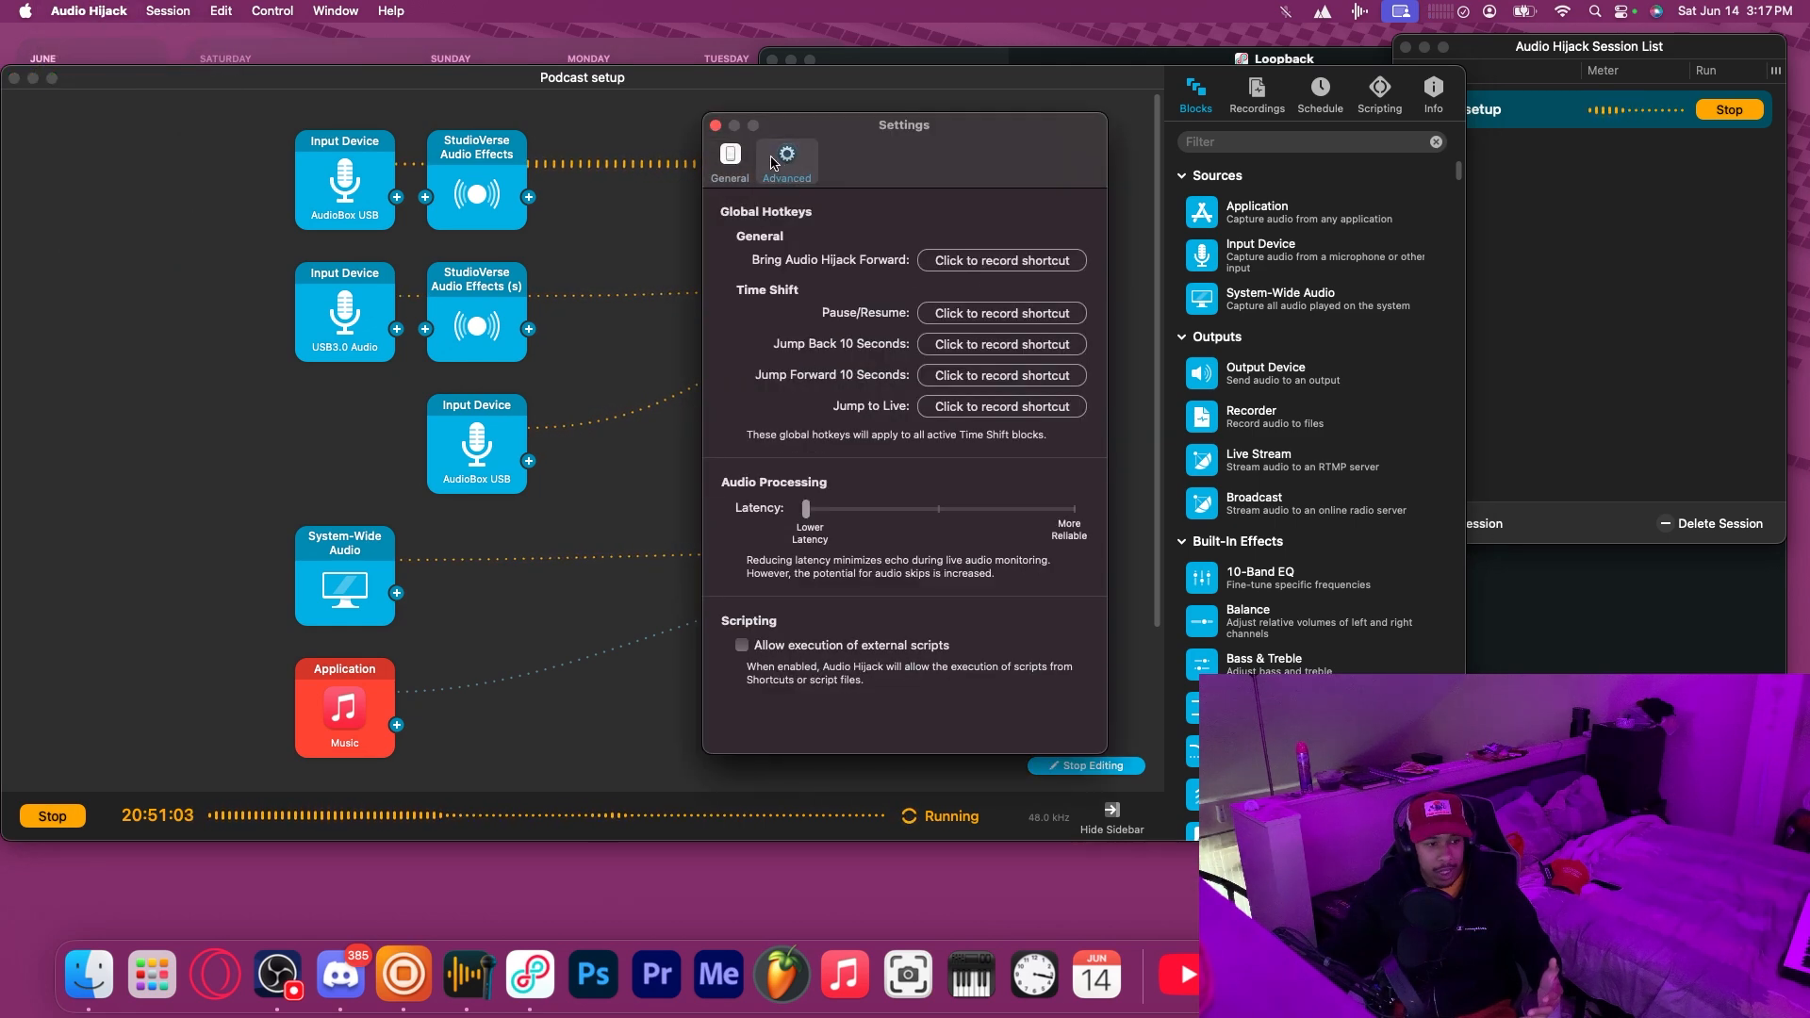
{"action": "left_click", "coordinate": [715, 126]}
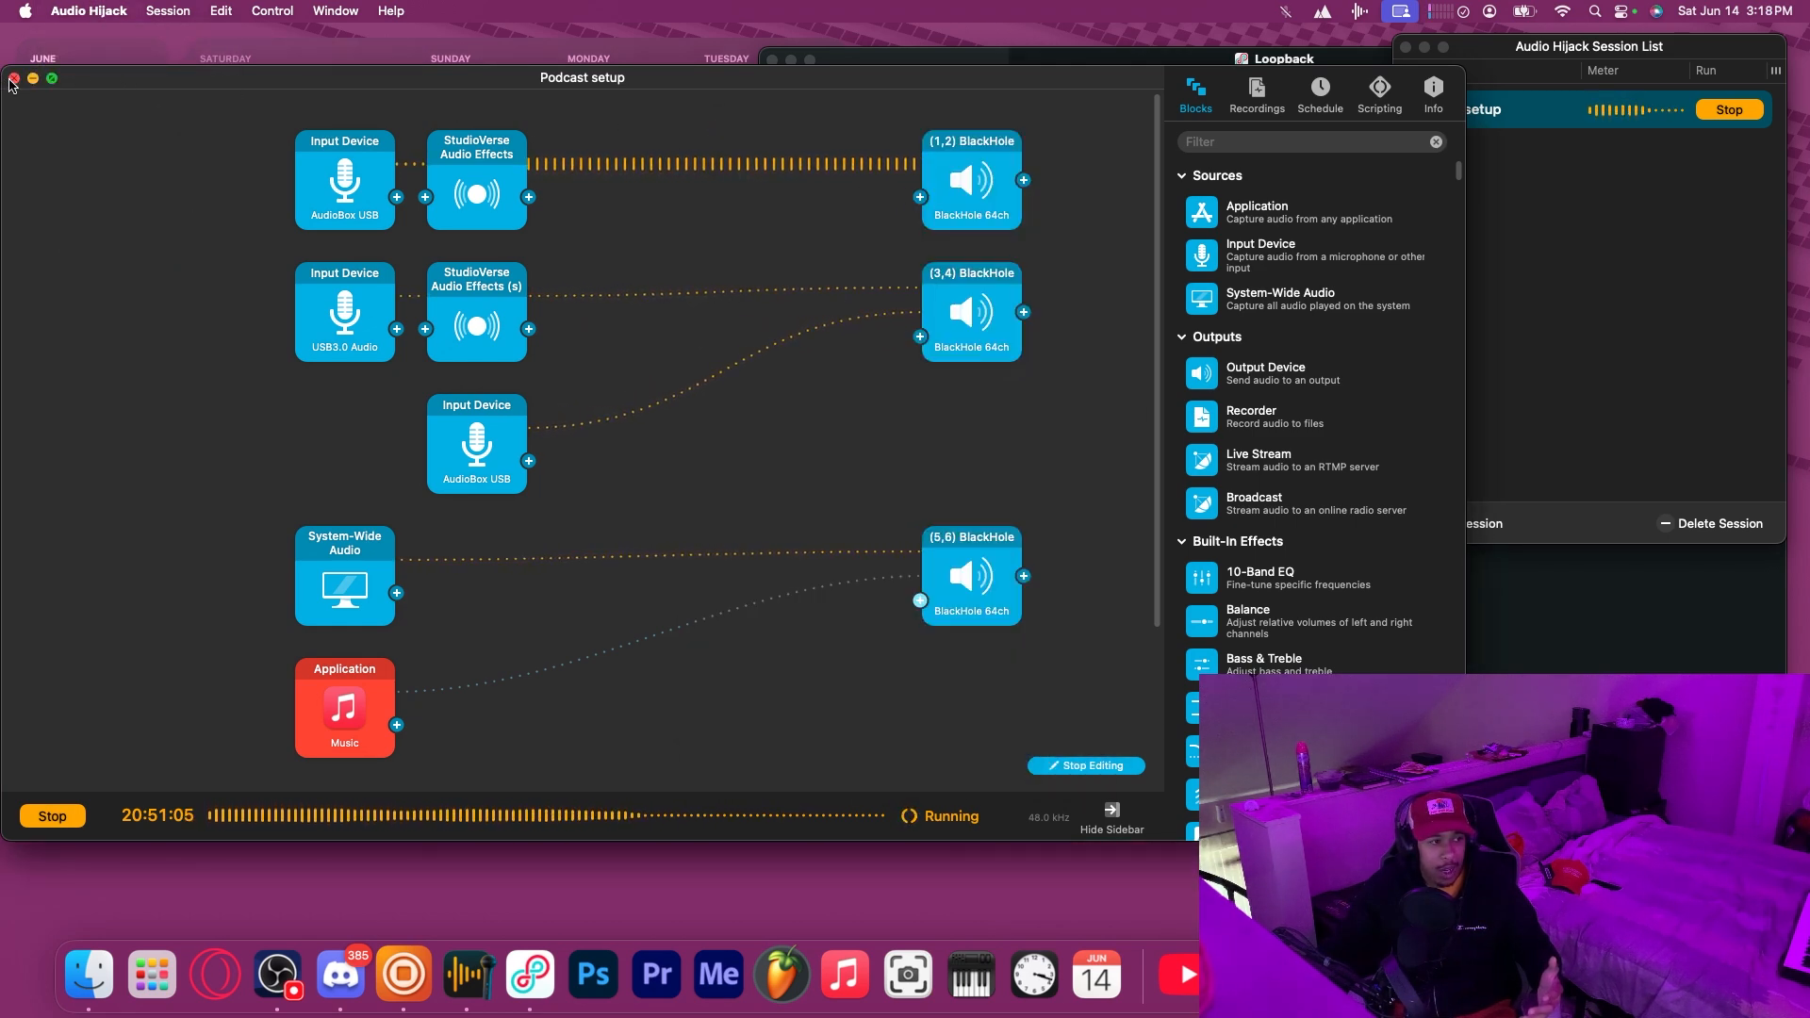
Close the Podcast setup session, the Audio Hijack session list and the Loopback window.
{"action": "left_click", "coordinate": [13, 80]}
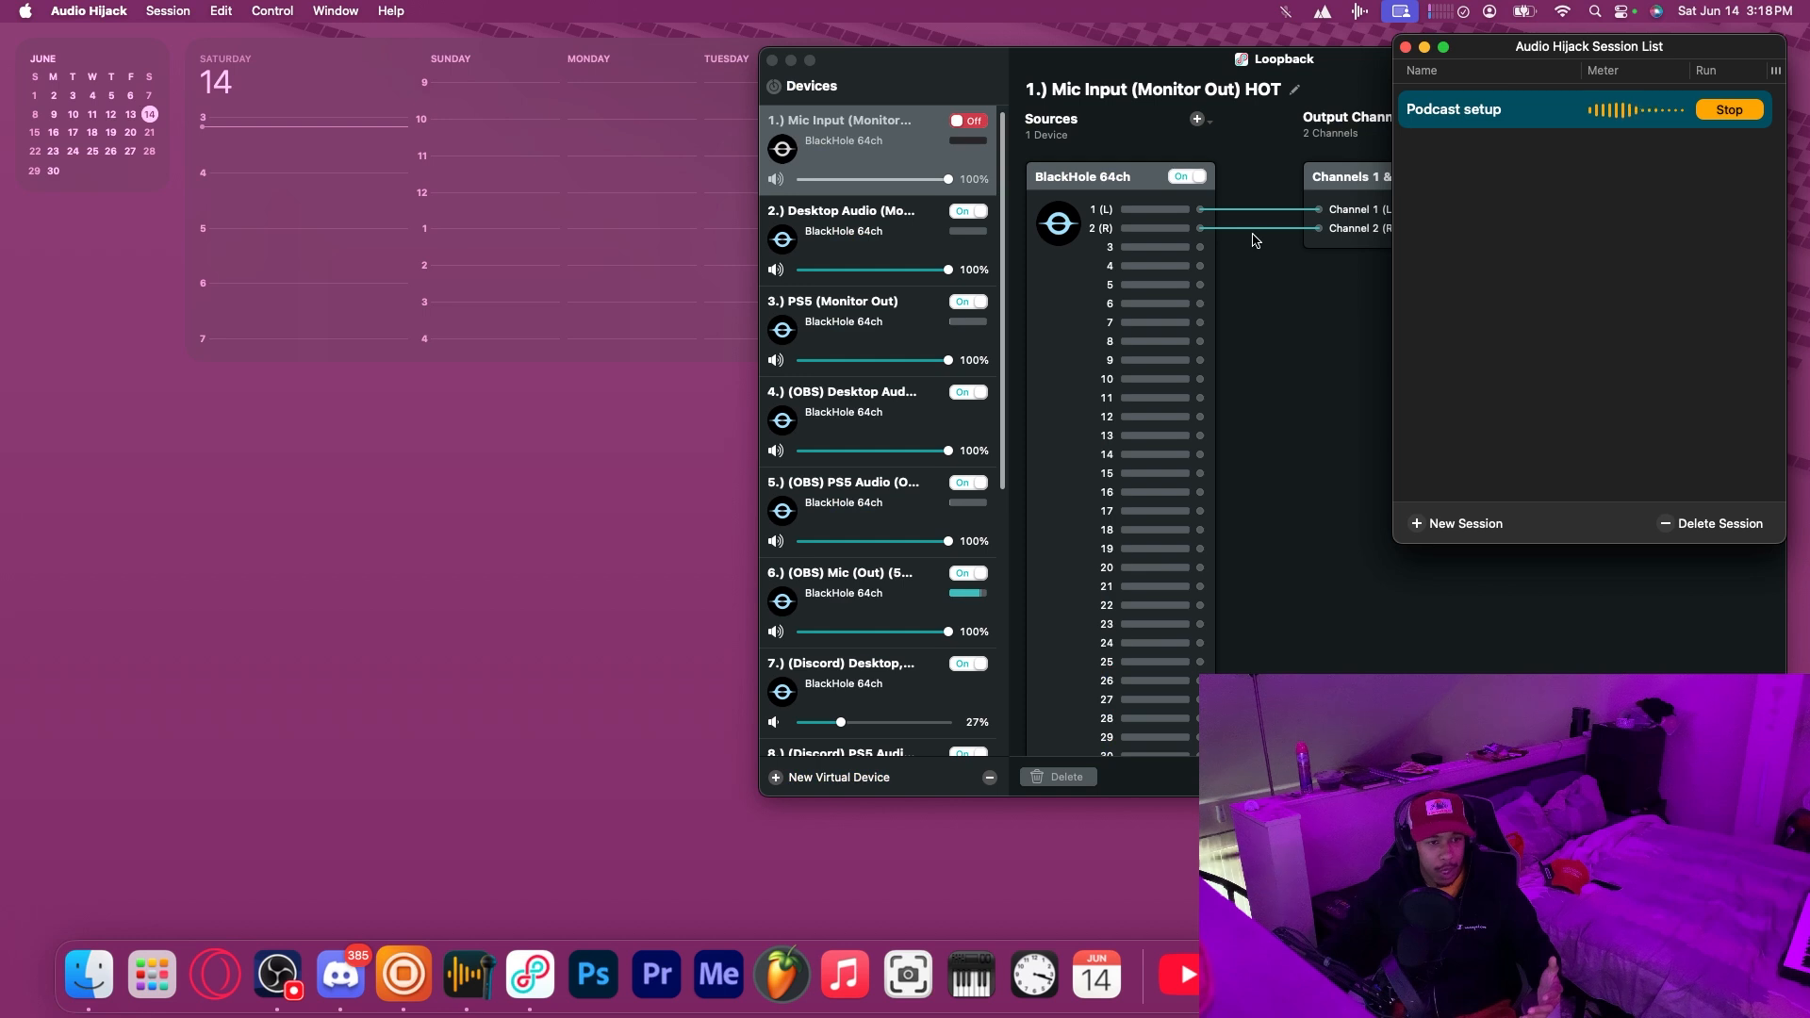
{"action": "left_click", "coordinate": [1405, 48]}
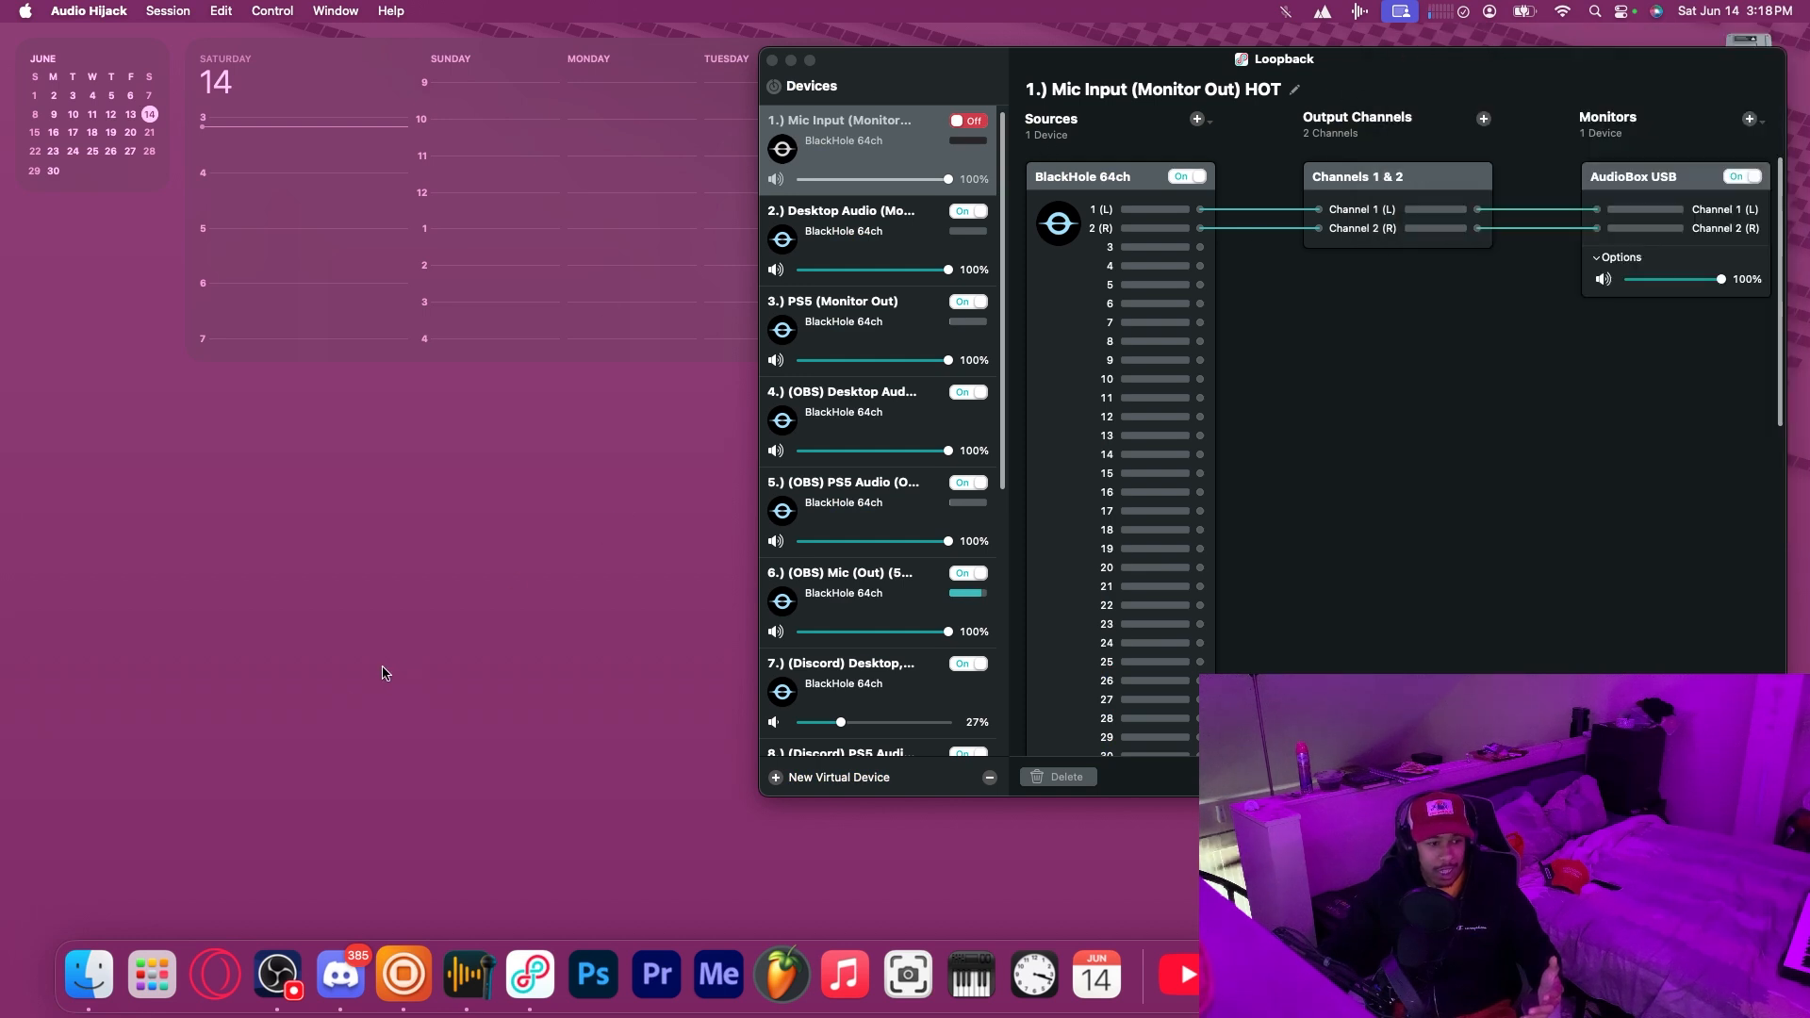
{"action": "left_click", "coordinate": [368, 707]}
{"action": "left_click", "coordinate": [980, 87]}
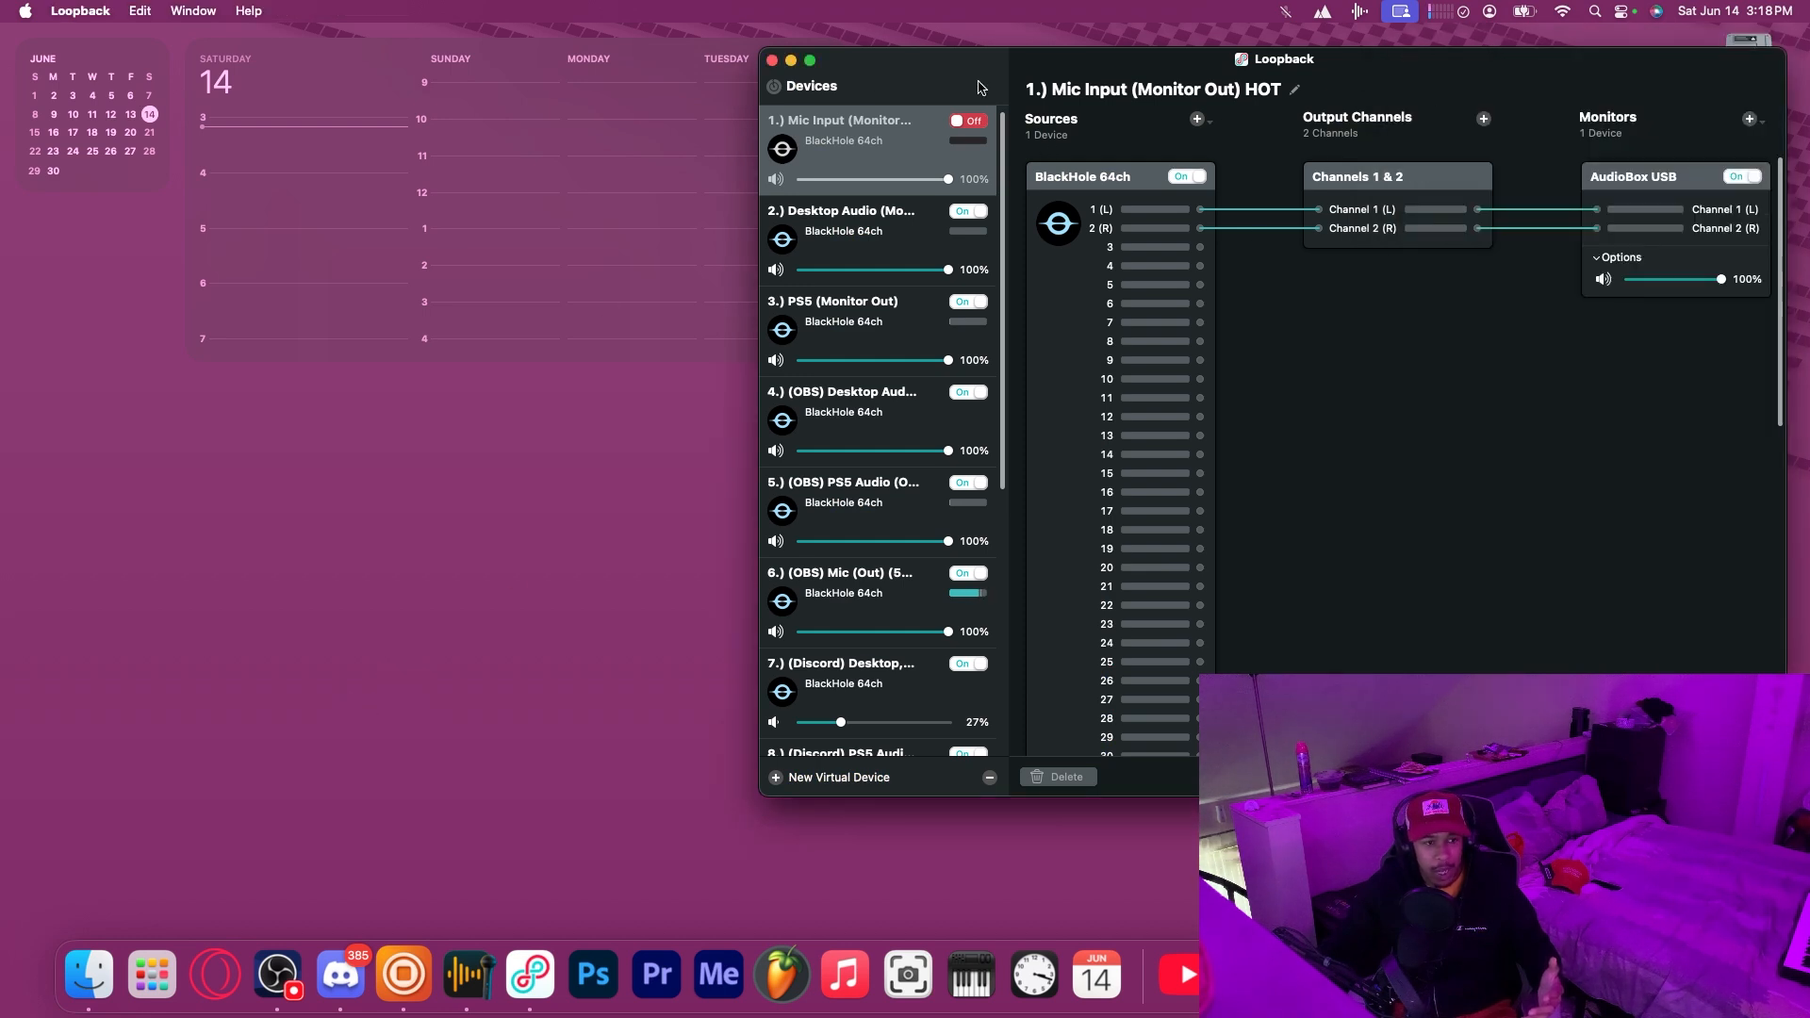
{"action": "left_click", "coordinate": [771, 61]}
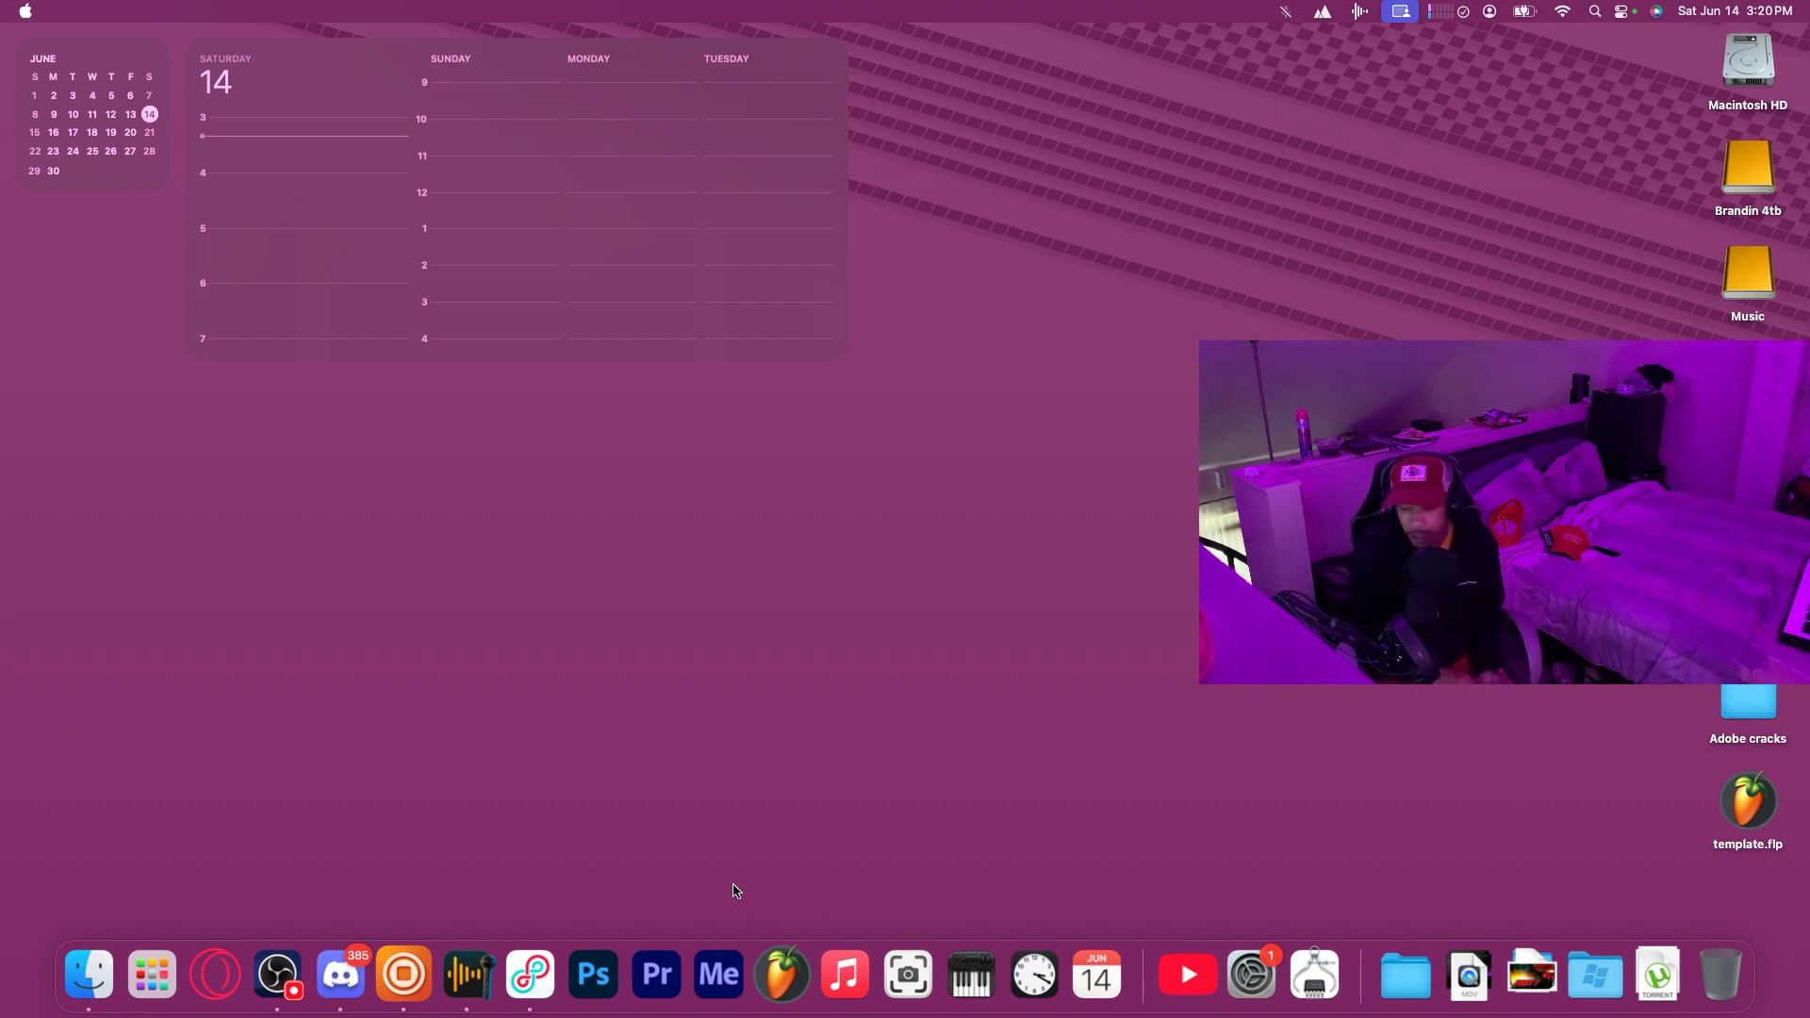
Check the Mac's list of available sound output devices and close it.
{"action": "left_click", "coordinate": [1621, 13]}
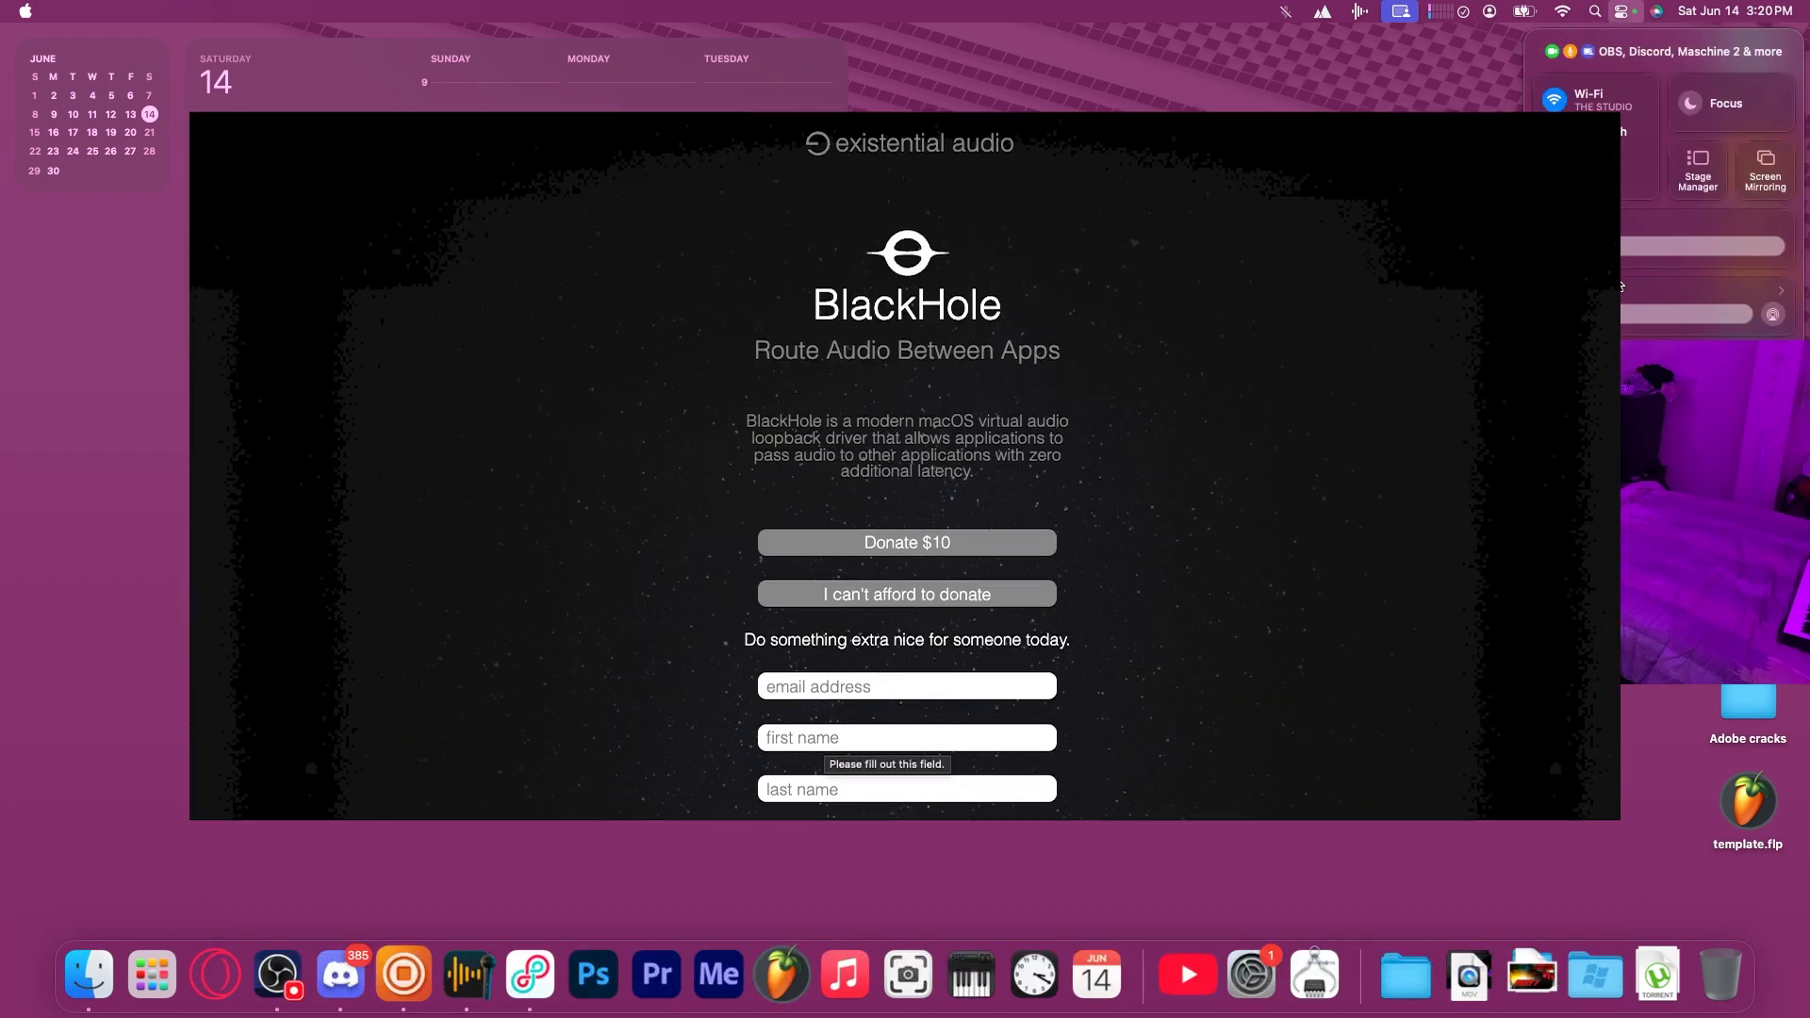
{"action": "left_click", "coordinate": [1771, 313]}
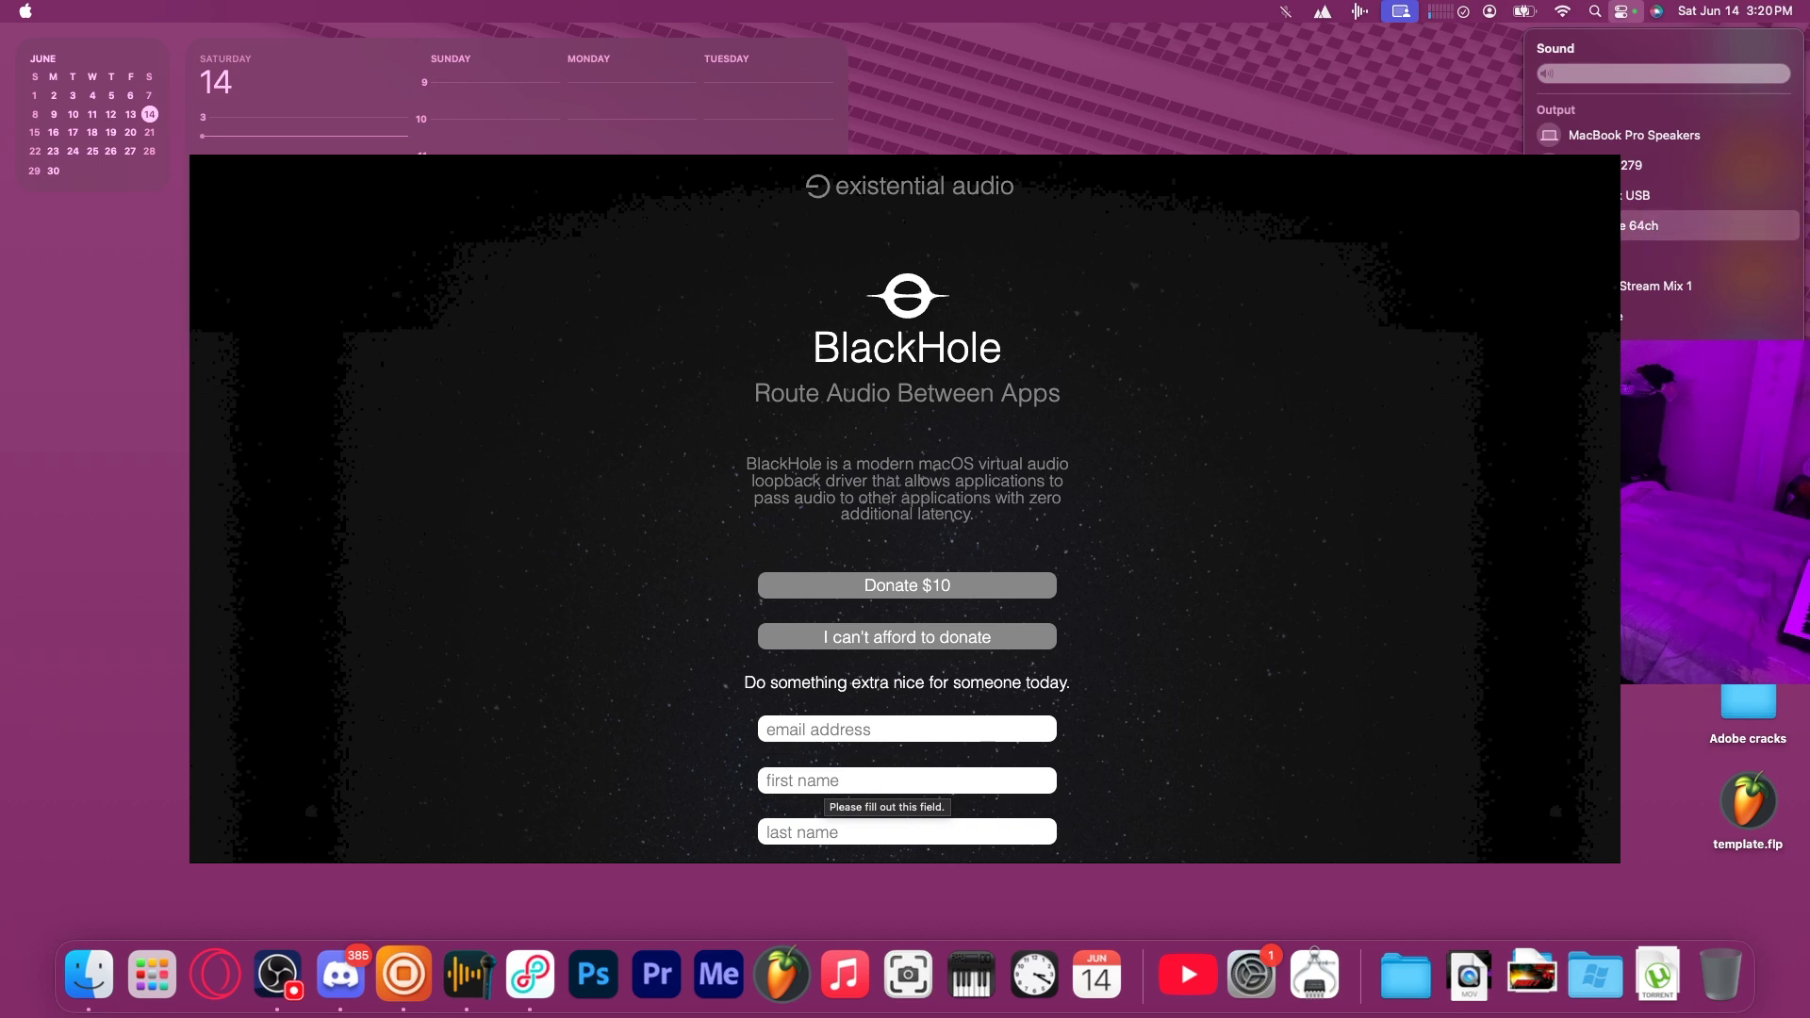
{"action": "key", "text": "Escape"}
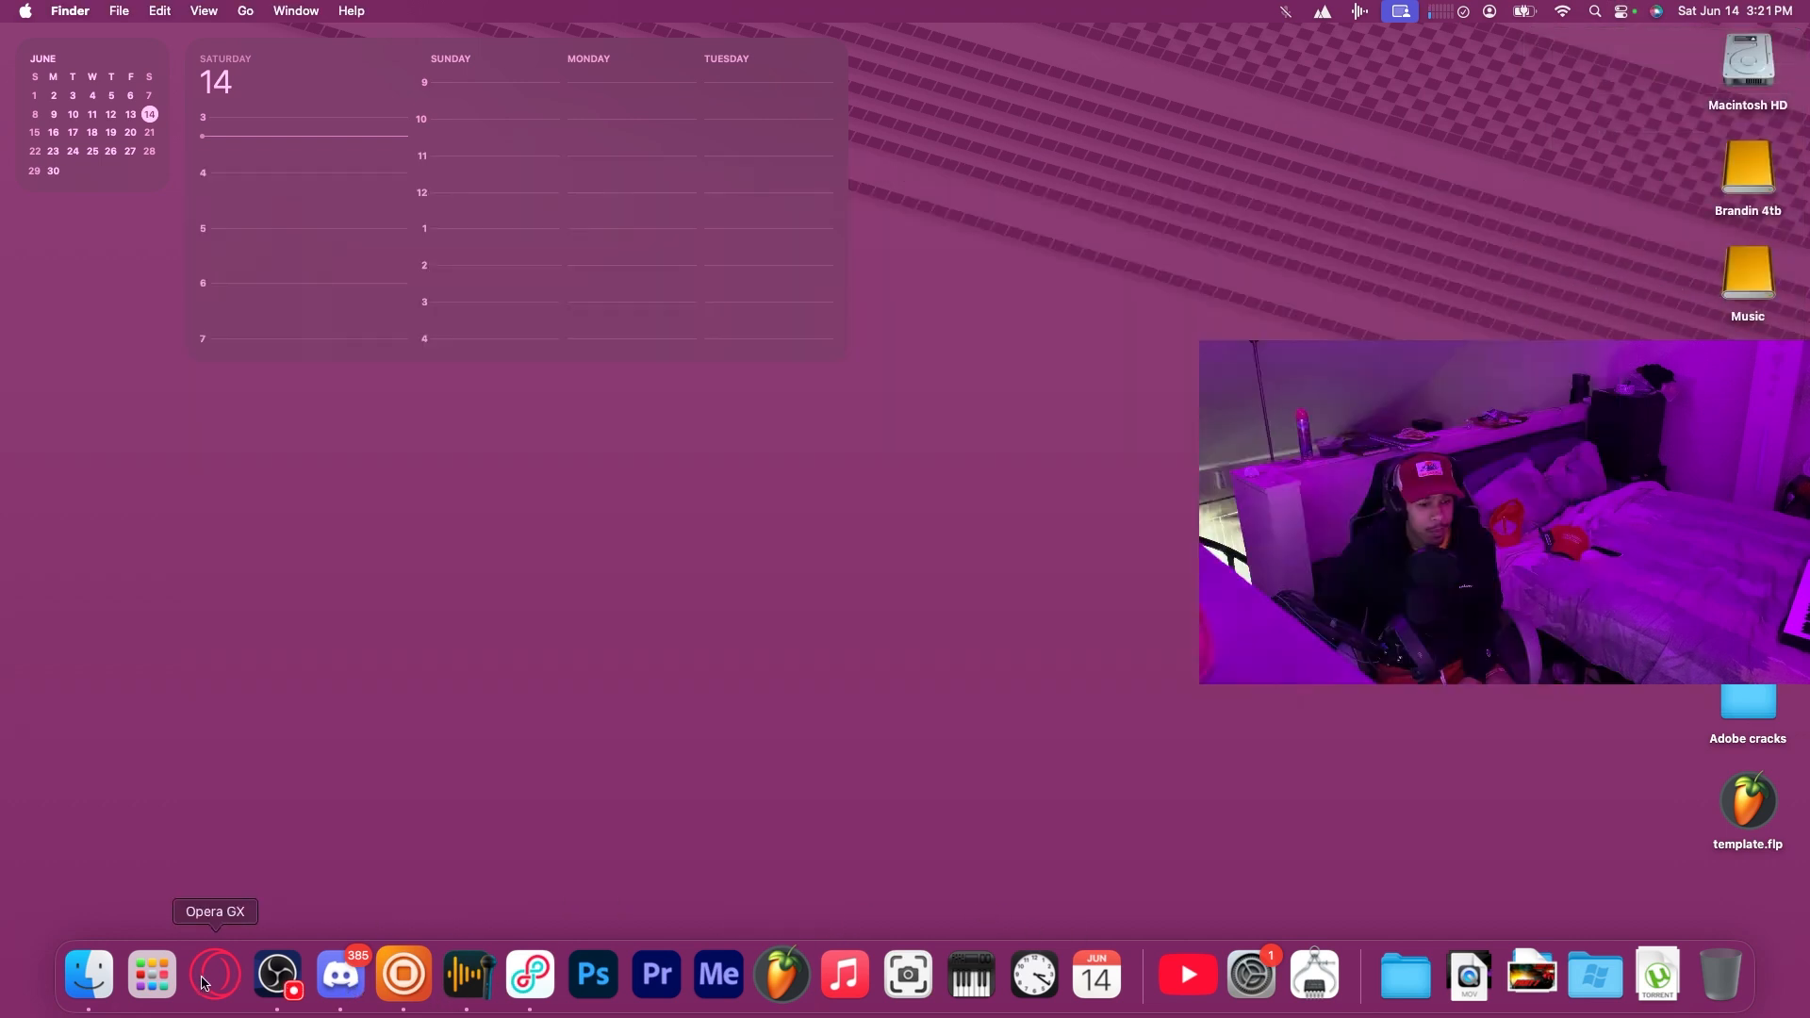
Search the web for "blackhole mac" in Opera GX and open Existential Audio's BlackHole page.
{"action": "left_click", "coordinate": [203, 983]}
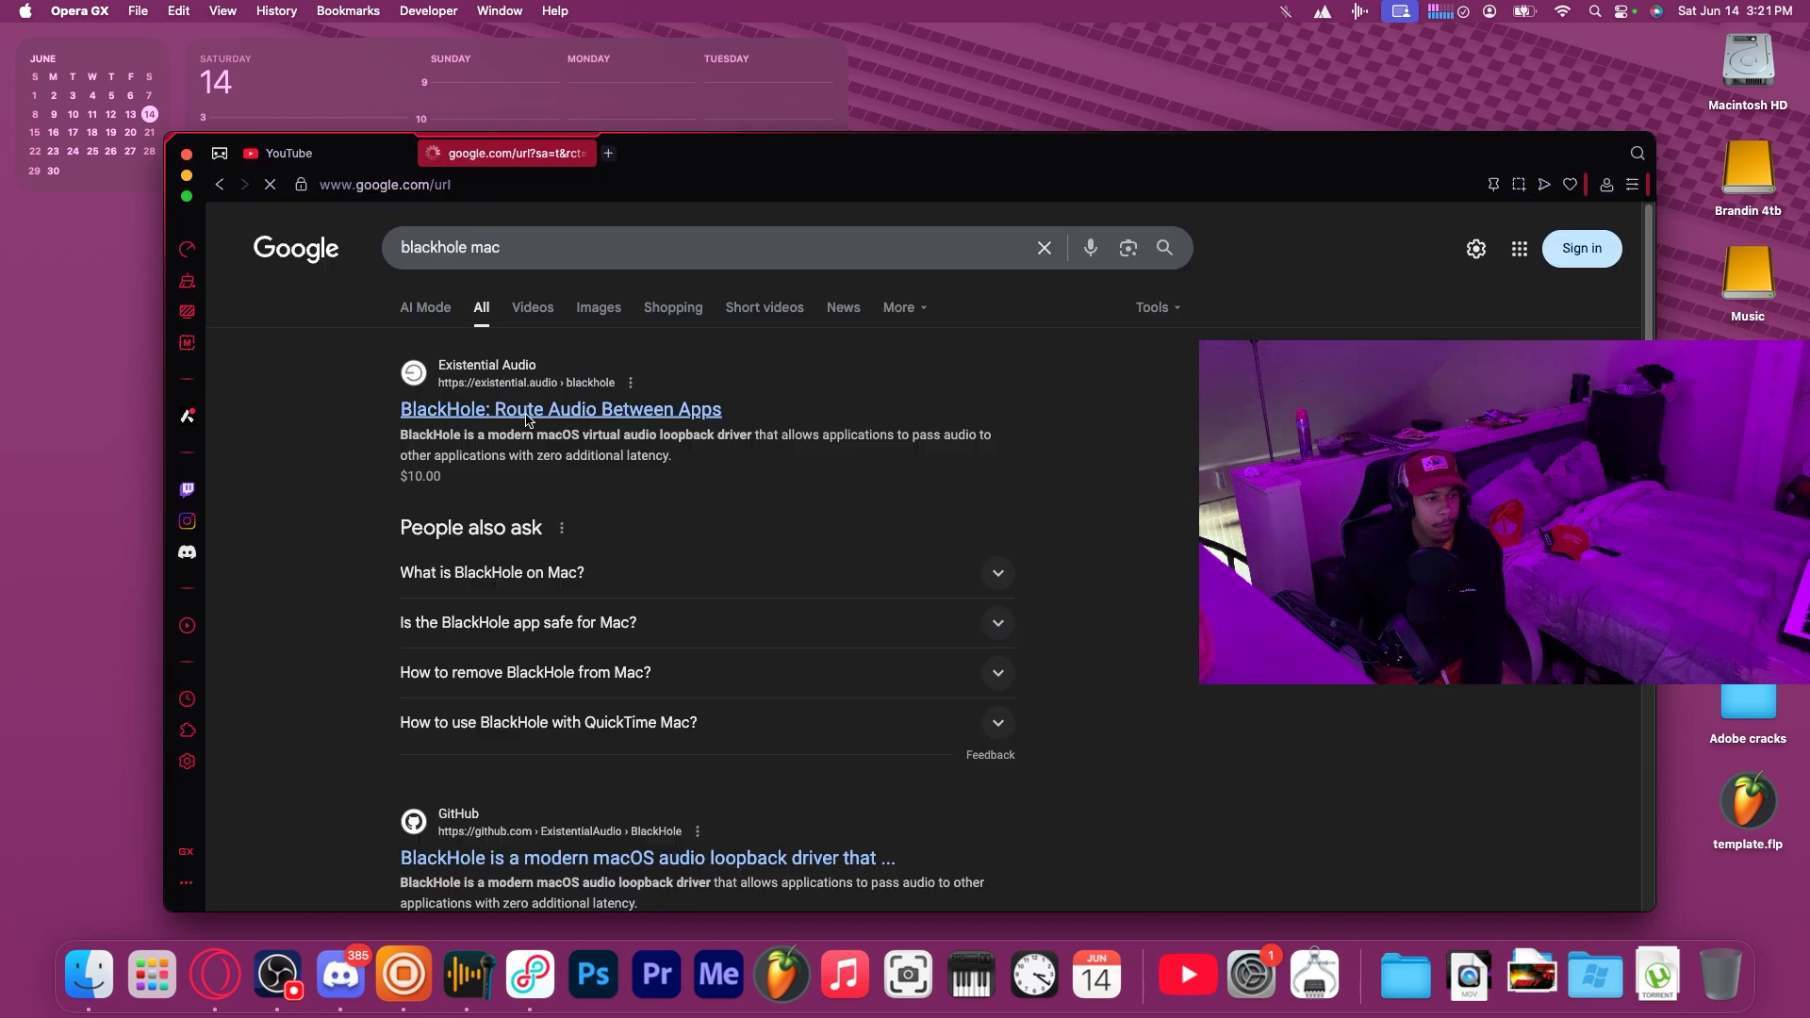
{"action": "left_click", "coordinate": [608, 410]}
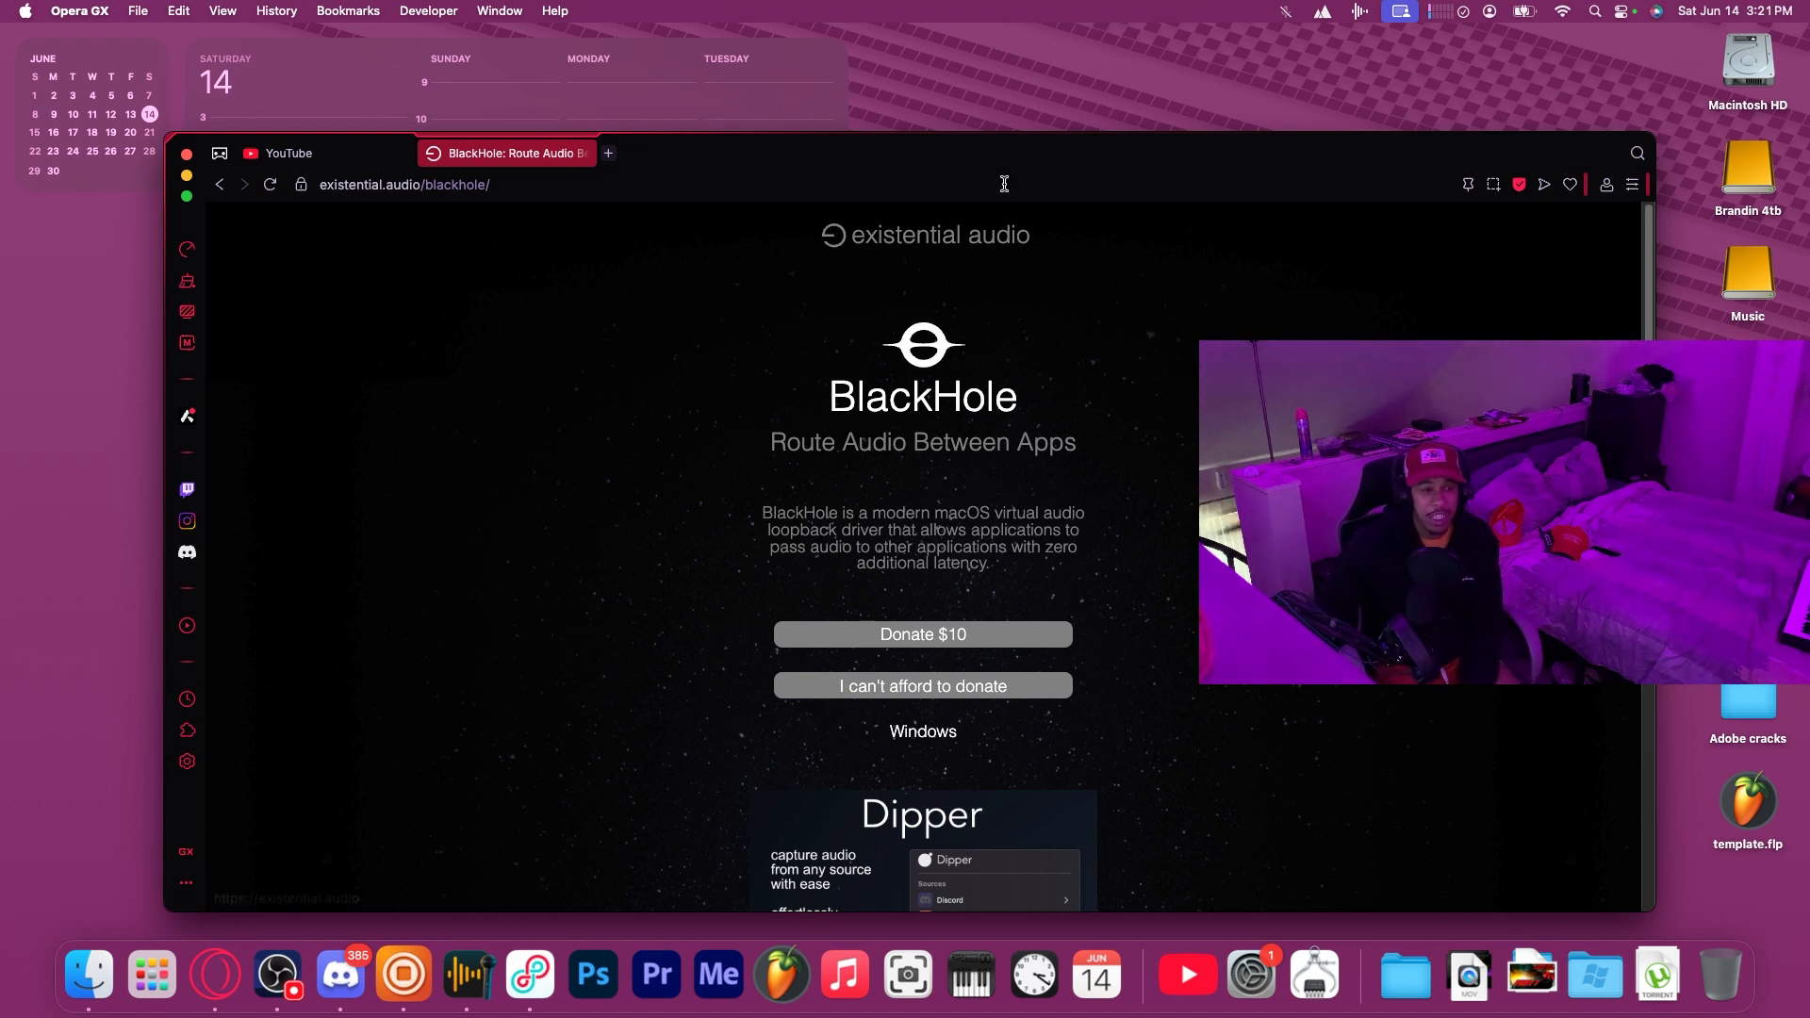
{"action": "left_click", "coordinate": [1069, 104]}
{"action": "left_click", "coordinate": [1339, 452]}
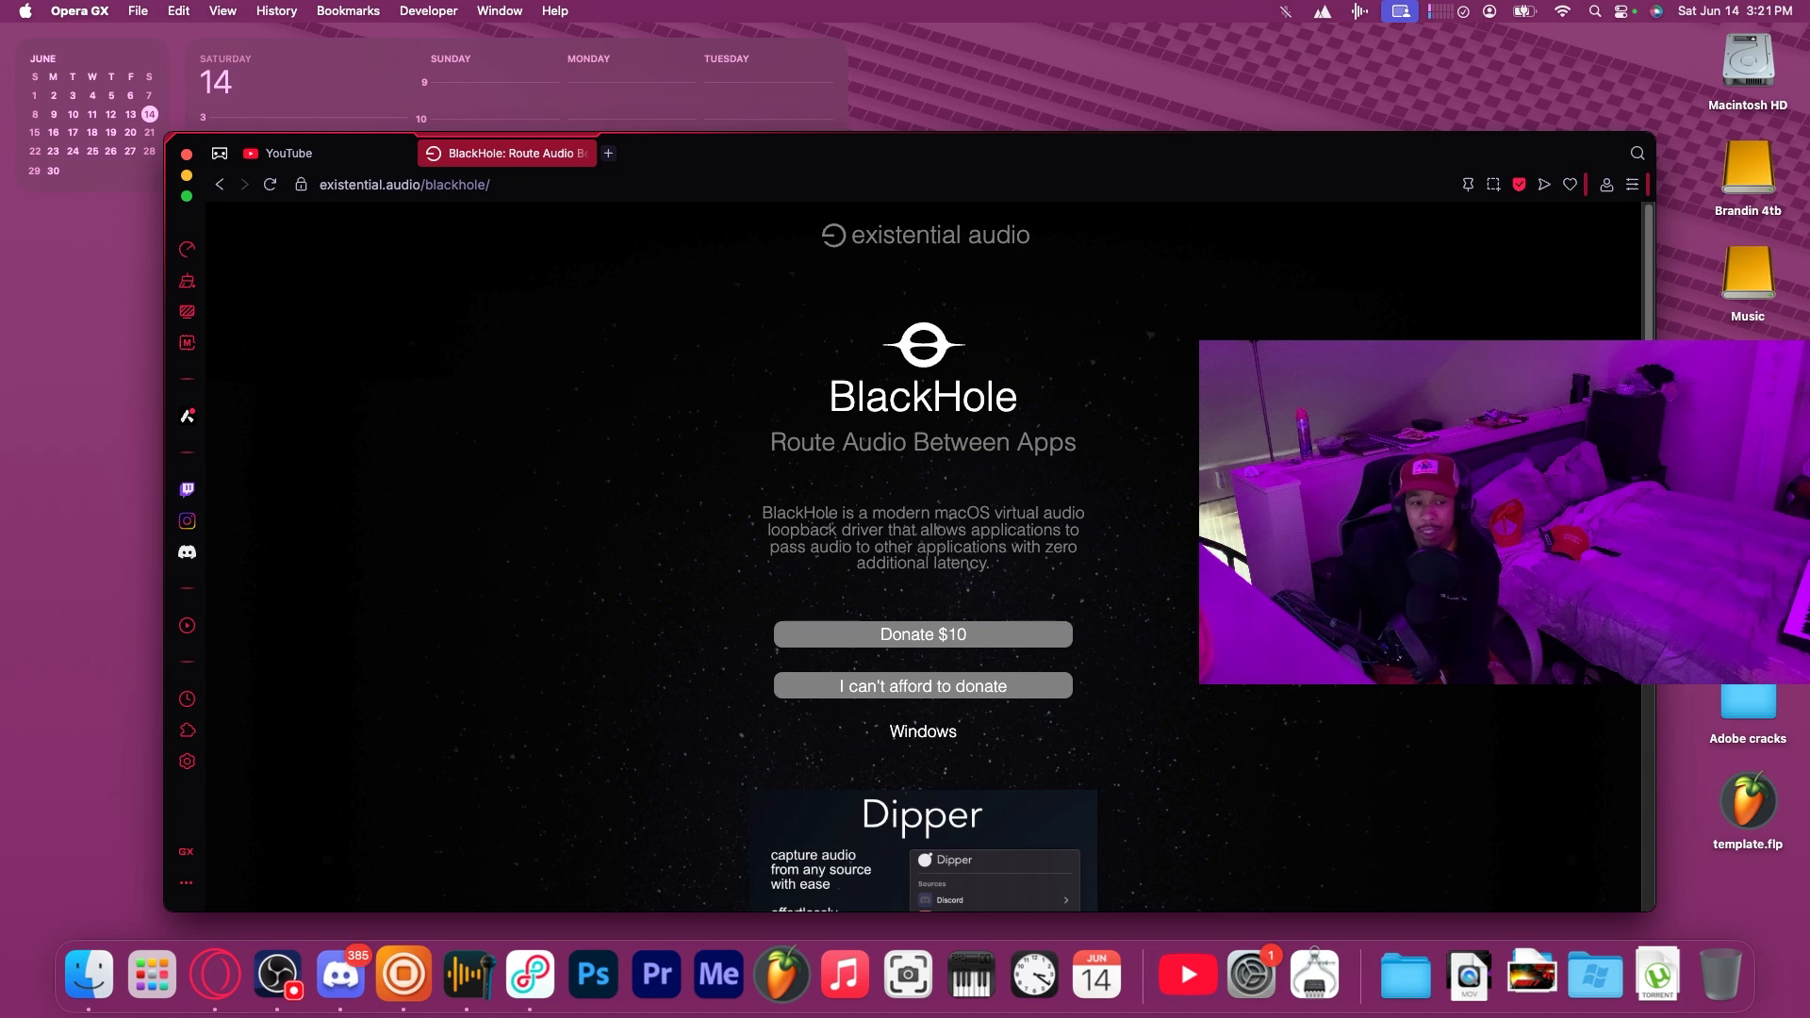
Go to the BlackHole download options and choose "I can't afford to donate" to show the download link form.
{"action": "scroll", "coordinate": [897, 291], "scroll_direction": "down", "scroll_amount": 5}
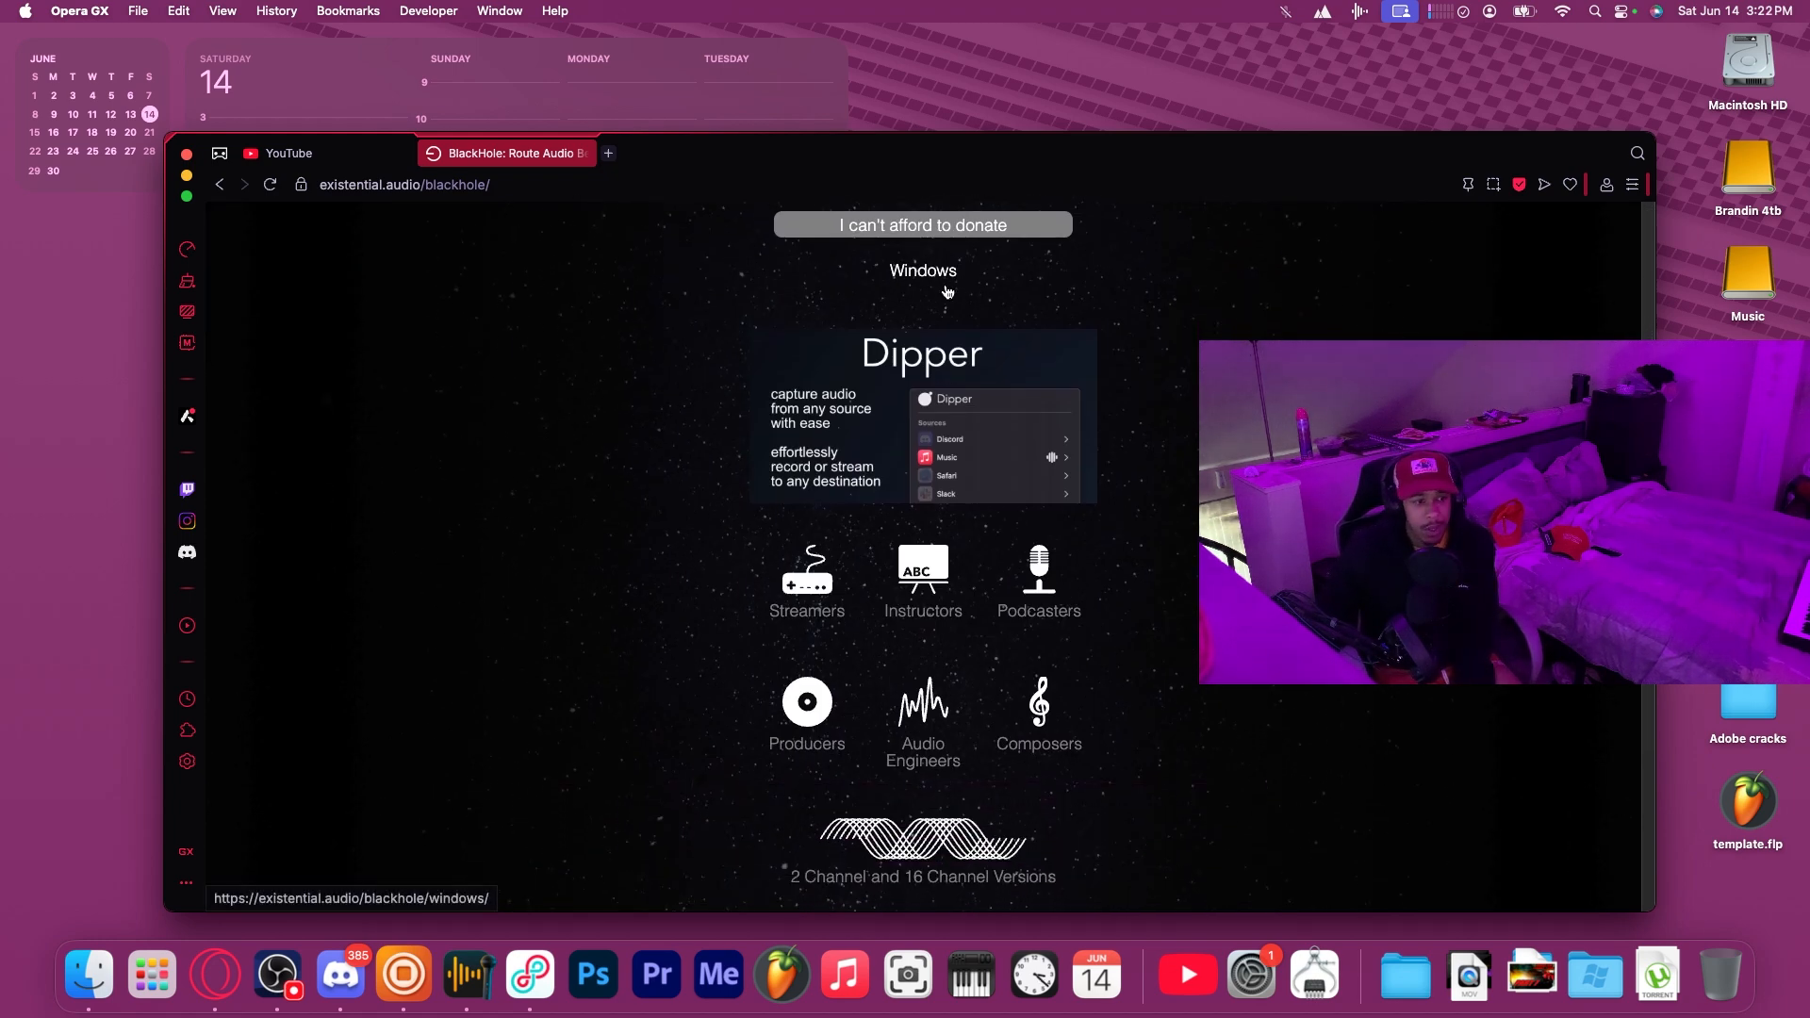
{"action": "scroll", "coordinate": [972, 296], "scroll_direction": "down", "scroll_amount": 10}
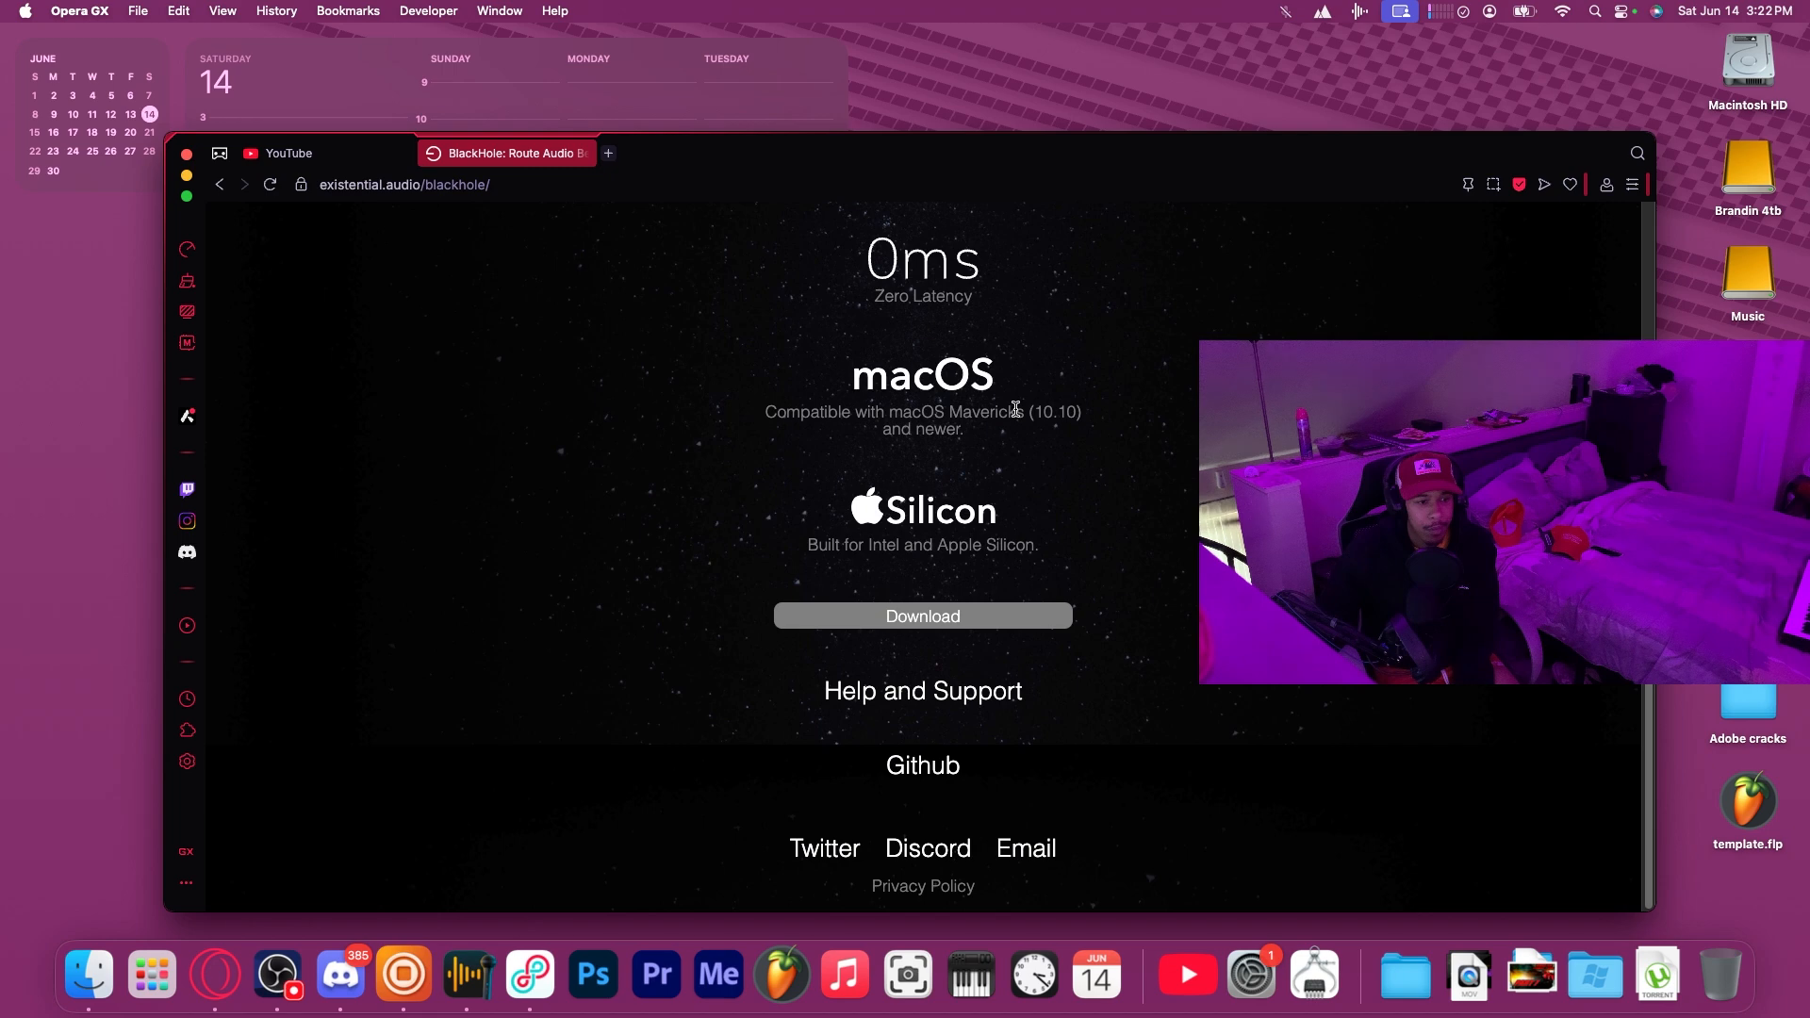
{"action": "scroll", "coordinate": [1018, 411], "scroll_direction": "up", "scroll_amount": 10}
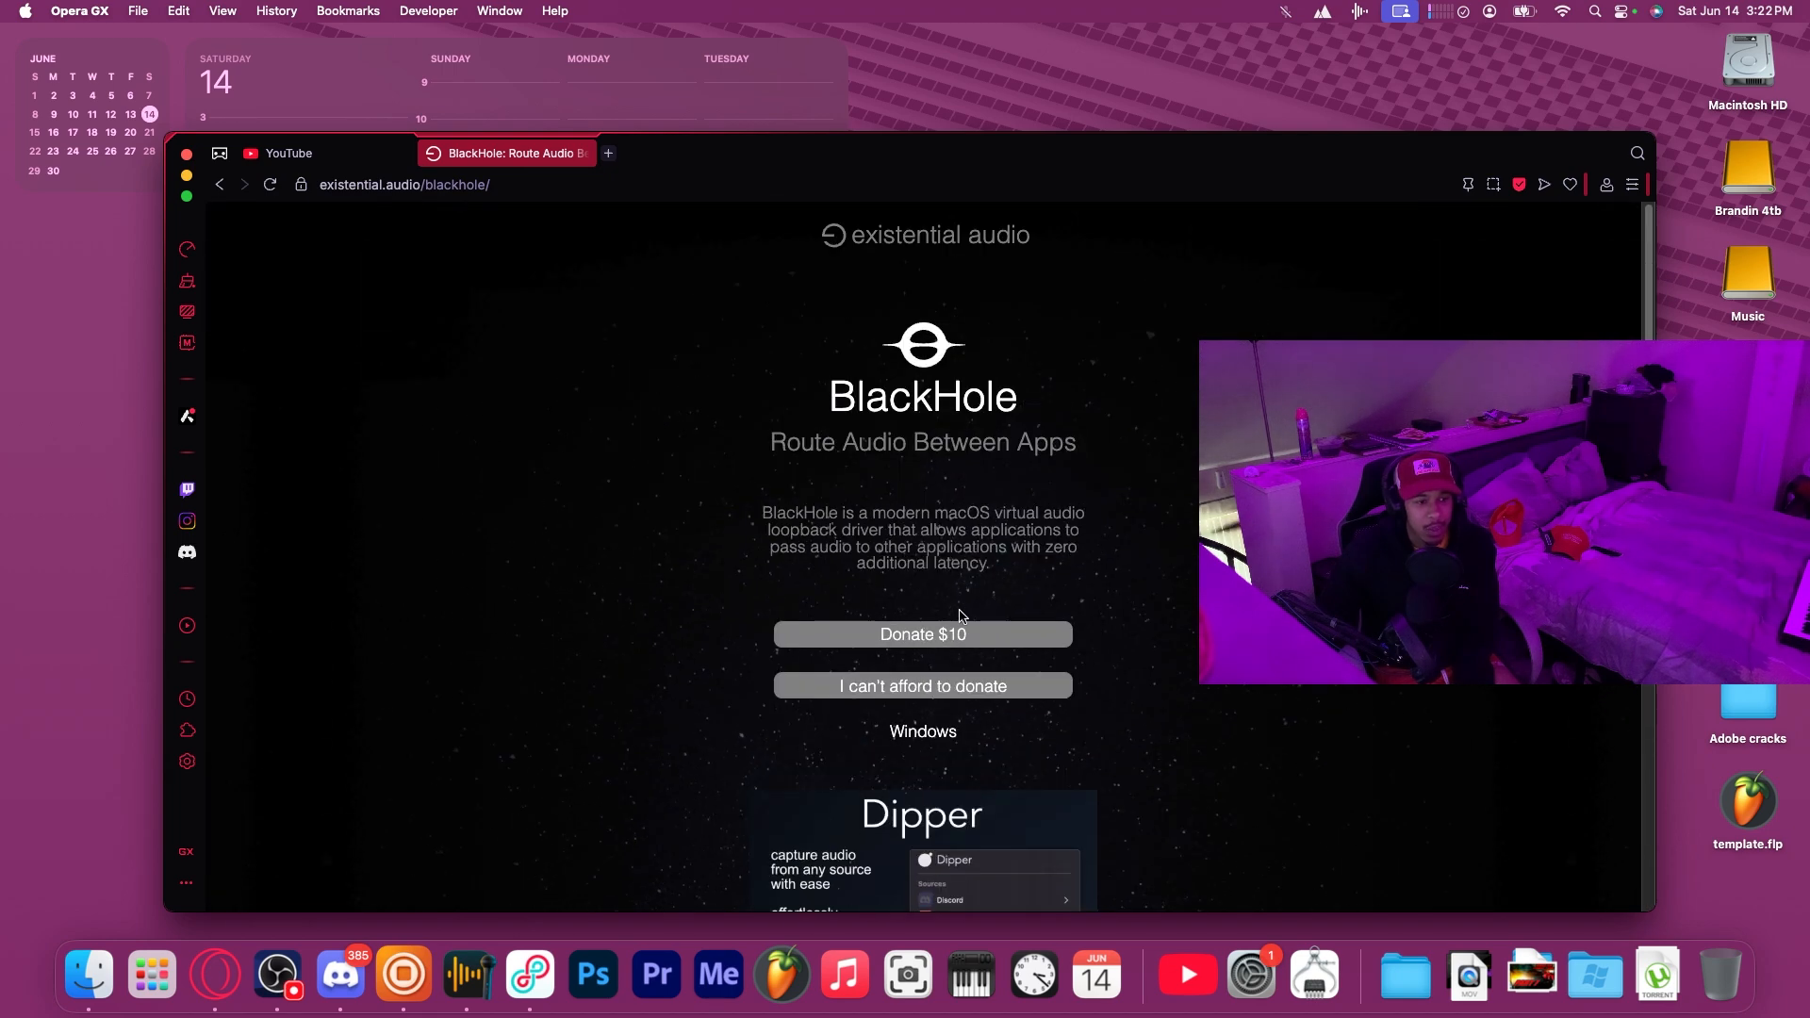
{"action": "scroll", "coordinate": [980, 579], "scroll_direction": "down", "scroll_amount": 10}
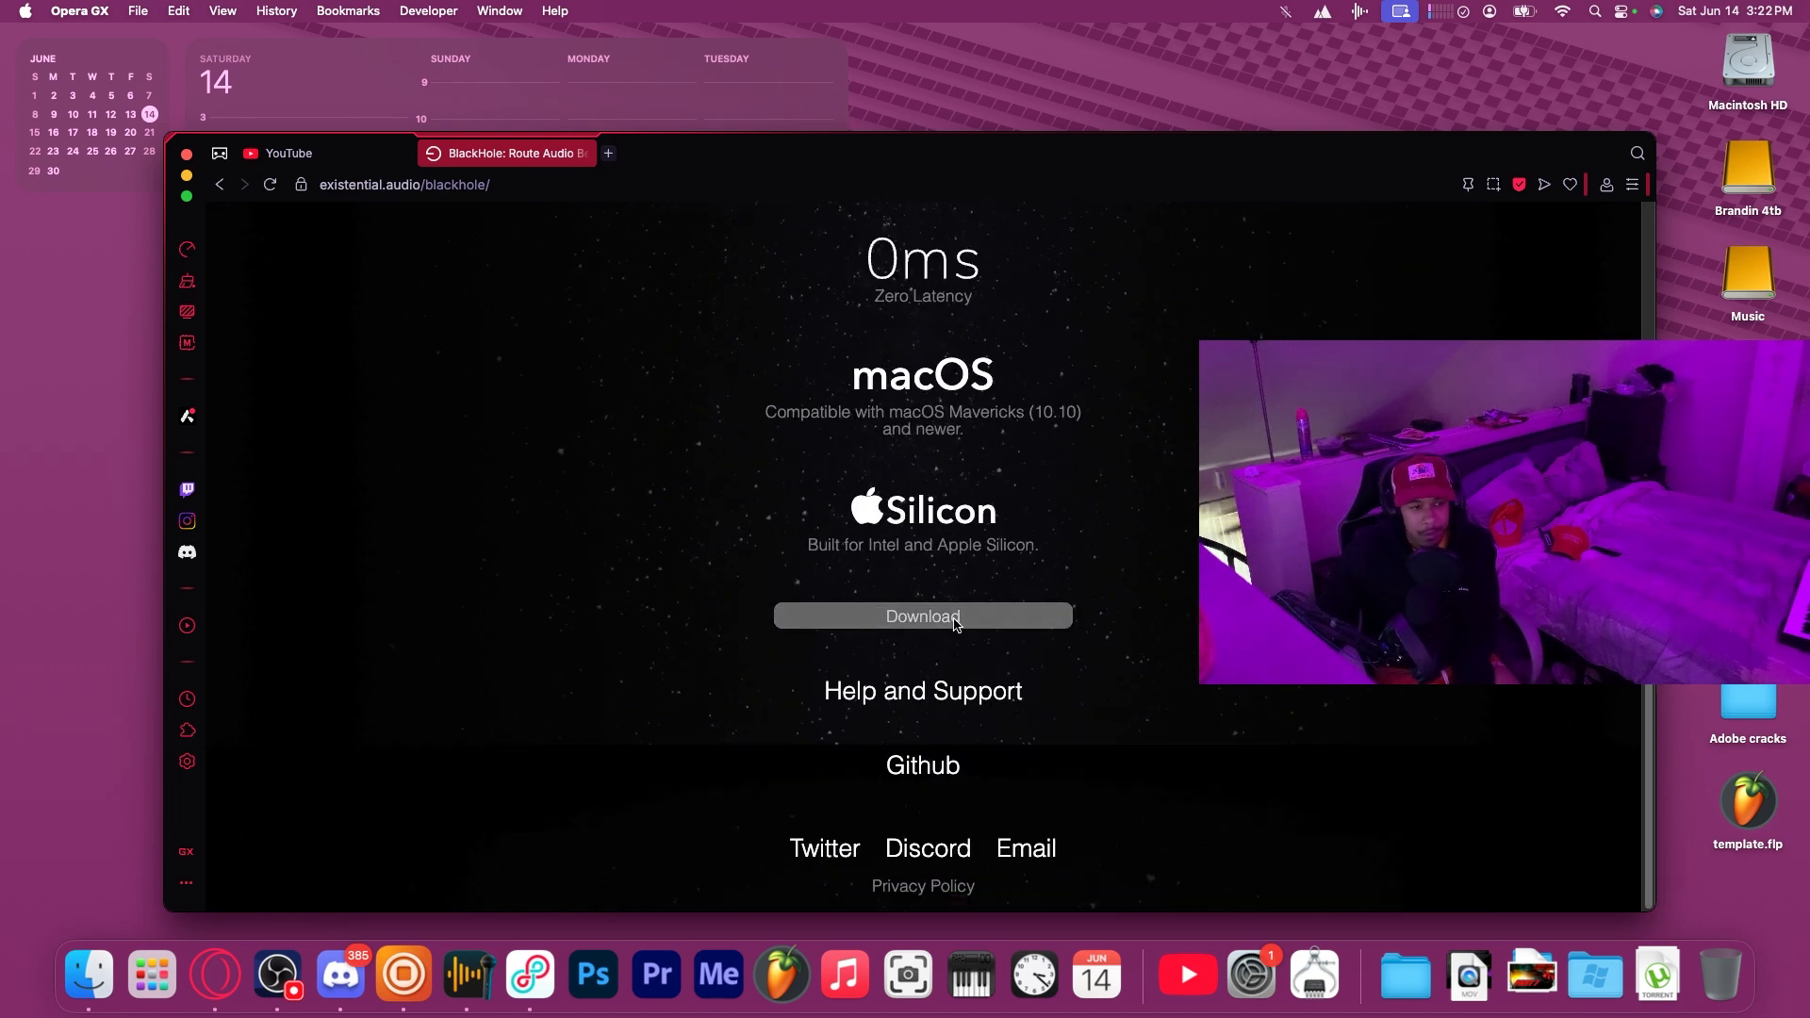
{"action": "left_click", "coordinate": [966, 617]}
{"action": "left_click", "coordinate": [956, 568]}
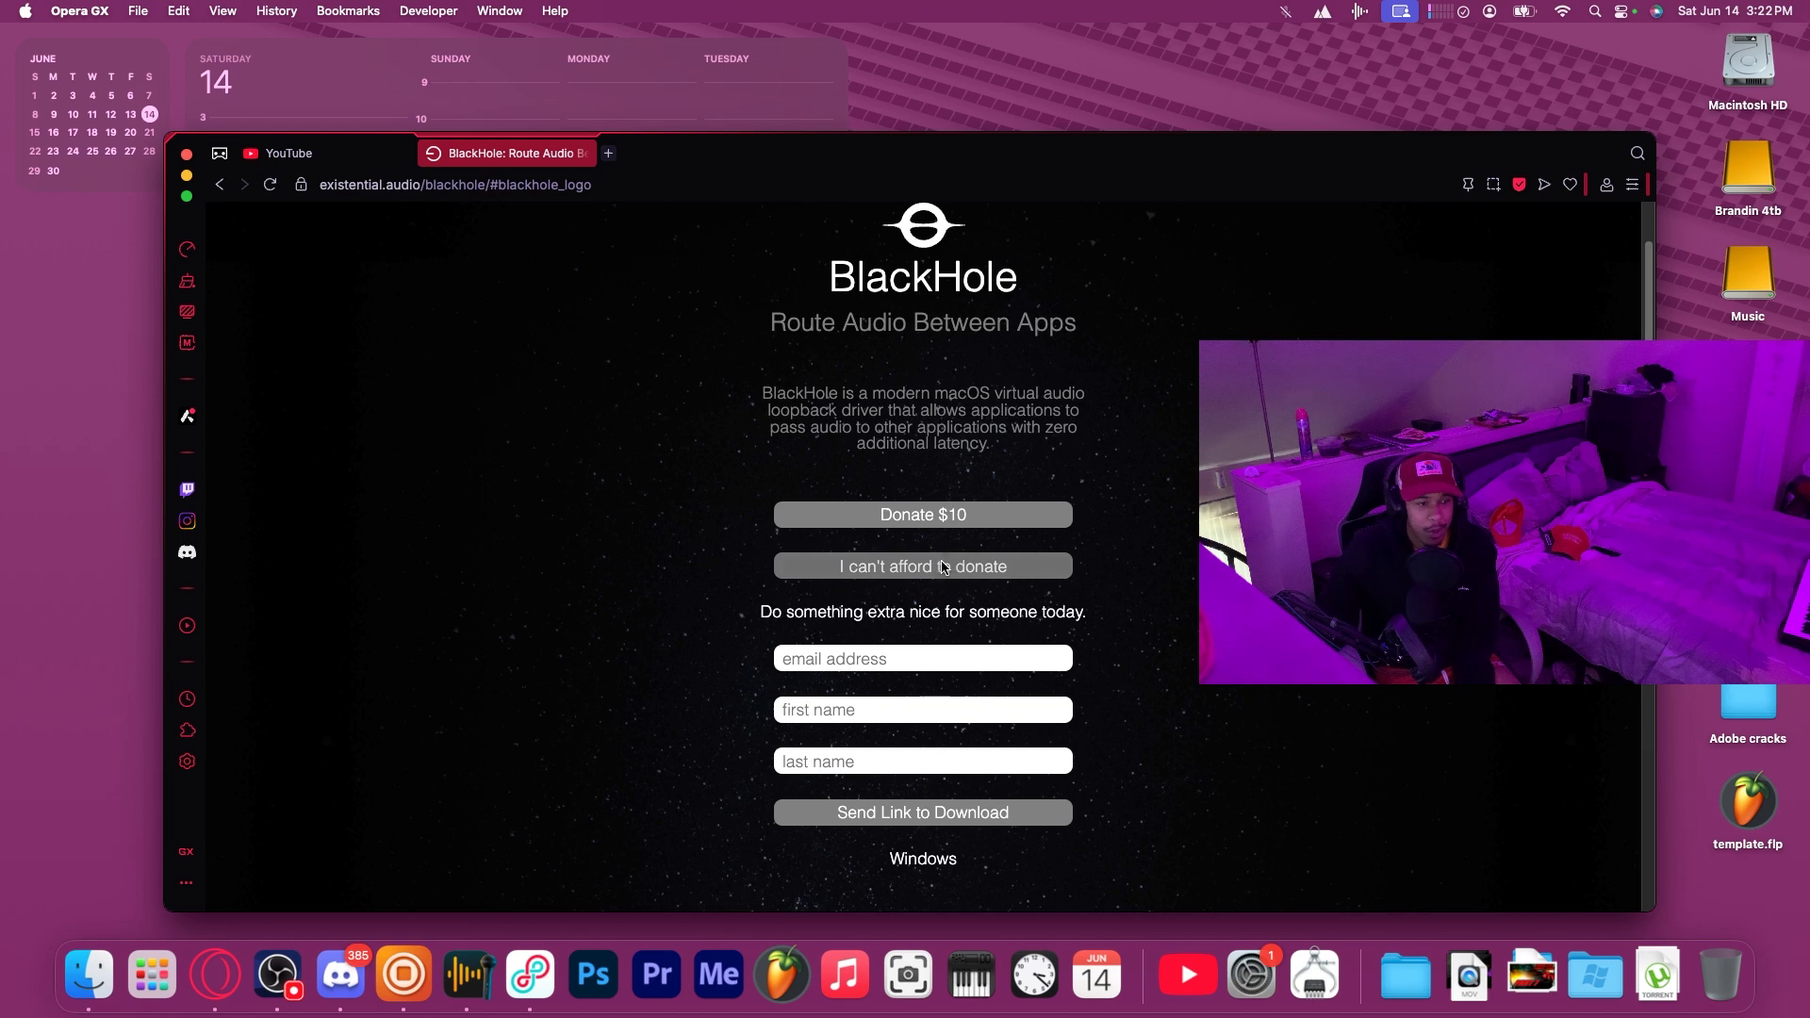
Examine the channel versions, supported sample rates and macOS compatibility on the BlackHole page.
{"action": "scroll", "coordinate": [954, 566], "scroll_direction": "down", "scroll_amount": 4}
{"action": "scroll", "coordinate": [965, 477], "scroll_direction": "down", "scroll_amount": 6}
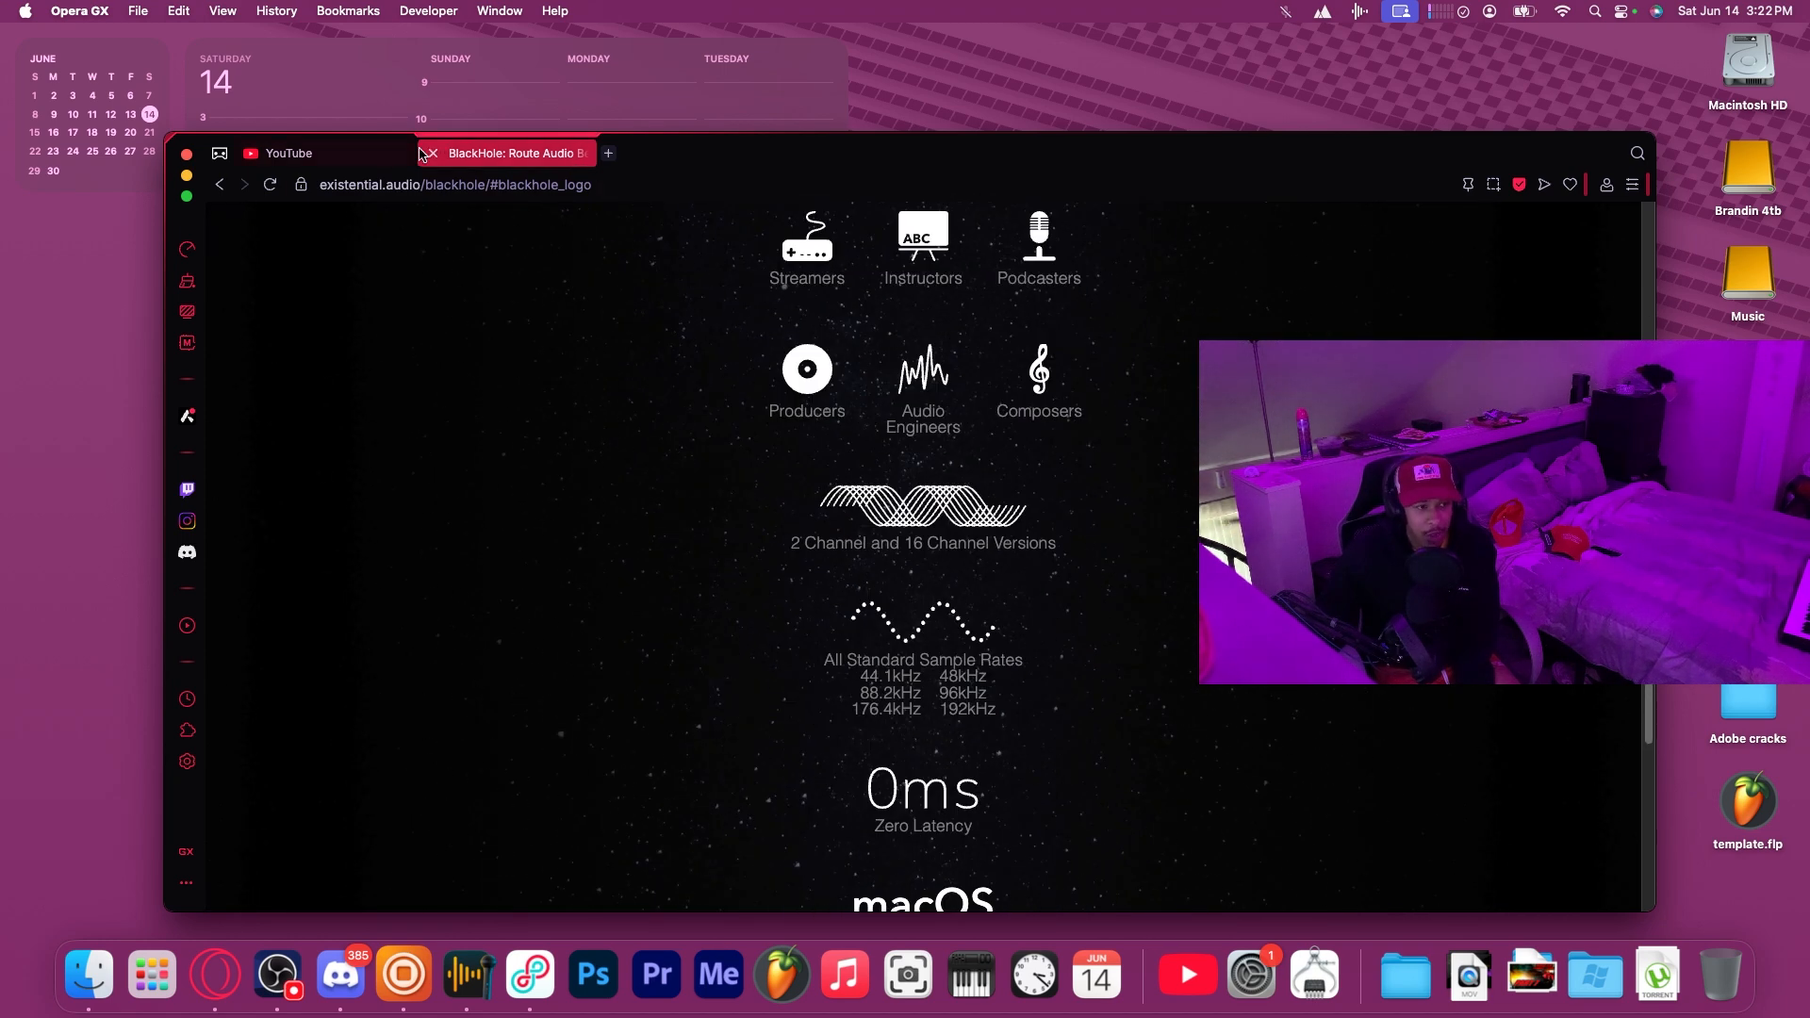
{"action": "scroll", "coordinate": [814, 462], "scroll_direction": "up", "scroll_amount": 7}
{"action": "scroll", "coordinate": [814, 462], "scroll_direction": "down", "scroll_amount": 10}
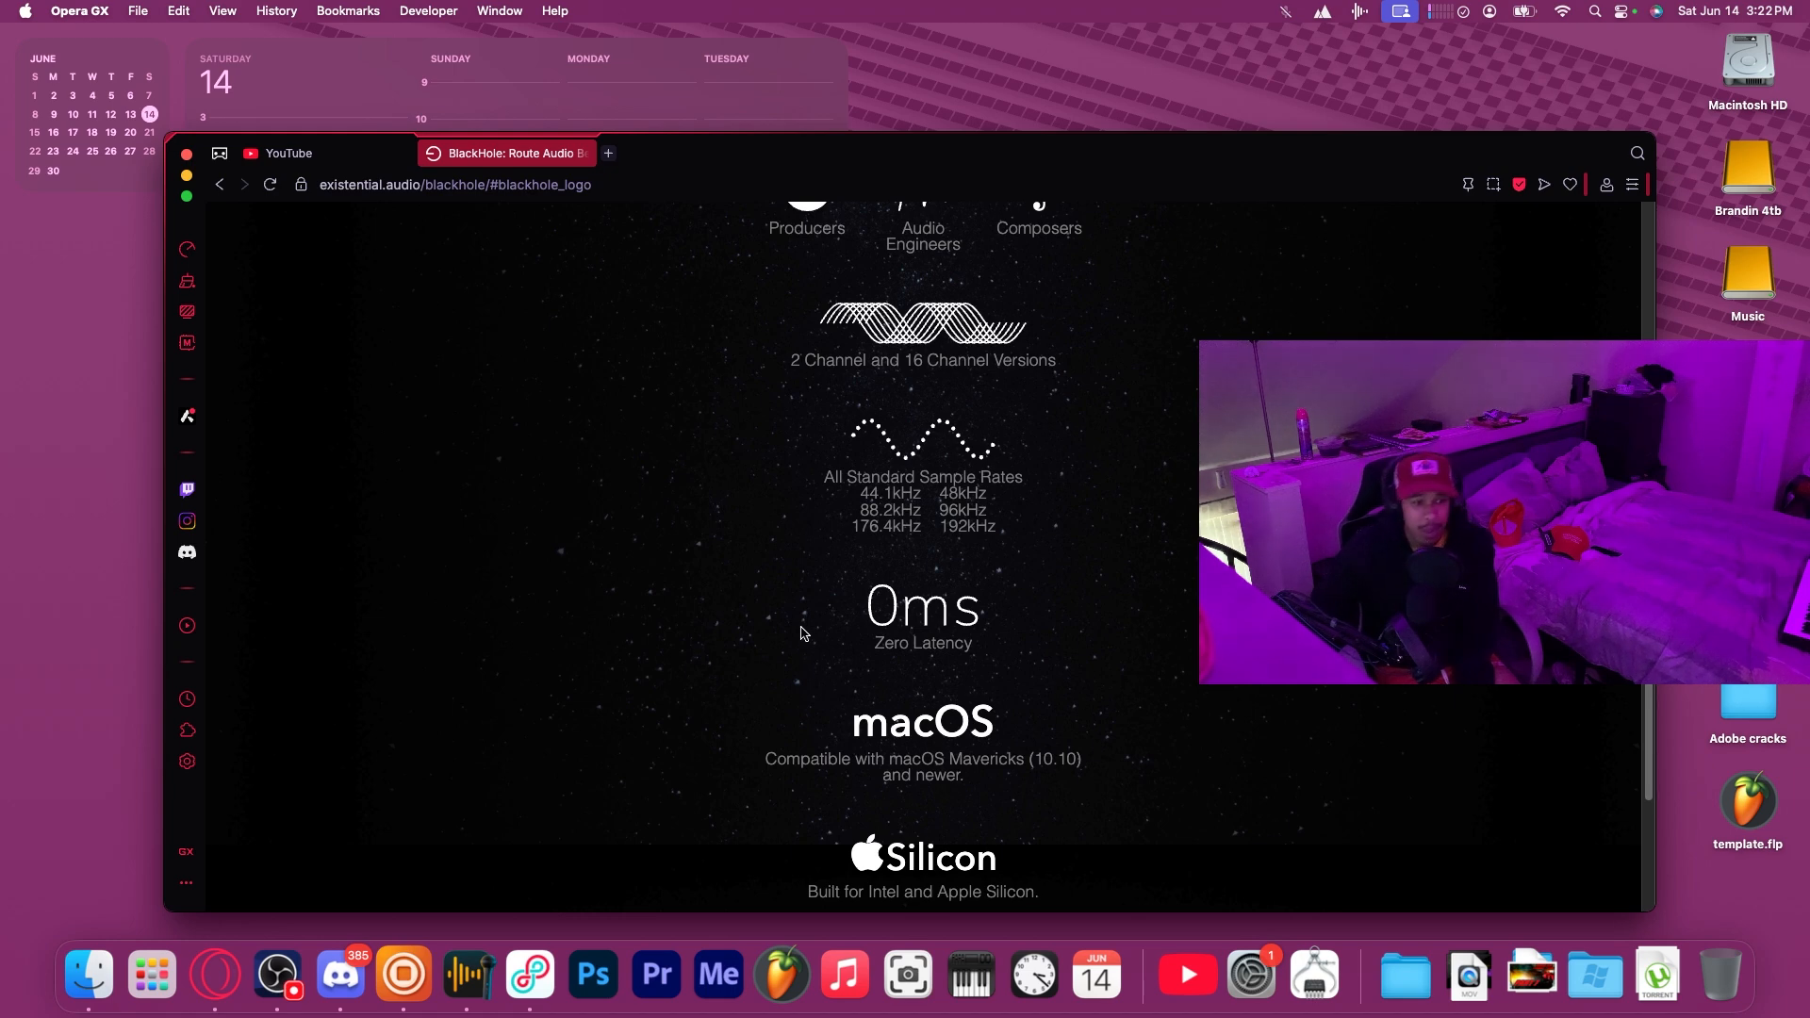
Switch to Loopback and examine the BlackHole 64ch source channels of the "1.) Mic Input (Monitor Out) HOT" device.
{"action": "left_click", "coordinate": [394, 155]}
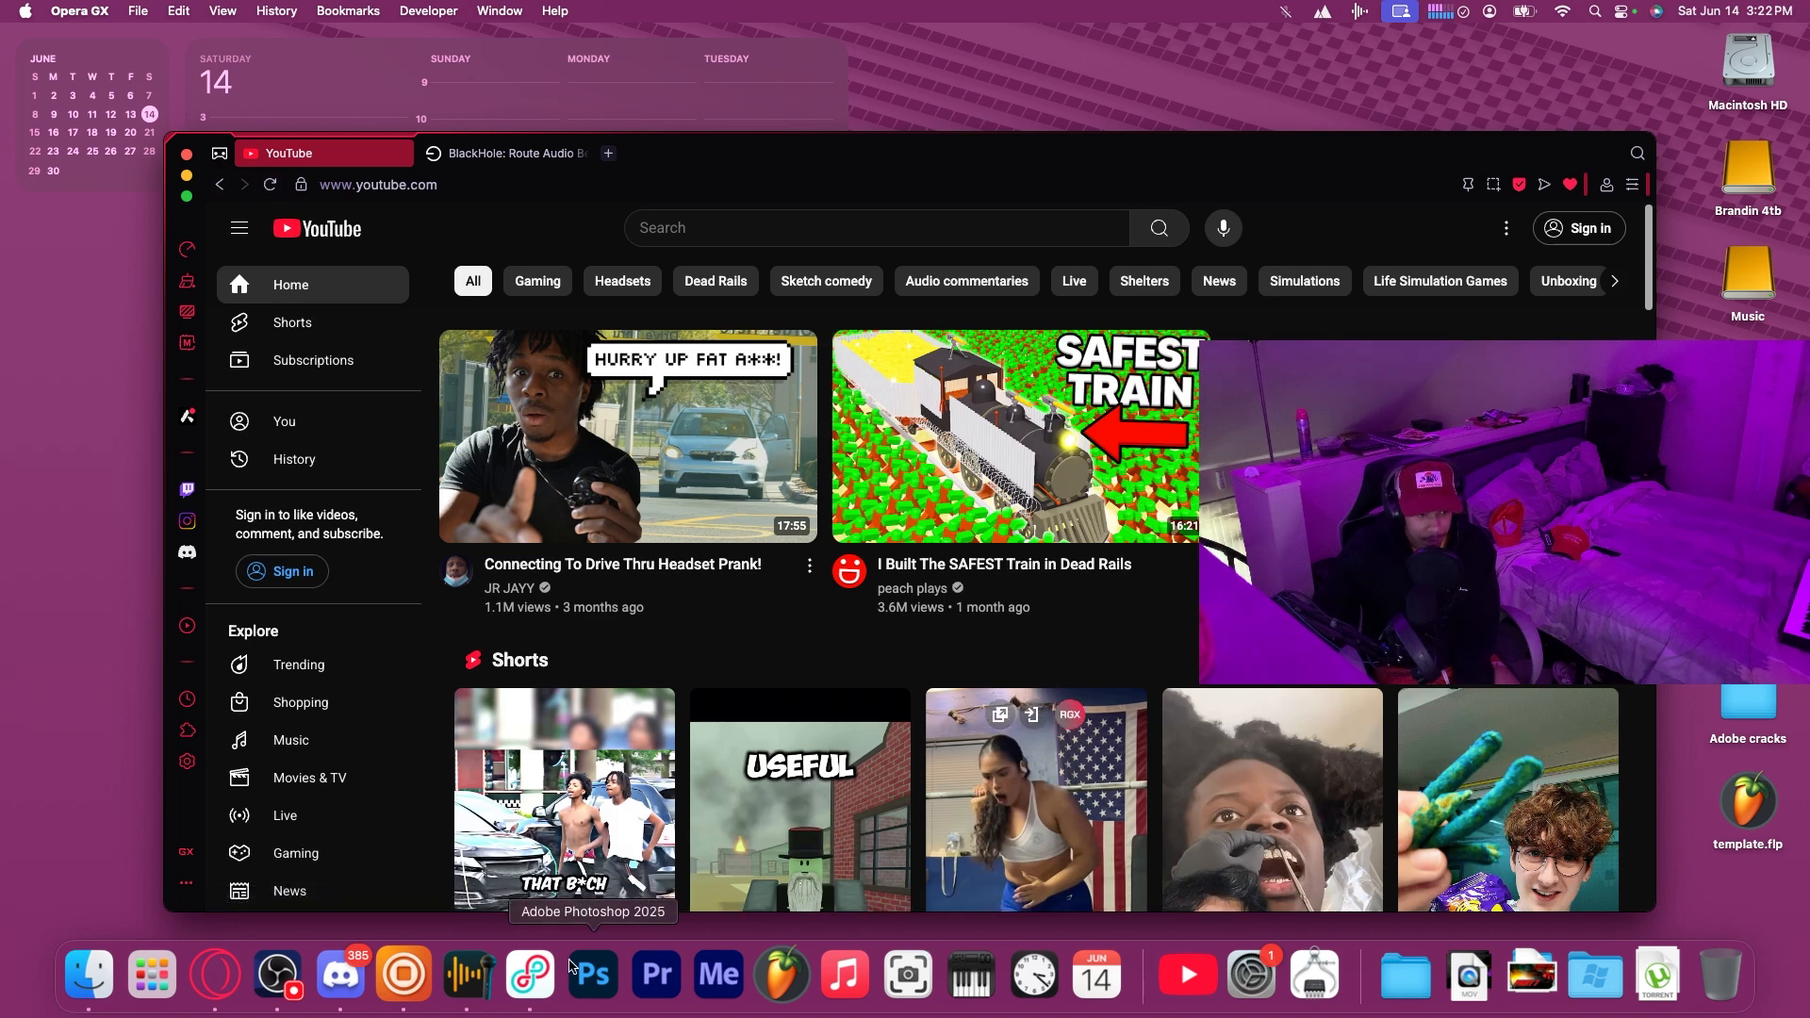
{"action": "left_click", "coordinate": [468, 977]}
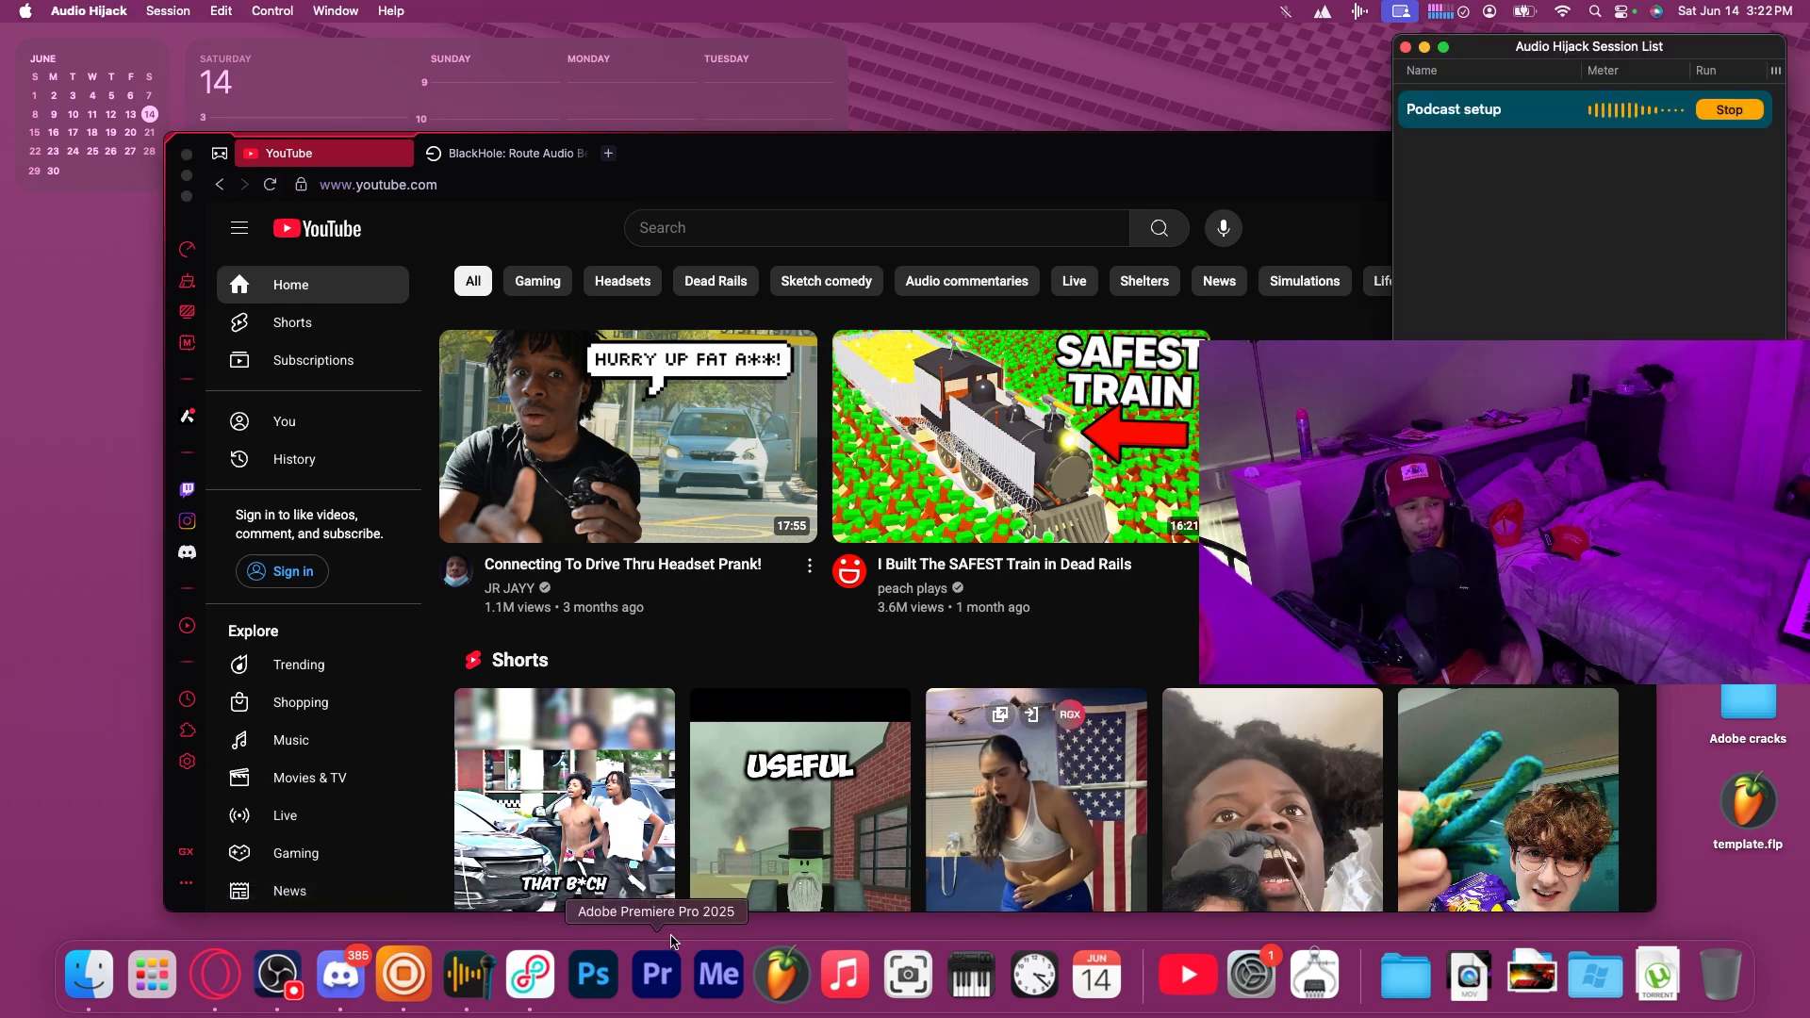
{"action": "left_click", "coordinate": [547, 978]}
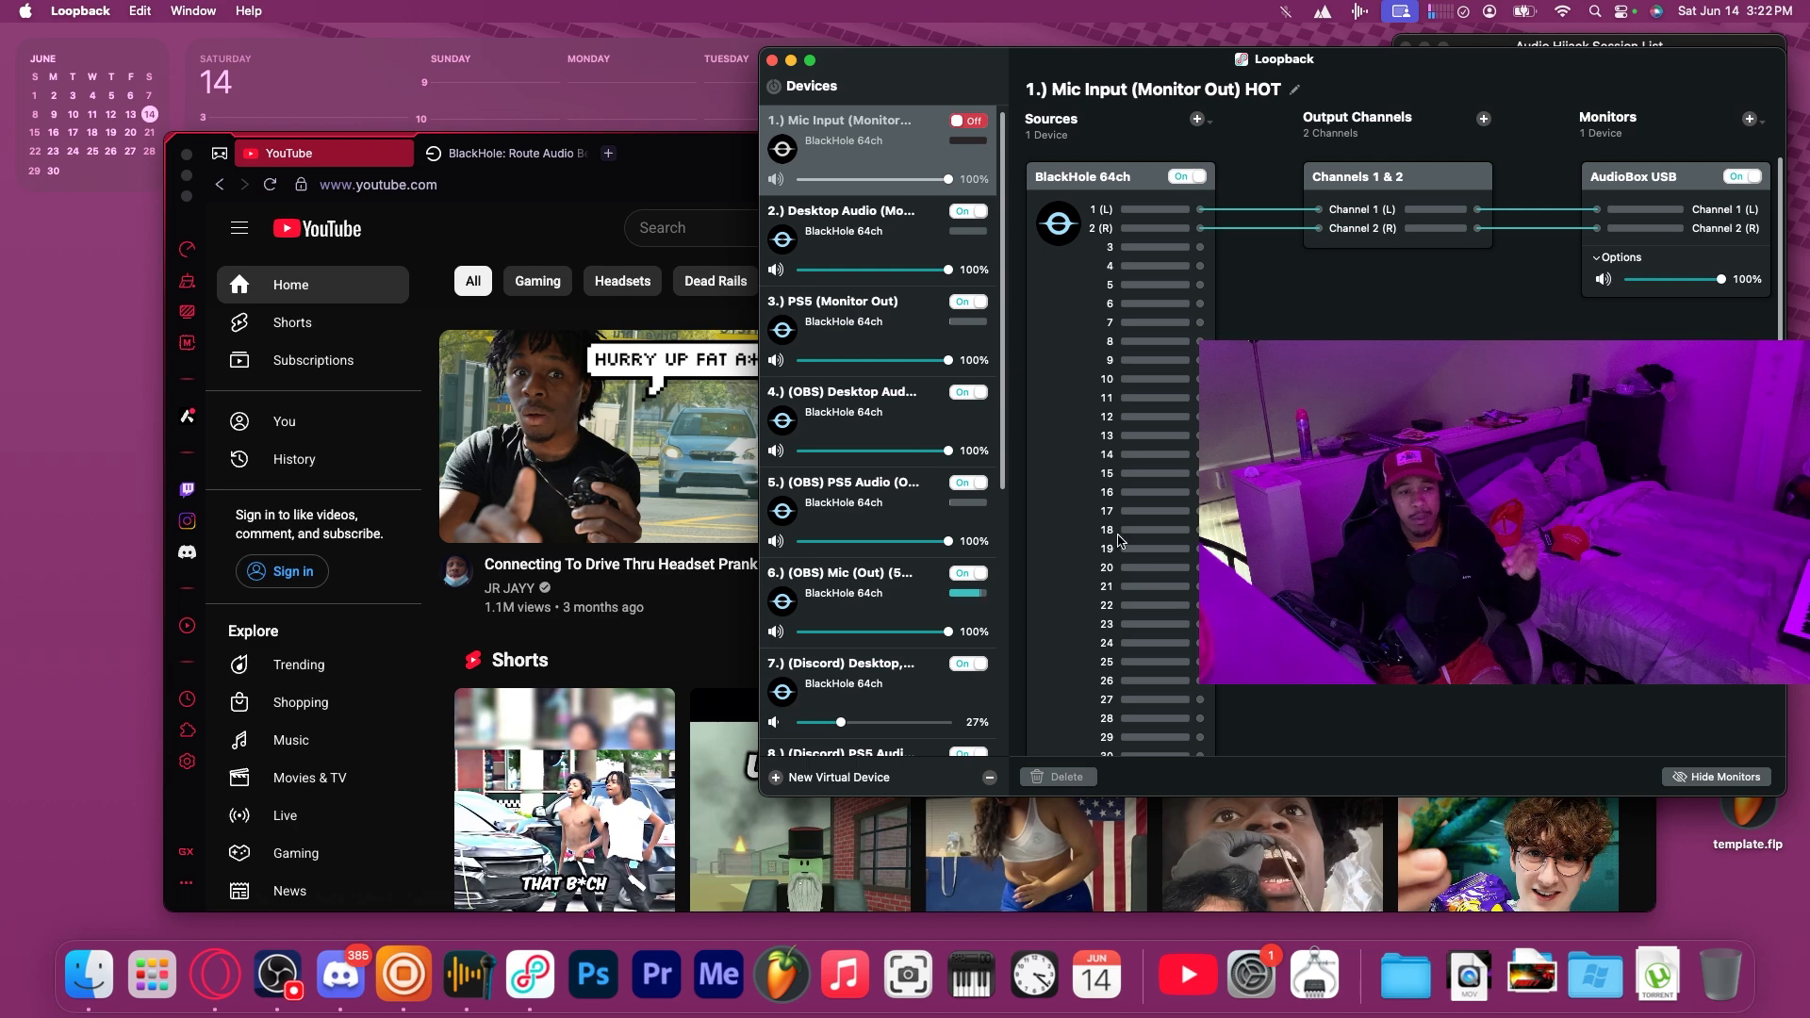
{"action": "scroll", "coordinate": [1126, 448], "scroll_direction": "down", "scroll_amount": 10}
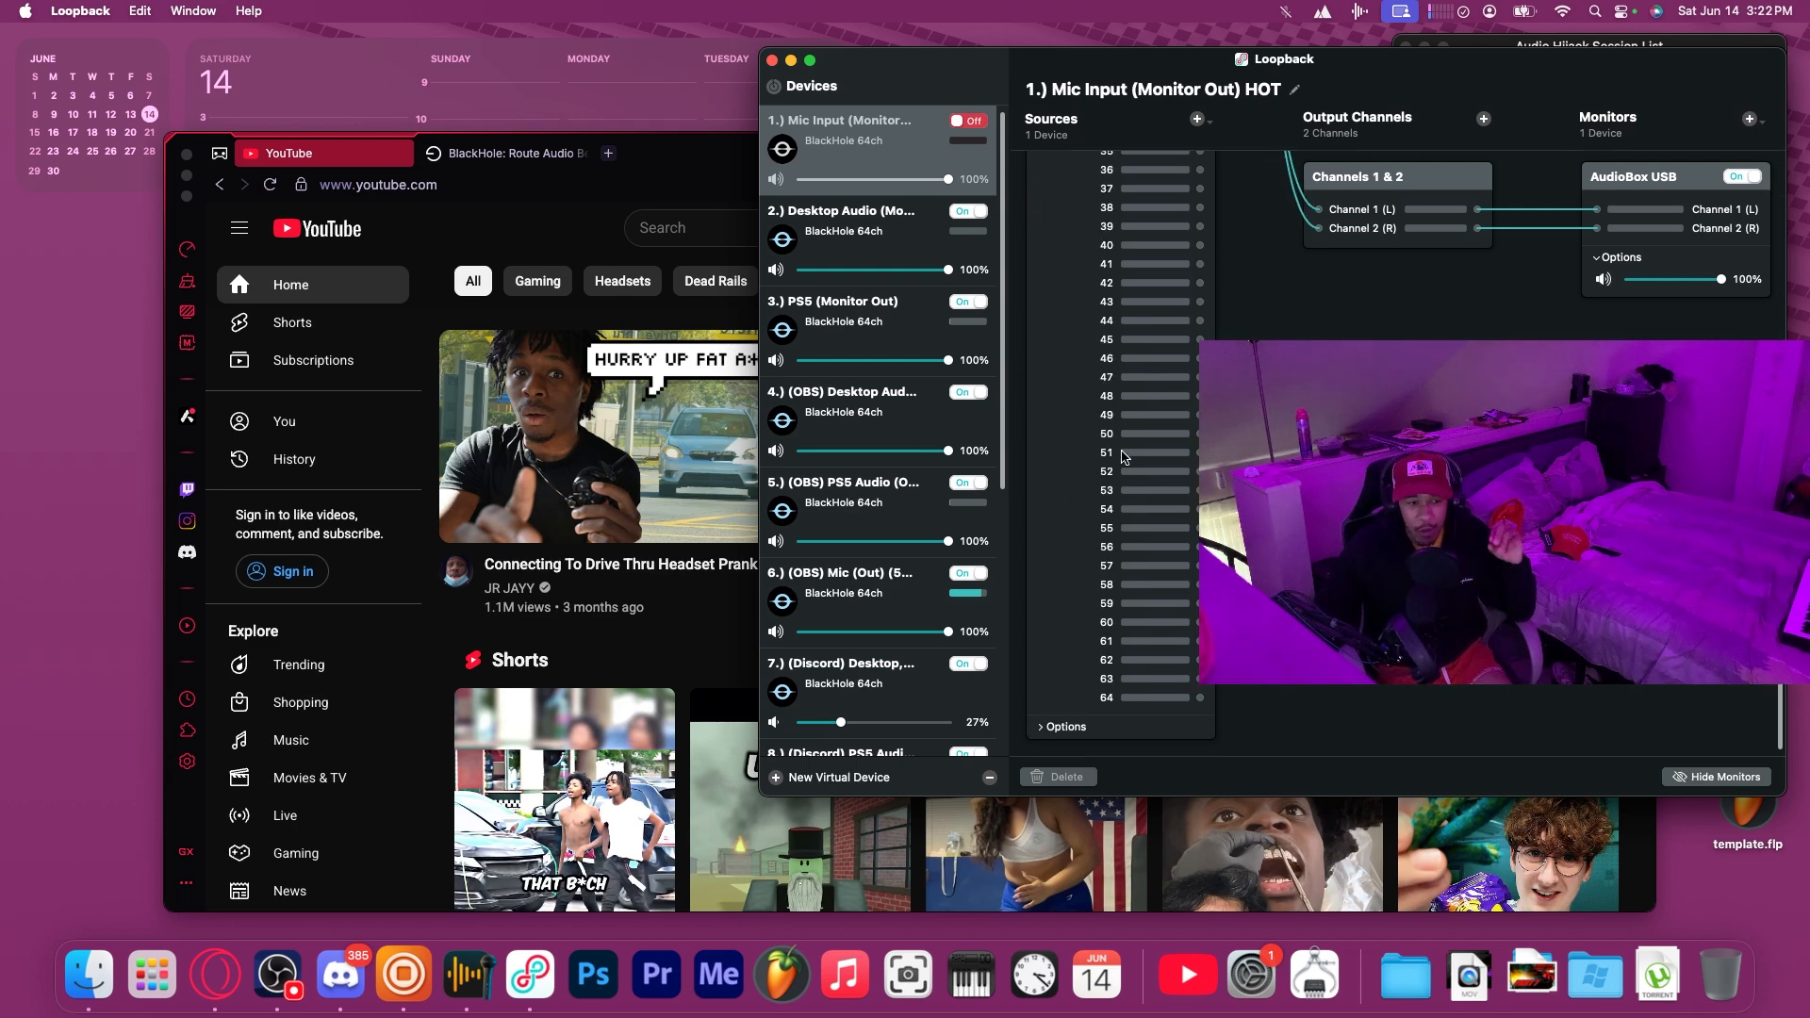
{"action": "scroll", "coordinate": [1145, 278], "scroll_direction": "up", "scroll_amount": 10}
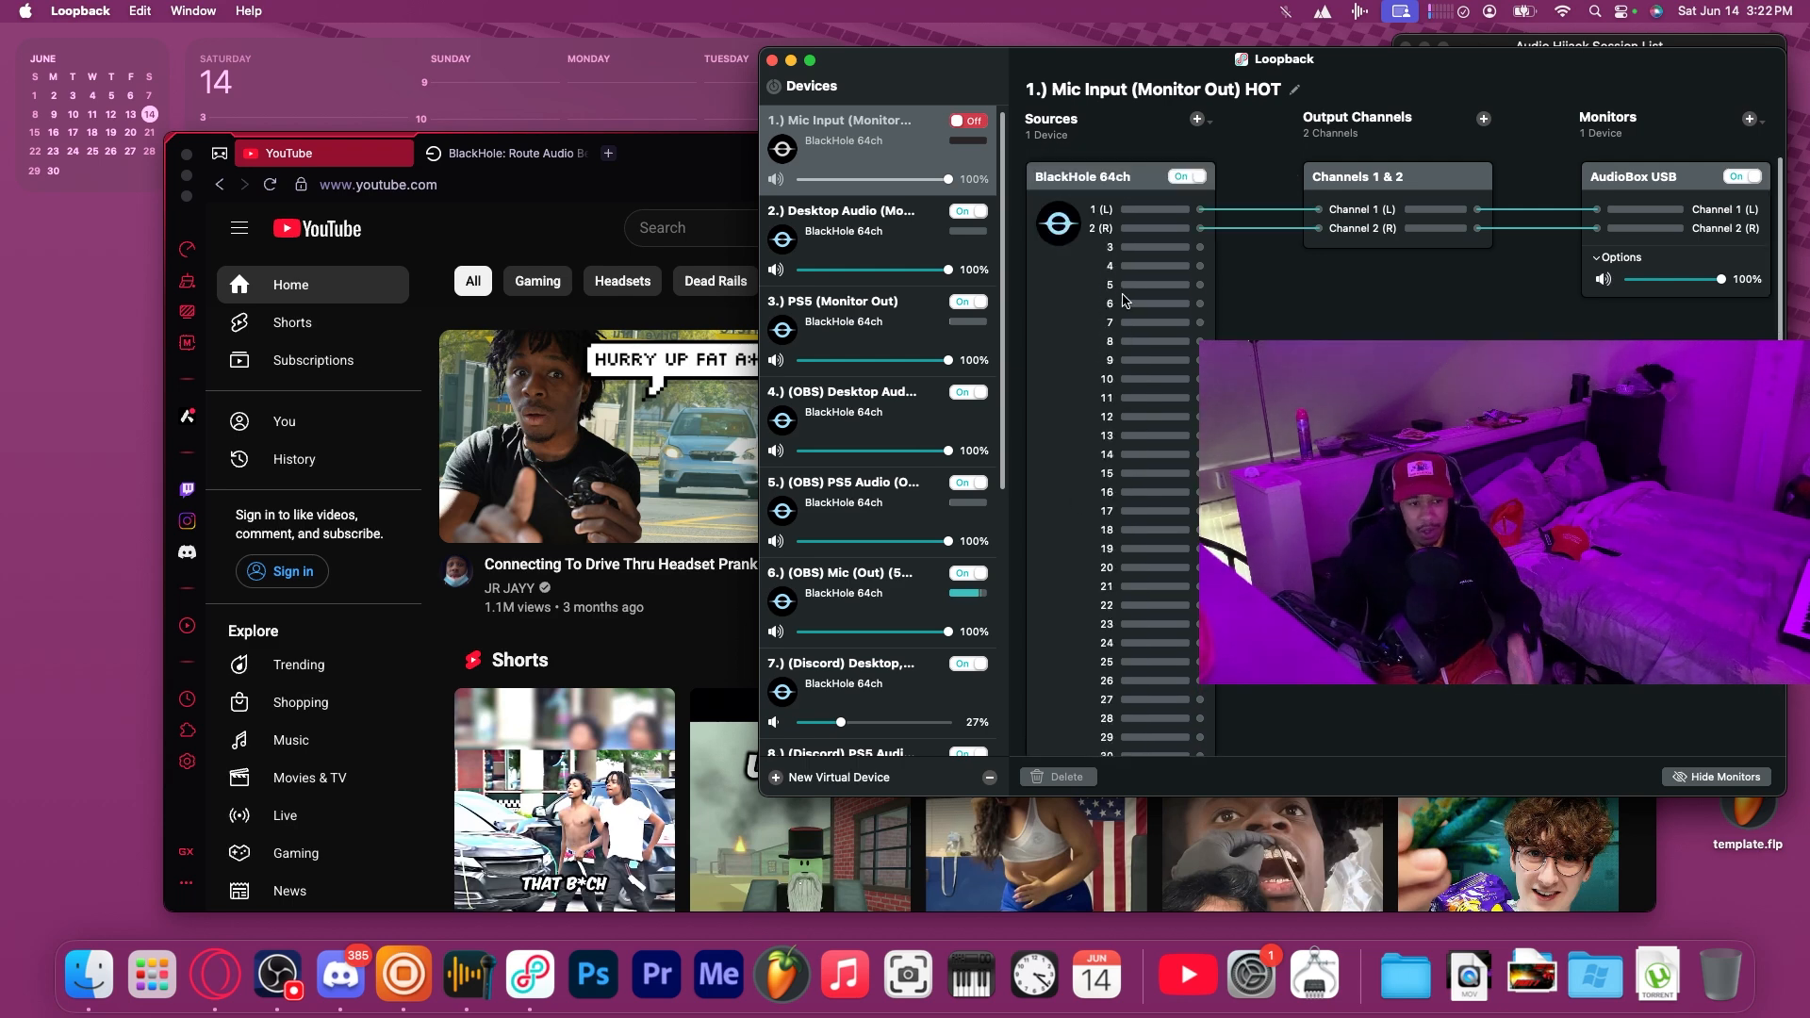
{"action": "scroll", "coordinate": [1131, 443], "scroll_direction": "down", "scroll_amount": 10}
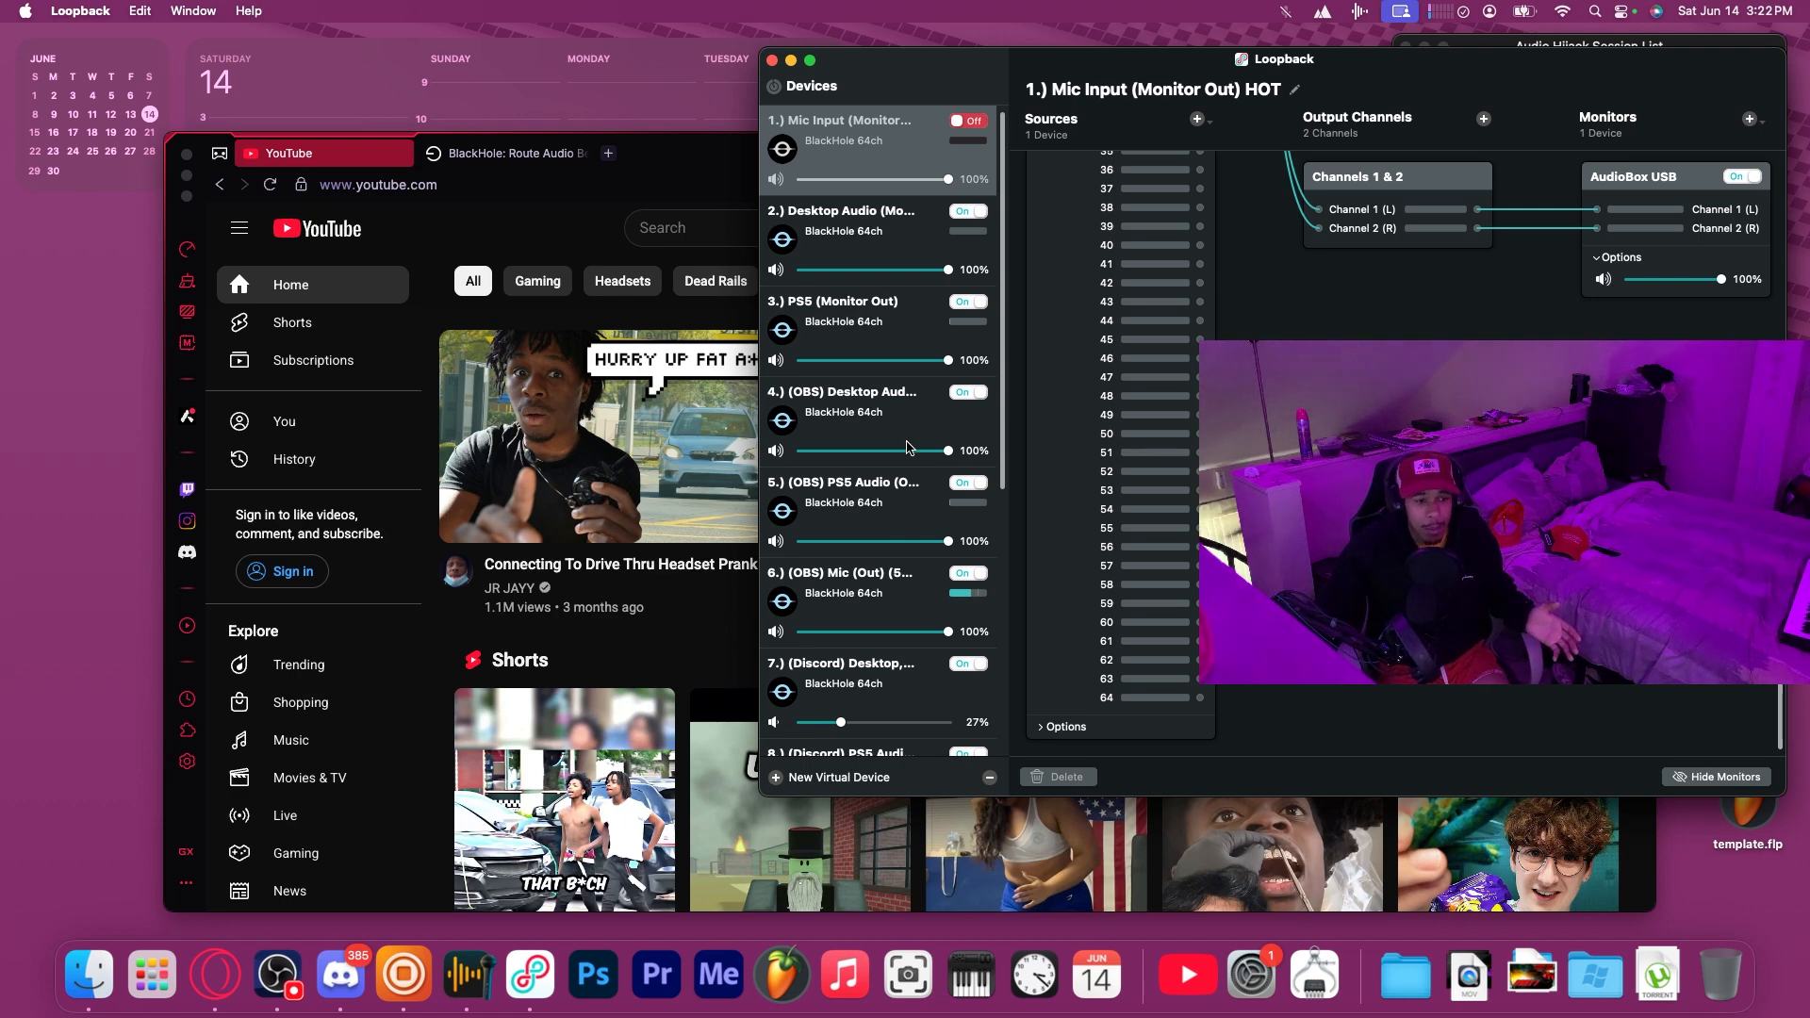
{"action": "scroll", "coordinate": [1125, 342], "scroll_direction": "up", "scroll_amount": 10}
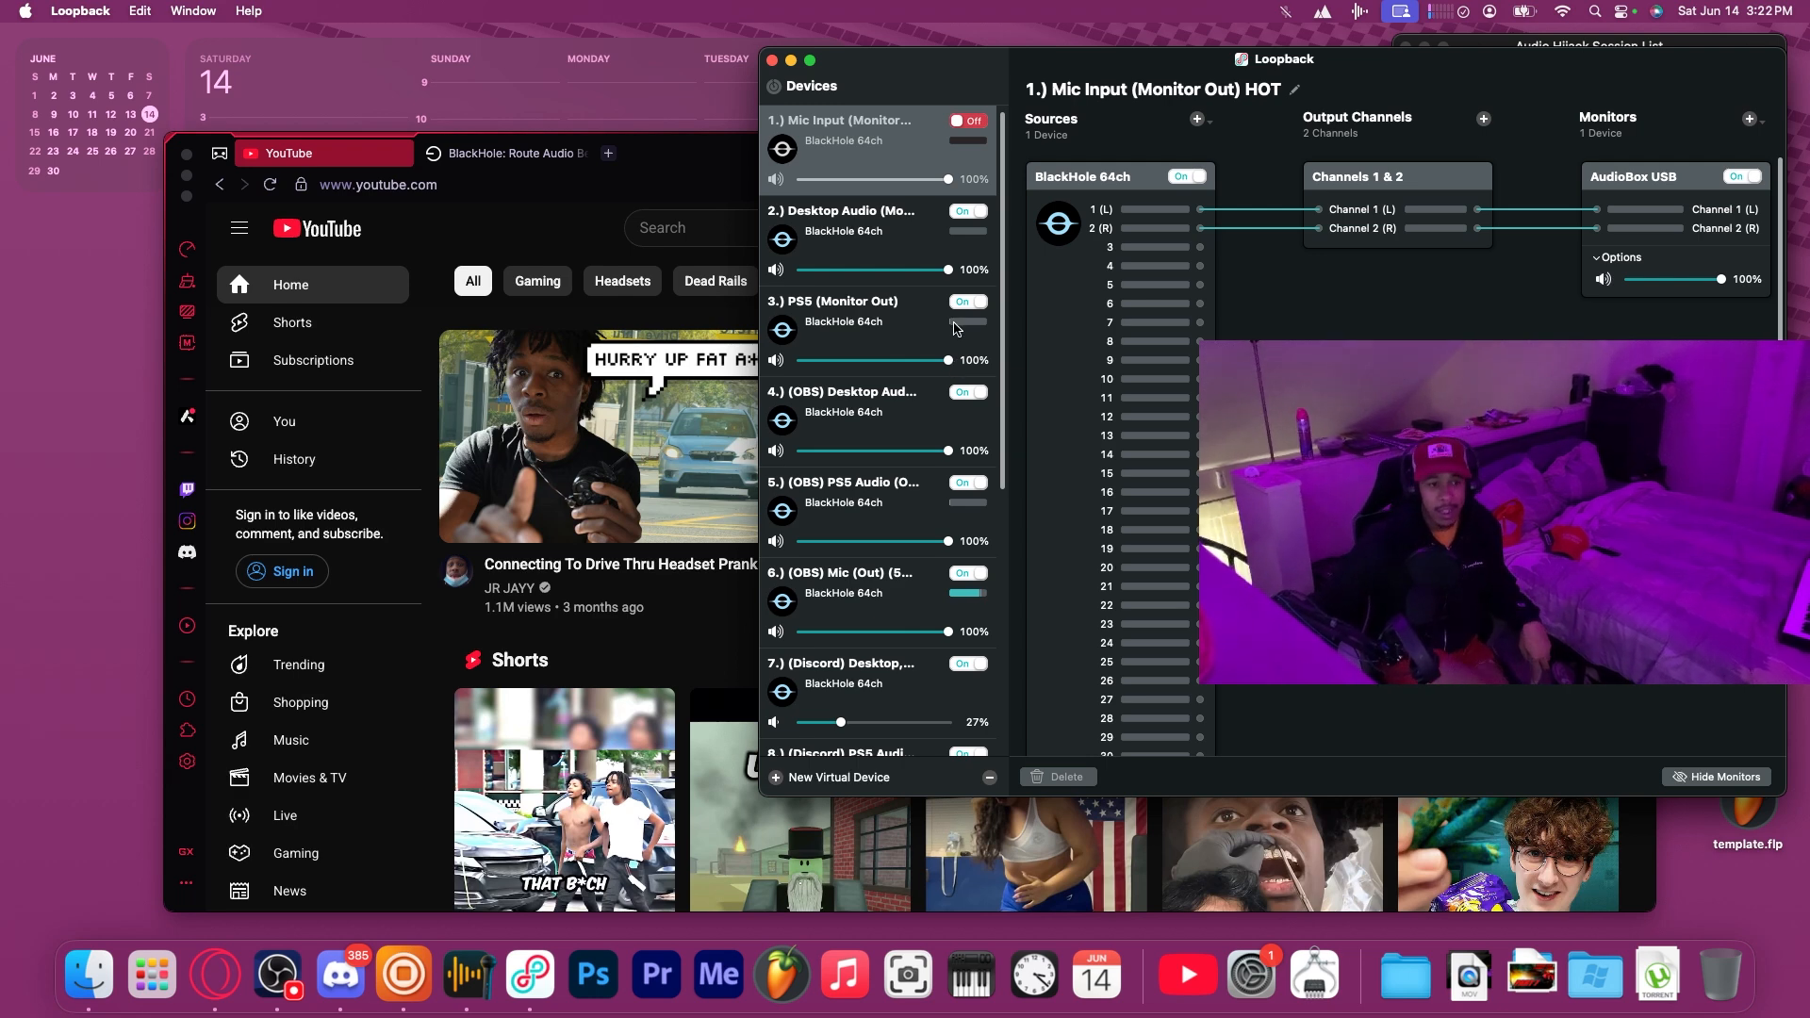
{"action": "scroll", "coordinate": [918, 306], "scroll_direction": "down", "scroll_amount": 1}
{"action": "scroll", "coordinate": [918, 306], "scroll_direction": "up", "scroll_amount": 1}
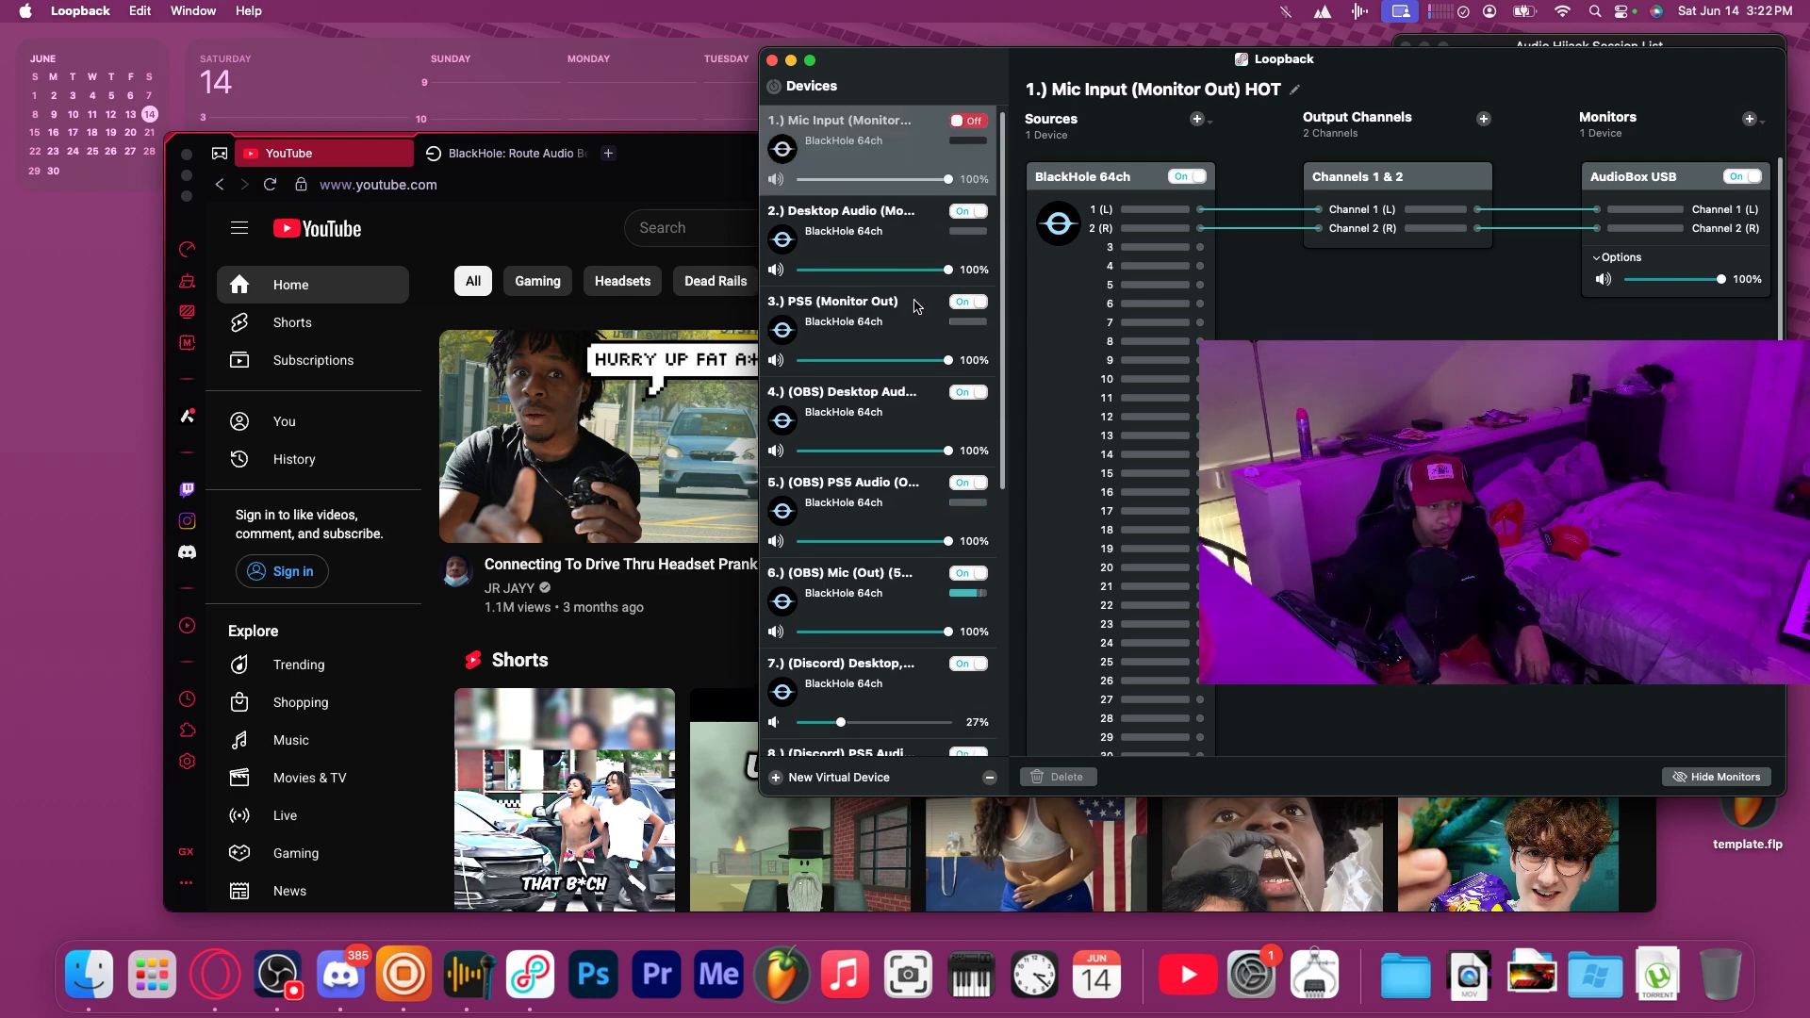
Switch back to Opera GX and open Rogue Amoeba's Audio Hijack page in a new tab.
{"action": "left_click", "coordinate": [344, 107]}
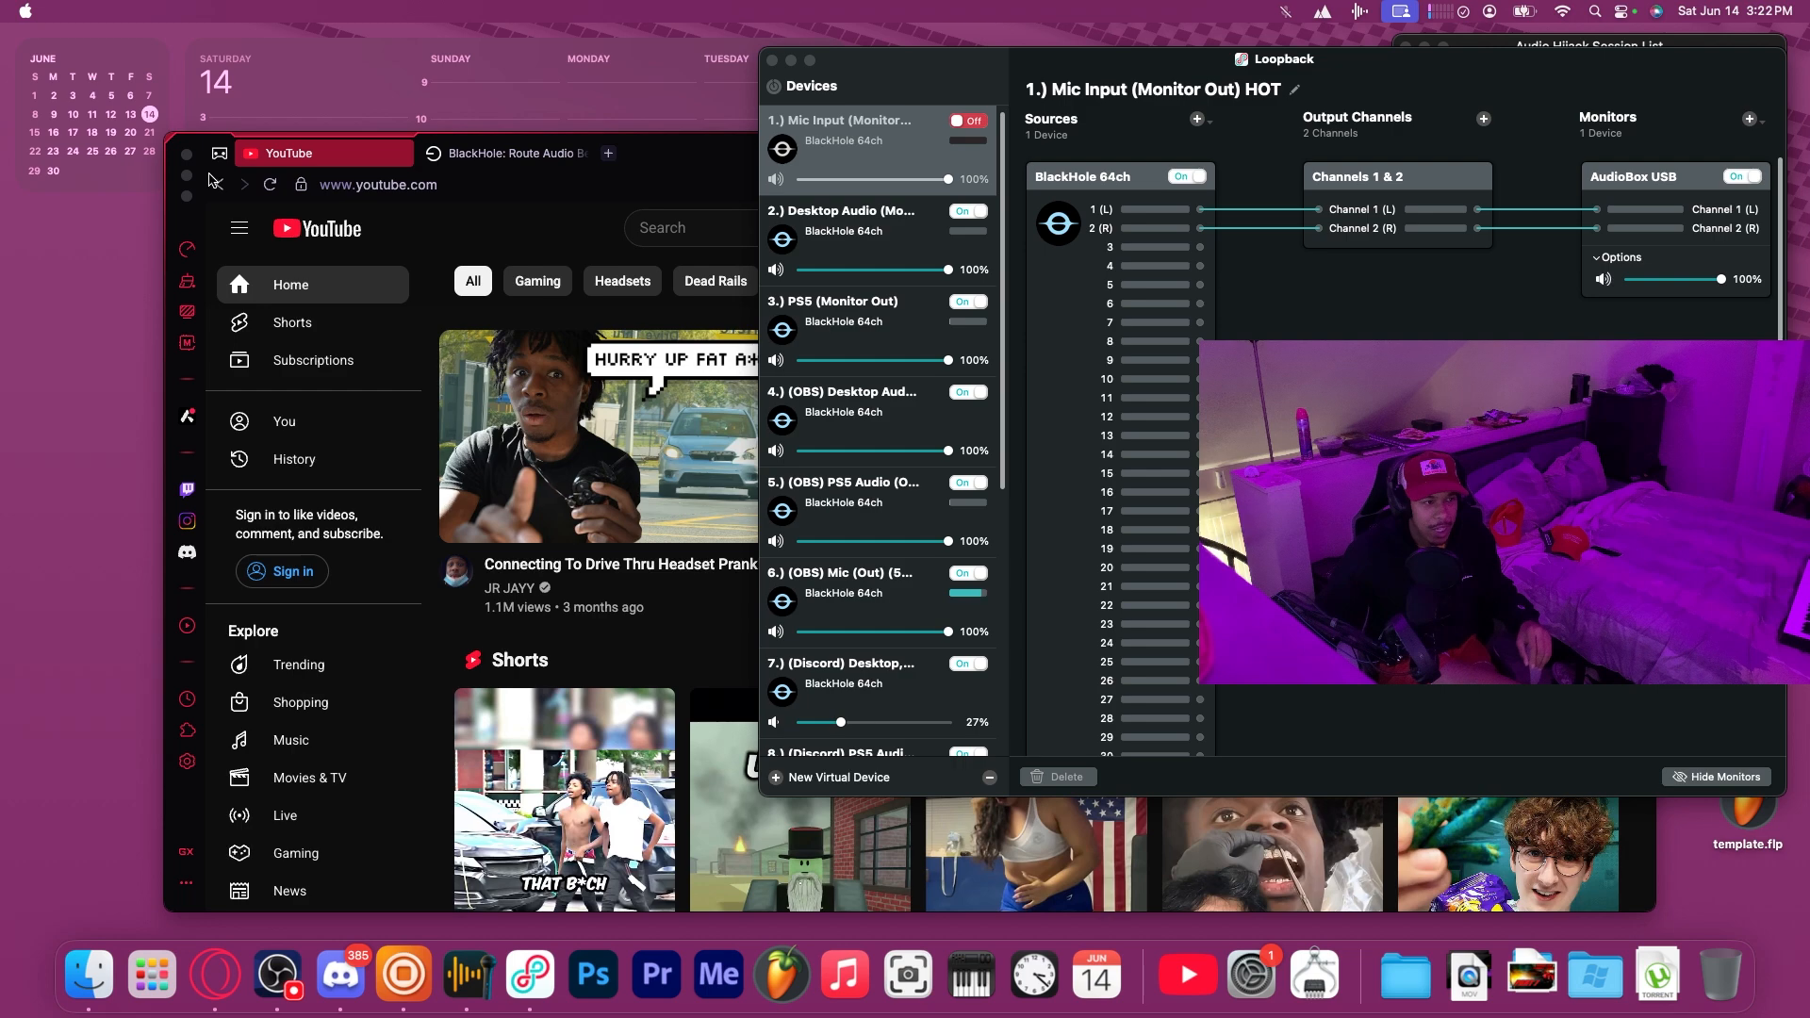
{"action": "left_click", "coordinate": [176, 201]}
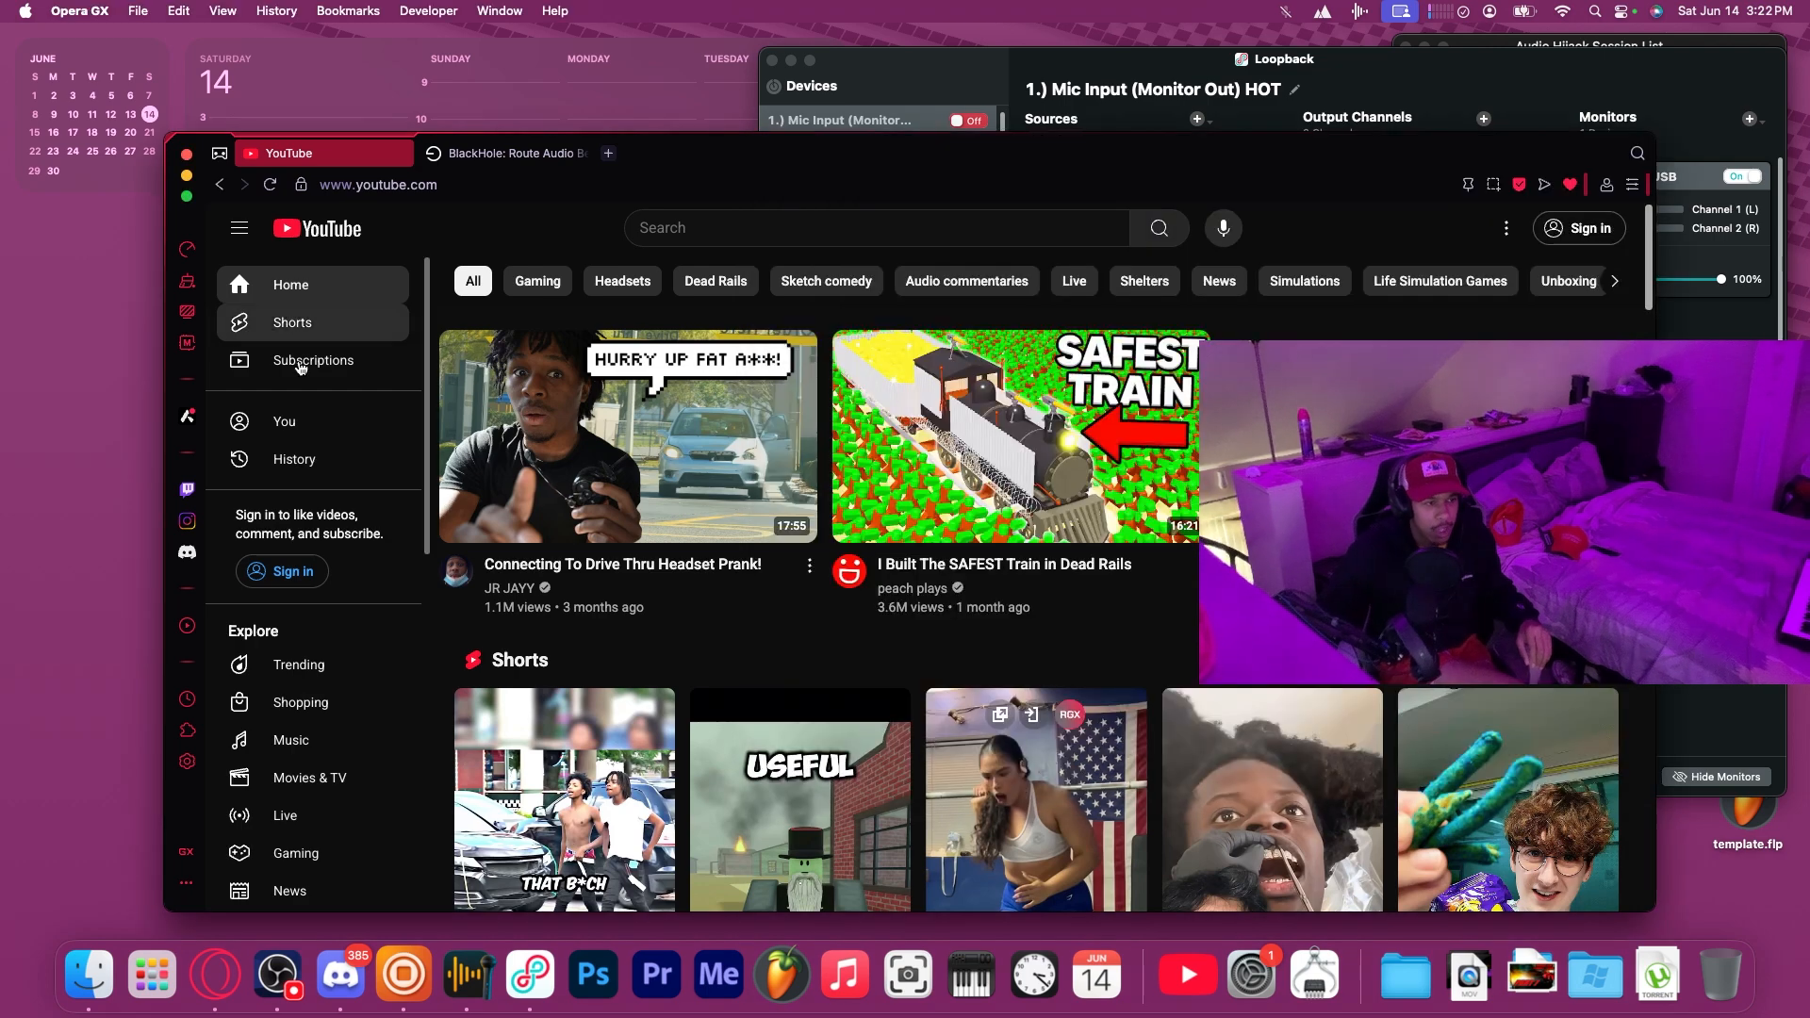
{"action": "left_click", "coordinate": [505, 154]}
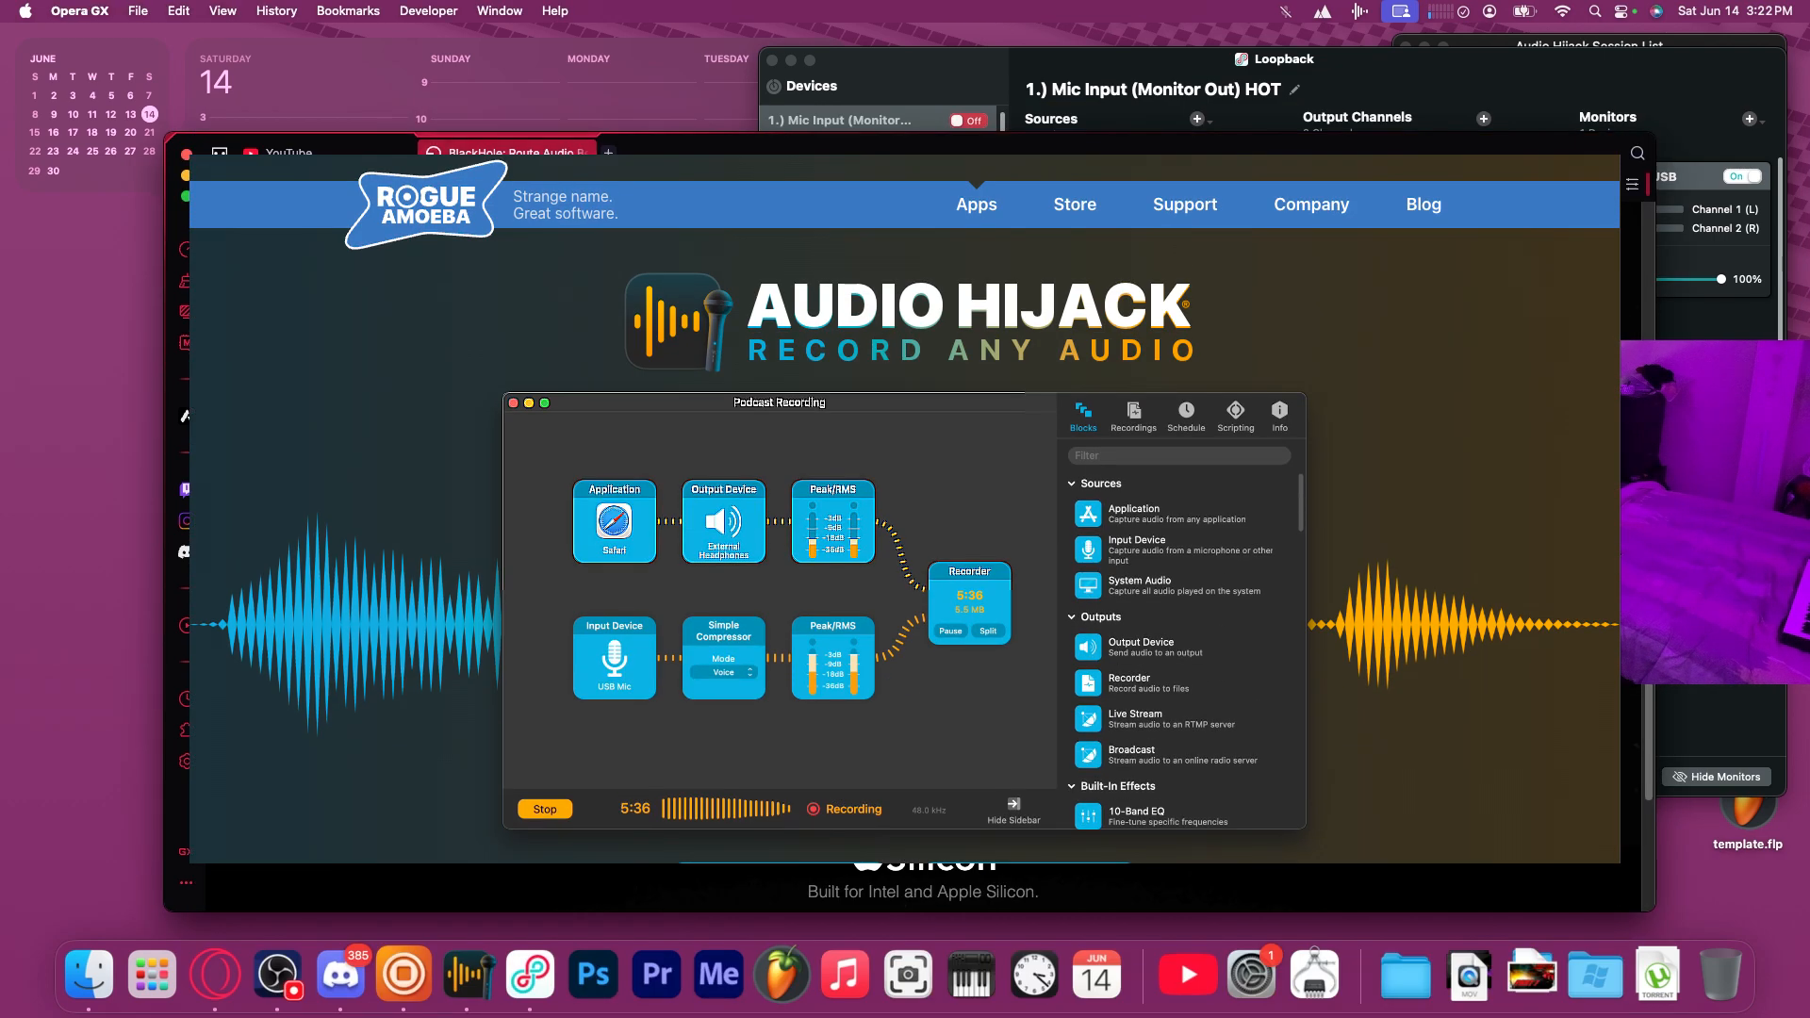
{"action": "left_click", "coordinate": [608, 152]}
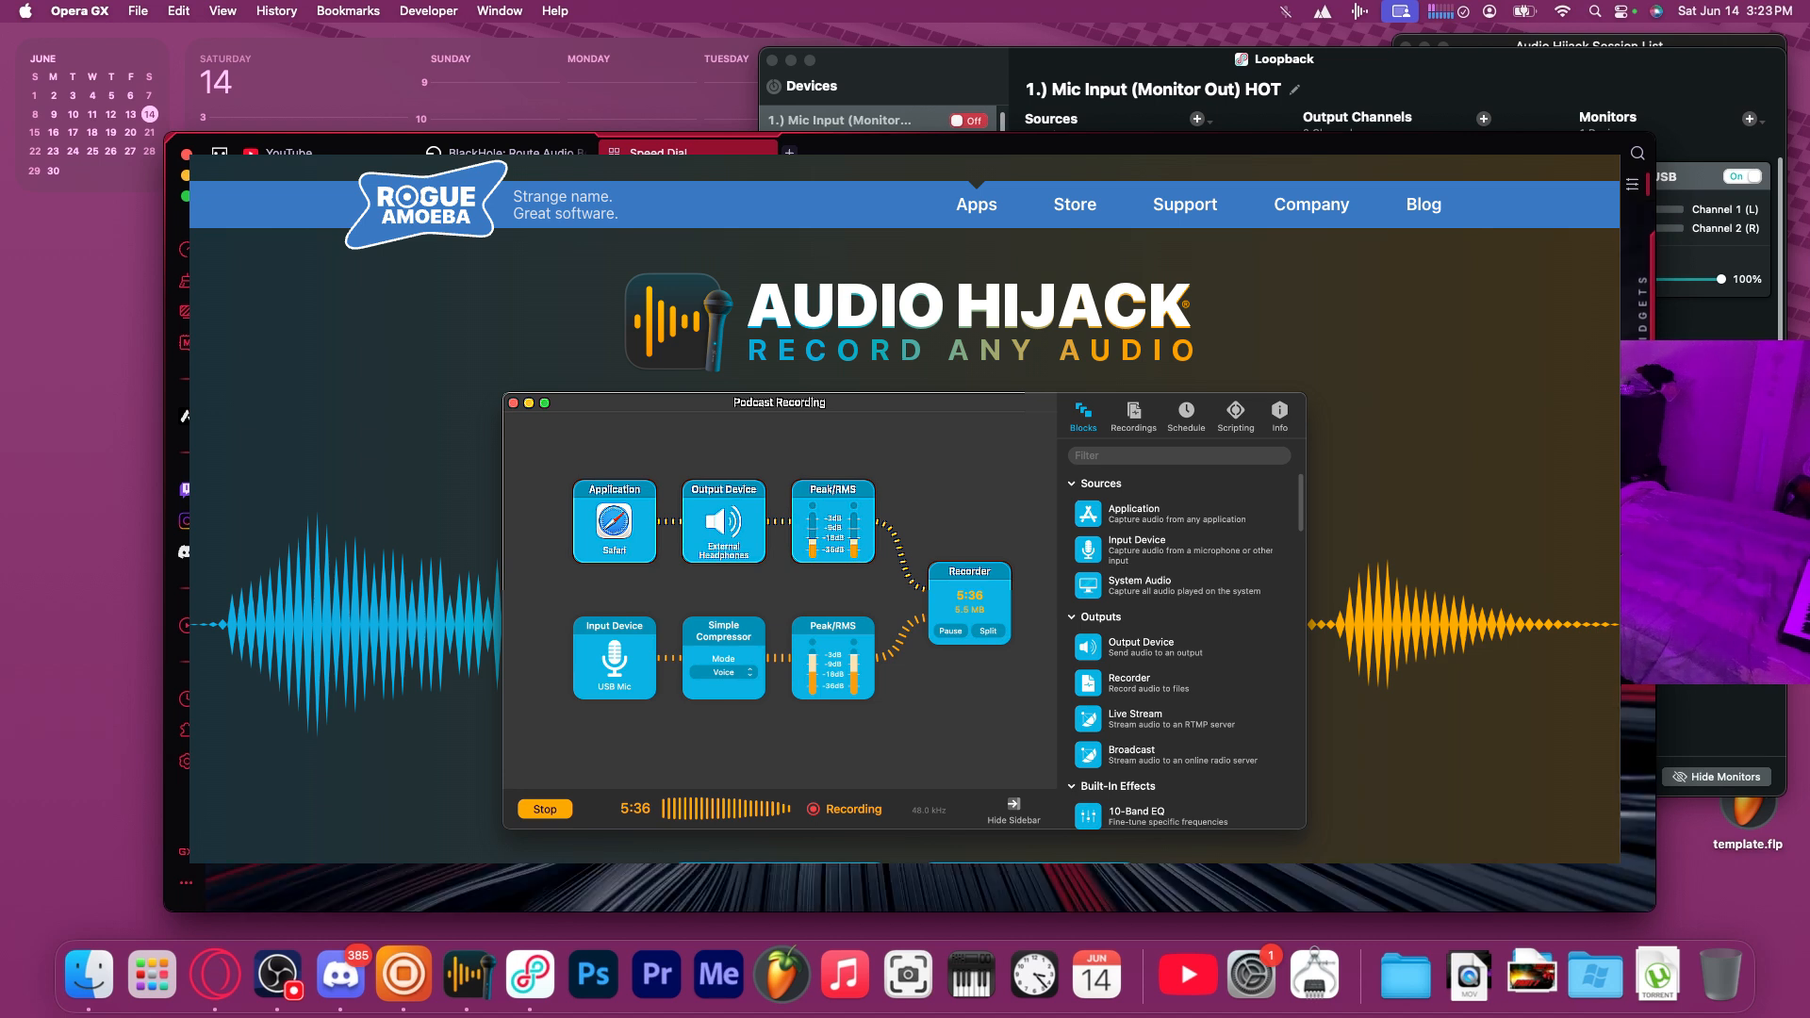
{"action": "key", "text": "Return"}
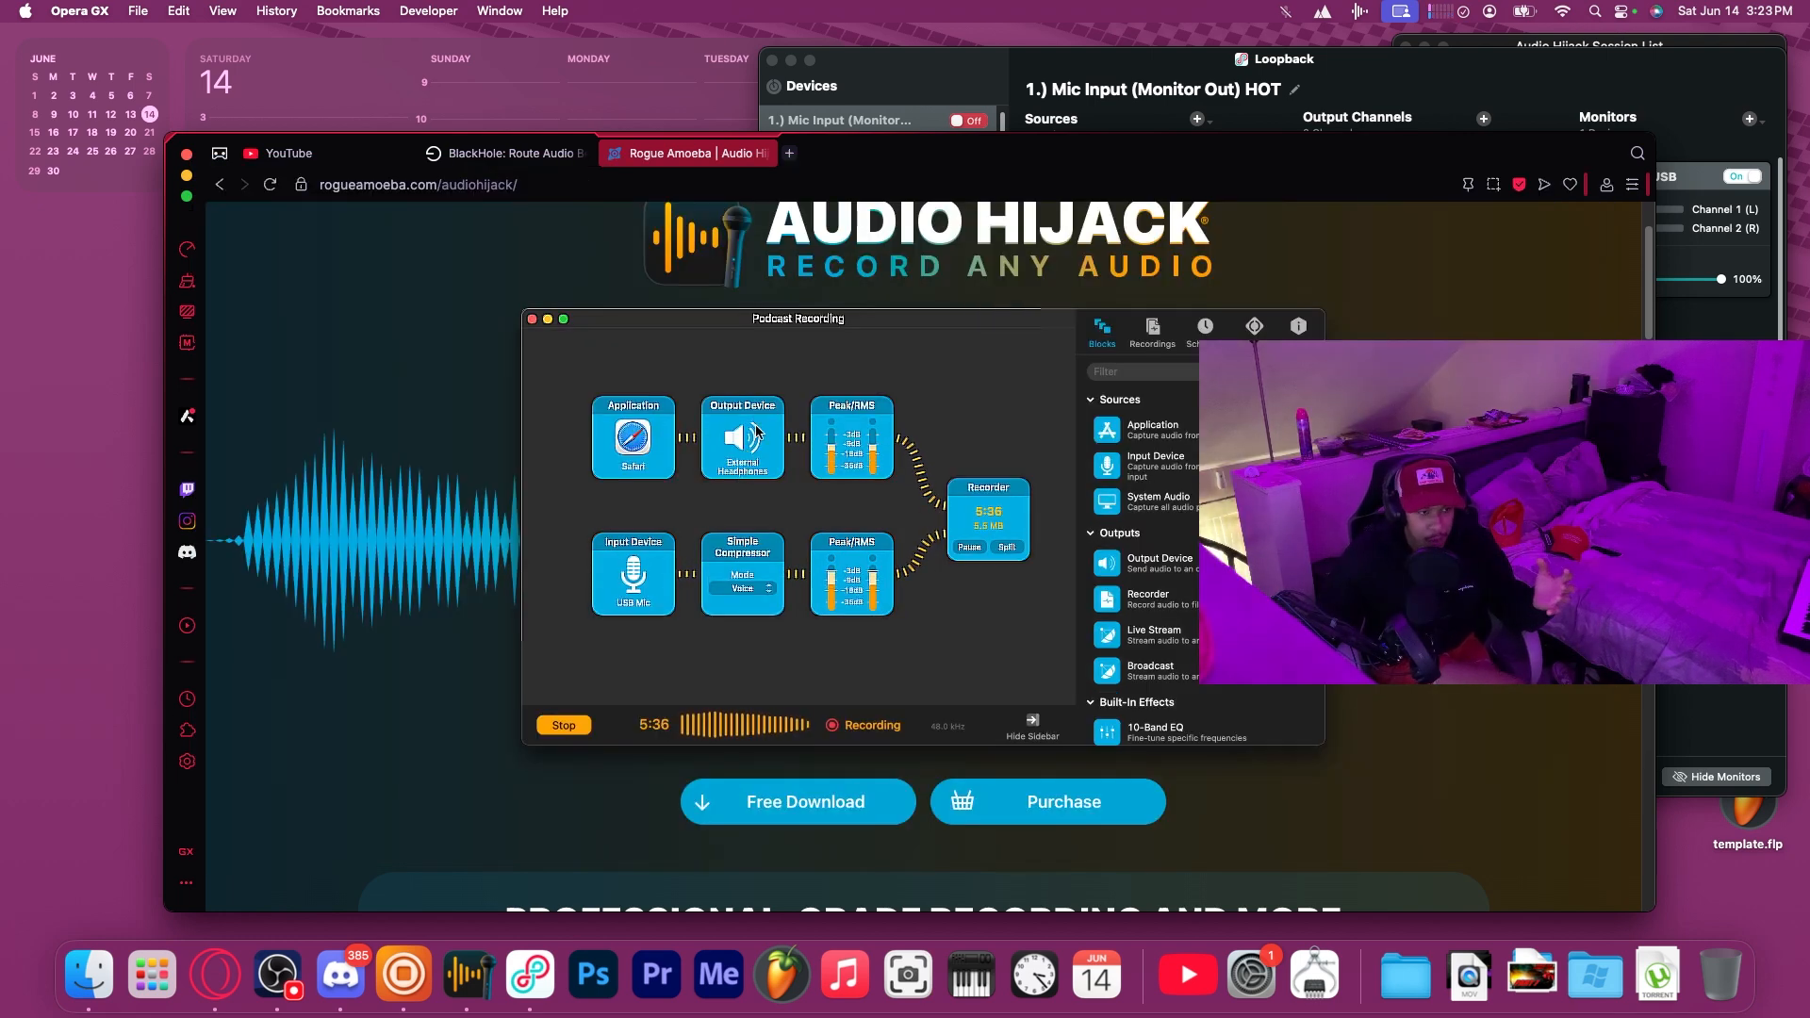
Examine the Audio Hijack product page, including its sample podcast session and its professional-grade recording features.
{"action": "scroll", "coordinate": [865, 633], "scroll_direction": "down", "scroll_amount": 3}
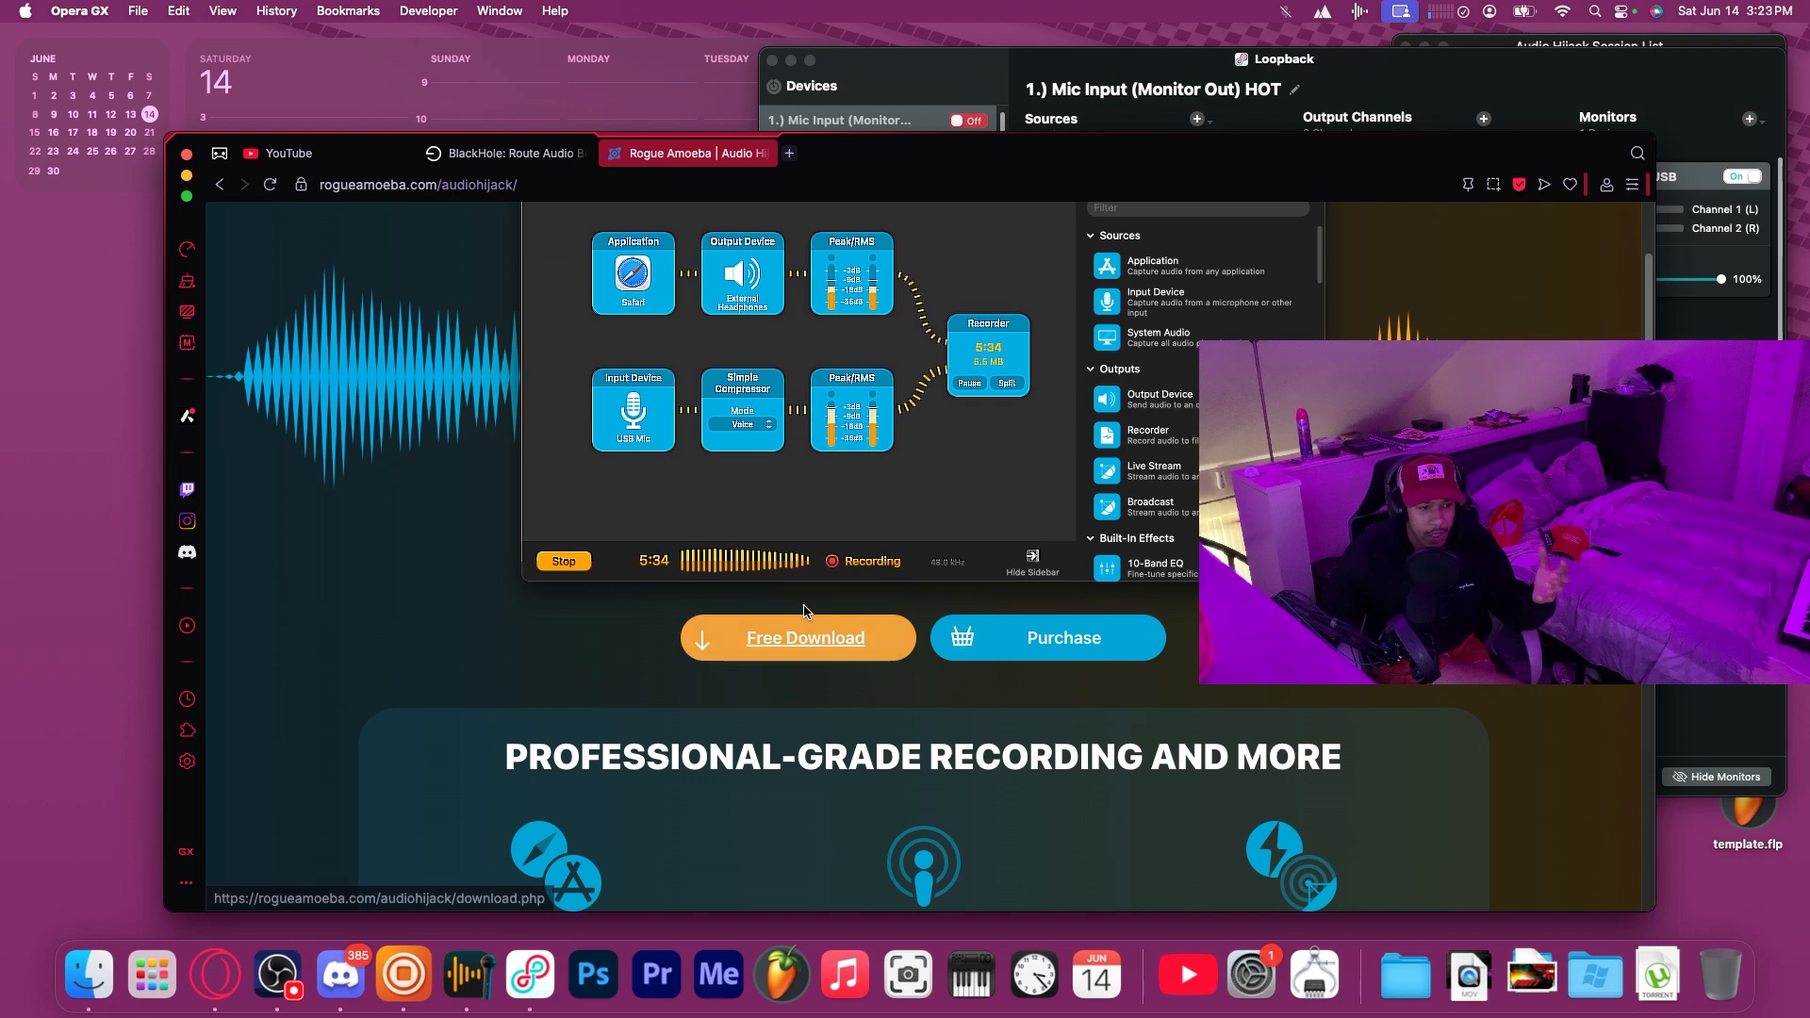
{"action": "scroll", "coordinate": [866, 633], "scroll_direction": "down", "scroll_amount": 5}
{"action": "scroll", "coordinate": [937, 468], "scroll_direction": "down", "scroll_amount": 10}
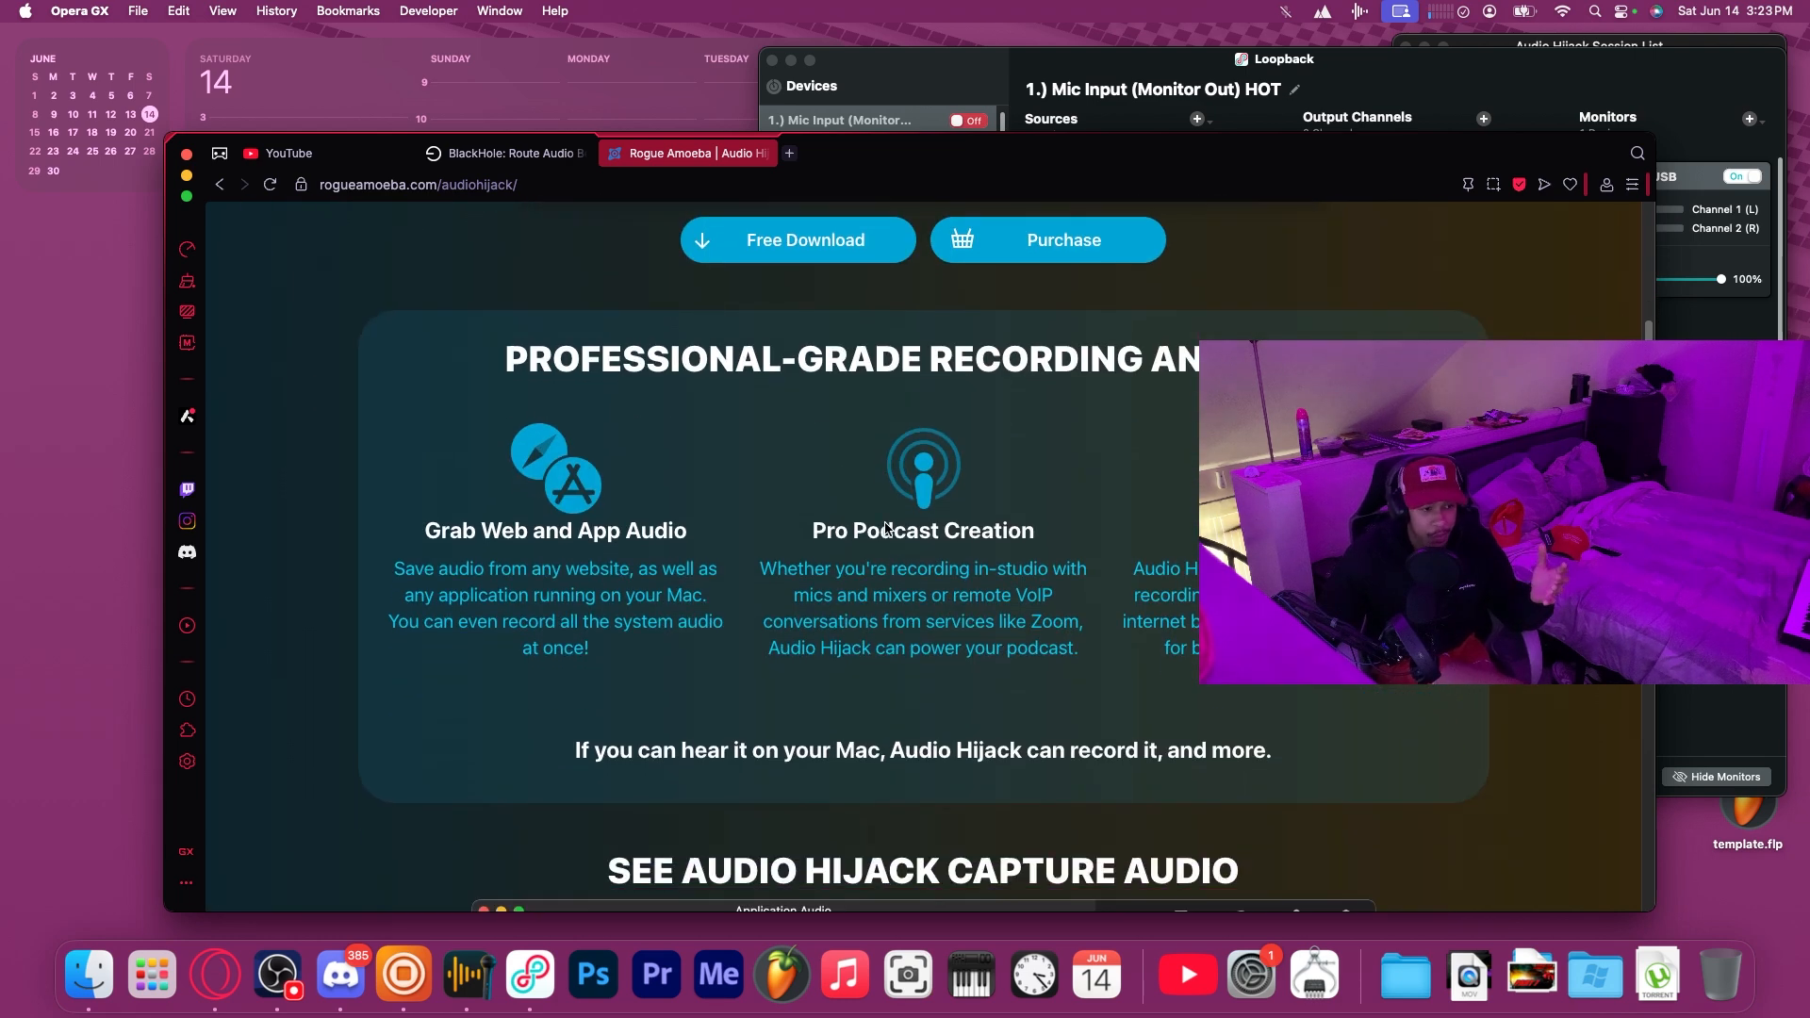
{"action": "scroll", "coordinate": [886, 521], "scroll_direction": "up", "scroll_amount": 20}
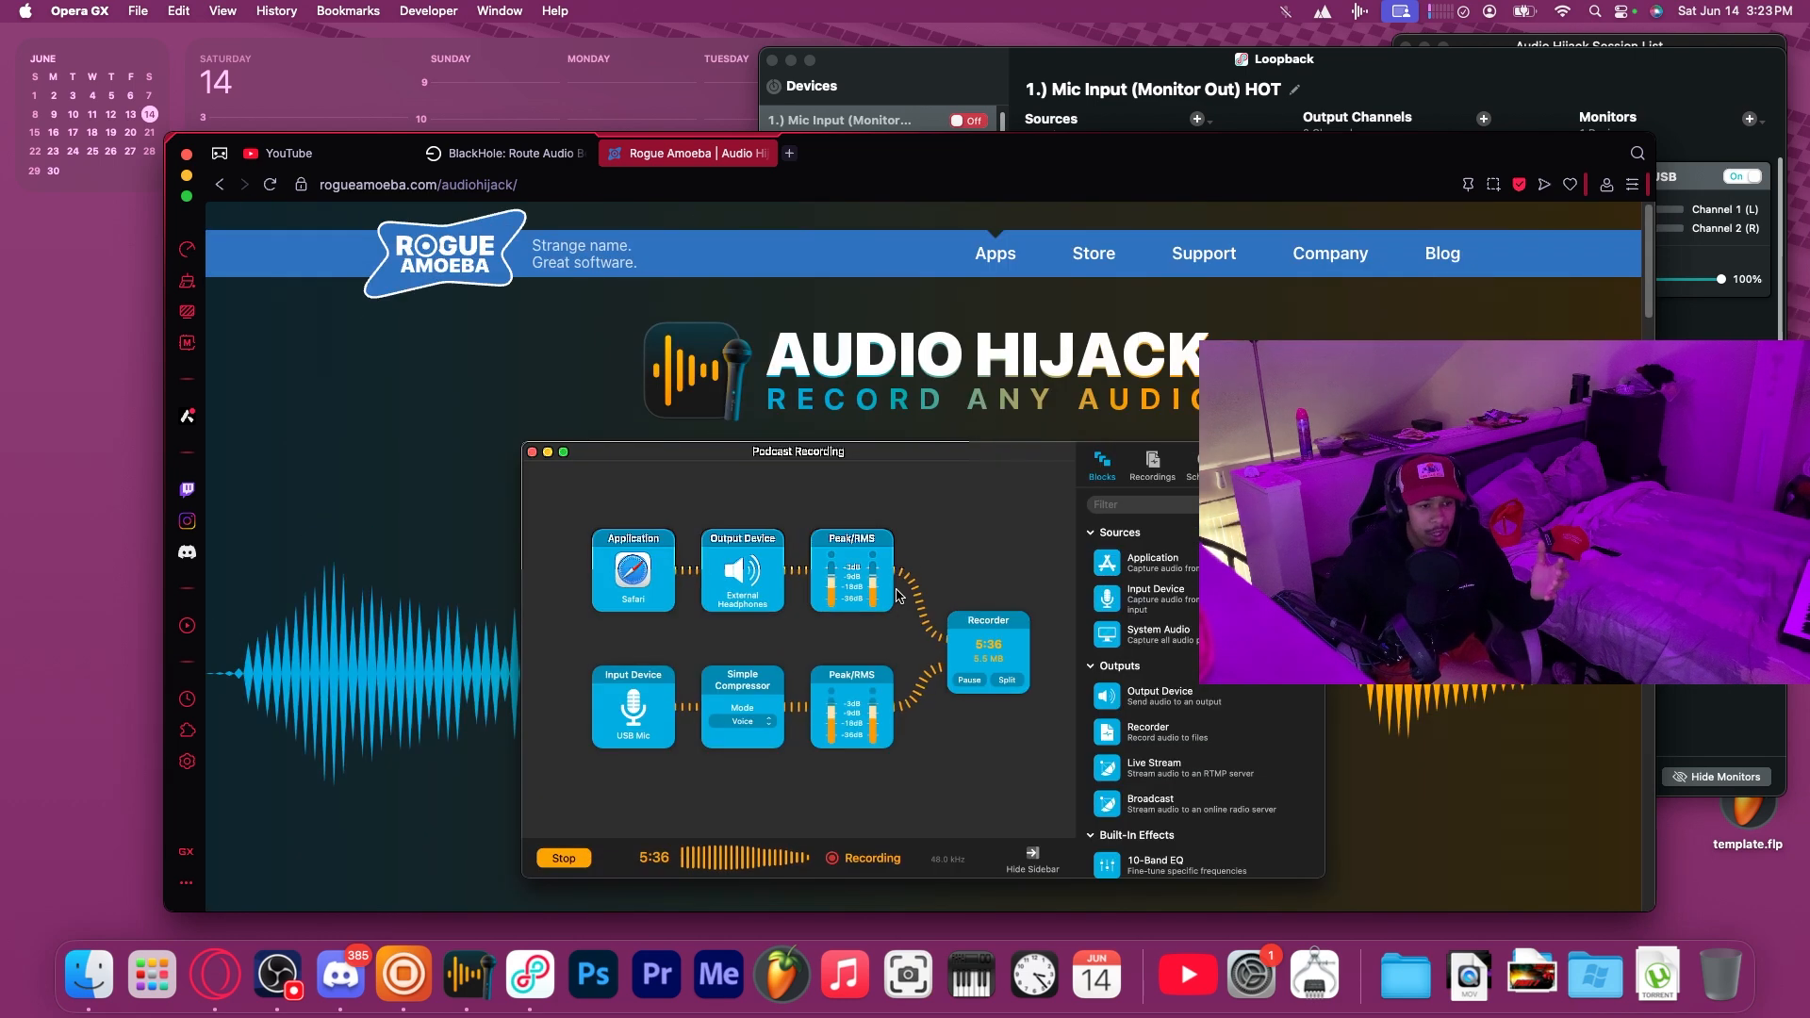
{"action": "scroll", "coordinate": [857, 514], "scroll_direction": "down", "scroll_amount": 2}
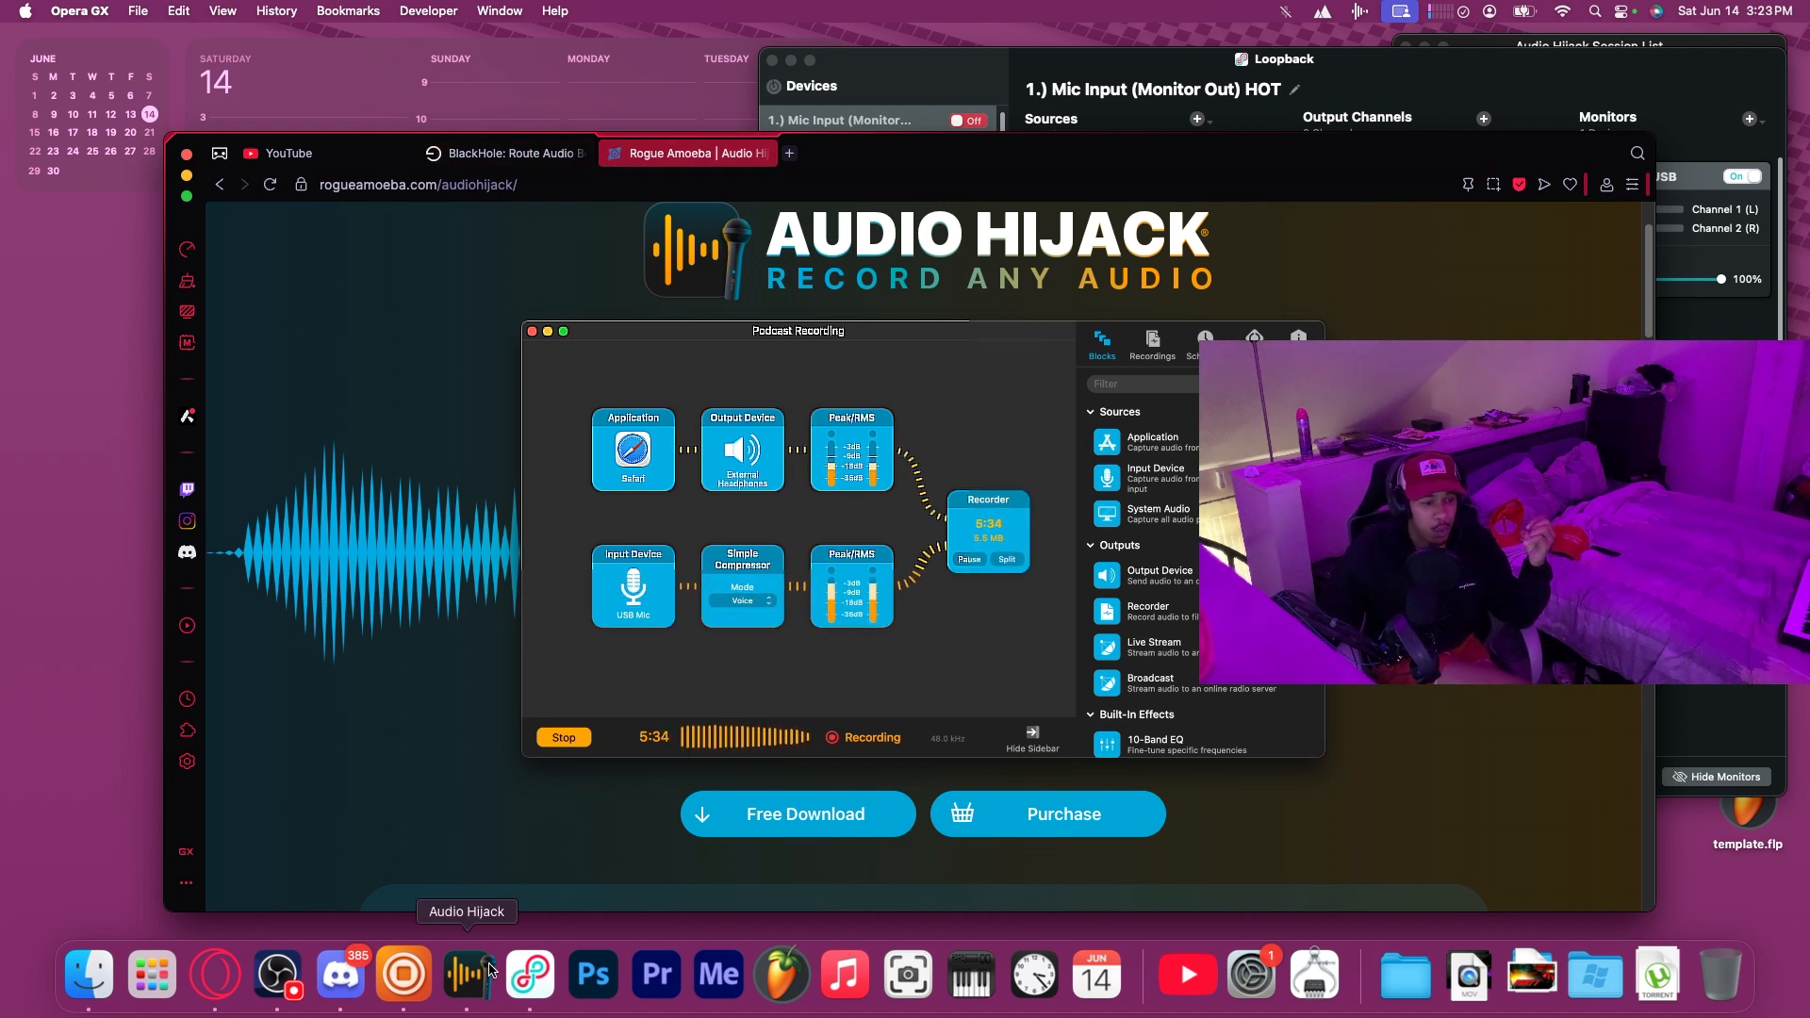
Search the web for "loopback audio", open Rogue Amoeba's Loopback page and examine its routing overview.
{"action": "left_click", "coordinate": [687, 179]}
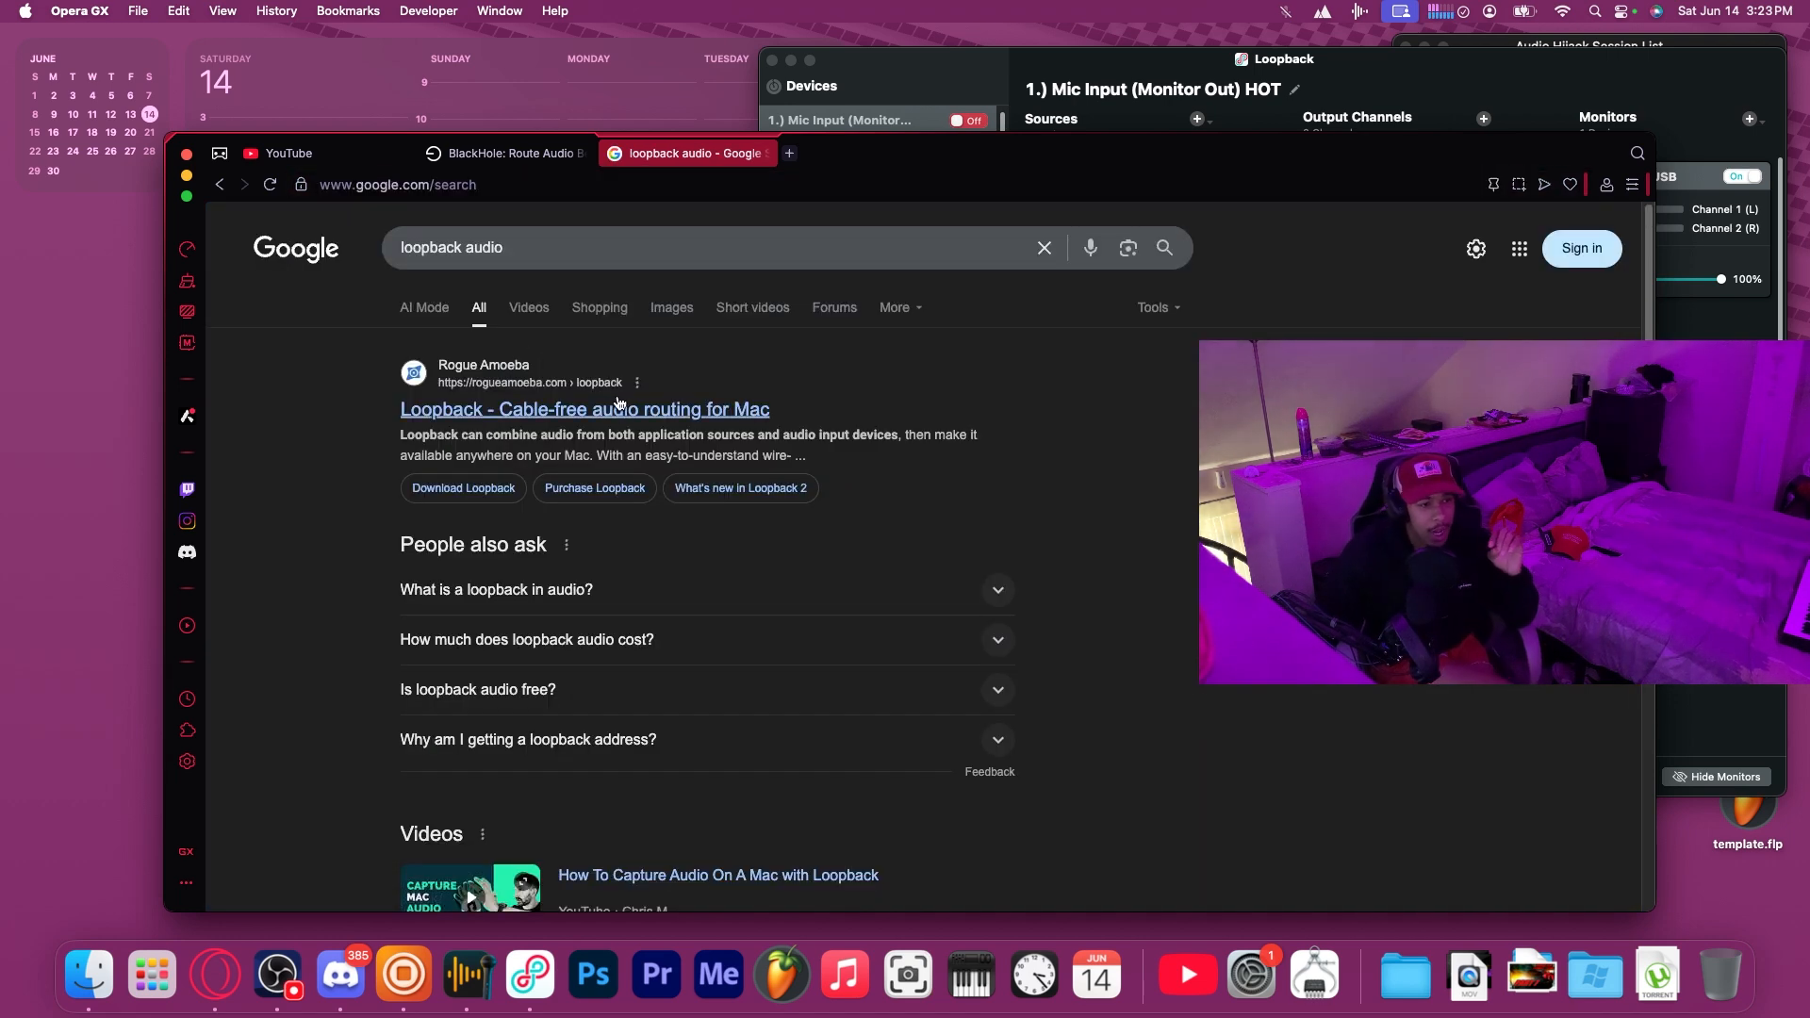
{"action": "left_click", "coordinate": [618, 407]}
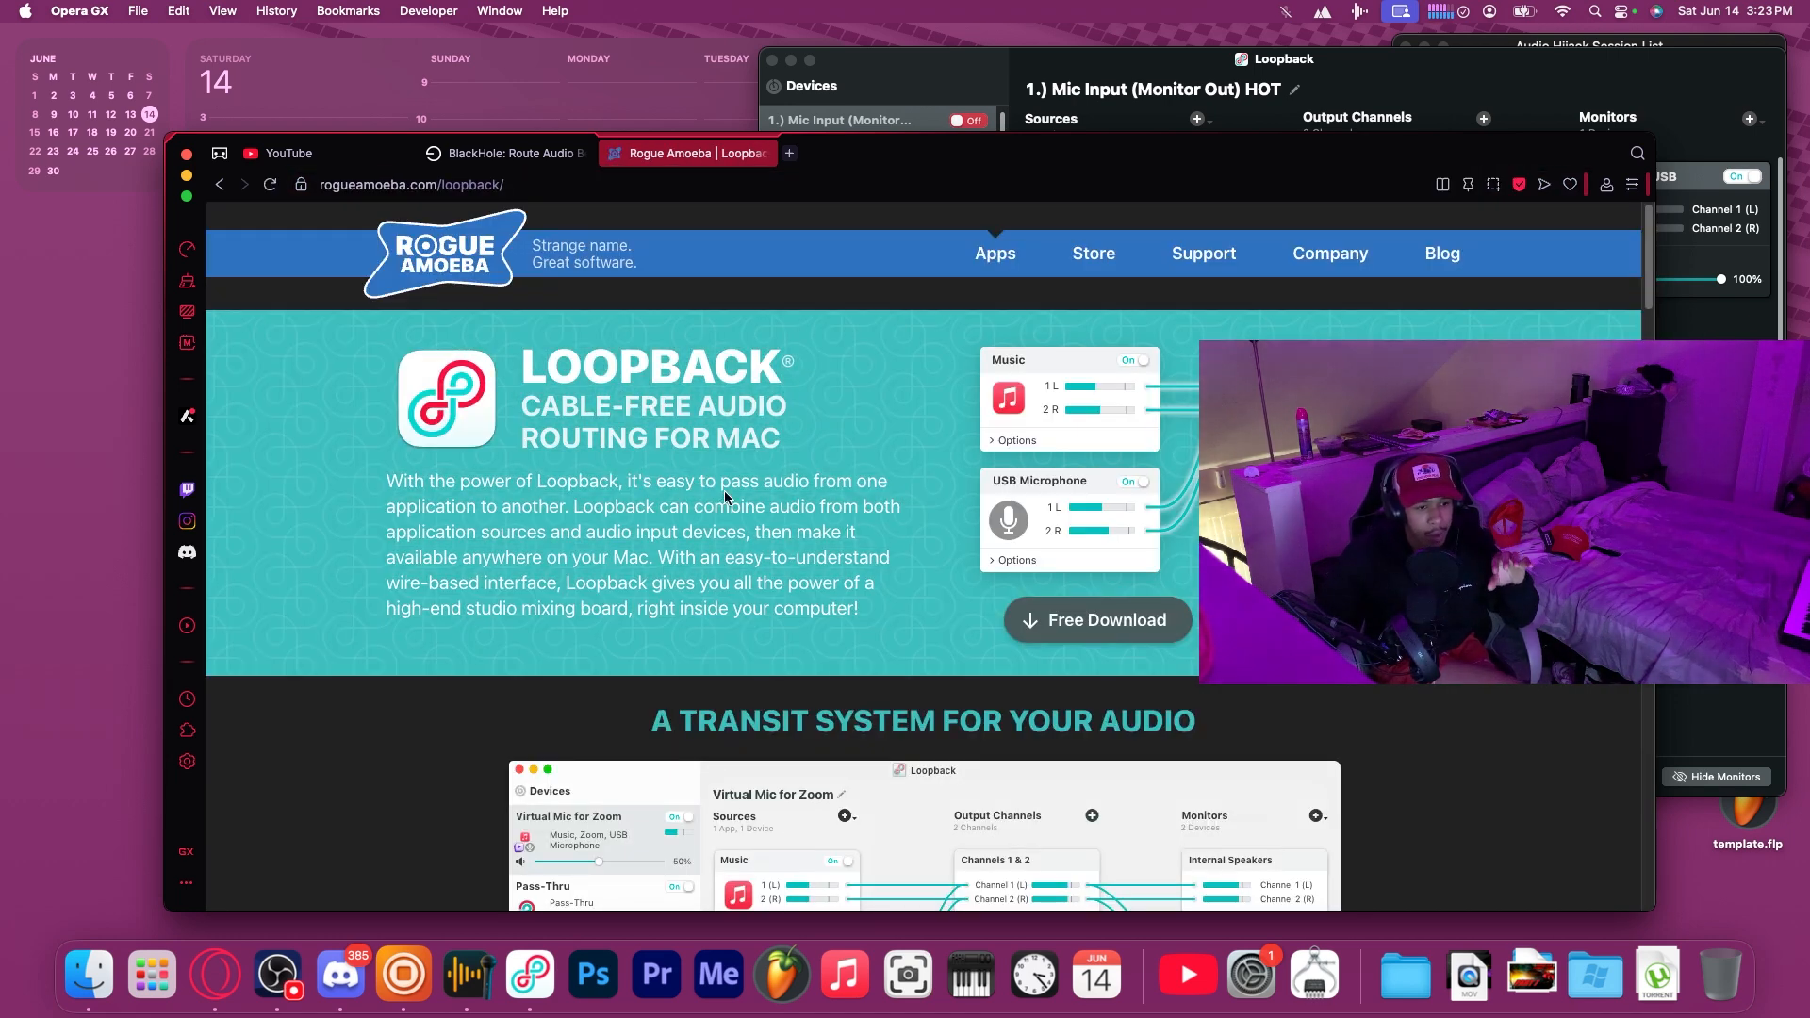
{"action": "scroll", "coordinate": [754, 507], "scroll_direction": "down", "scroll_amount": 5}
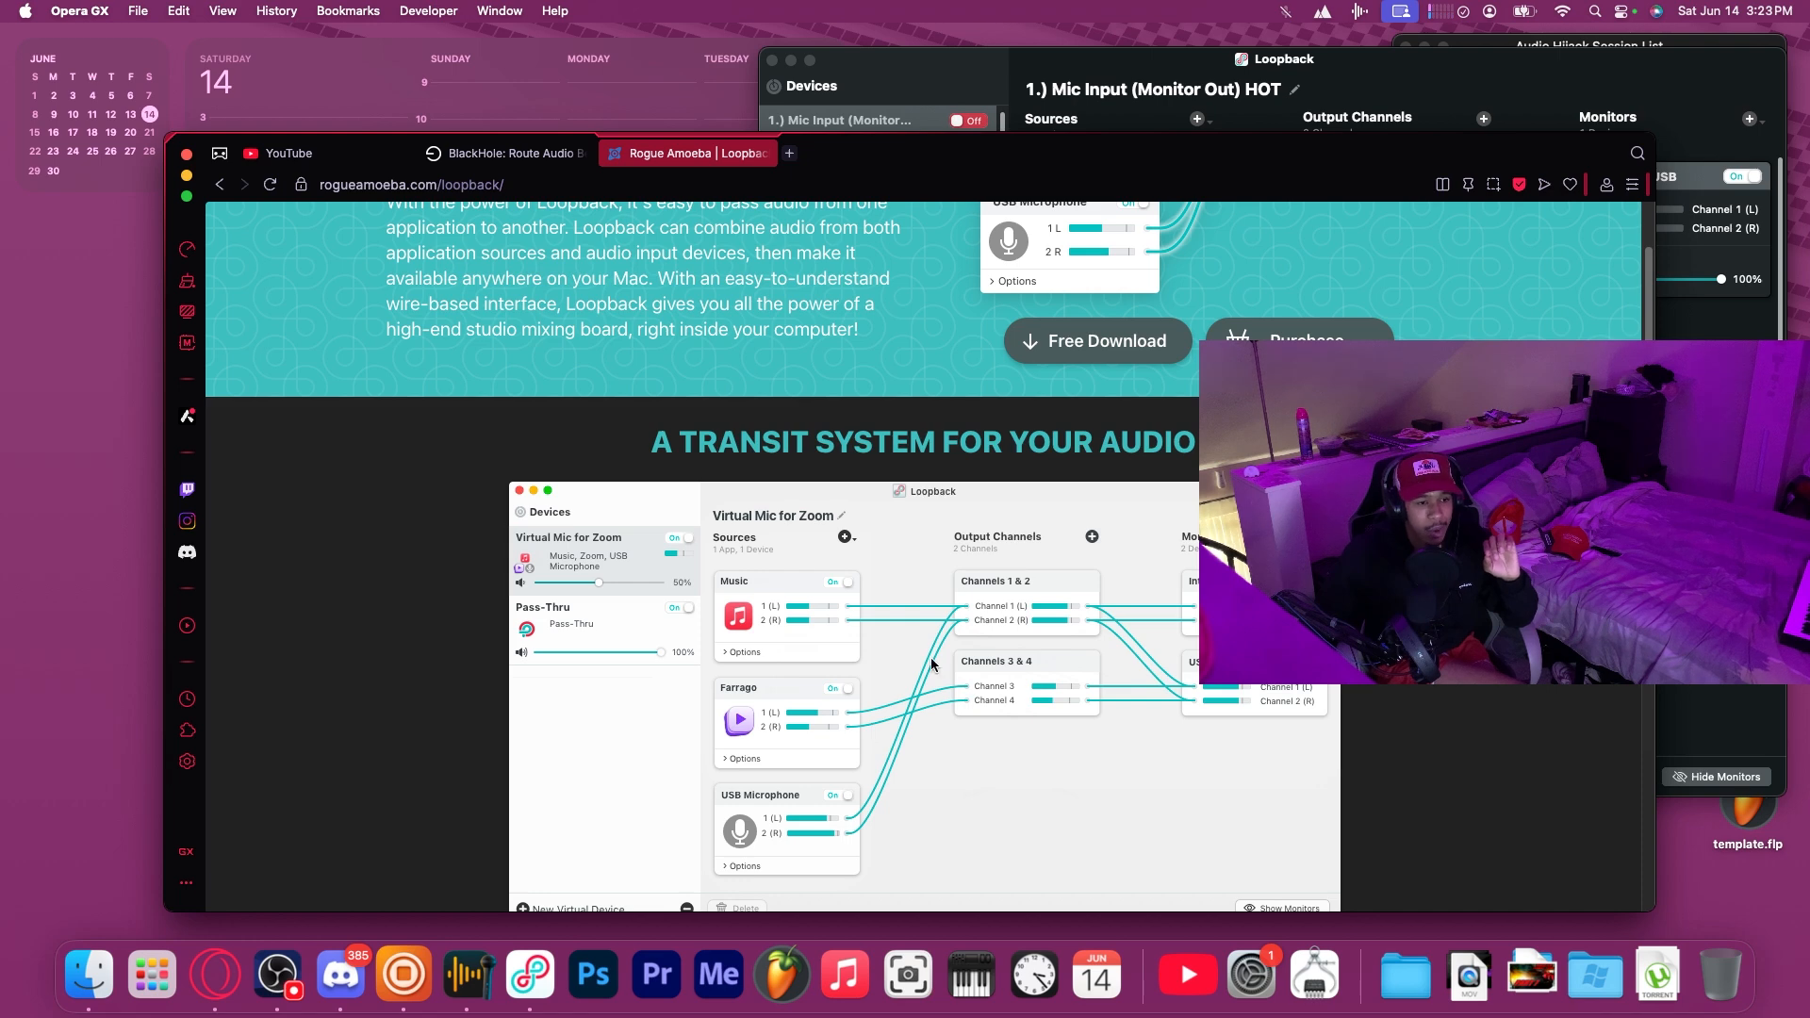
{"action": "scroll", "coordinate": [930, 658], "scroll_direction": "down", "scroll_amount": 6}
{"action": "scroll", "coordinate": [949, 424], "scroll_direction": "up", "scroll_amount": 10}
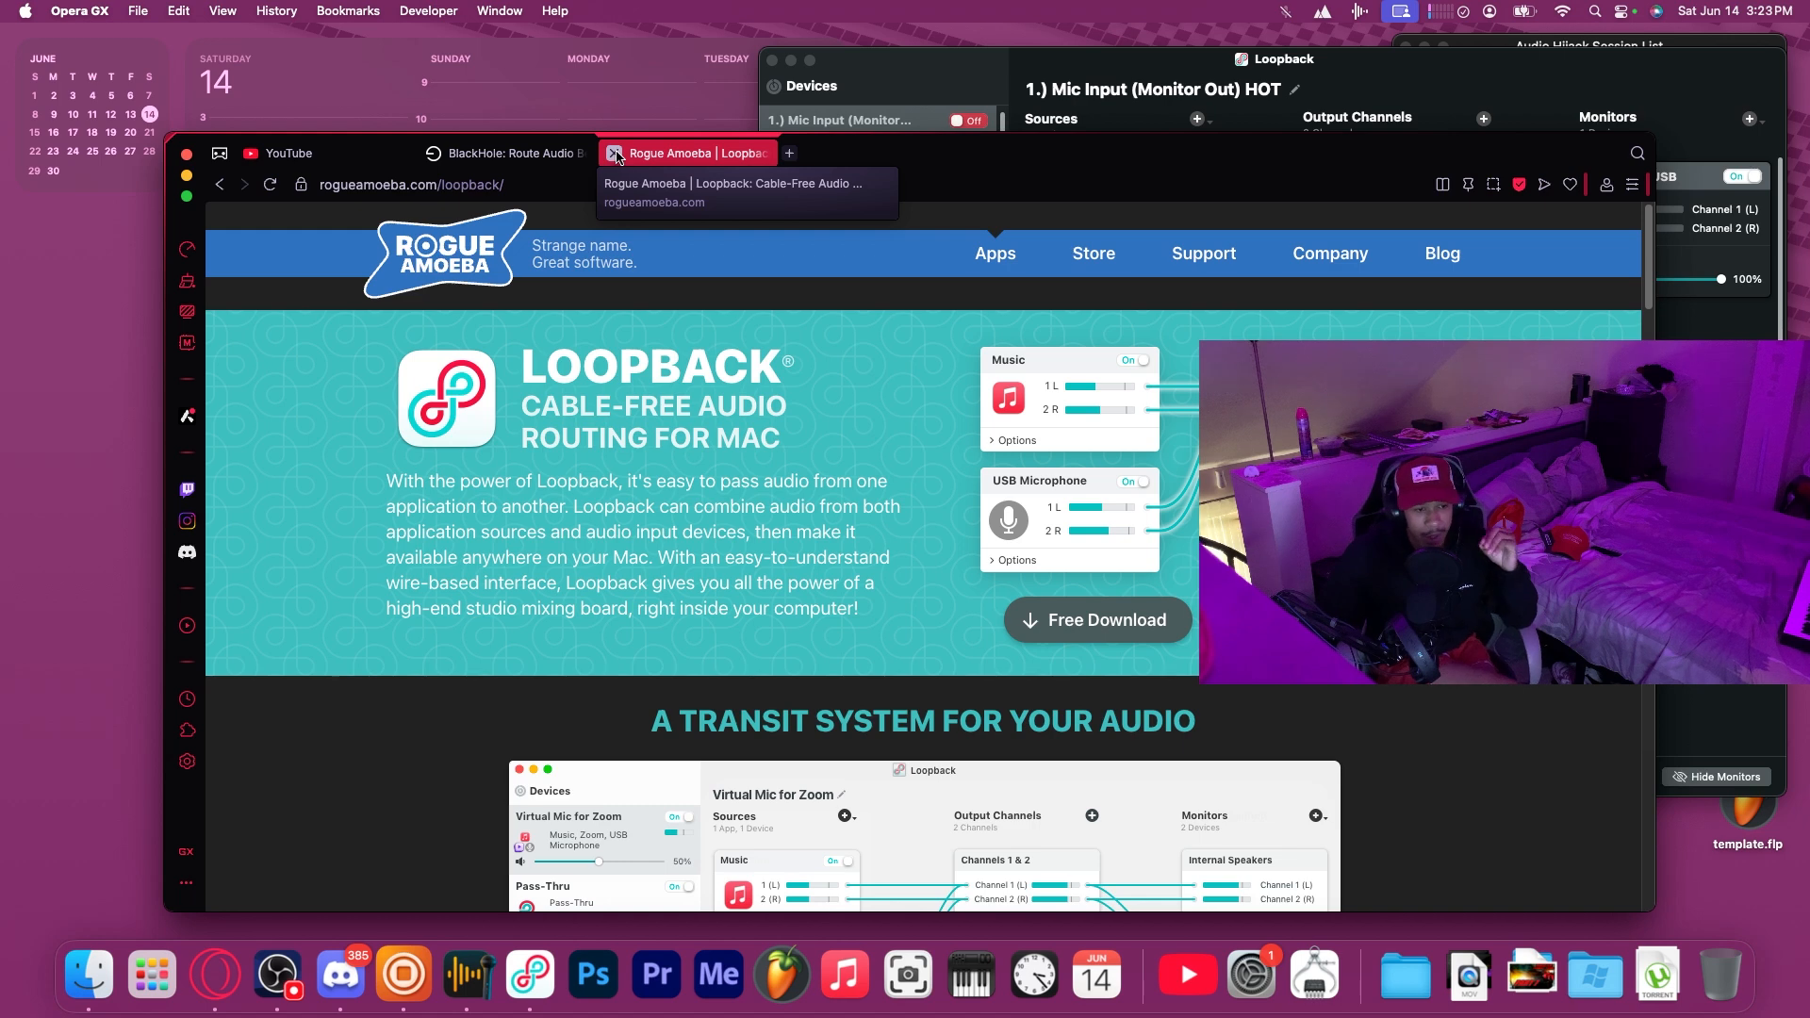
Close the Loopback page and the browser window.
{"action": "left_click", "coordinate": [614, 154]}
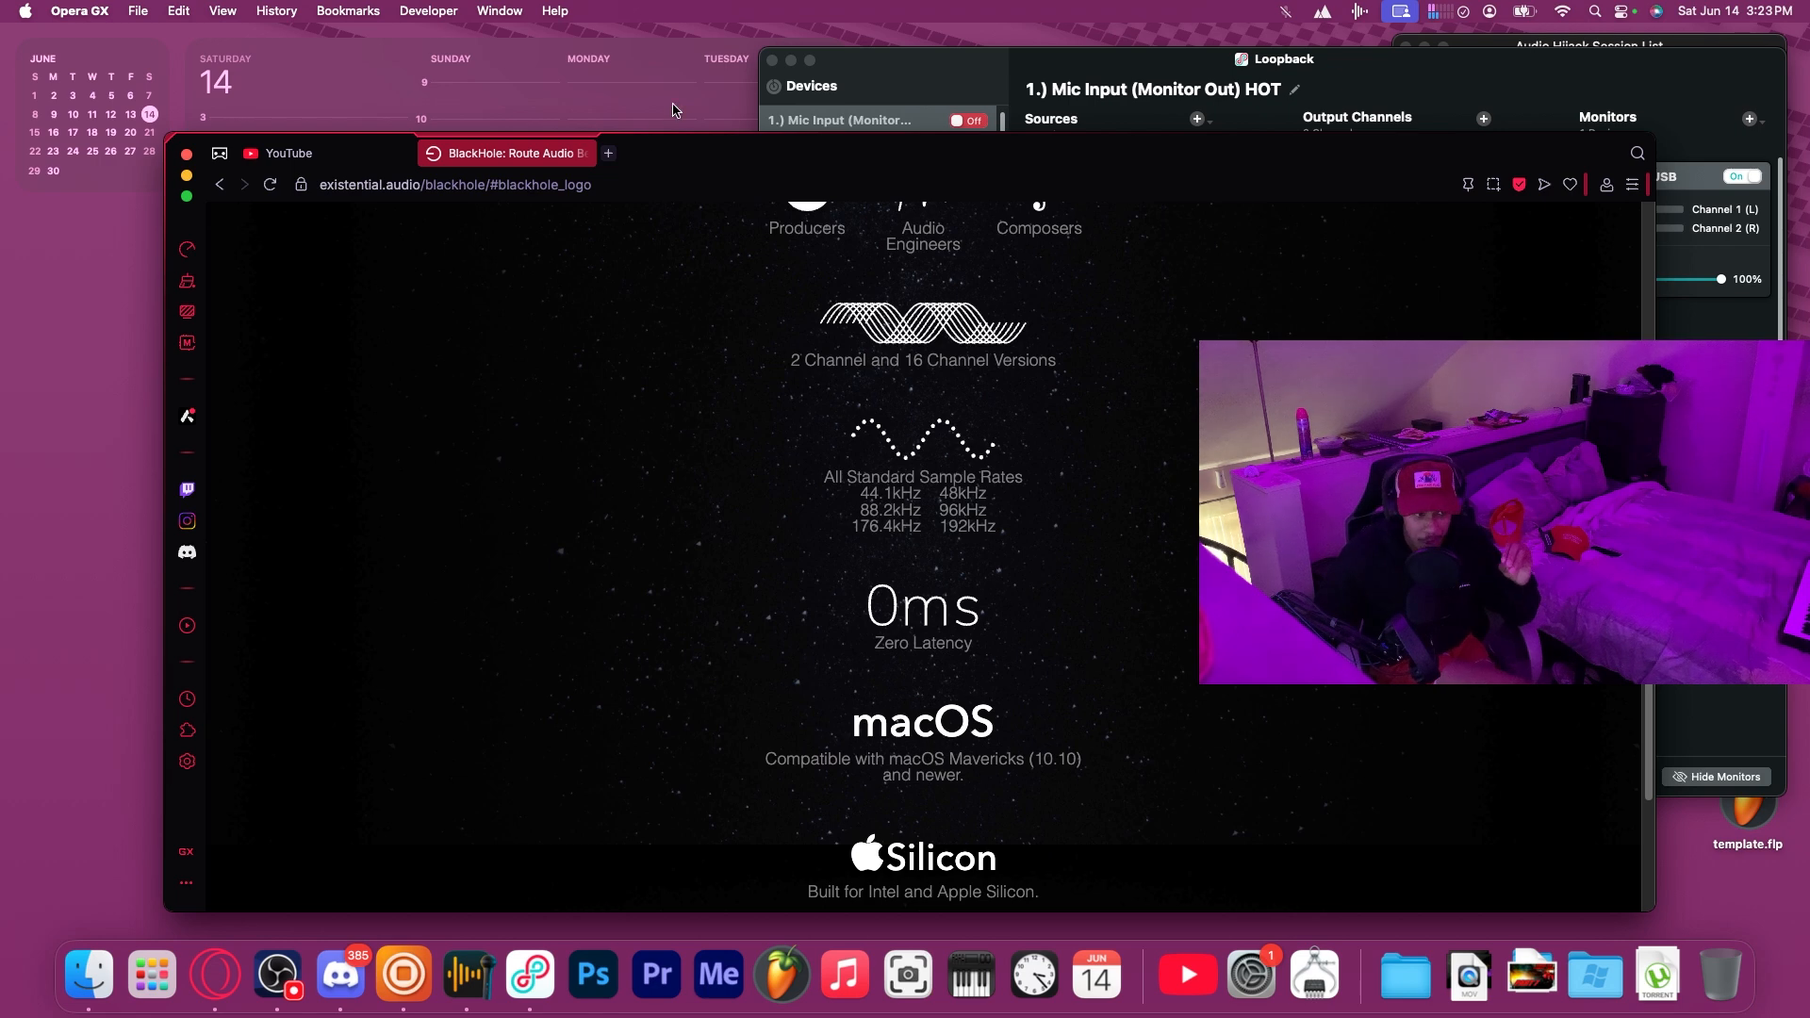
{"action": "left_click", "coordinate": [186, 177]}
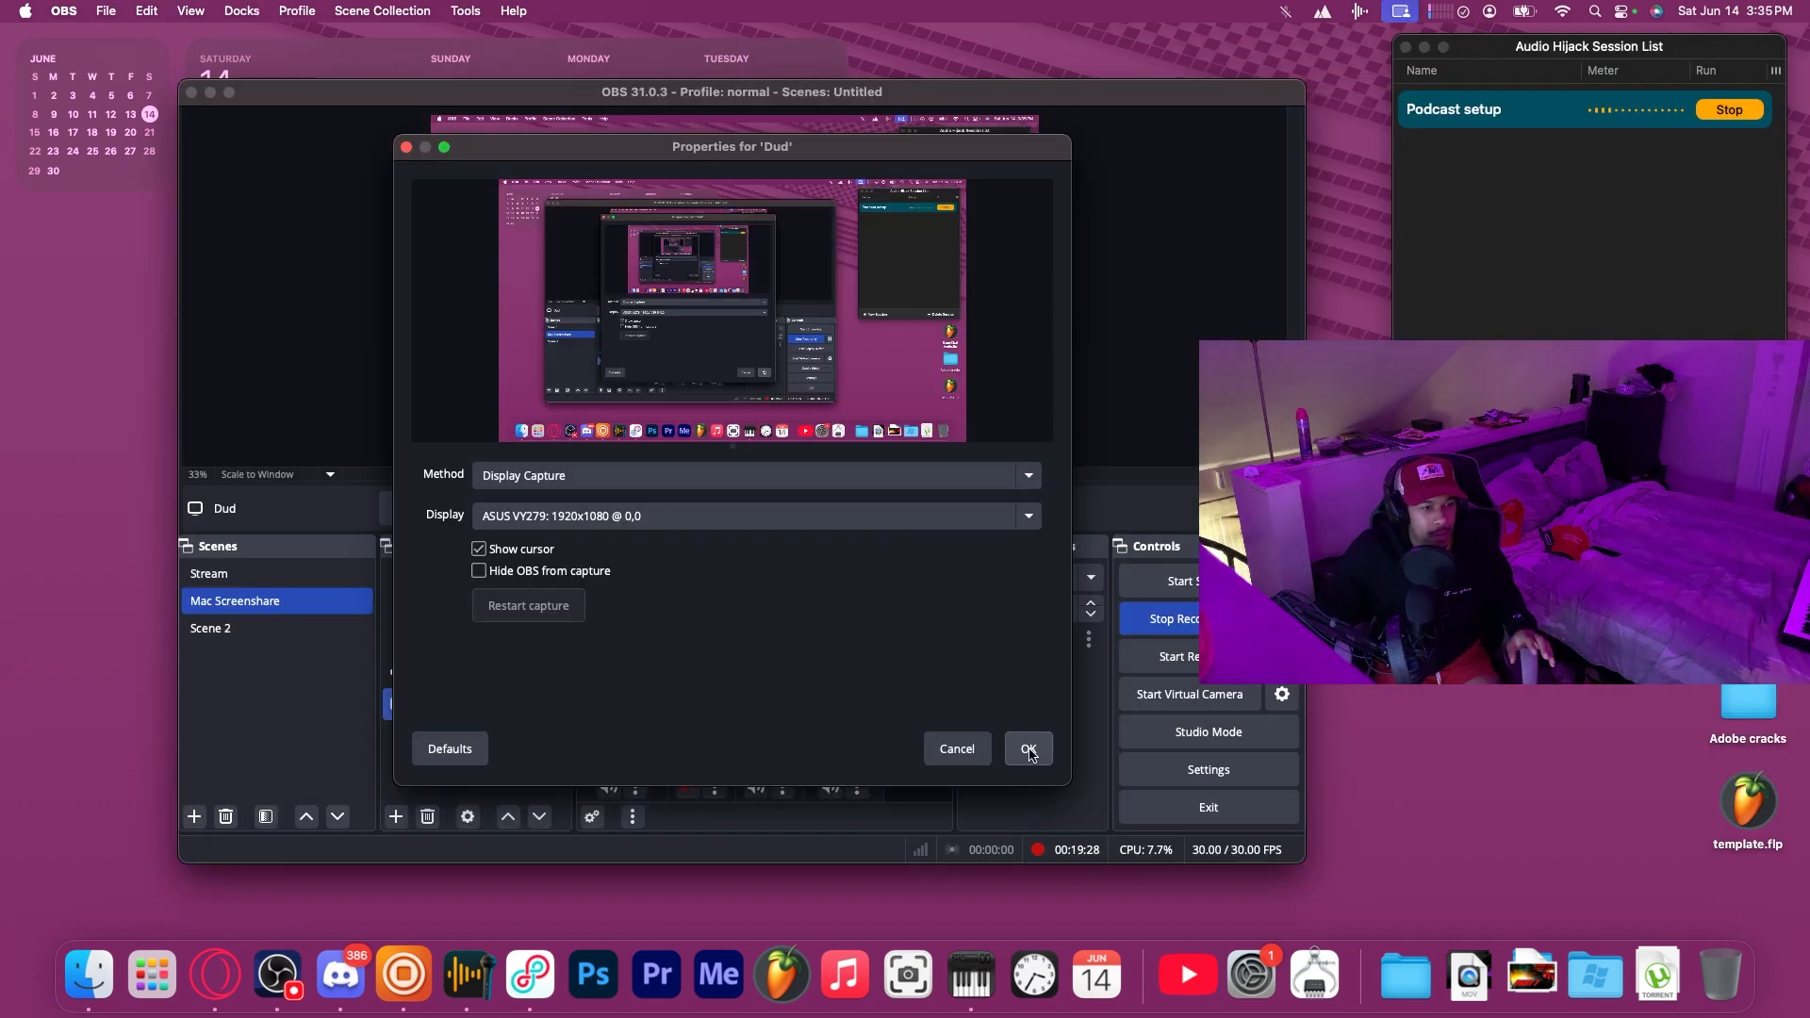
Accept the Dud source's Display Capture properties in OBS and open the Podcast setup session in Audio Hijack.
{"action": "left_click", "coordinate": [1031, 748]}
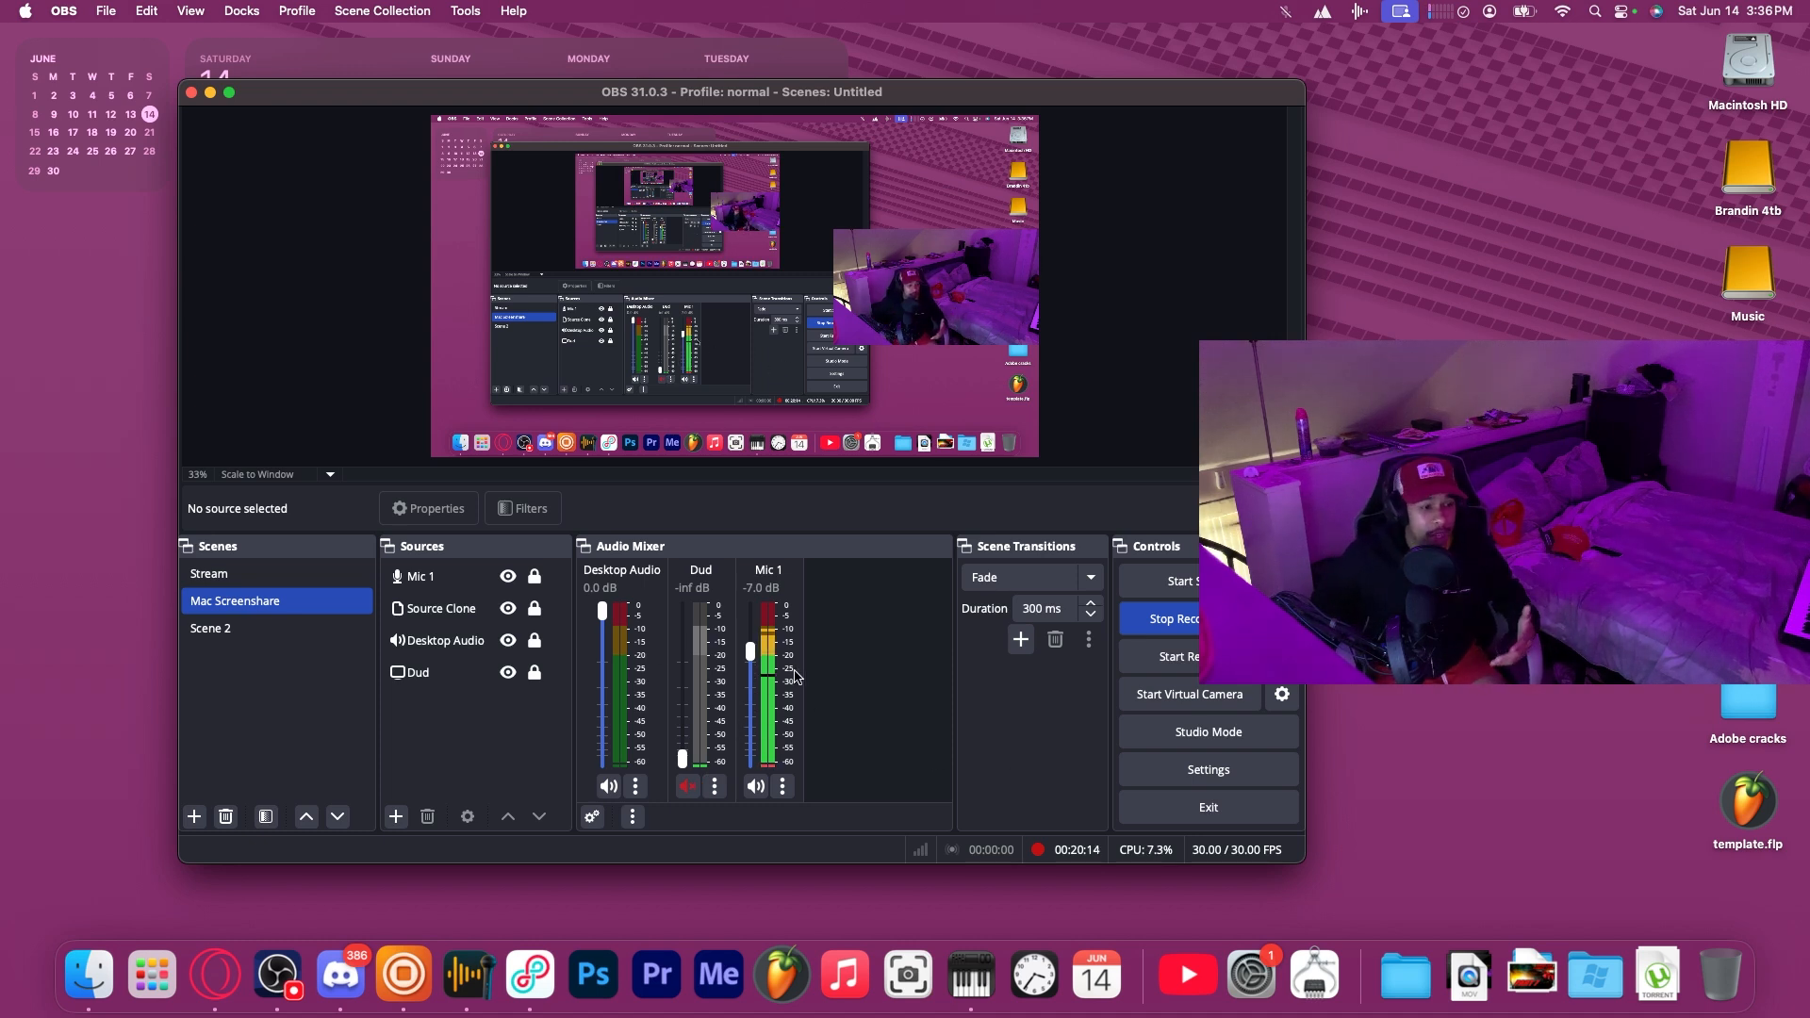
{"action": "left_click", "coordinate": [468, 983]}
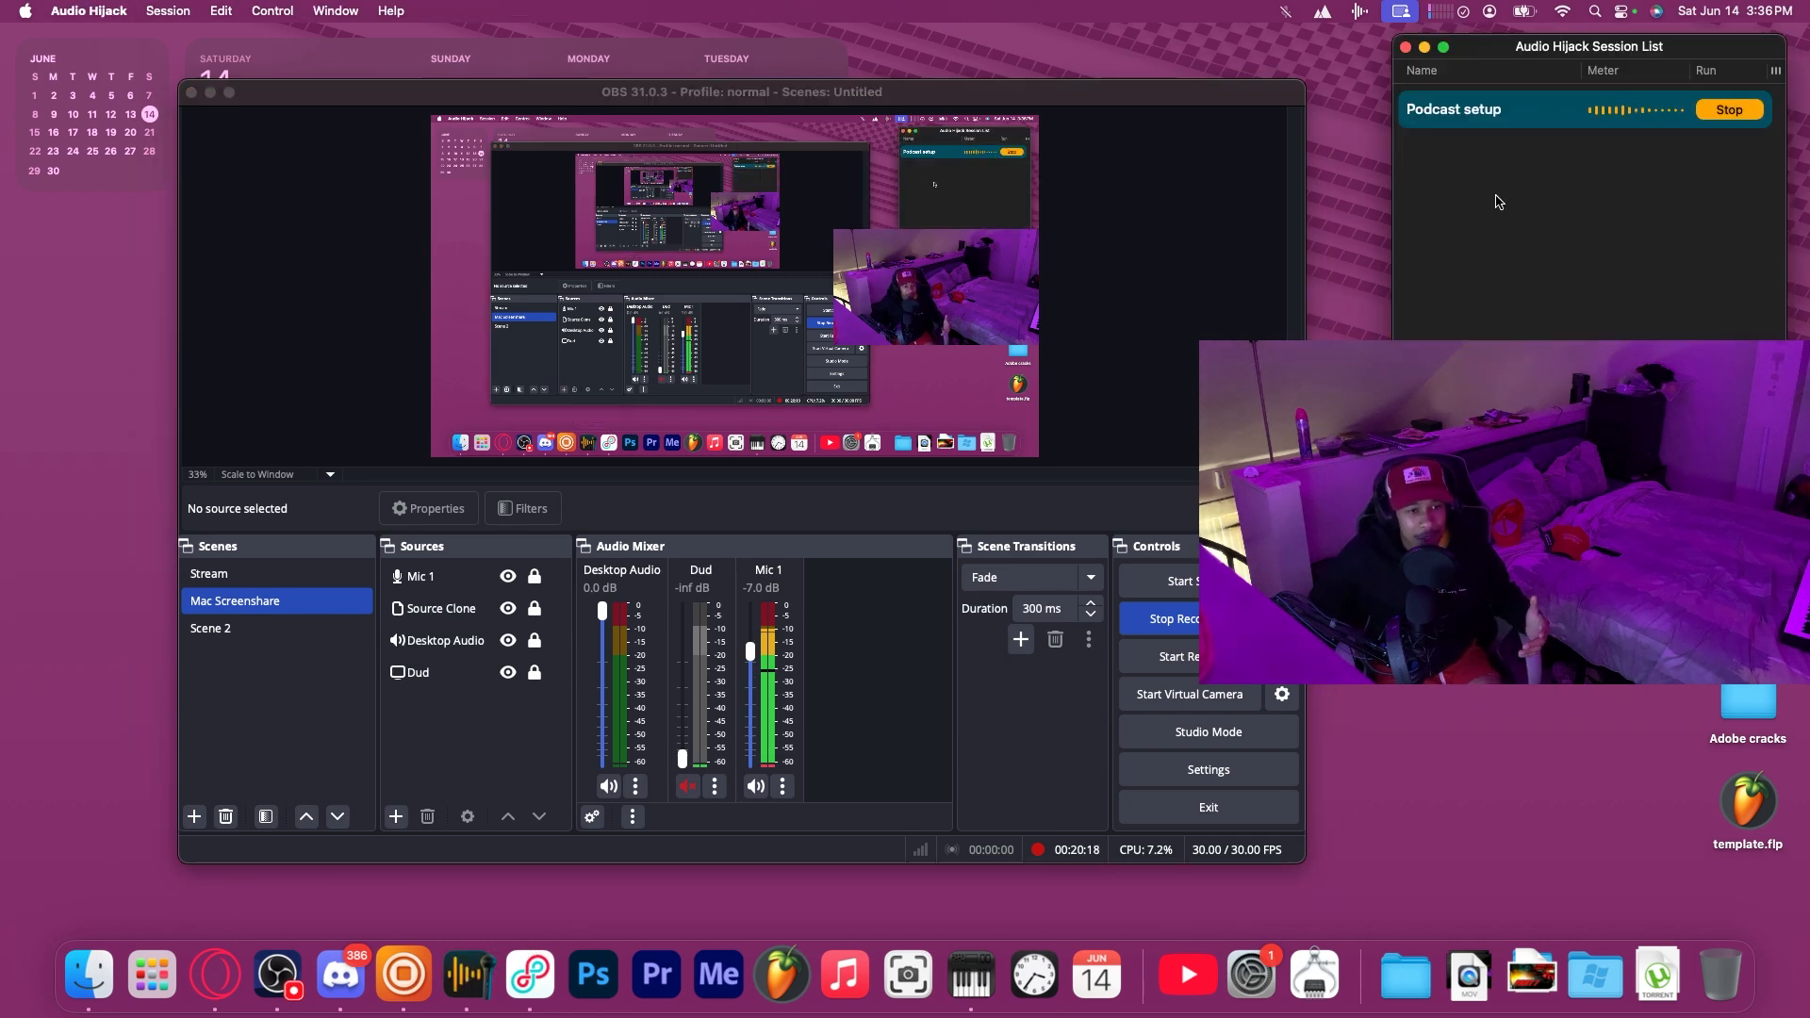
{"action": "double_click", "coordinate": [1474, 109]}
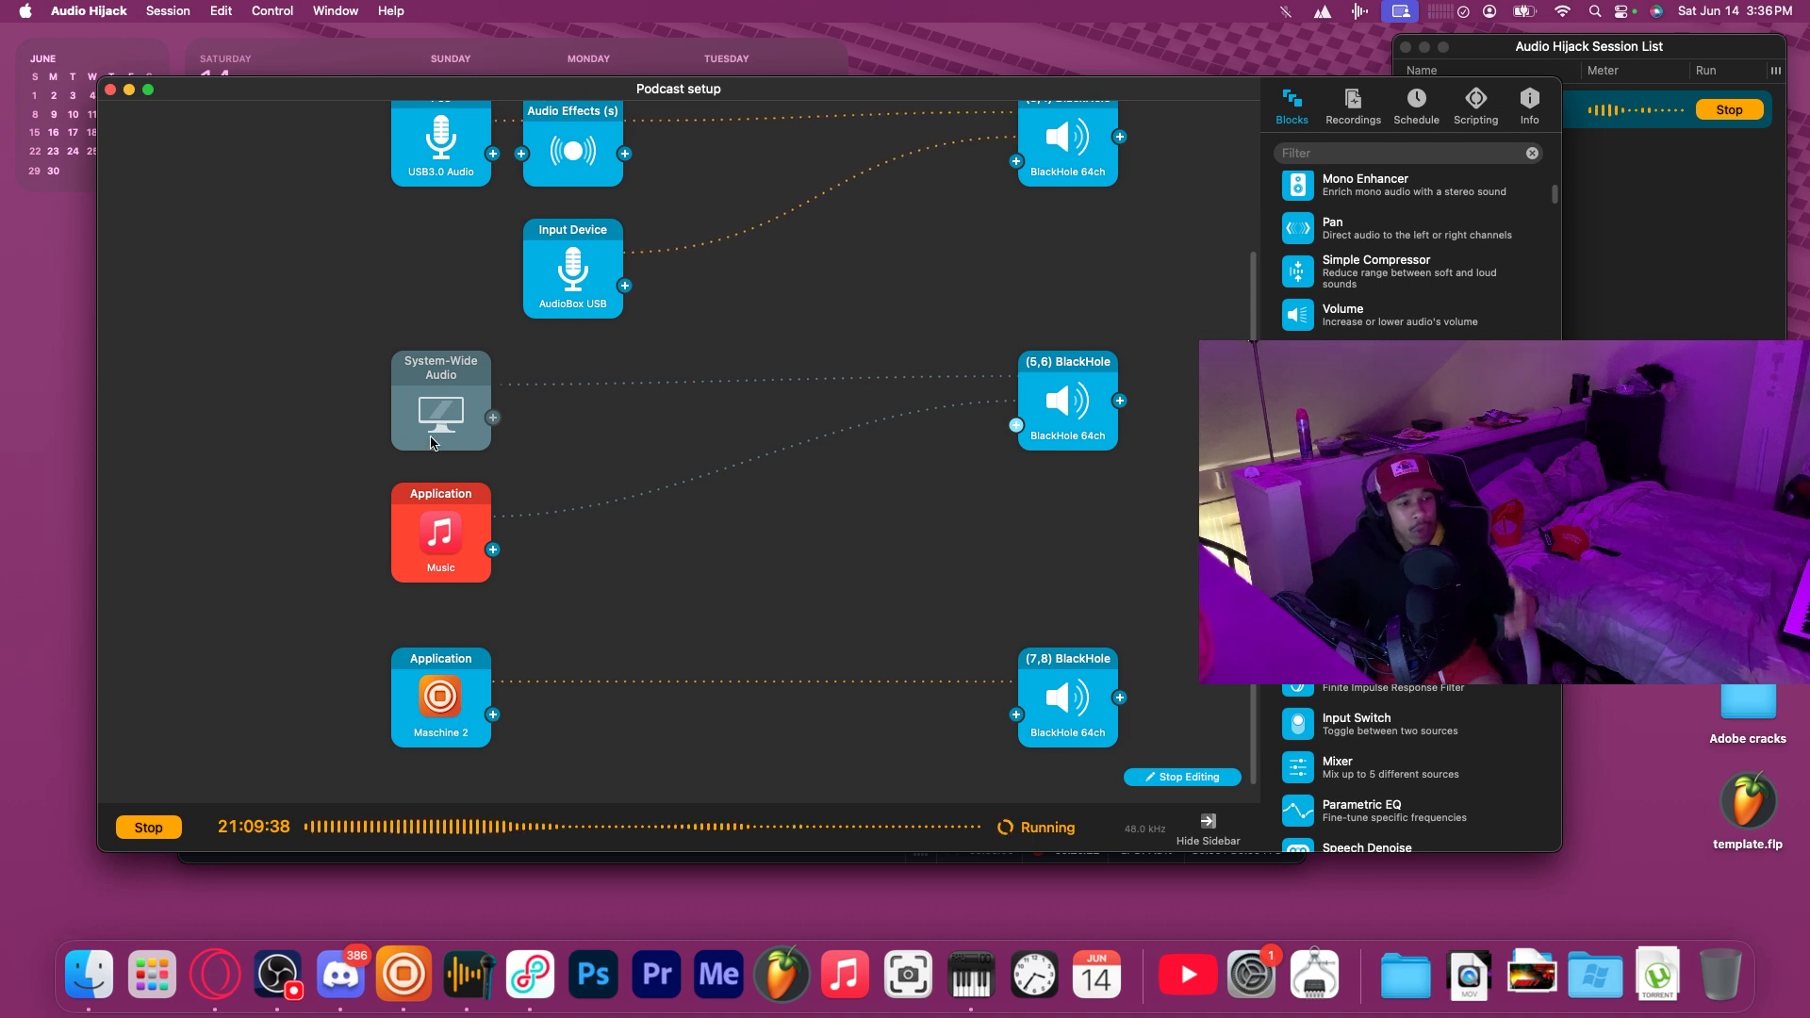
Examine how the mic, Ps5, system audio, Music and Maschine 2 sources are routed to the BlackHole 64ch channel pairs.
{"action": "scroll", "coordinate": [435, 356], "scroll_direction": "up", "scroll_amount": 5}
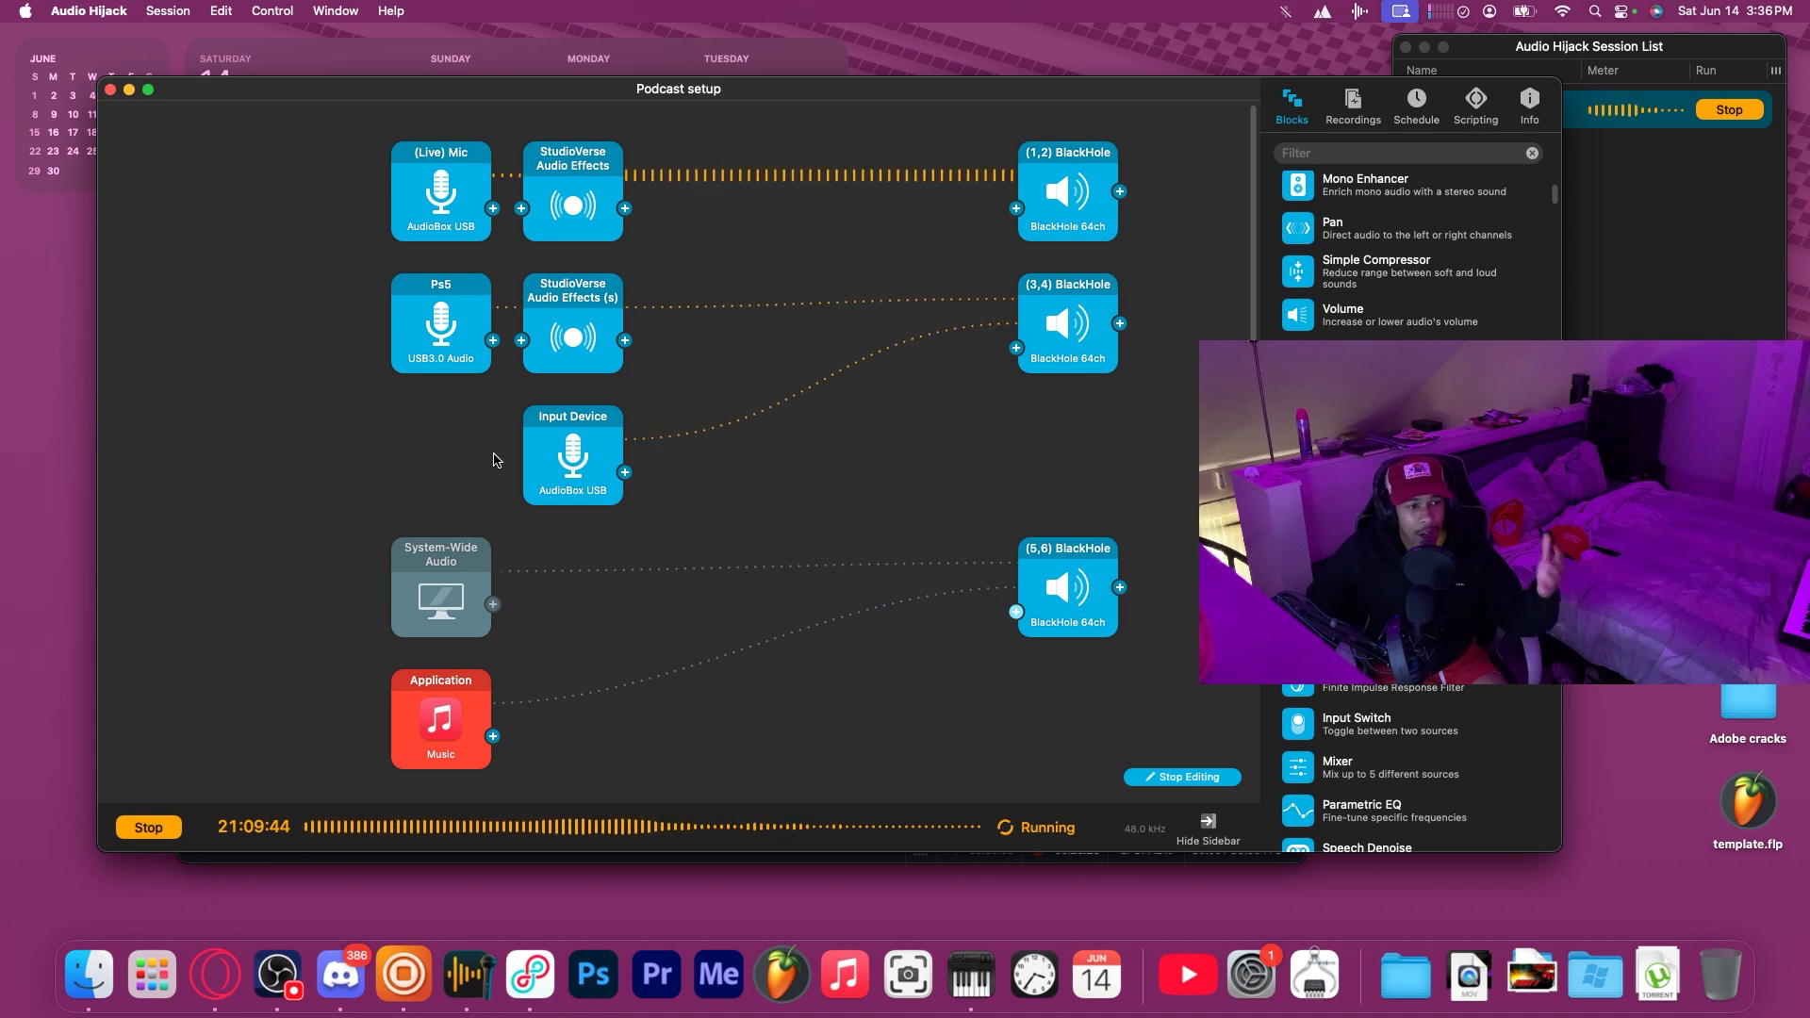
{"action": "scroll", "coordinate": [981, 367], "scroll_direction": "down", "scroll_amount": 3}
{"action": "scroll", "coordinate": [970, 349], "scroll_direction": "up", "scroll_amount": 3}
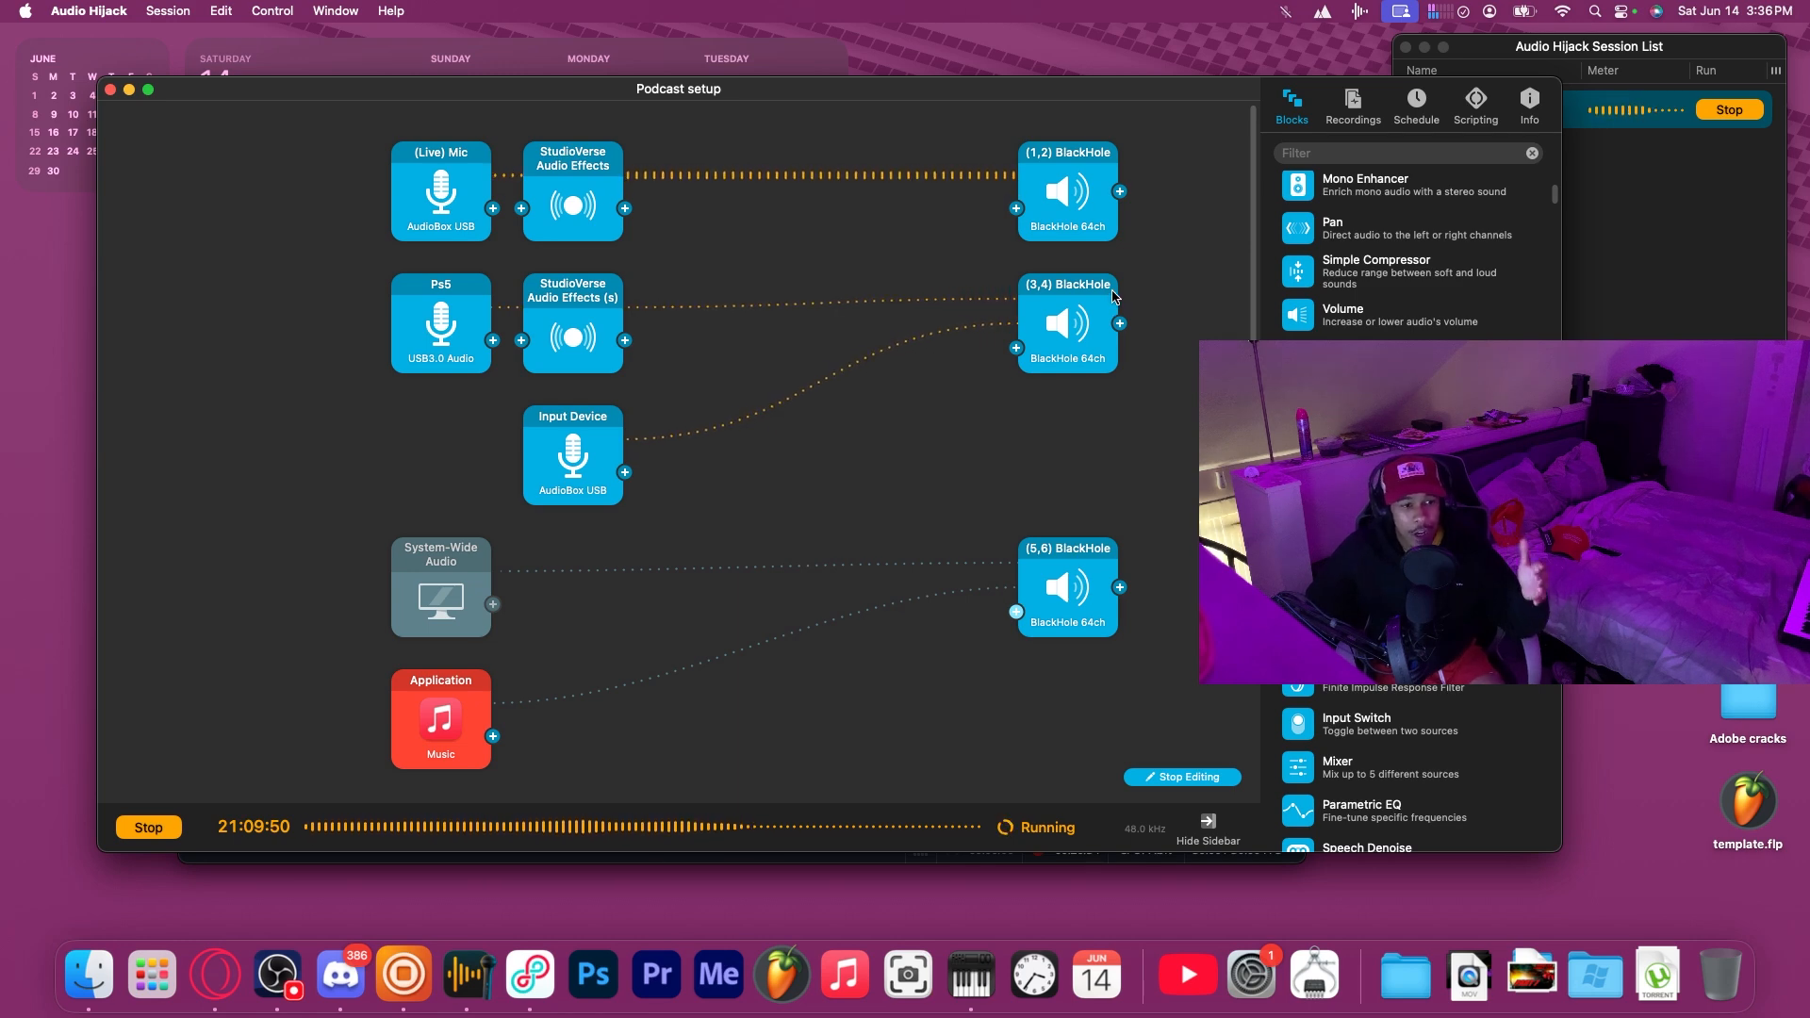
{"action": "scroll", "coordinate": [958, 254], "scroll_direction": "down", "scroll_amount": 4}
{"action": "scroll", "coordinate": [1081, 630], "scroll_direction": "up", "scroll_amount": 3}
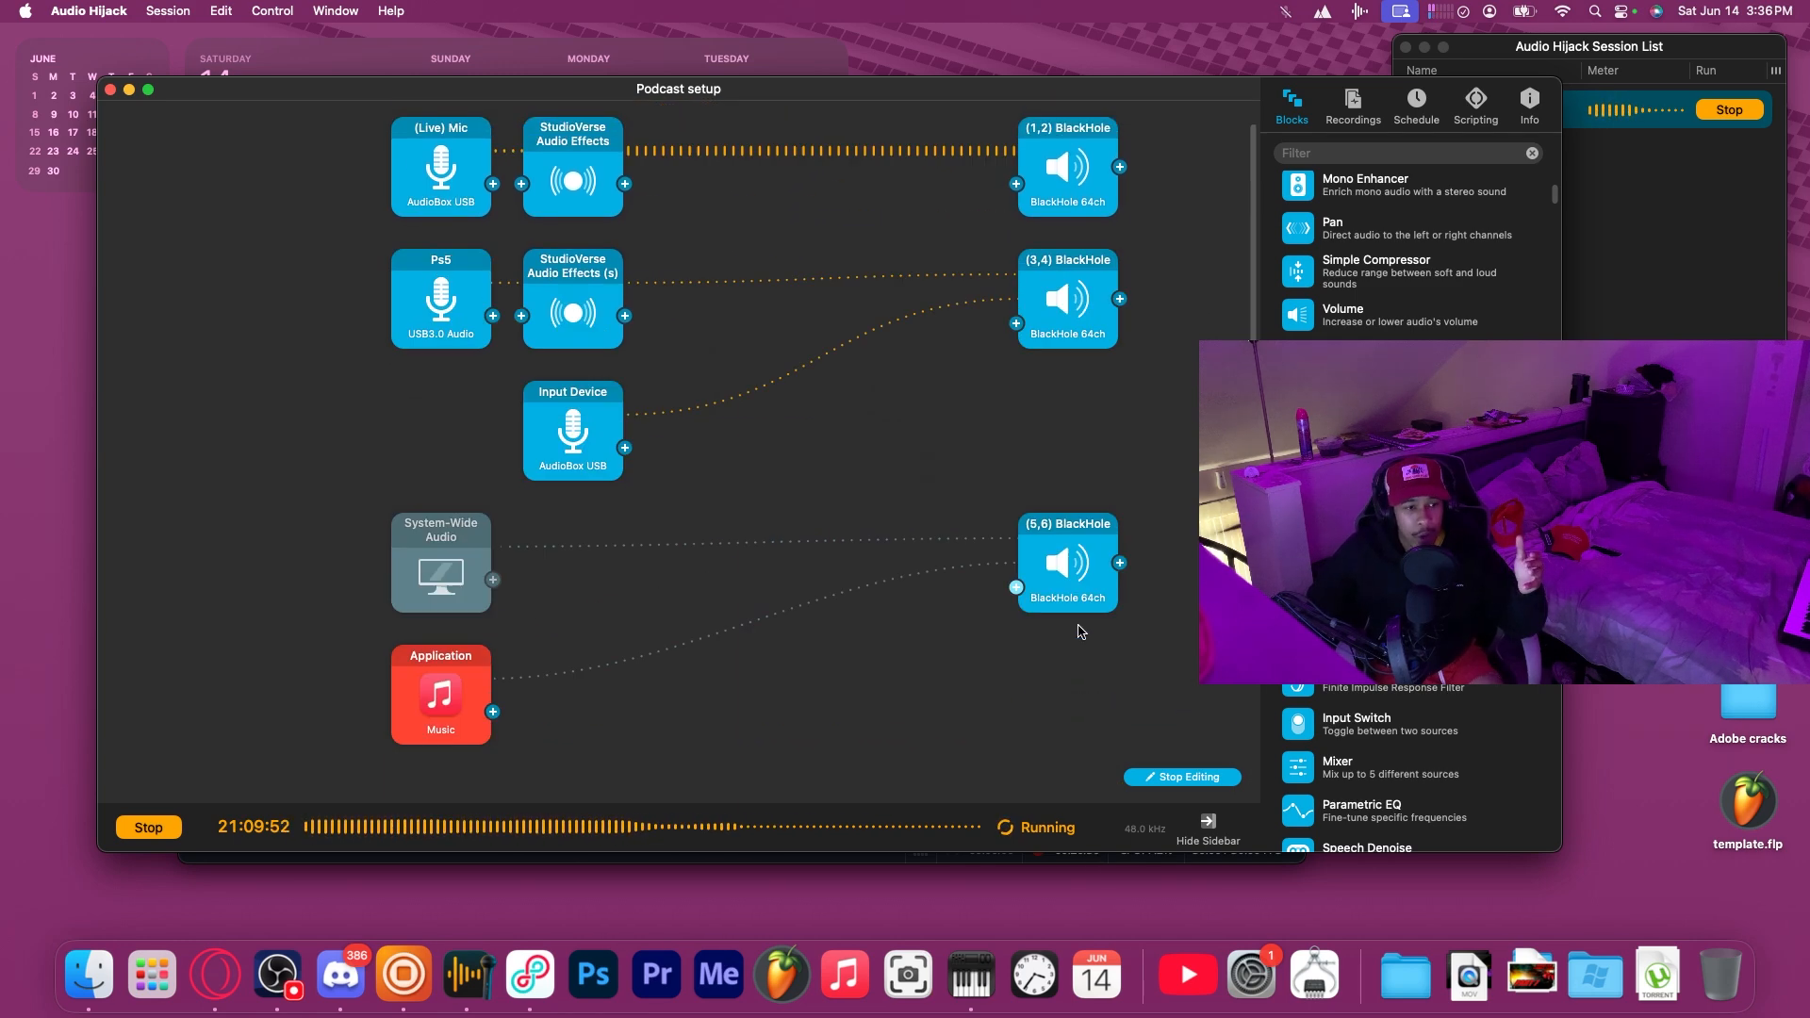
{"action": "scroll", "coordinate": [1081, 630], "scroll_direction": "up", "scroll_amount": 1}
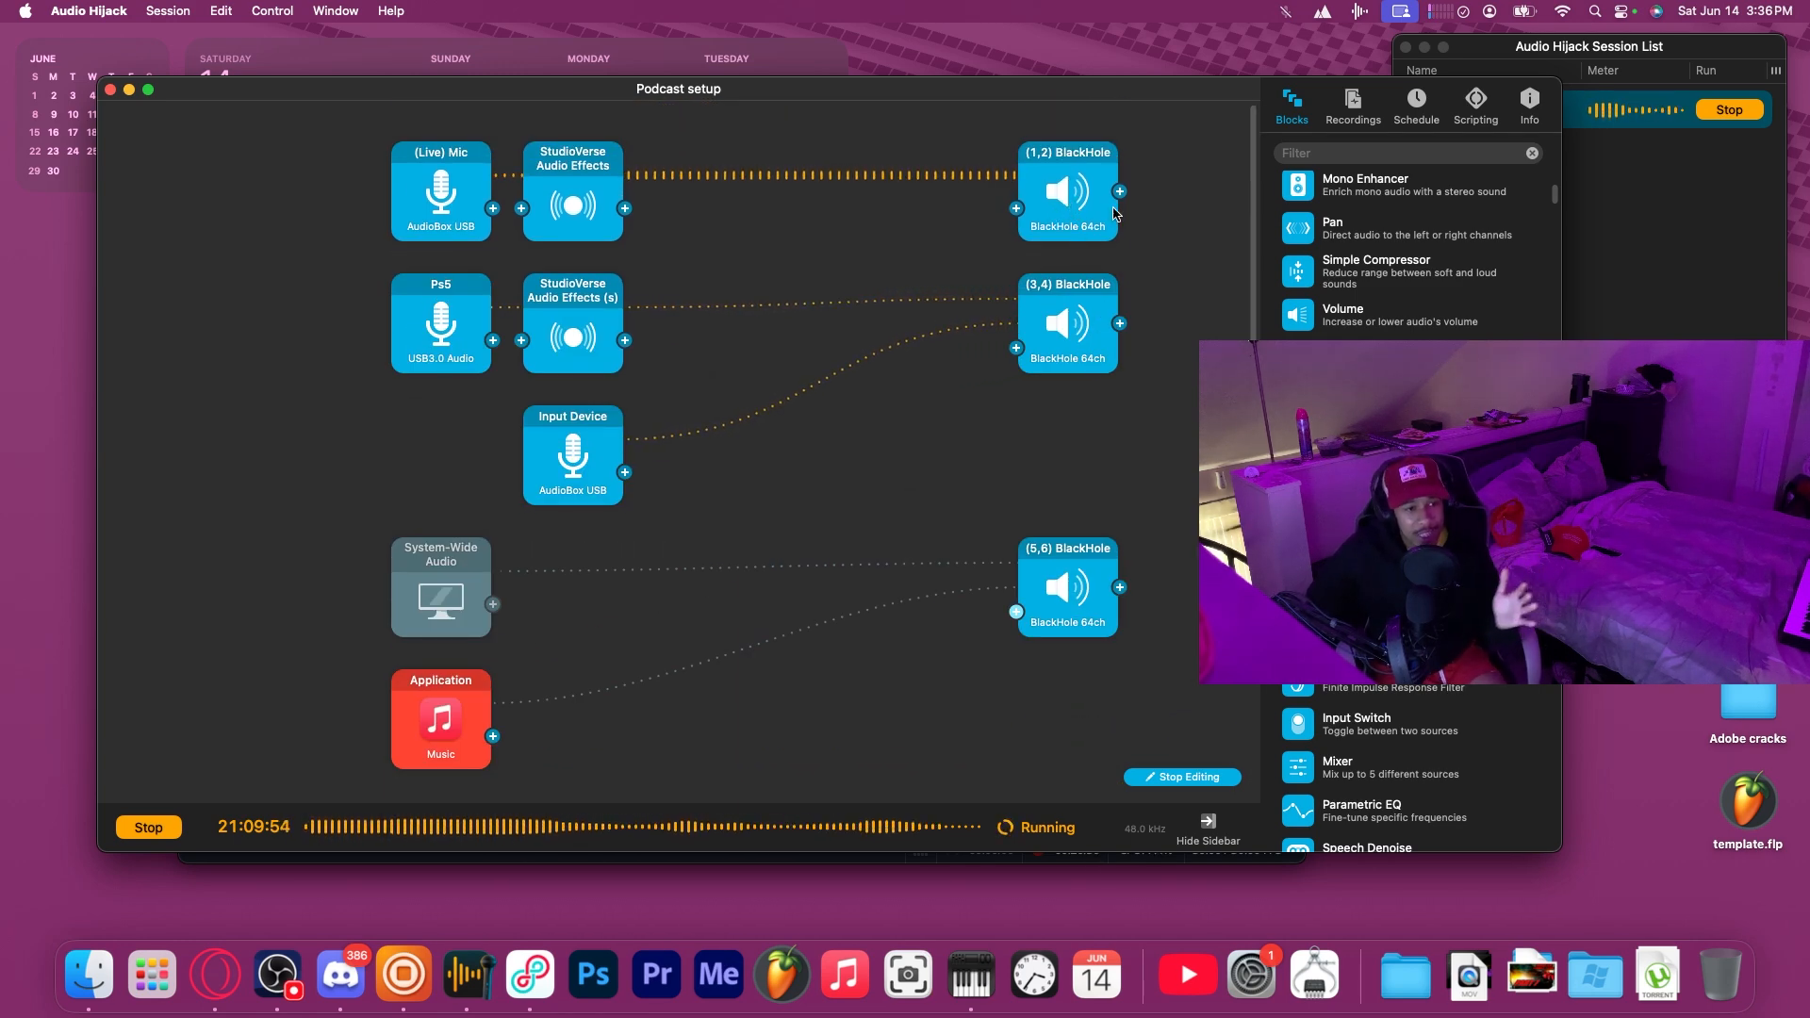
{"action": "scroll", "coordinate": [1072, 223], "scroll_direction": "down", "scroll_amount": 4}
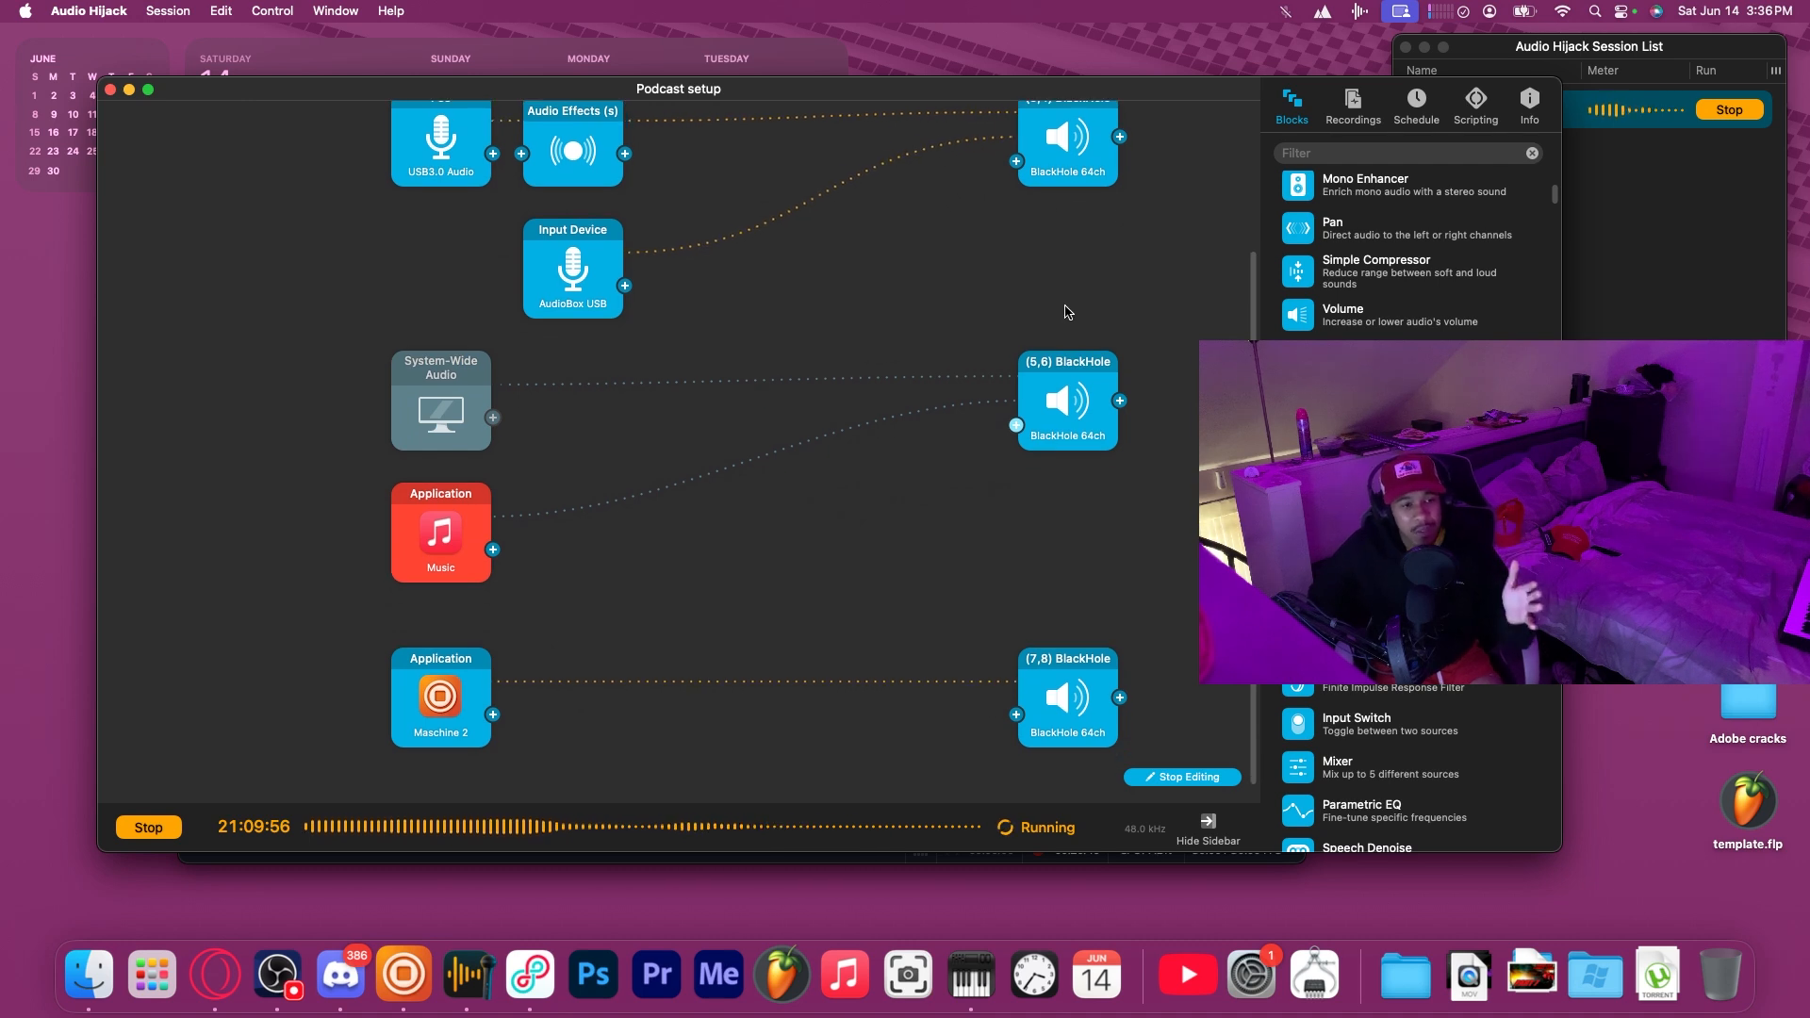
{"action": "scroll", "coordinate": [1093, 335], "scroll_direction": "up", "scroll_amount": 4}
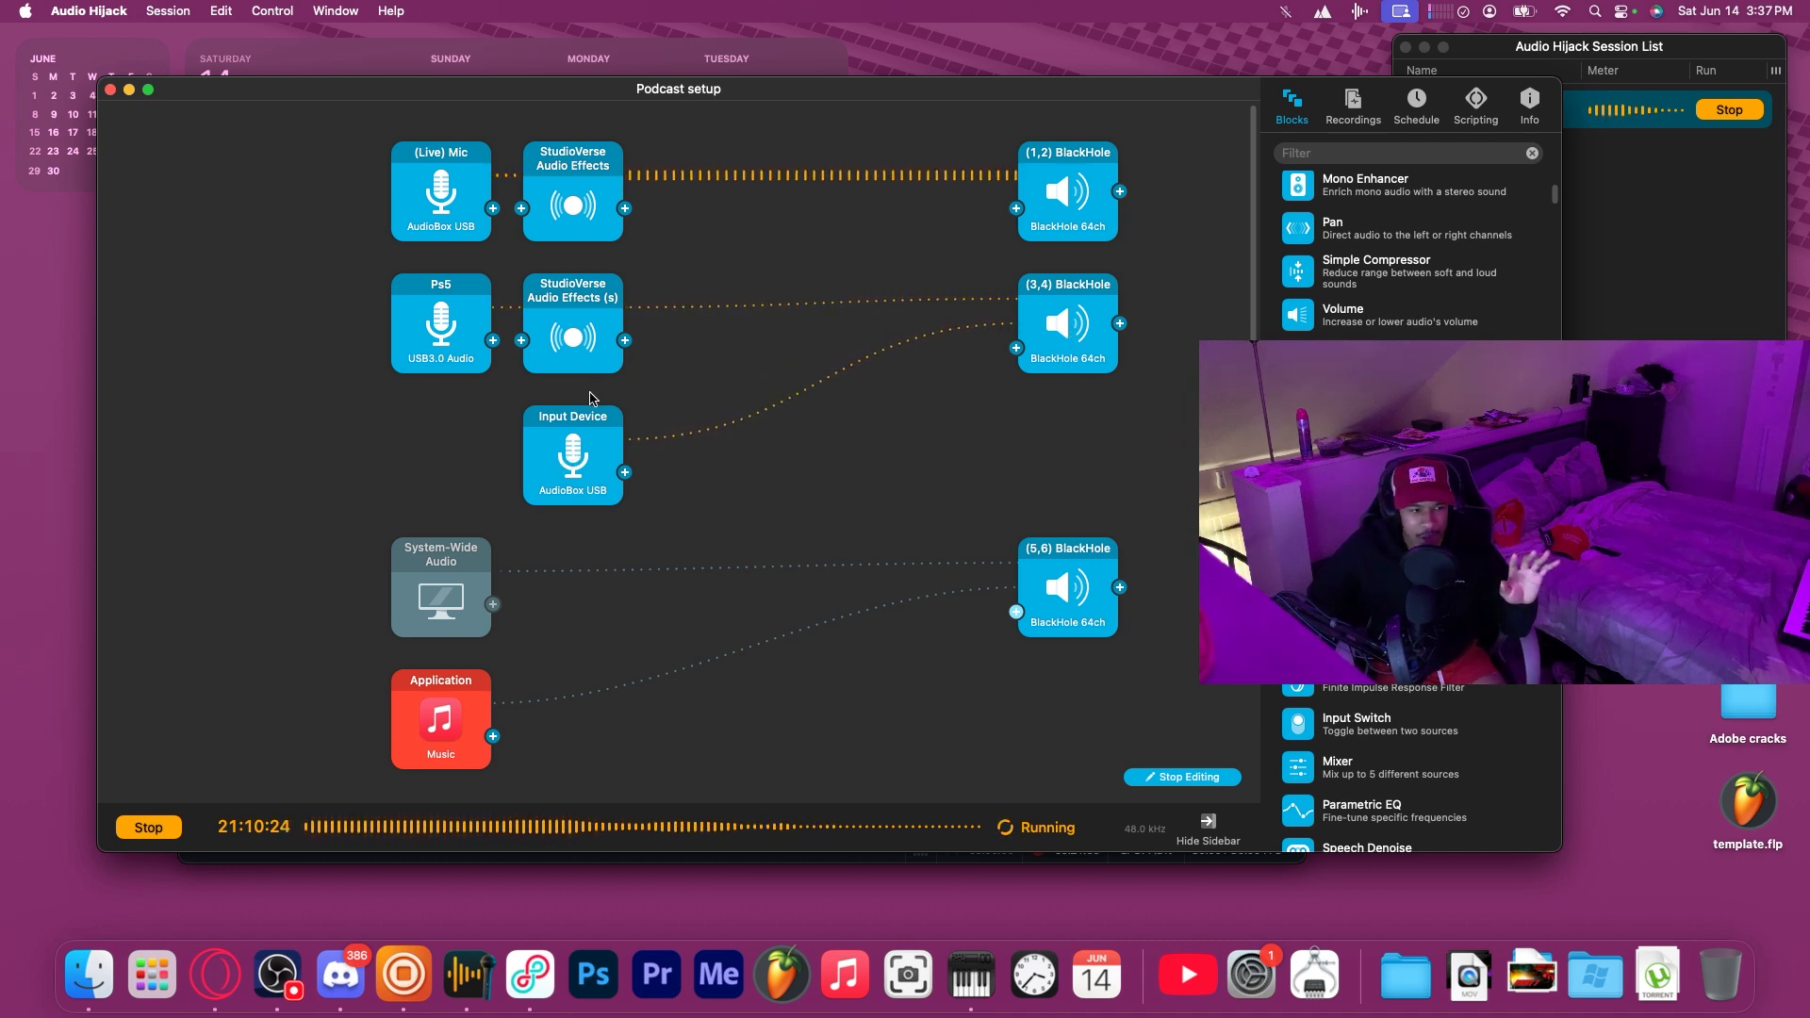
Select the AudioBox USB input device block and view the System-Wide Audio block's settings and excluded sources.
{"action": "mouse_move", "coordinate": [576, 457]}
{"action": "left_mouse_down"}
{"action": "mouse_move", "coordinate": [701, 314]}
{"action": "mouse_move", "coordinate": [624, 442]}
{"action": "mouse_move", "coordinate": [573, 448]}
{"action": "left_mouse_up"}
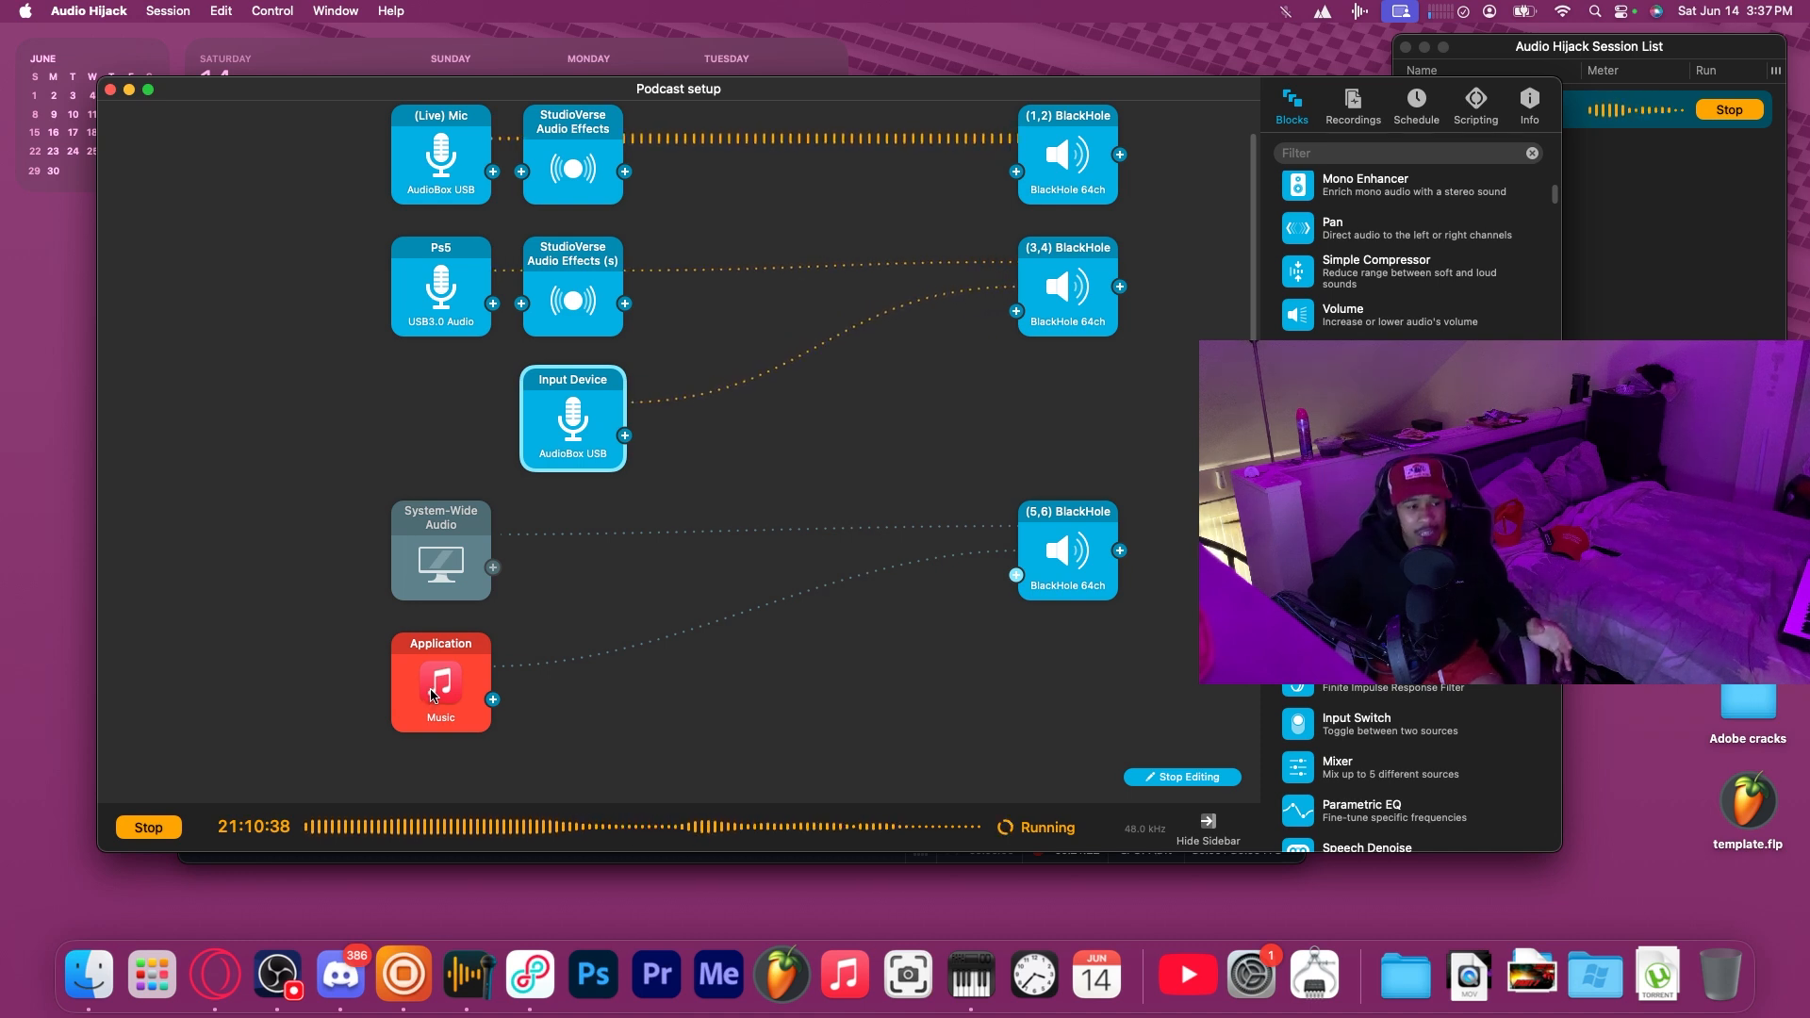
{"action": "left_click", "coordinate": [406, 572]}
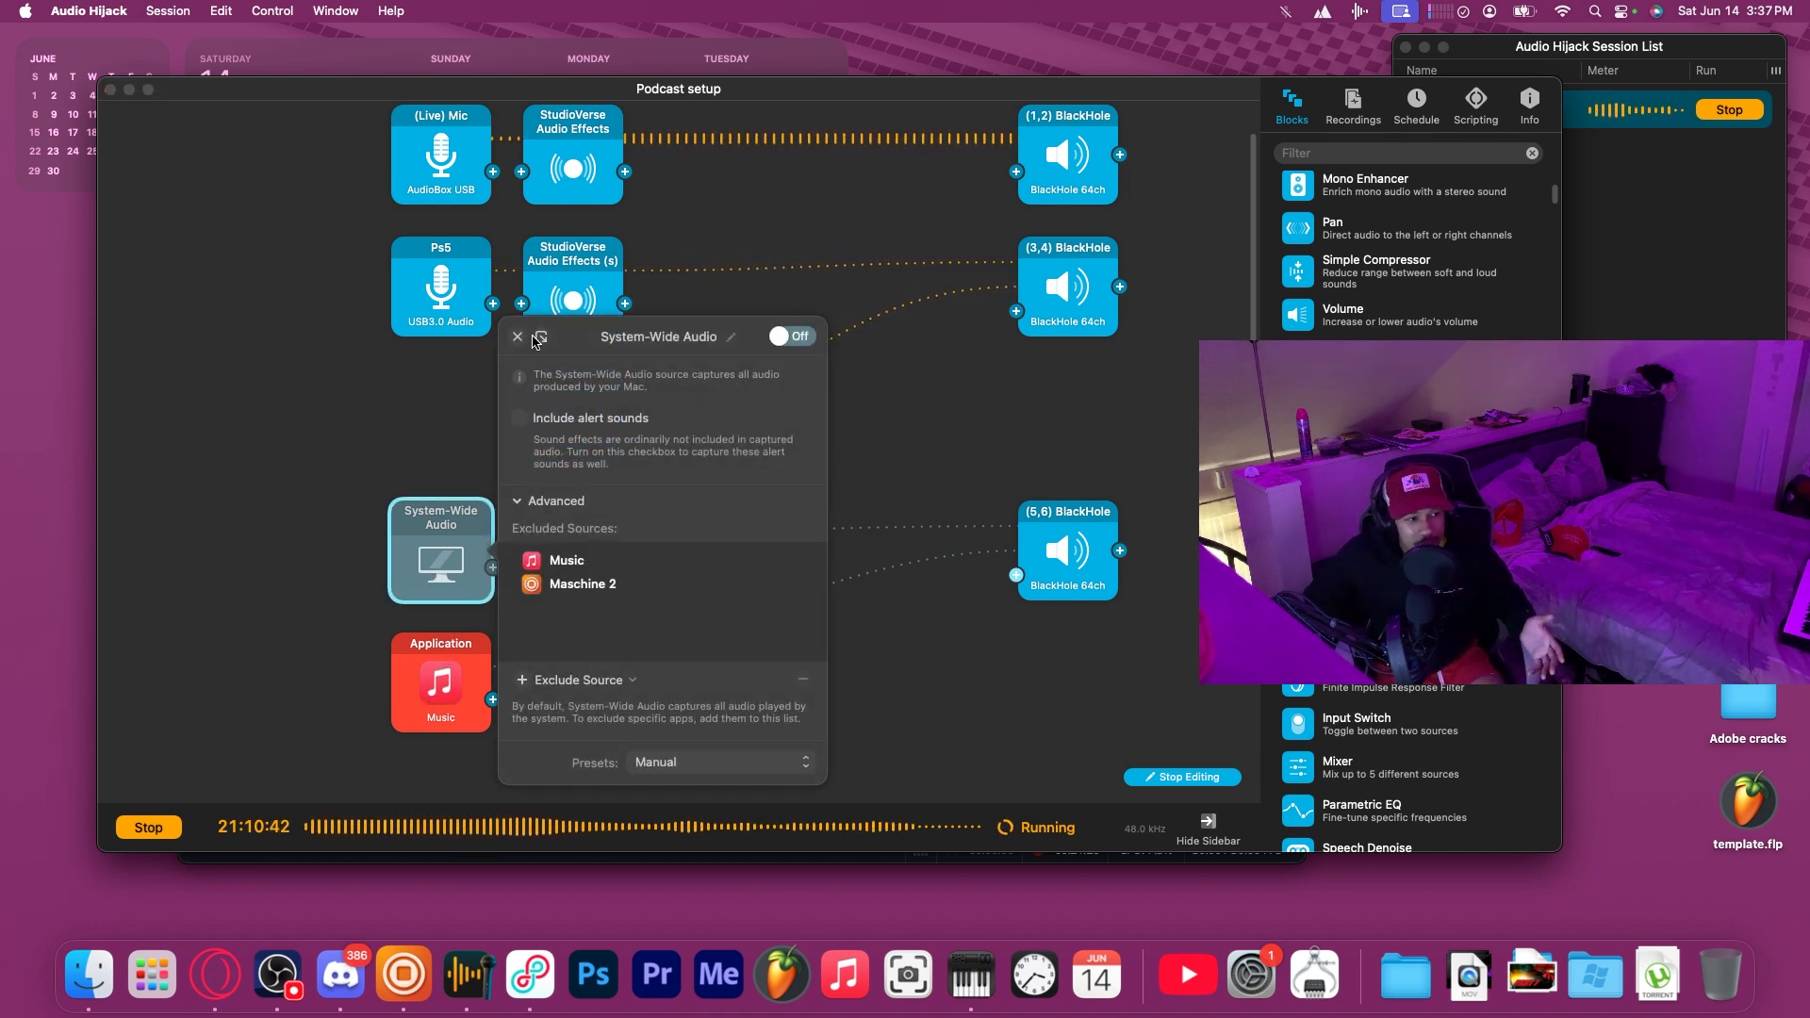
{"action": "key", "text": "Escape"}
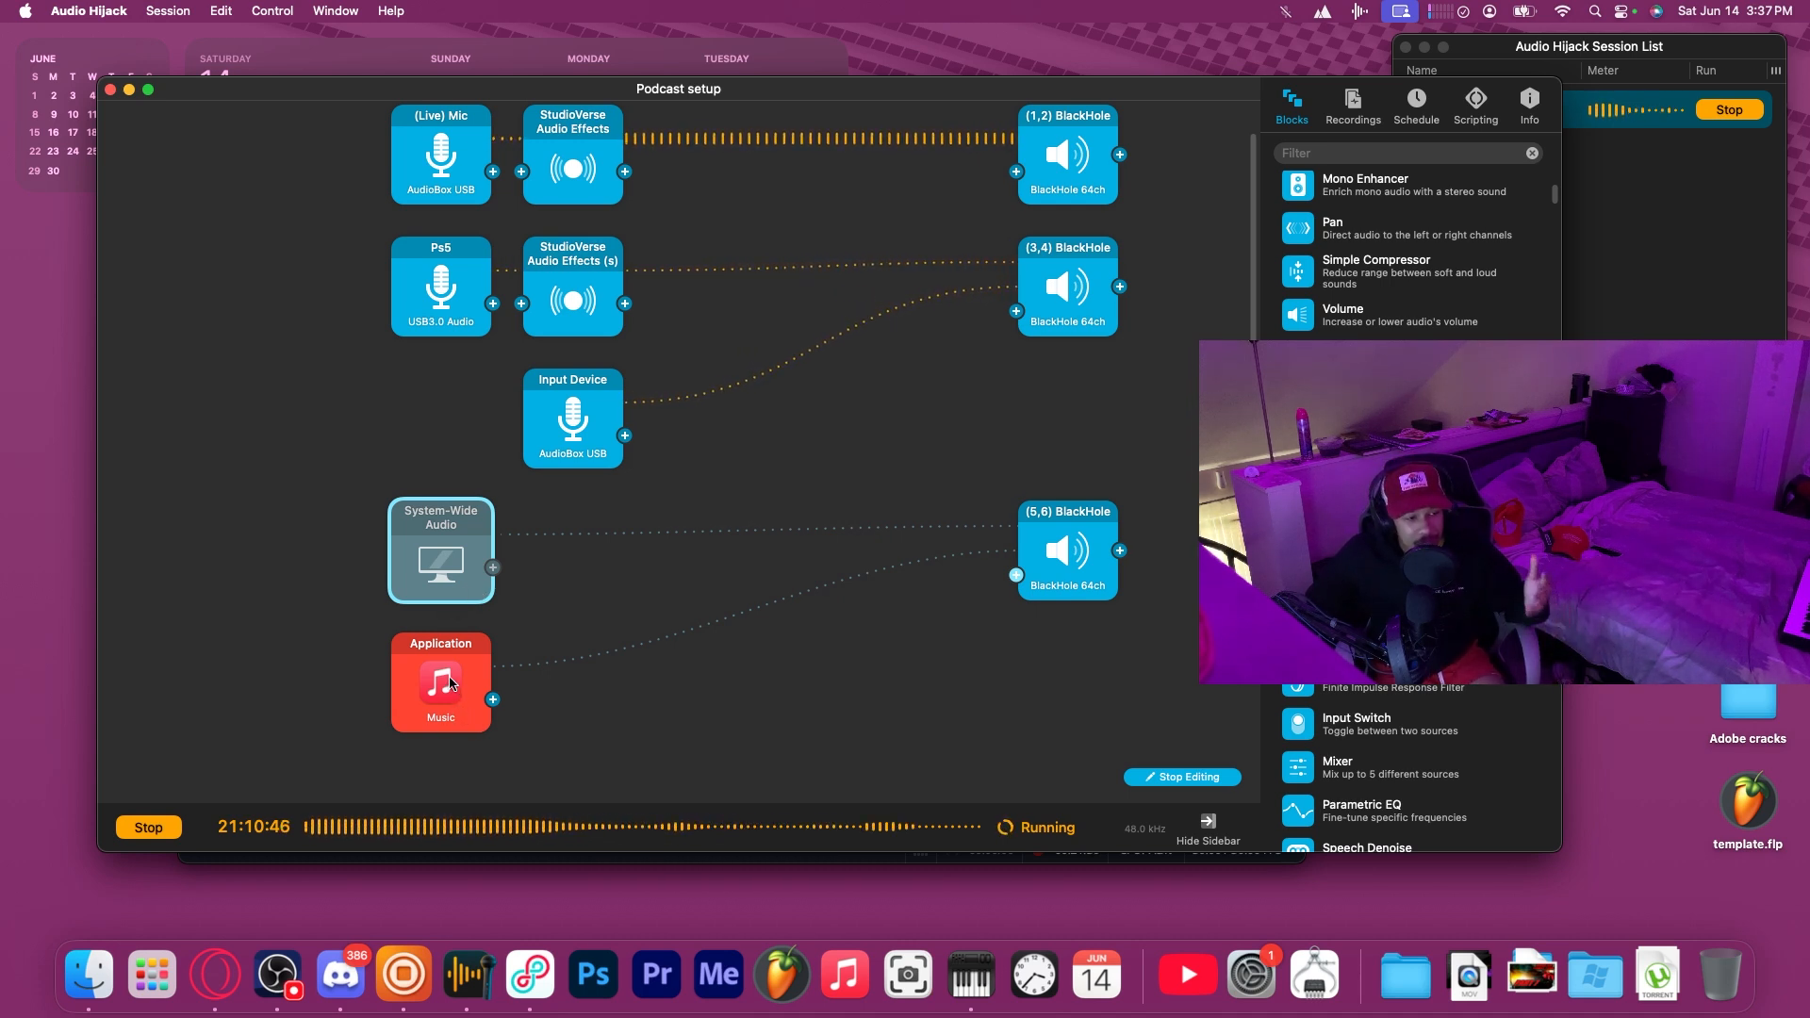
Turn the Music application block off and back on.
{"action": "scroll", "coordinate": [432, 655], "scroll_direction": "down", "scroll_amount": 2}
{"action": "scroll", "coordinate": [433, 655], "scroll_direction": "down", "scroll_amount": 1}
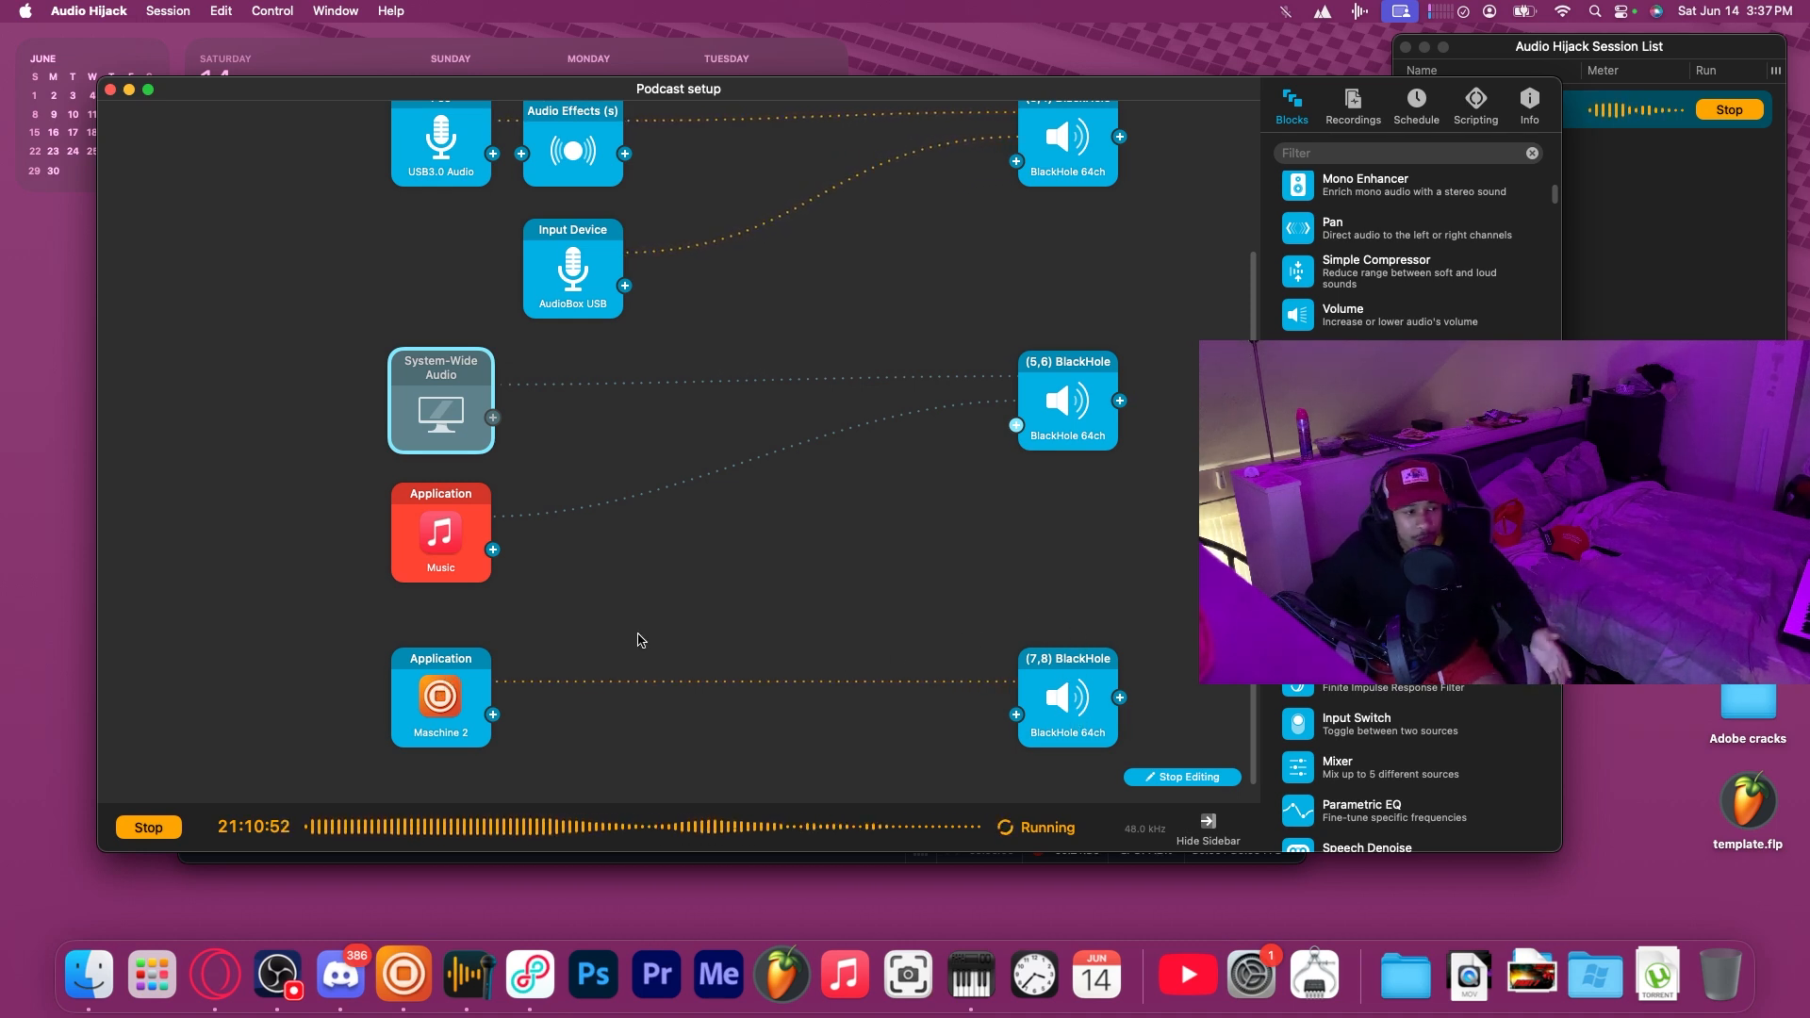
{"action": "right_click", "coordinate": [434, 531]}
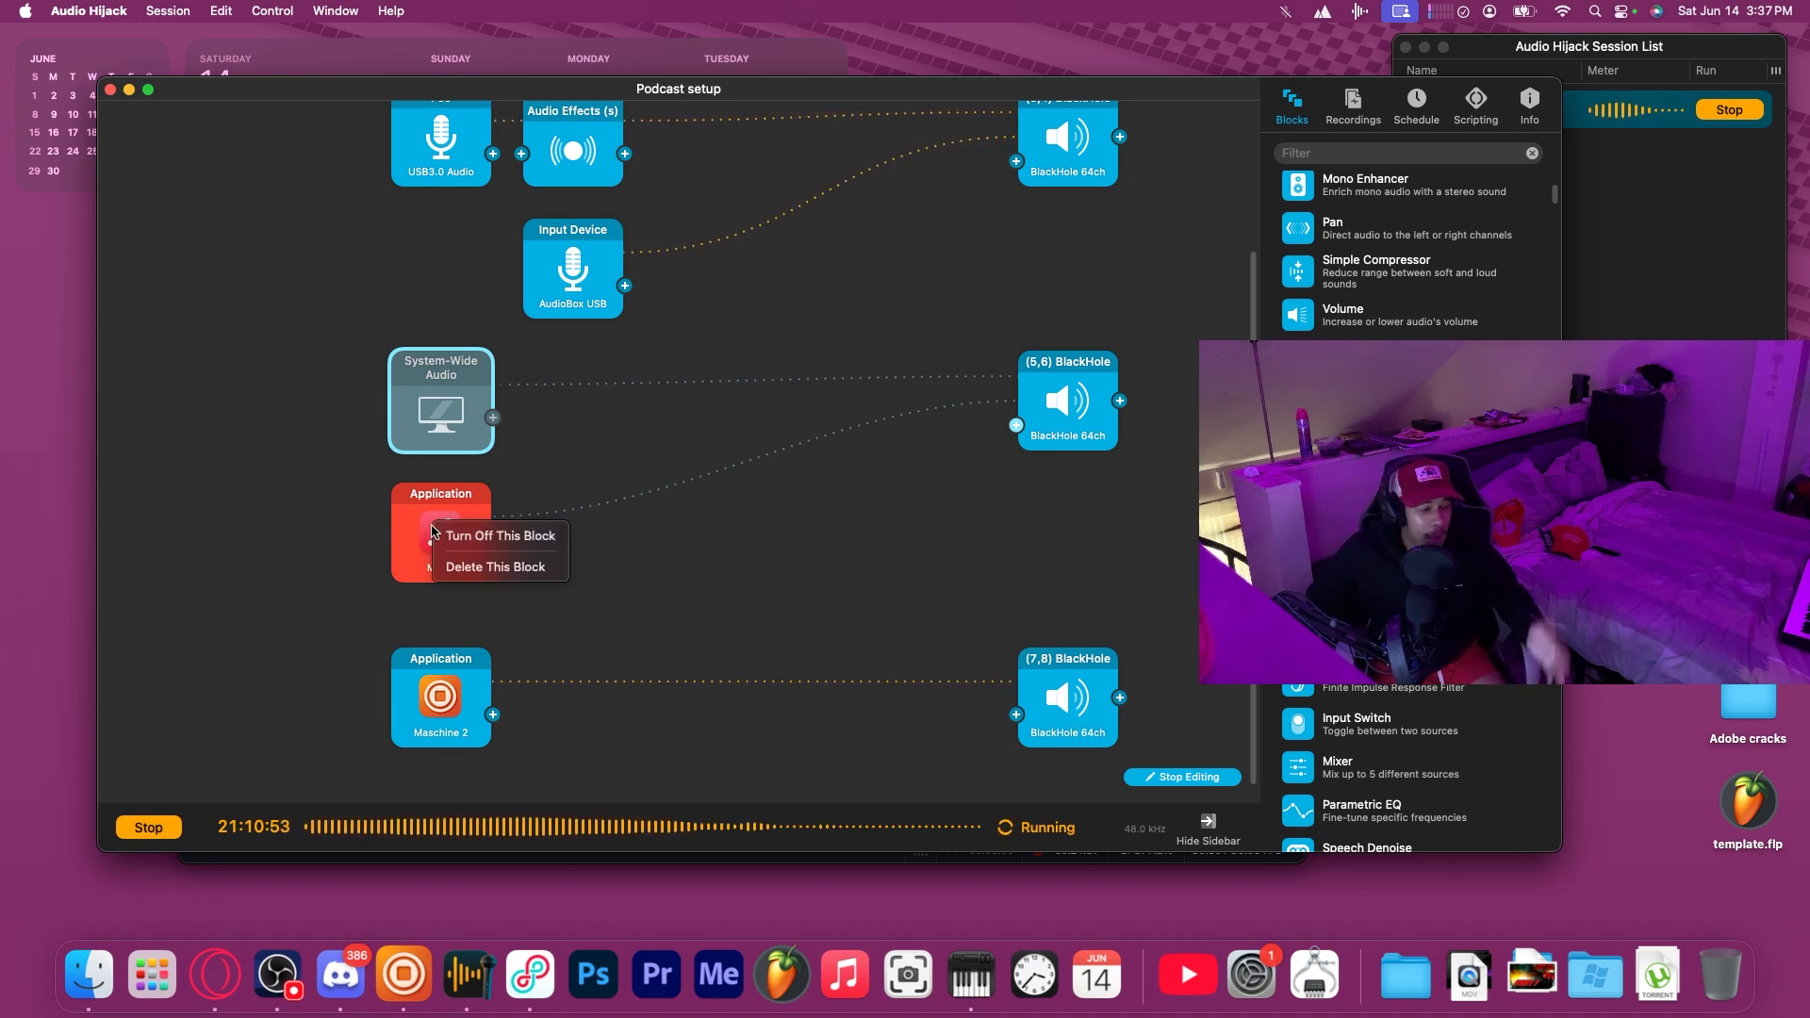
{"action": "left_click", "coordinate": [479, 539]}
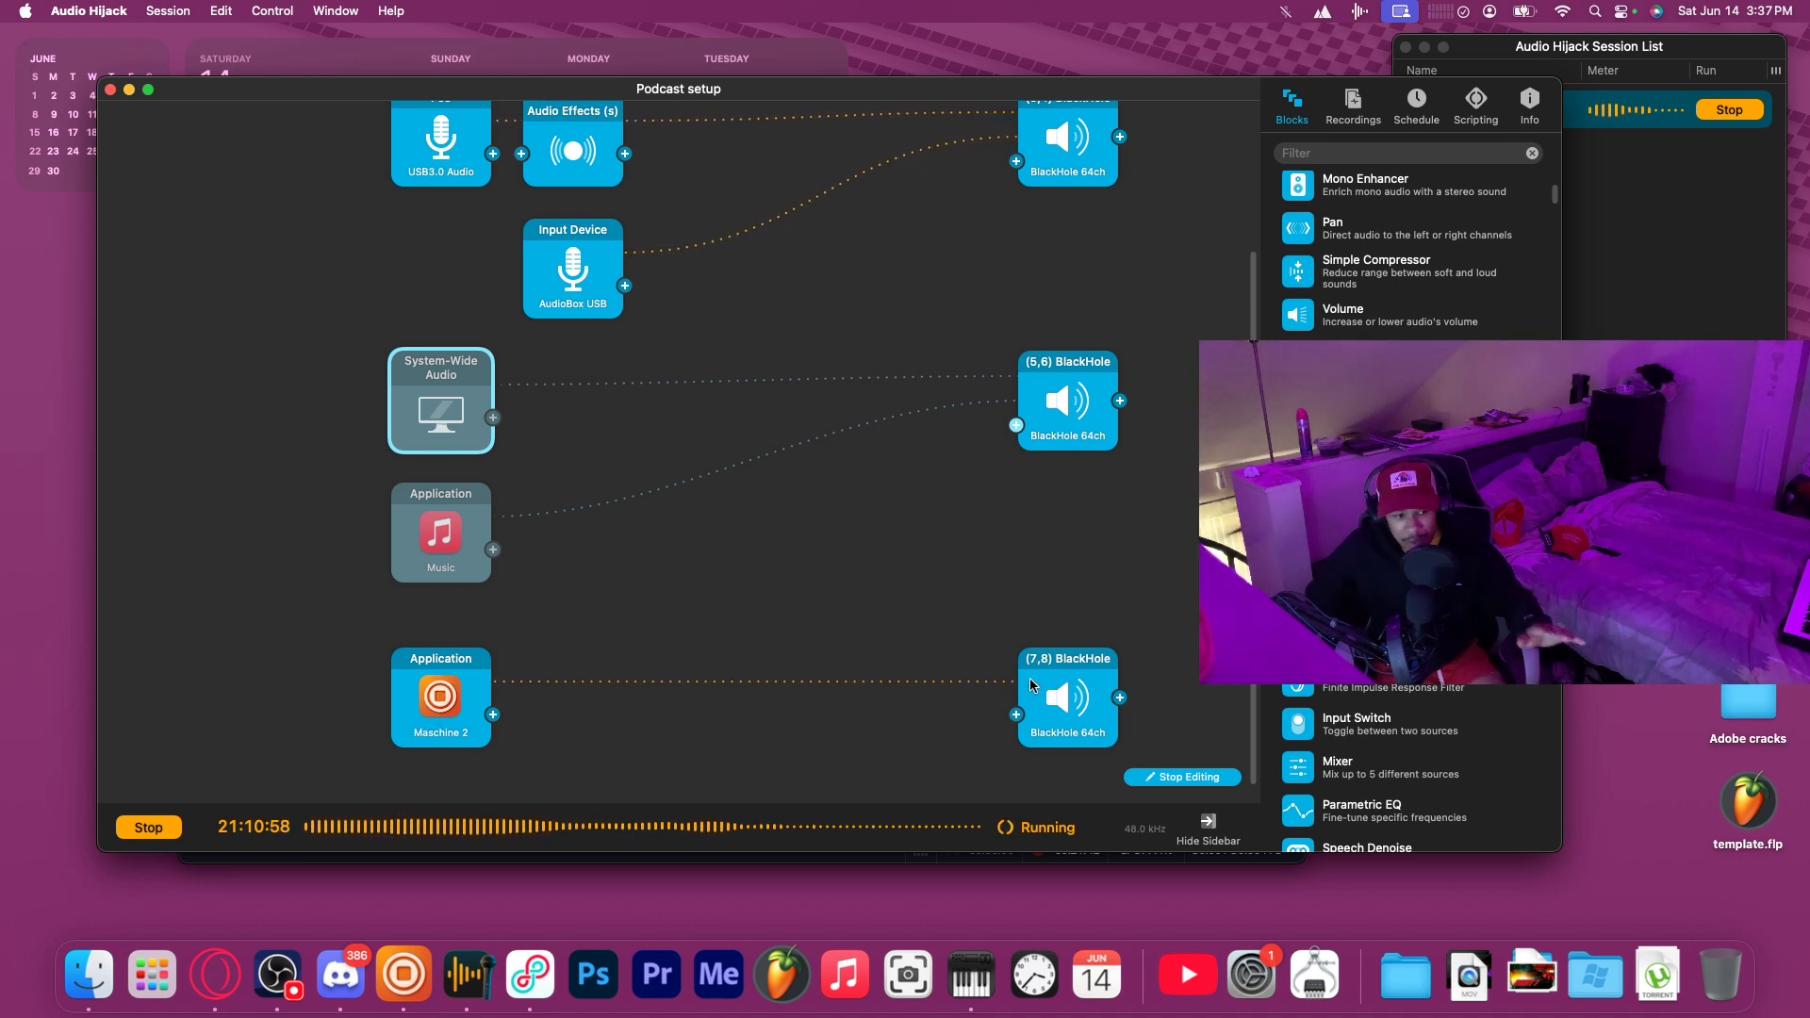
{"action": "right_click", "coordinate": [436, 533]}
{"action": "left_click", "coordinate": [448, 542]}
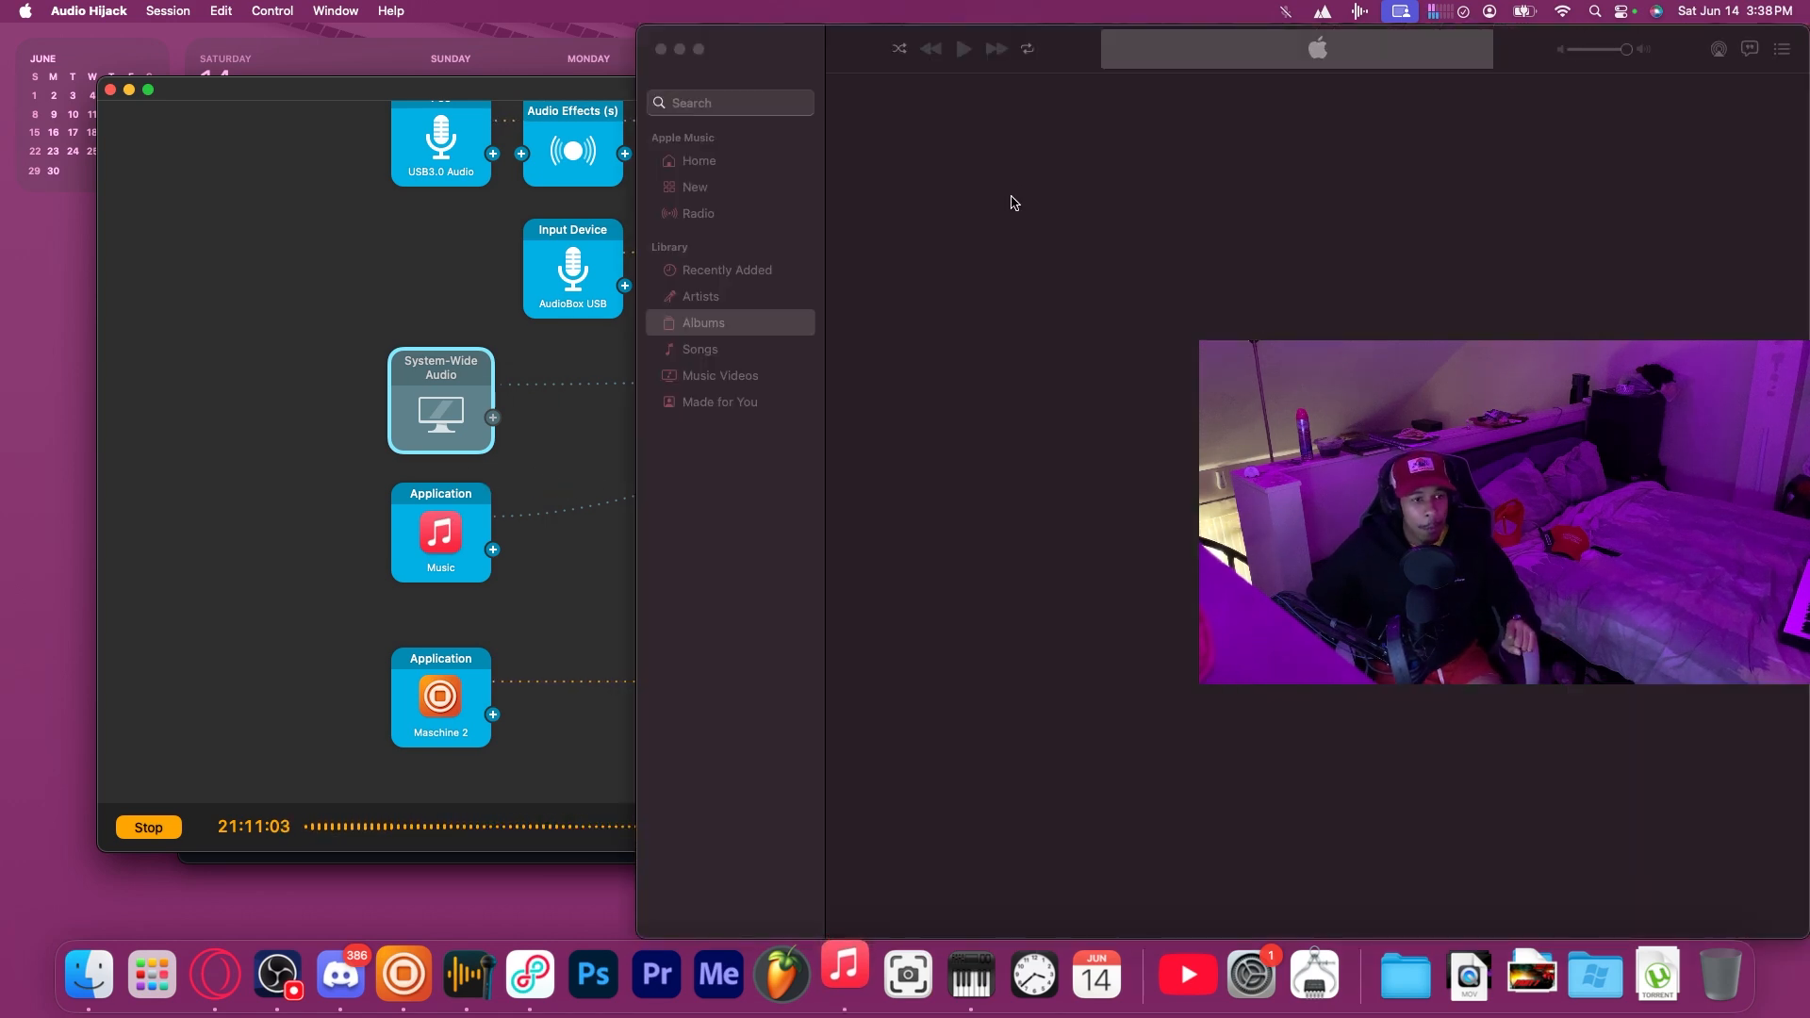
Close and quit the Music app, and dismiss the source application alert in Audio Hijack.
{"action": "left_click", "coordinate": [661, 50]}
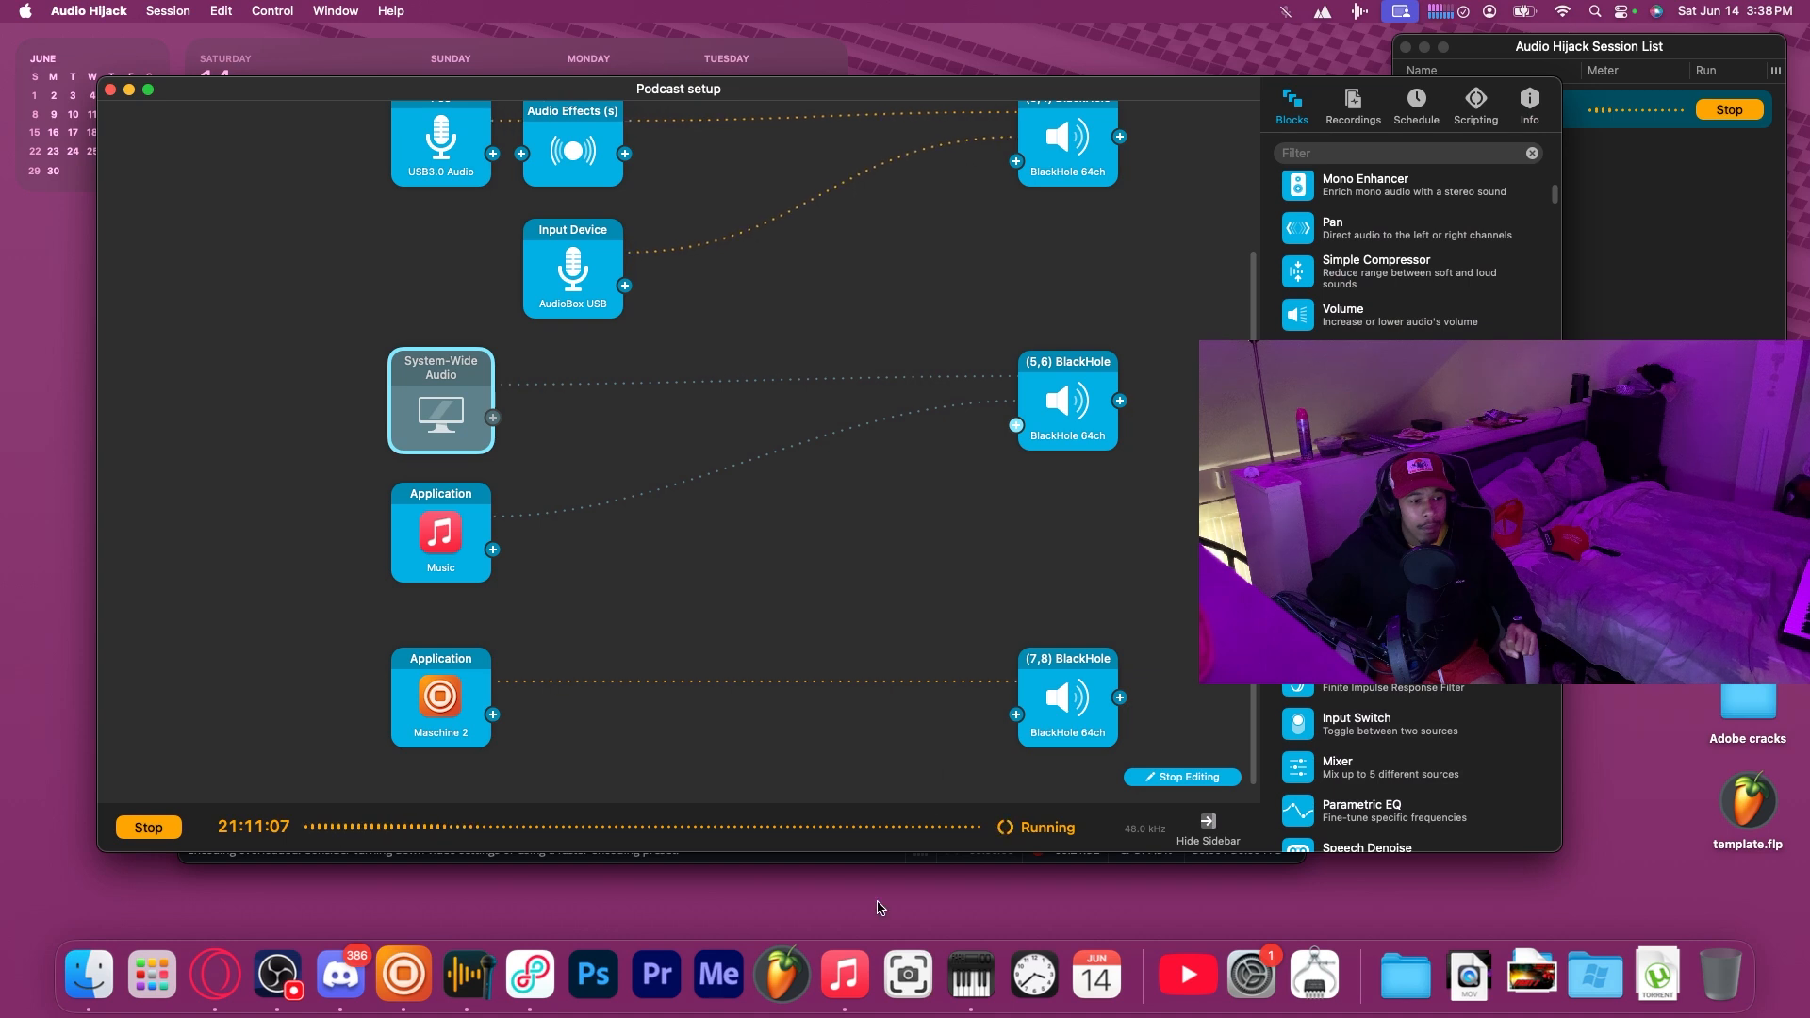
{"action": "right_click", "coordinate": [845, 973]}
{"action": "left_click", "coordinate": [889, 906]}
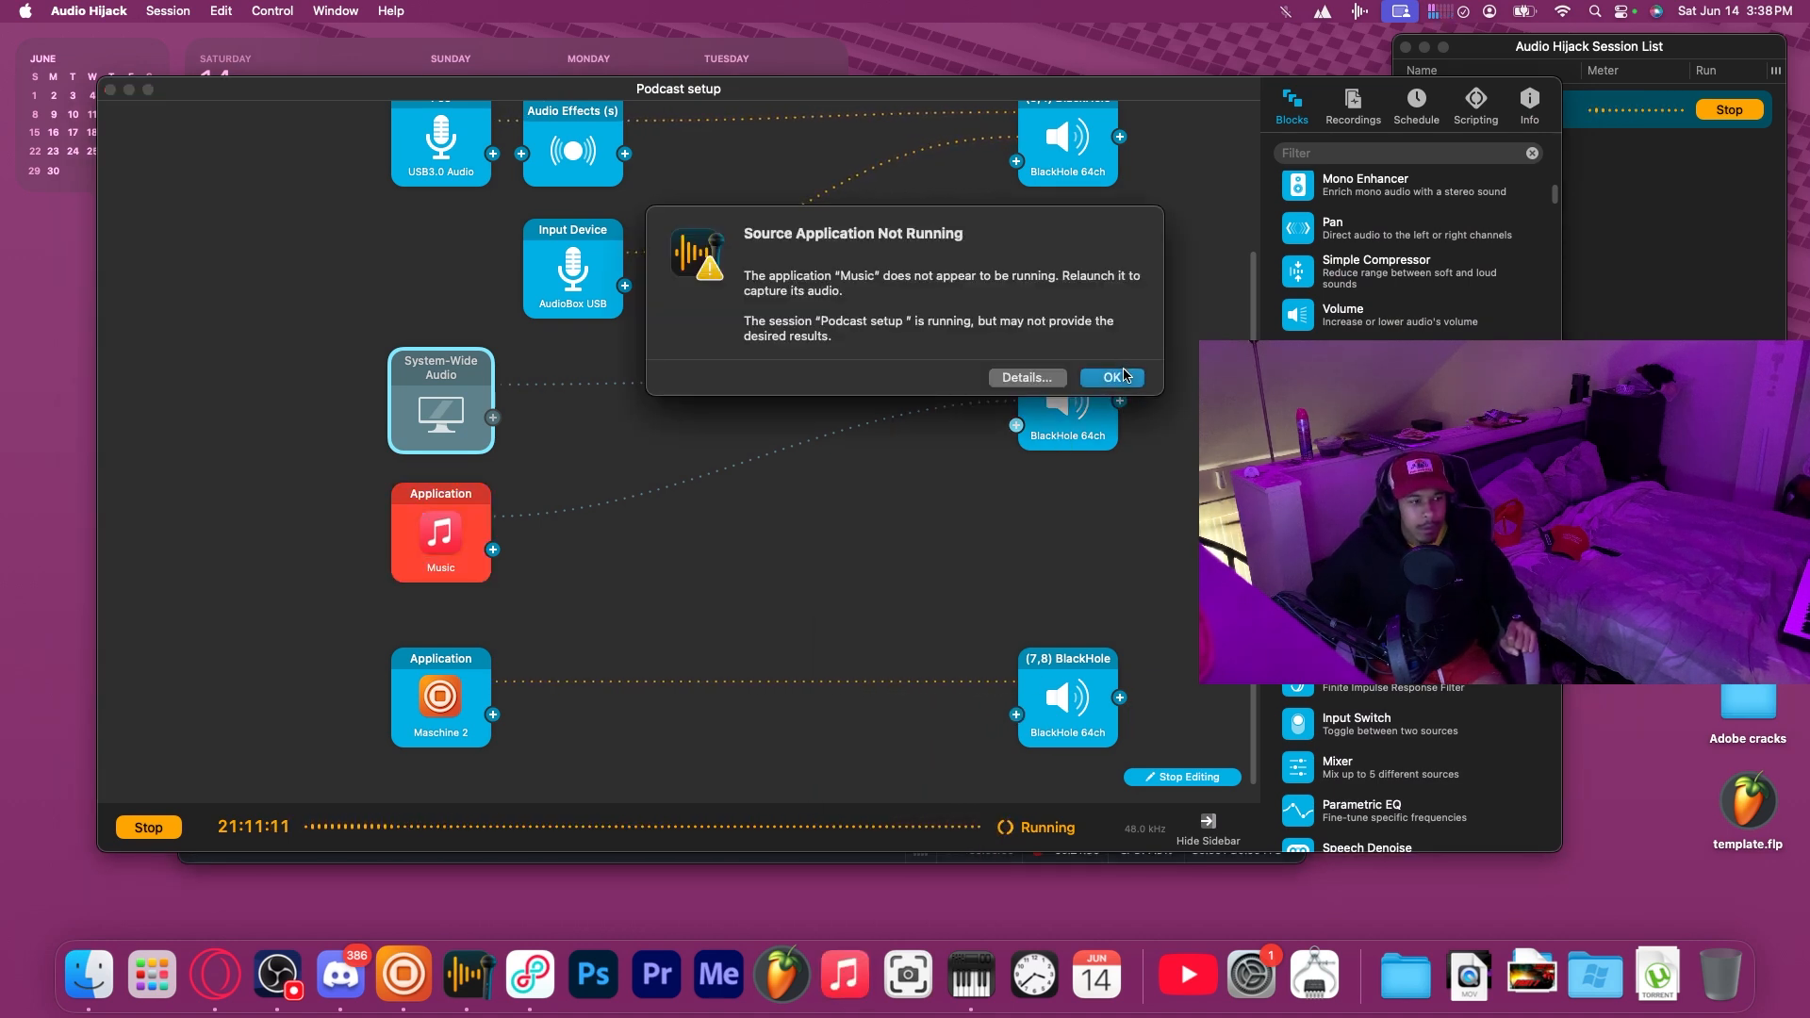
{"action": "left_click", "coordinate": [1112, 377]}
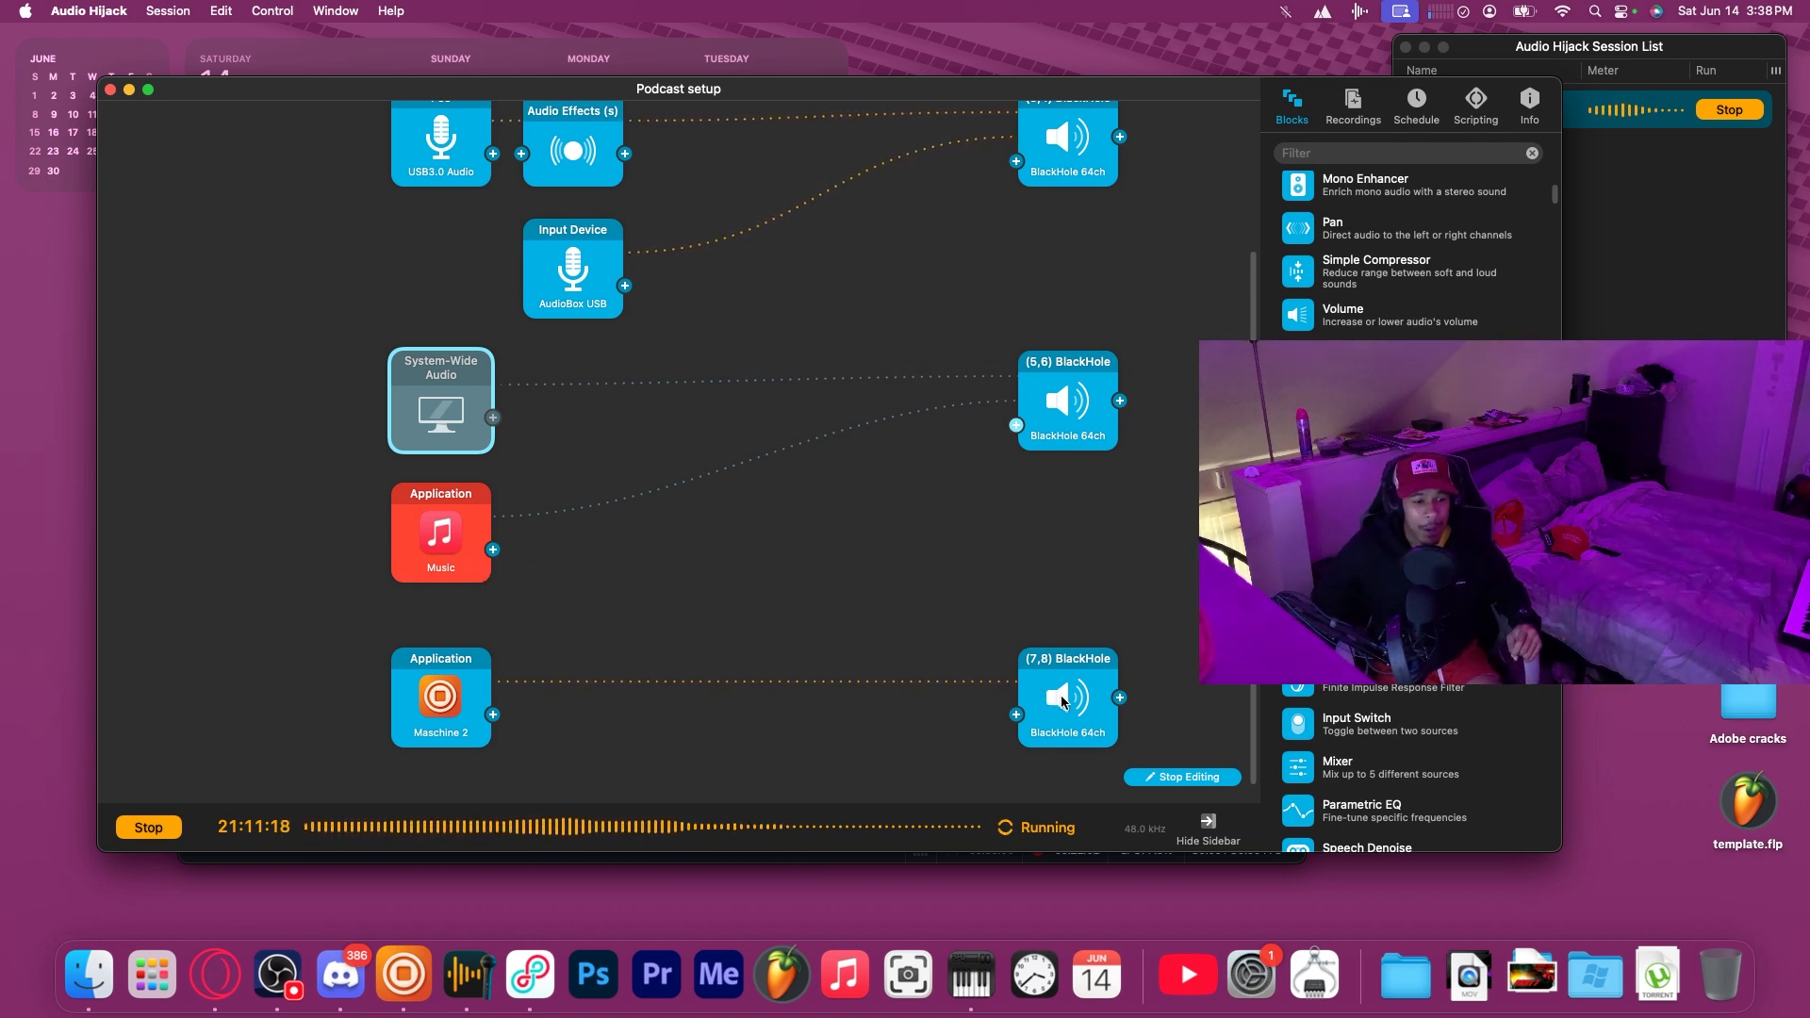
Select the Ps5, StudioVerse Audio Effects (s) and AudioBox USB input device blocks together and move them slightly to the right.
{"action": "scroll", "coordinate": [1105, 363], "scroll_direction": "up", "scroll_amount": 5}
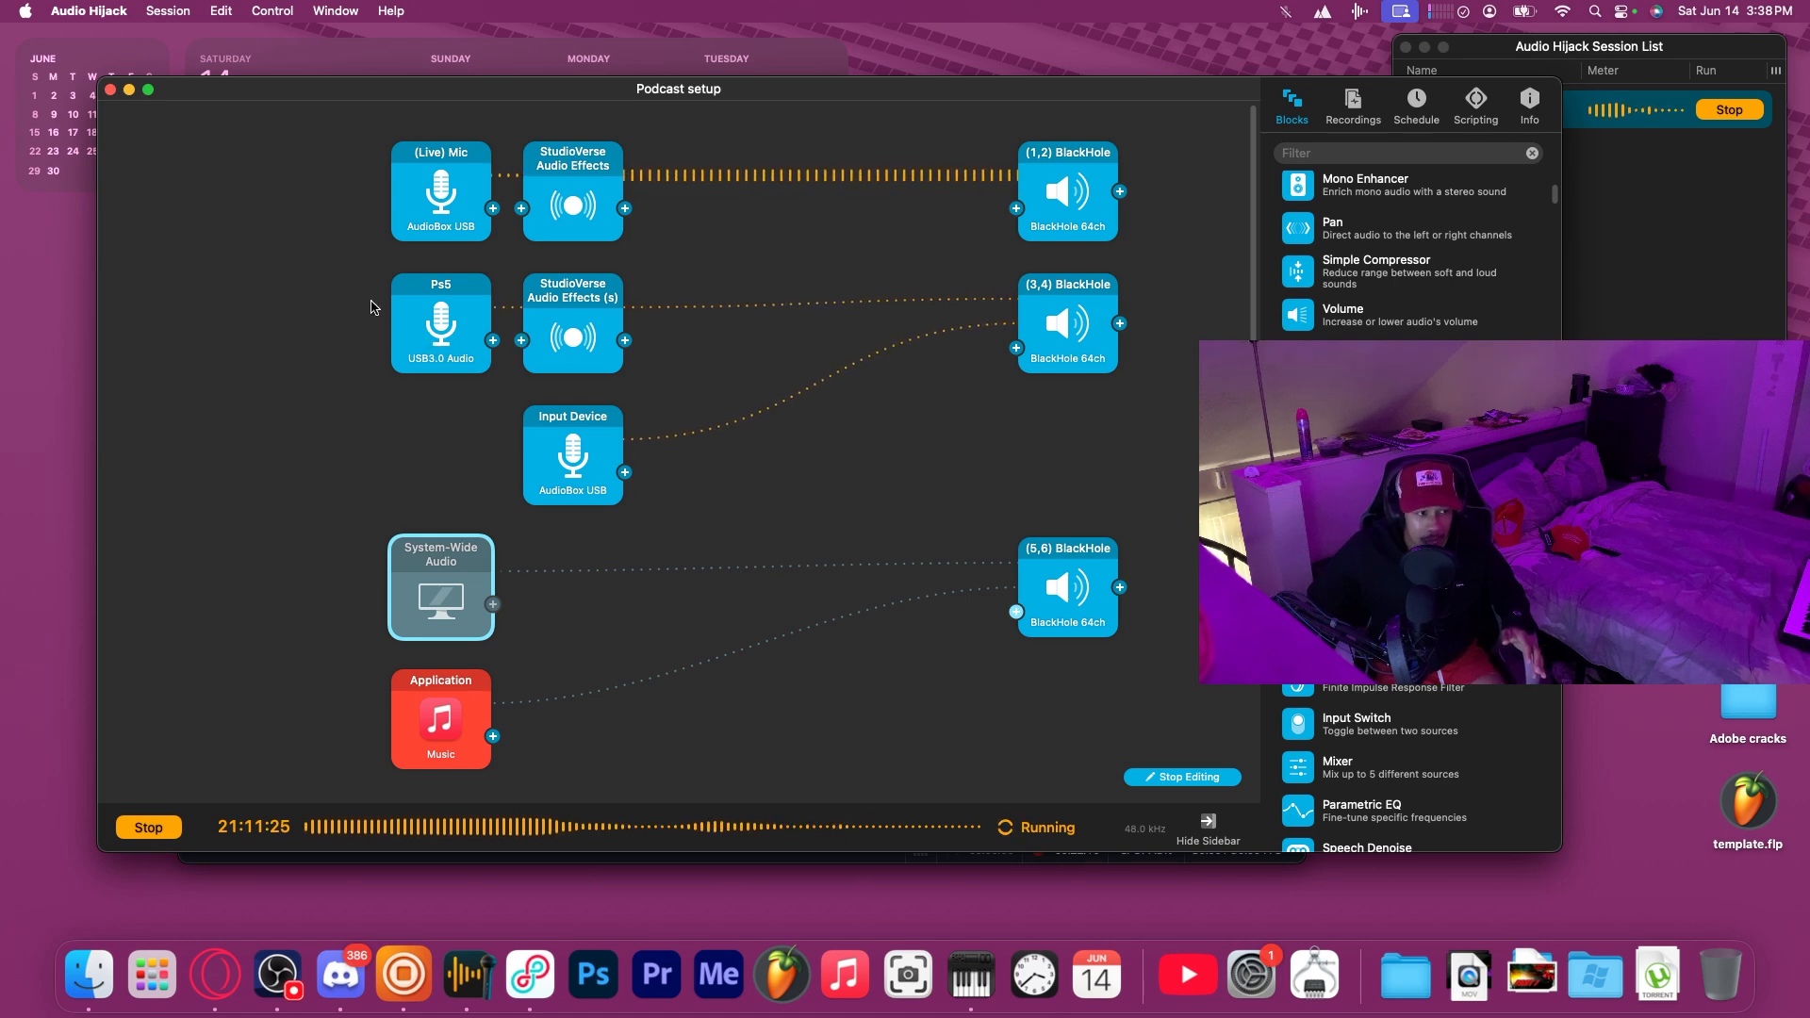
{"action": "left_click_drag", "start_coordinate": [336, 266], "coordinate": [682, 420]}
{"action": "left_click_drag", "start_coordinate": [462, 354], "coordinate": [545, 346]}
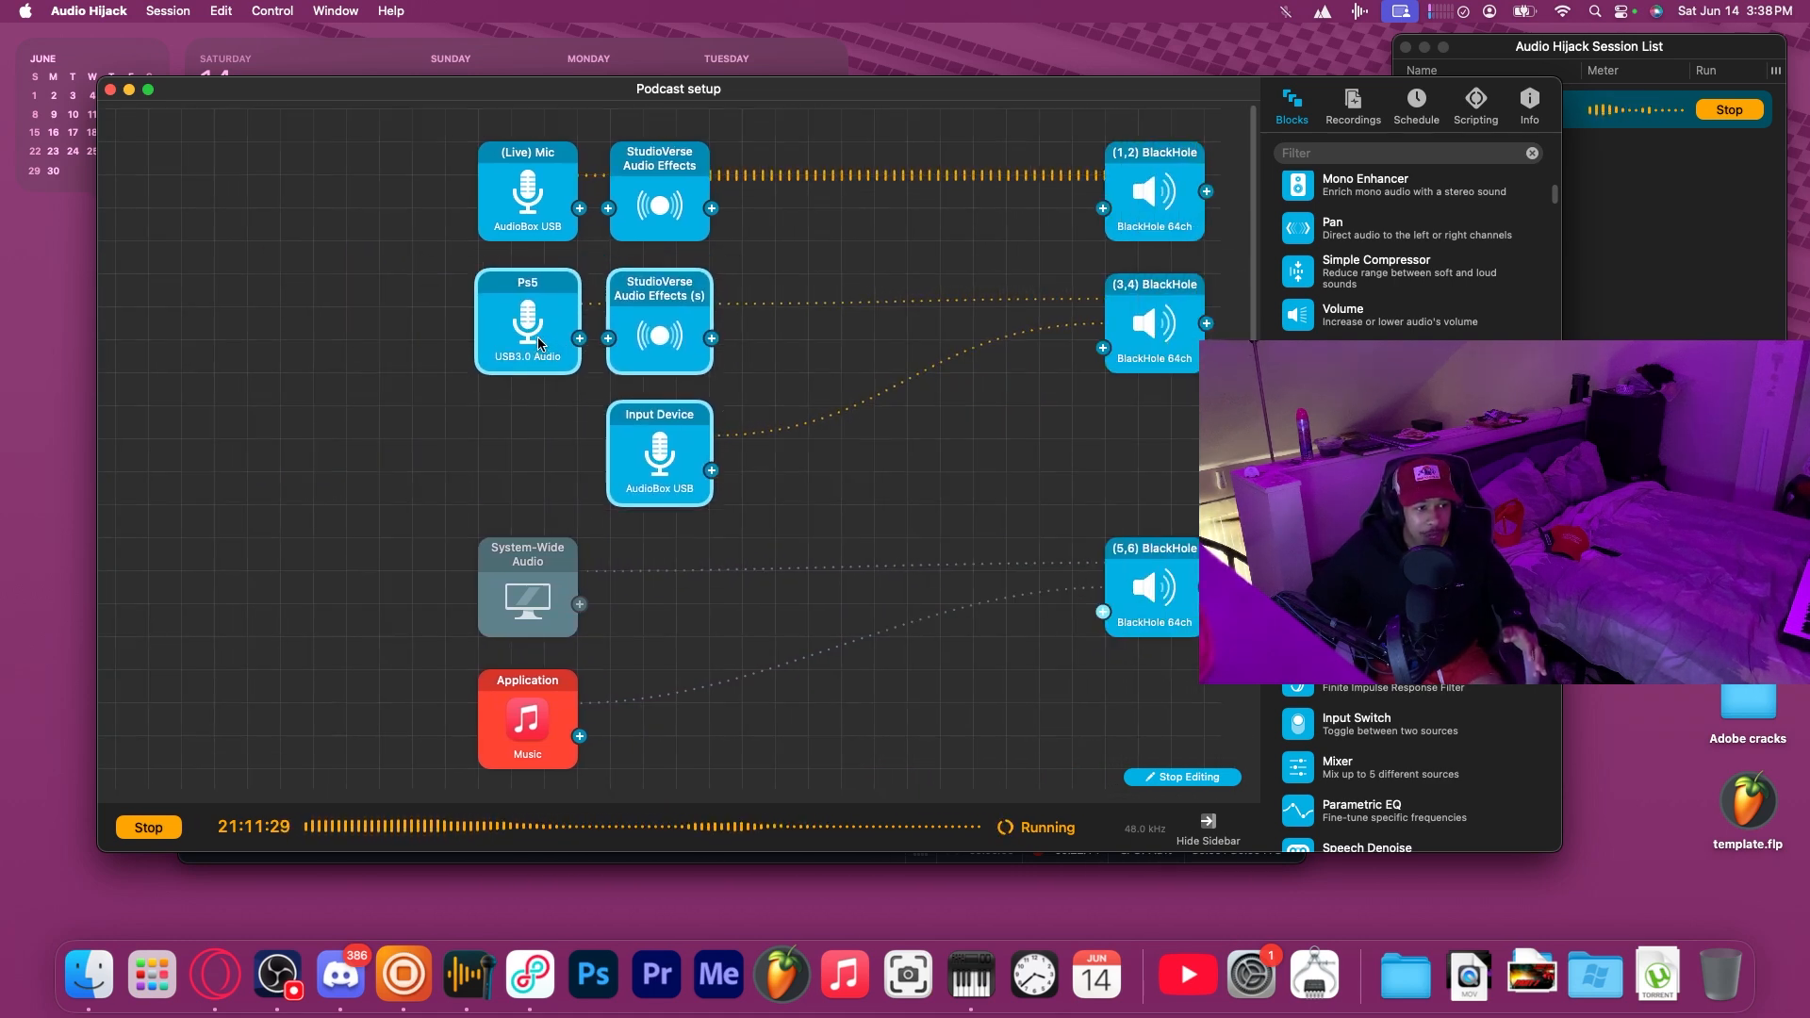
{"action": "left_click", "coordinate": [769, 299]}
Highlight each source group in turn: the (Live) Mic with its StudioVerse effects, System-Wide Audio with Music, and Maschine 2.
{"action": "left_click_drag", "start_coordinate": [418, 173], "coordinate": [661, 200]}
{"action": "scroll", "coordinate": [658, 290], "scroll_direction": "down", "scroll_amount": 3}
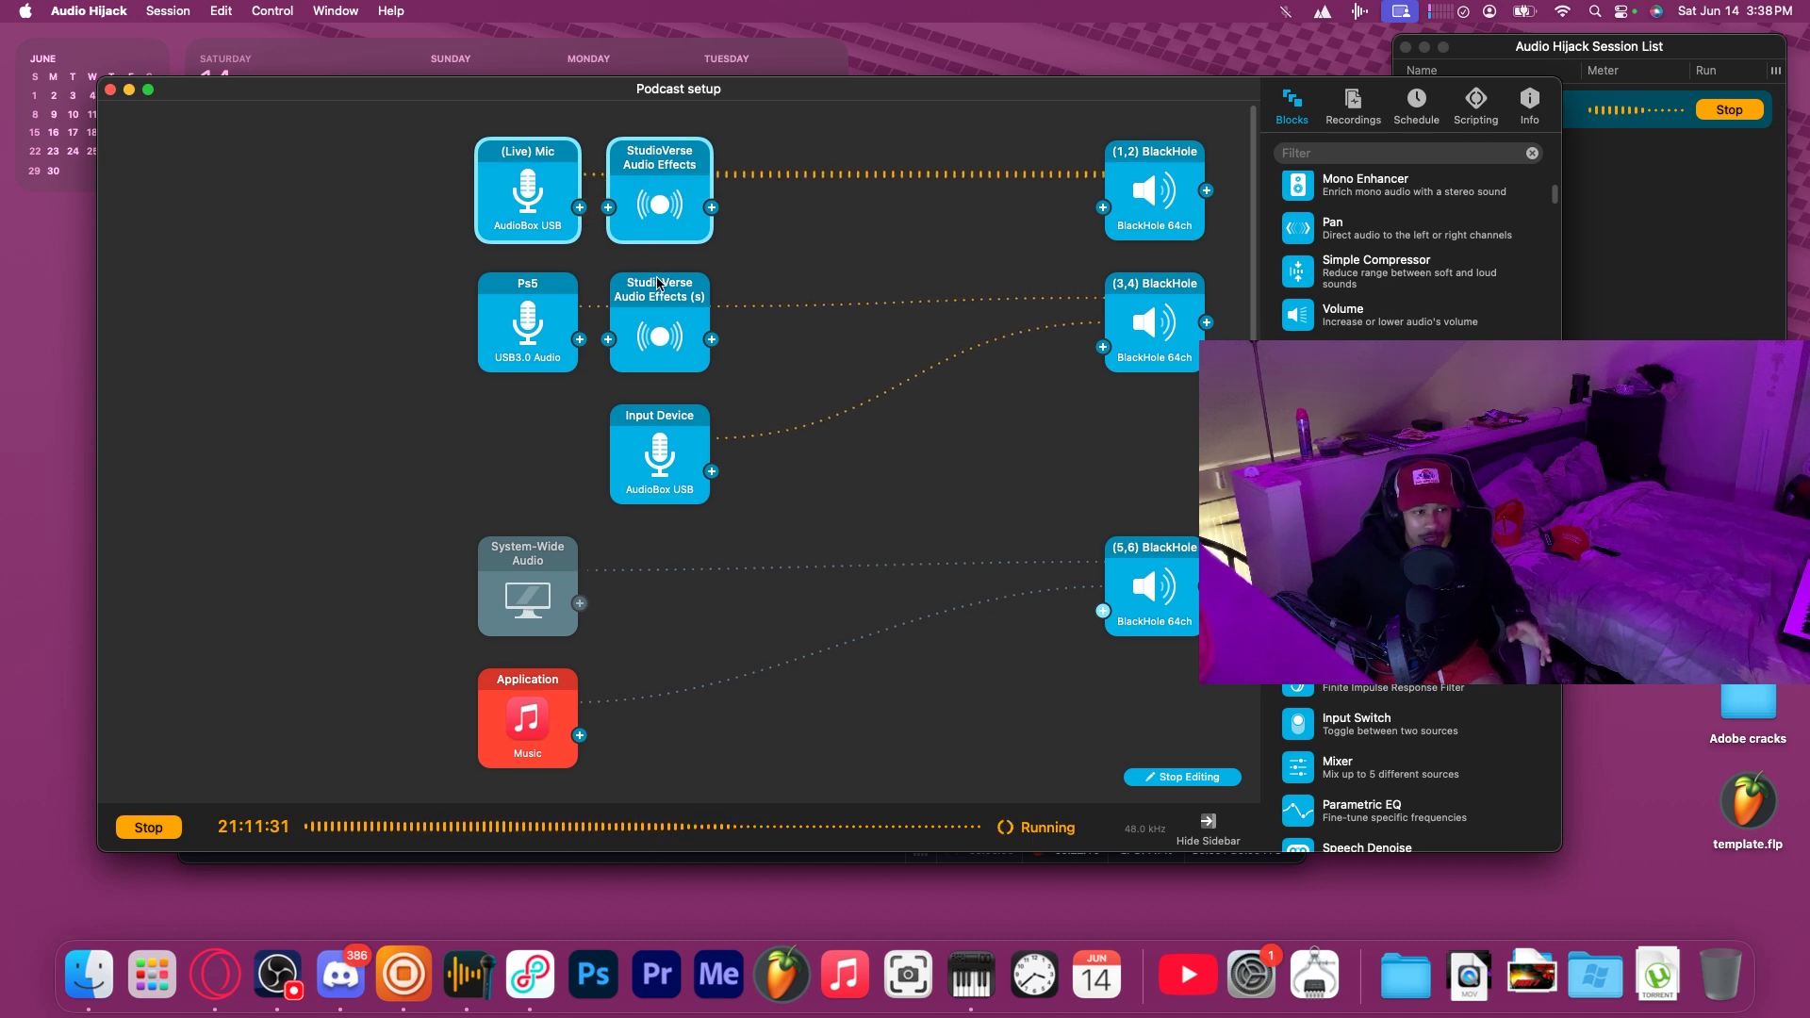
{"action": "left_click_drag", "start_coordinate": [409, 475], "coordinate": [725, 660]}
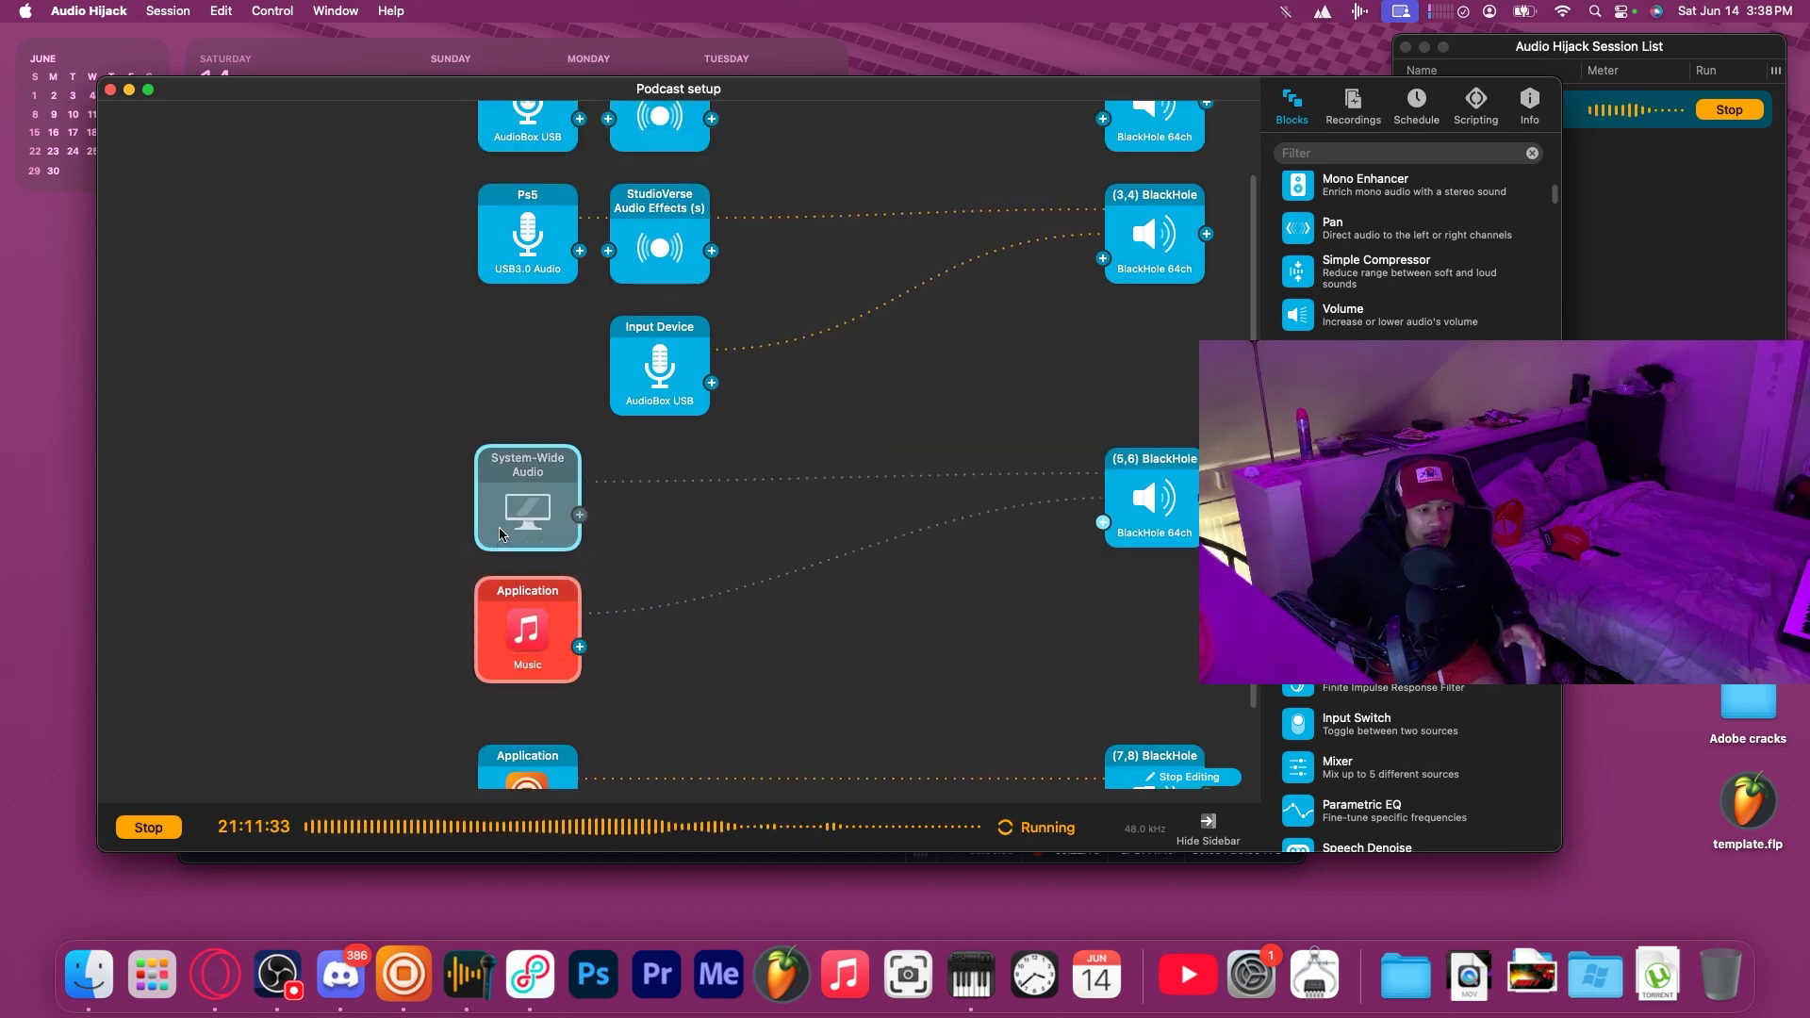
{"action": "mouse_move", "coordinate": [514, 501]}
{"action": "left_mouse_down"}
{"action": "mouse_move", "coordinate": [566, 499]}
{"action": "mouse_move", "coordinate": [517, 500]}
{"action": "left_mouse_up"}
{"action": "scroll", "coordinate": [659, 530], "scroll_direction": "down", "scroll_amount": 3}
{"action": "left_click", "coordinate": [562, 680]}
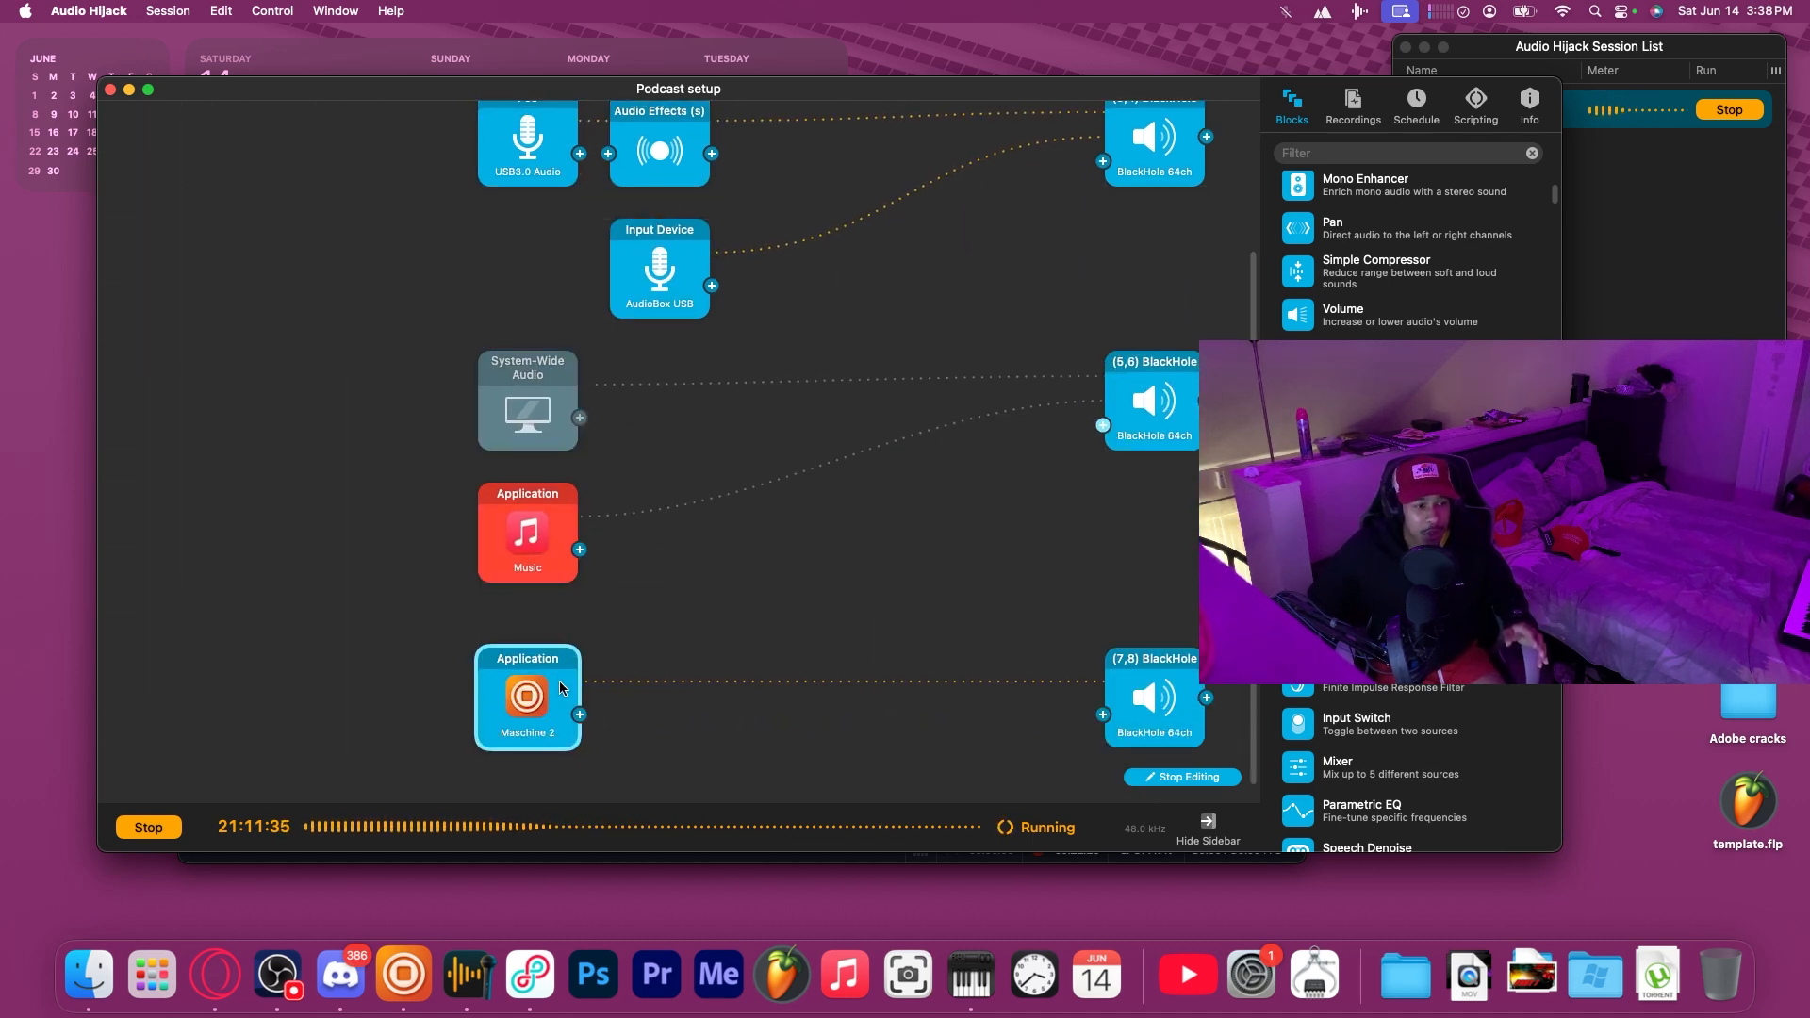
{"action": "left_click_drag", "start_coordinate": [563, 676], "coordinate": [566, 675]}
{"action": "left_click", "coordinate": [676, 603]}
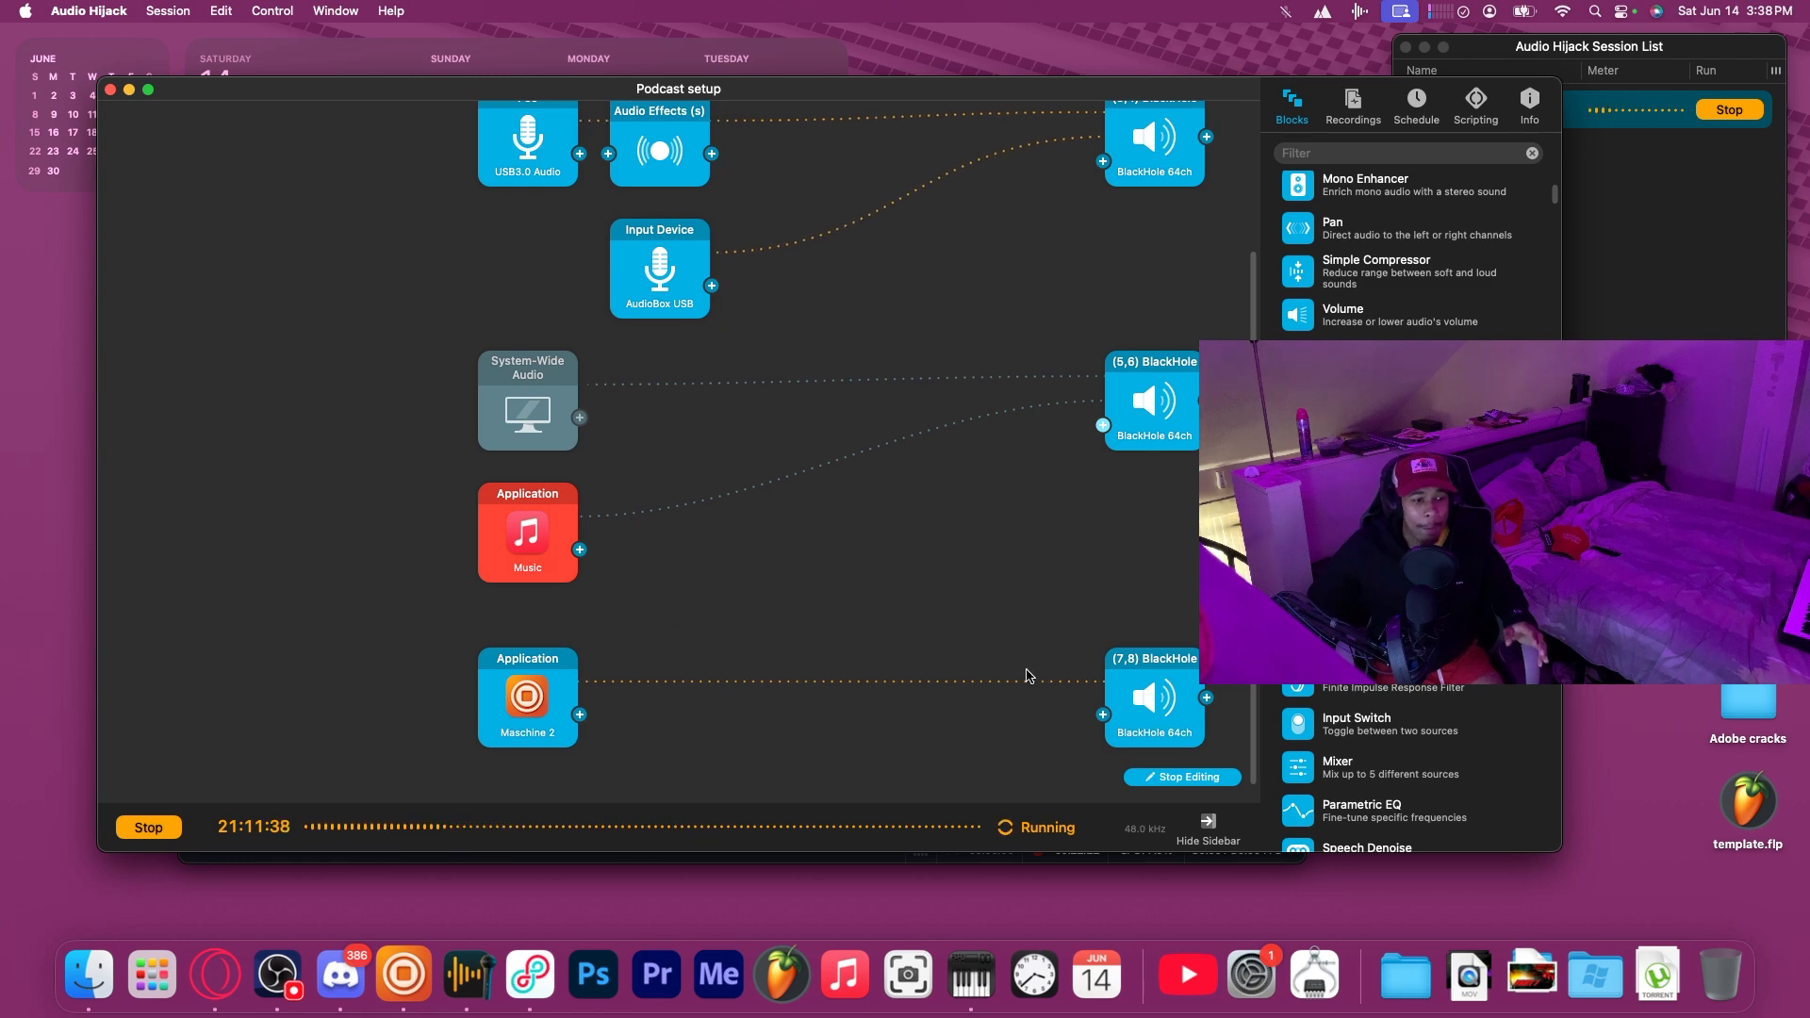
Review the Podcast setup session's routing and open the settings of the (1,2) BlackHole output block.
{"action": "scroll", "coordinate": [1186, 250], "scroll_direction": "up", "scroll_amount": 3}
{"action": "scroll", "coordinate": [1000, 339], "scroll_direction": "down", "scroll_amount": 3}
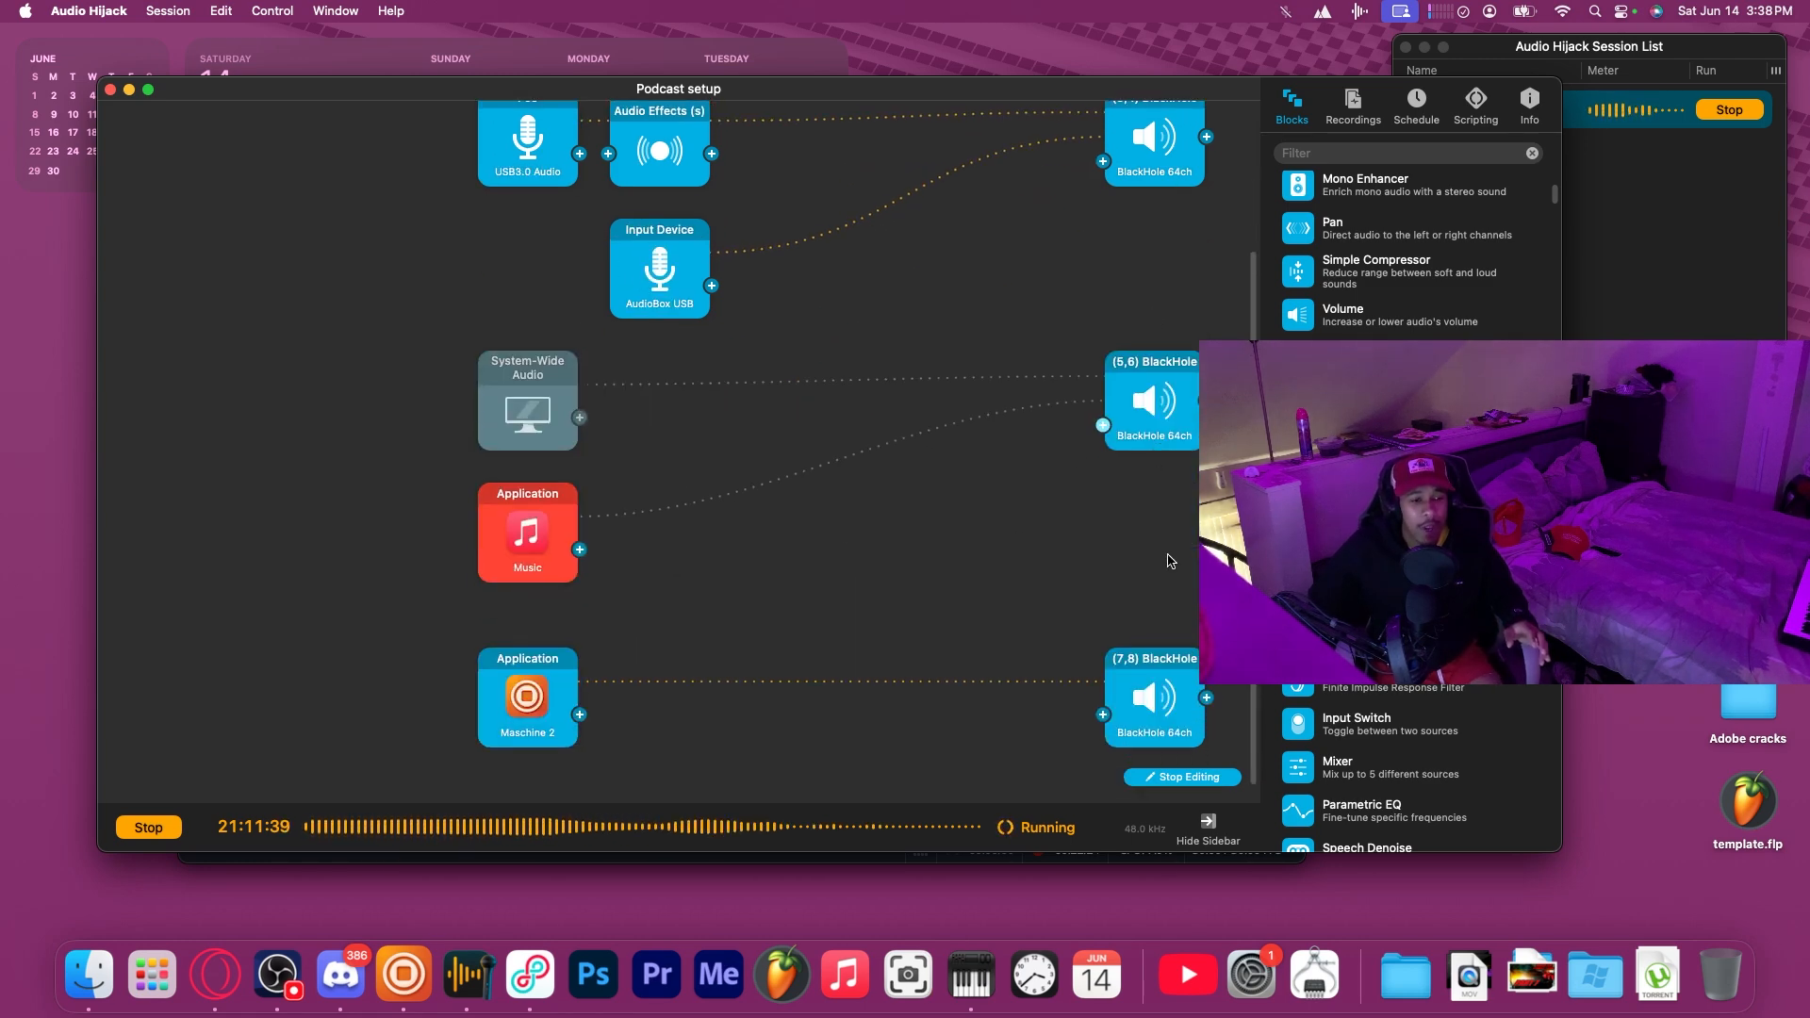
{"action": "scroll", "coordinate": [396, 206], "scroll_direction": "up", "scroll_amount": 3}
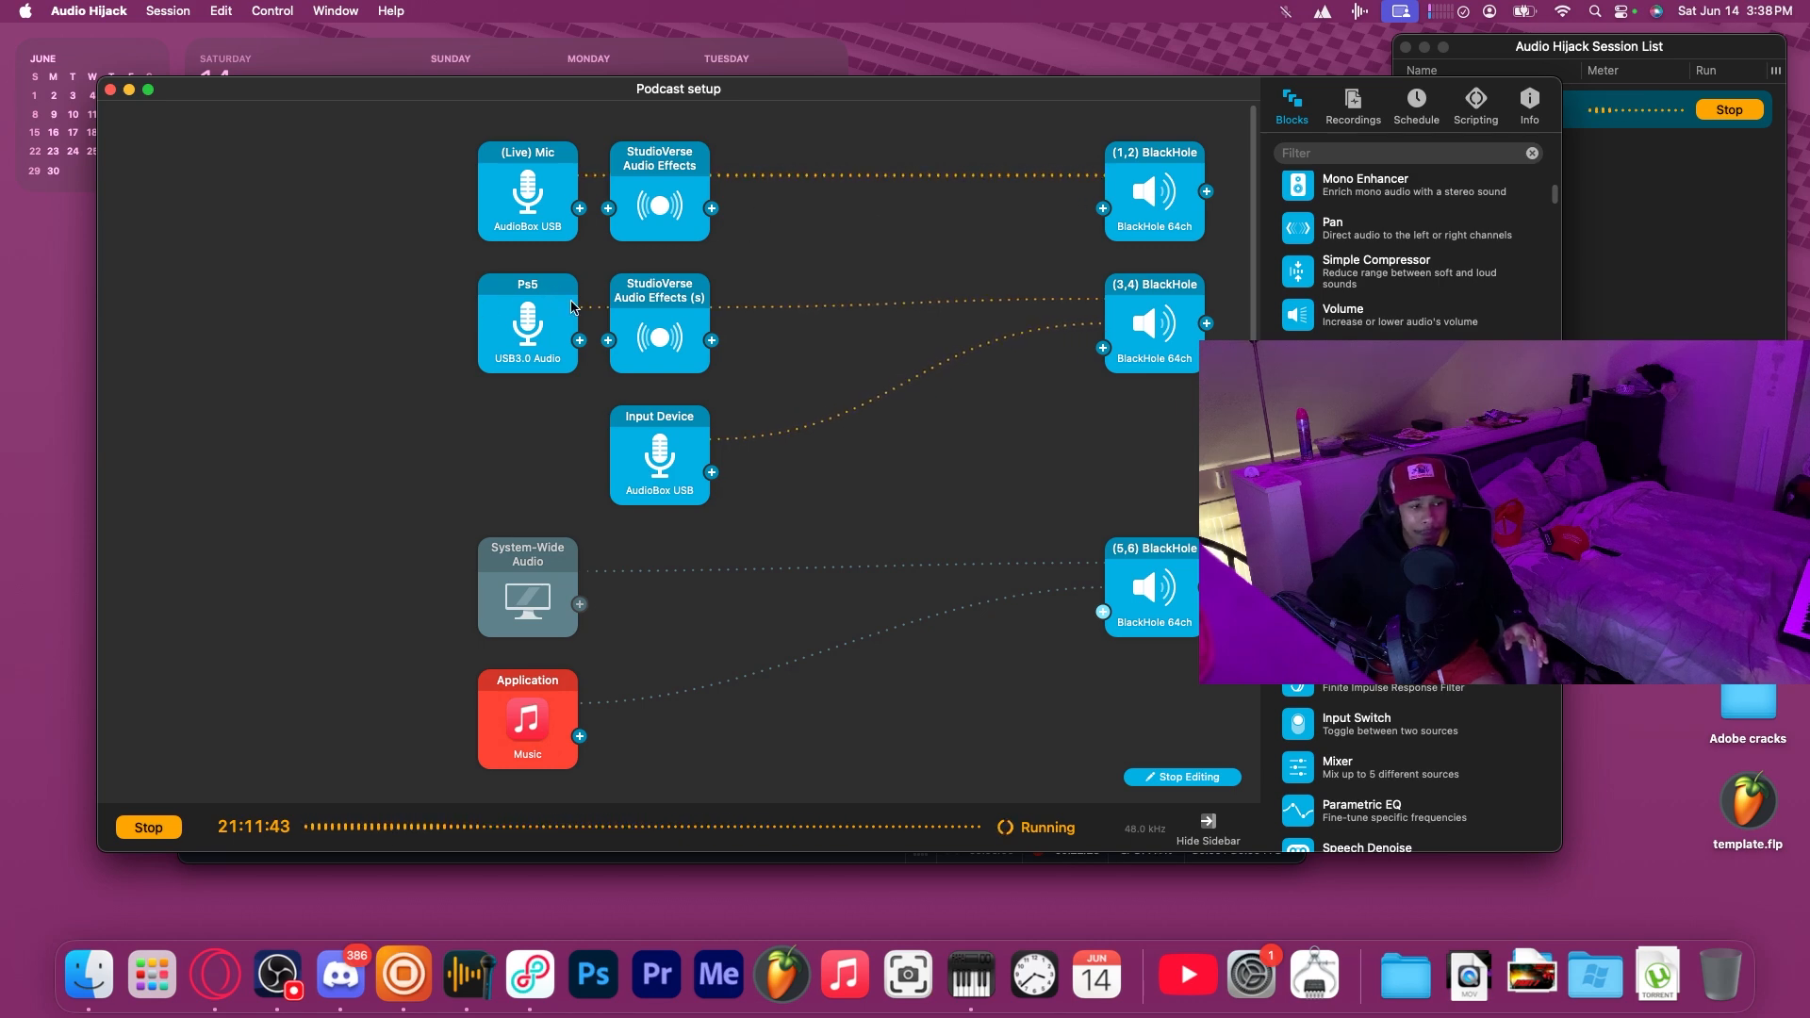
{"action": "scroll", "coordinate": [714, 379], "scroll_direction": "down", "scroll_amount": 3}
{"action": "scroll", "coordinate": [469, 606], "scroll_direction": "down", "scroll_amount": 1}
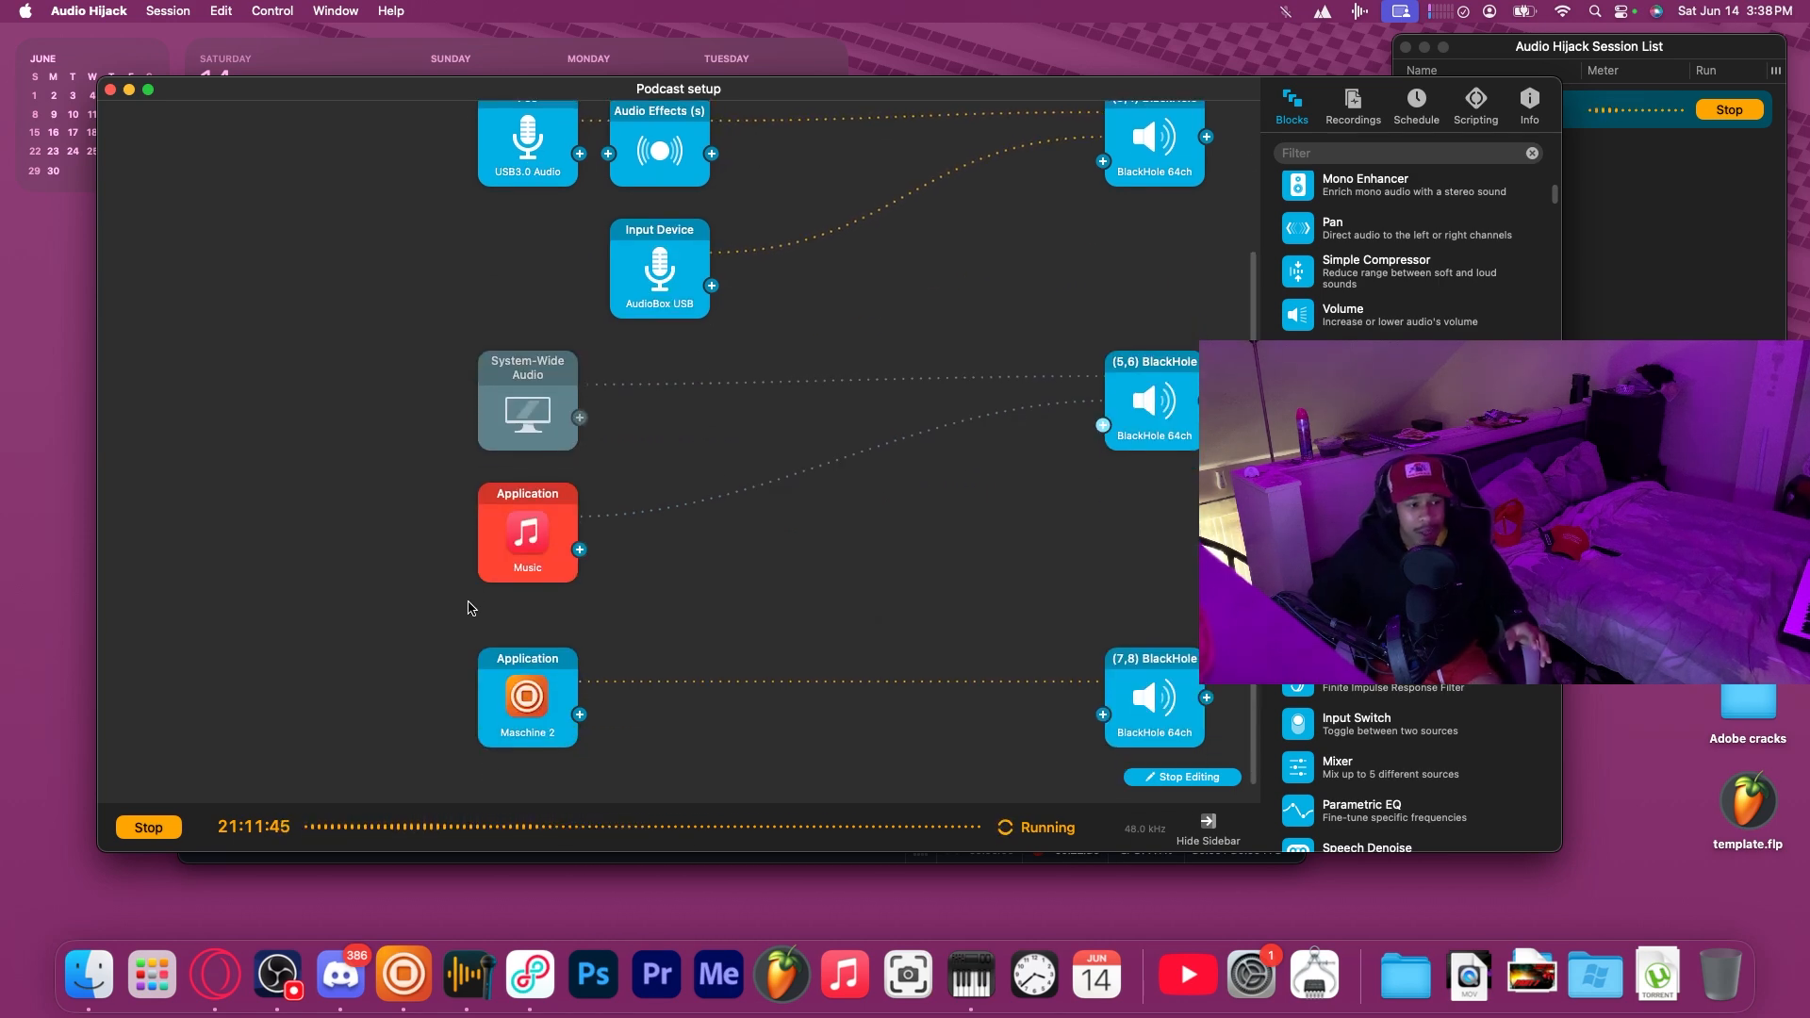
{"action": "left_click", "coordinate": [129, 88]}
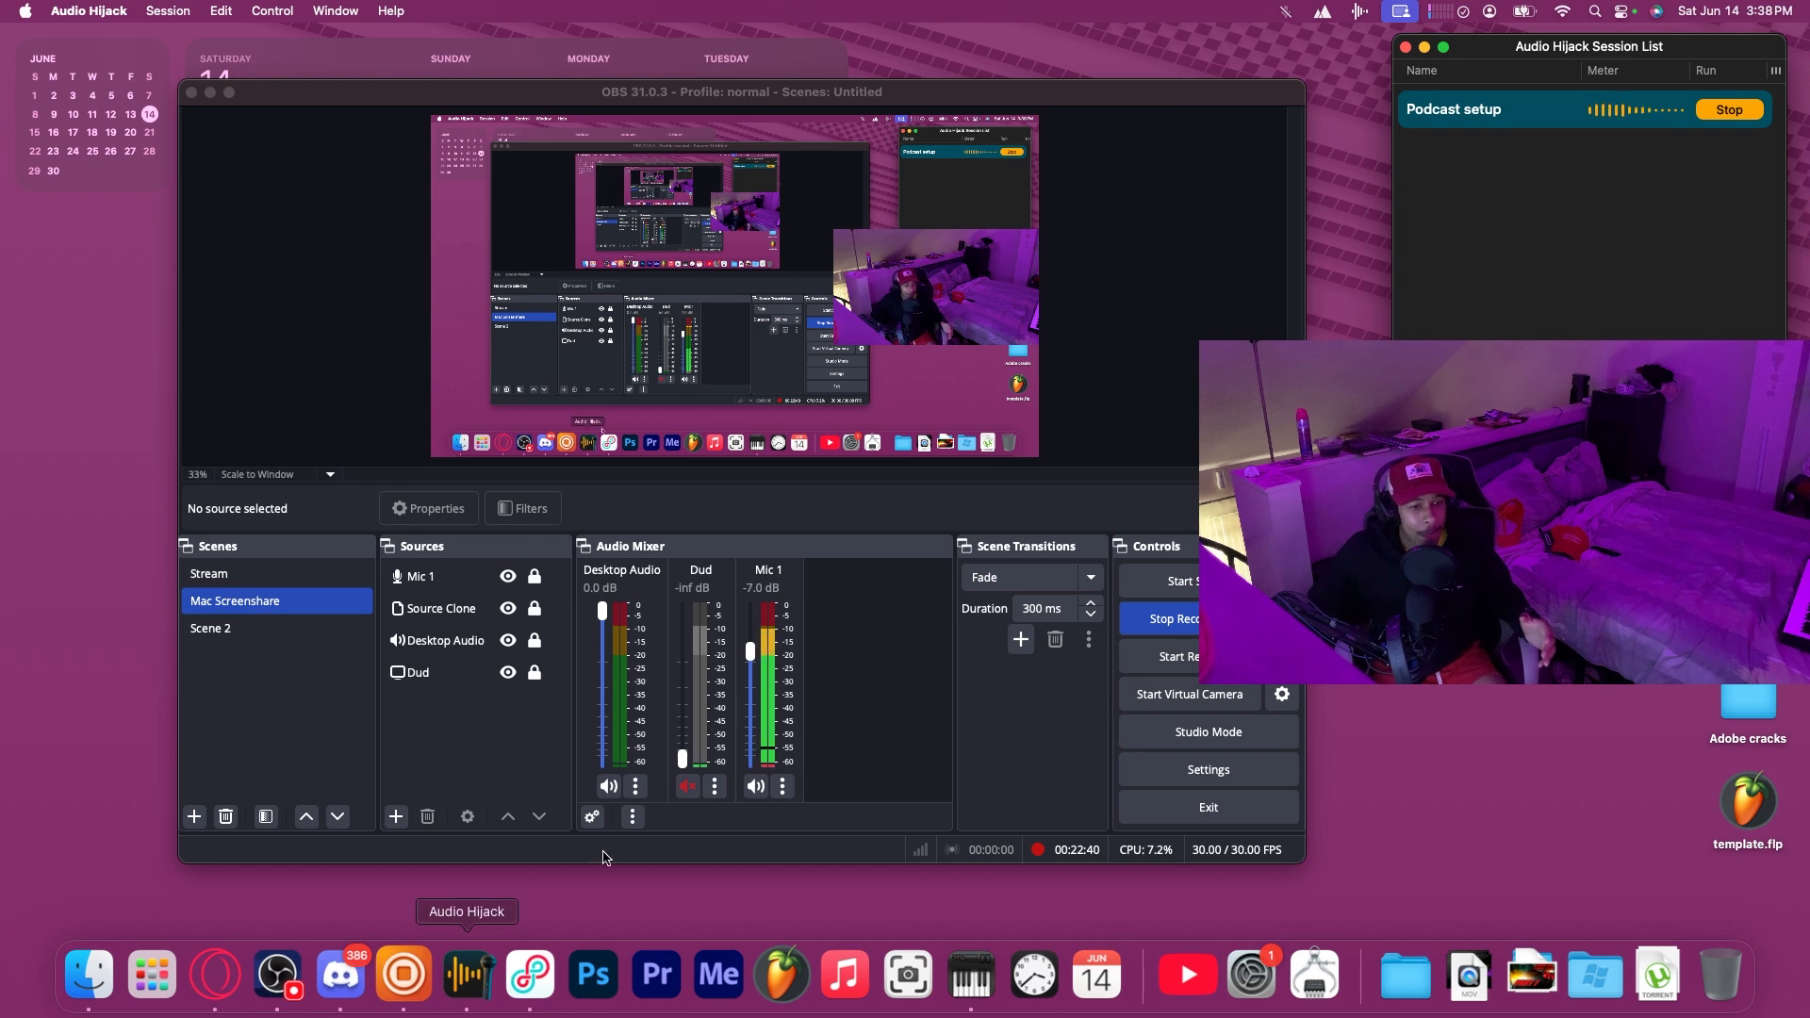
{"action": "double_click", "coordinate": [1520, 120]}
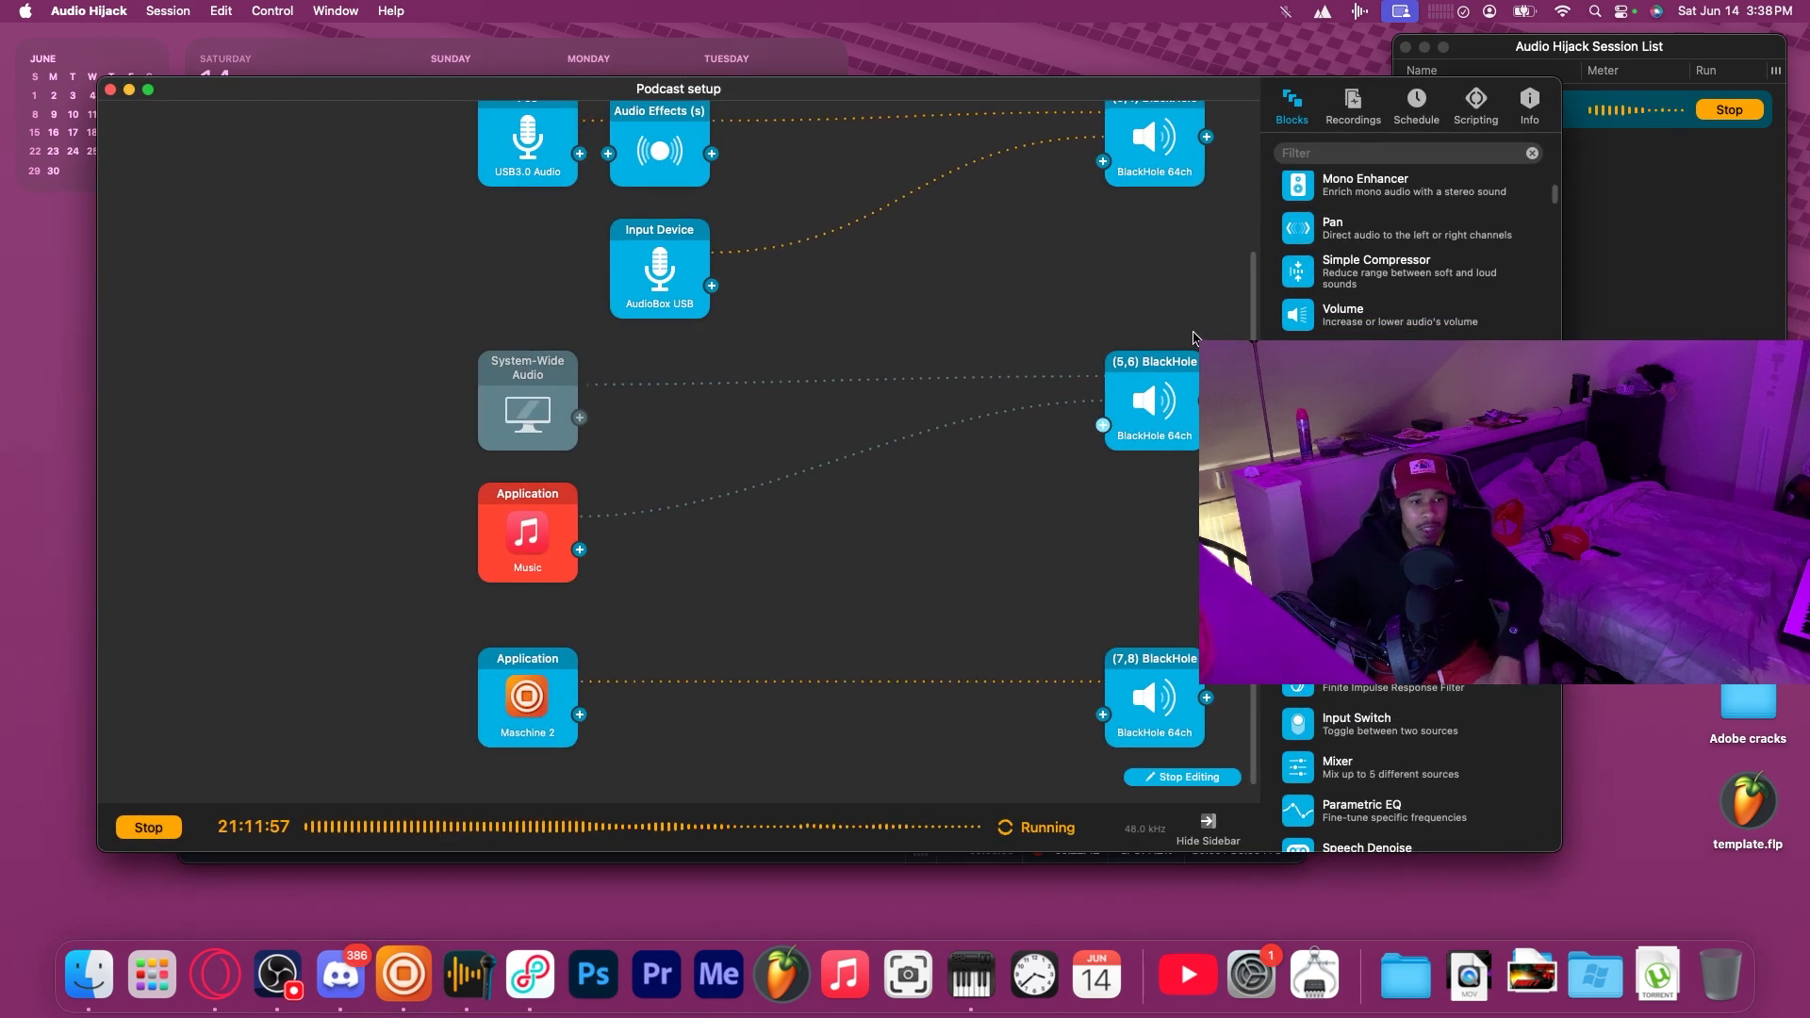
{"action": "left_click", "coordinate": [1167, 205]}
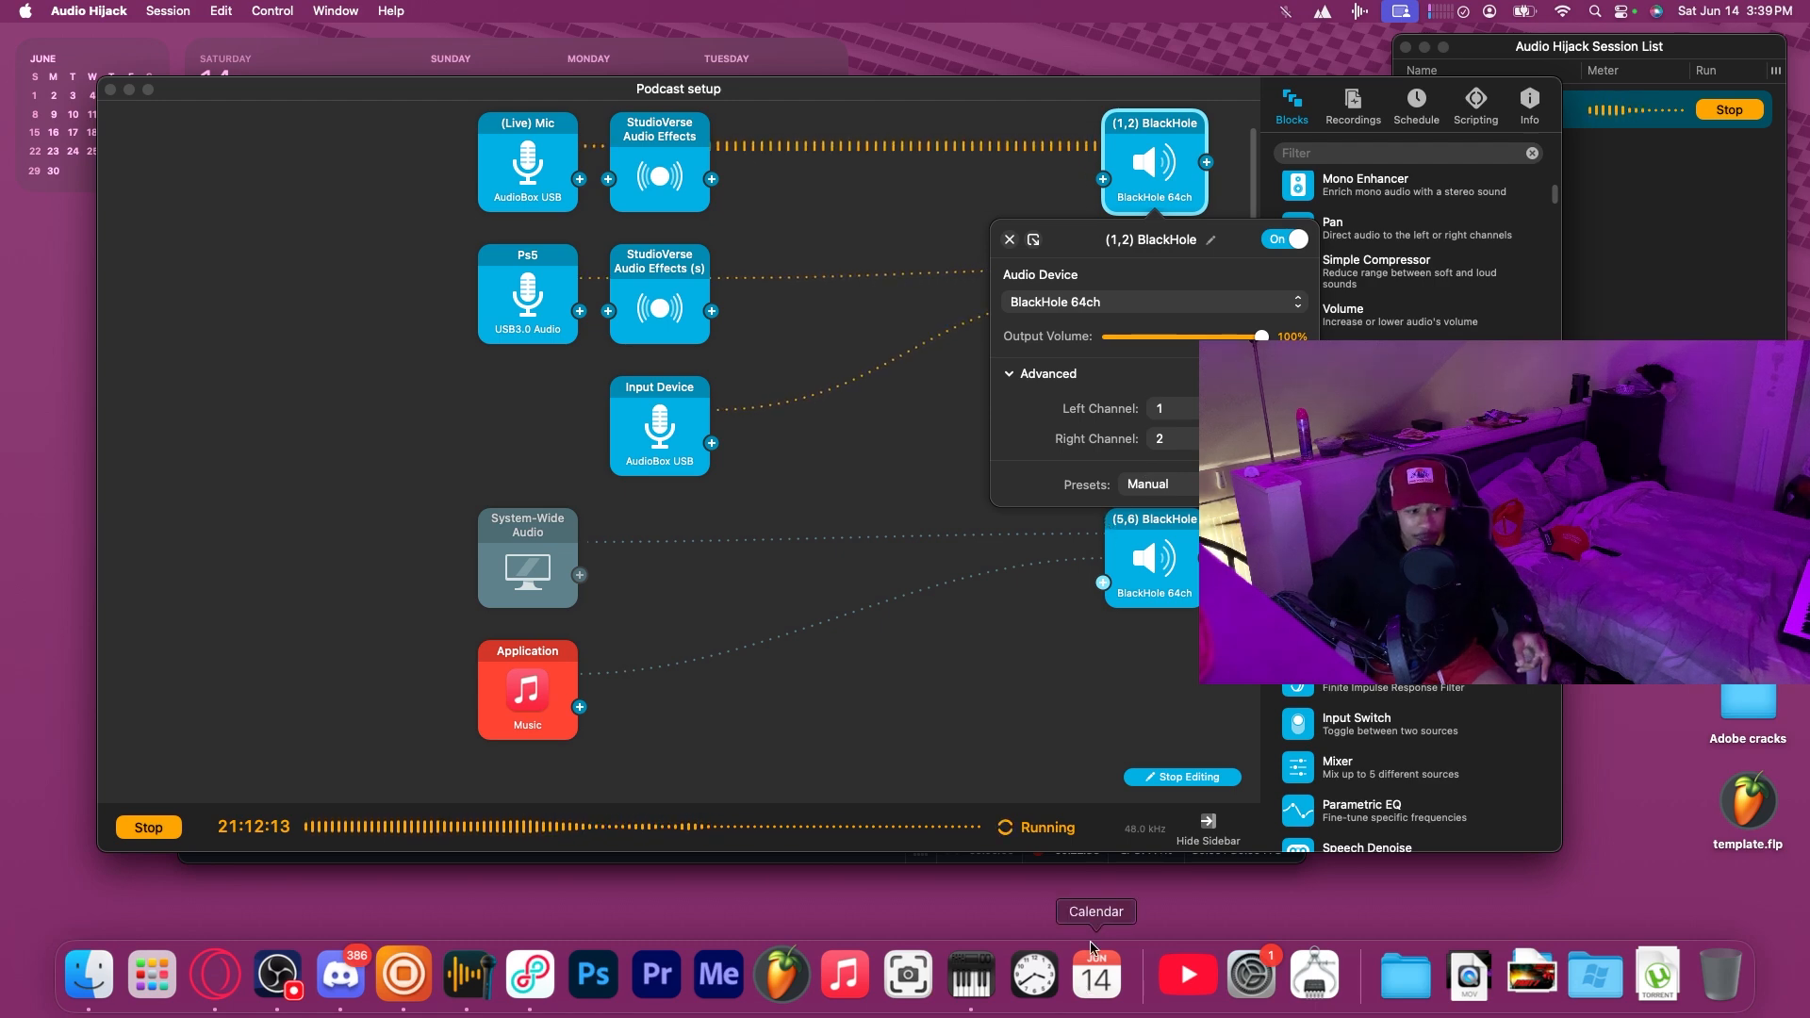
Switch to Loopback, minimise the Podcast setup session window and select the 1.) Mic Input (Monitor Out) HOT device.
{"action": "left_click", "coordinate": [529, 975]}
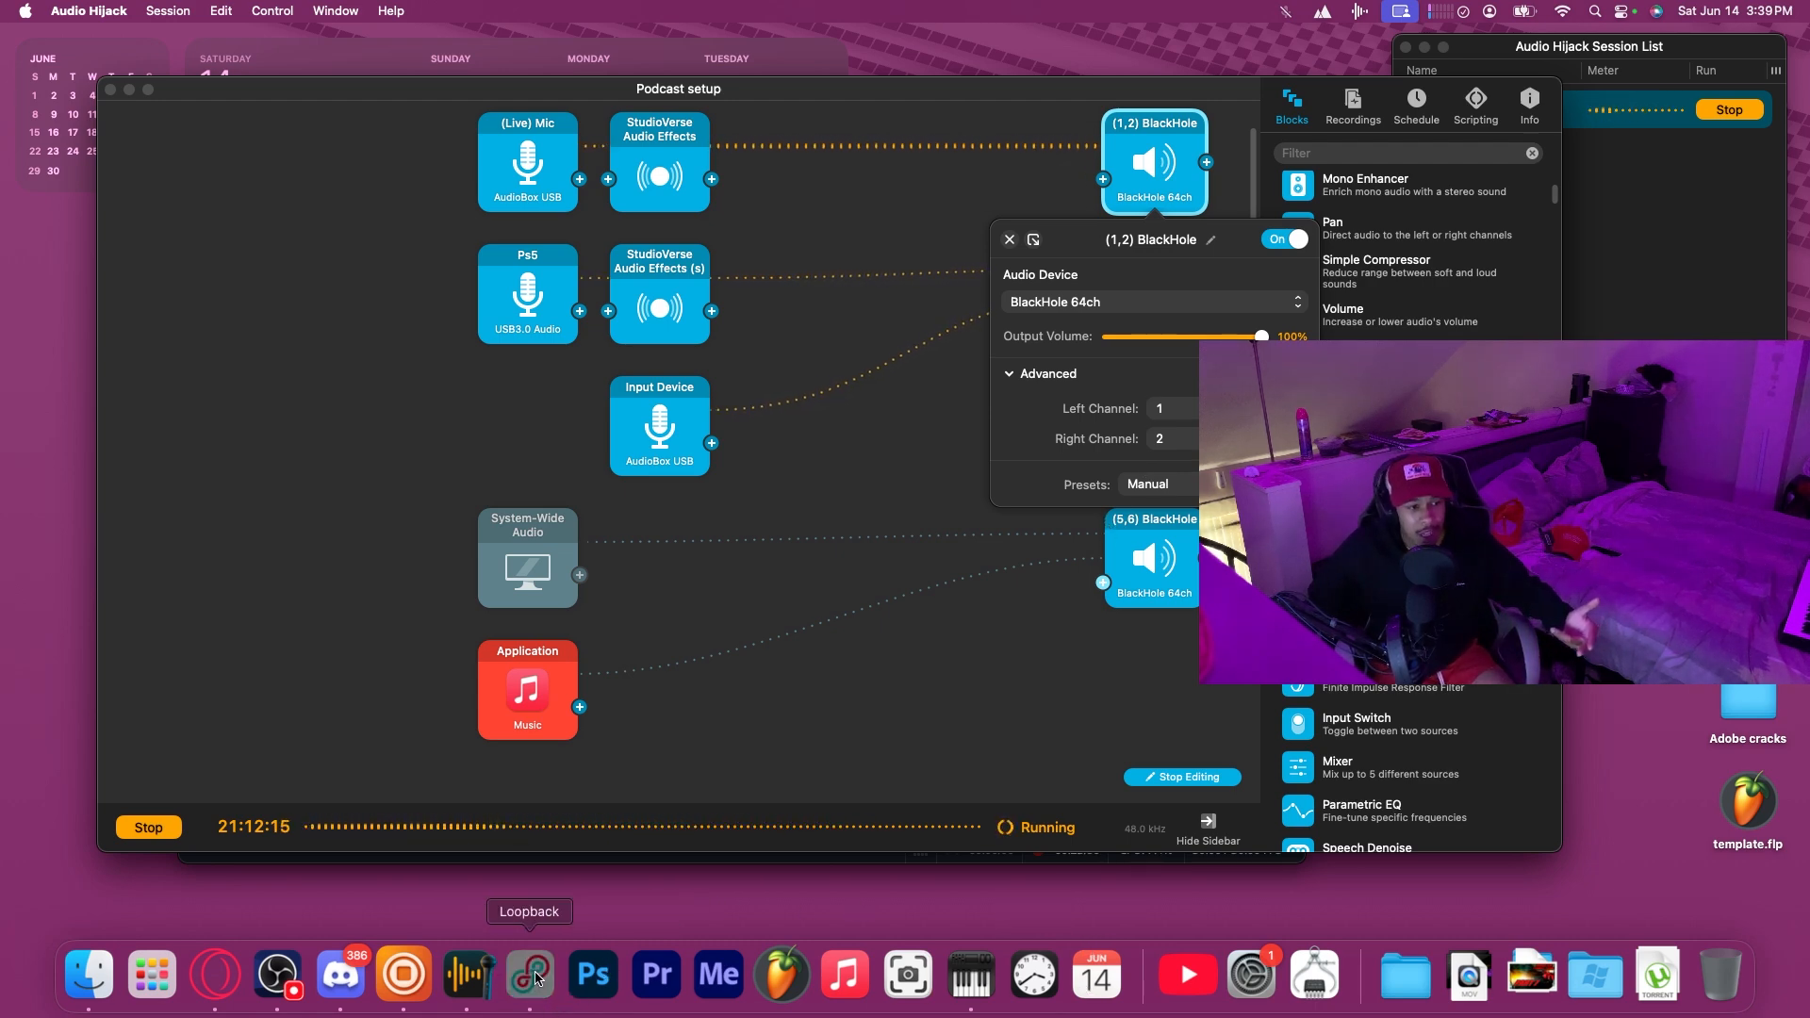
{"action": "left_click", "coordinate": [129, 90]}
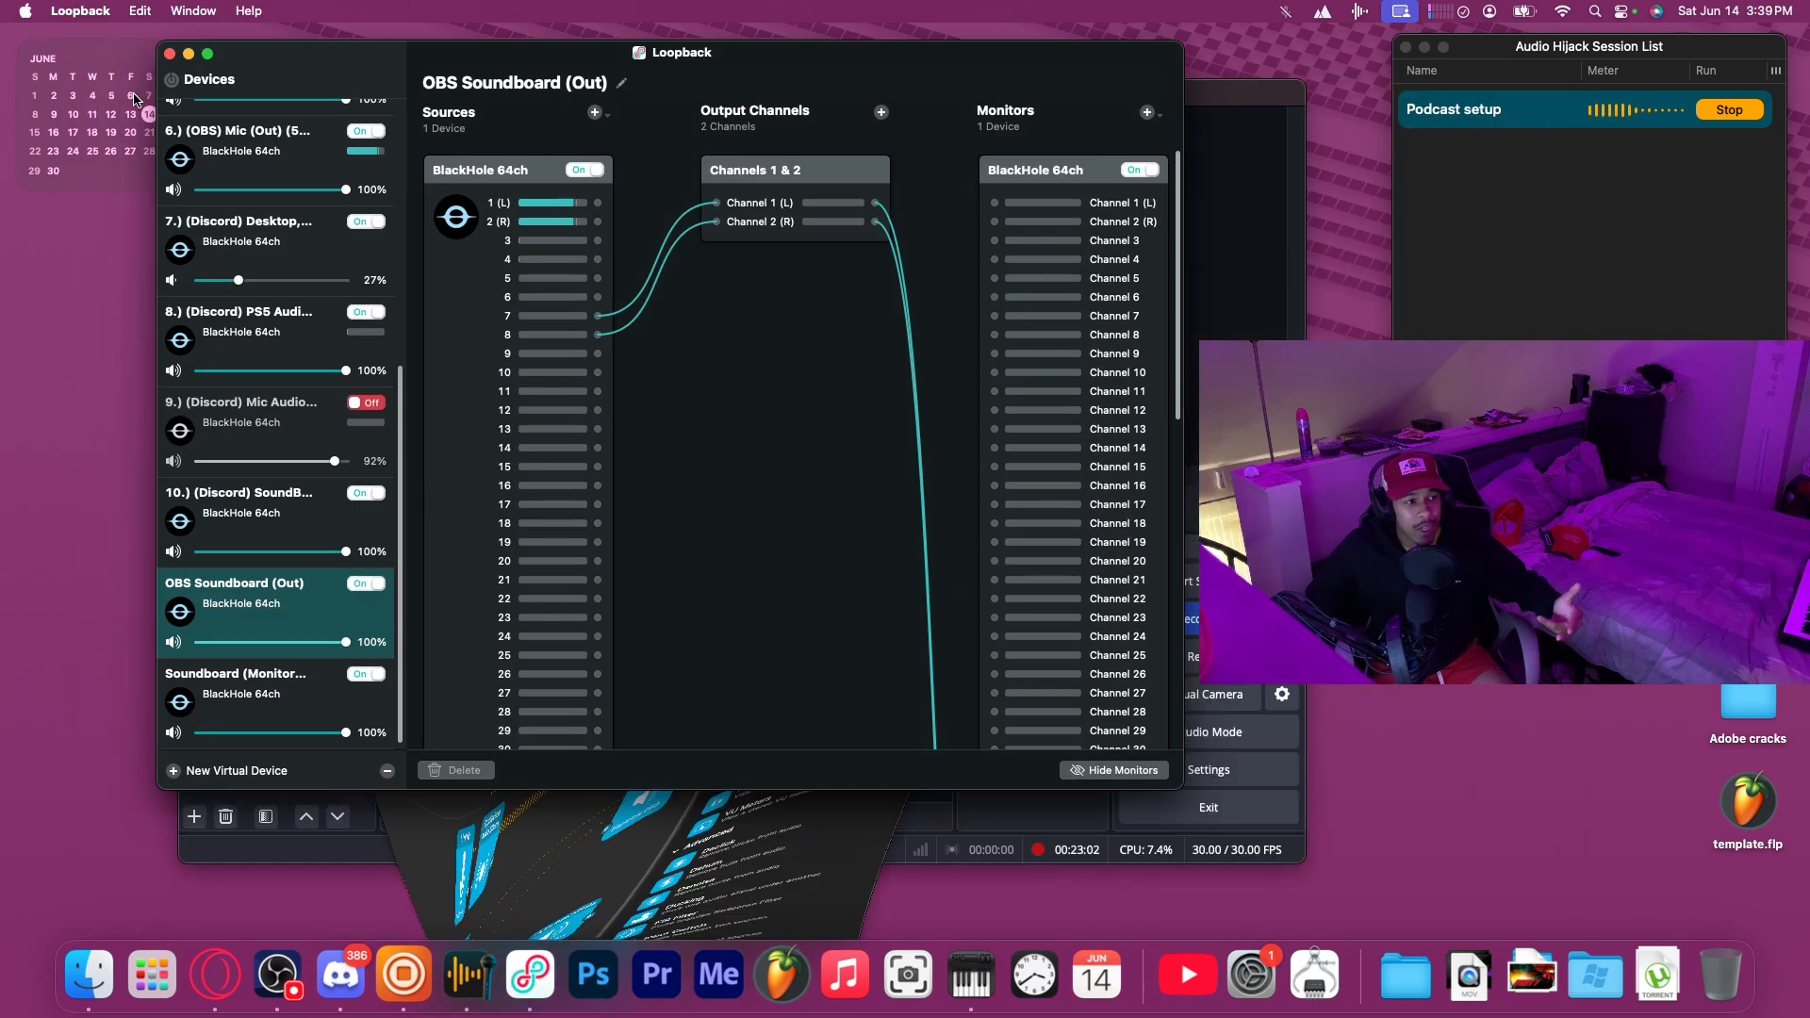
{"action": "scroll", "coordinate": [273, 165], "scroll_direction": "up", "scroll_amount": 3}
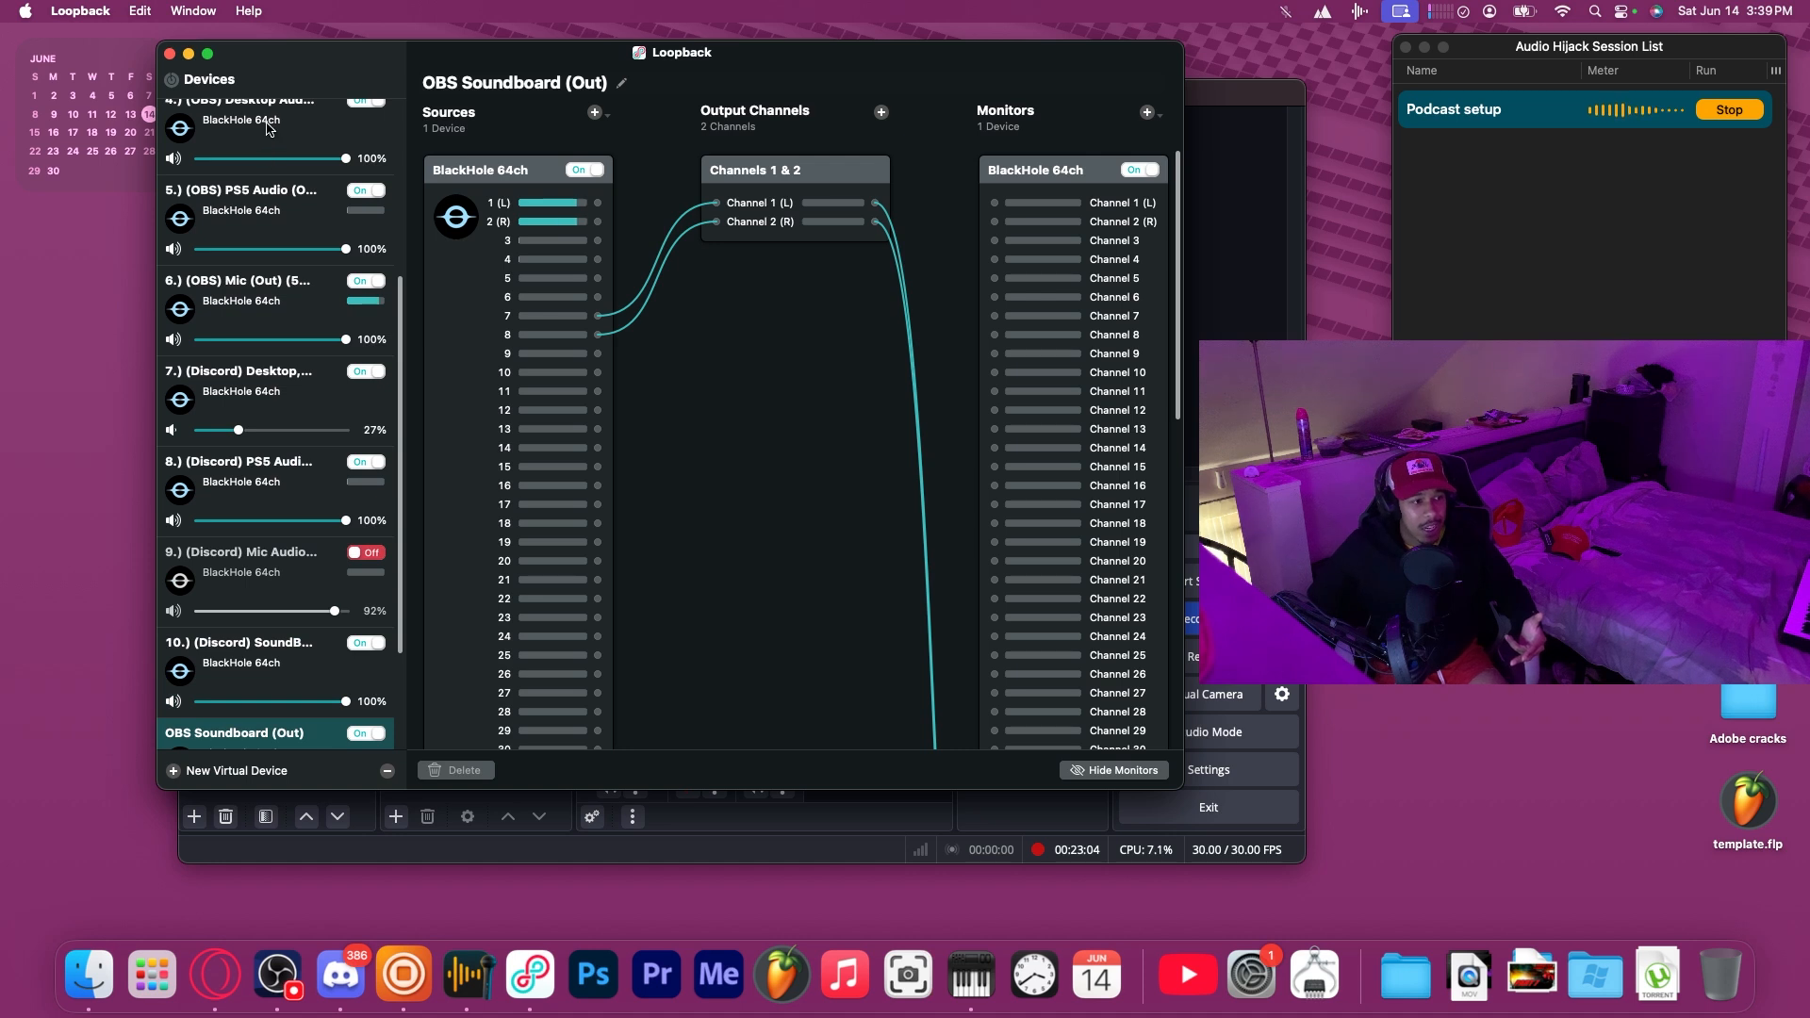
{"action": "scroll", "coordinate": [271, 129], "scroll_direction": "up", "scroll_amount": 1}
{"action": "scroll", "coordinate": [273, 188], "scroll_direction": "up", "scroll_amount": 3}
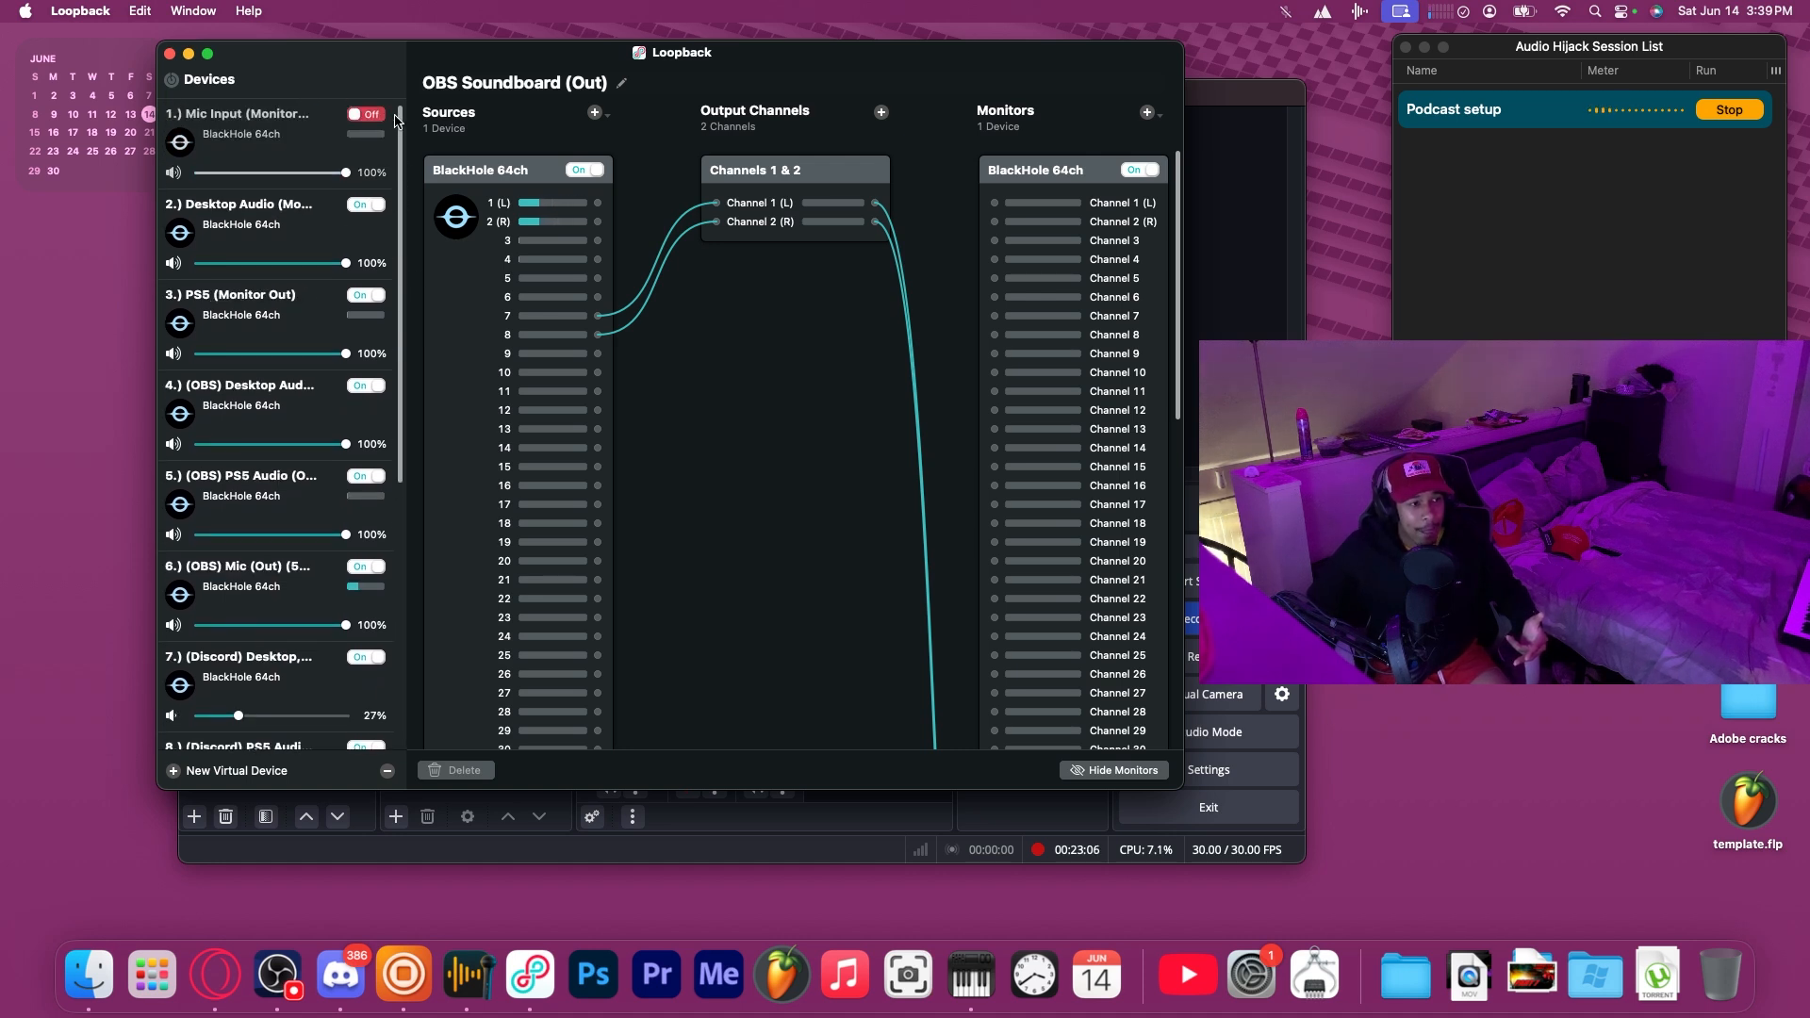
{"action": "left_click", "coordinate": [267, 121]}
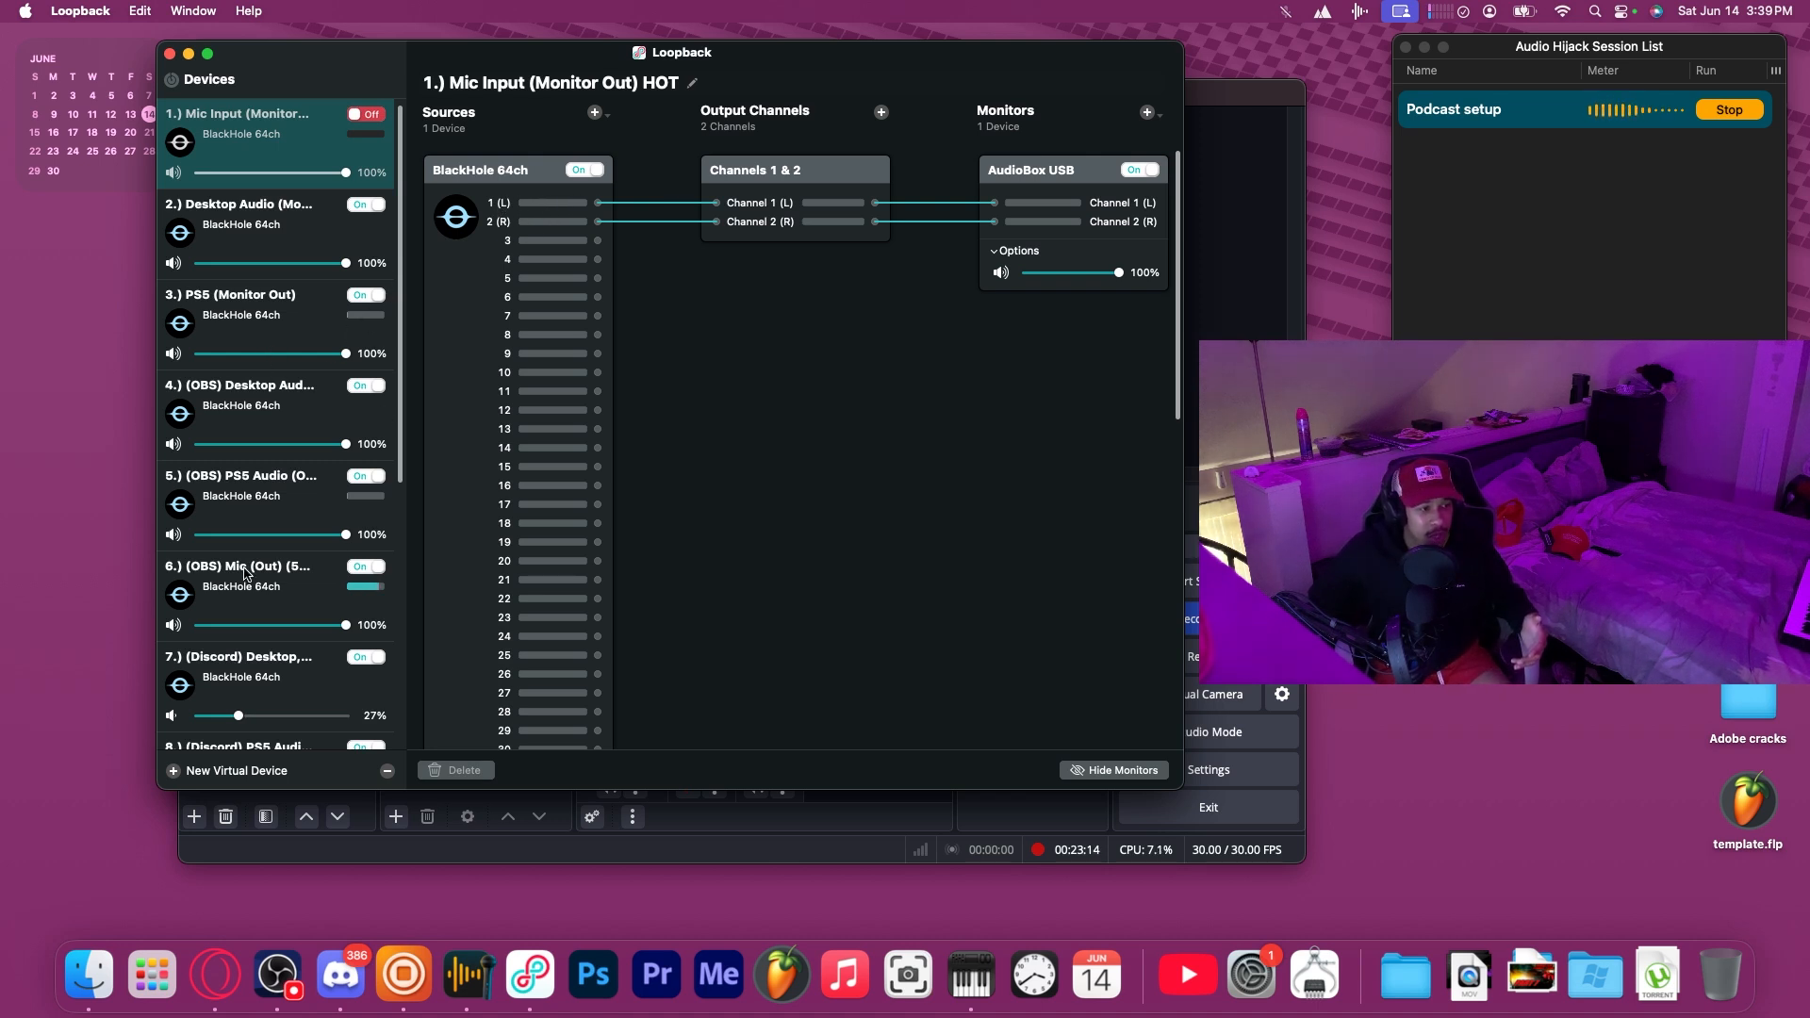
Select the 6.) (OBS) Mic (Out) (59,60) device and trace Channels 1 & 2 to BlackHole 64ch monitor channels 59 and 60.
{"action": "left_click", "coordinate": [245, 572]}
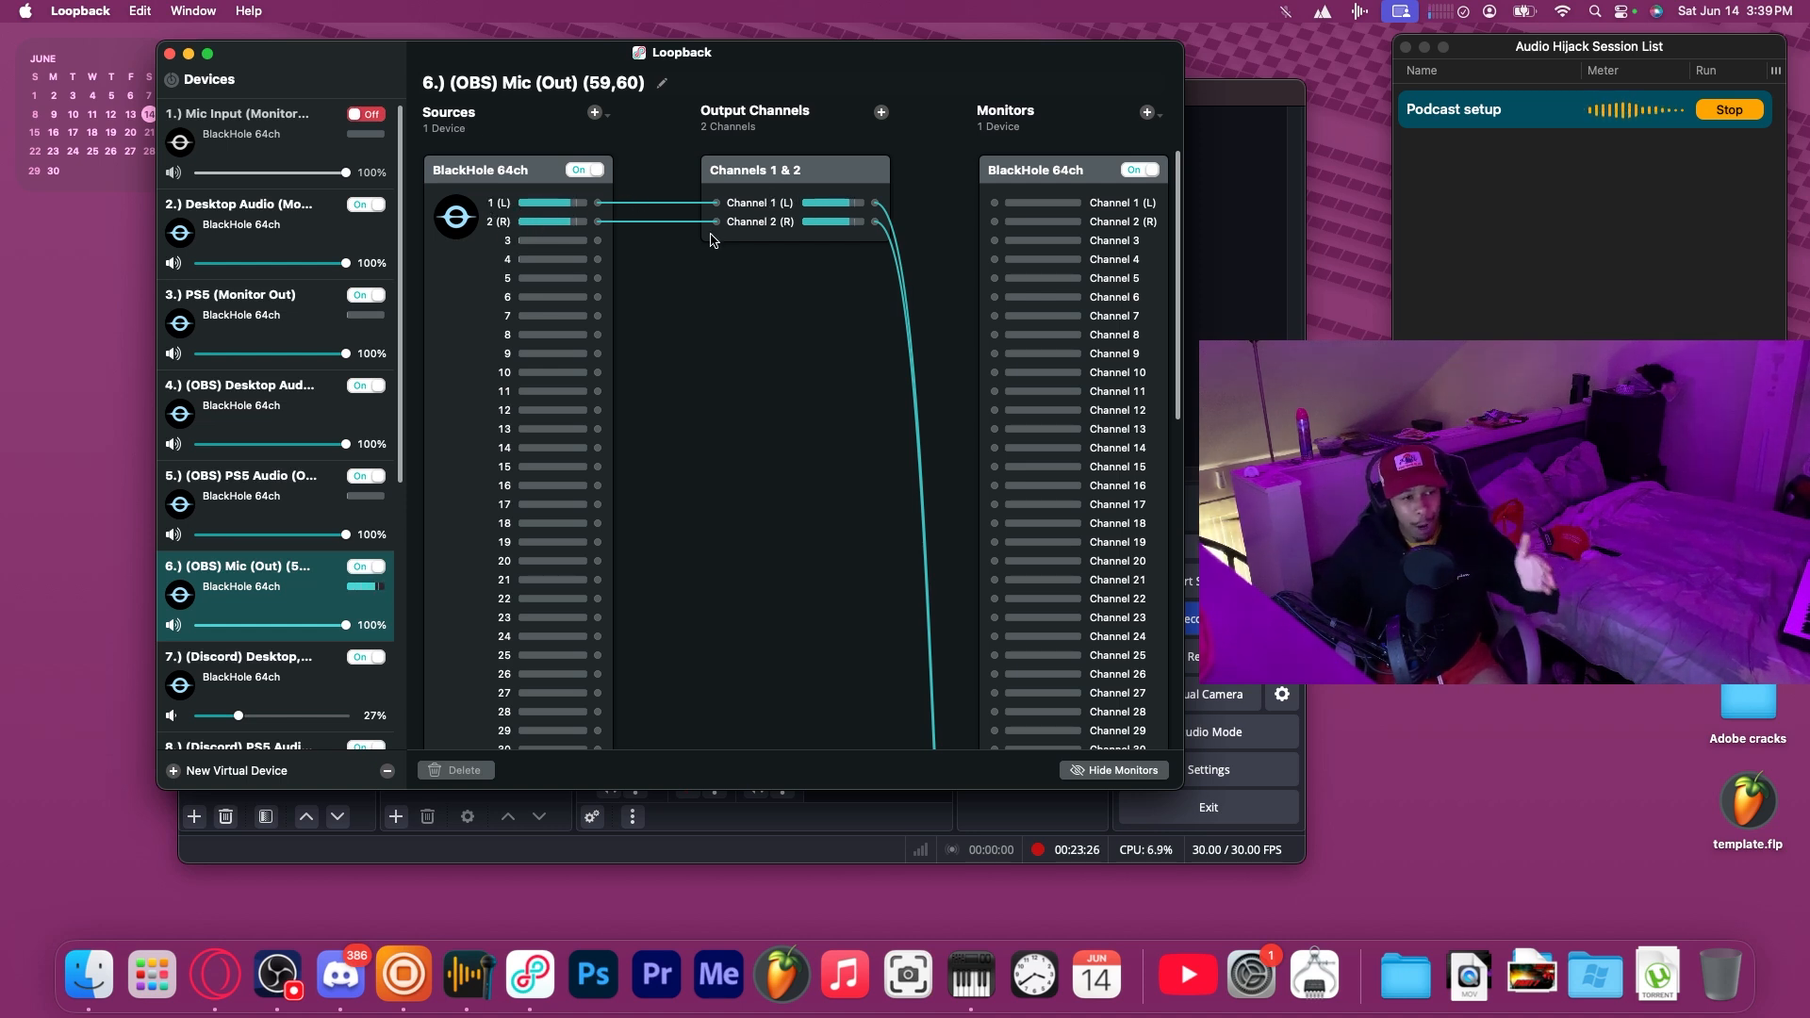
{"action": "left_click", "coordinate": [747, 219]}
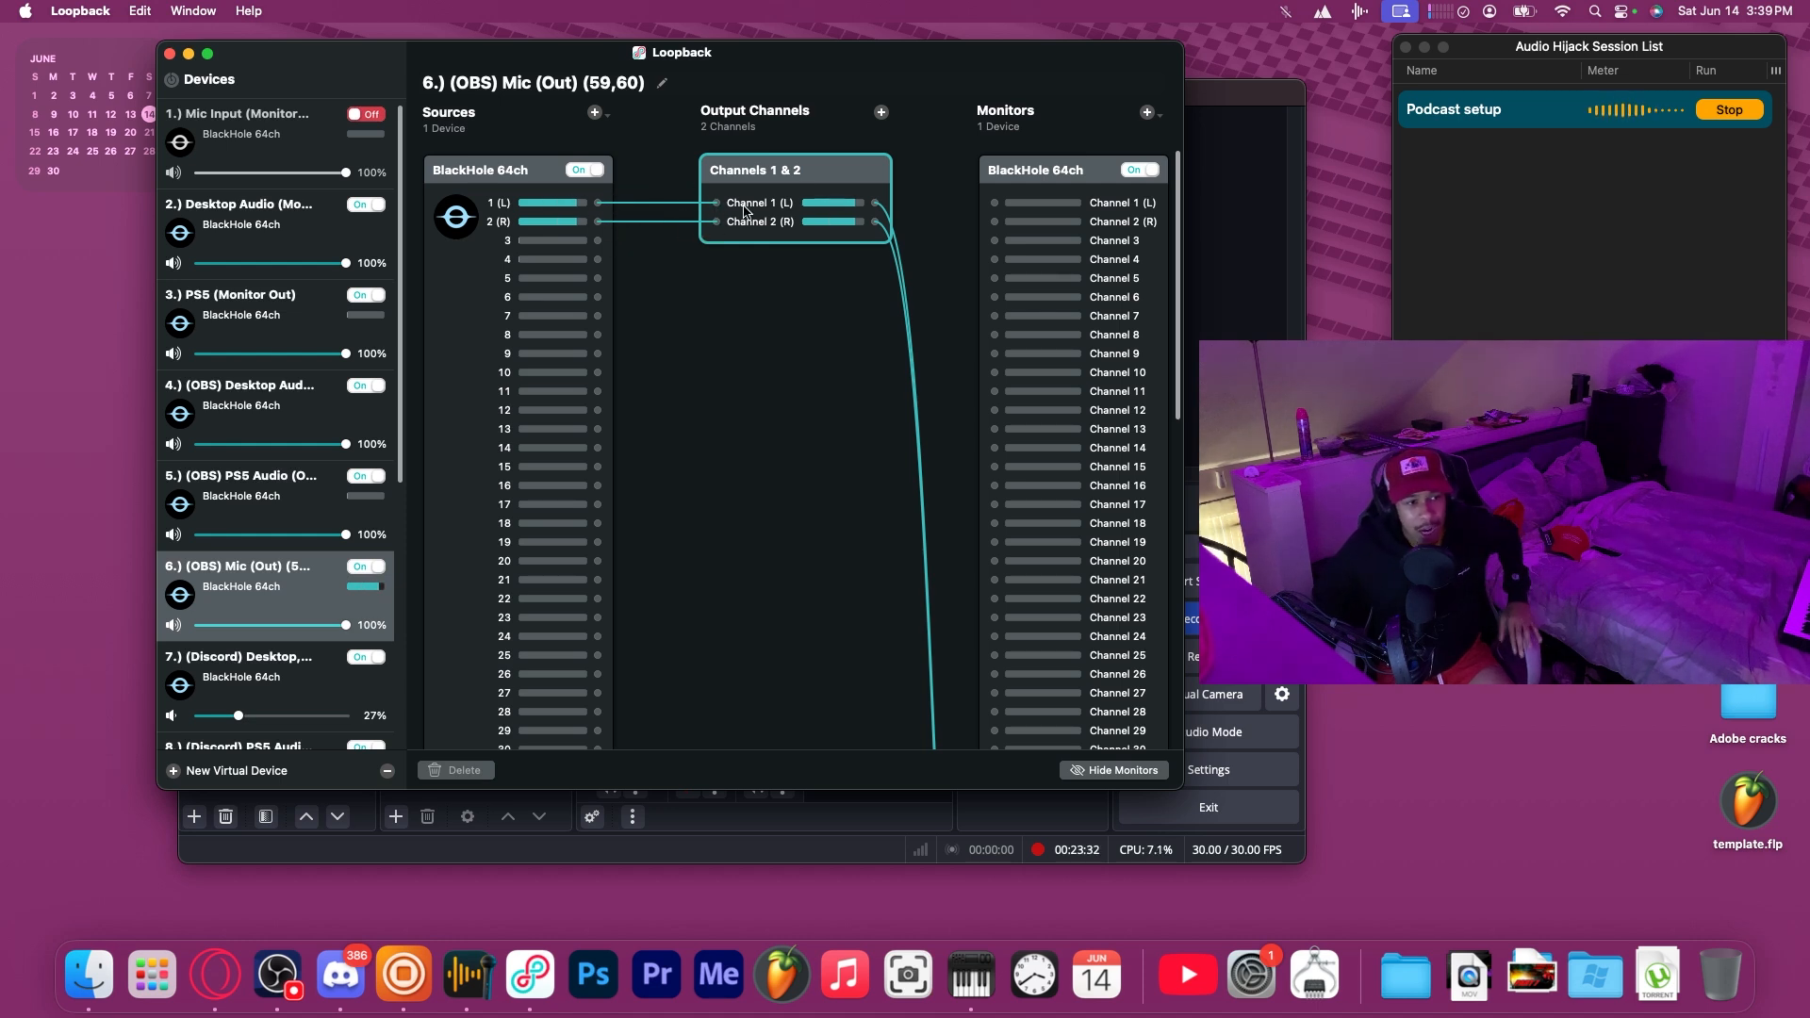
{"action": "scroll", "coordinate": [980, 248], "scroll_direction": "down", "scroll_amount": 10}
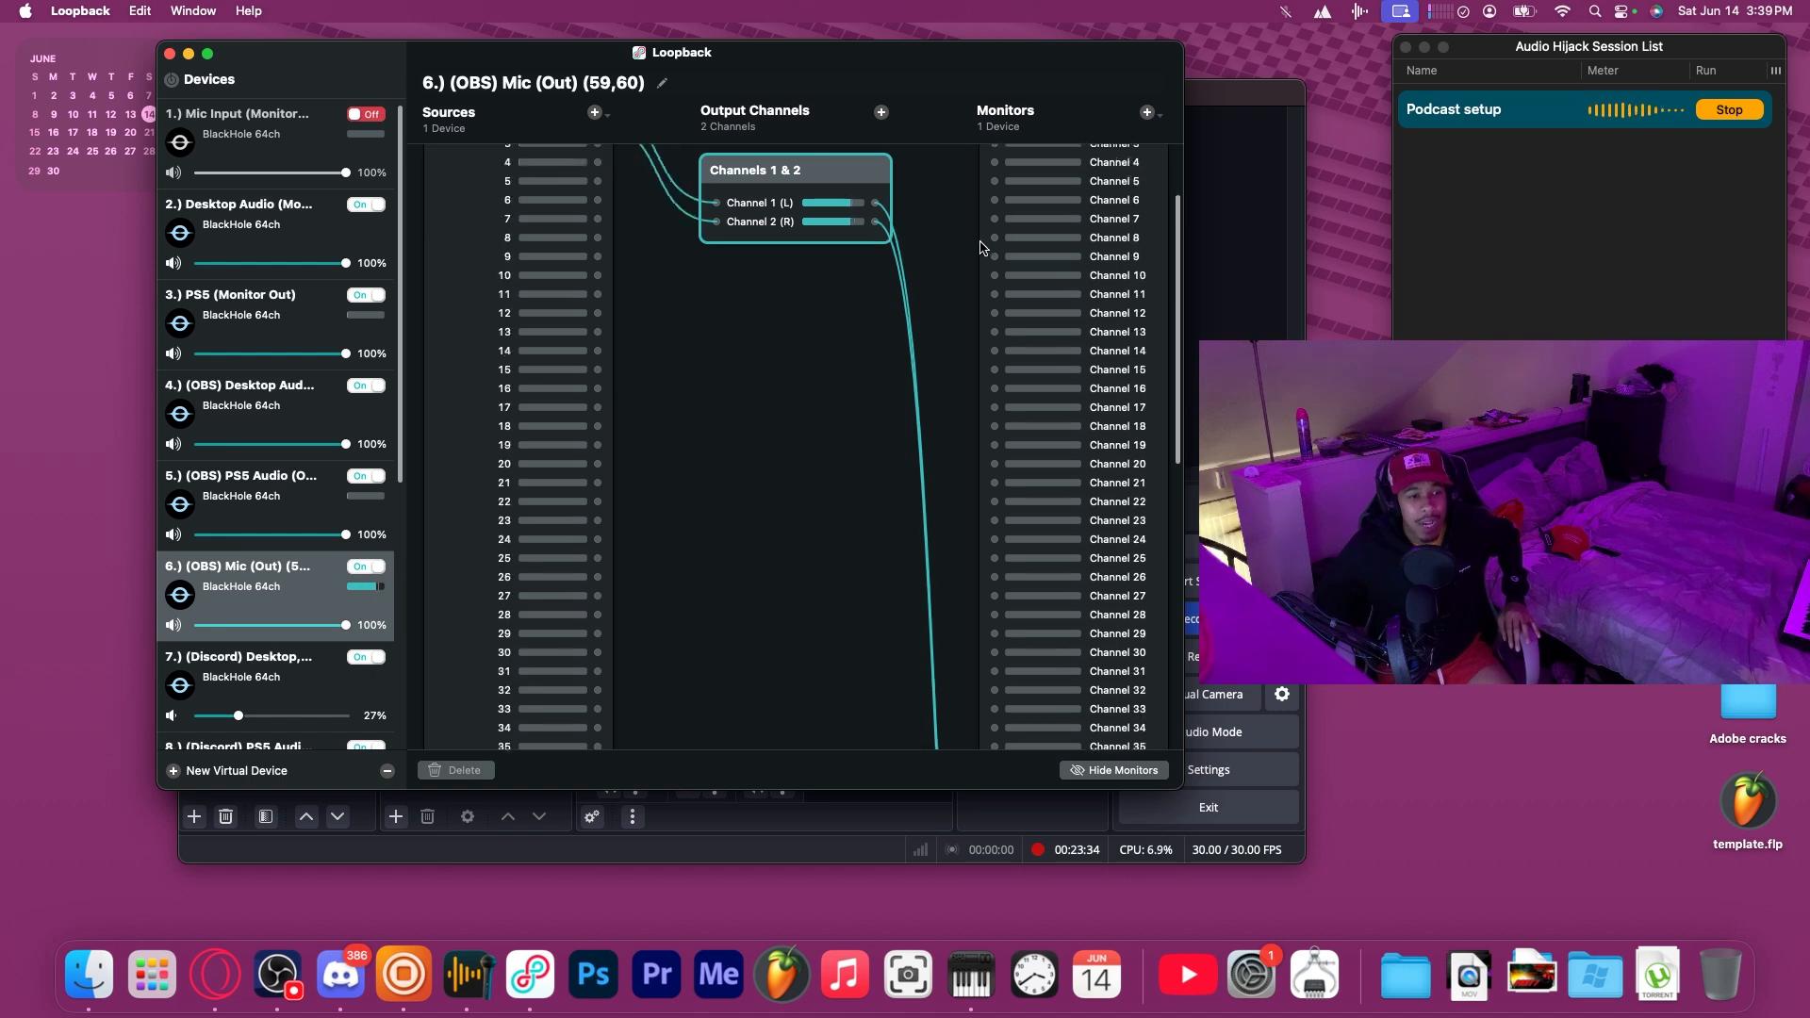
{"action": "scroll", "coordinate": [980, 248], "scroll_direction": "up", "scroll_amount": 10}
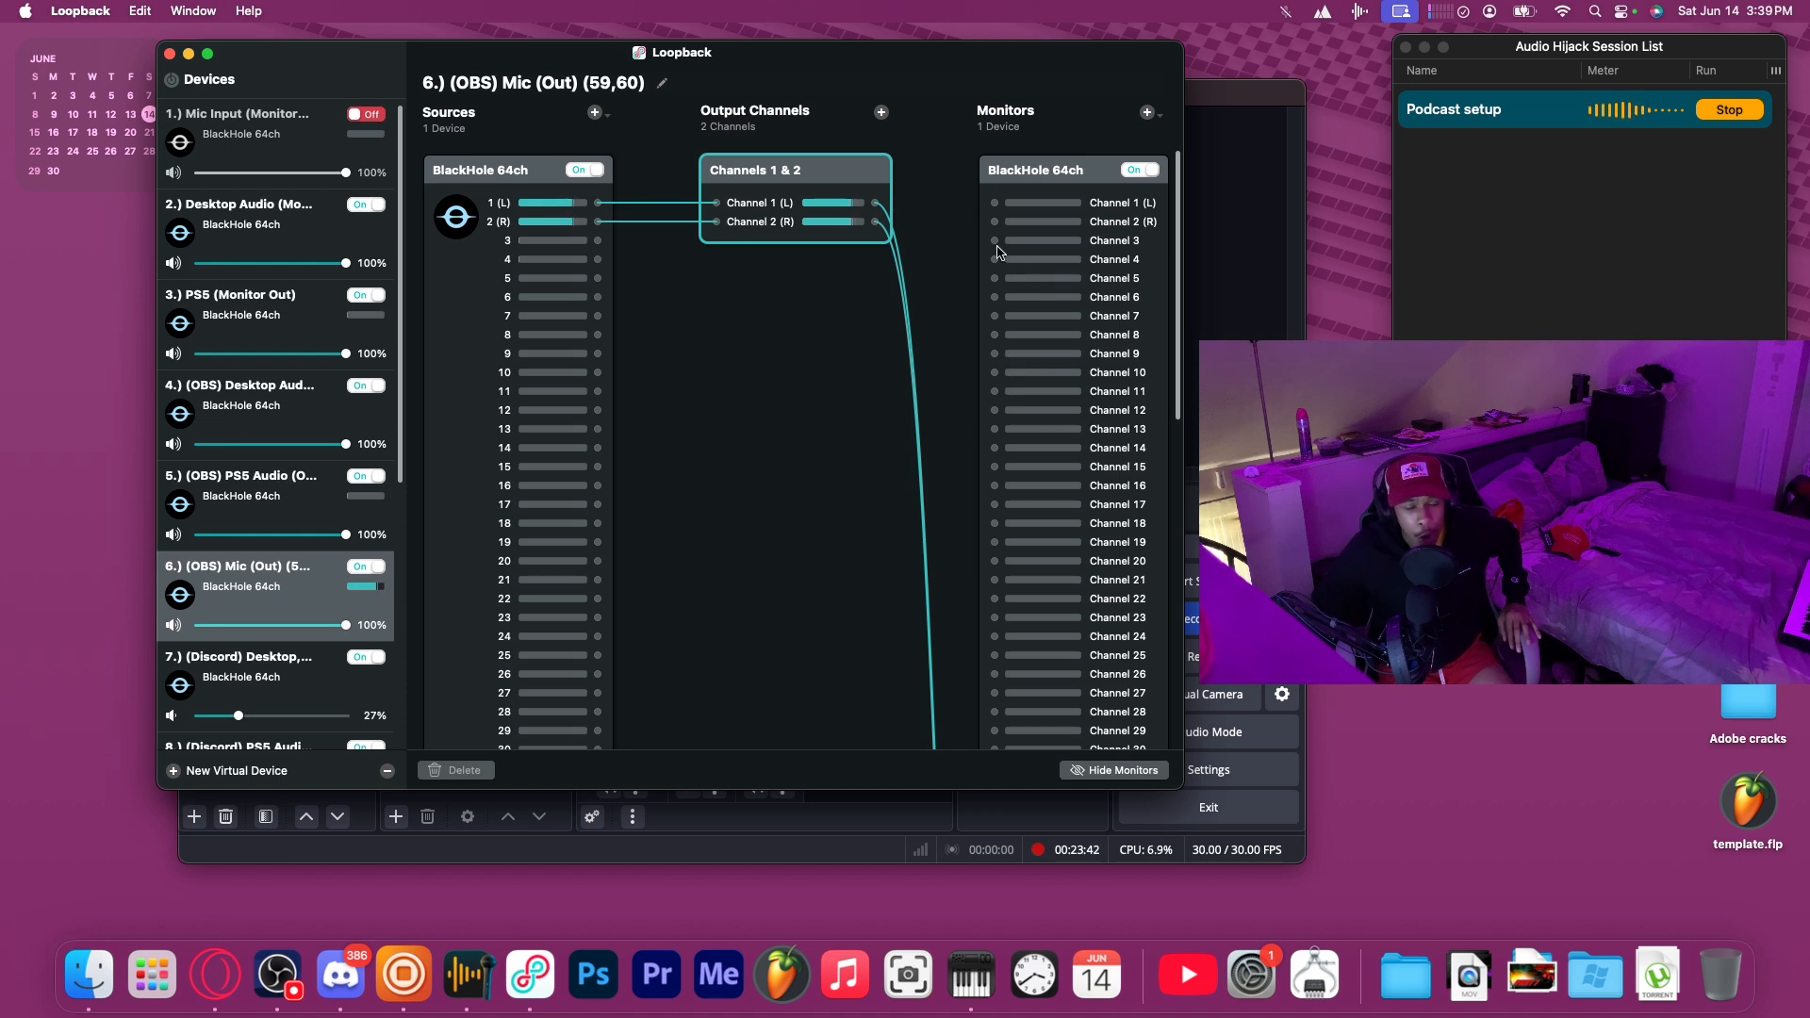
{"action": "scroll", "coordinate": [1109, 396], "scroll_direction": "down", "scroll_amount": 1}
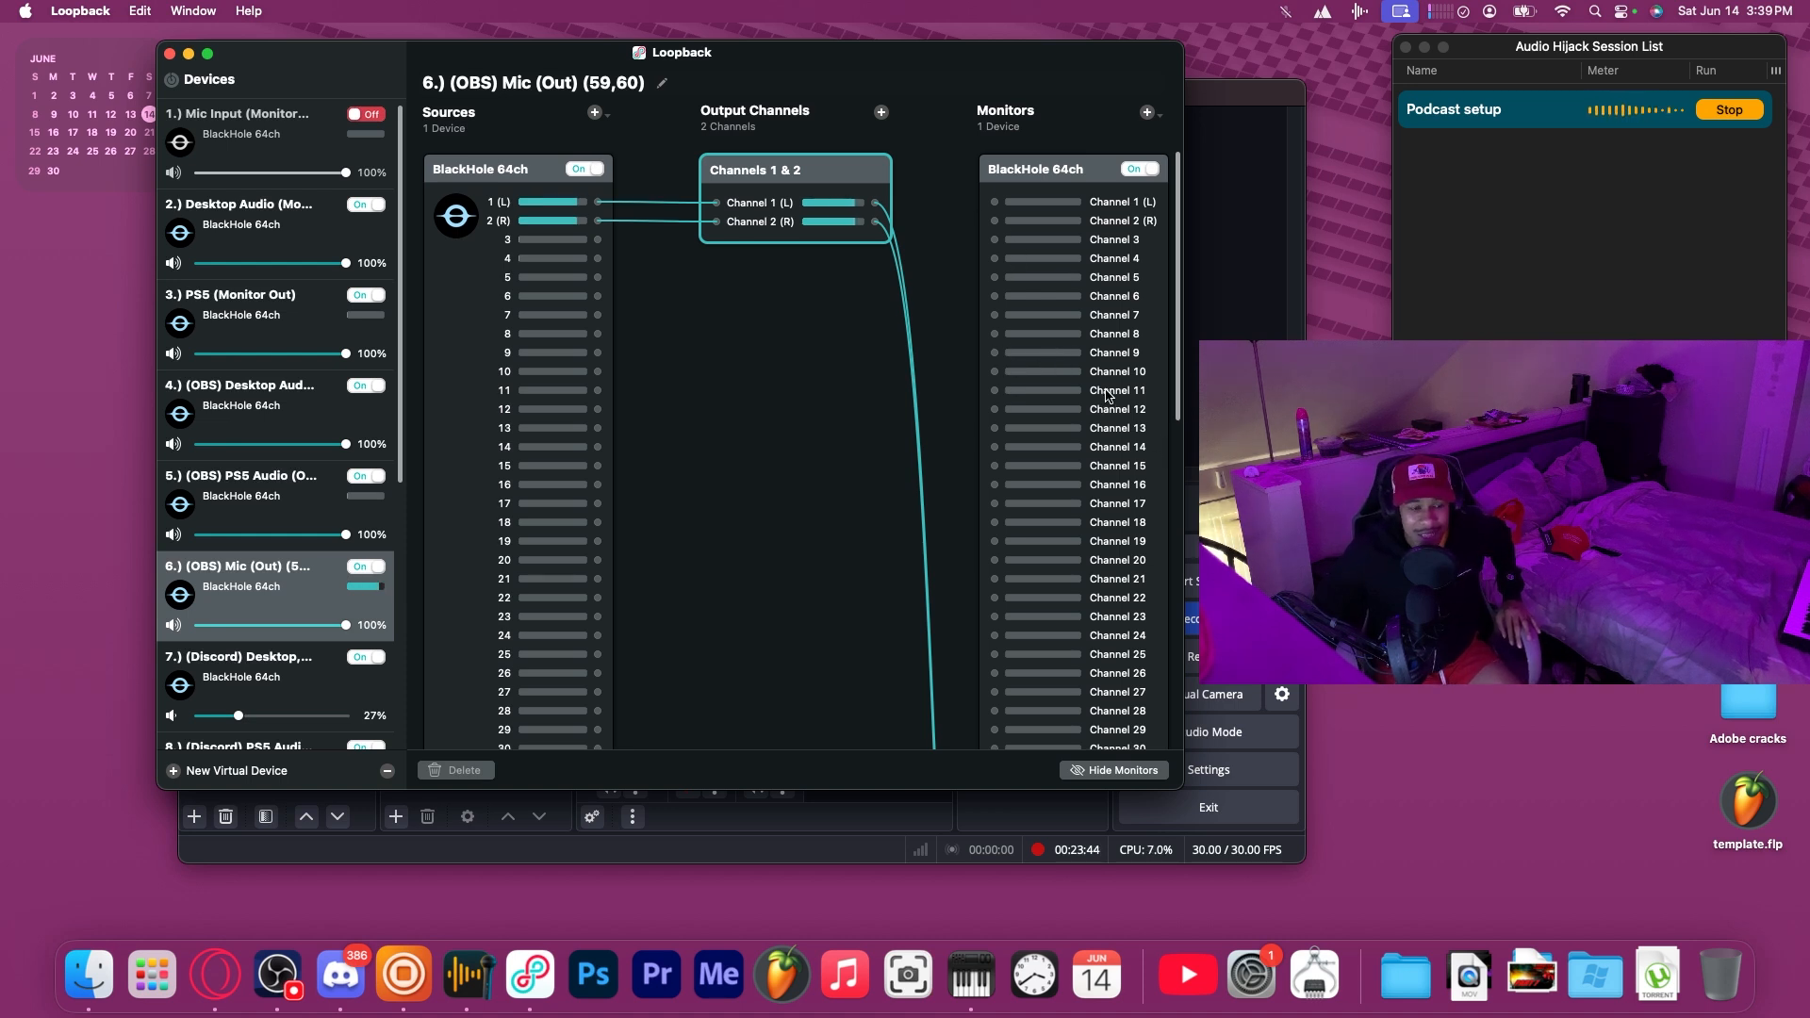
{"action": "scroll", "coordinate": [1108, 395], "scroll_direction": "down", "scroll_amount": 10}
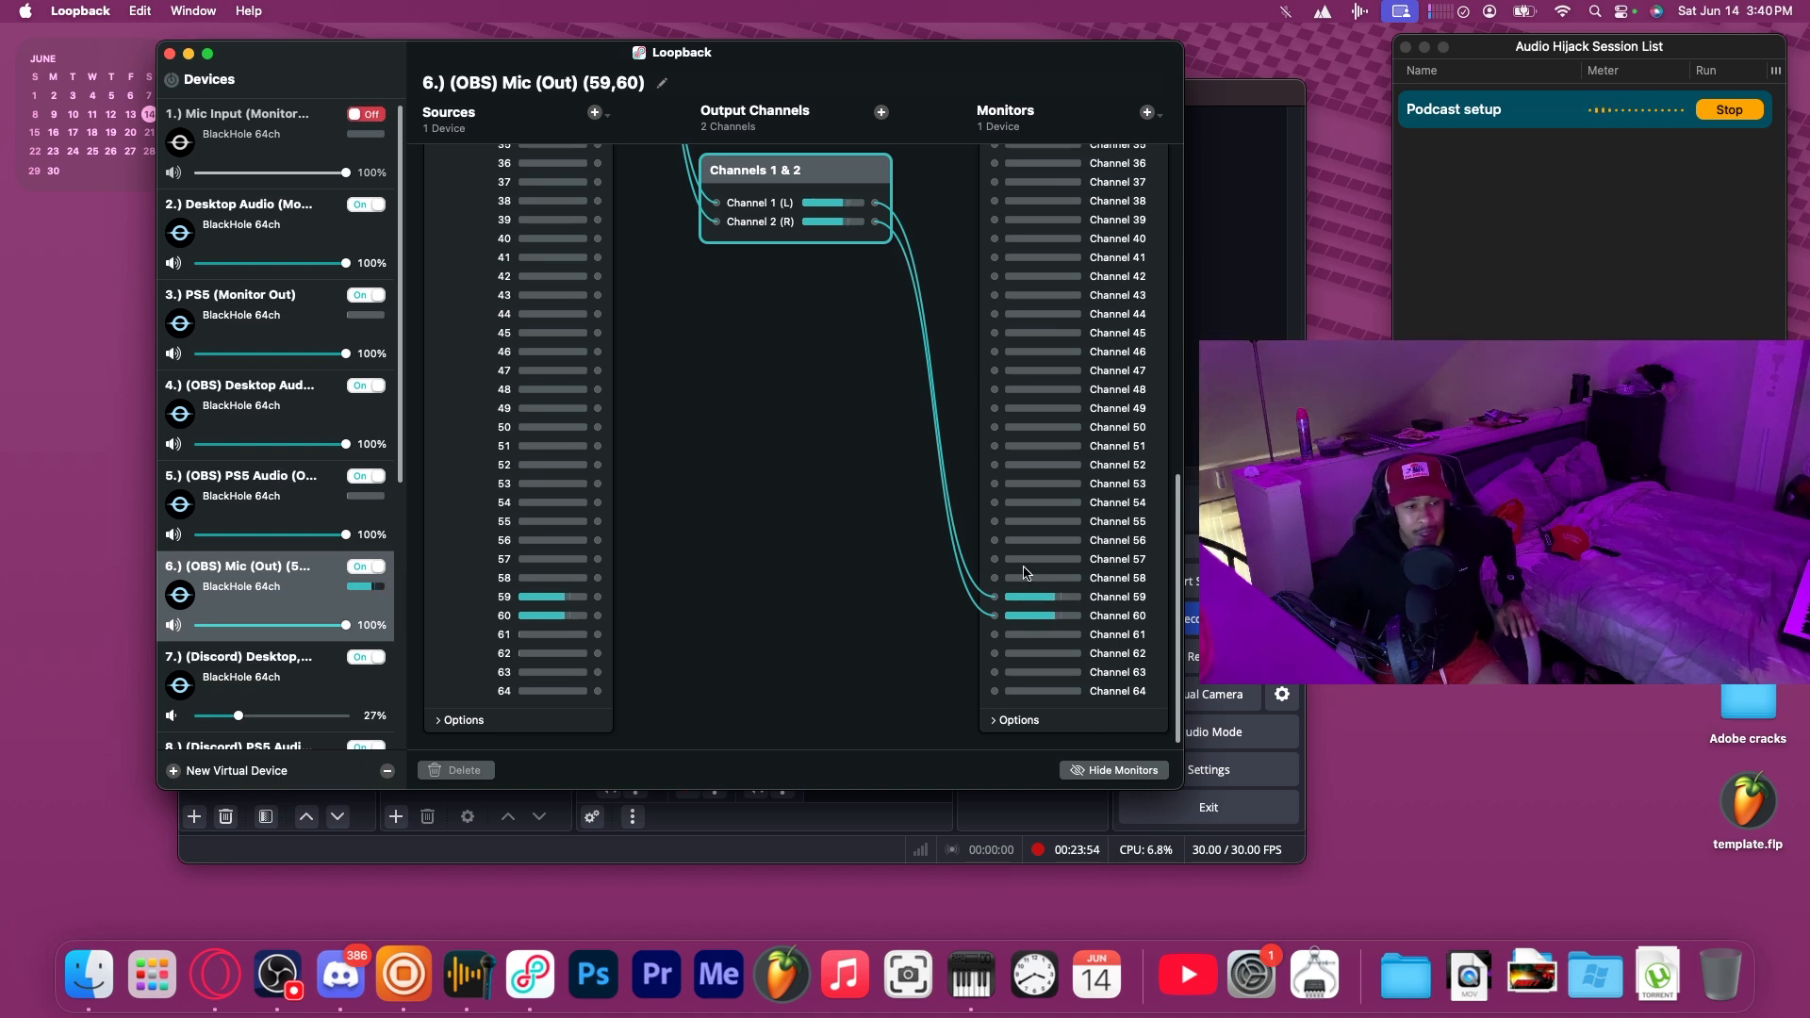
{"action": "scroll", "coordinate": [1025, 572], "scroll_direction": "up", "scroll_amount": 10}
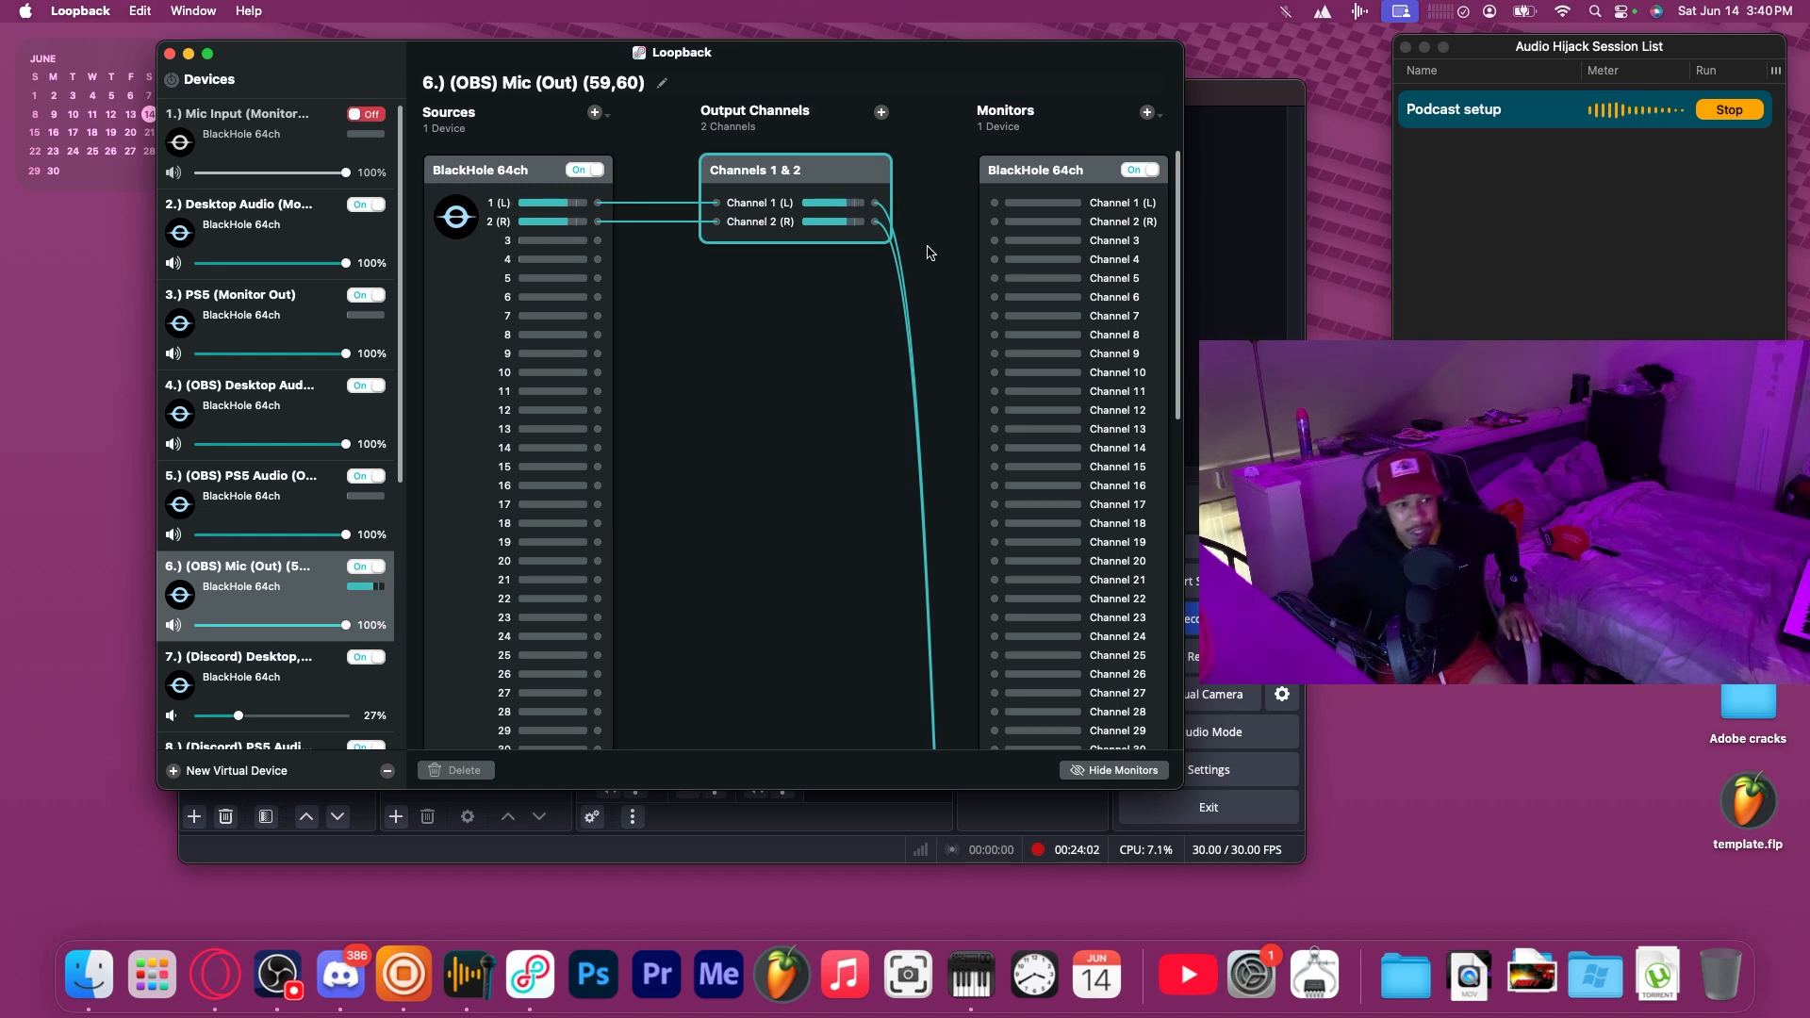
{"action": "scroll", "coordinate": [930, 252], "scroll_direction": "down", "scroll_amount": 10}
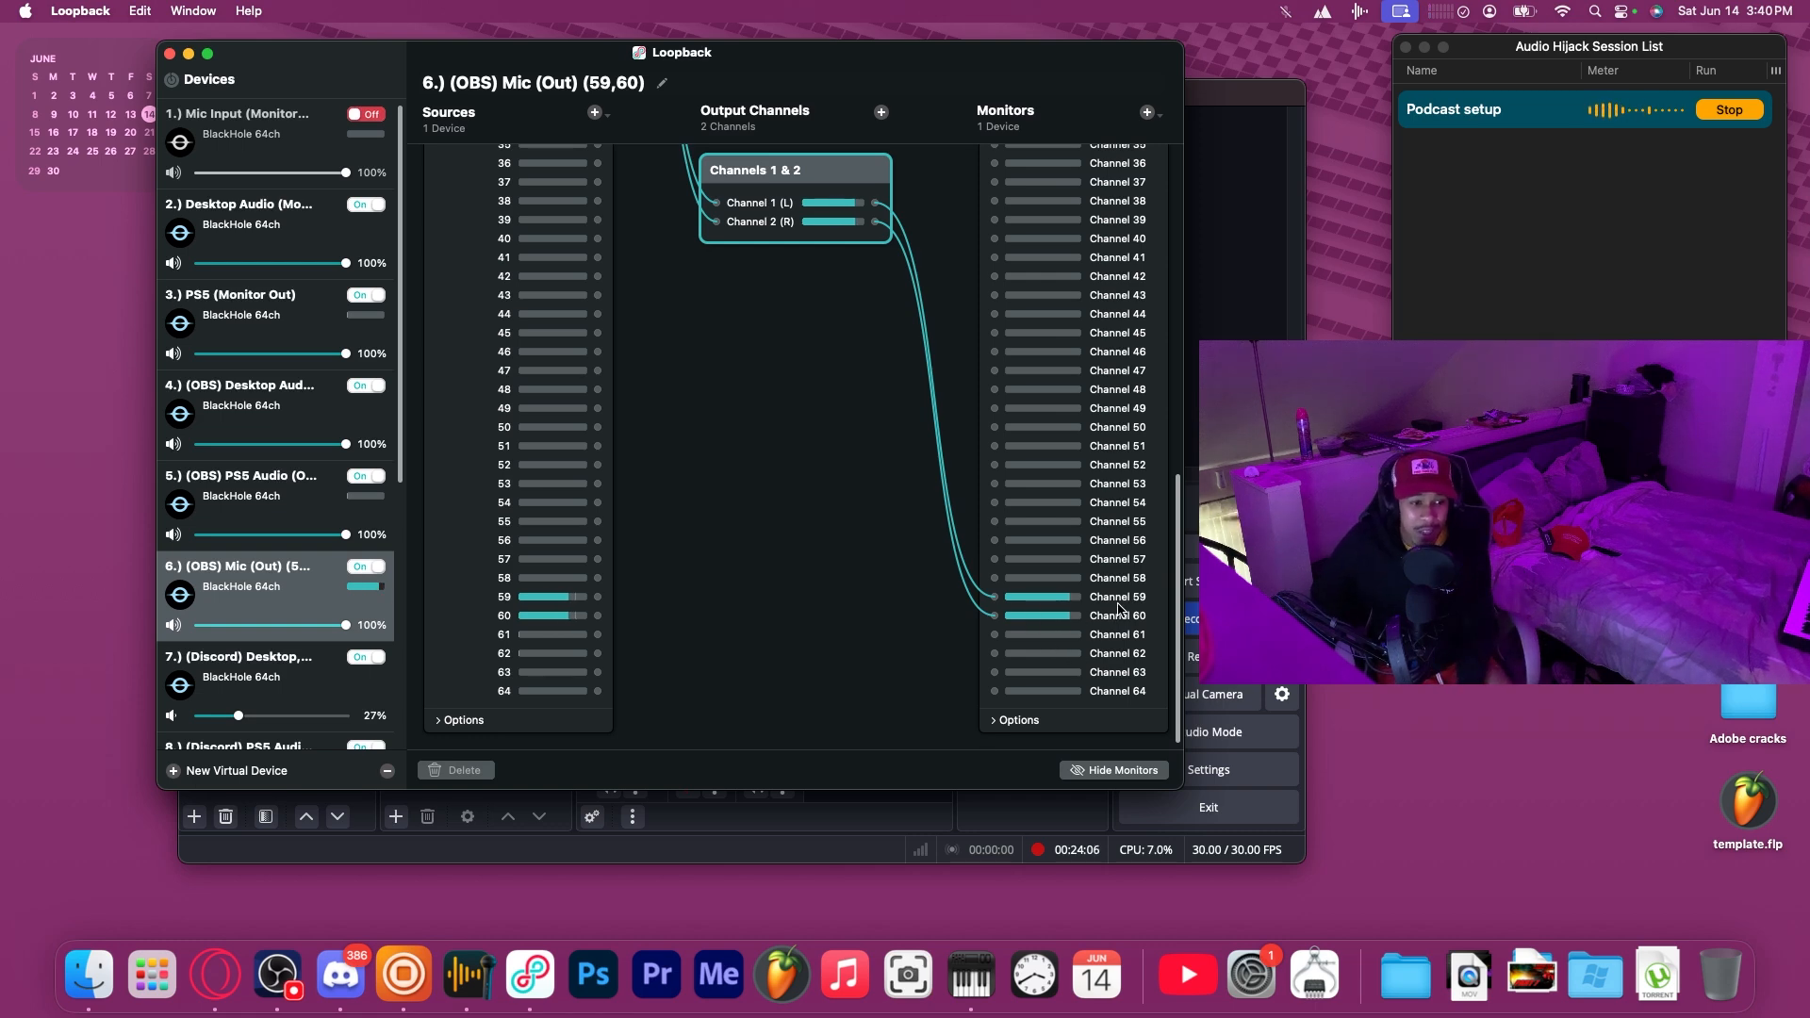
Switch to OBS, open the Mic 1 source's properties and look at the source types offered, including Audio Input Capture.
{"action": "left_click", "coordinate": [923, 813]}
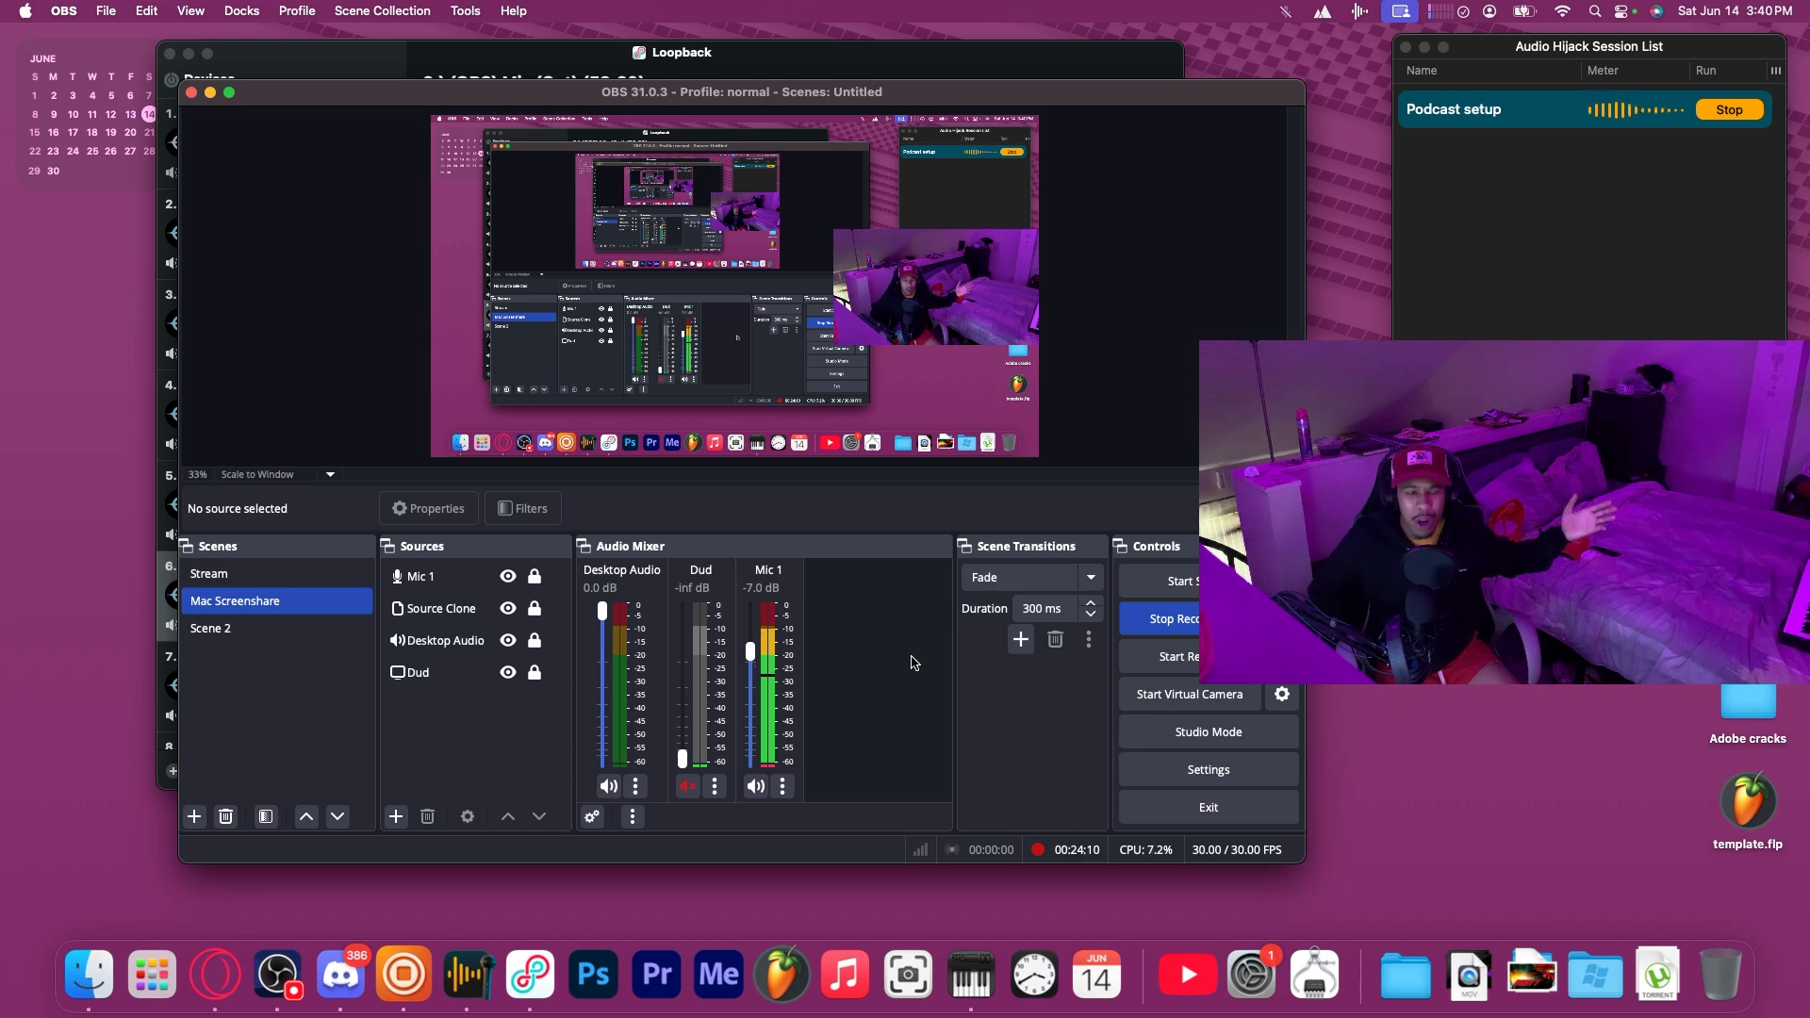
{"action": "left_click", "coordinate": [782, 785]}
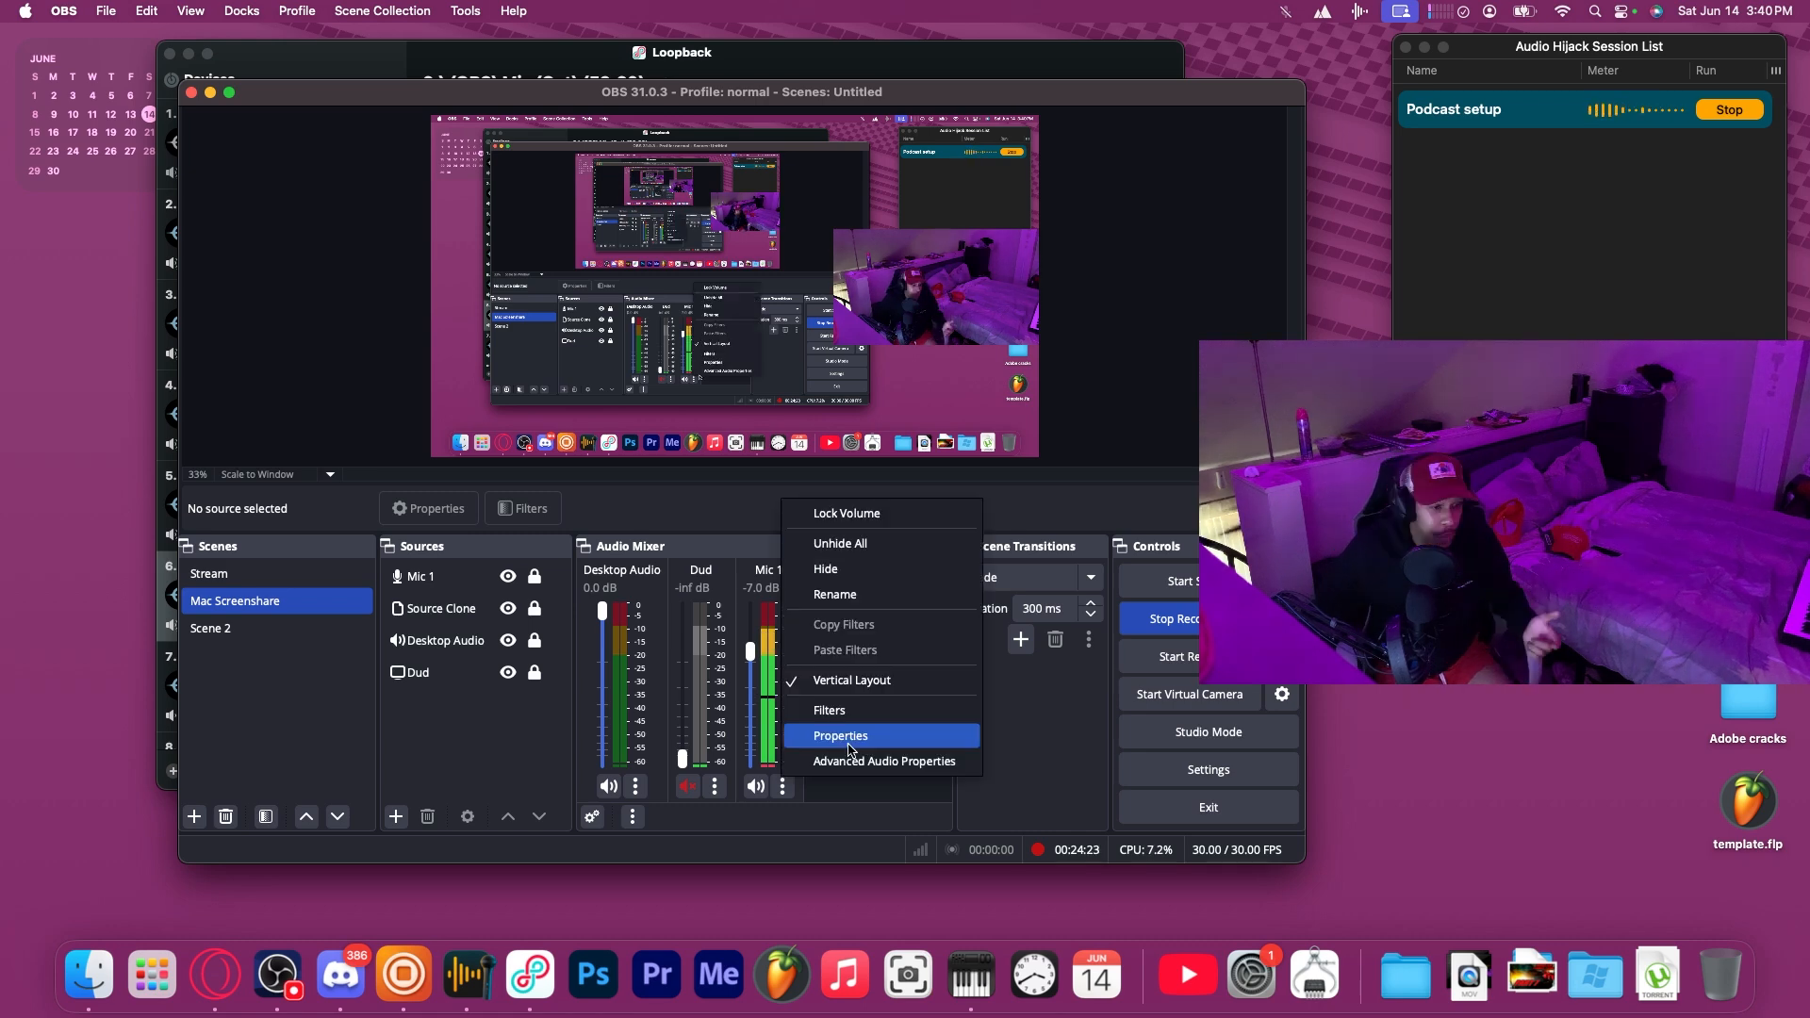
{"action": "left_click", "coordinate": [868, 745]}
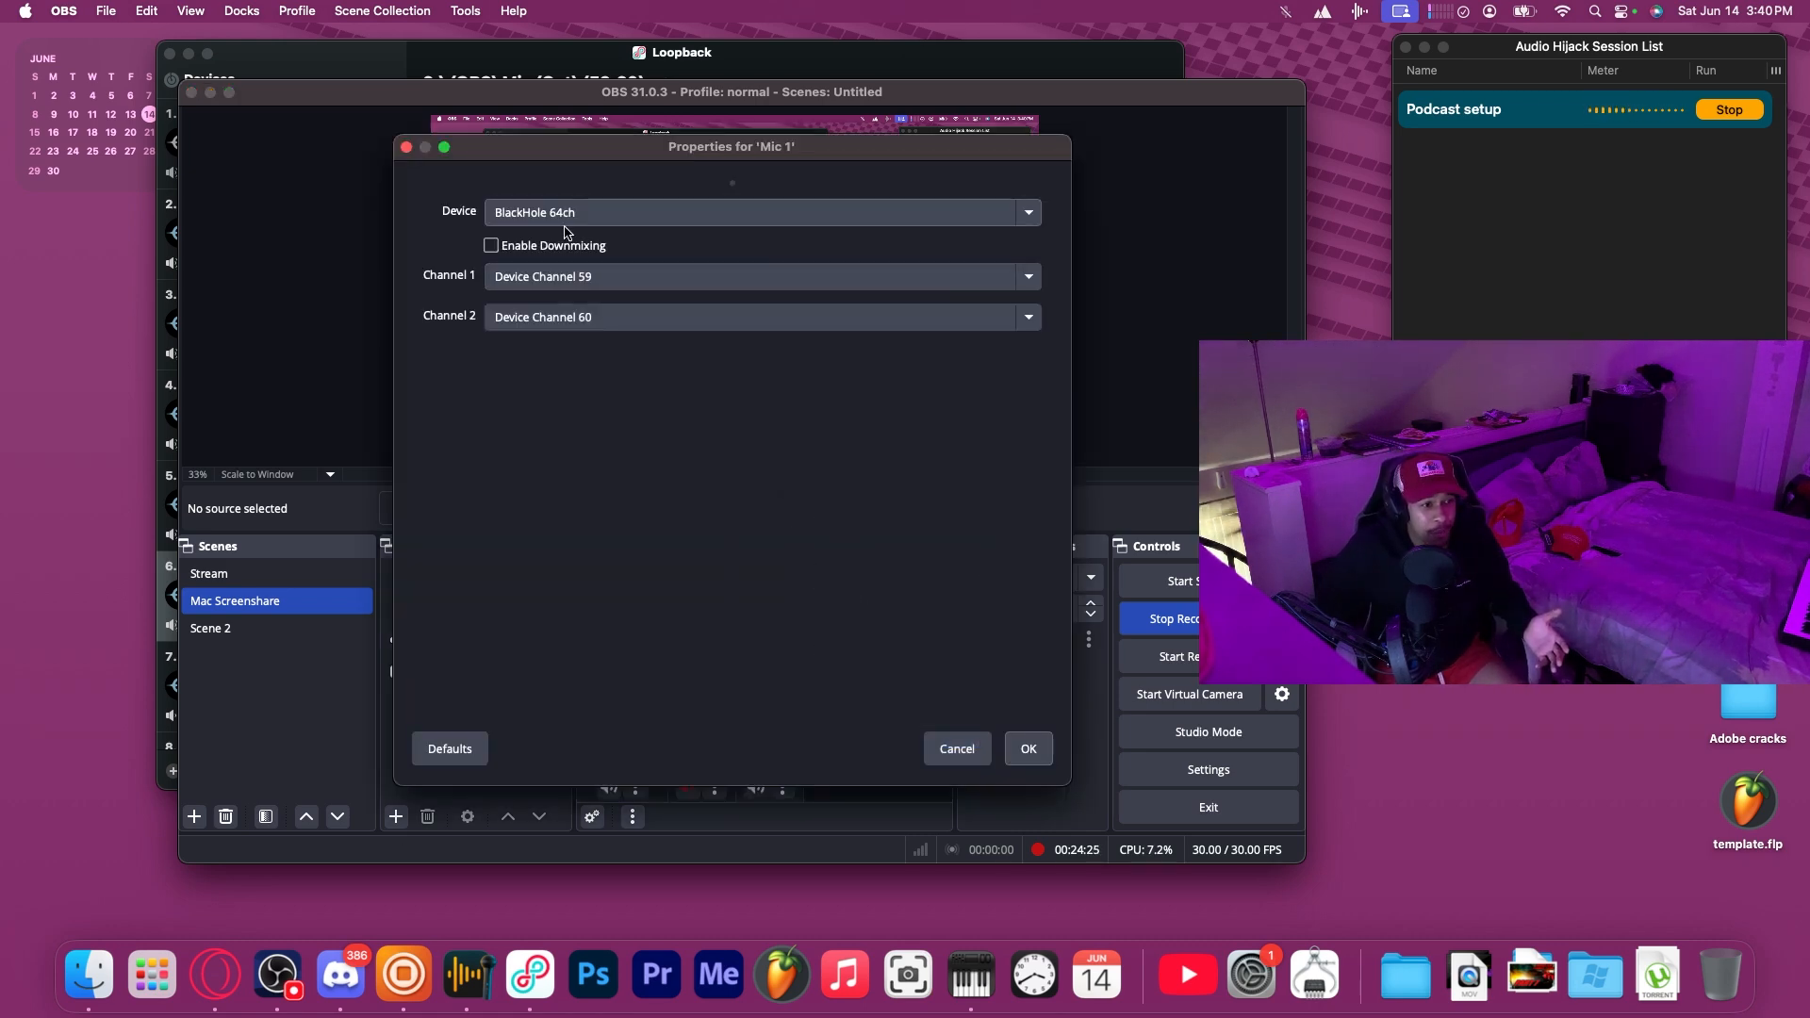
{"action": "left_click", "coordinate": [396, 818]}
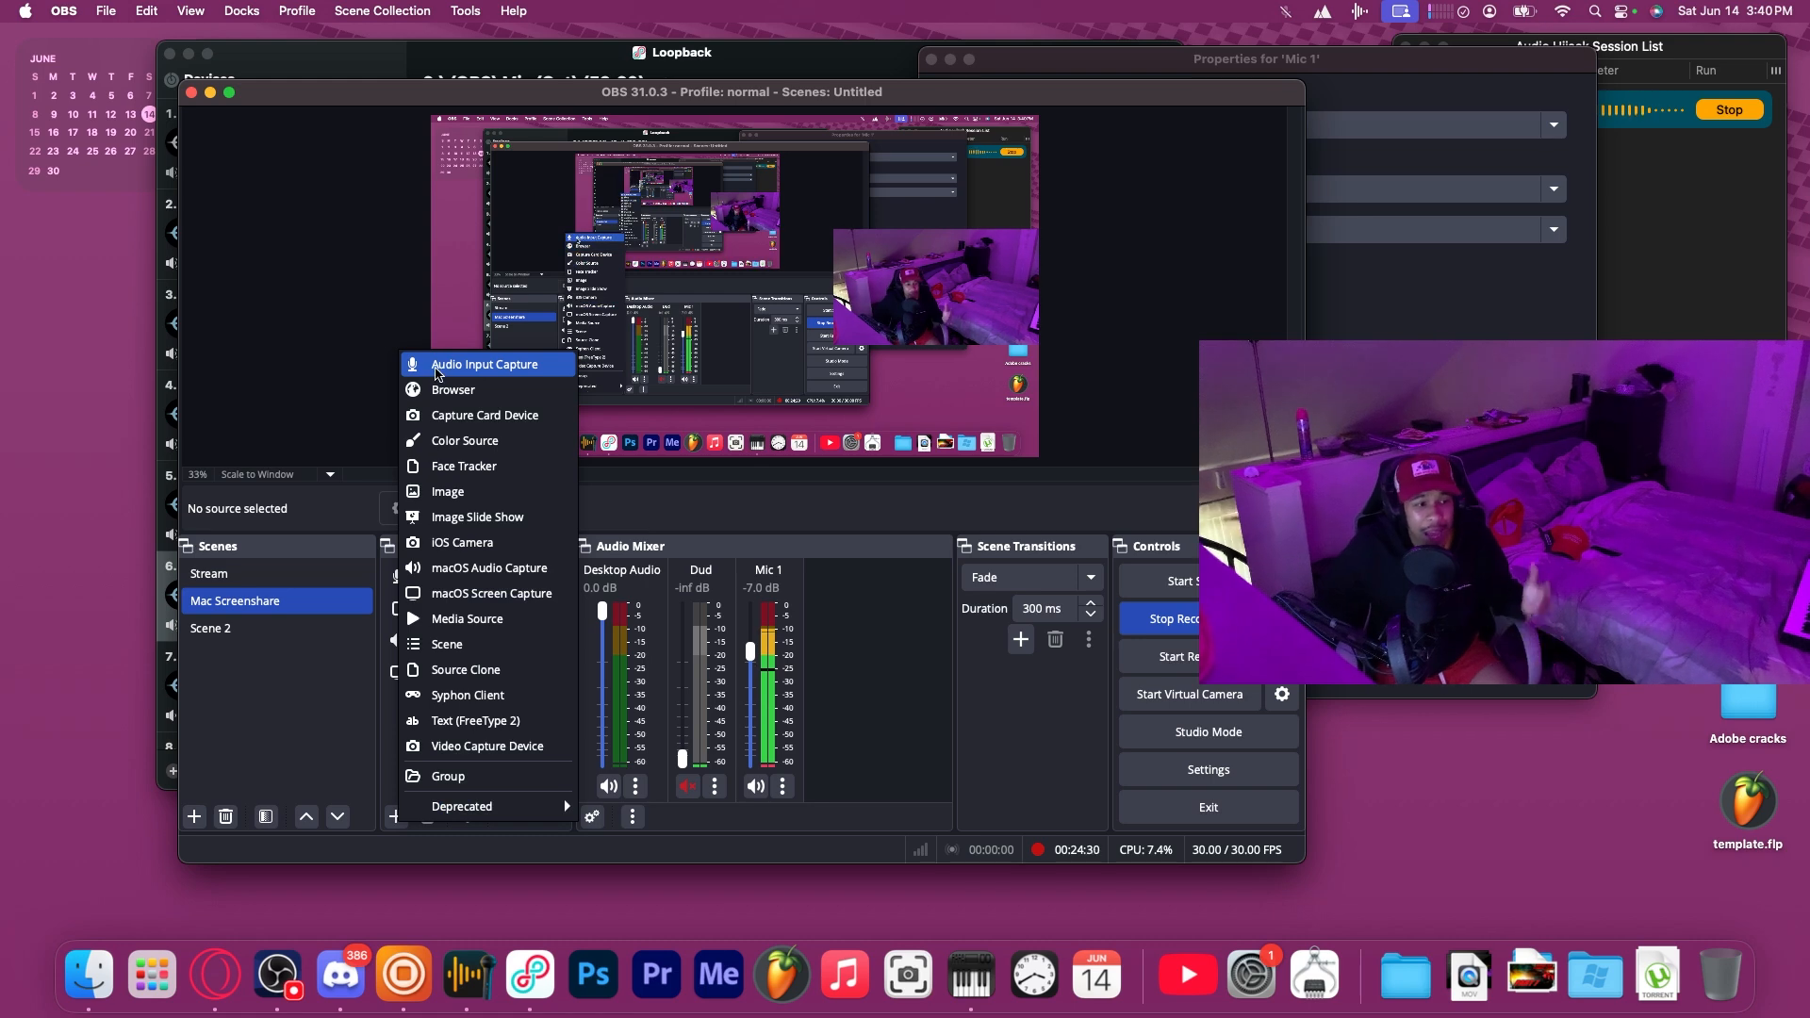
{"action": "left_click", "coordinate": [1291, 66]}
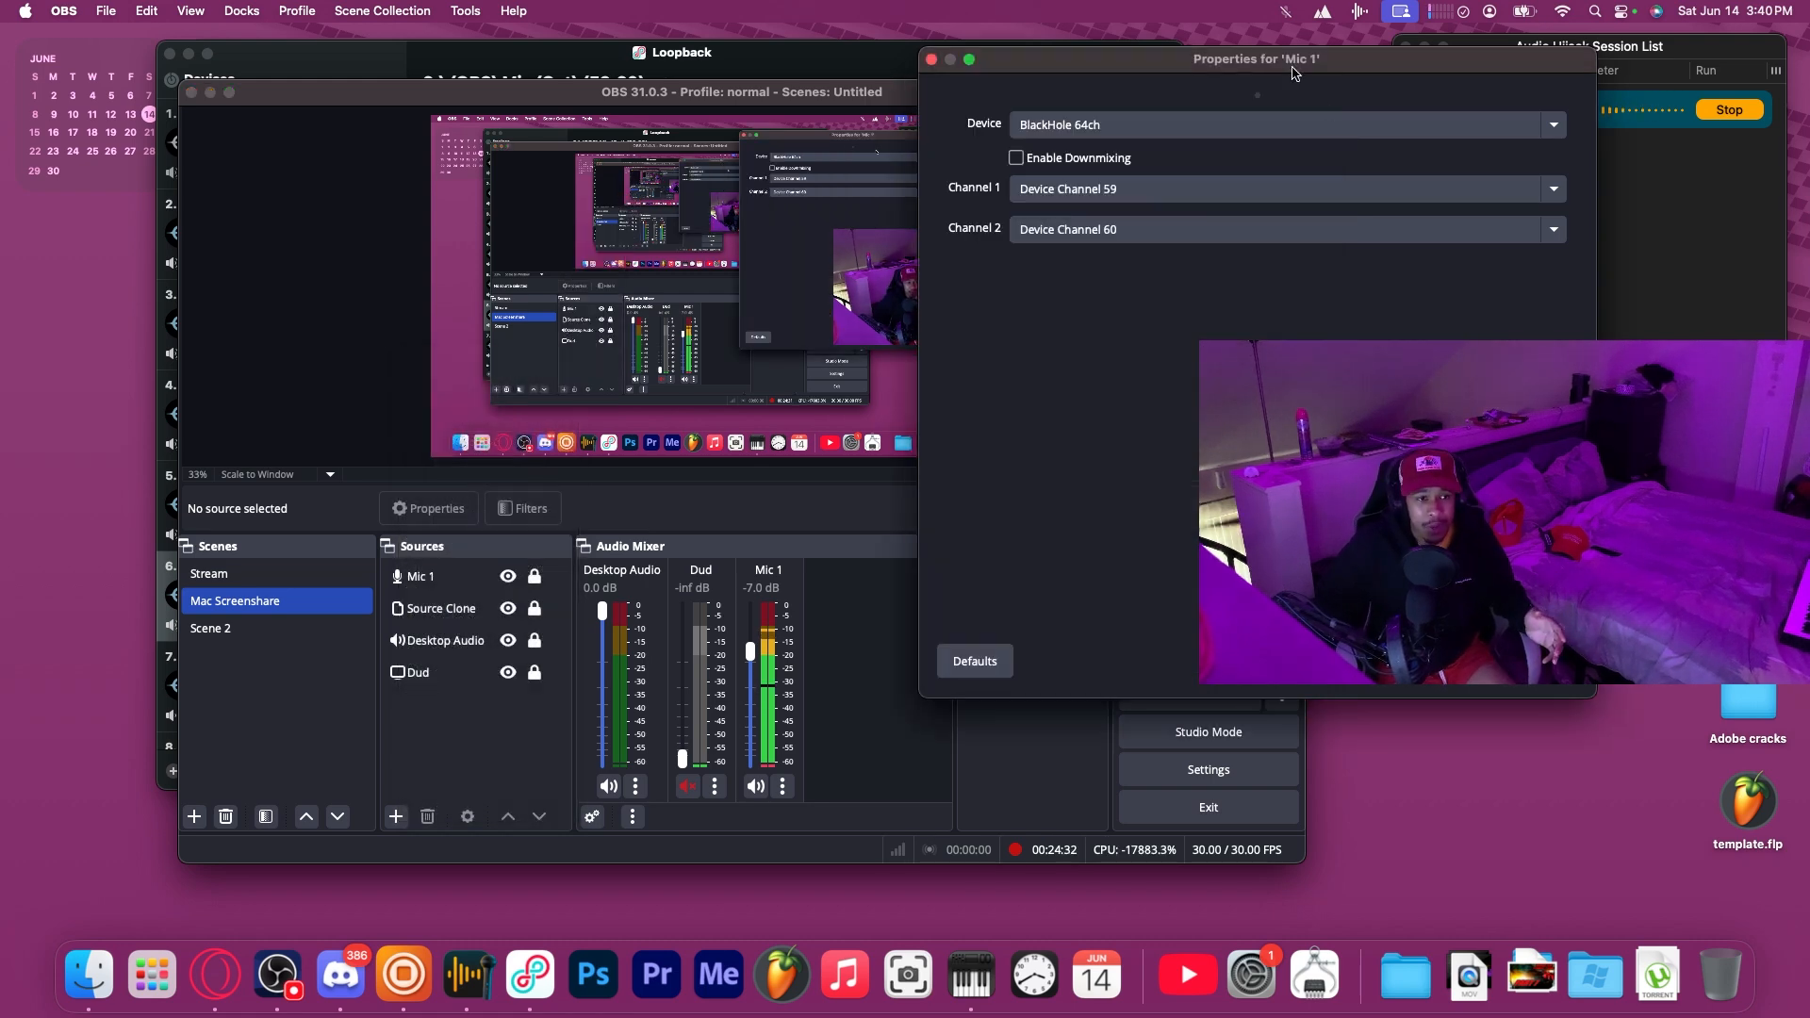
Move the Mic 1 properties window aside and examine its device list, keeping BlackHole 64ch selected.
{"action": "left_click_drag", "start_coordinate": [1292, 66], "coordinate": [1014, 119]}
{"action": "left_click", "coordinate": [834, 178]}
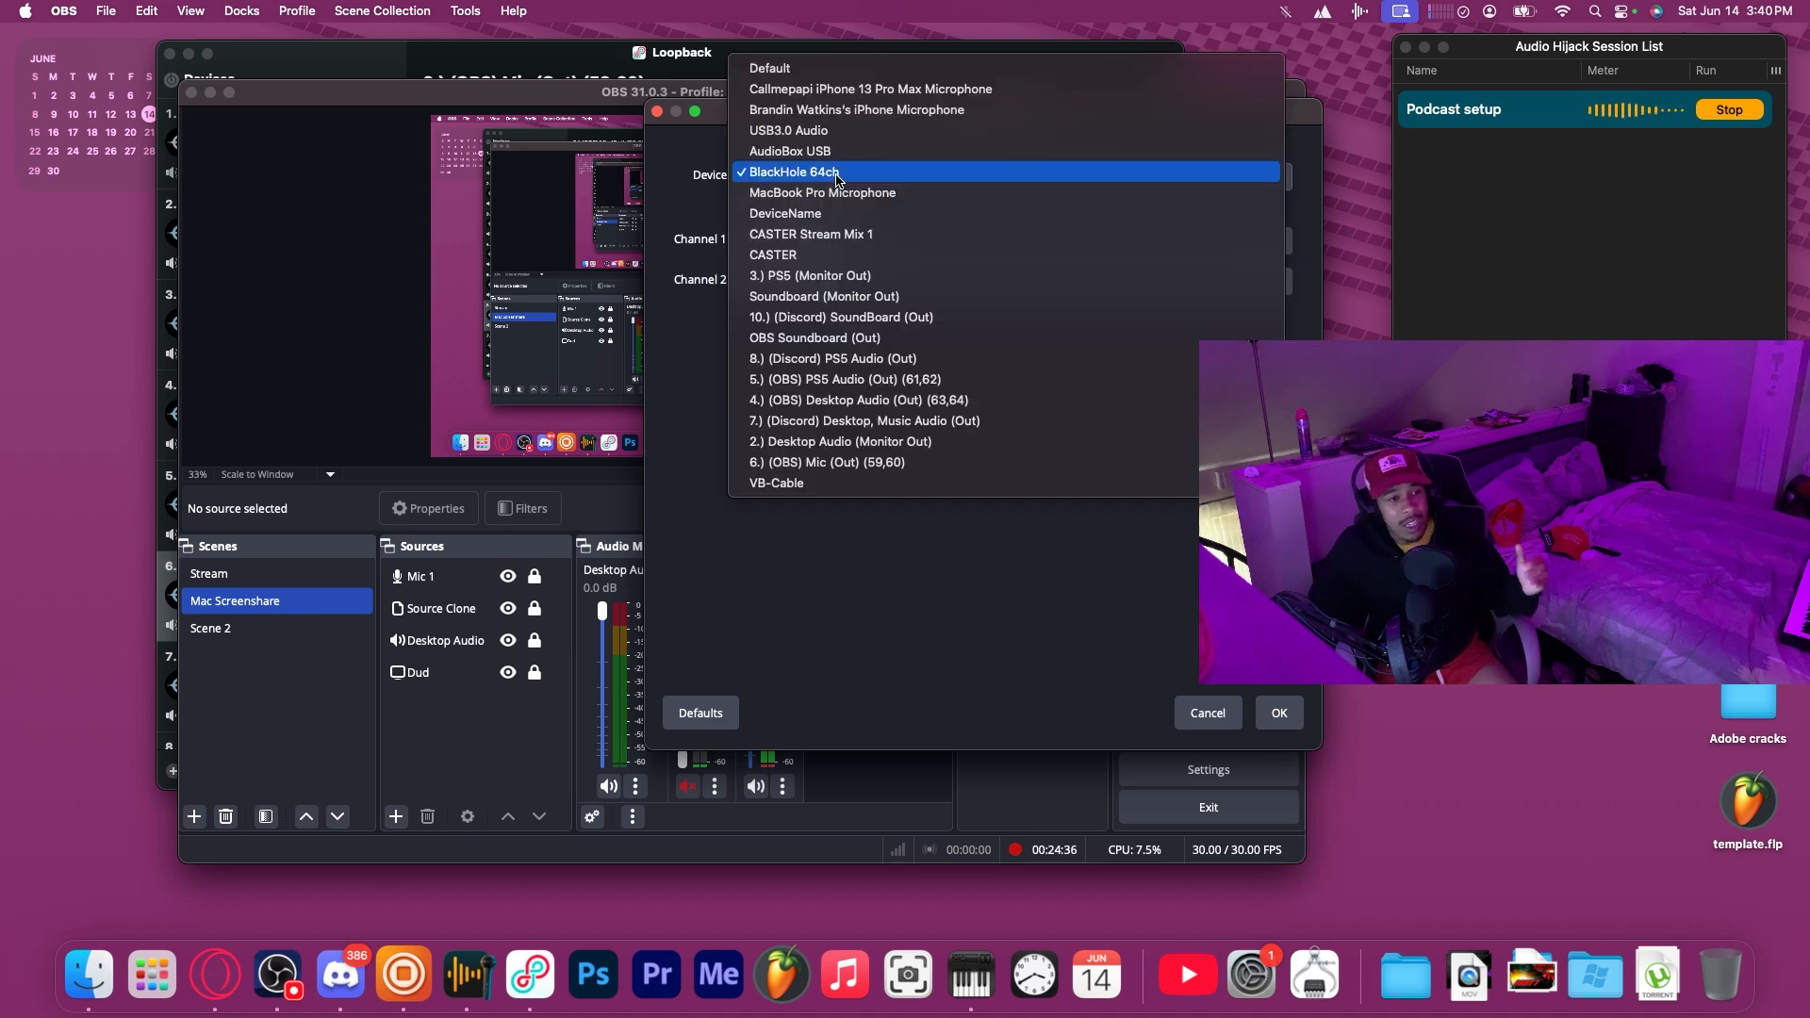
{"action": "left_click", "coordinate": [709, 195]}
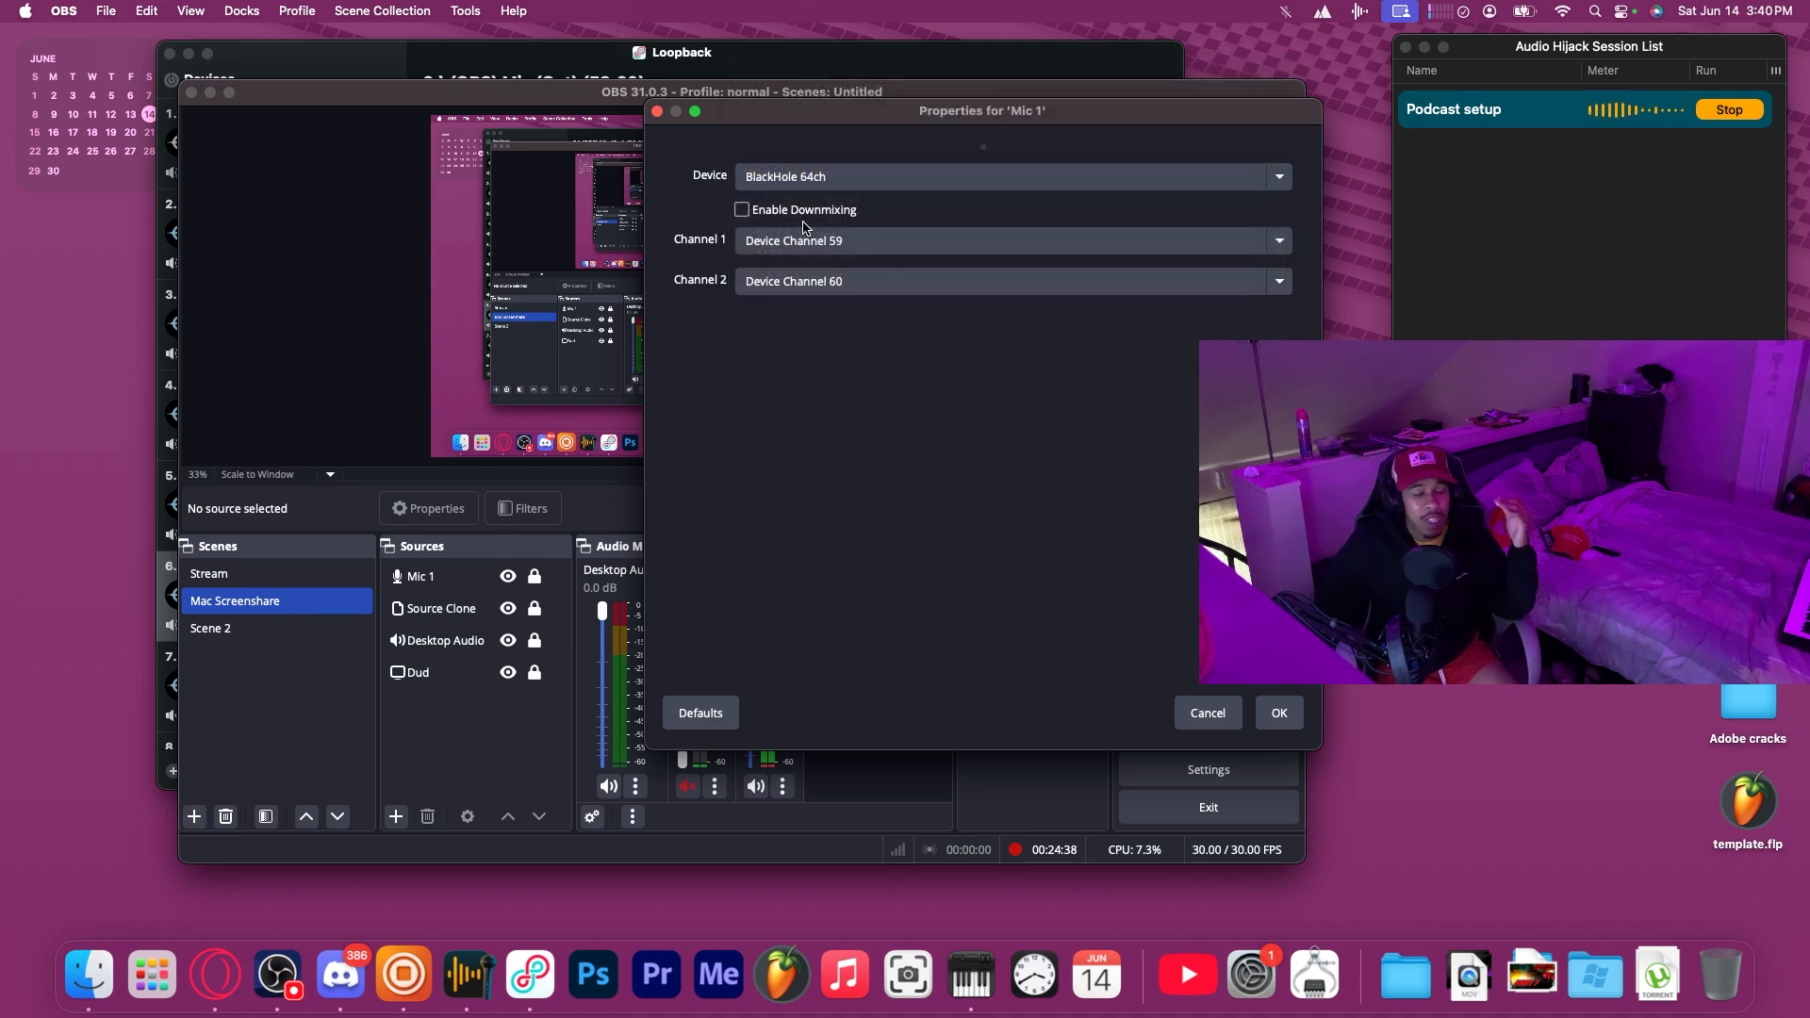
Toggle Enable Downmixing for Mic 1 on and back off to compare the channel options.
{"action": "left_click", "coordinate": [795, 214]}
{"action": "left_click", "coordinate": [793, 214]}
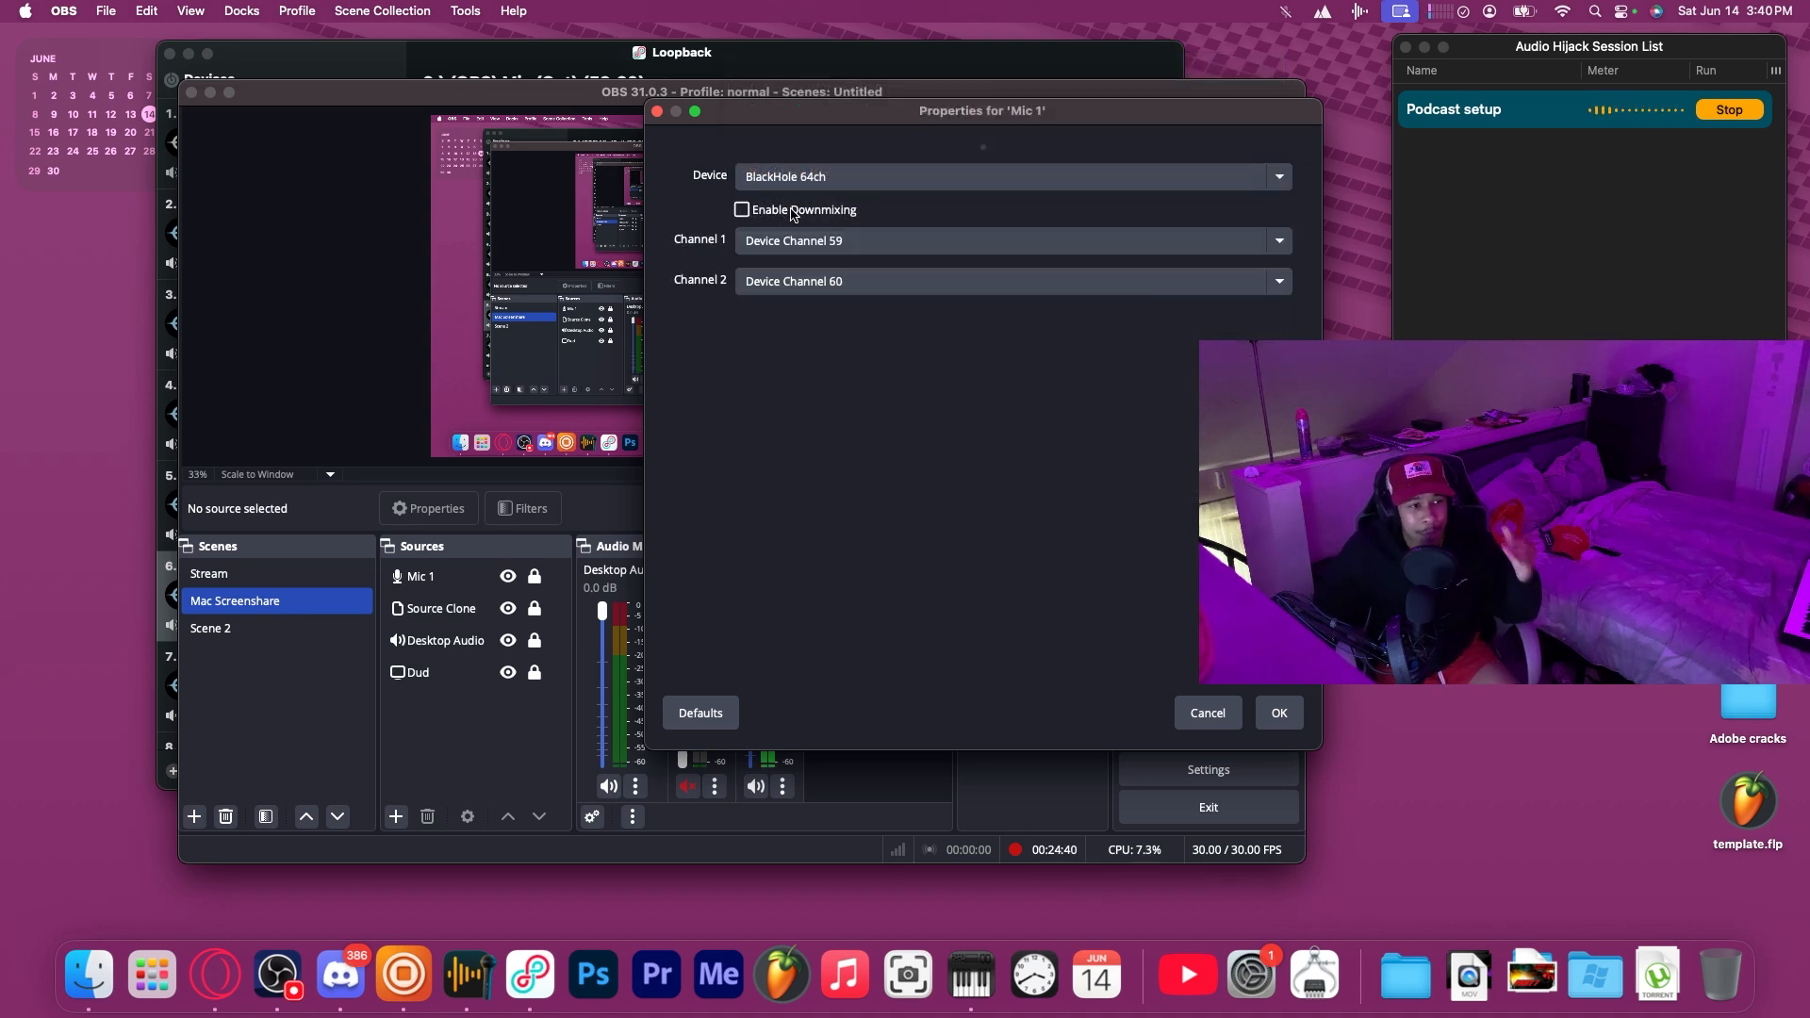
{"action": "left_click", "coordinate": [794, 214]}
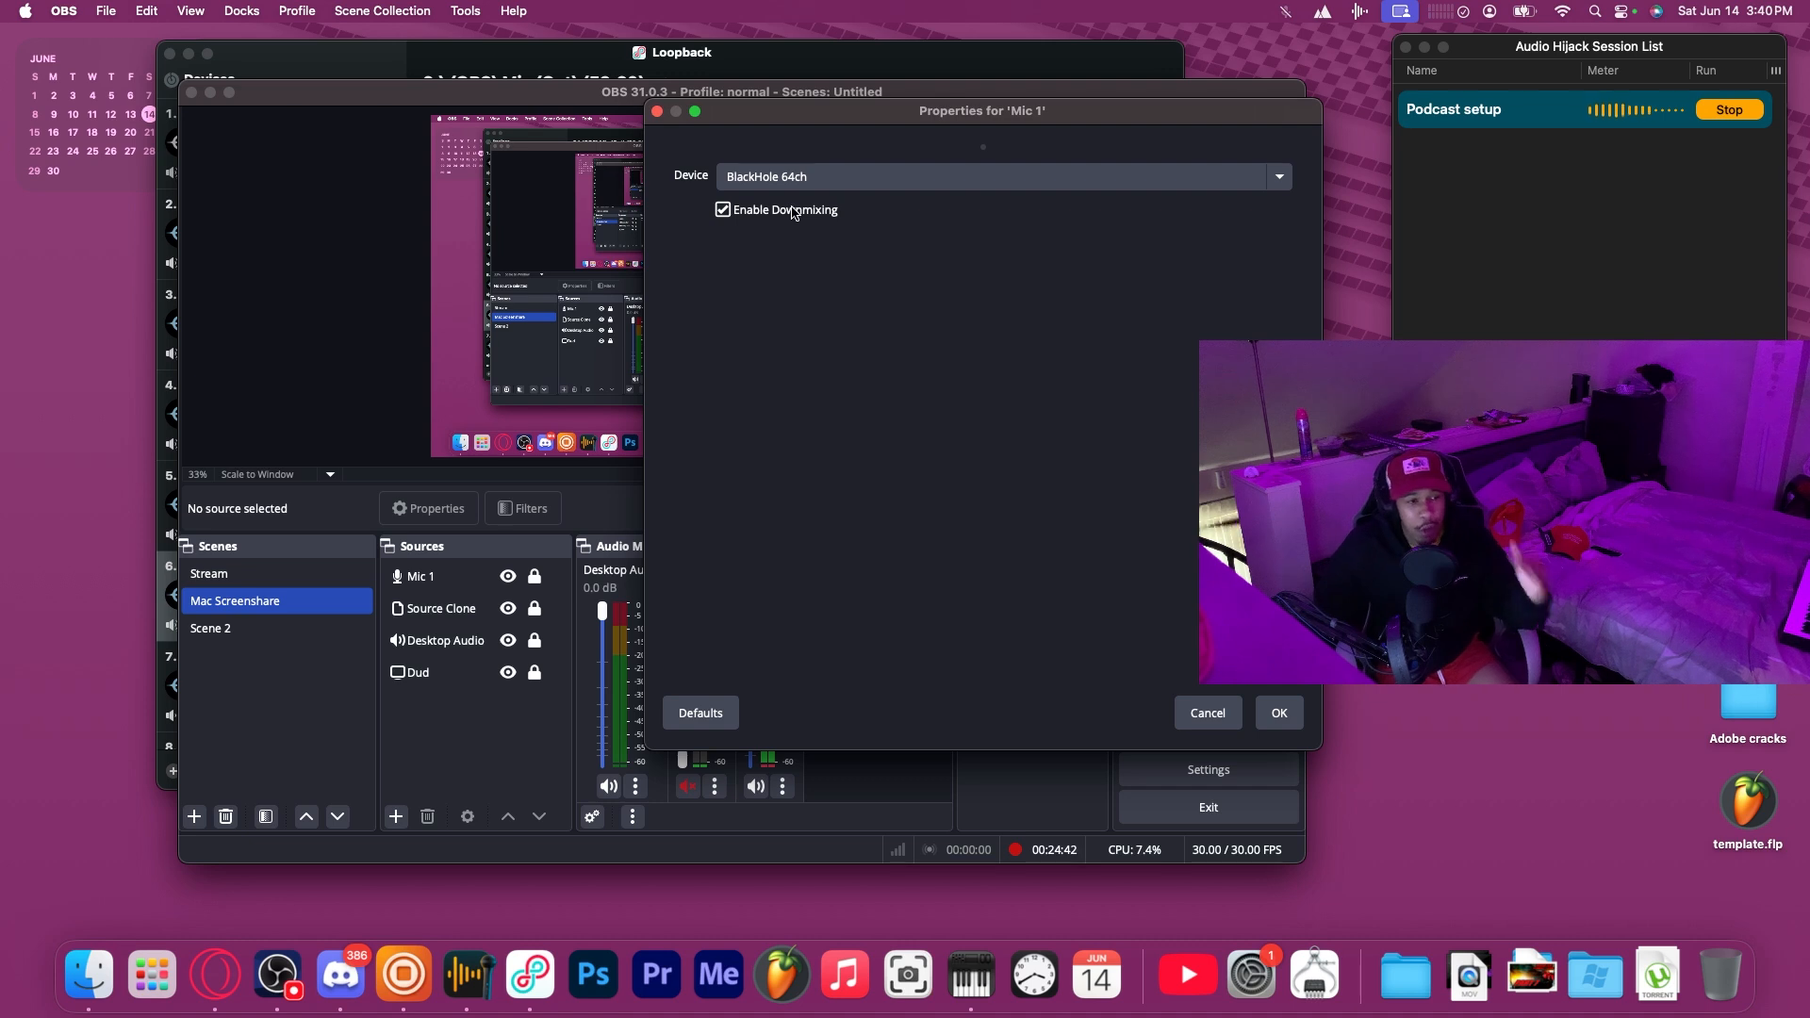
{"action": "left_click", "coordinate": [793, 213]}
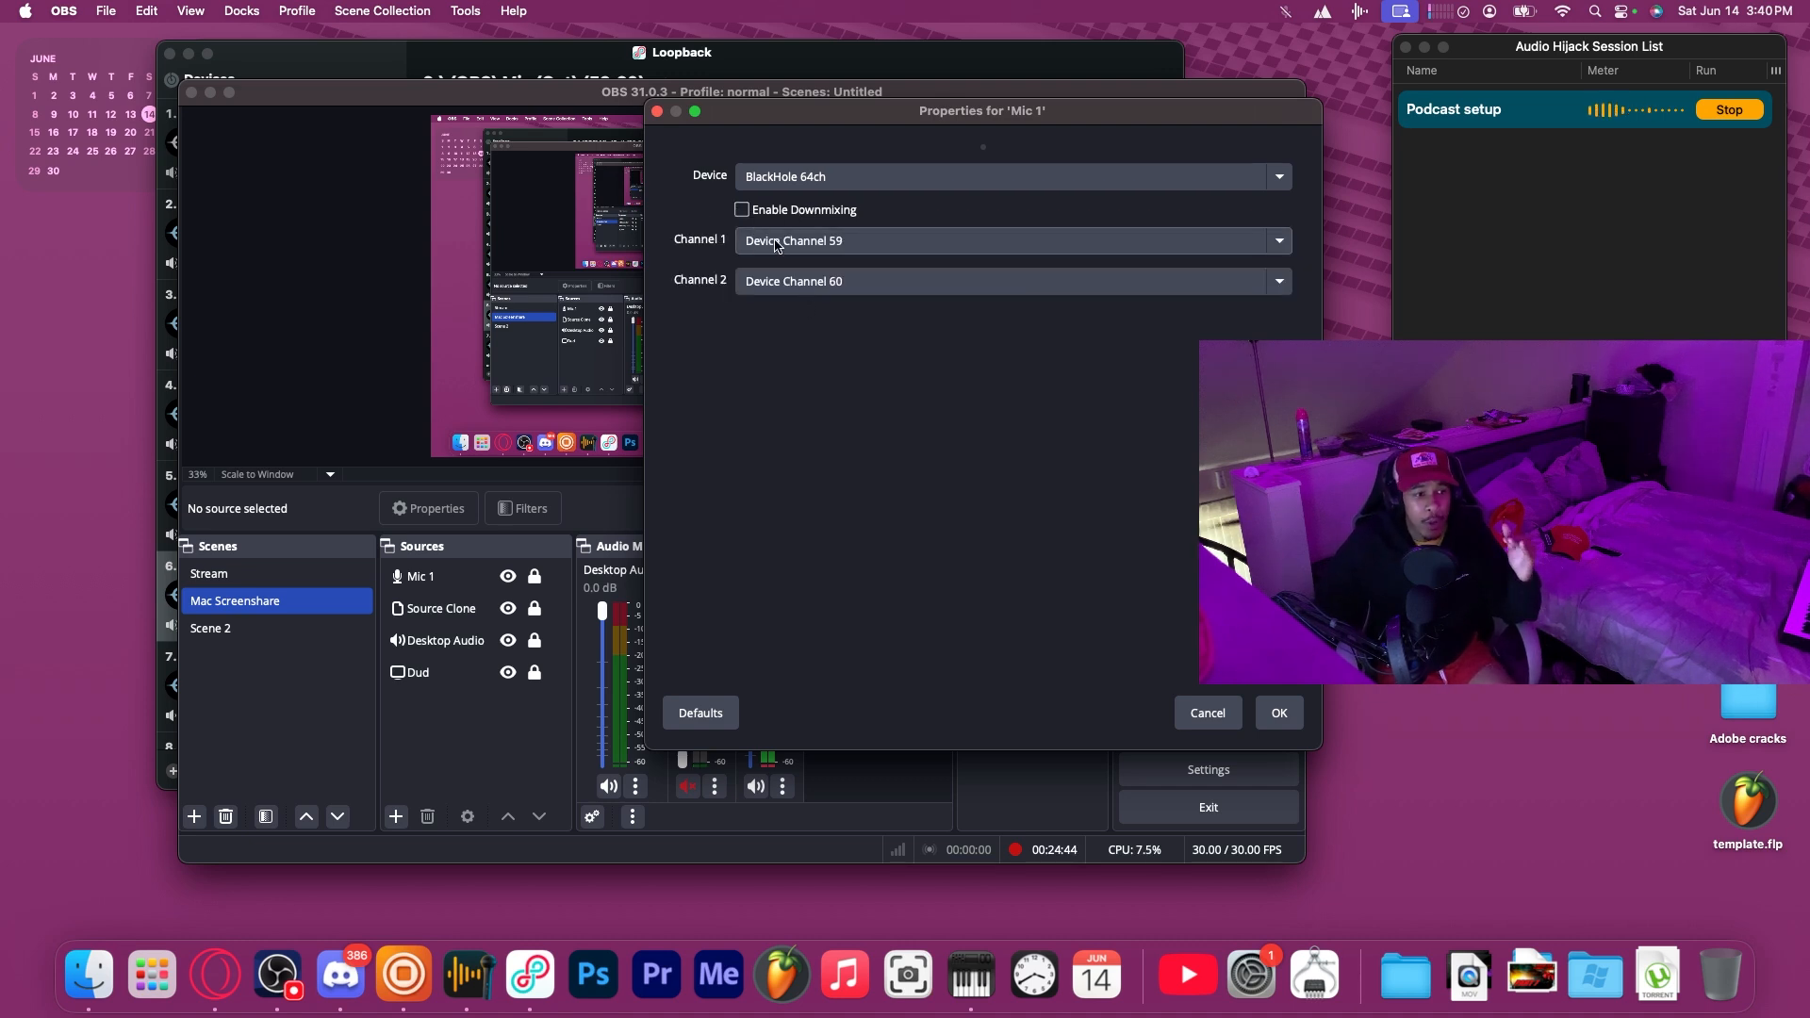
Check the channel list for Mic 1's Channel 1, keep Device Channel 59 and accept the properties.
{"action": "left_click", "coordinate": [781, 241]}
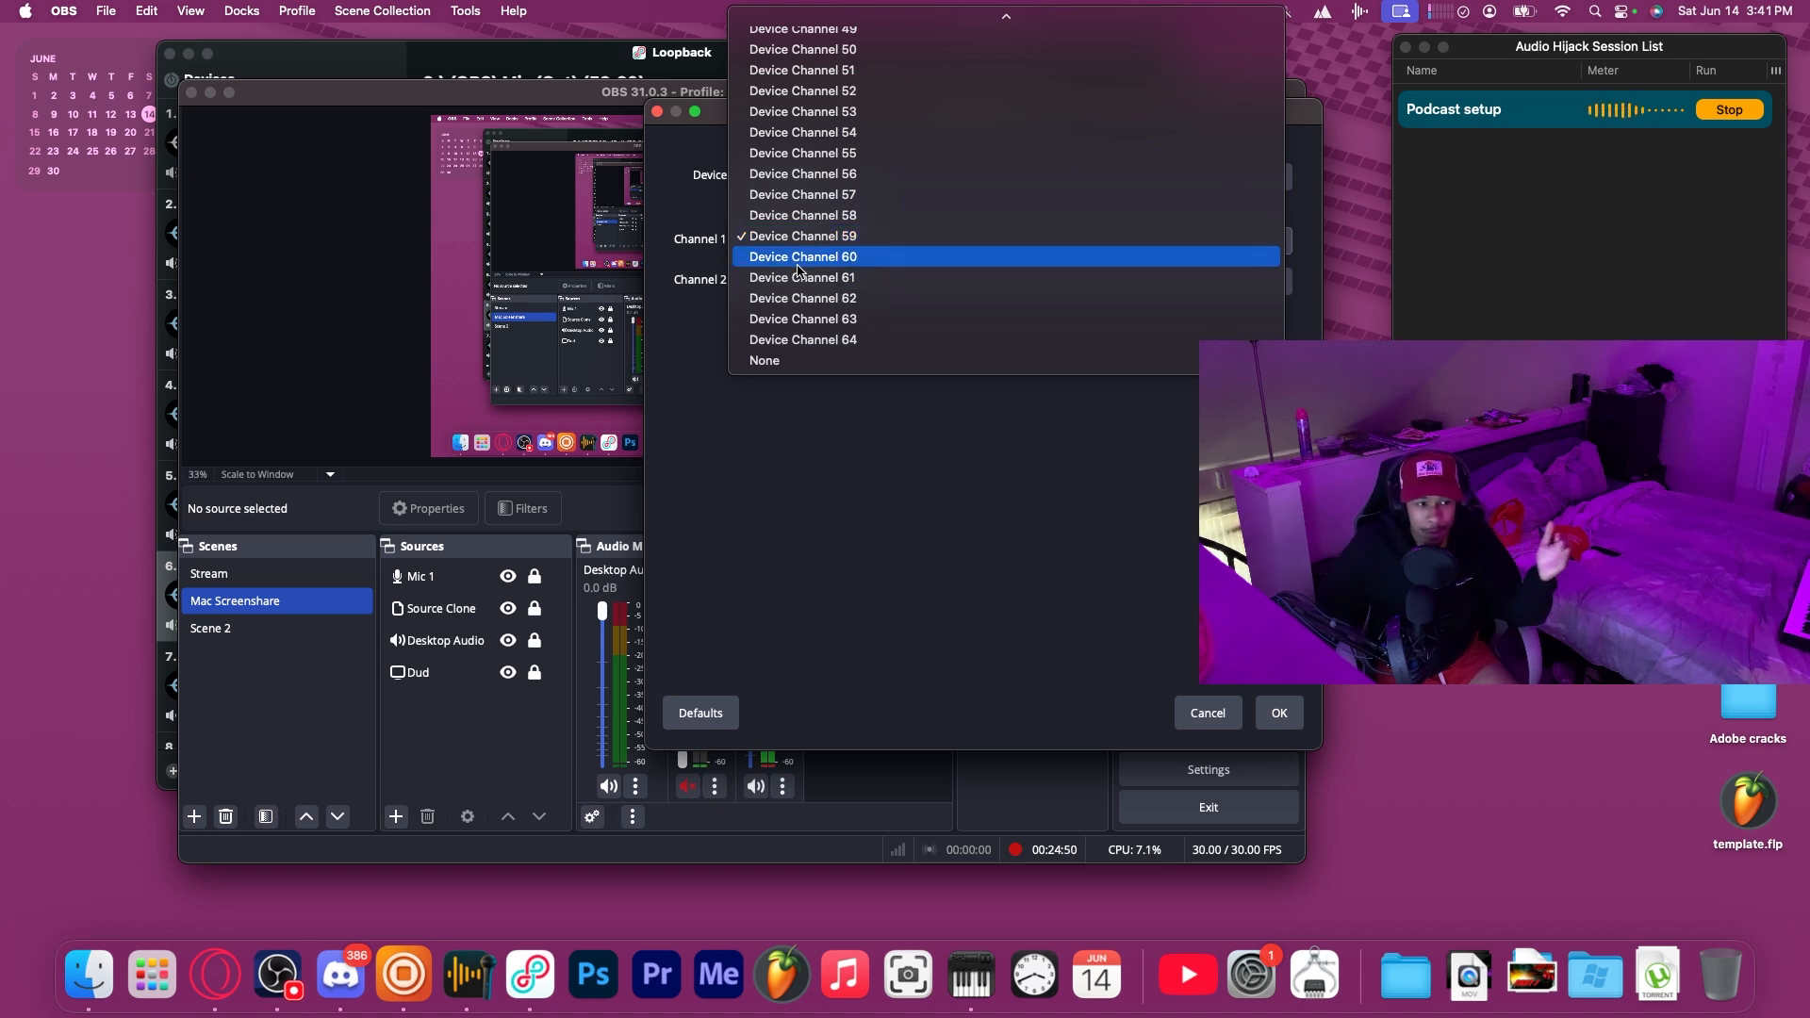
{"action": "left_click", "coordinate": [814, 256]}
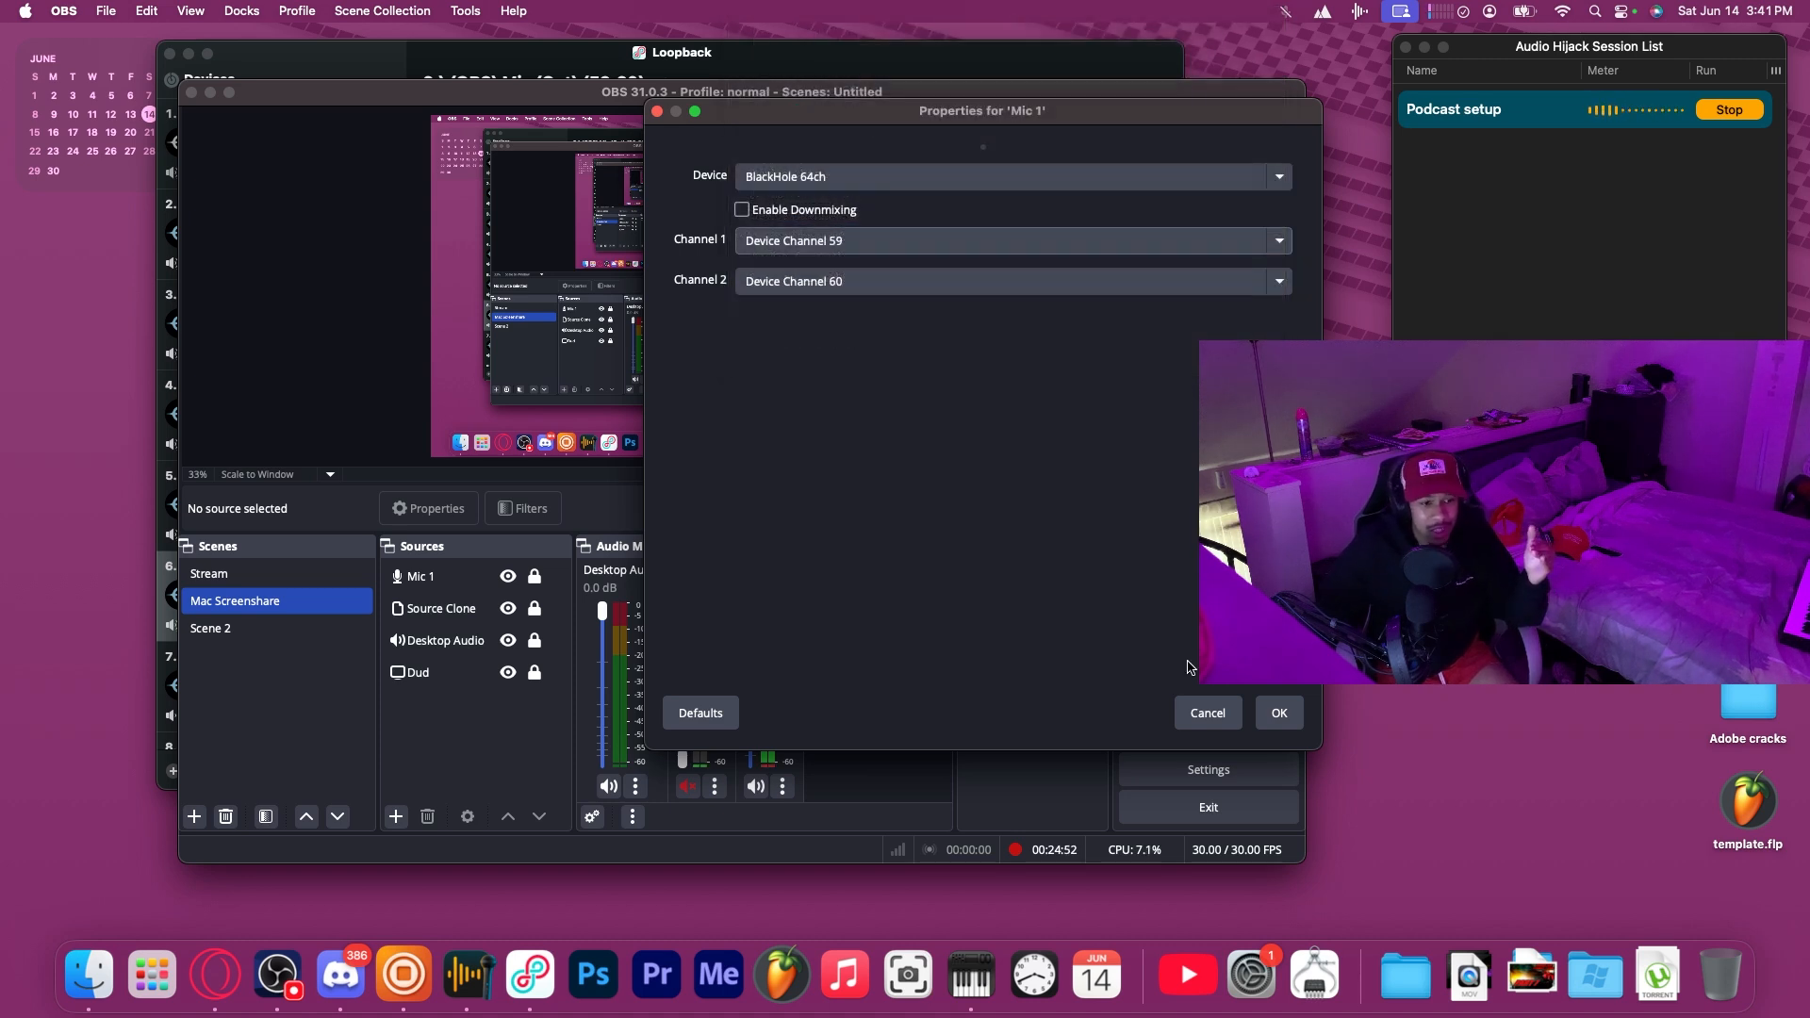
{"action": "left_click", "coordinate": [1274, 714]}
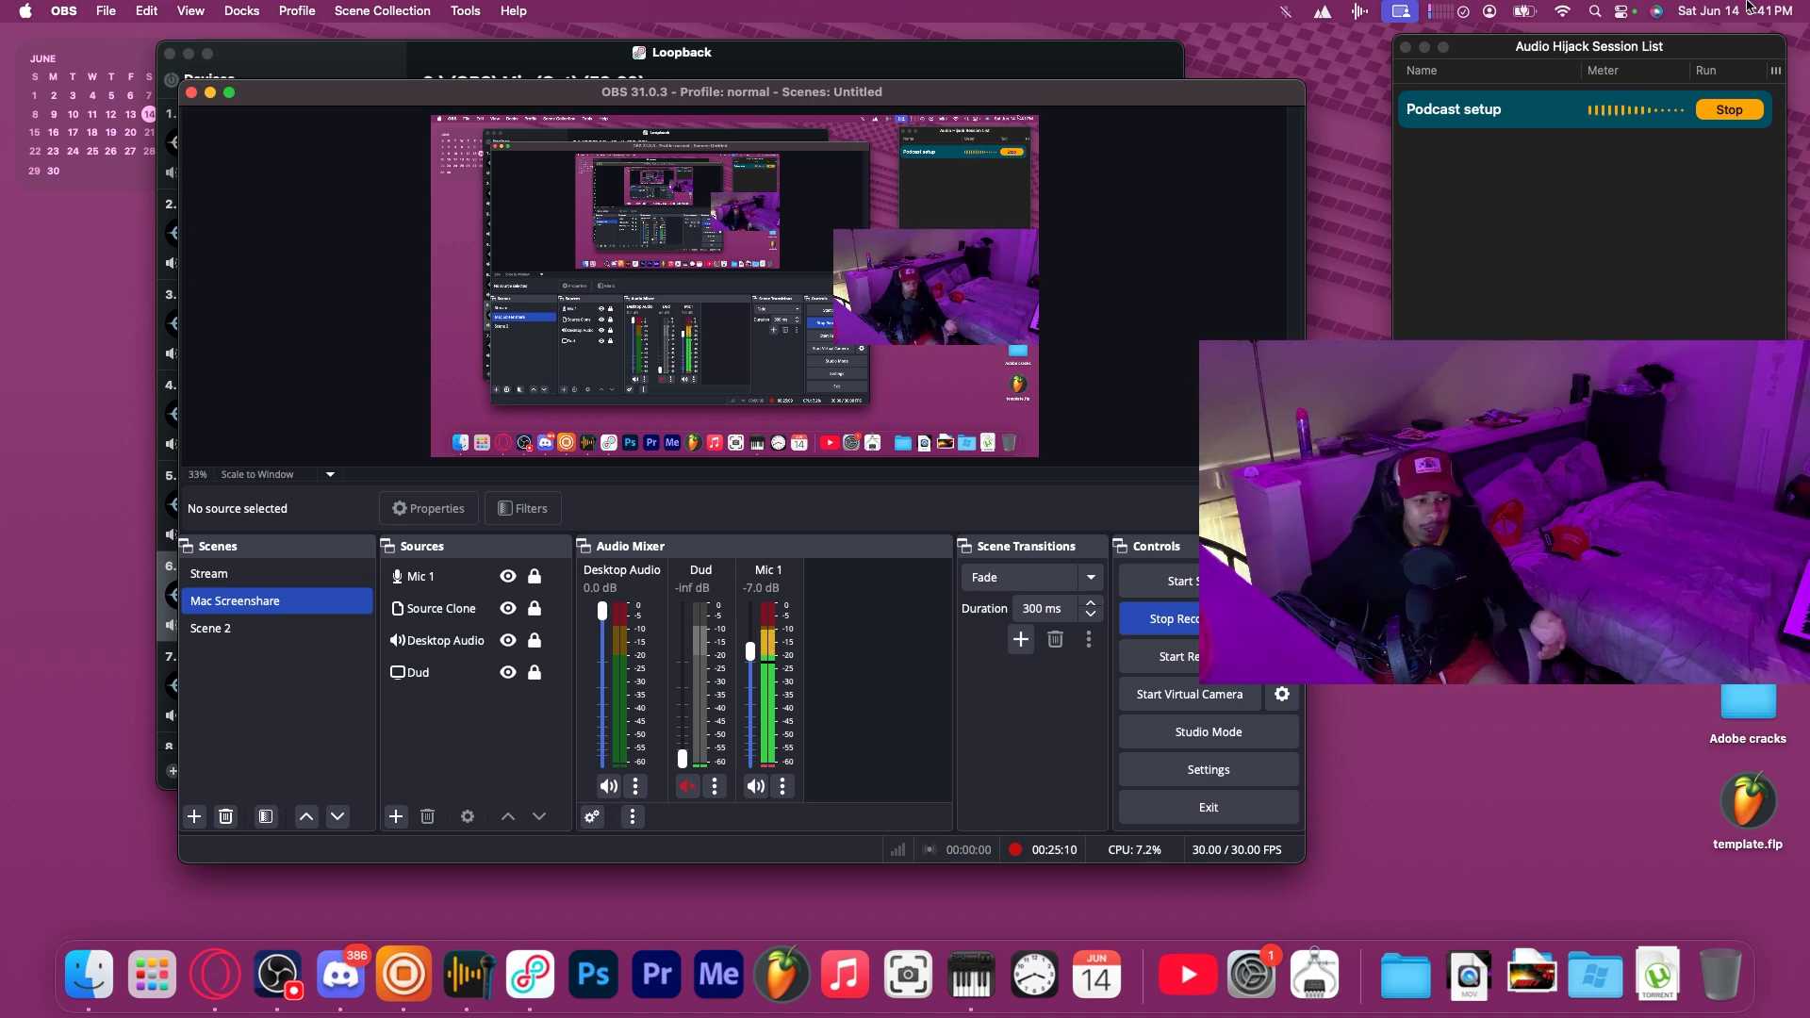
{"action": "left_click", "coordinate": [783, 786]}
{"action": "left_click", "coordinate": [826, 746]}
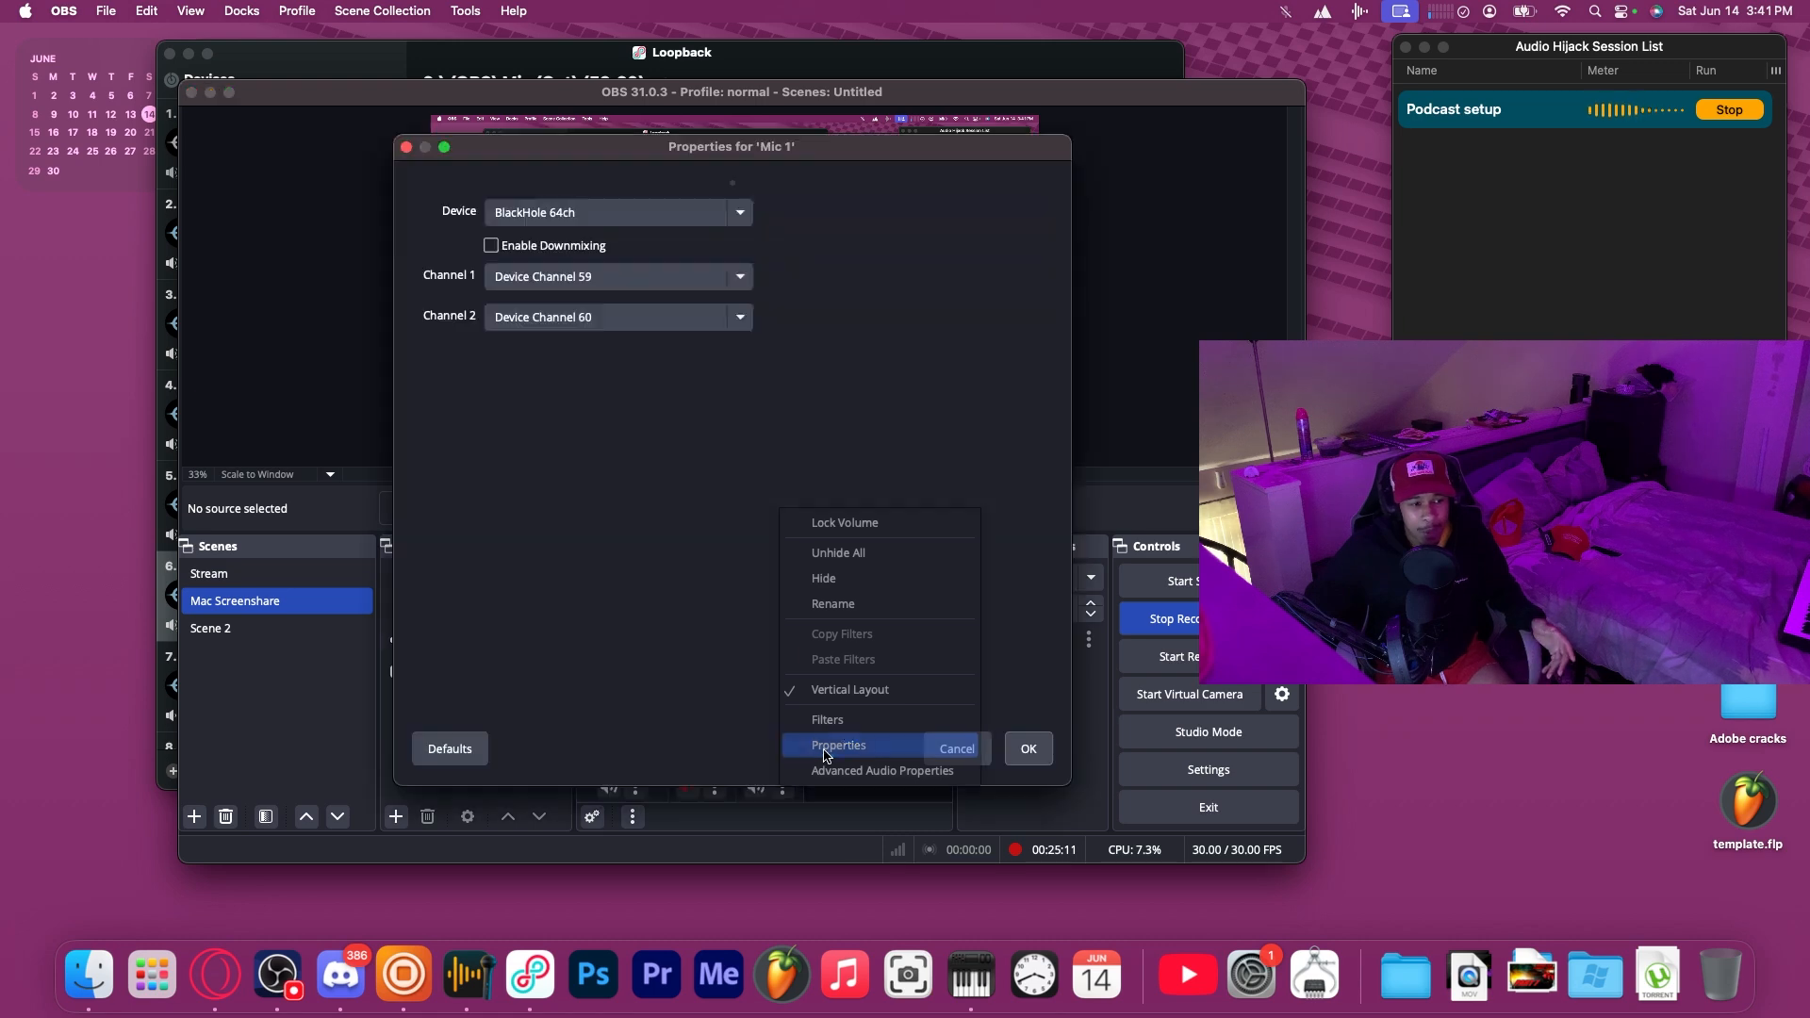
{"action": "left_click", "coordinate": [406, 147]}
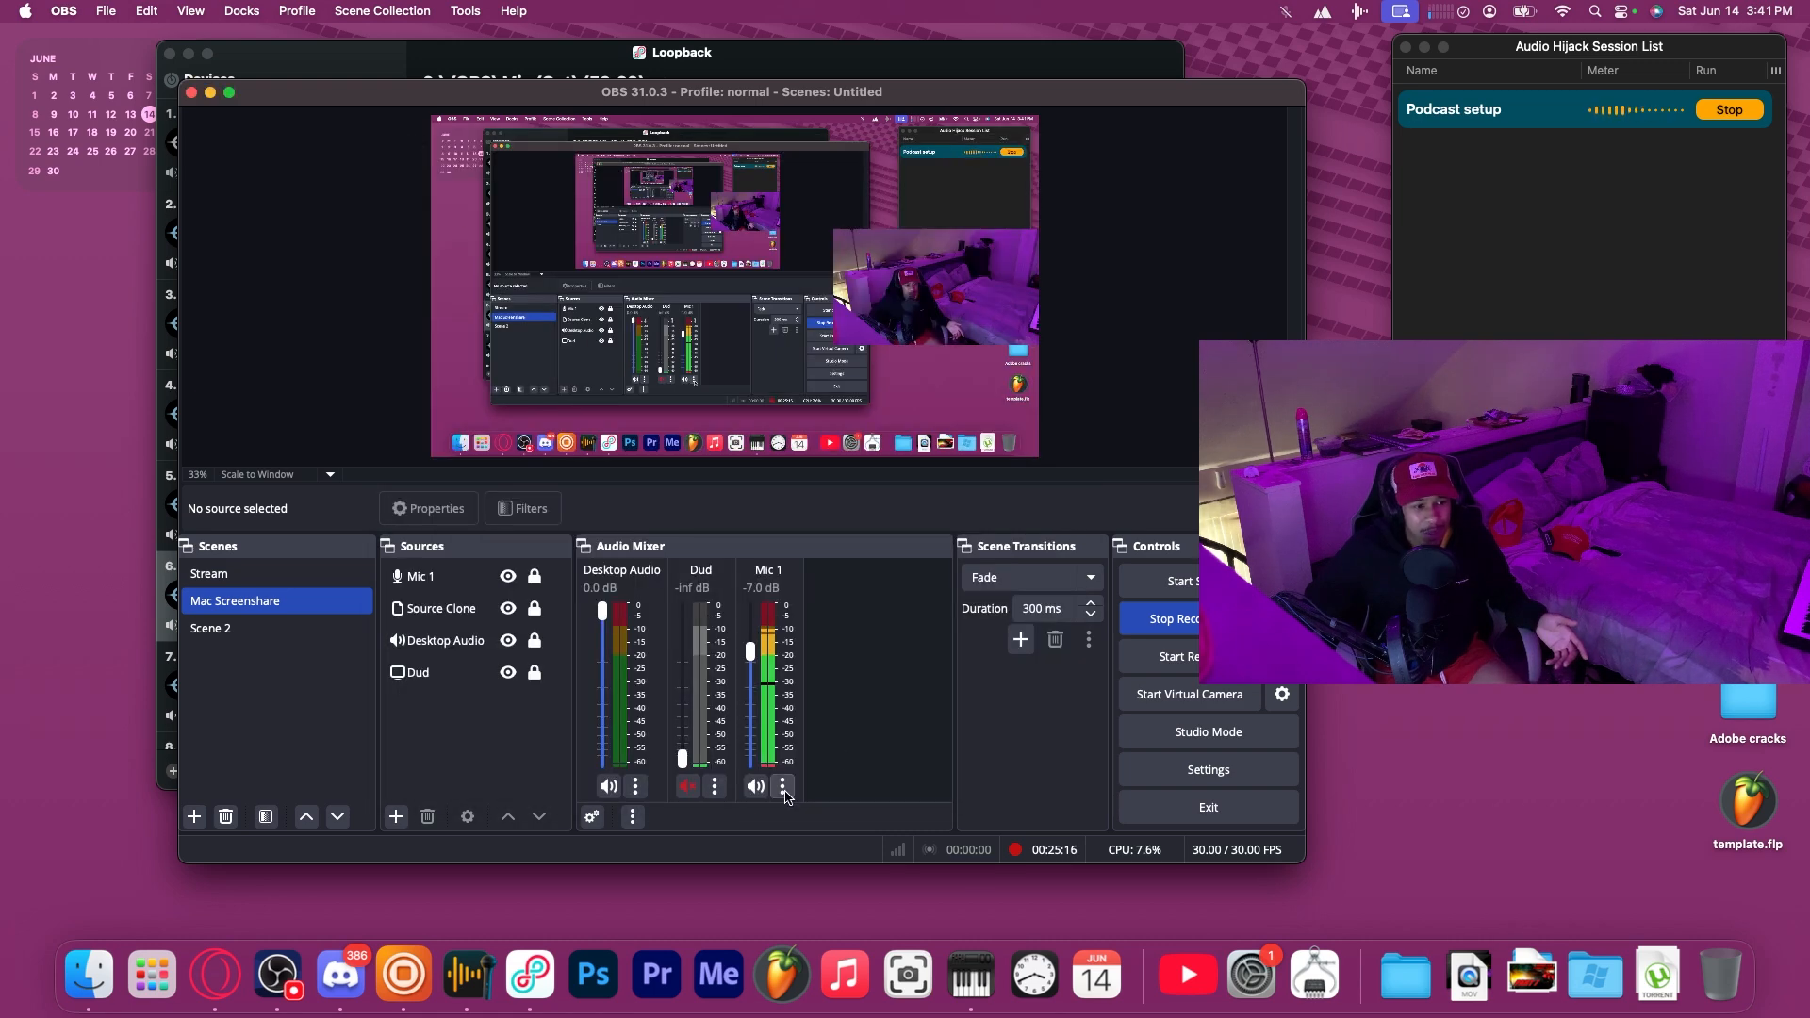
Review the advanced audio properties and Mic 1's device and channel properties, closing both without changes.
{"action": "left_click", "coordinate": [592, 816]}
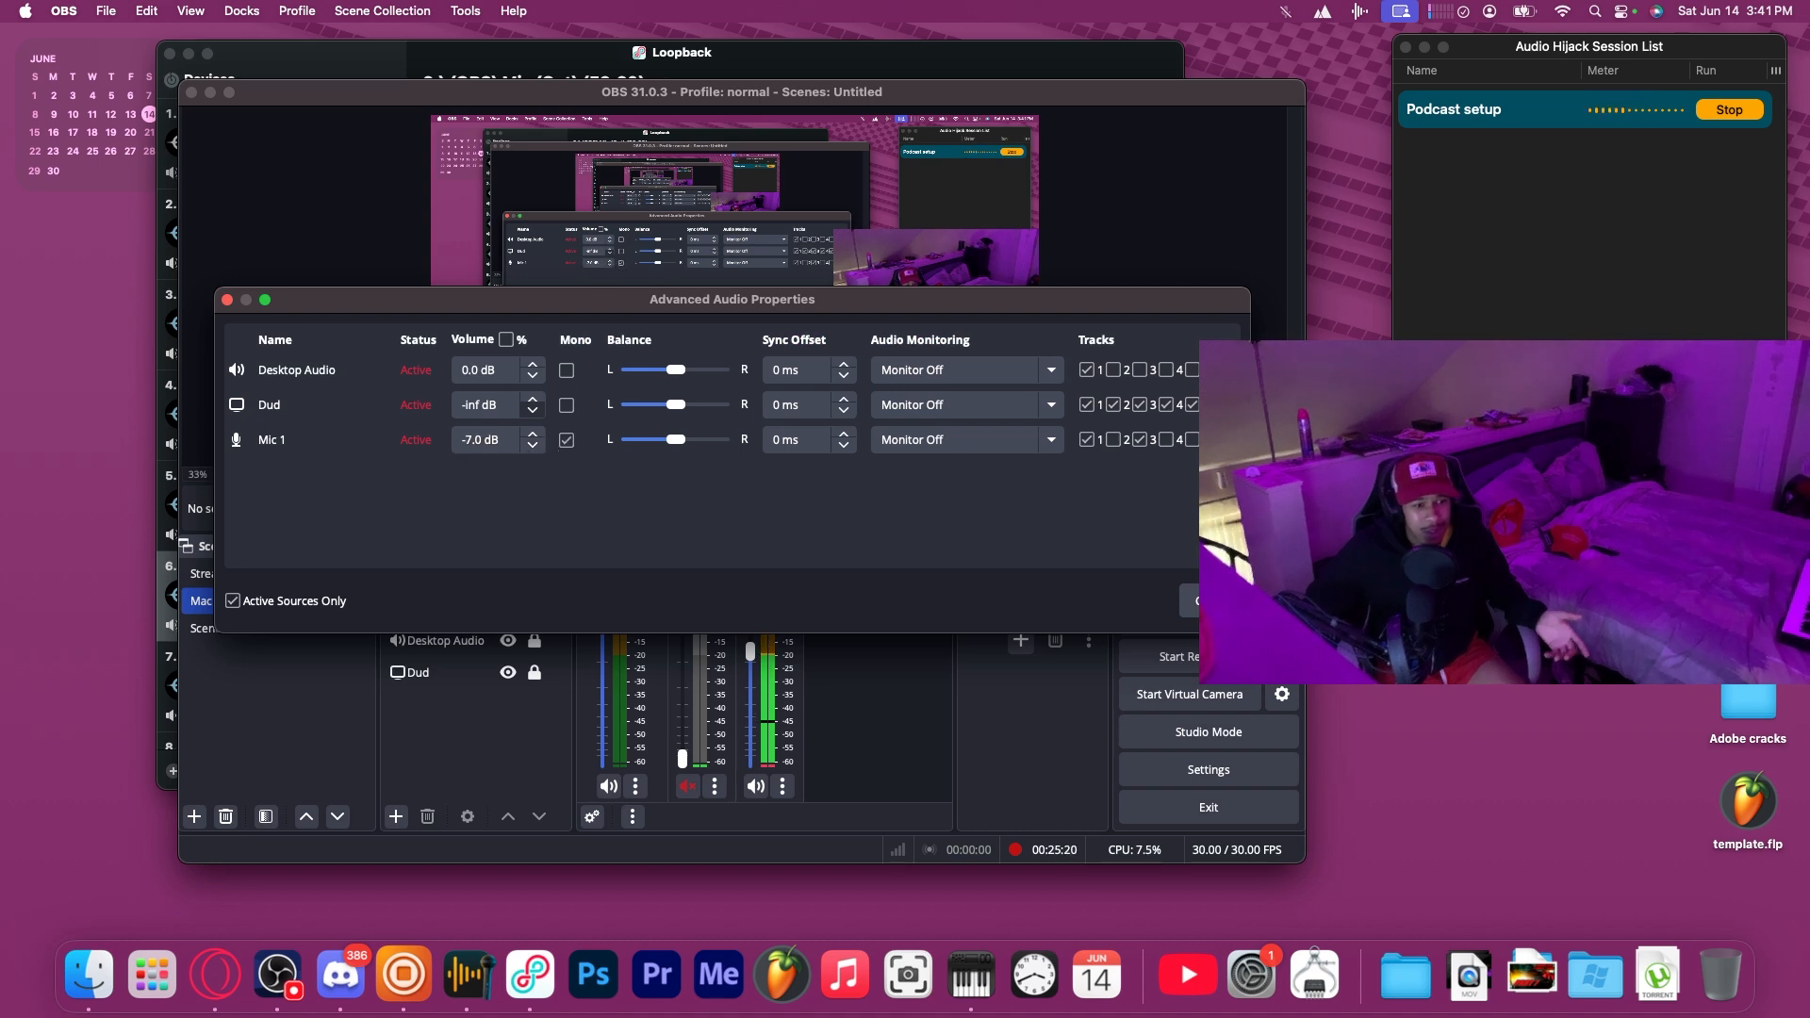
{"action": "left_click", "coordinate": [1190, 601]}
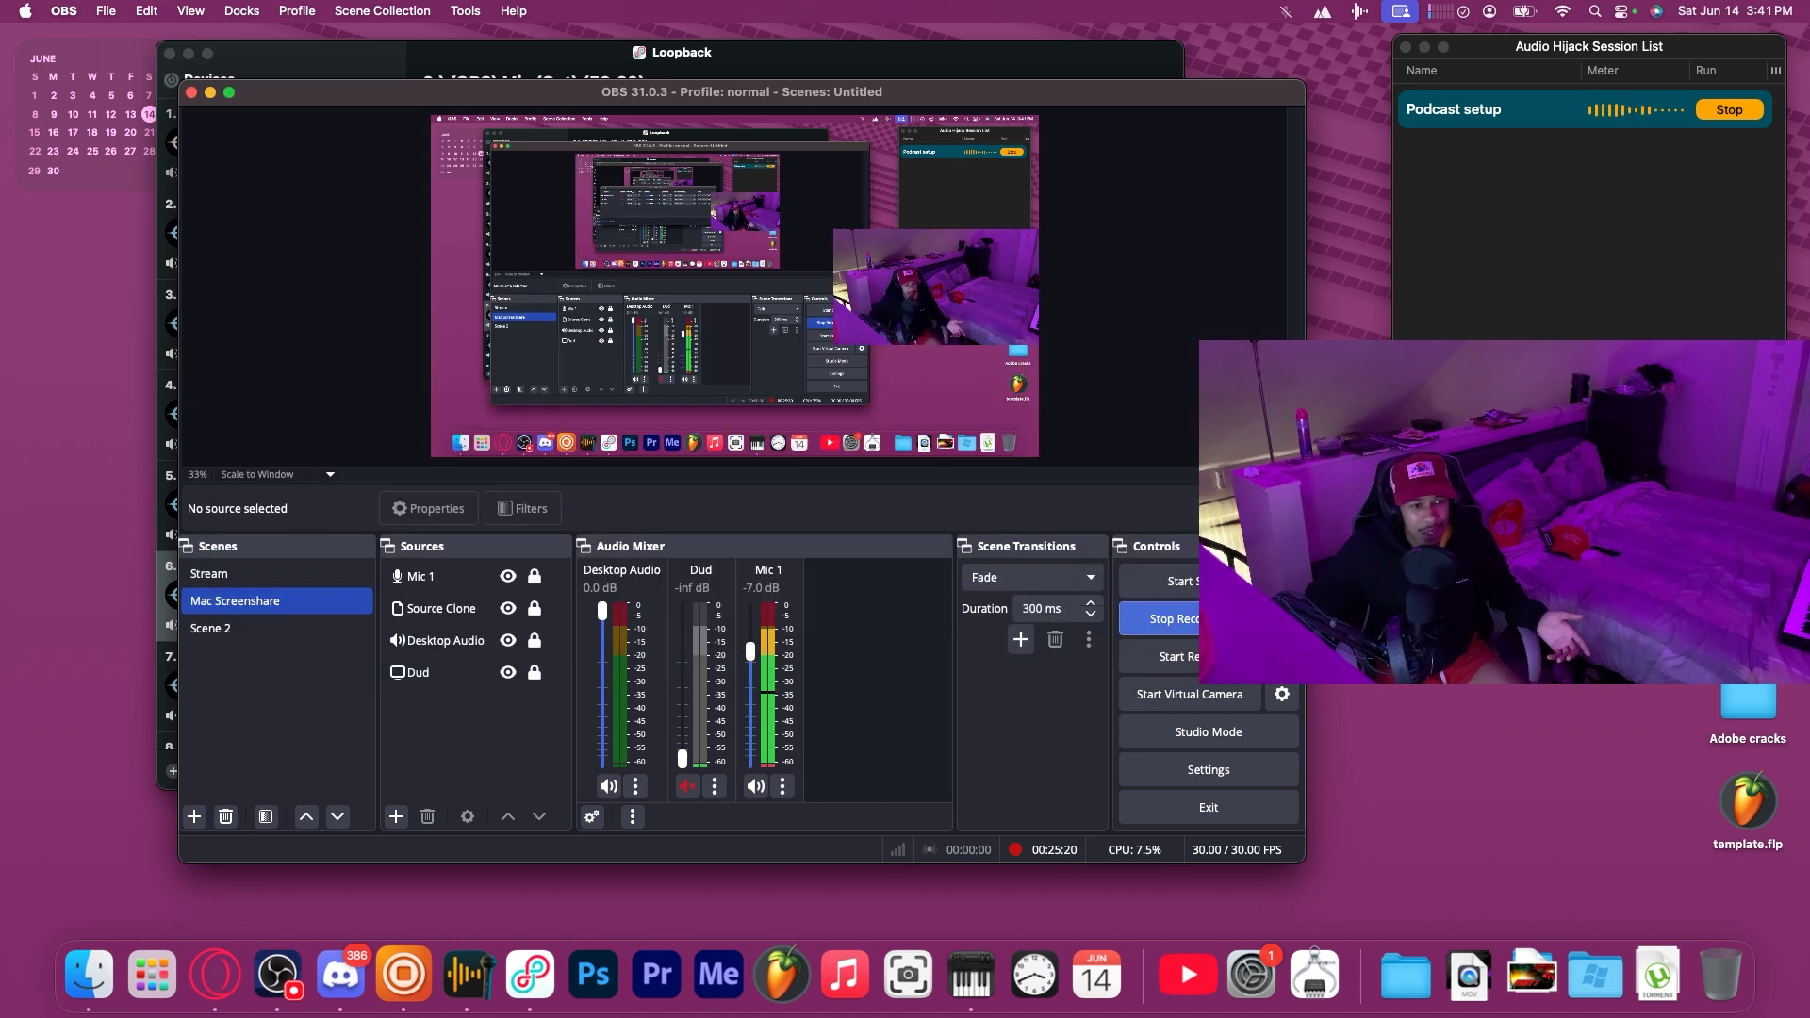
{"action": "left_click", "coordinate": [782, 785]}
{"action": "left_click", "coordinate": [878, 742]}
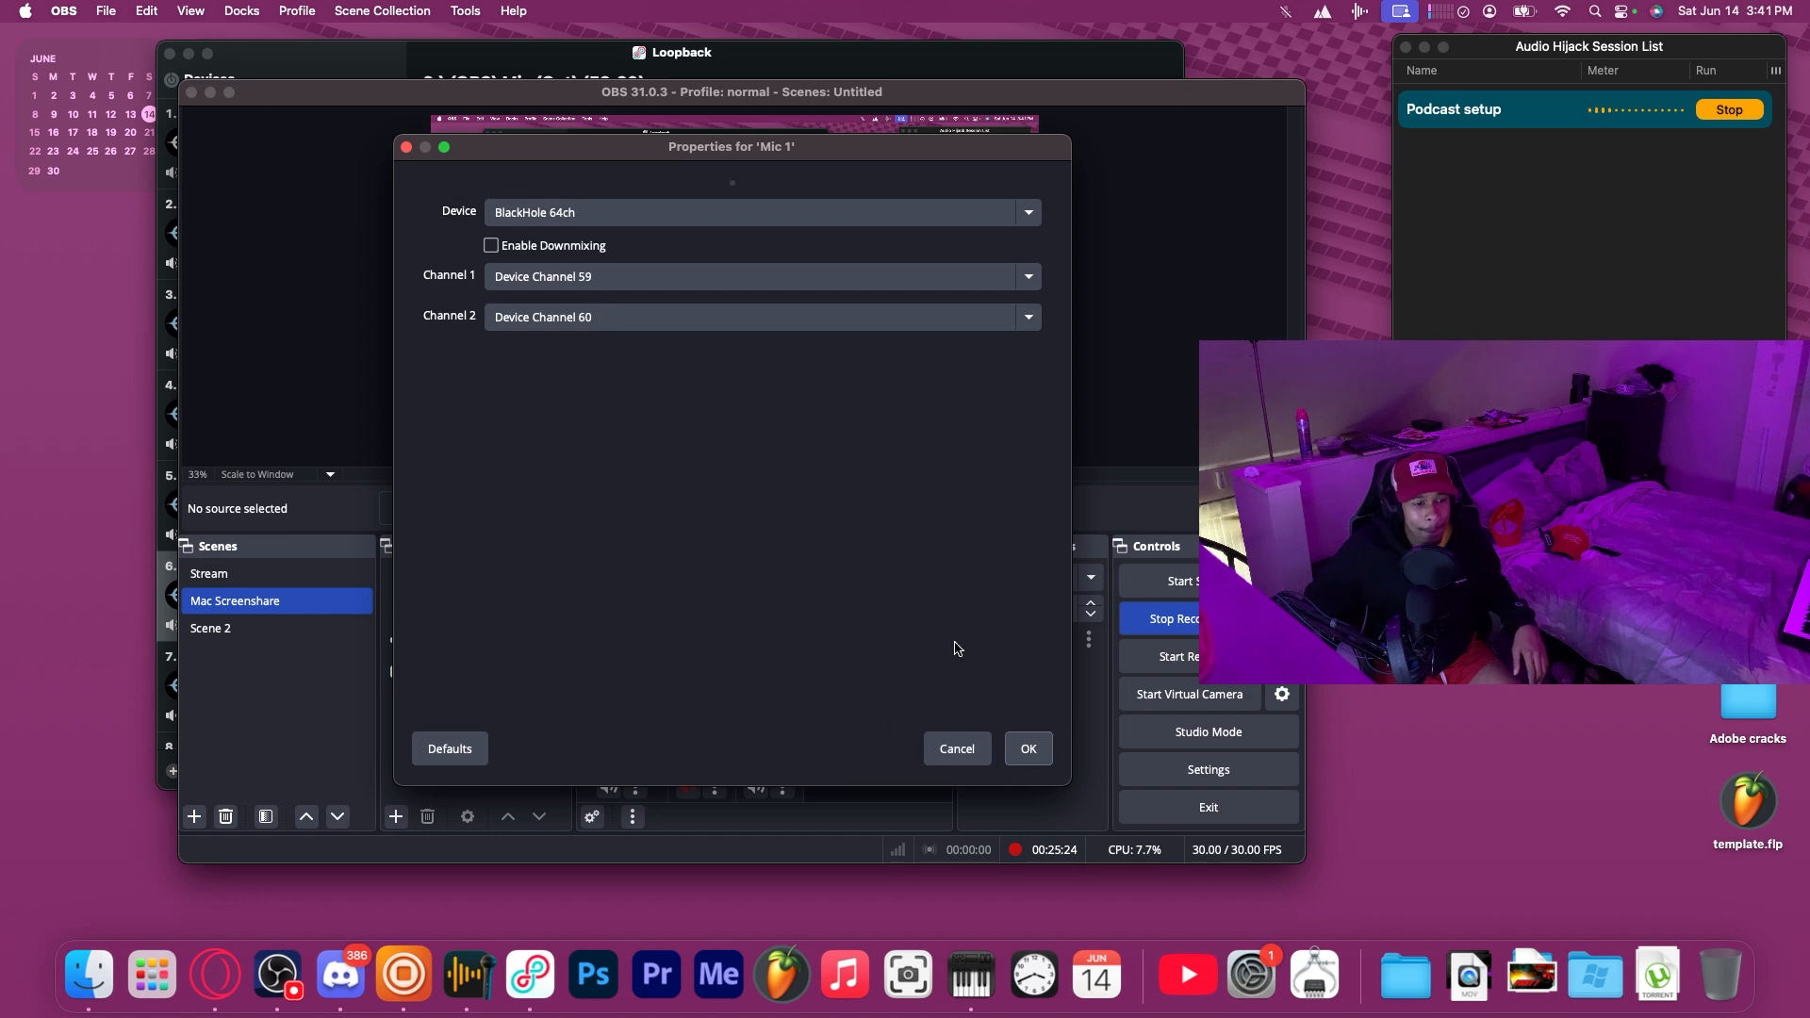
{"action": "left_click", "coordinate": [956, 748]}
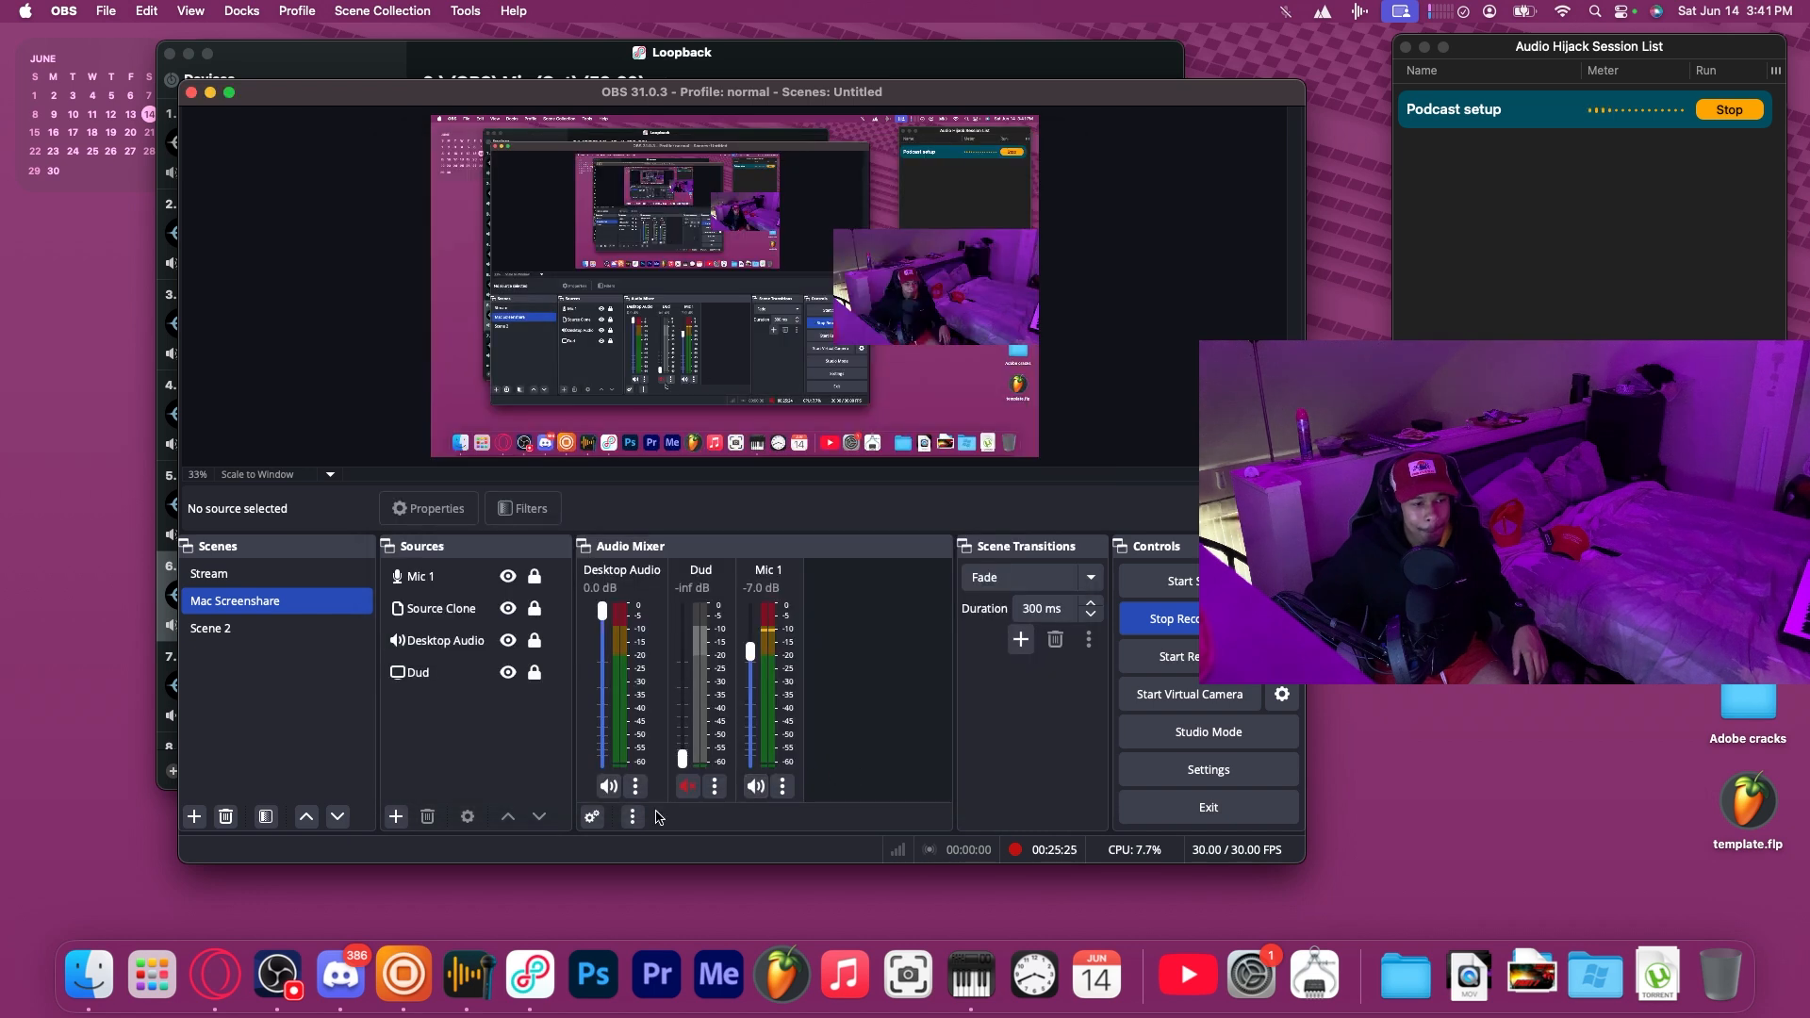
Remove the Dud source from audio tracks 2, 3, 4 and 5 in the advanced audio properties and close them.
{"action": "left_click", "coordinate": [592, 816]}
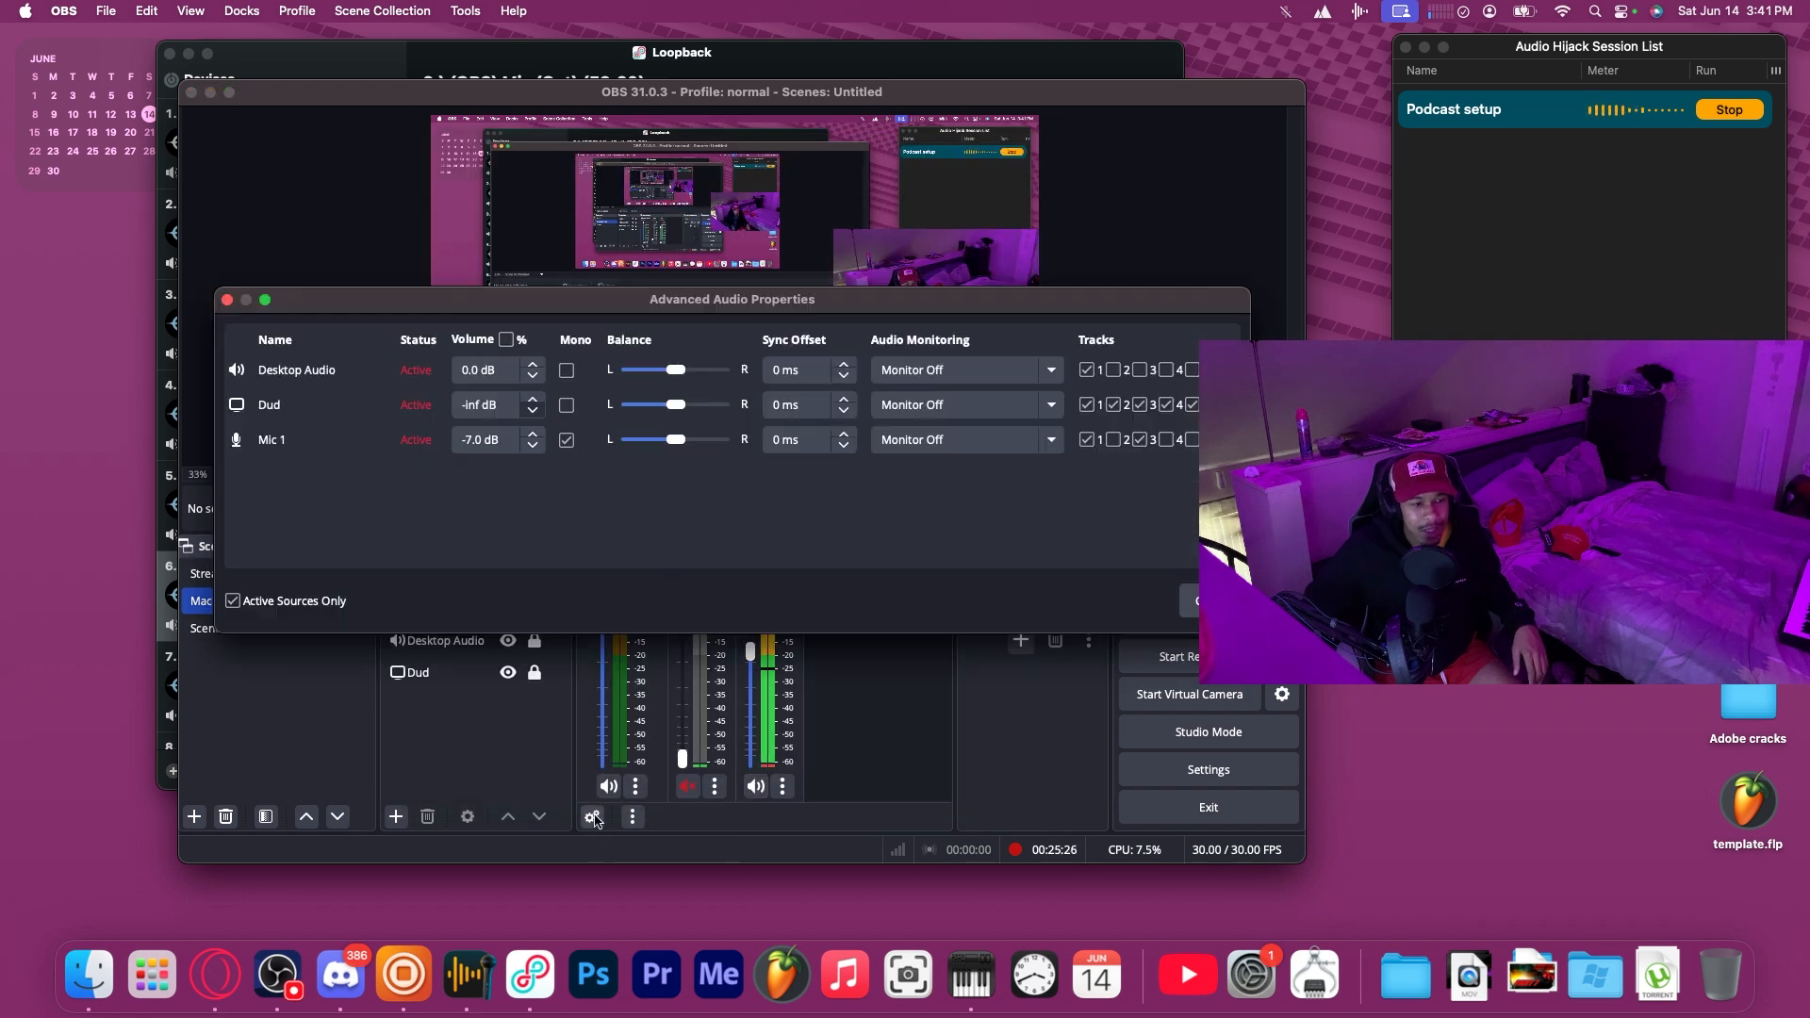
{"action": "left_click", "coordinate": [1114, 404]}
{"action": "left_click", "coordinate": [1139, 405]}
{"action": "left_click", "coordinate": [1166, 404]}
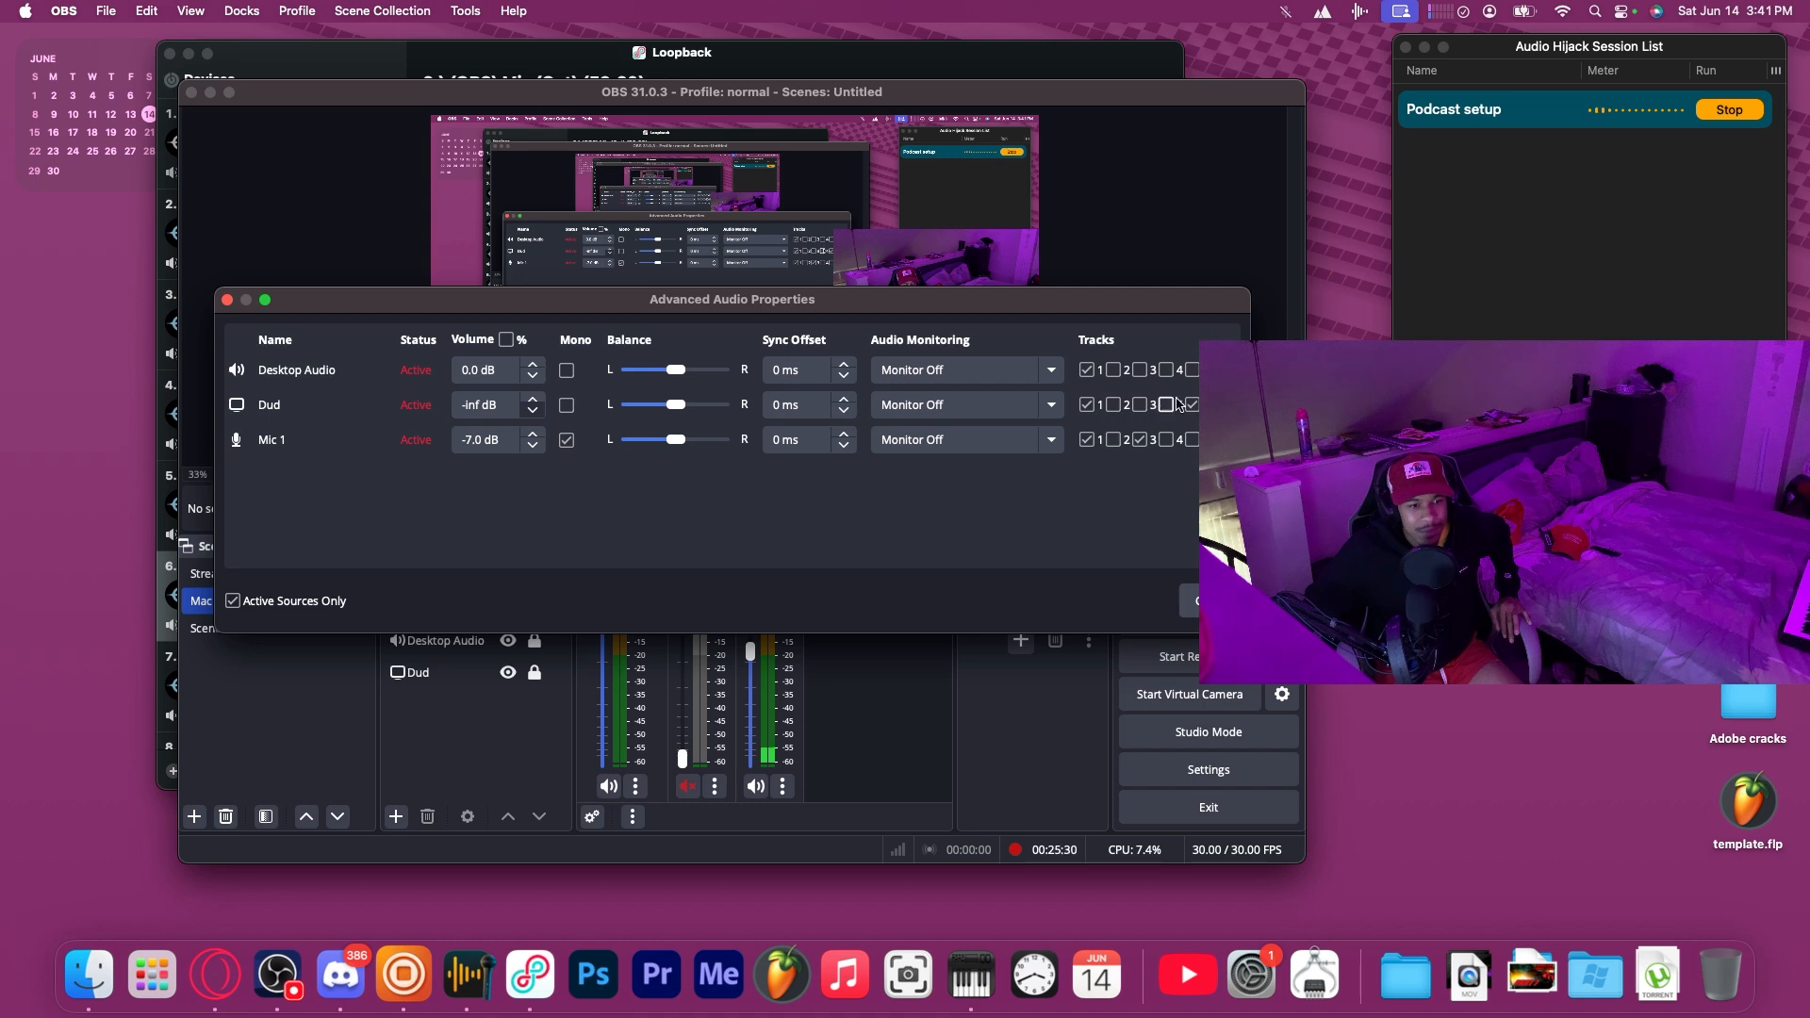
{"action": "left_click", "coordinate": [1192, 404]}
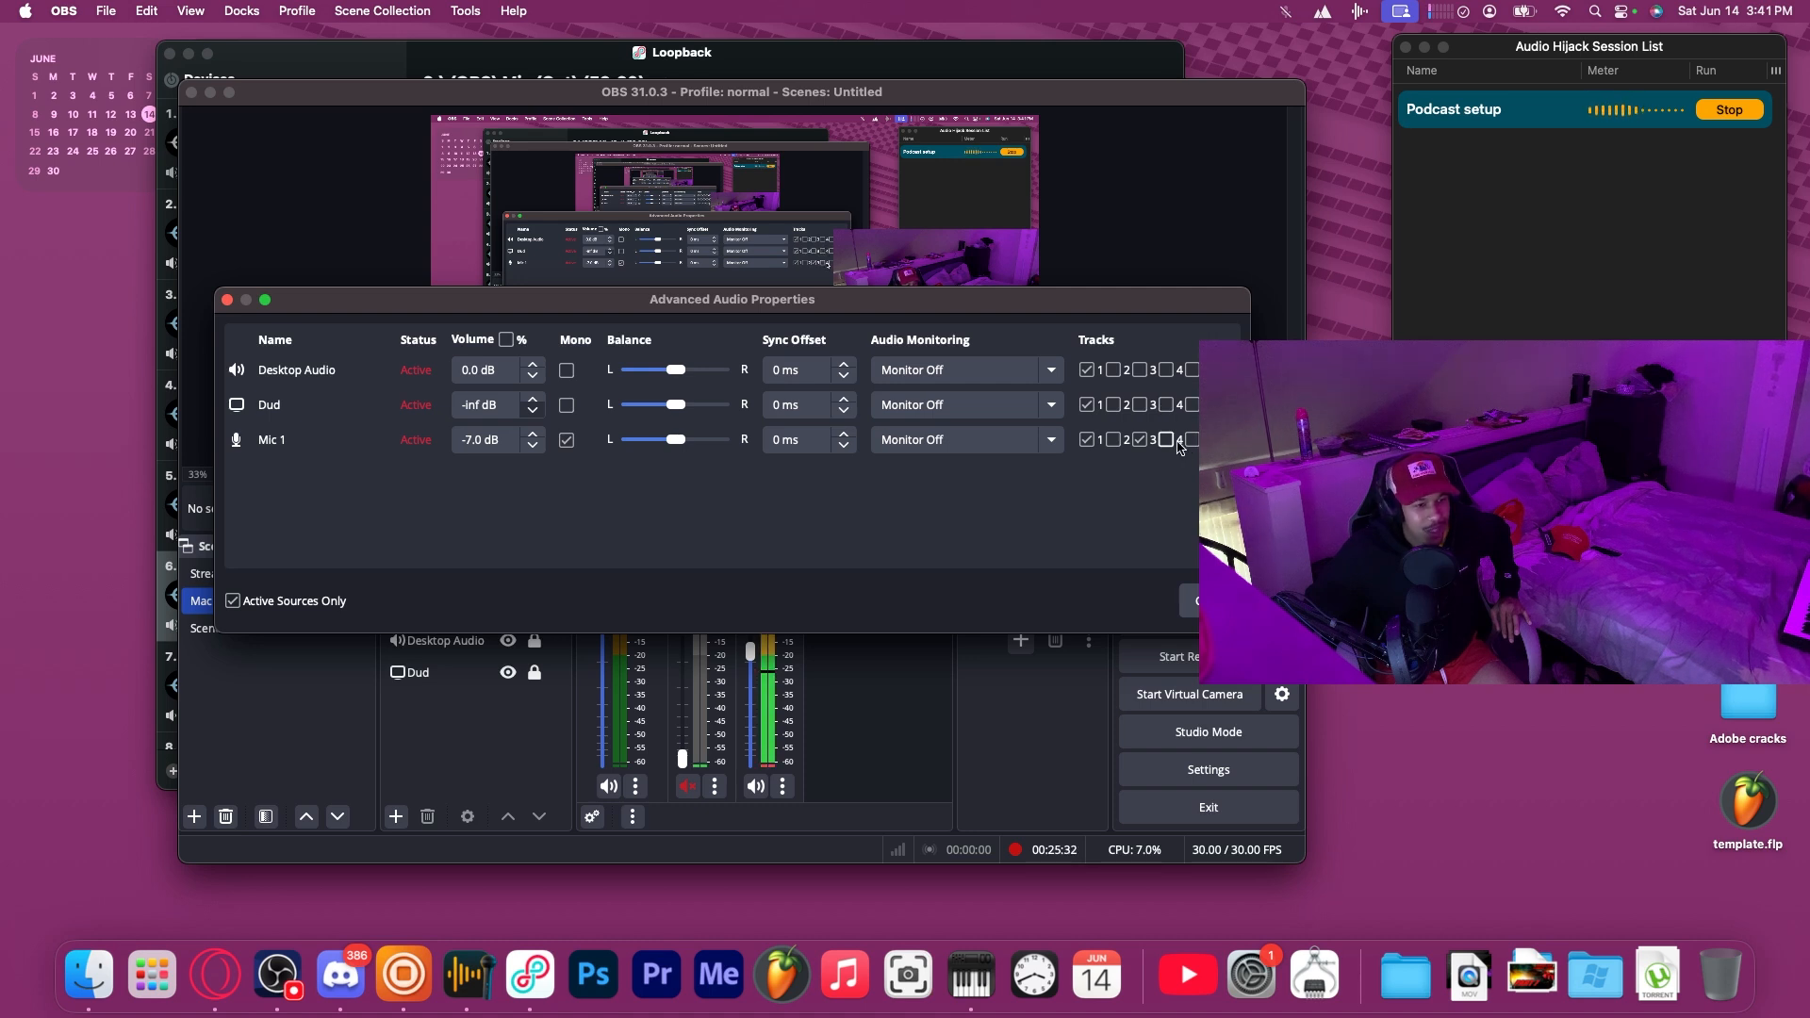
{"action": "left_click", "coordinate": [1186, 627]}
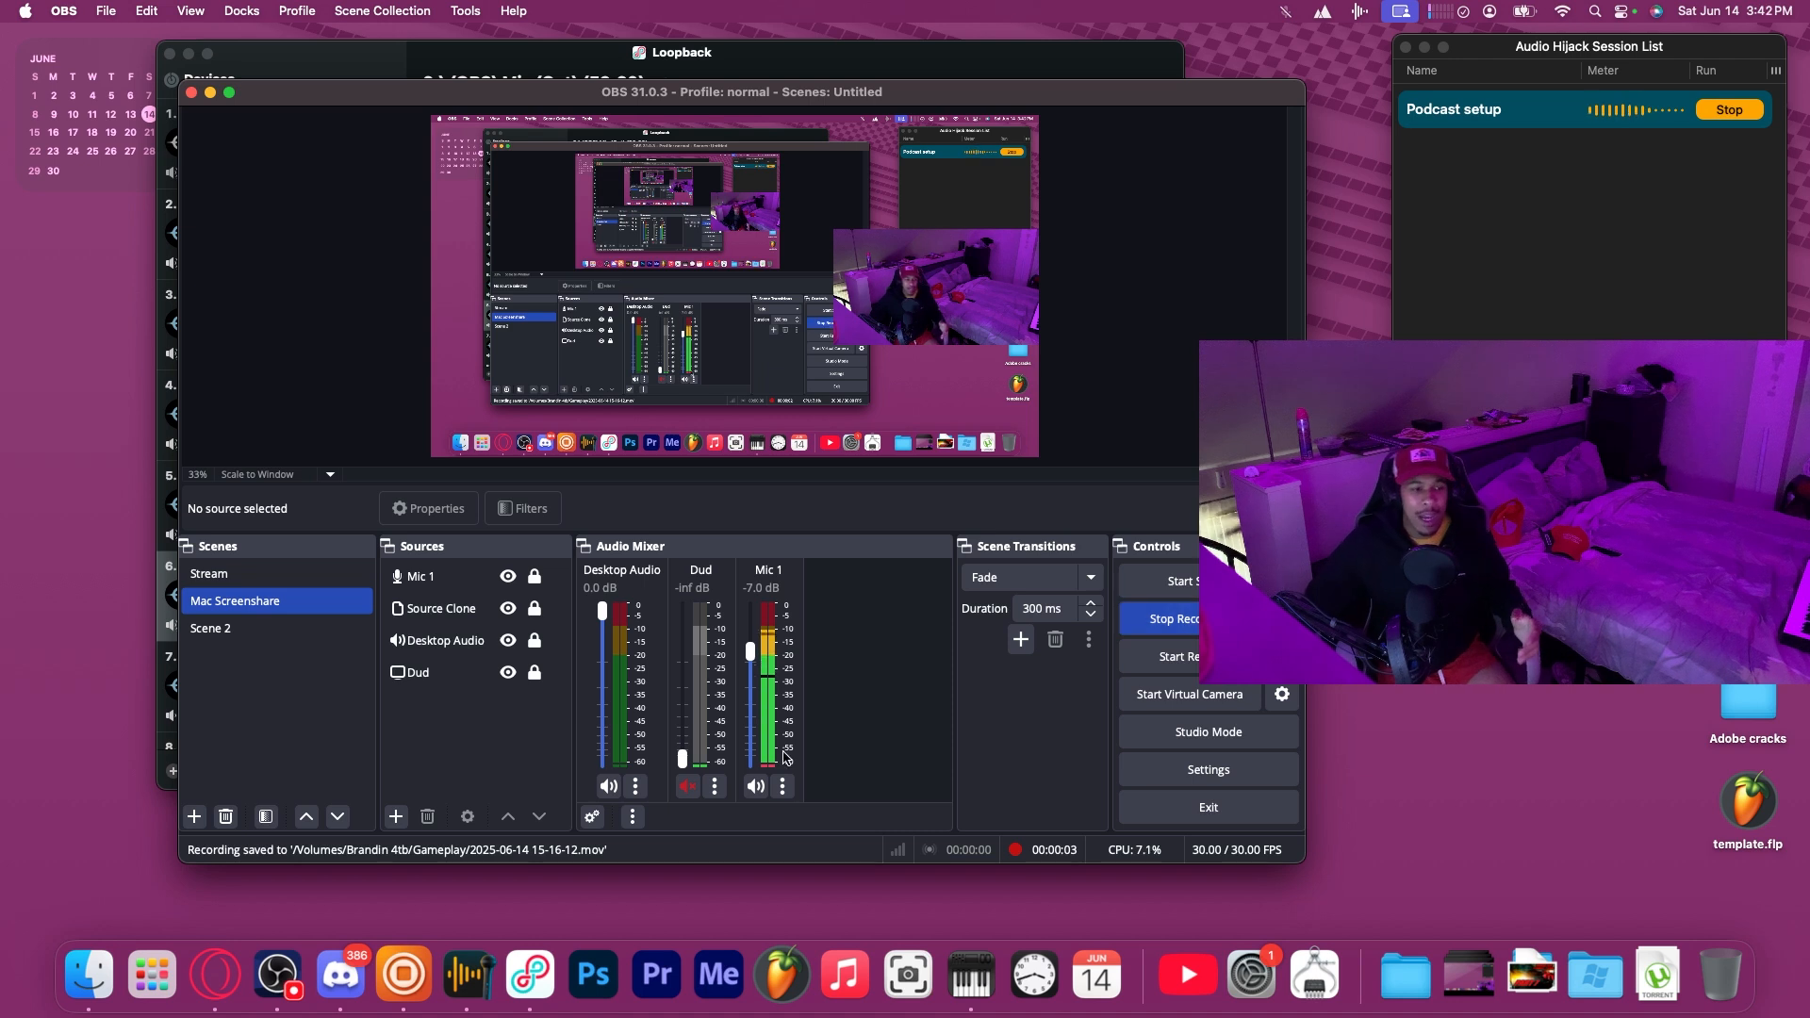
Reopen the advanced audio properties, assign the Dud source to track 2 and close them.
{"action": "left_click", "coordinate": [686, 782]}
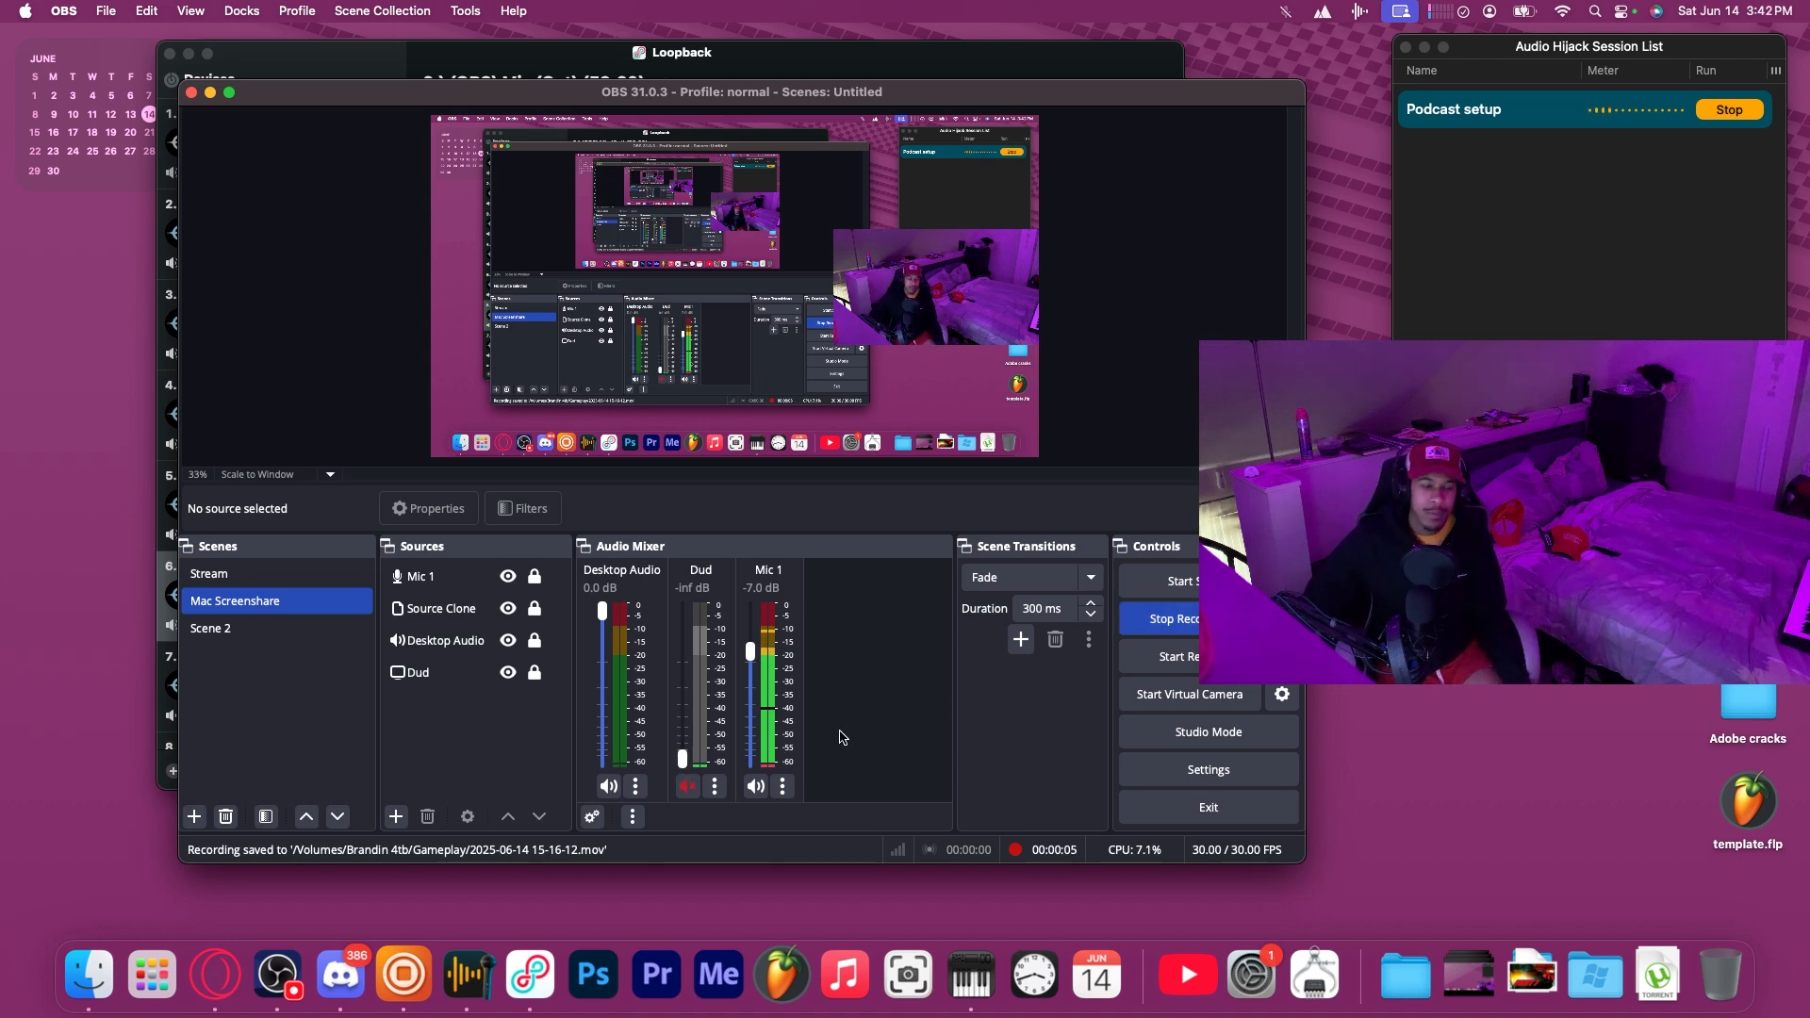
{"action": "left_click", "coordinate": [592, 817]}
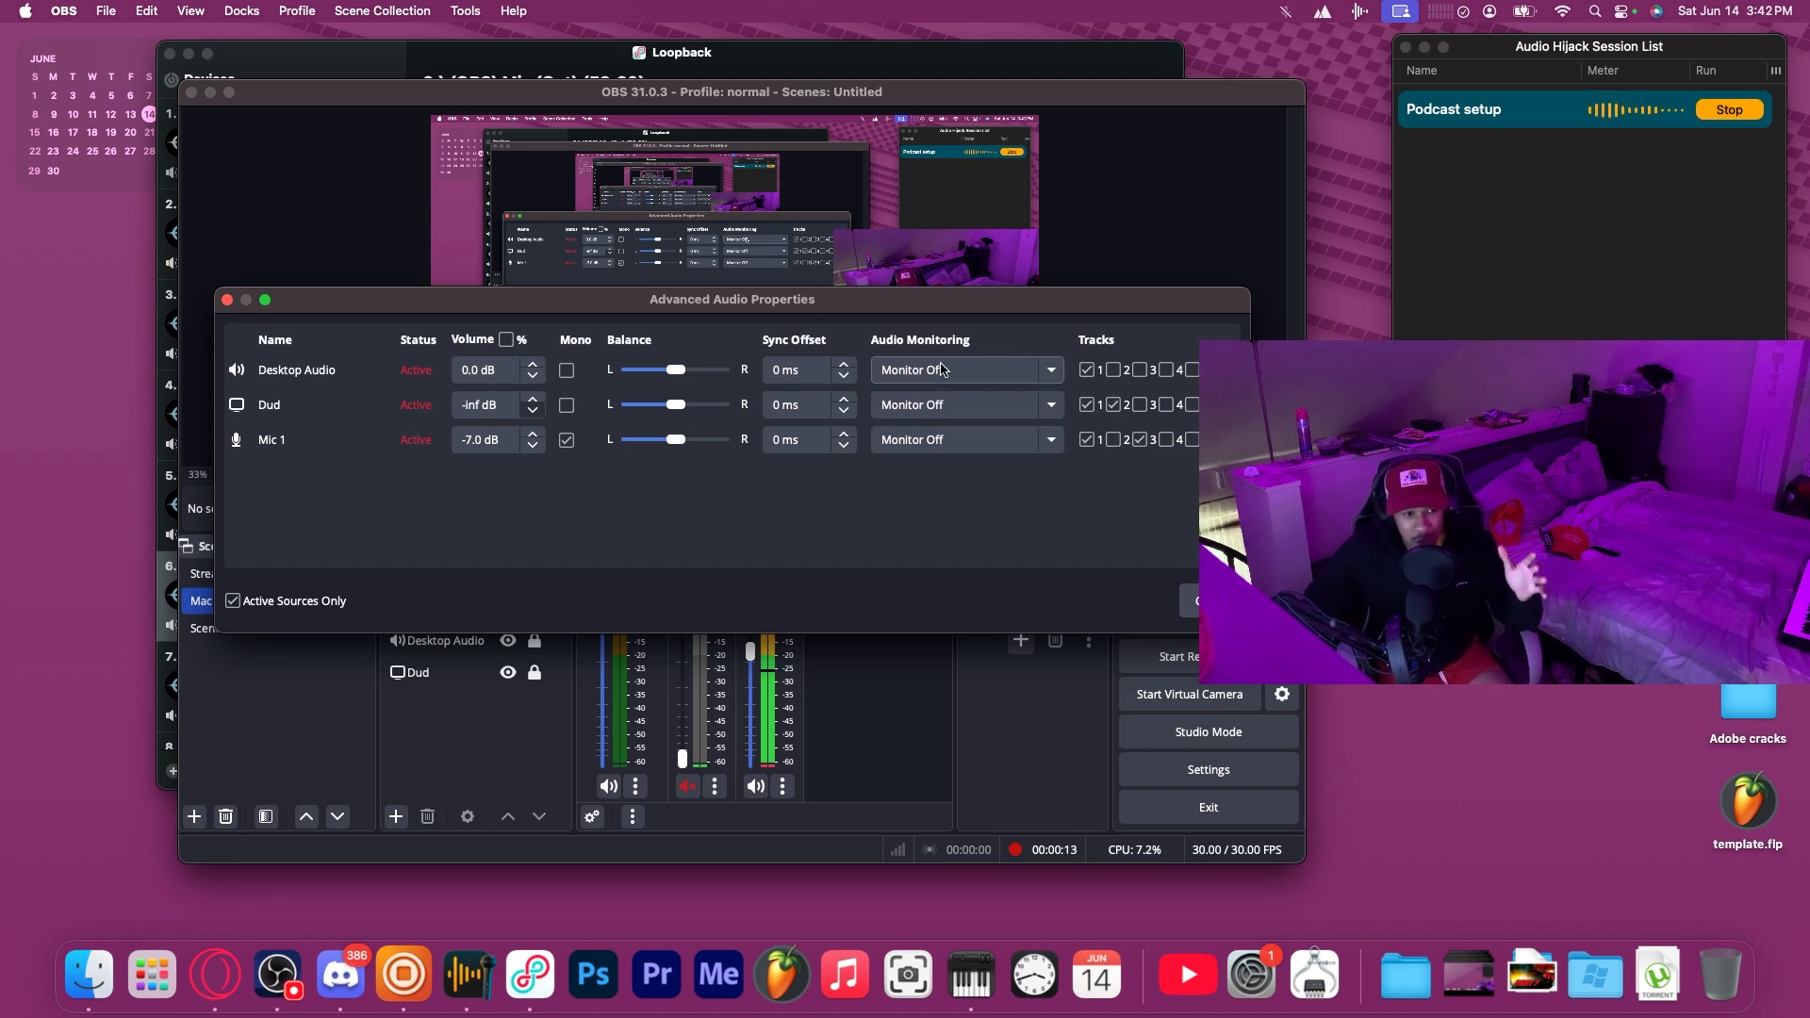
{"action": "left_click", "coordinate": [1112, 405]}
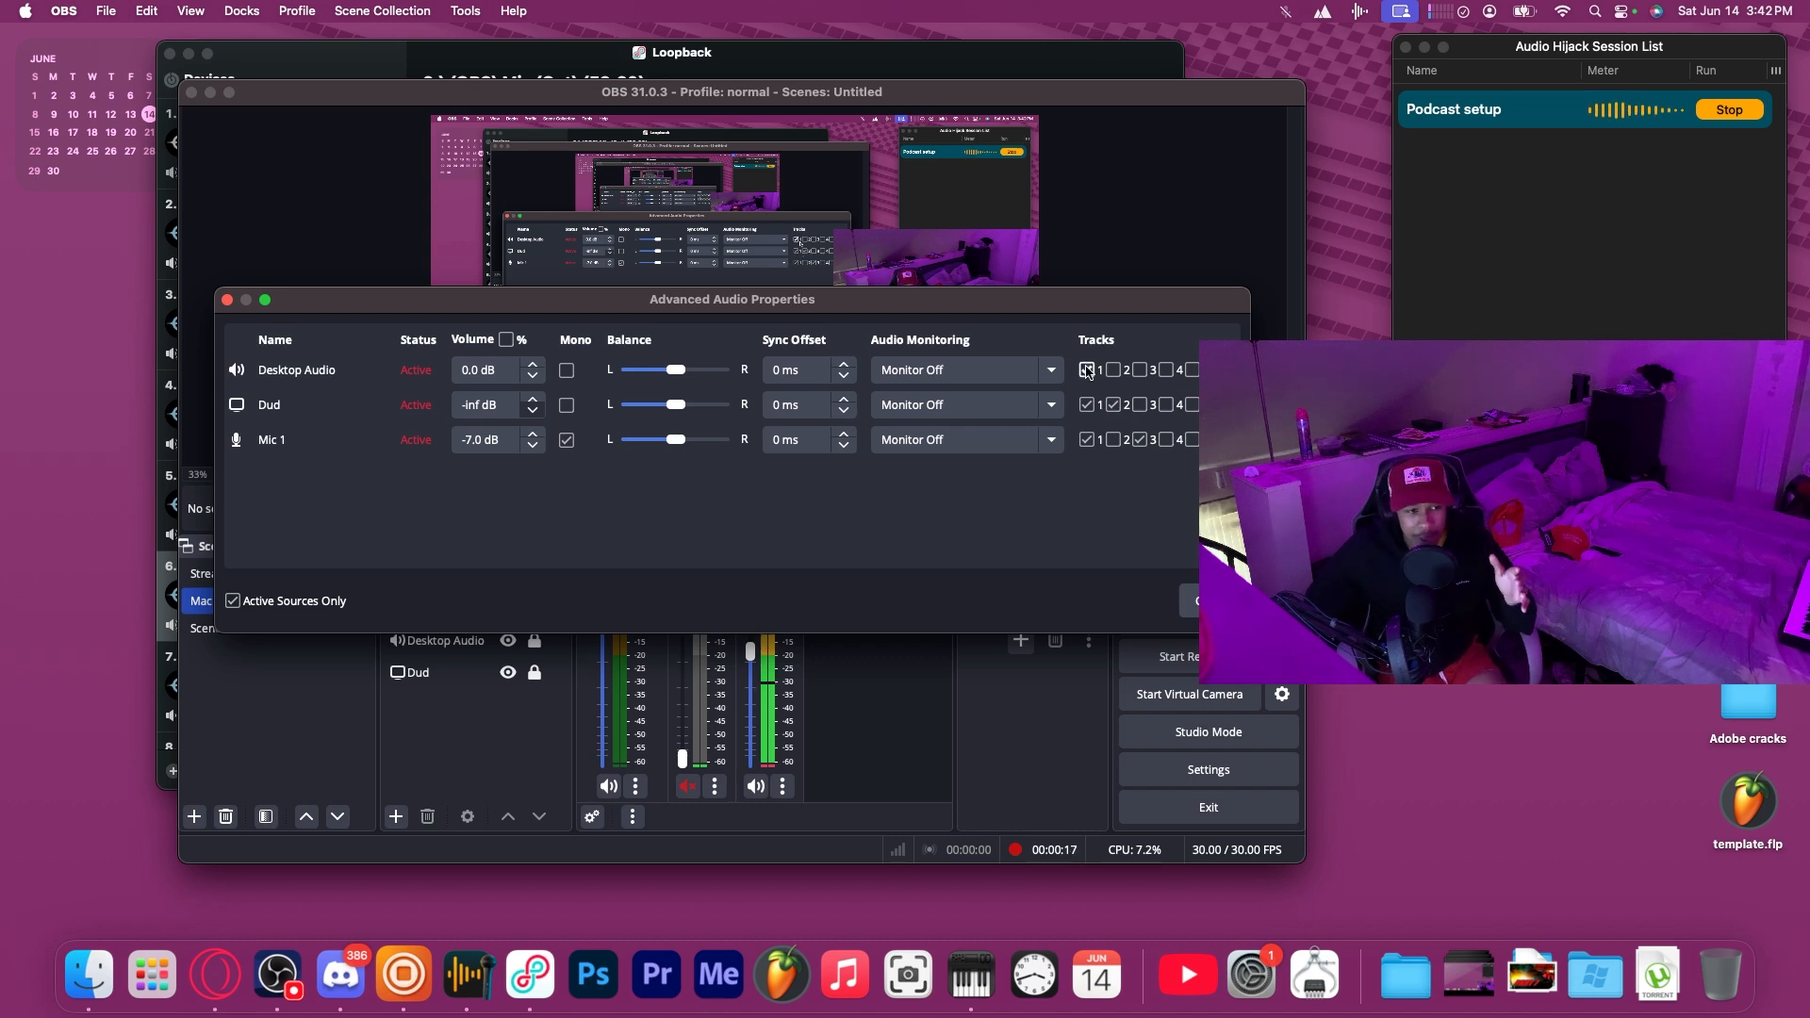
{"action": "left_click", "coordinate": [1210, 600]}
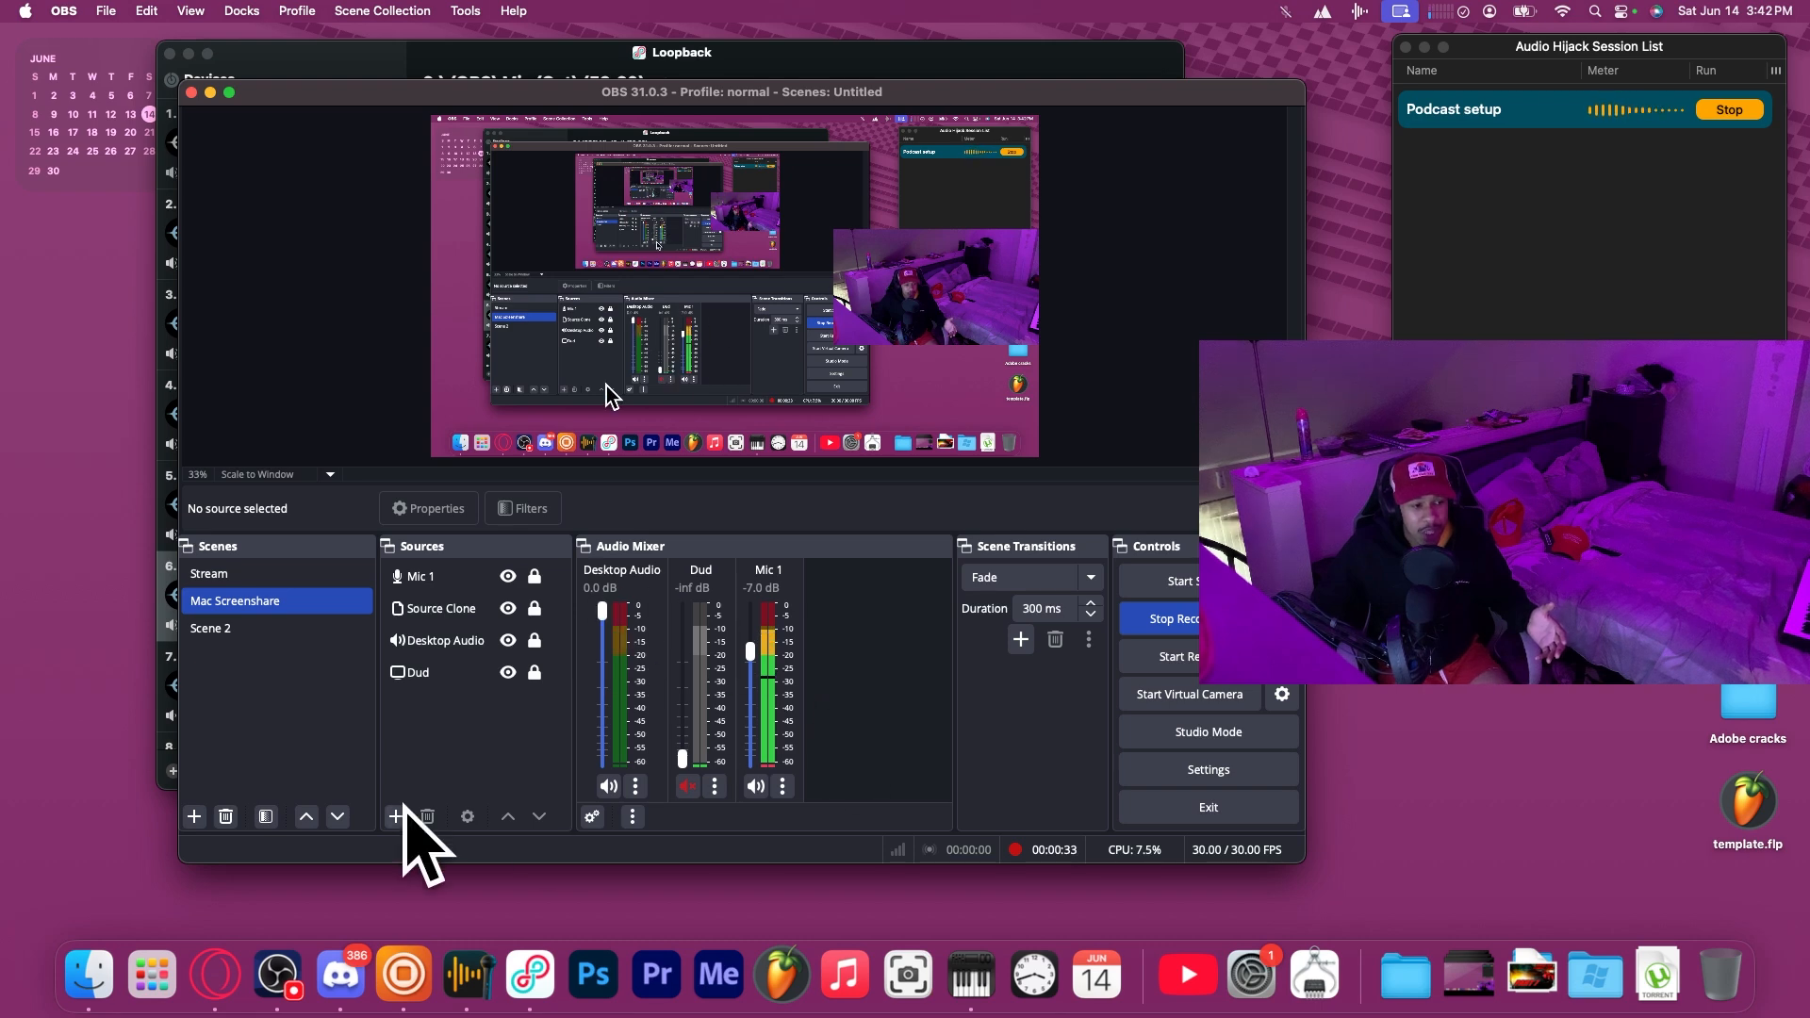
Switch to Maschine 2 twice to show its soundboard samples, minimizing its window each time.
{"action": "left_click", "coordinate": [403, 973]}
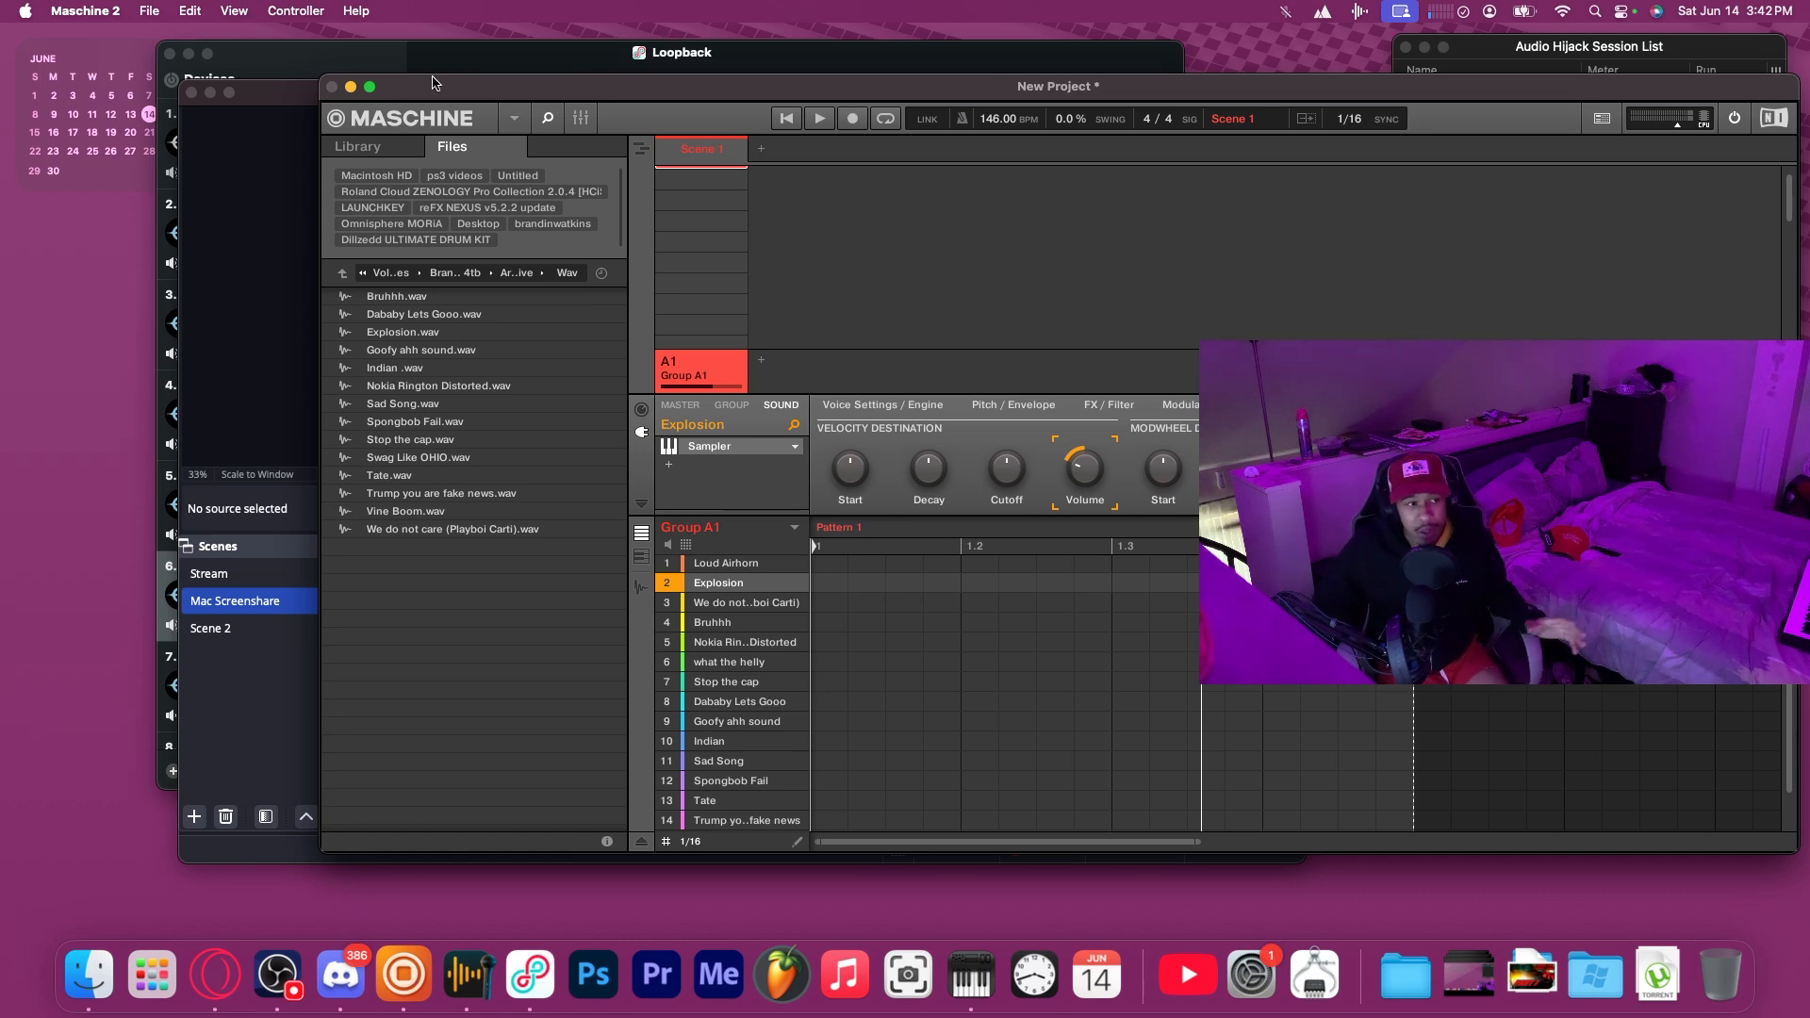
{"action": "left_click", "coordinate": [351, 86]}
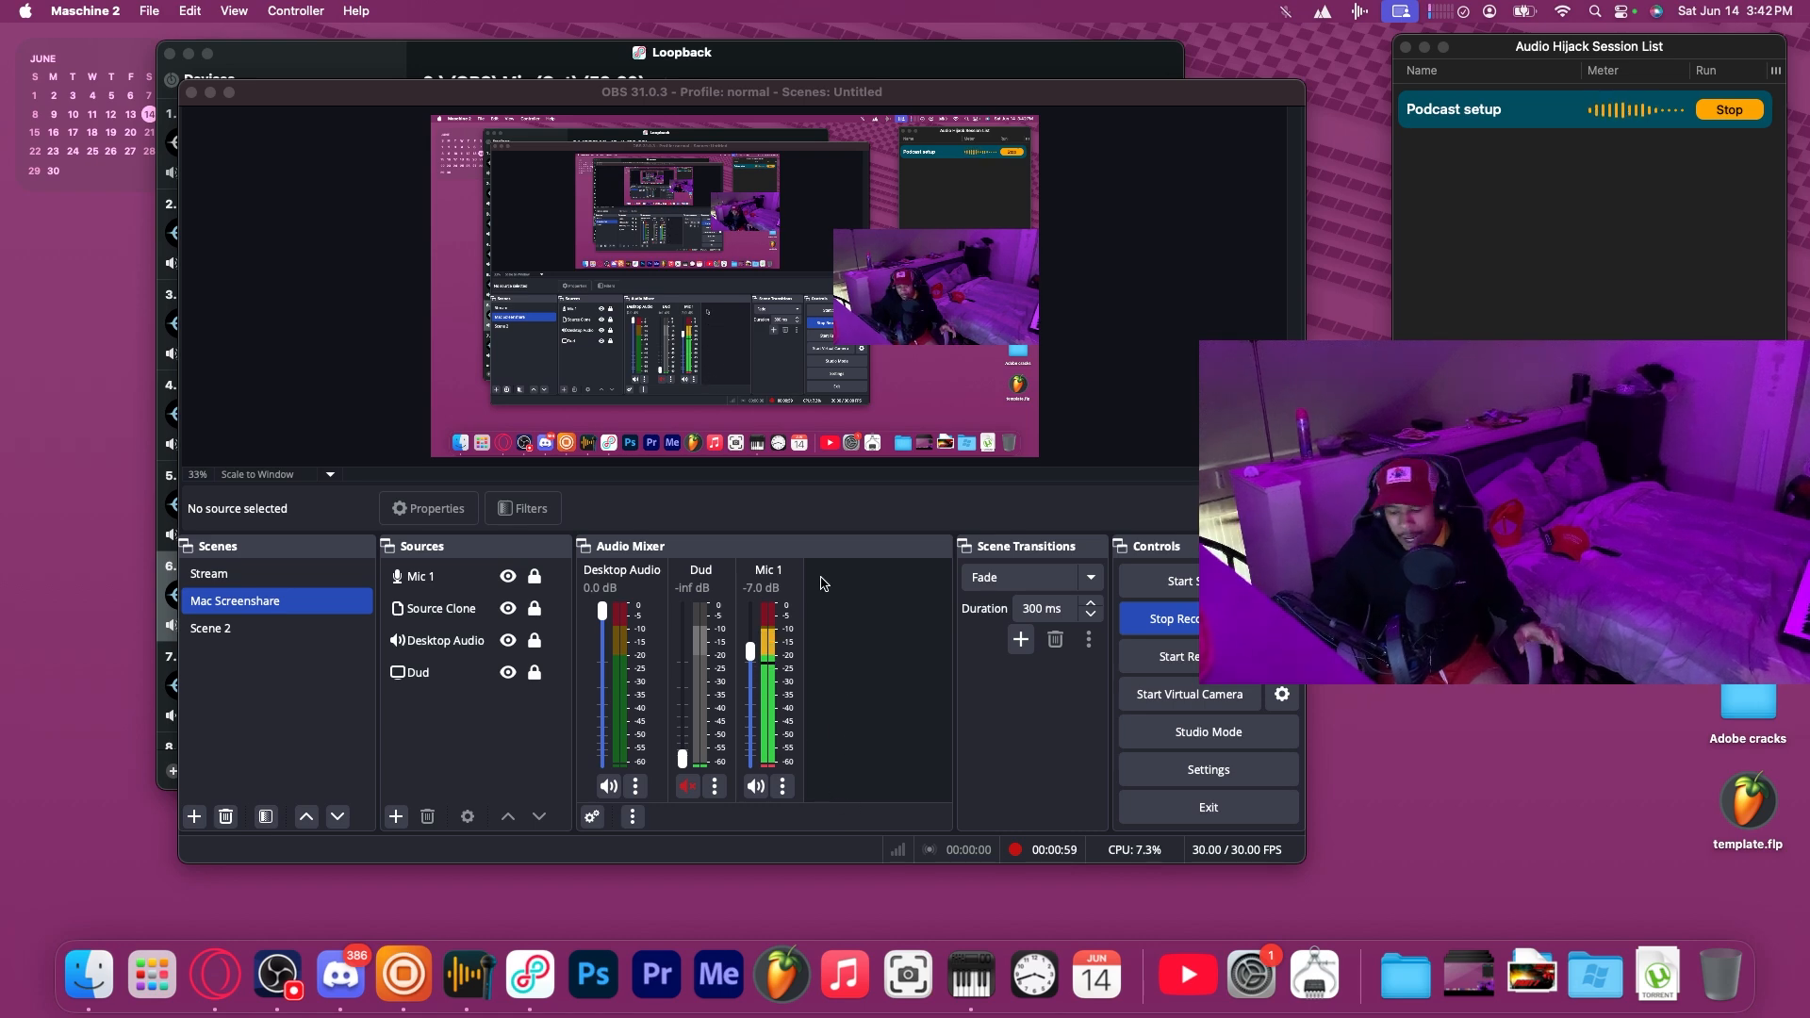
{"action": "left_click", "coordinate": [413, 962]}
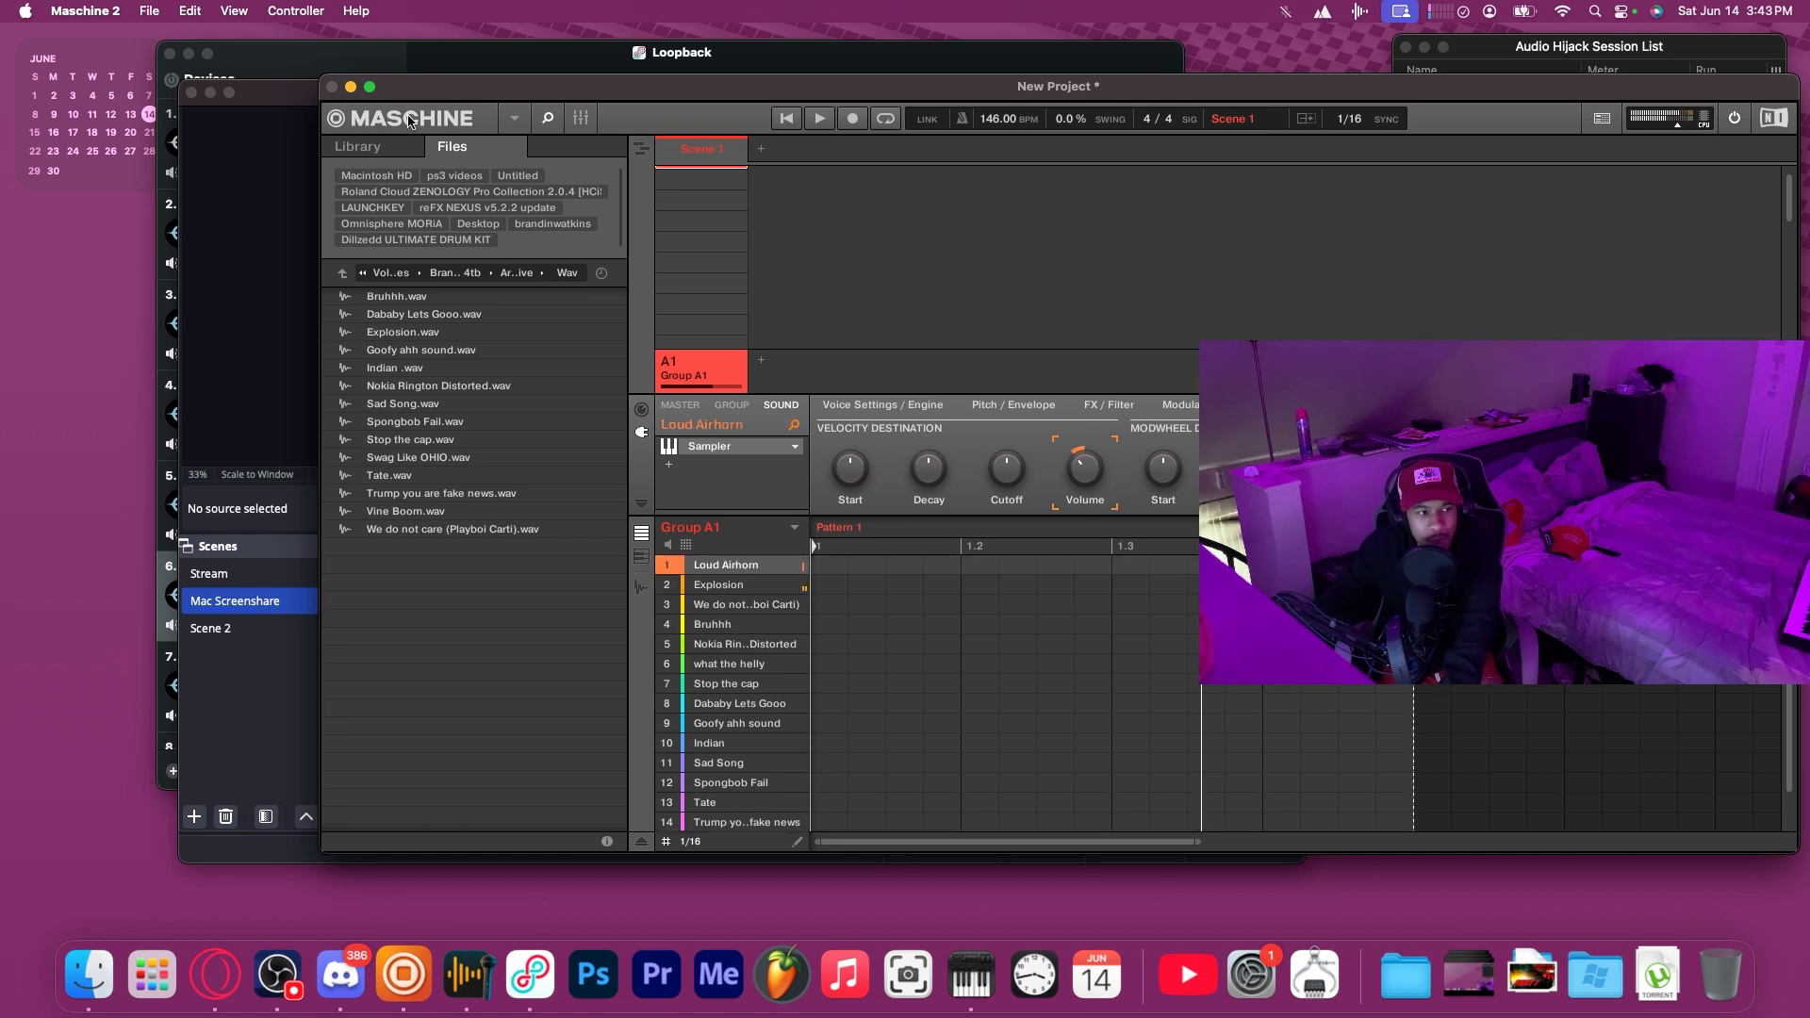
{"action": "left_click", "coordinate": [351, 86]}
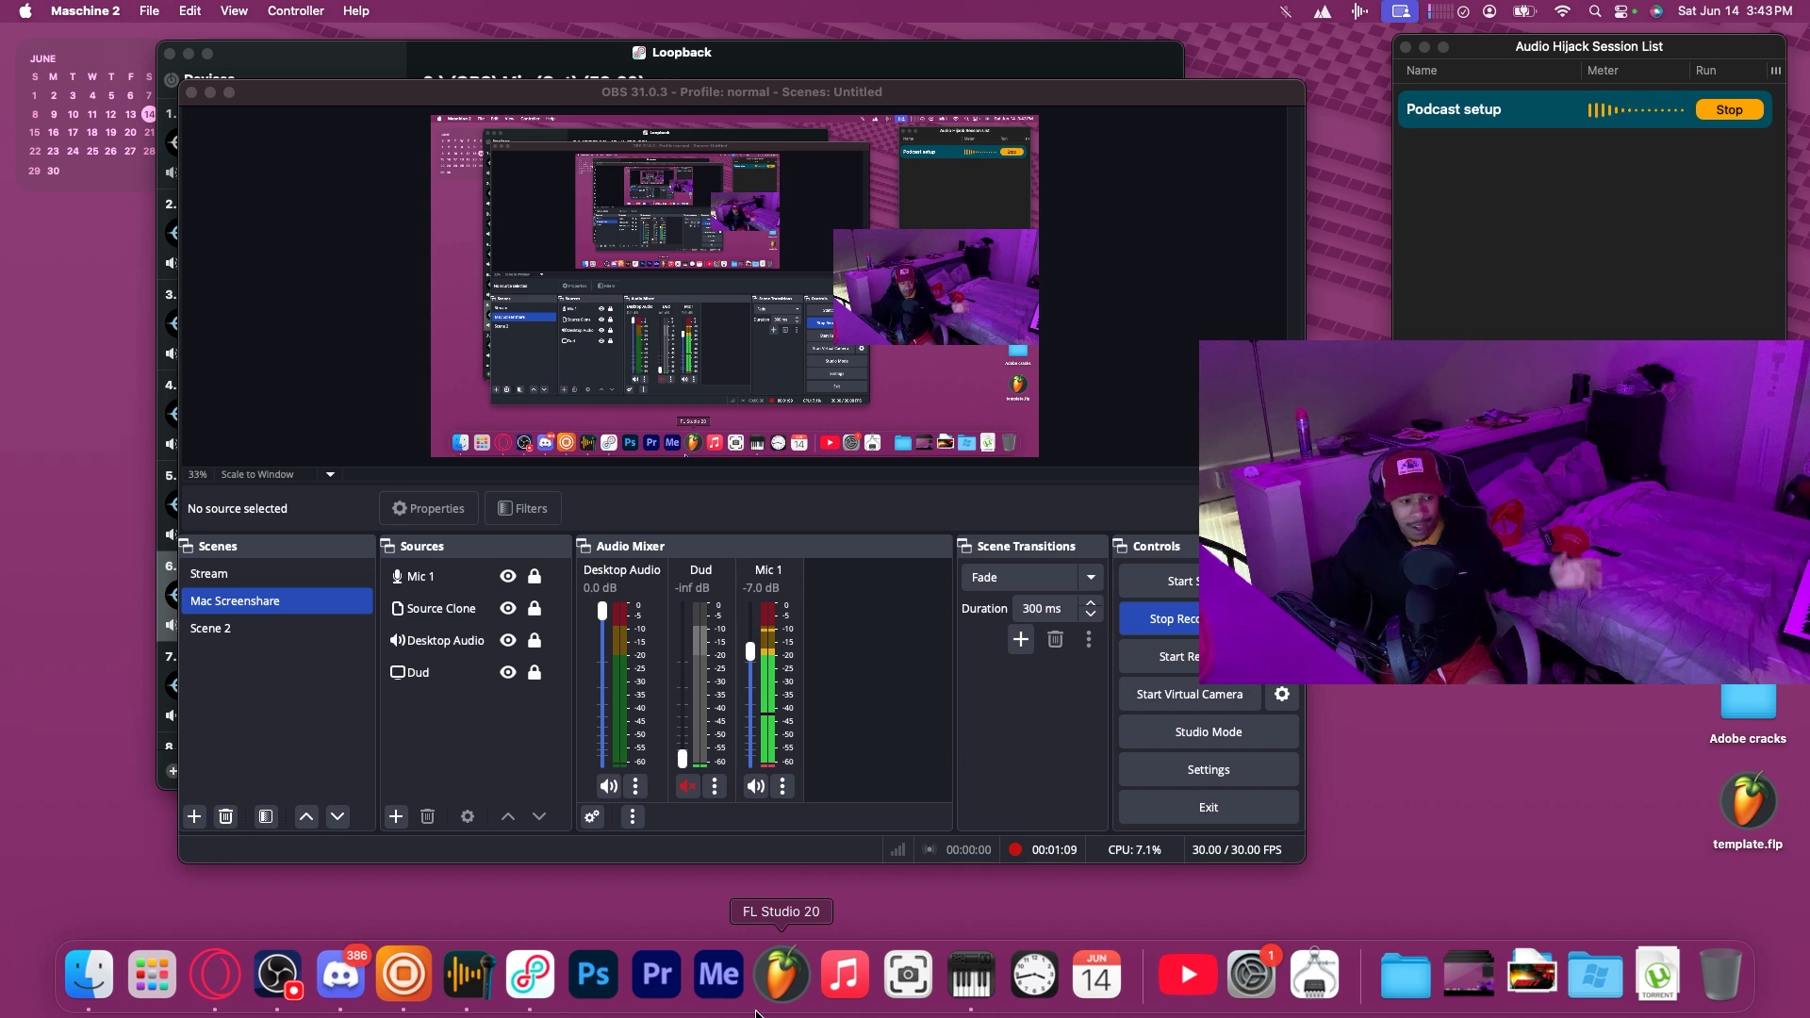
Open Audio Hijack's Podcast setup session and examine its BlackHole routing and the System-Wide Audio block's options.
{"action": "left_click", "coordinate": [469, 976]}
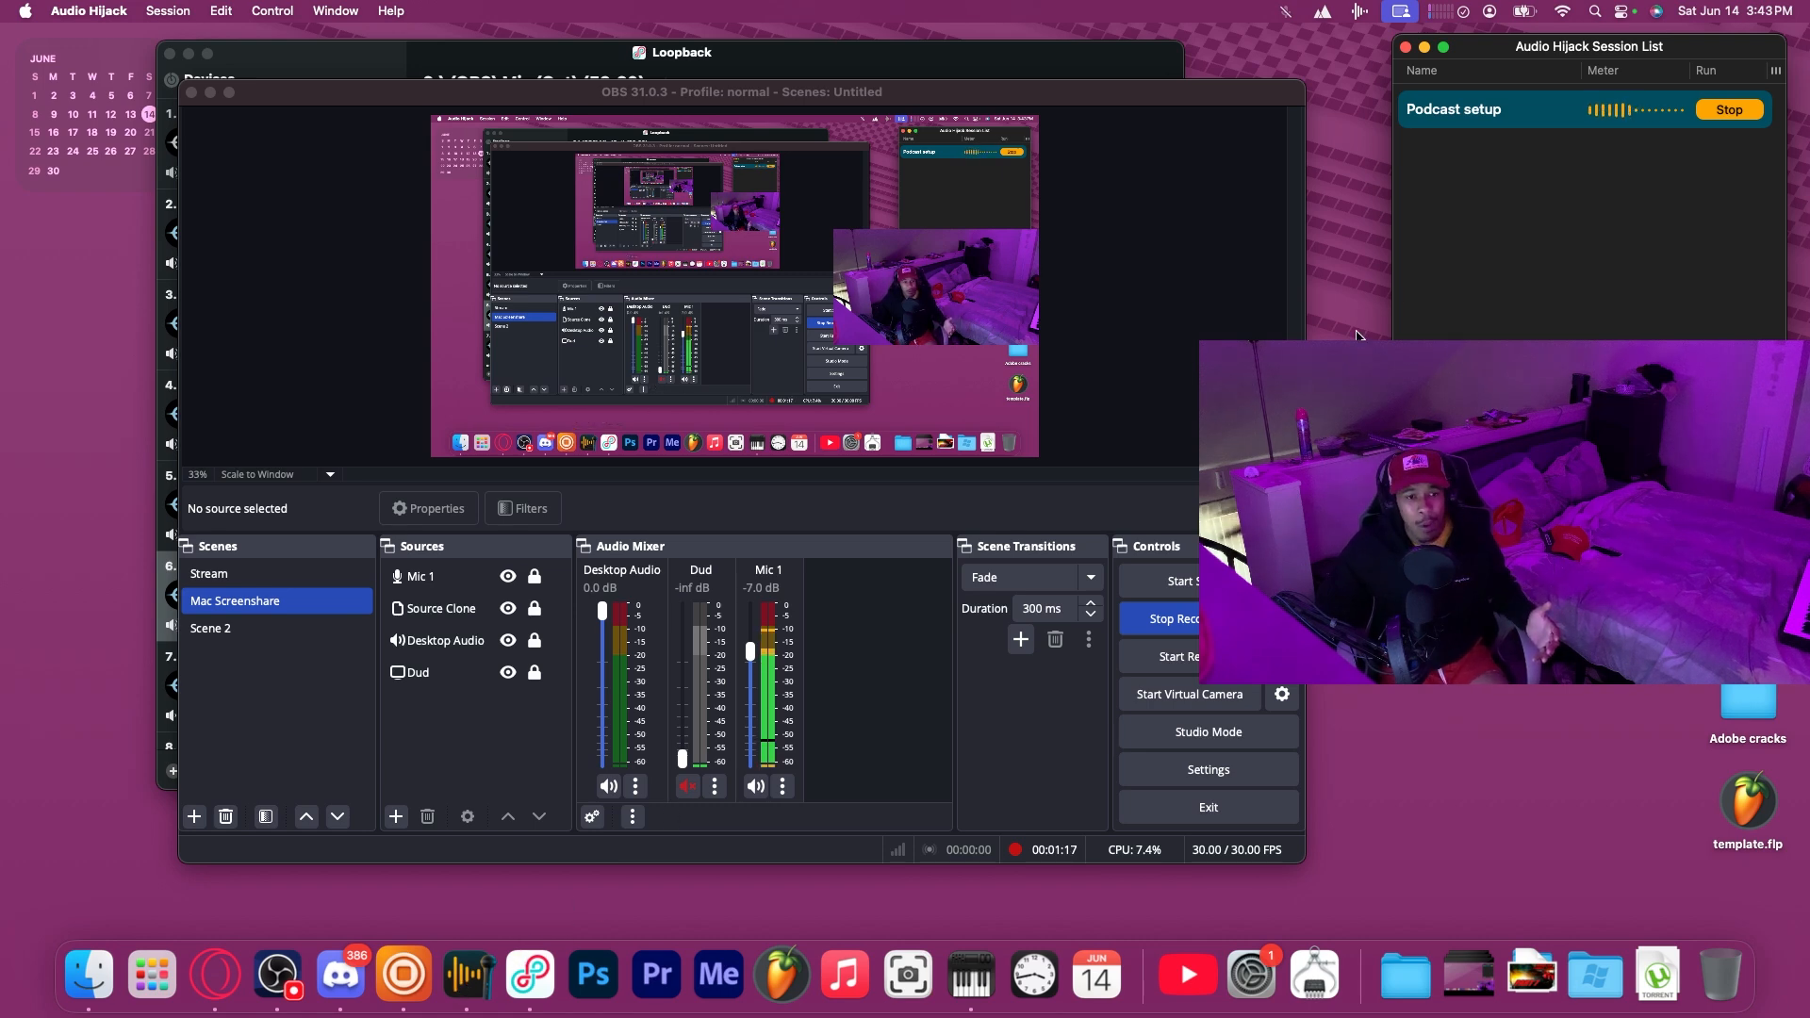
{"action": "double_click", "coordinate": [1493, 111]}
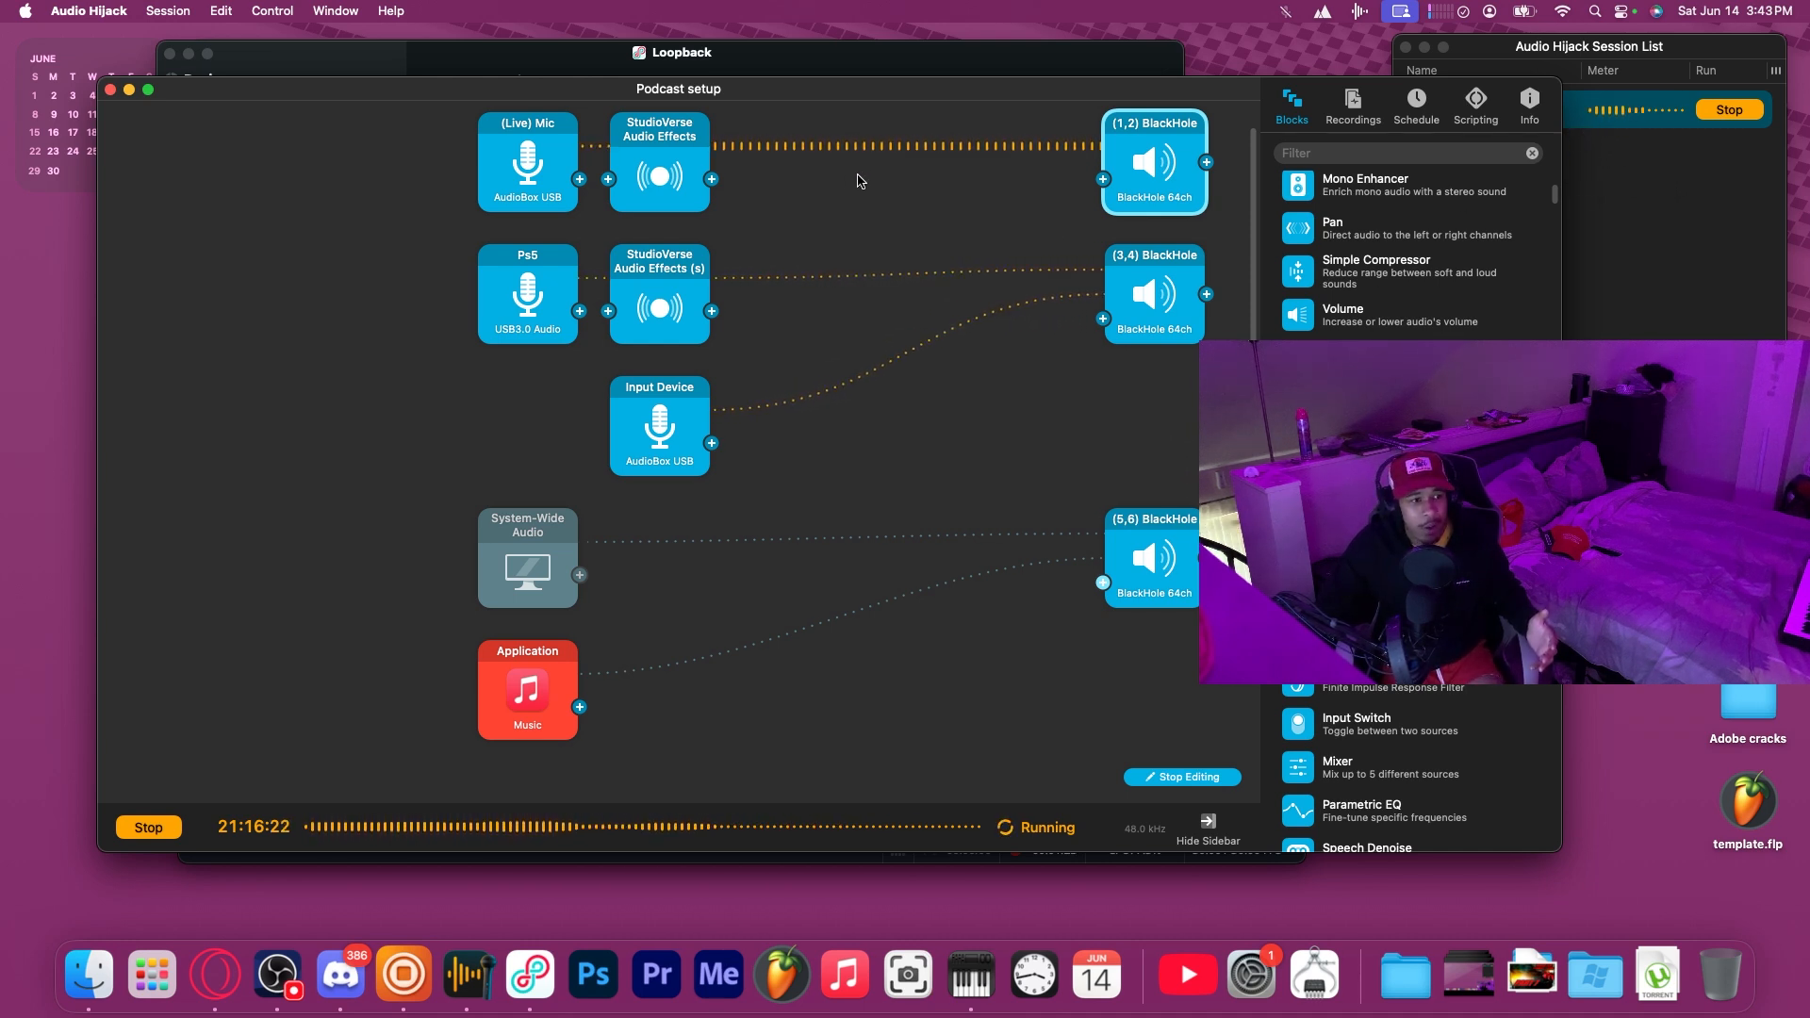
{"action": "scroll", "coordinate": [833, 365], "scroll_direction": "down", "scroll_amount": 4}
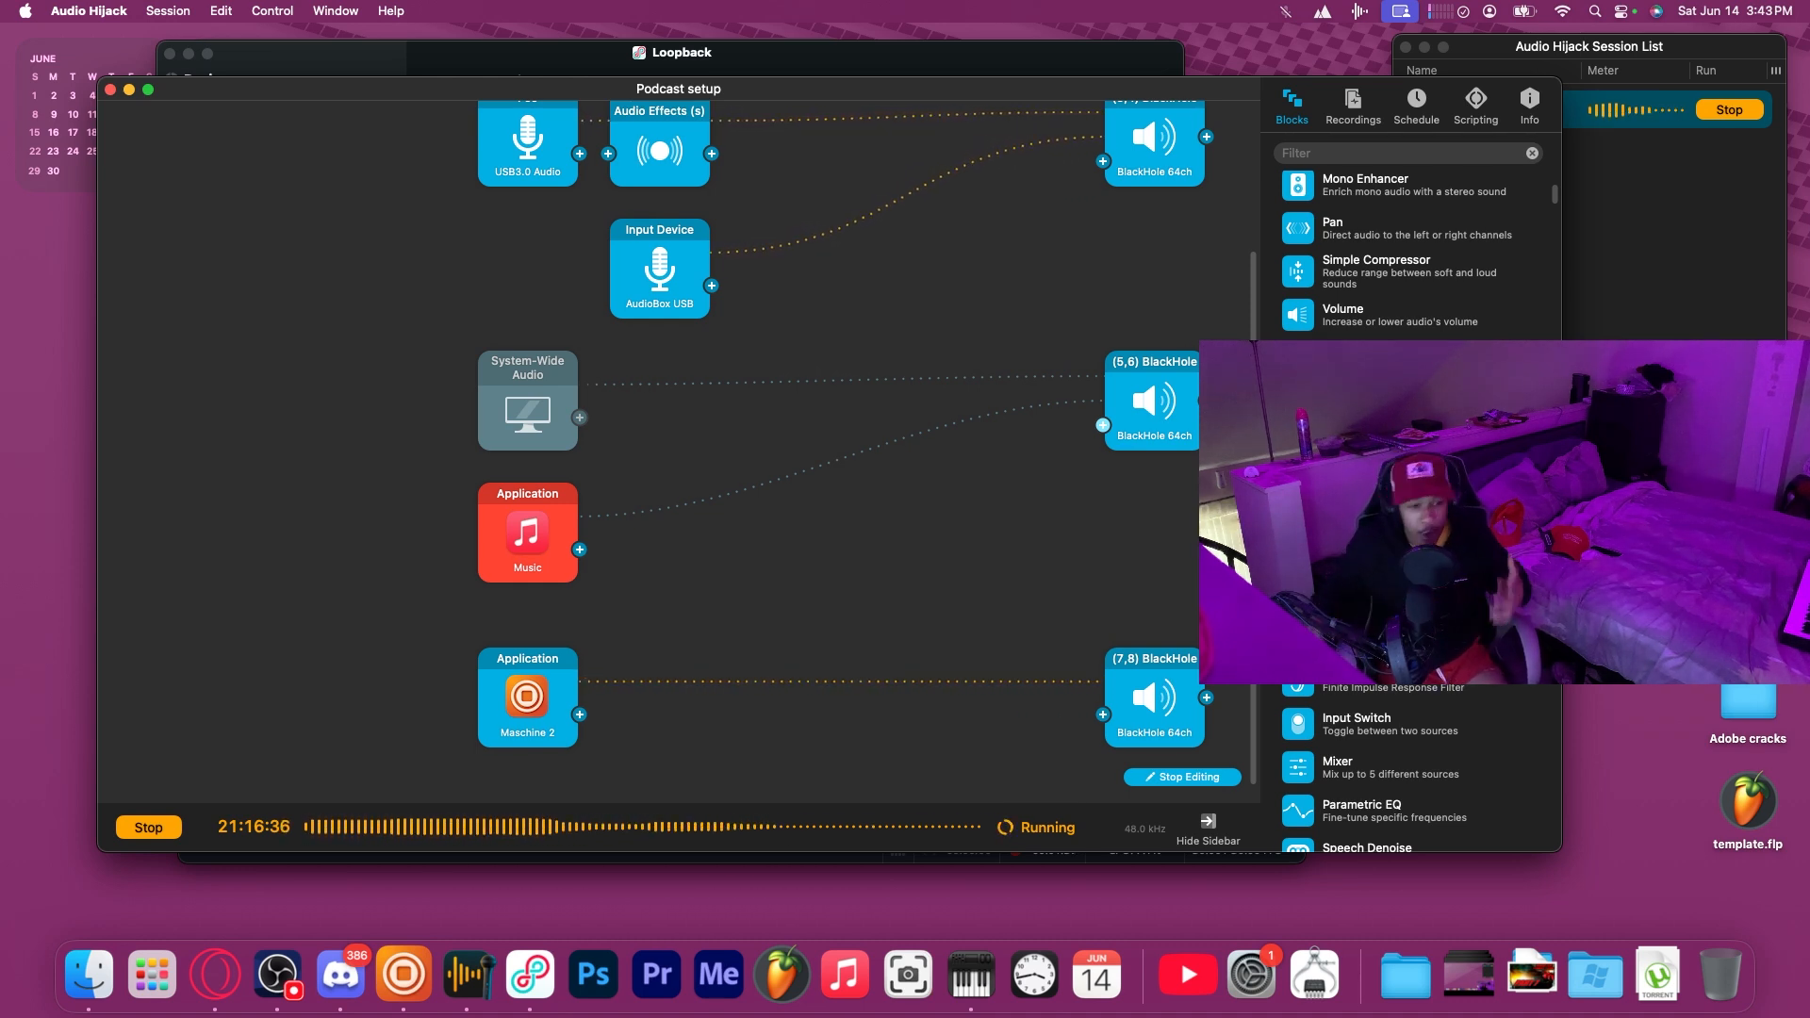
{"action": "right_click", "coordinate": [518, 386]}
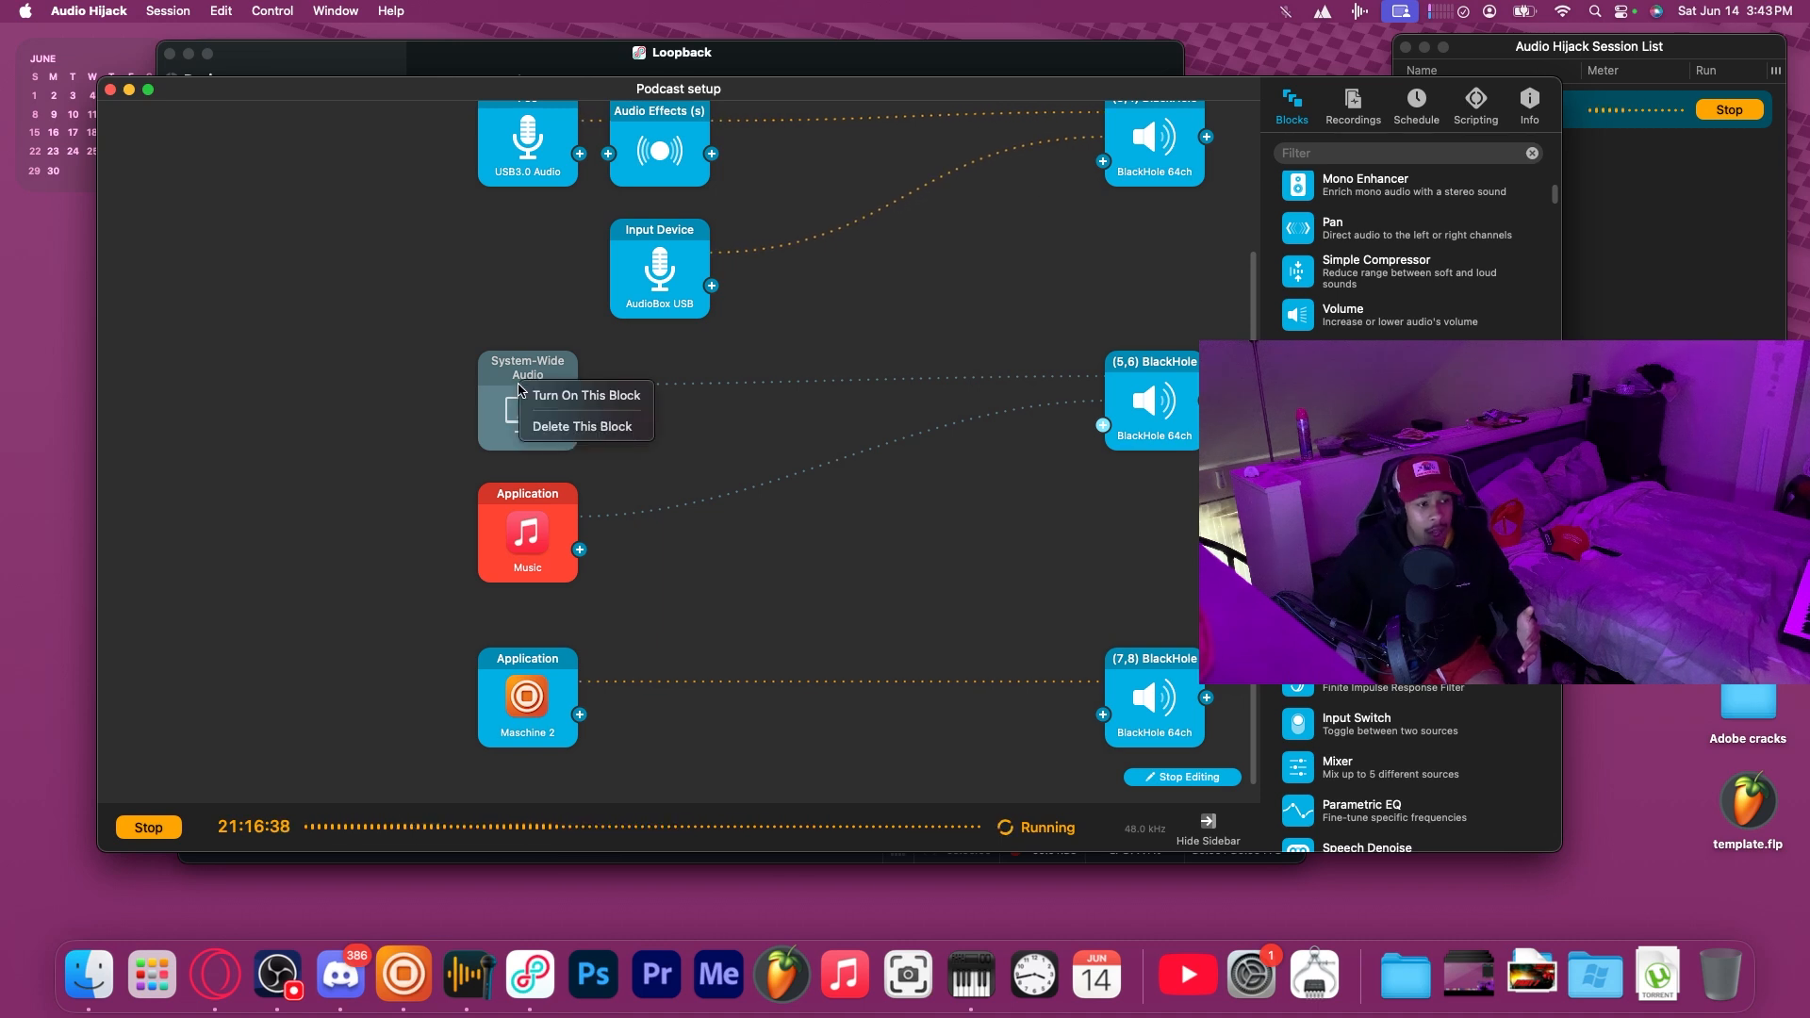
{"action": "left_click", "coordinate": [538, 332]}
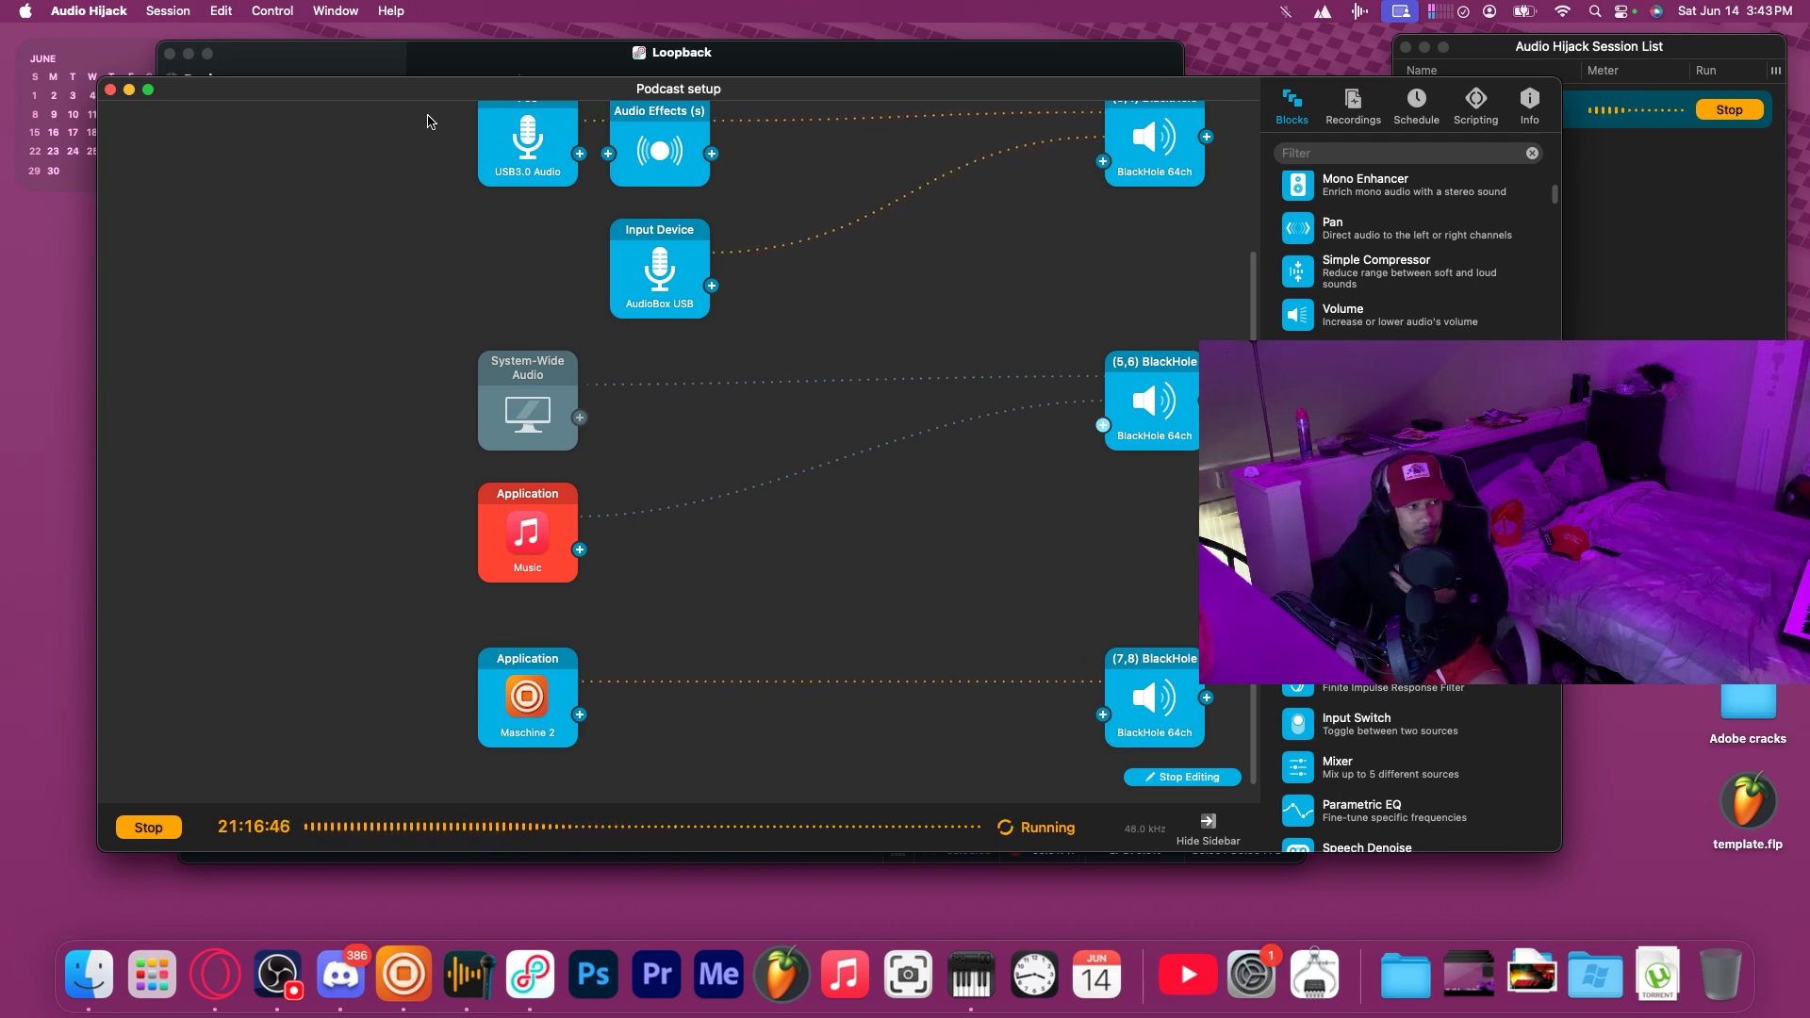
Switch to Loopback and examine how the (OBS) Mic (Out) device routes BlackHole channels 1 and 2 to 59 and 60.
{"action": "left_click", "coordinate": [311, 54]}
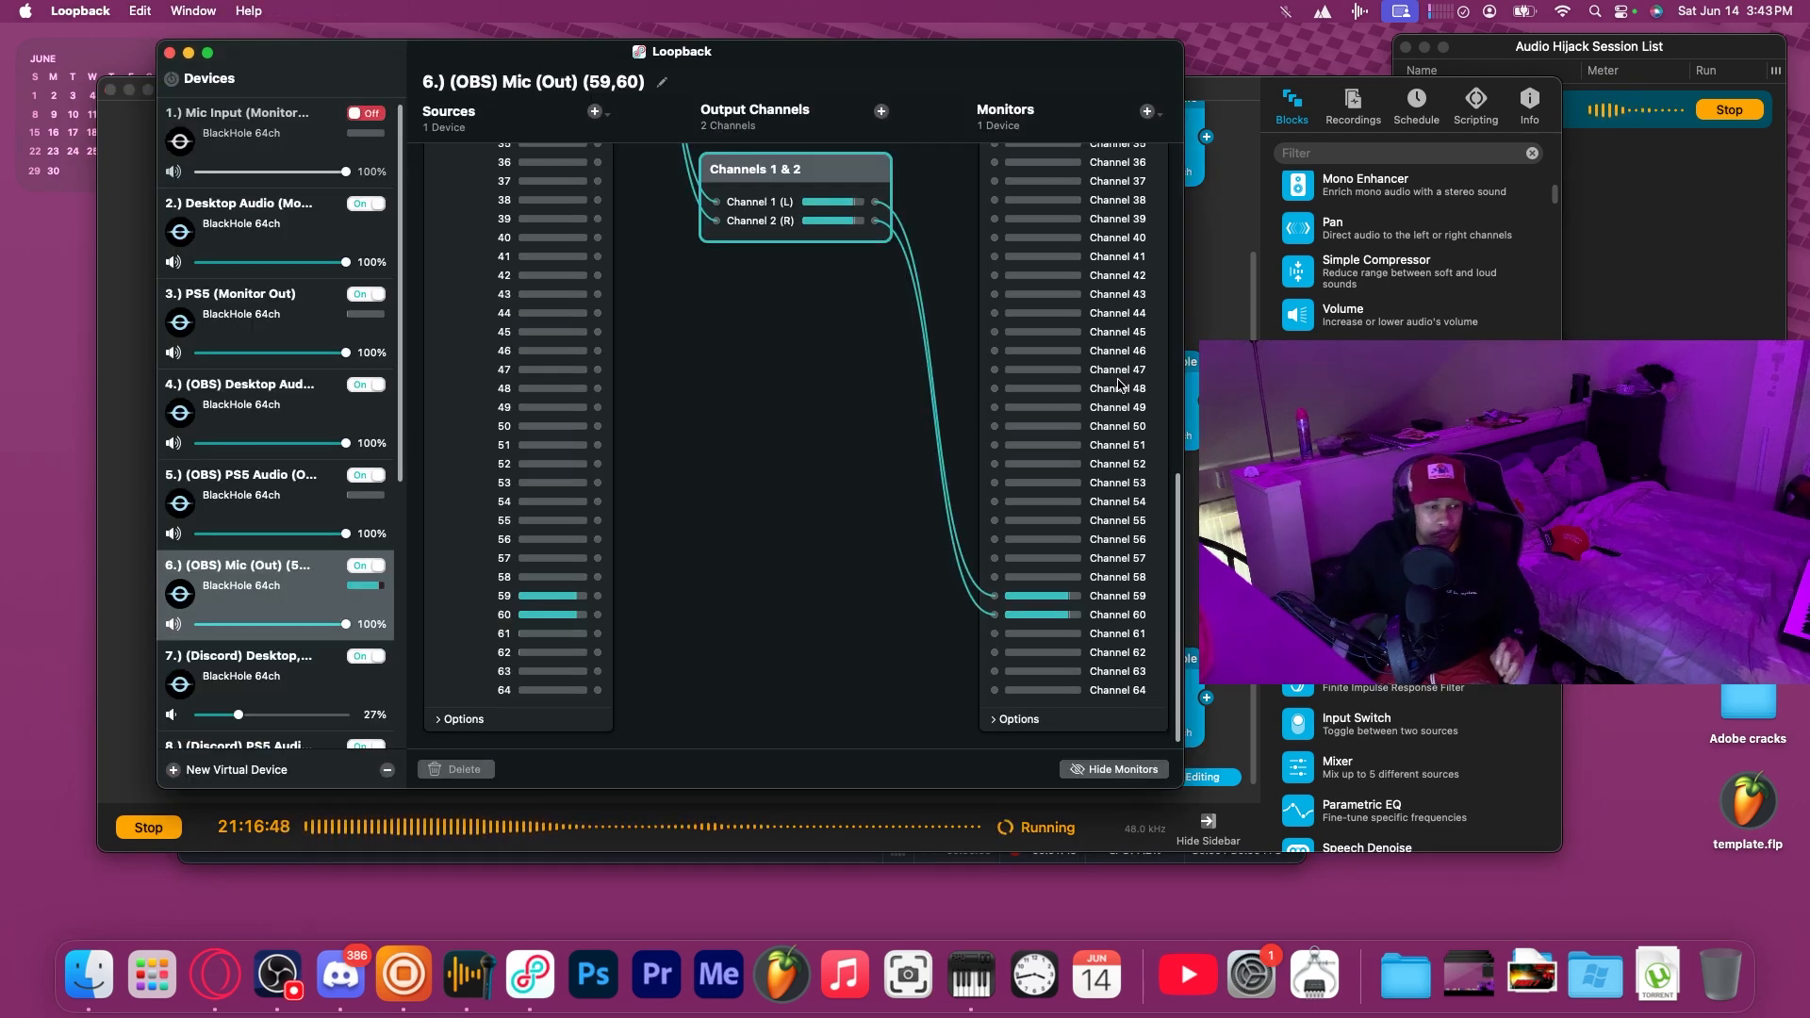
{"action": "left_click", "coordinate": [1675, 226]}
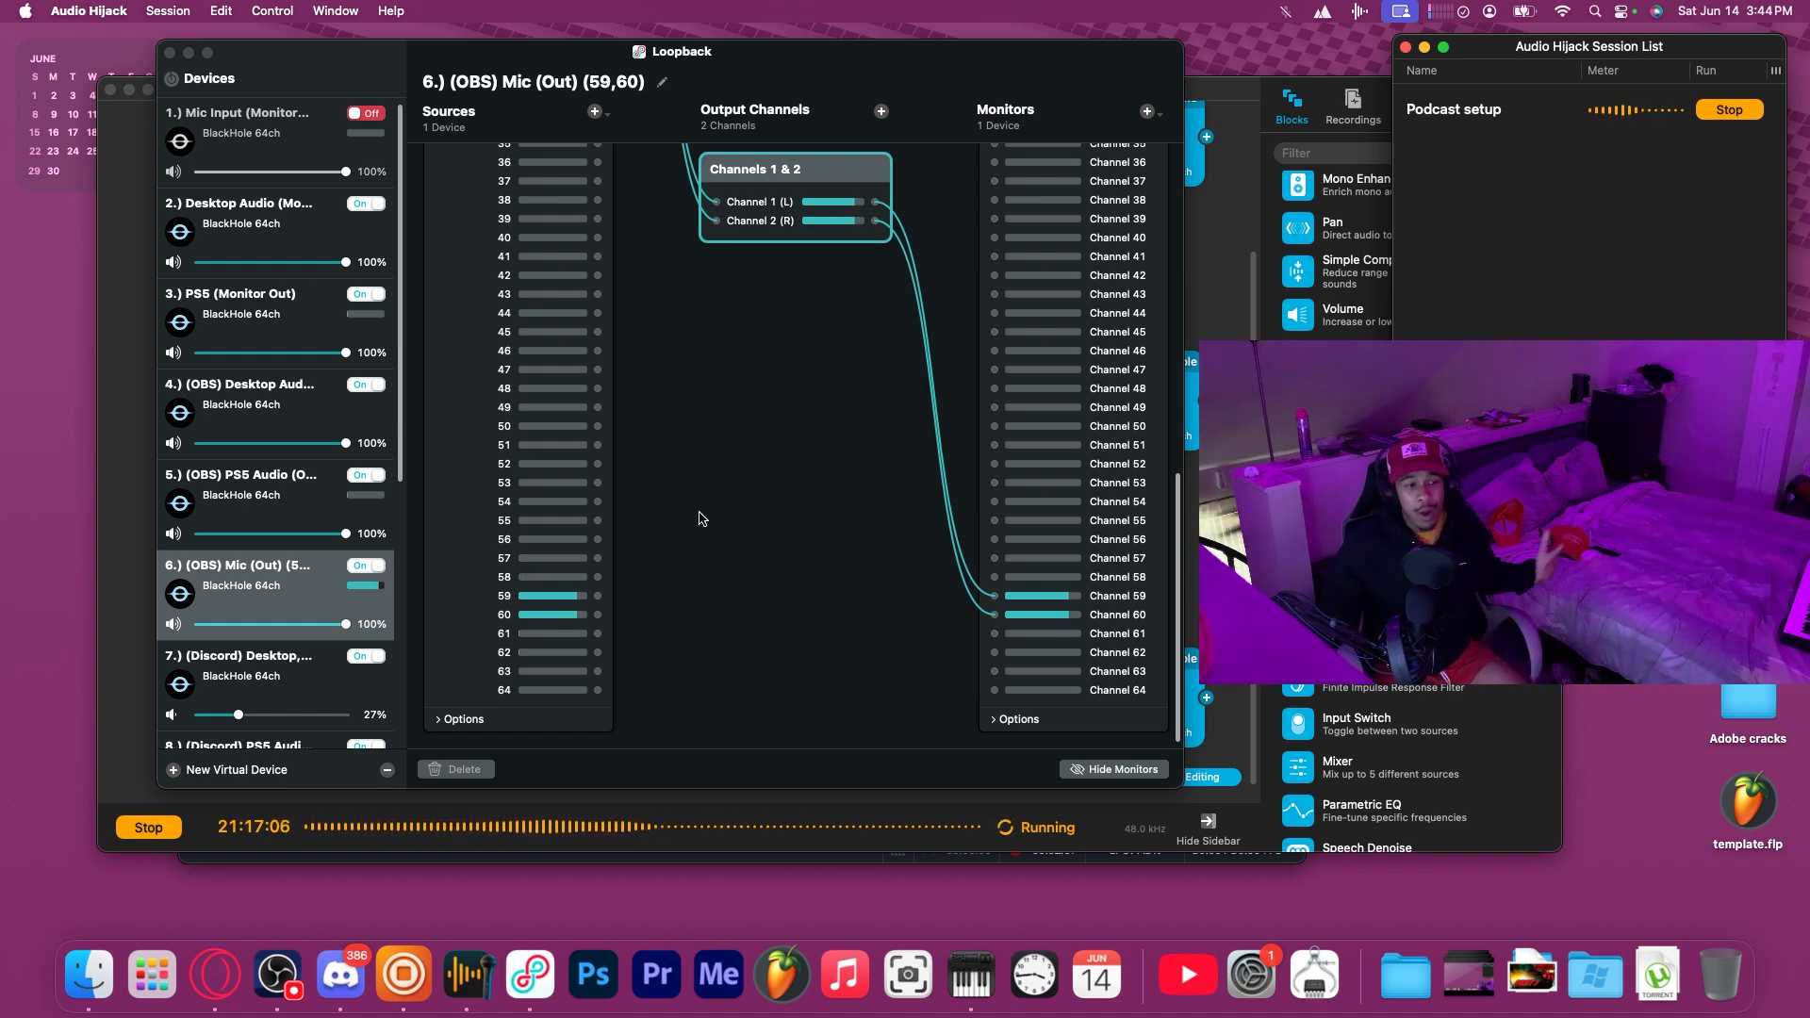
{"action": "scroll", "coordinate": [745, 379], "scroll_direction": "up", "scroll_amount": 1}
{"action": "scroll", "coordinate": [745, 379], "scroll_direction": "up", "scroll_amount": 10}
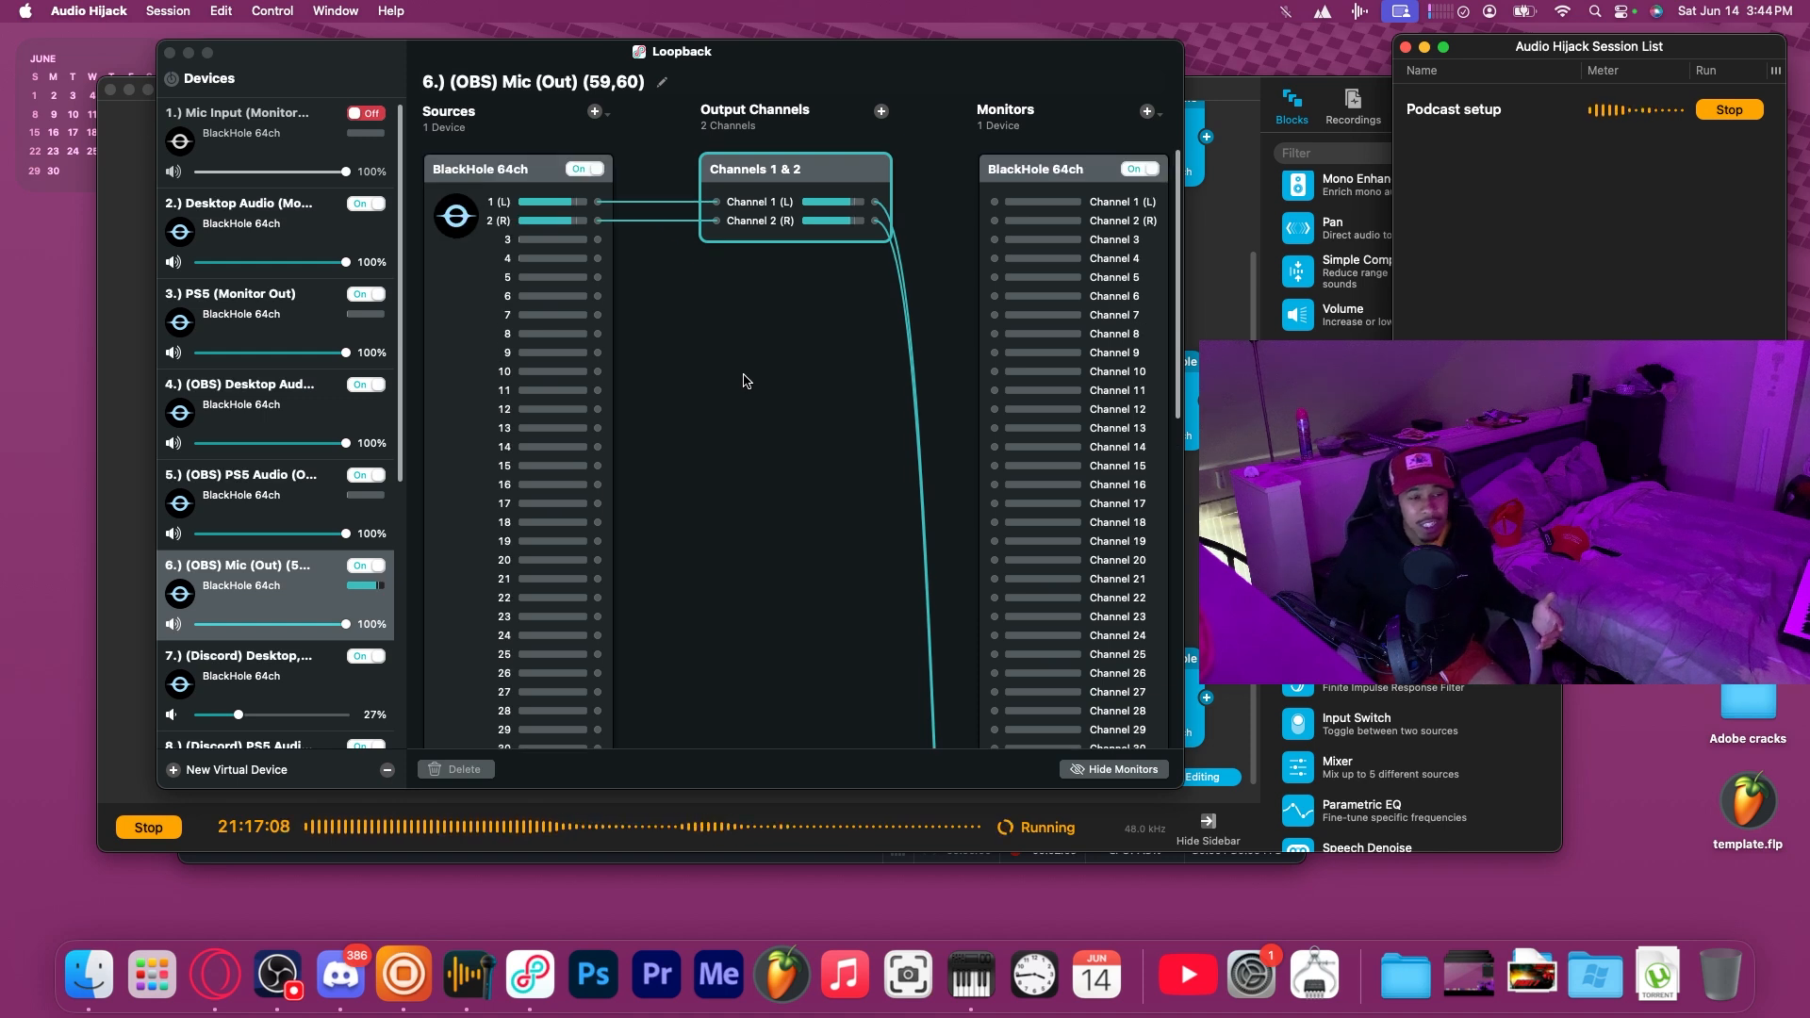
{"action": "scroll", "coordinate": [732, 383], "scroll_direction": "down", "scroll_amount": 4}
{"action": "scroll", "coordinate": [735, 381], "scroll_direction": "up", "scroll_amount": 8}
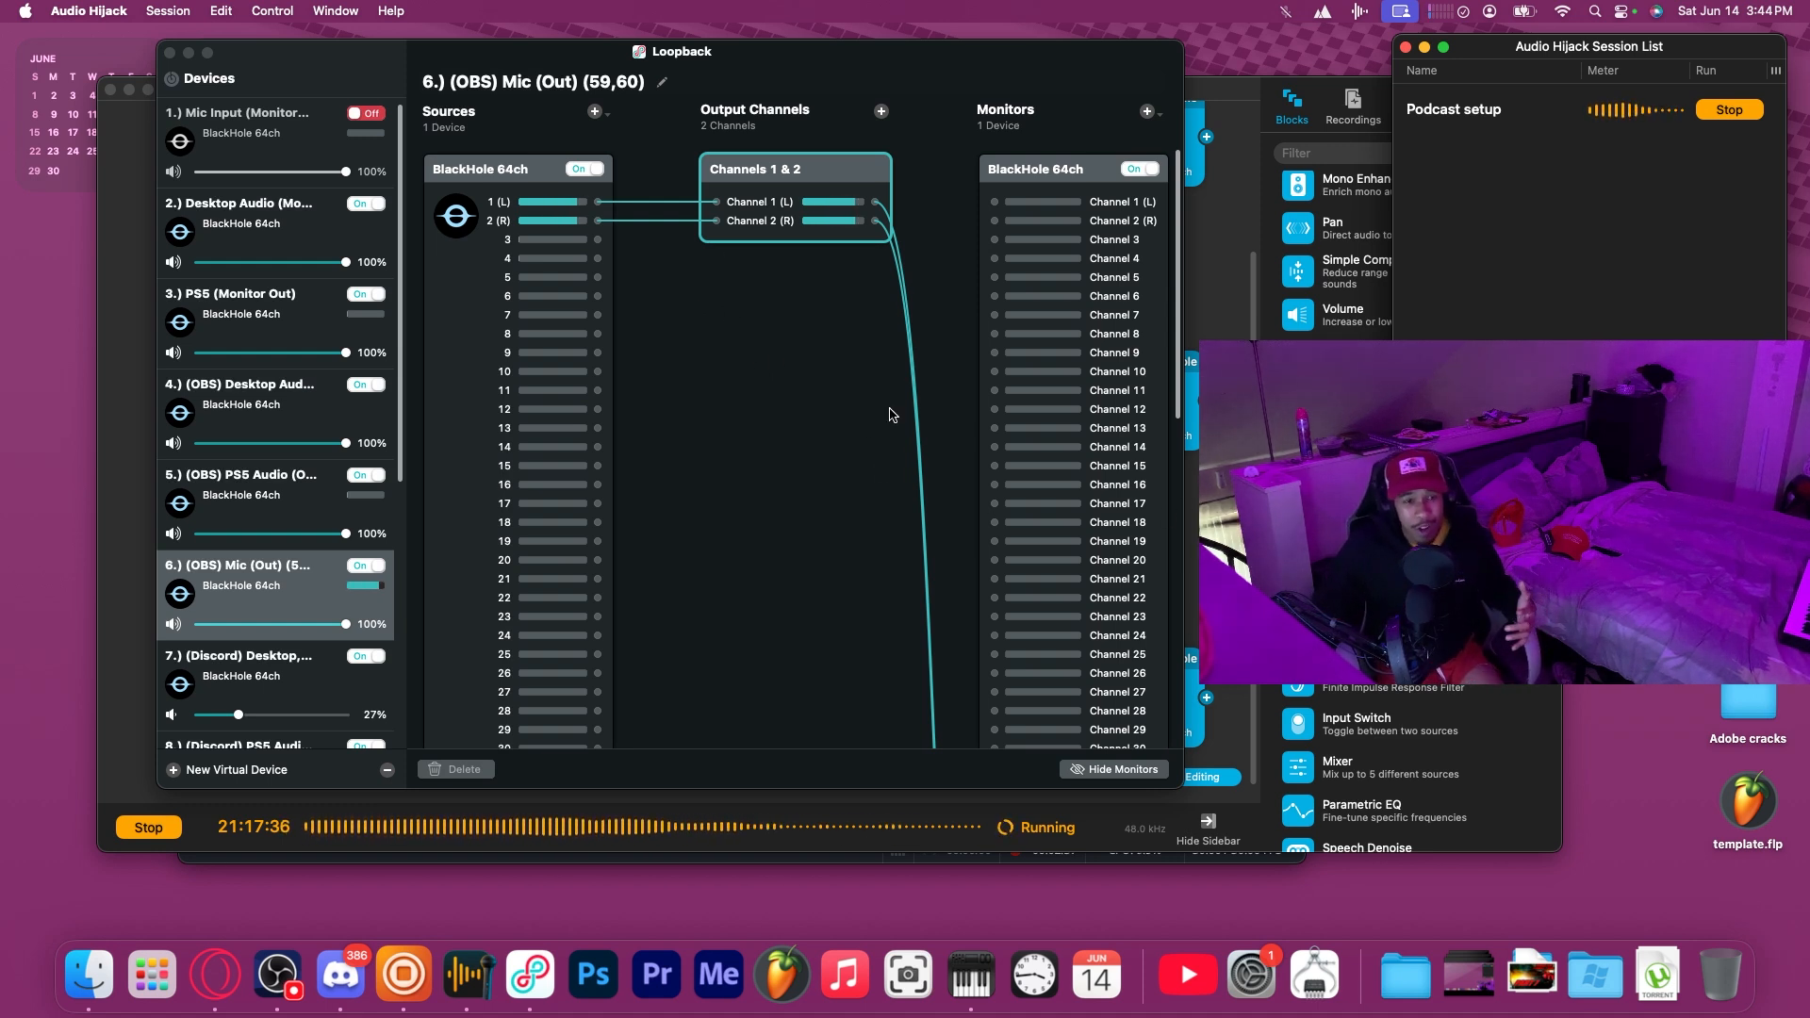
Rearrange the Loopback and OBS windows so that both, and the Audio Hijack session behind them, can be reached.
{"action": "left_click_drag", "start_coordinate": [588, 52], "coordinate": [690, 97]}
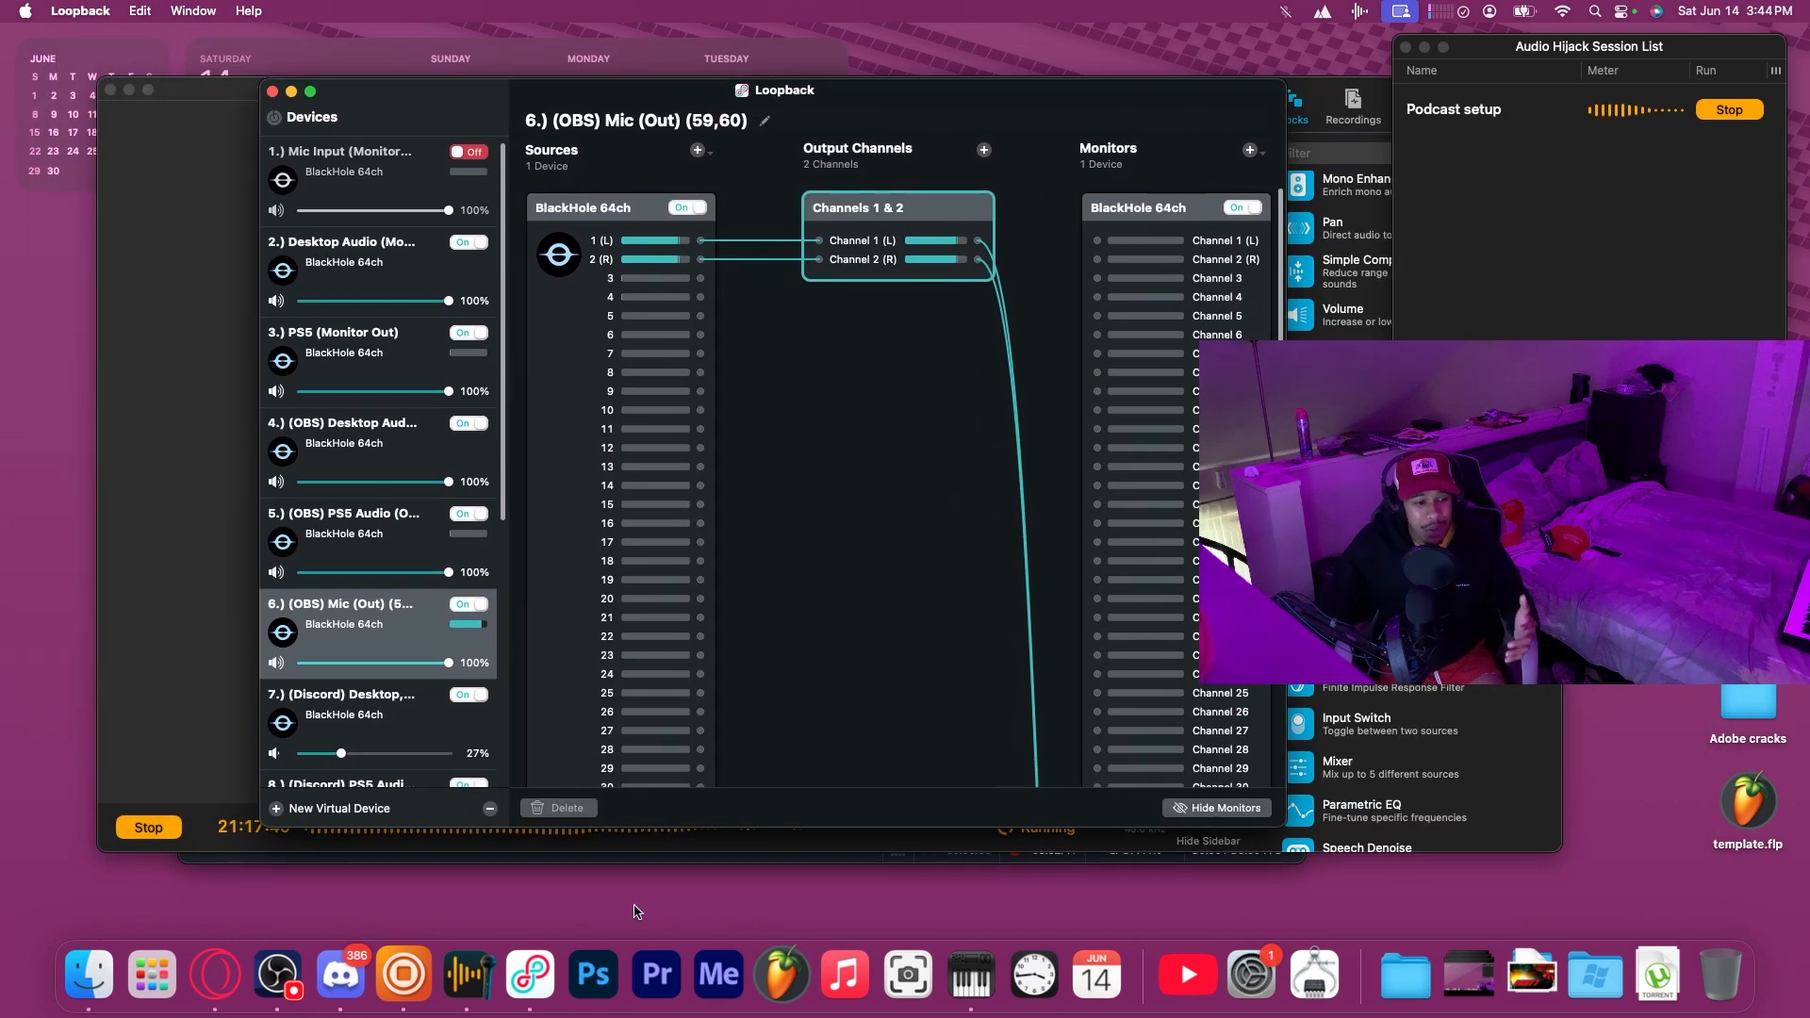
{"action": "left_click", "coordinate": [277, 976]}
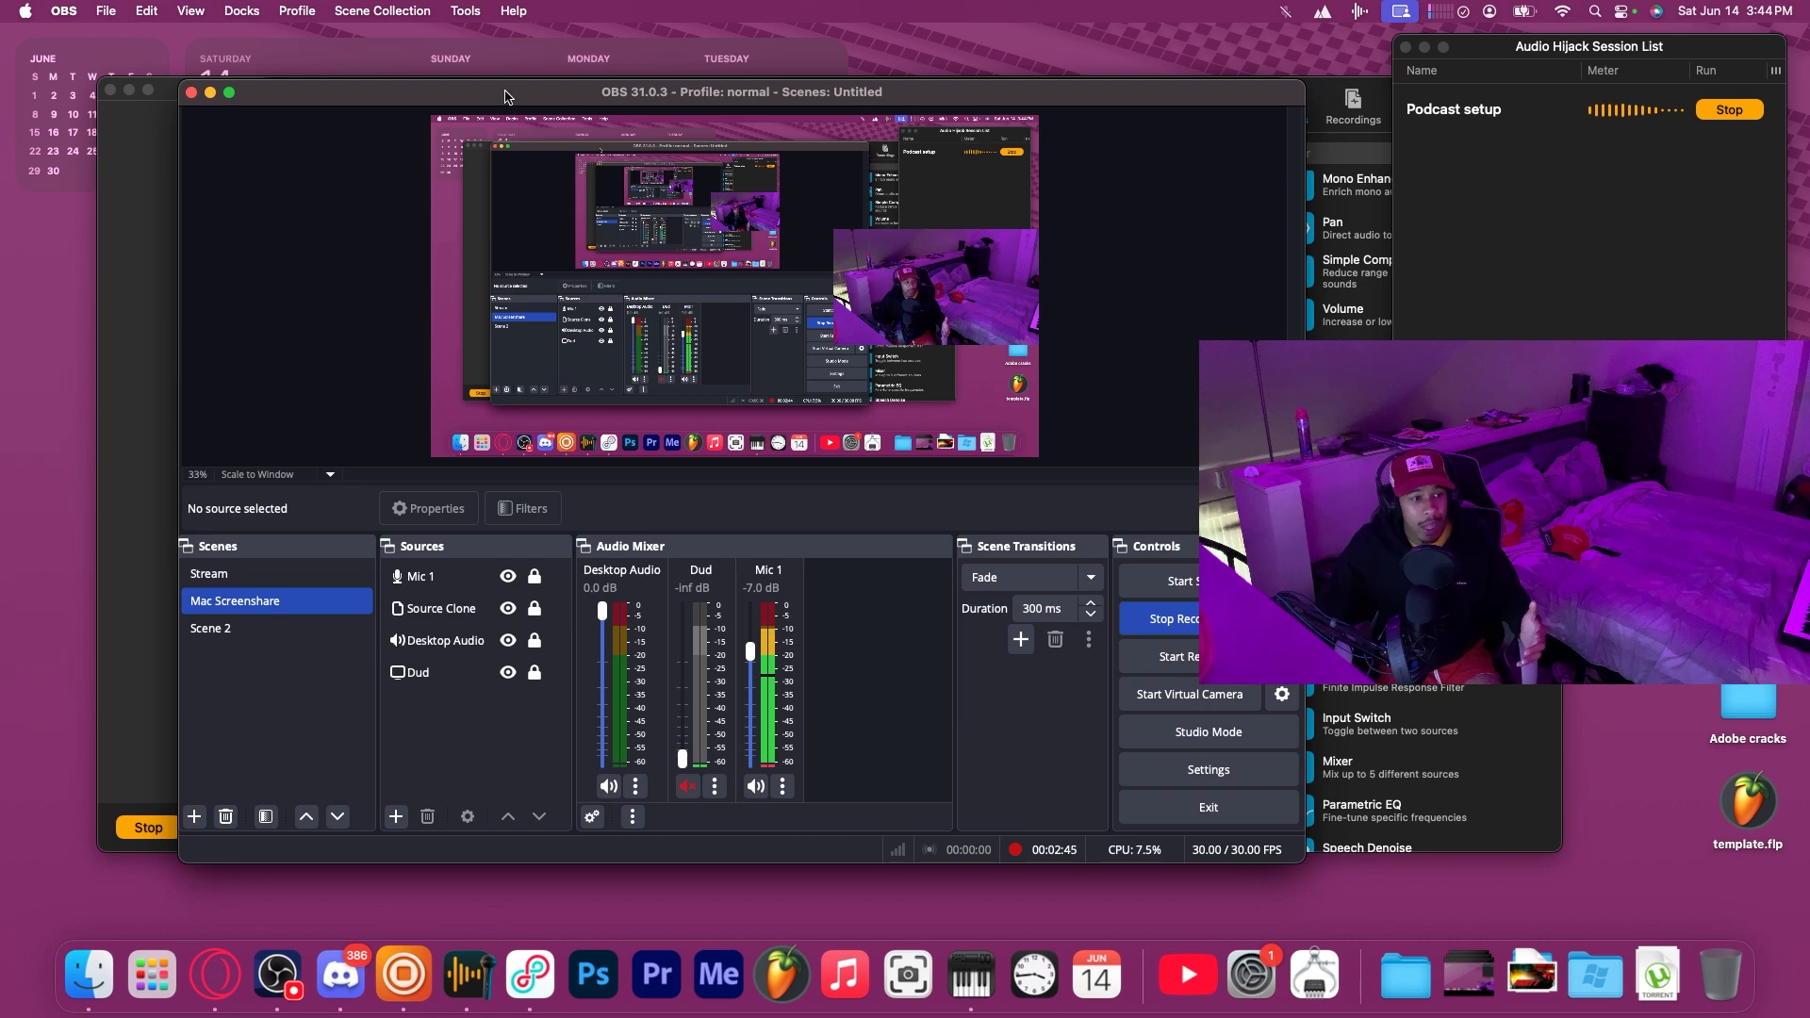
{"action": "left_click_drag", "start_coordinate": [504, 89], "coordinate": [884, 105]}
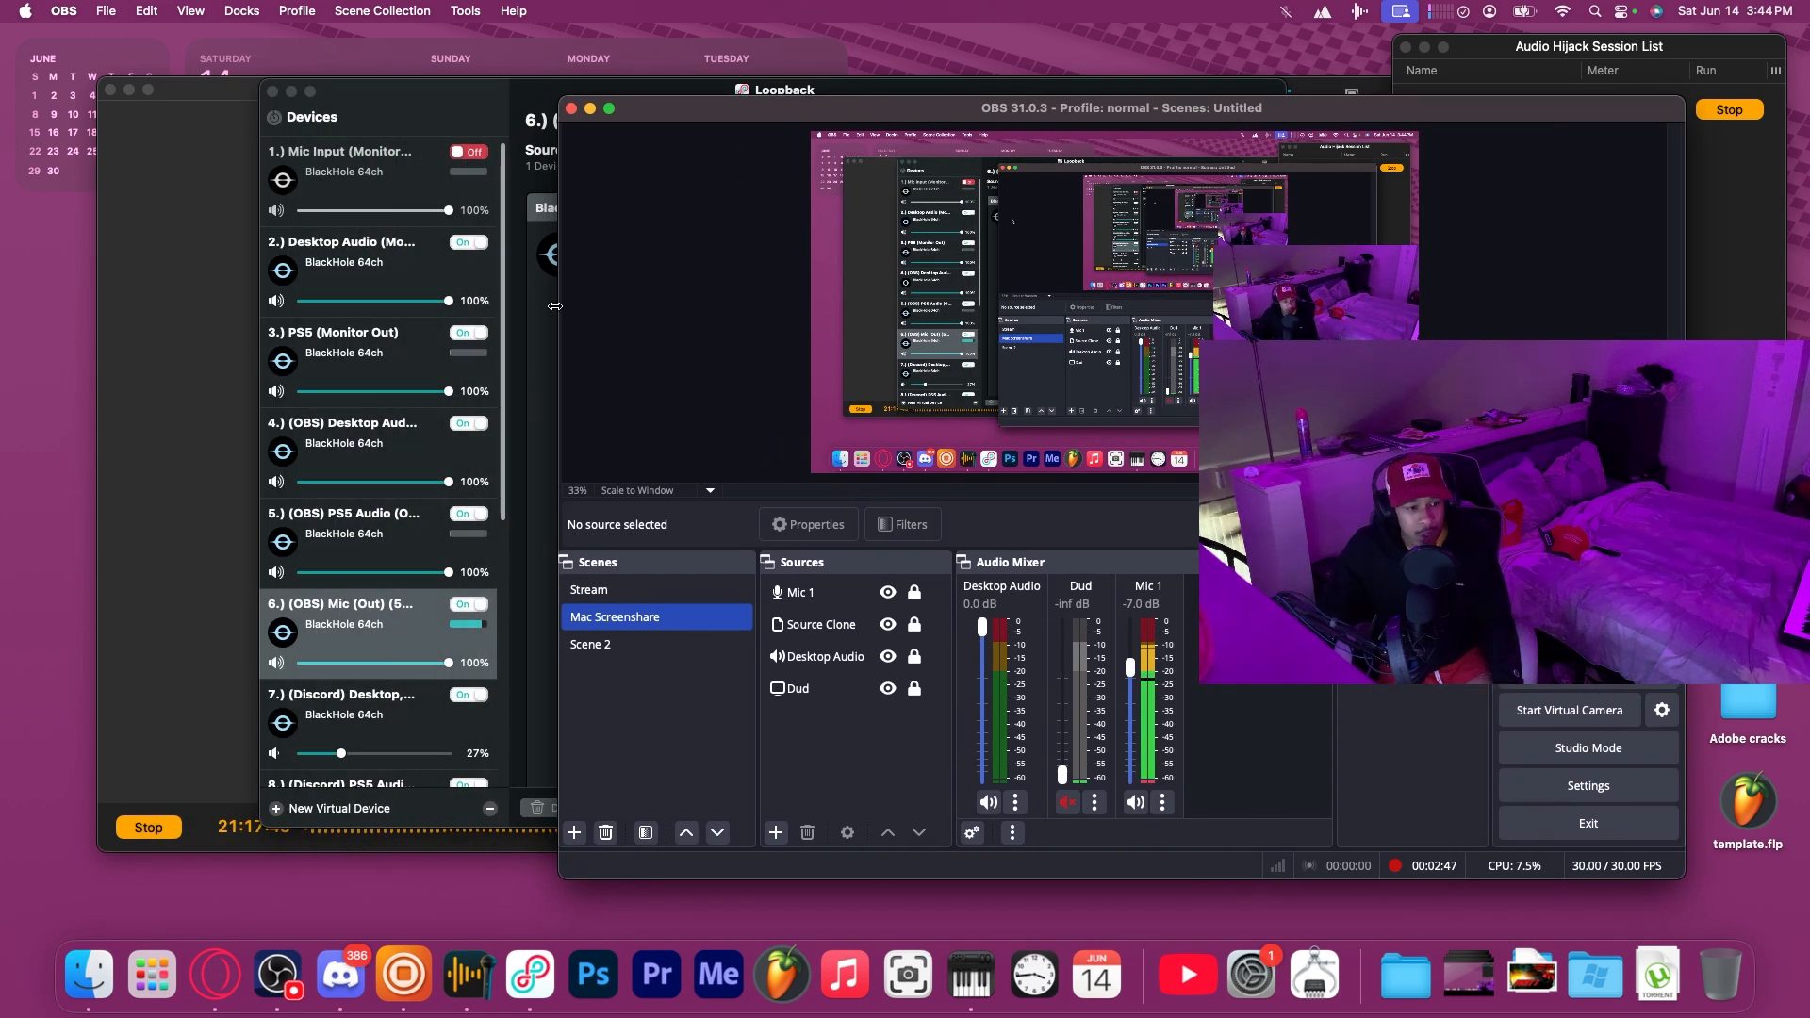
In Audio Hijack's Podcast setup session, set the (7,8) BlackHole block's output volume to 62%.
{"action": "left_click", "coordinate": [195, 297]}
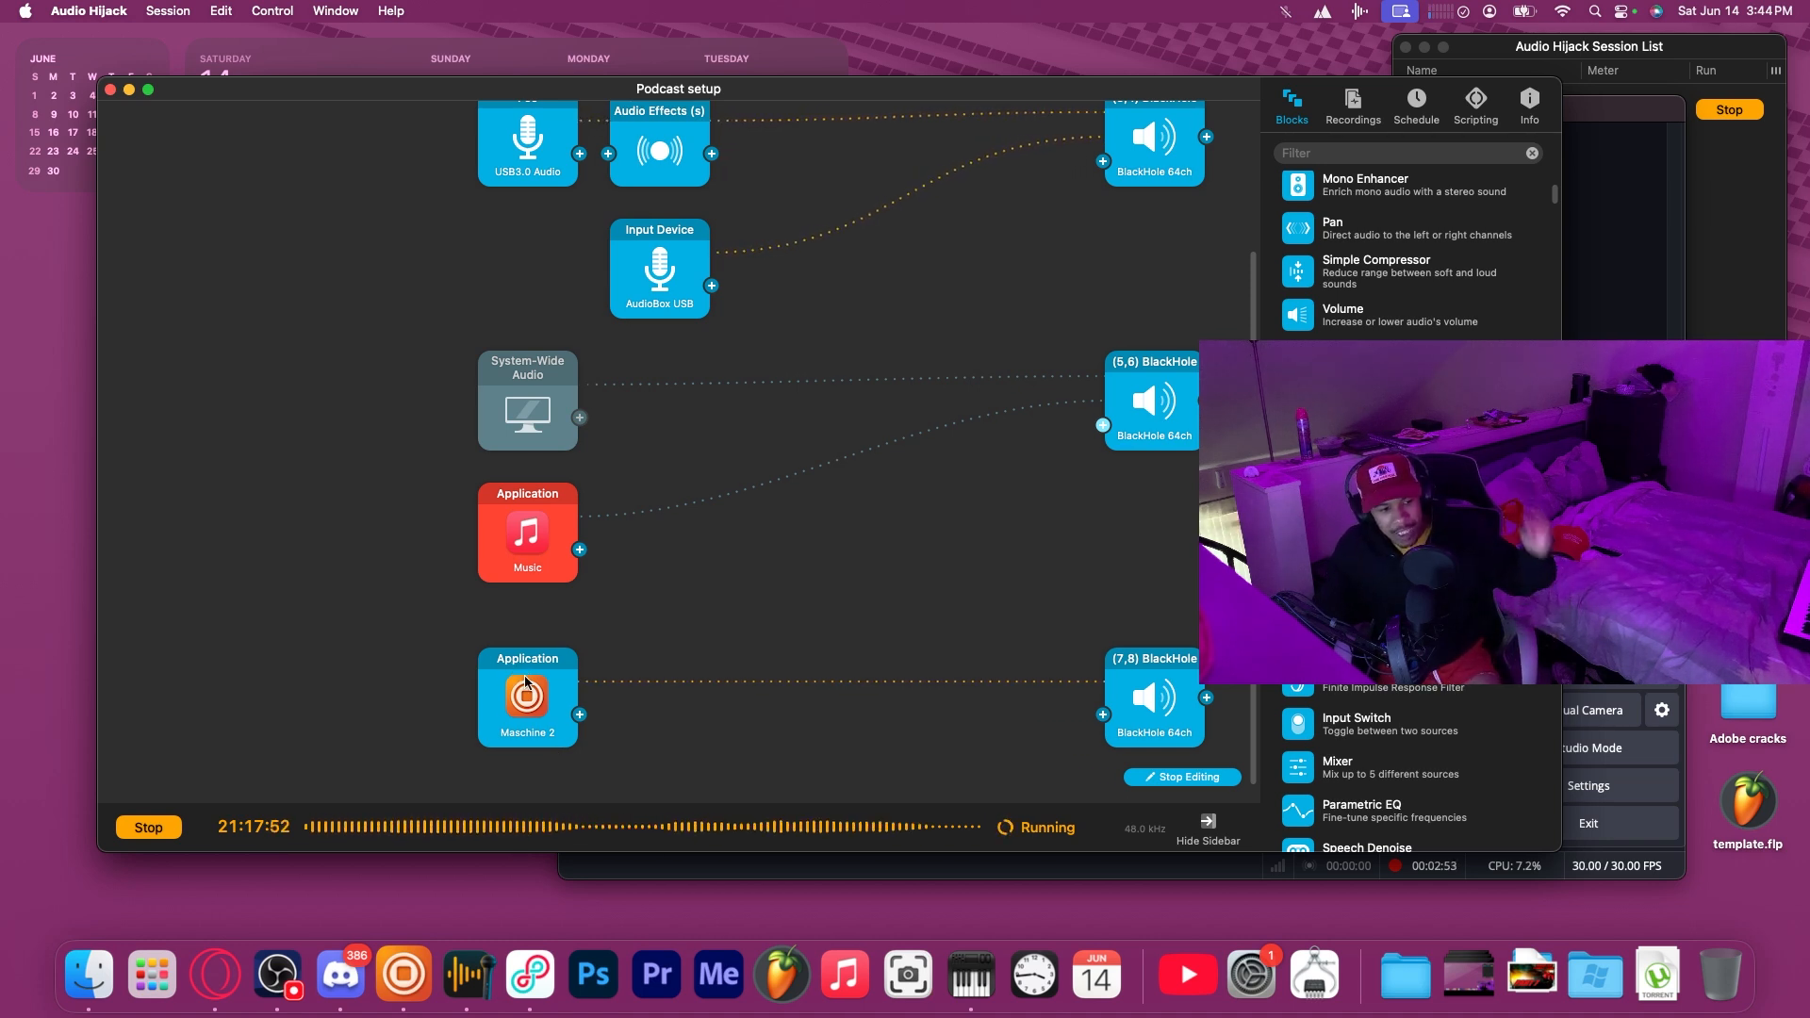
{"action": "left_click", "coordinate": [1165, 689]}
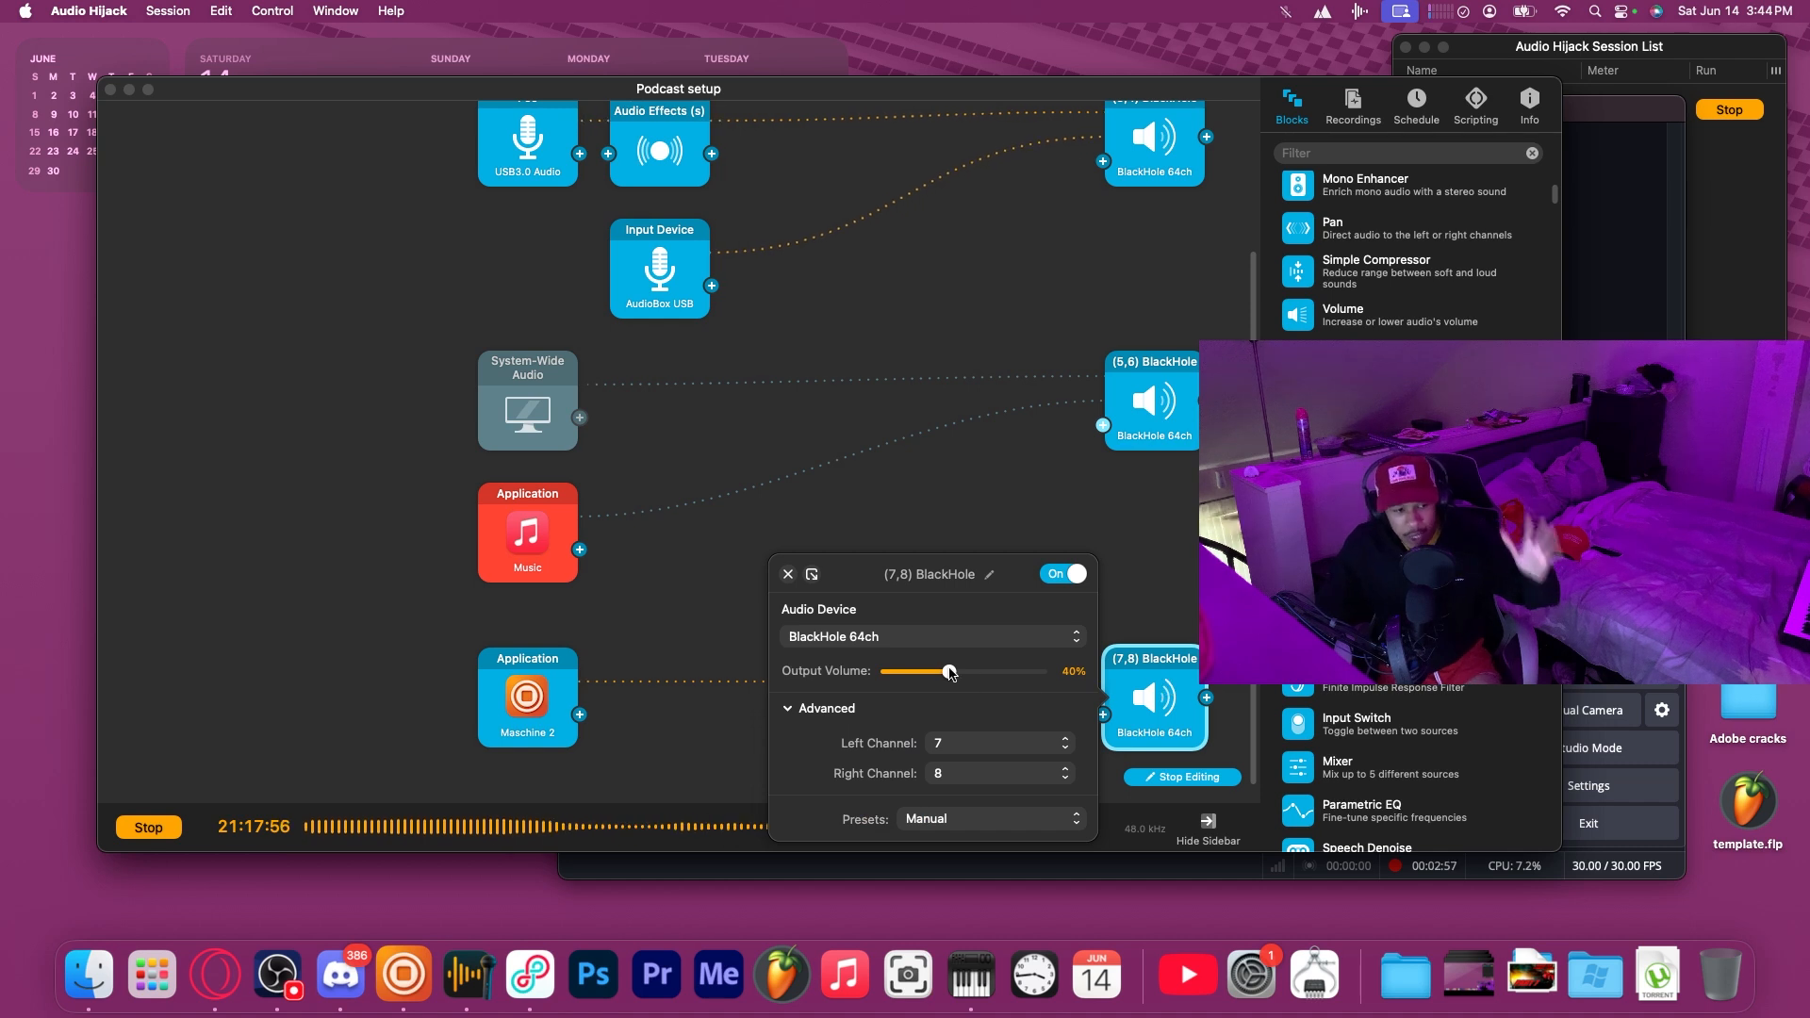
{"action": "left_click_drag", "start_coordinate": [948, 672], "coordinate": [1025, 672]}
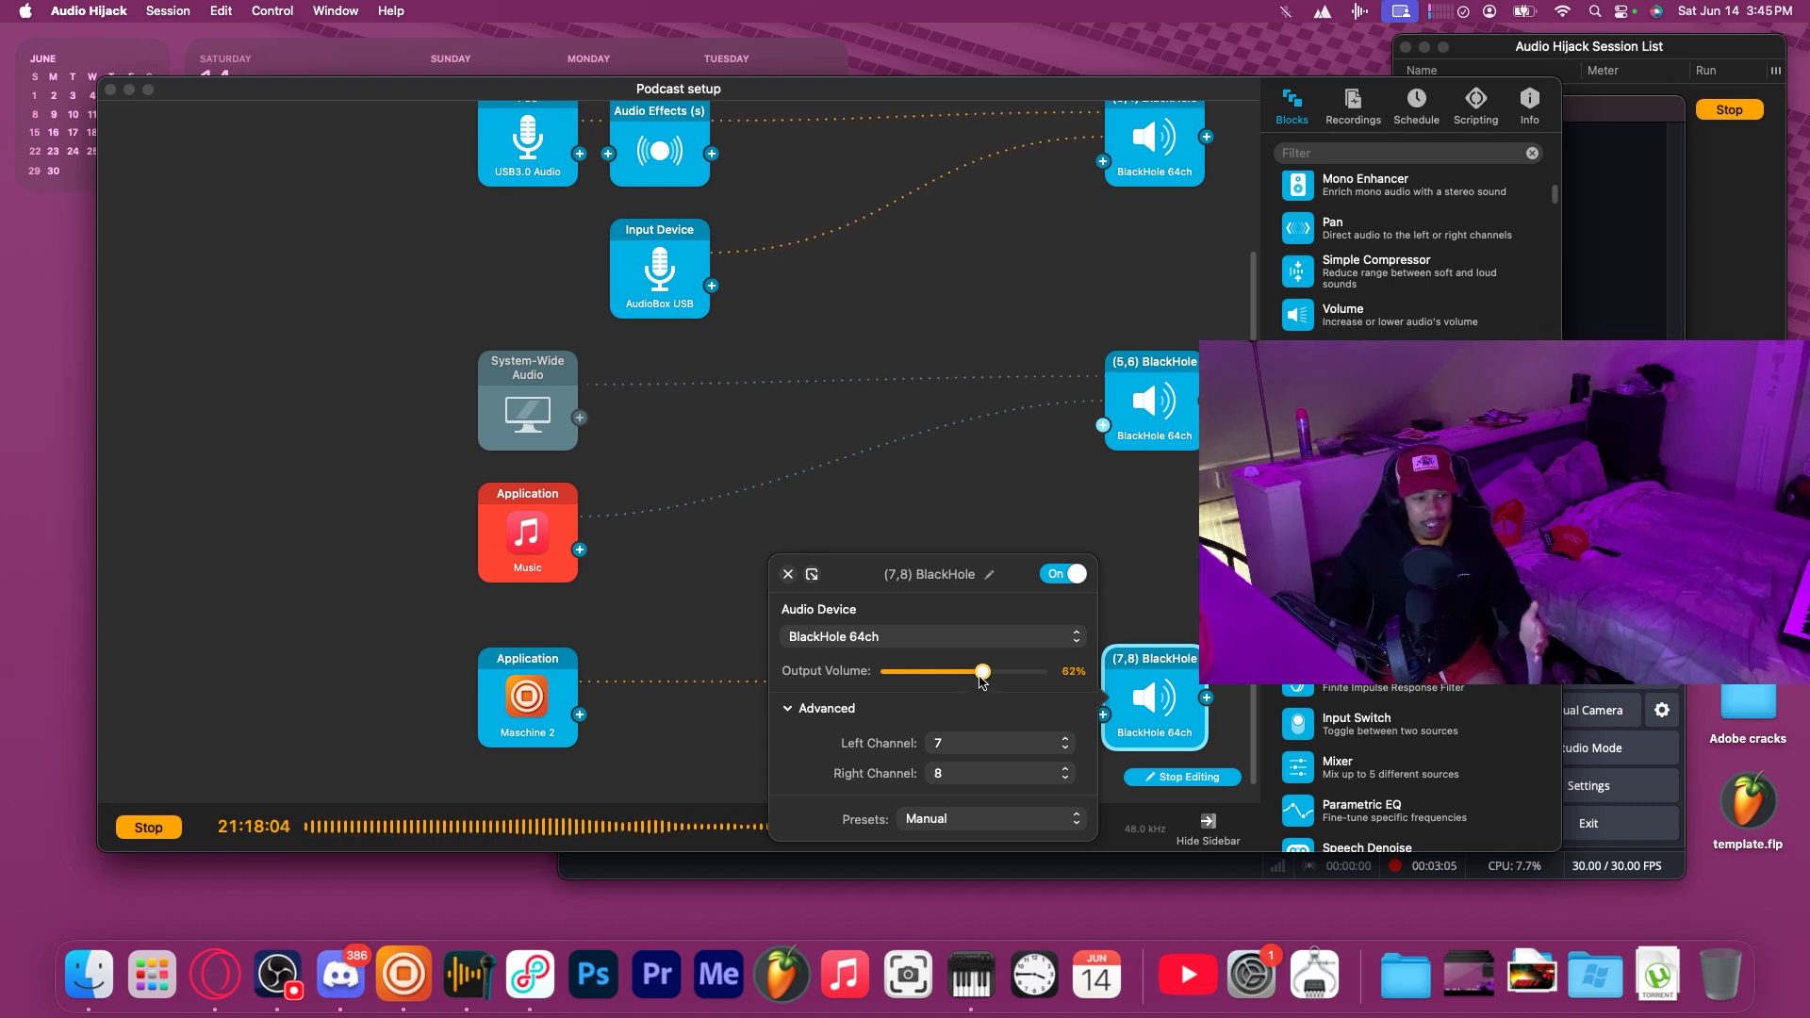
Examine the Podcast setup session's routing and its notes, and cancel the switch to automatic connections.
{"action": "scroll", "coordinate": [877, 438], "scroll_direction": "up", "scroll_amount": 5}
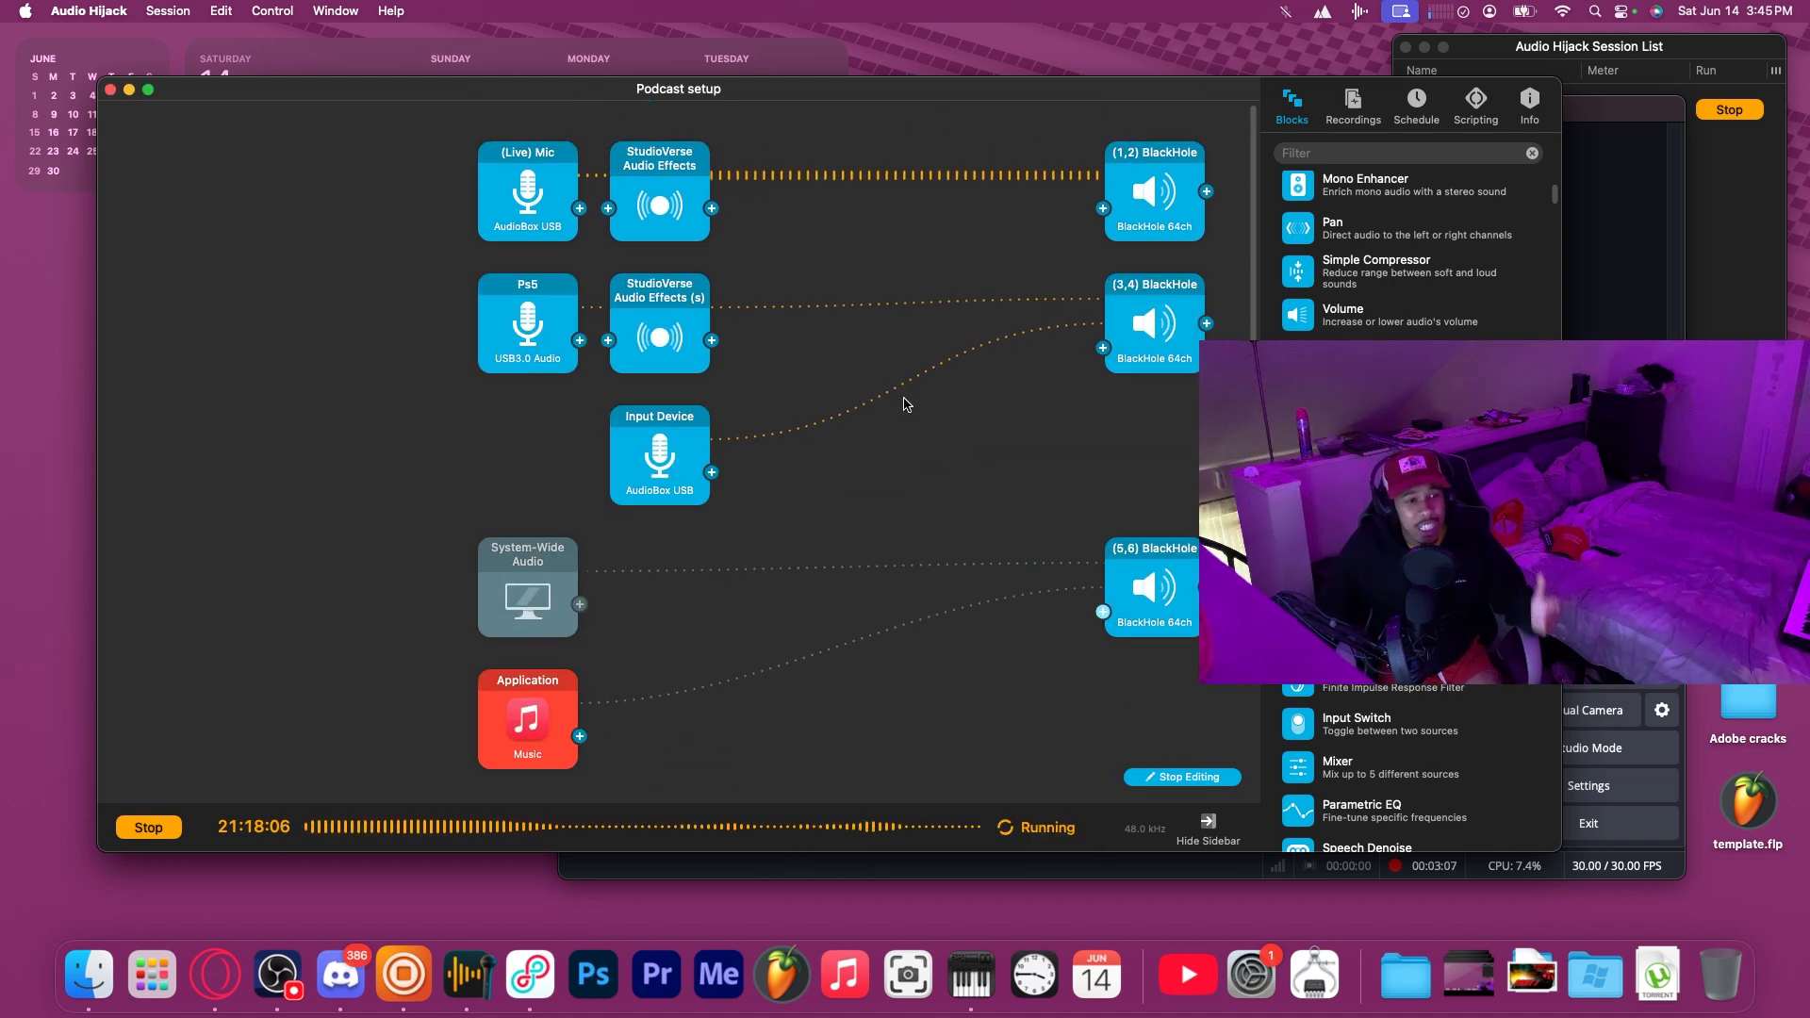
{"action": "scroll", "coordinate": [903, 395], "scroll_direction": "down", "scroll_amount": 5}
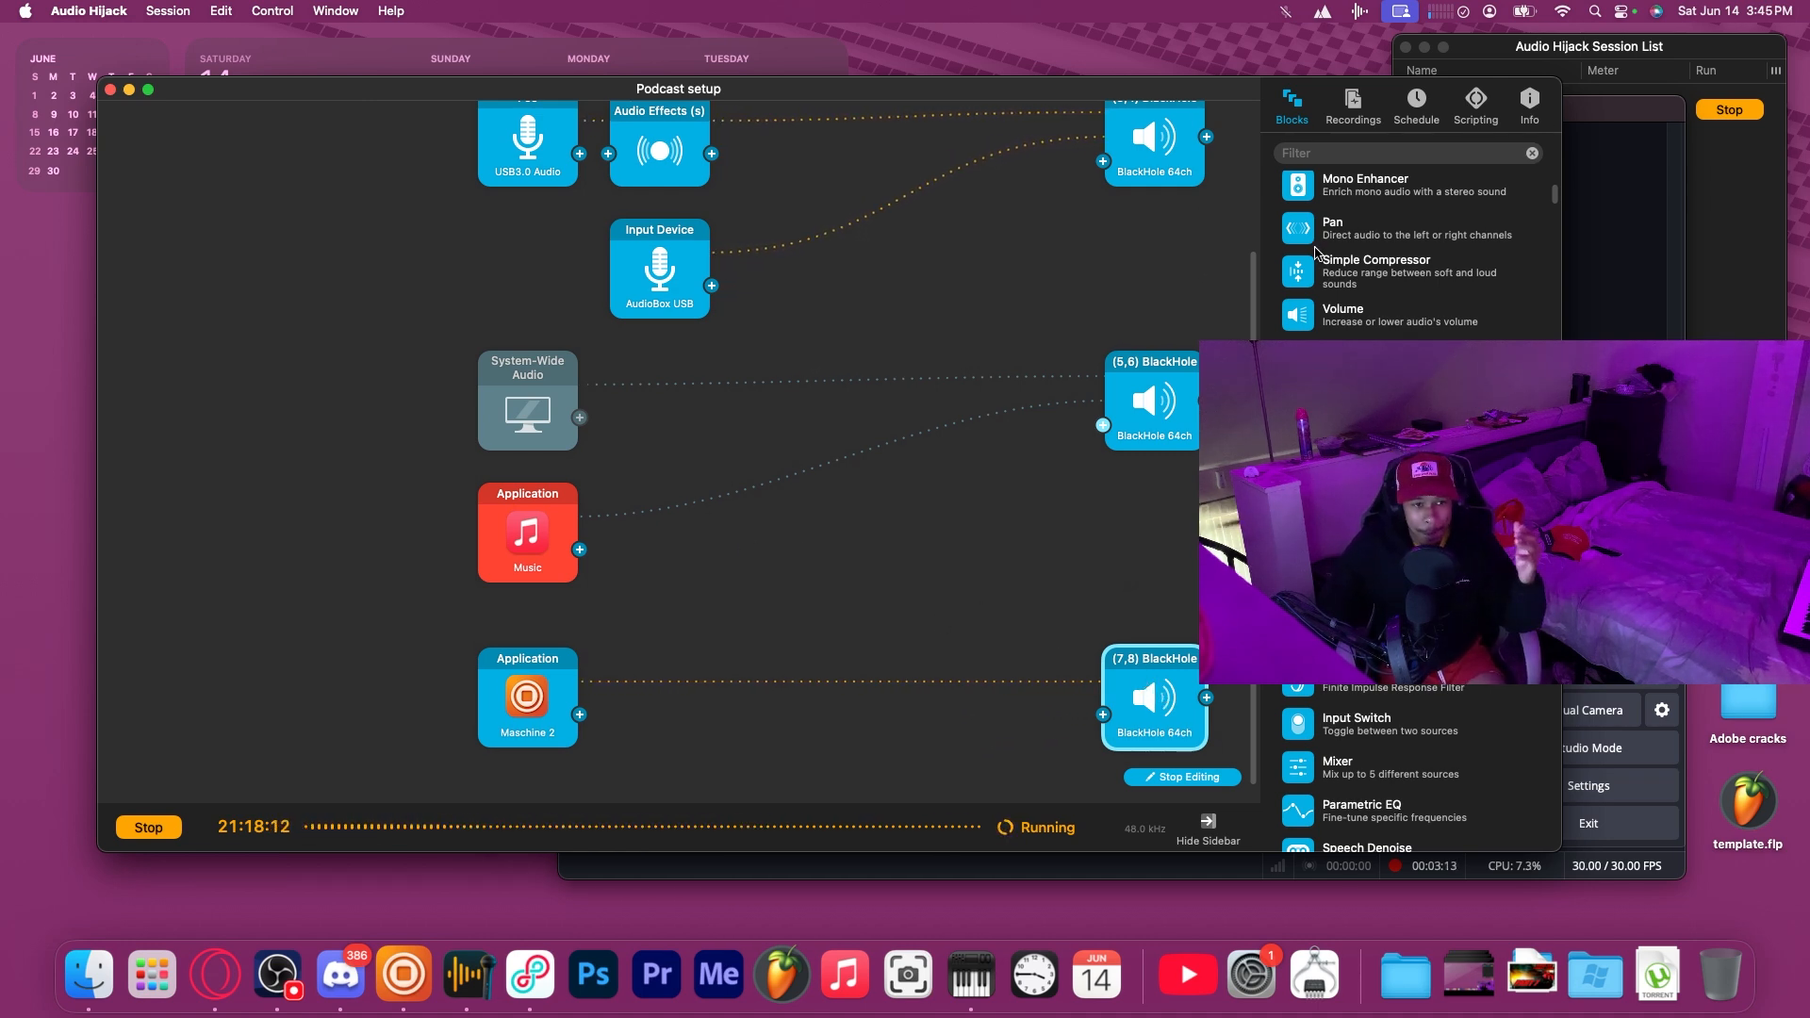
{"action": "left_click", "coordinate": [1526, 106]}
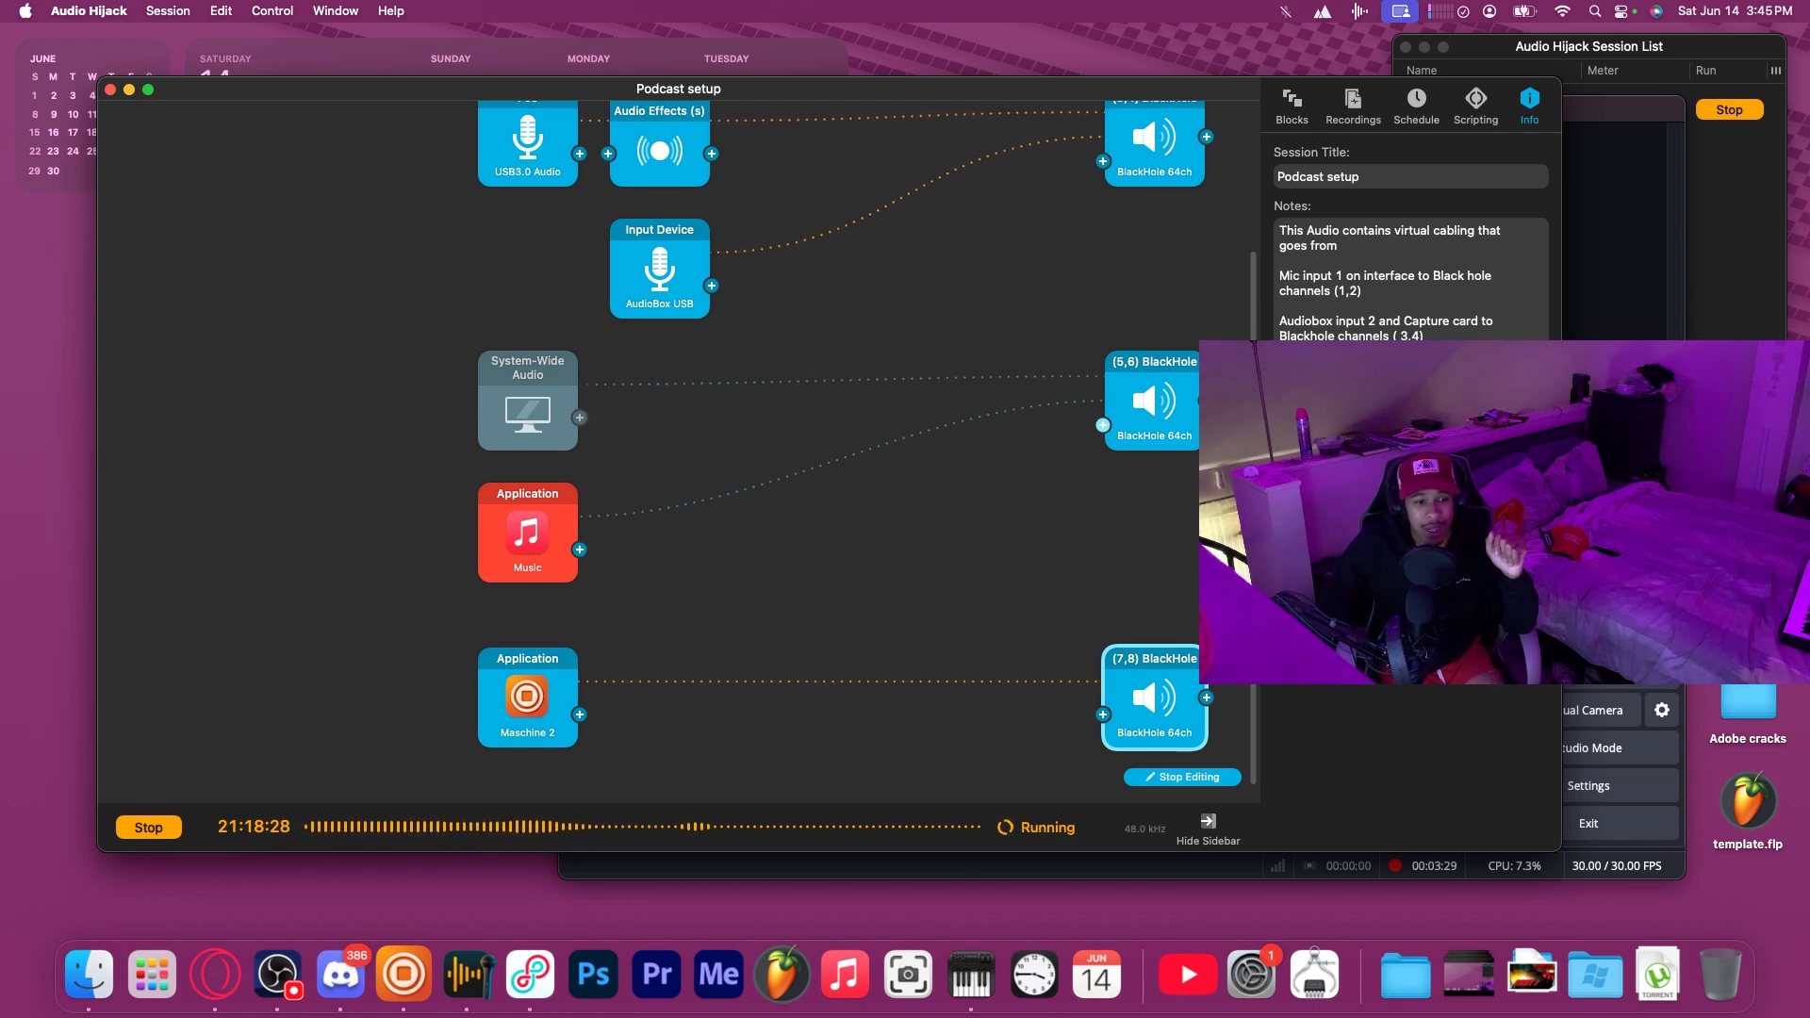
{"action": "left_click", "coordinate": [1367, 584]}
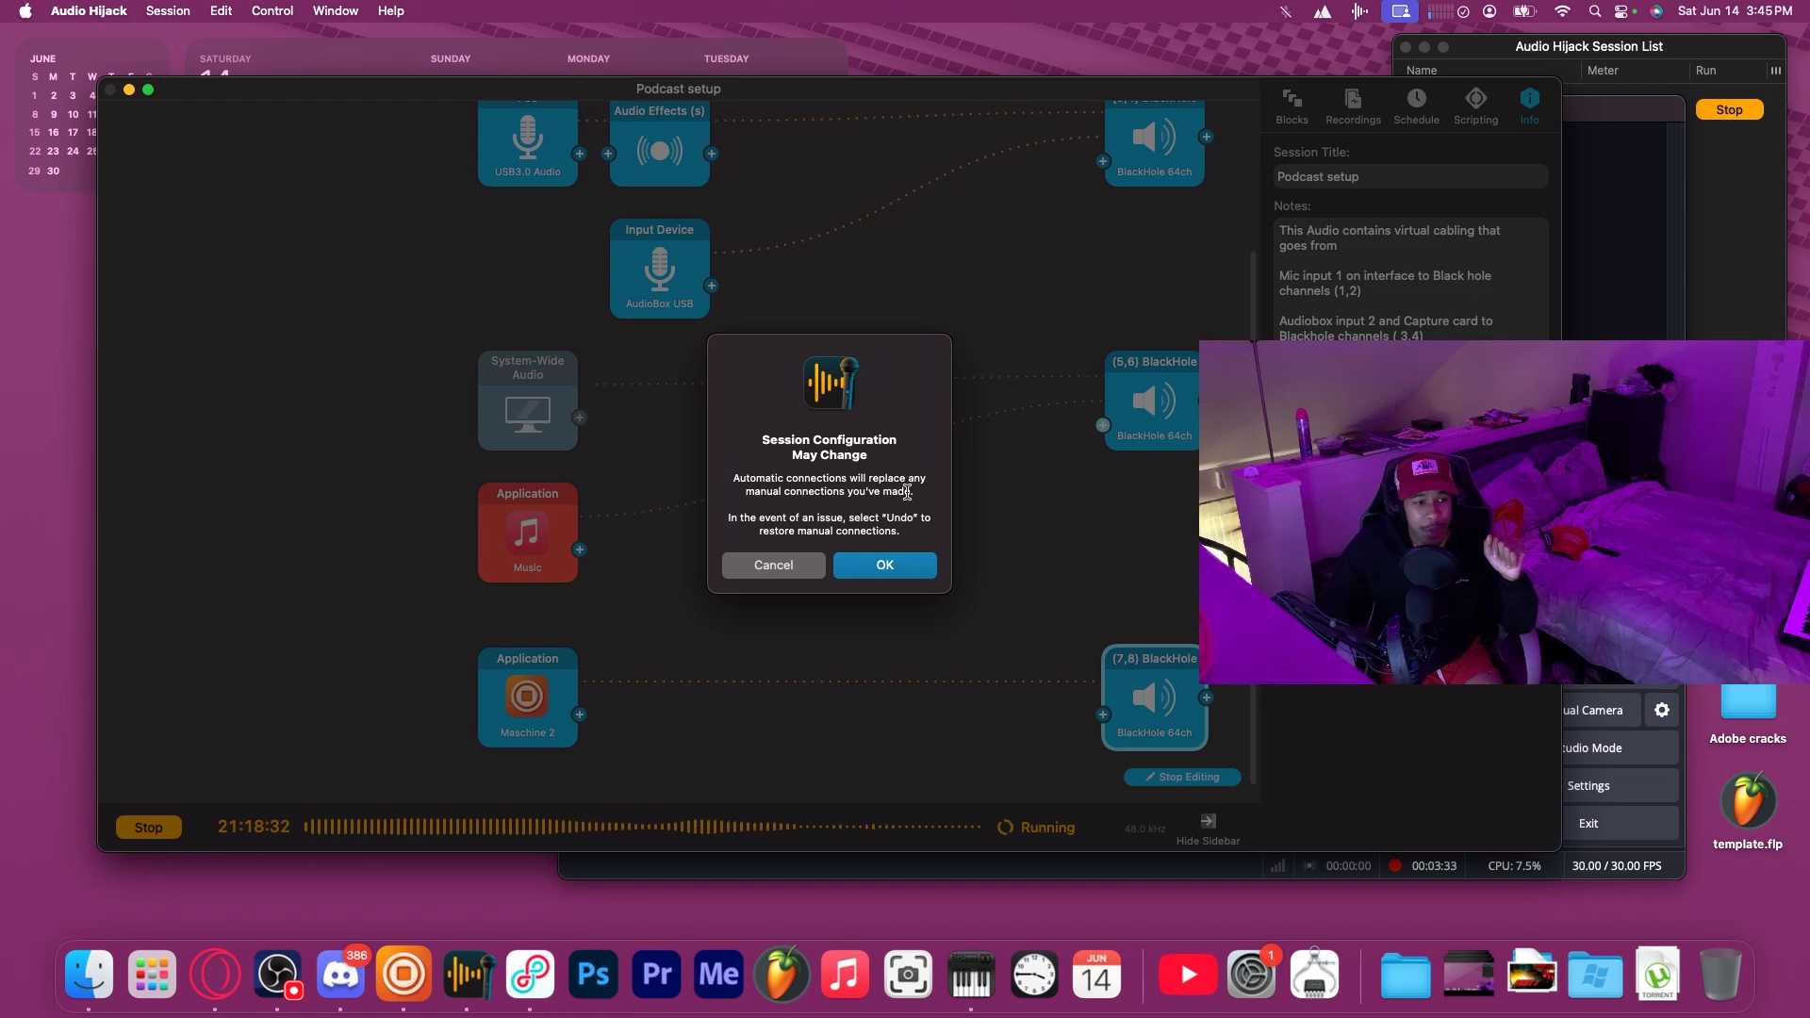
{"action": "left_click", "coordinate": [773, 565]}
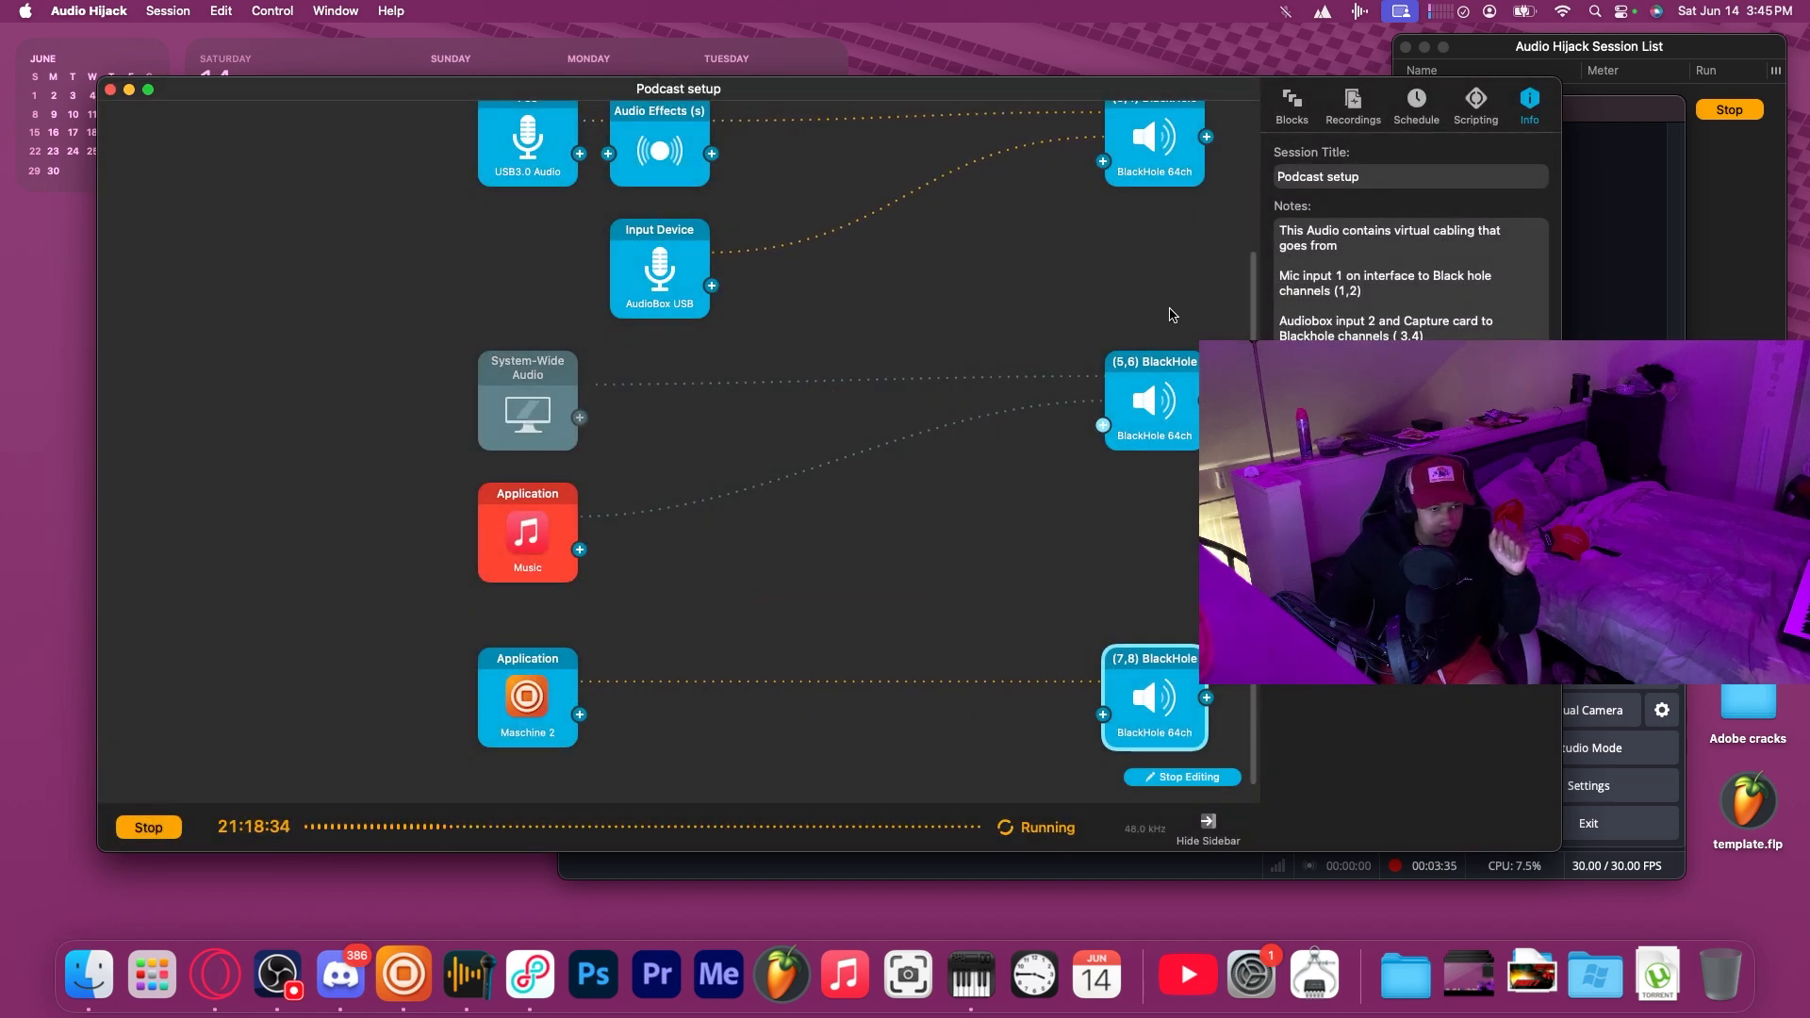
Review the session's source routing and check the (7,8) BlackHole block's output device and channel settings.
{"action": "scroll", "coordinate": [936, 370], "scroll_direction": "up", "scroll_amount": 2}
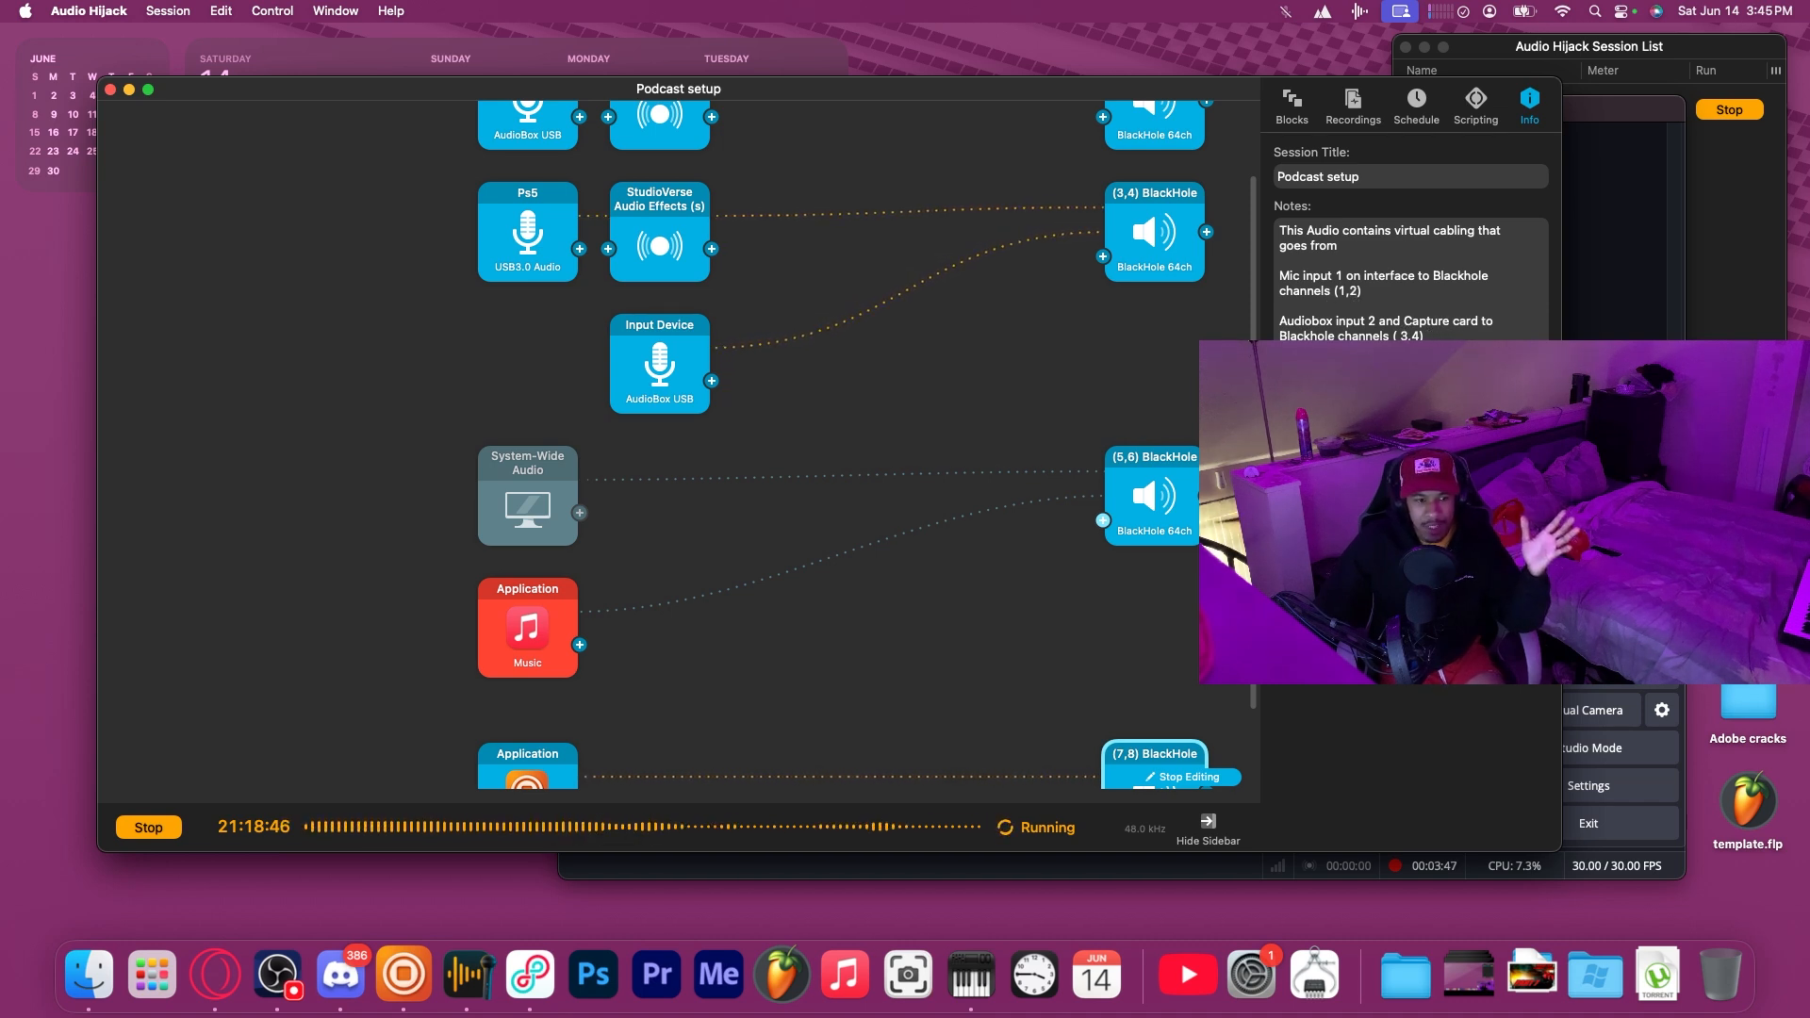
{"action": "scroll", "coordinate": [911, 361], "scroll_direction": "down", "scroll_amount": 3}
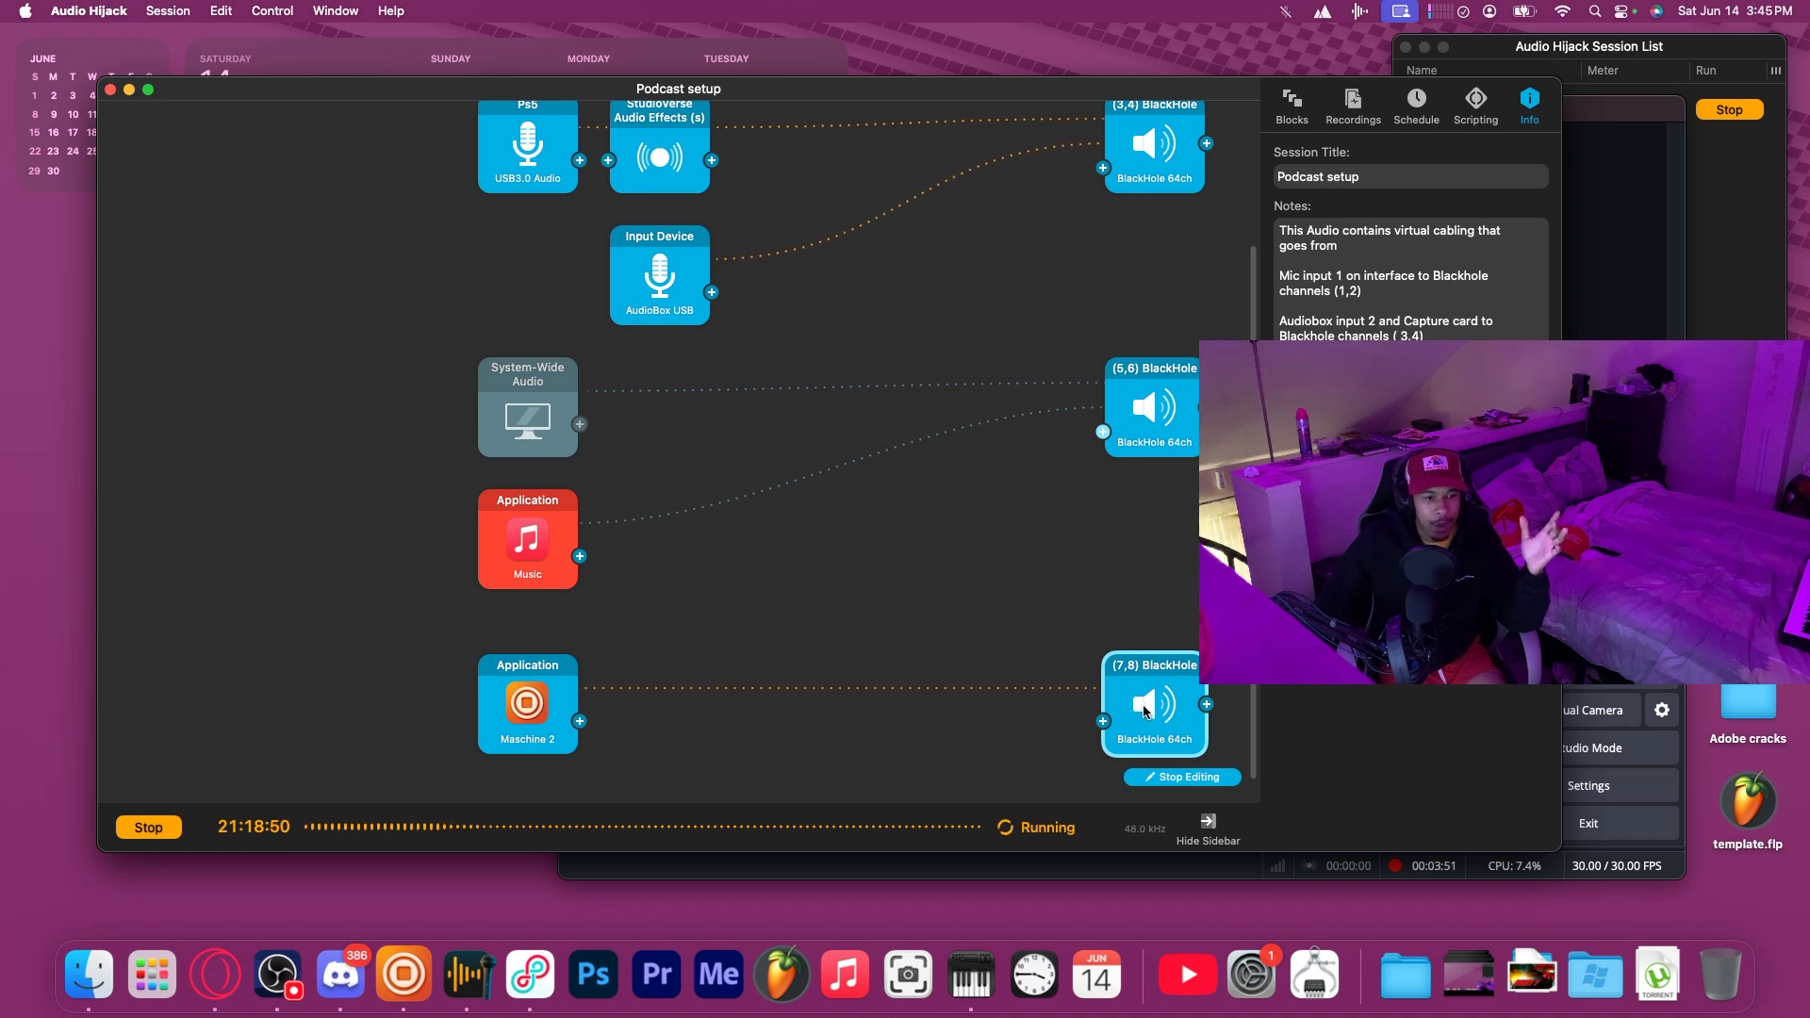
{"action": "left_click", "coordinate": [1129, 669]}
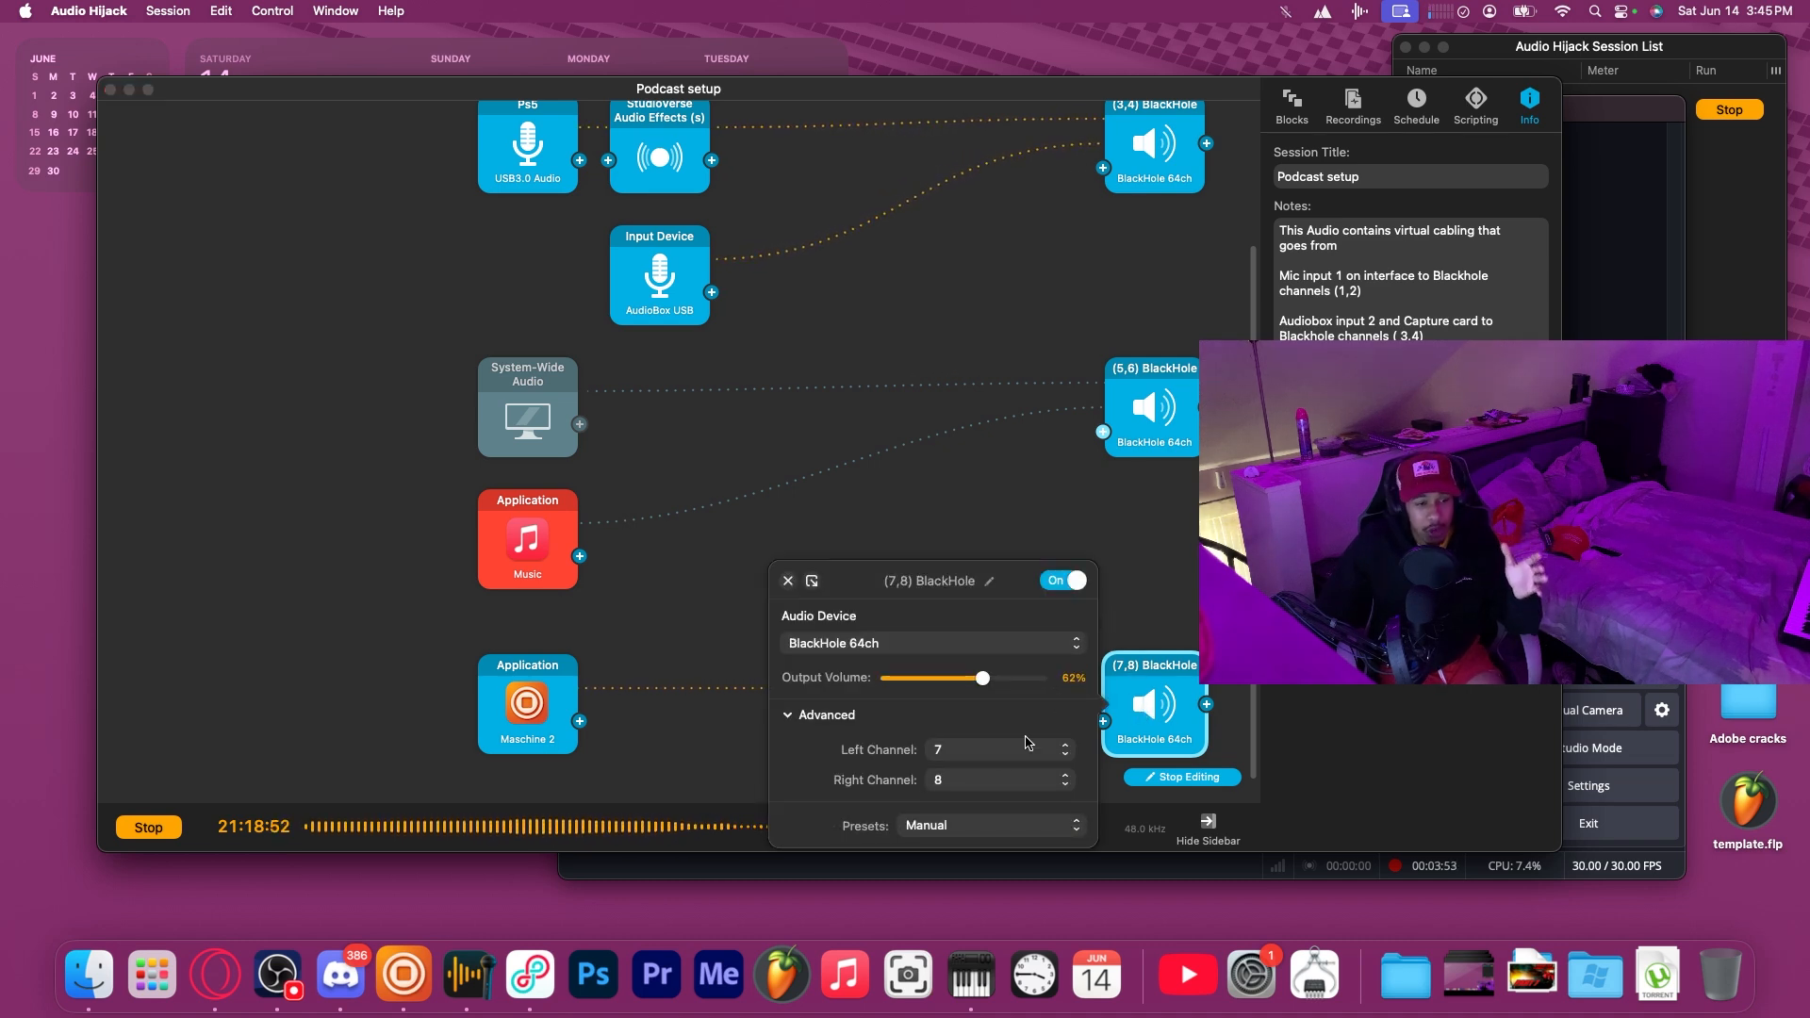
{"action": "left_click", "coordinate": [1026, 541]}
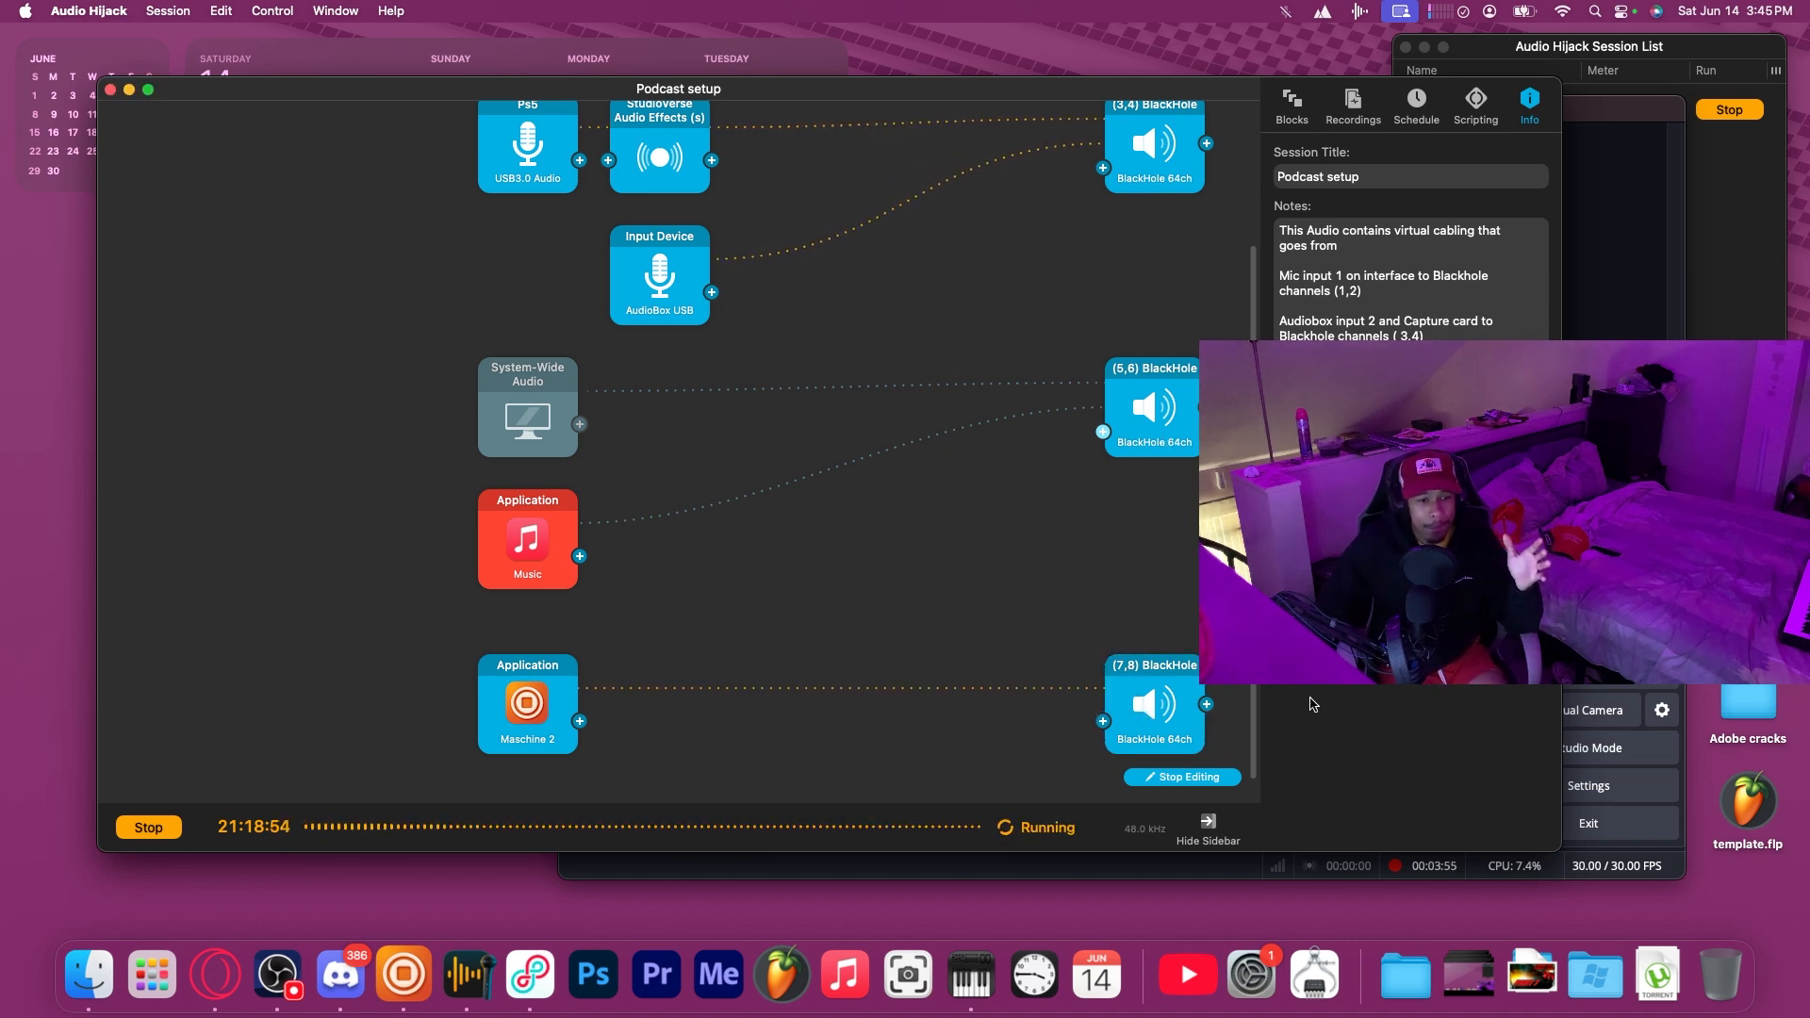
Minimize the Podcast setup and session list windows, and bring Loopback to the front near the screen's upper-left corner.
{"action": "left_click", "coordinate": [129, 91]}
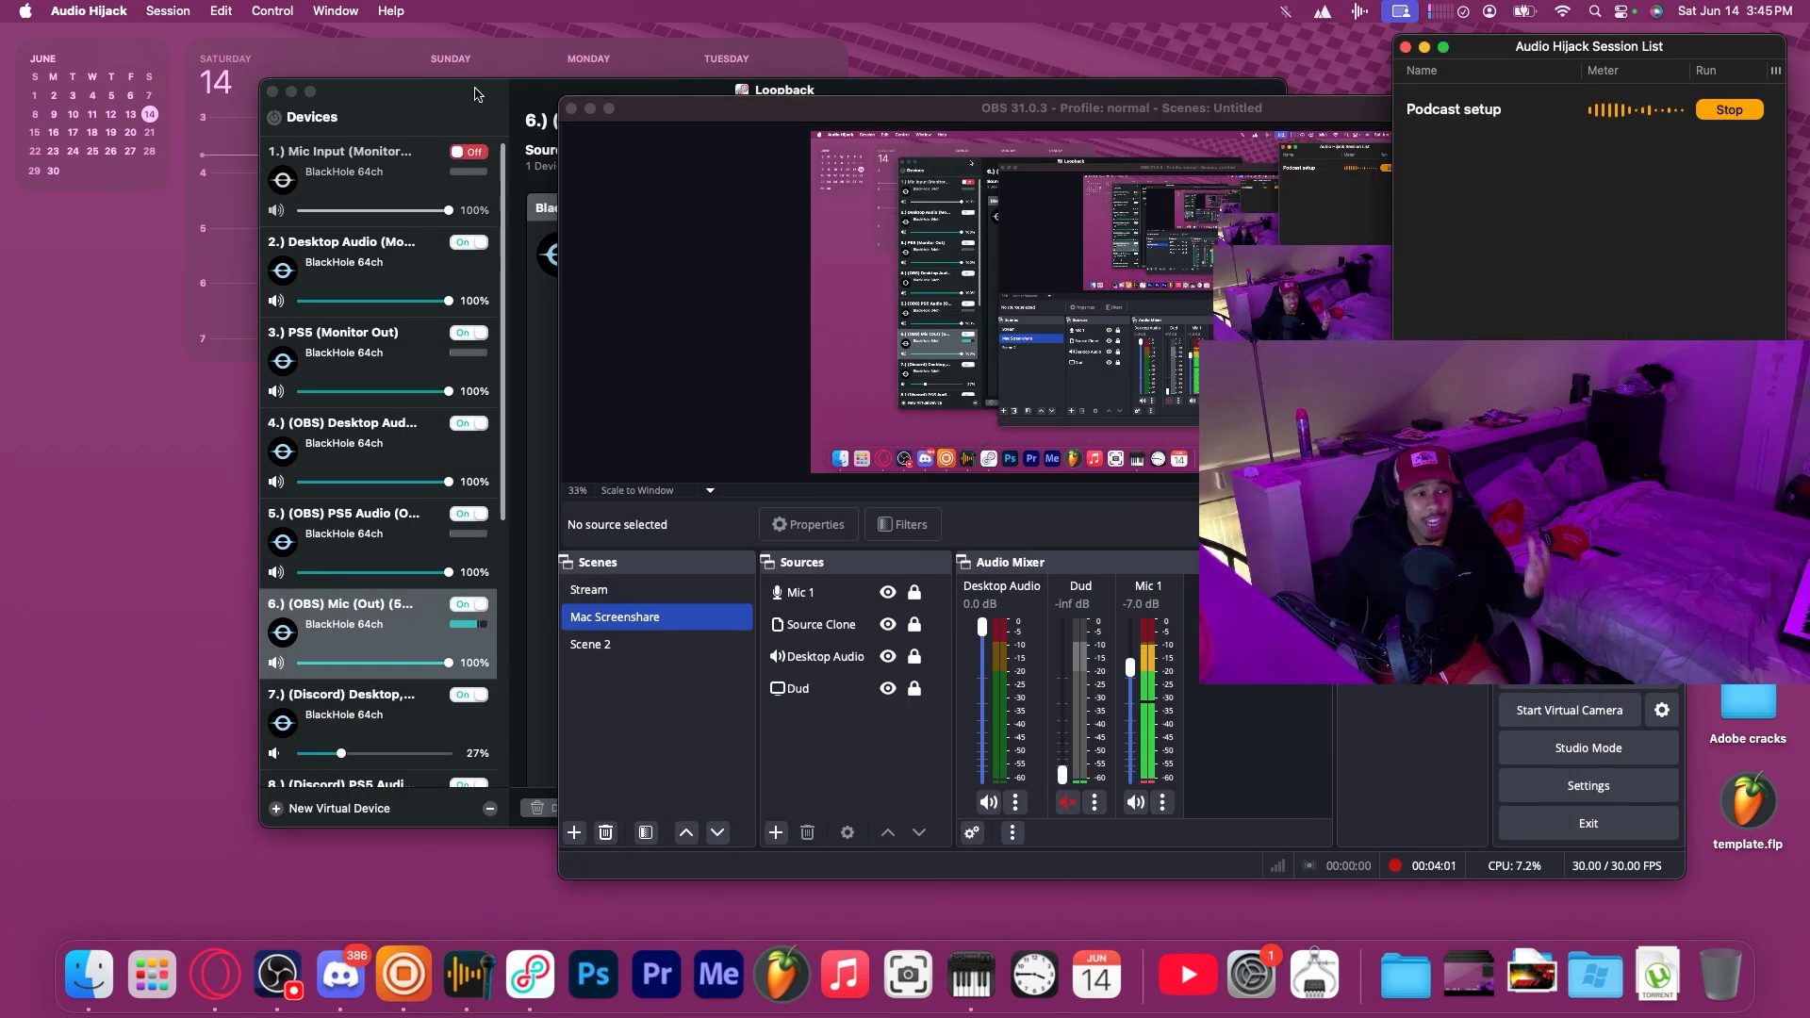
{"action": "left_click", "coordinate": [460, 119]}
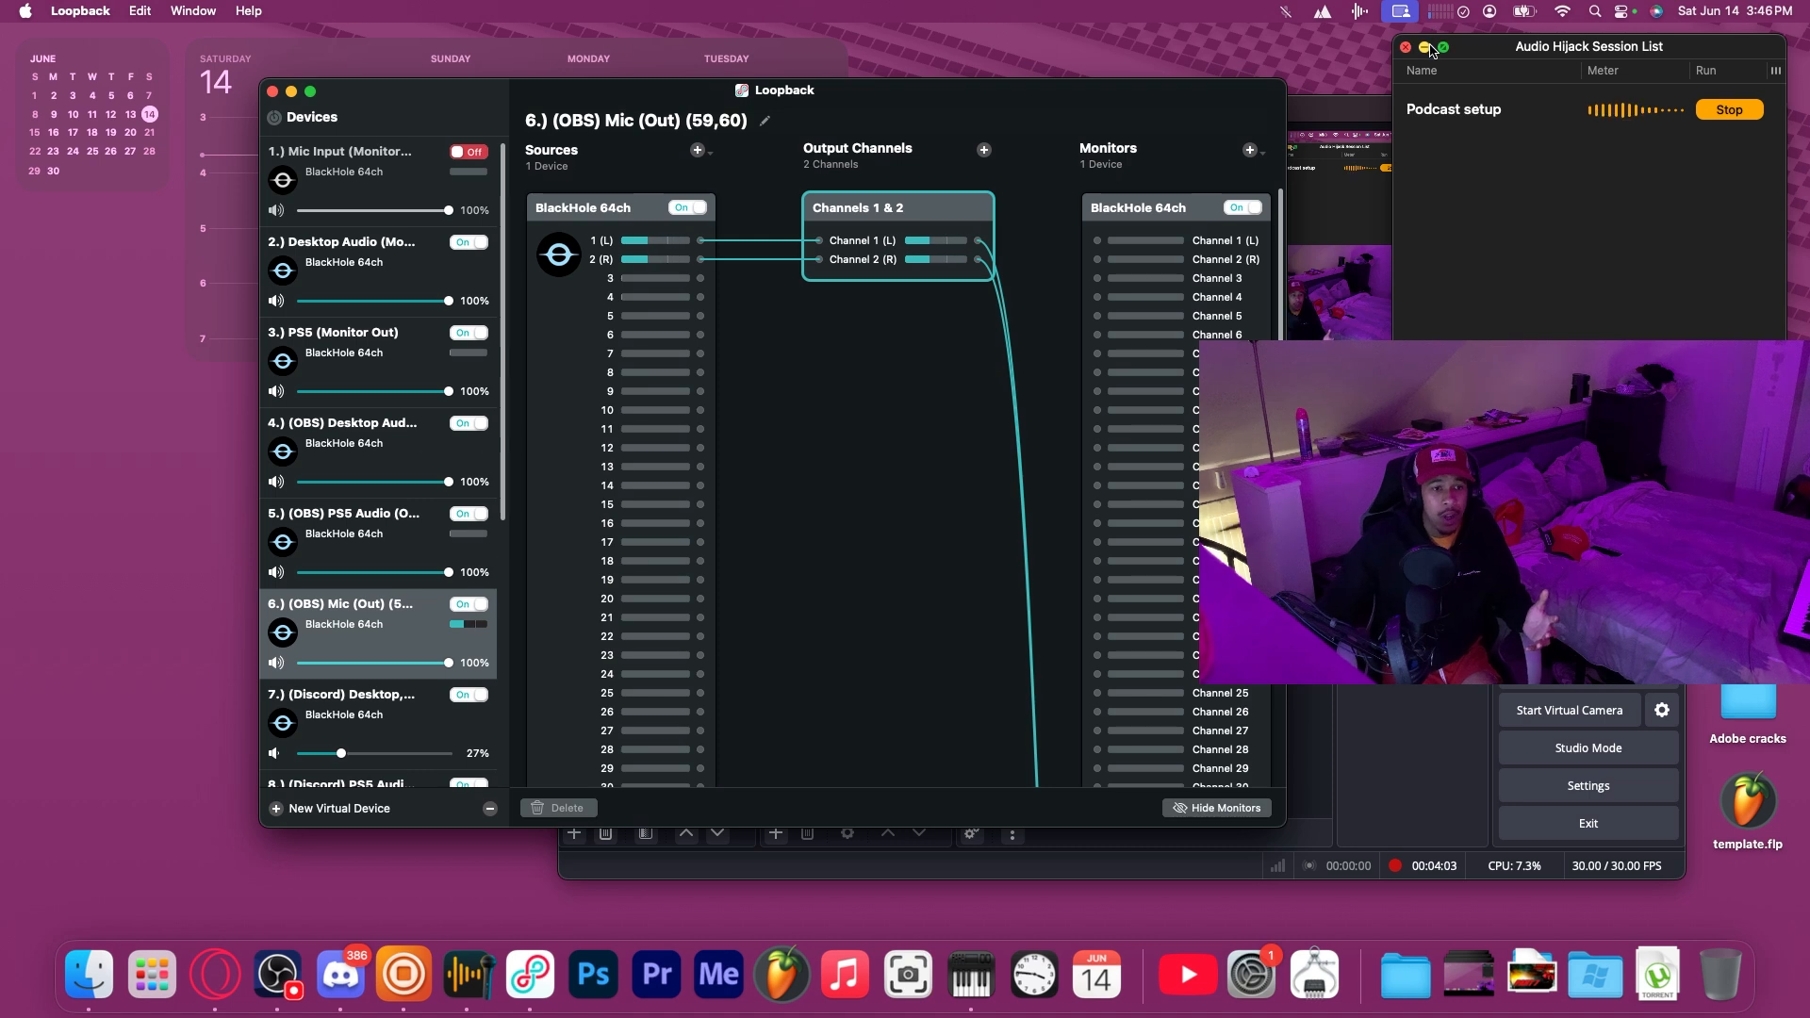
{"action": "left_click", "coordinate": [1424, 47]}
{"action": "left_click_drag", "start_coordinate": [861, 106], "coordinate": [732, 72]}
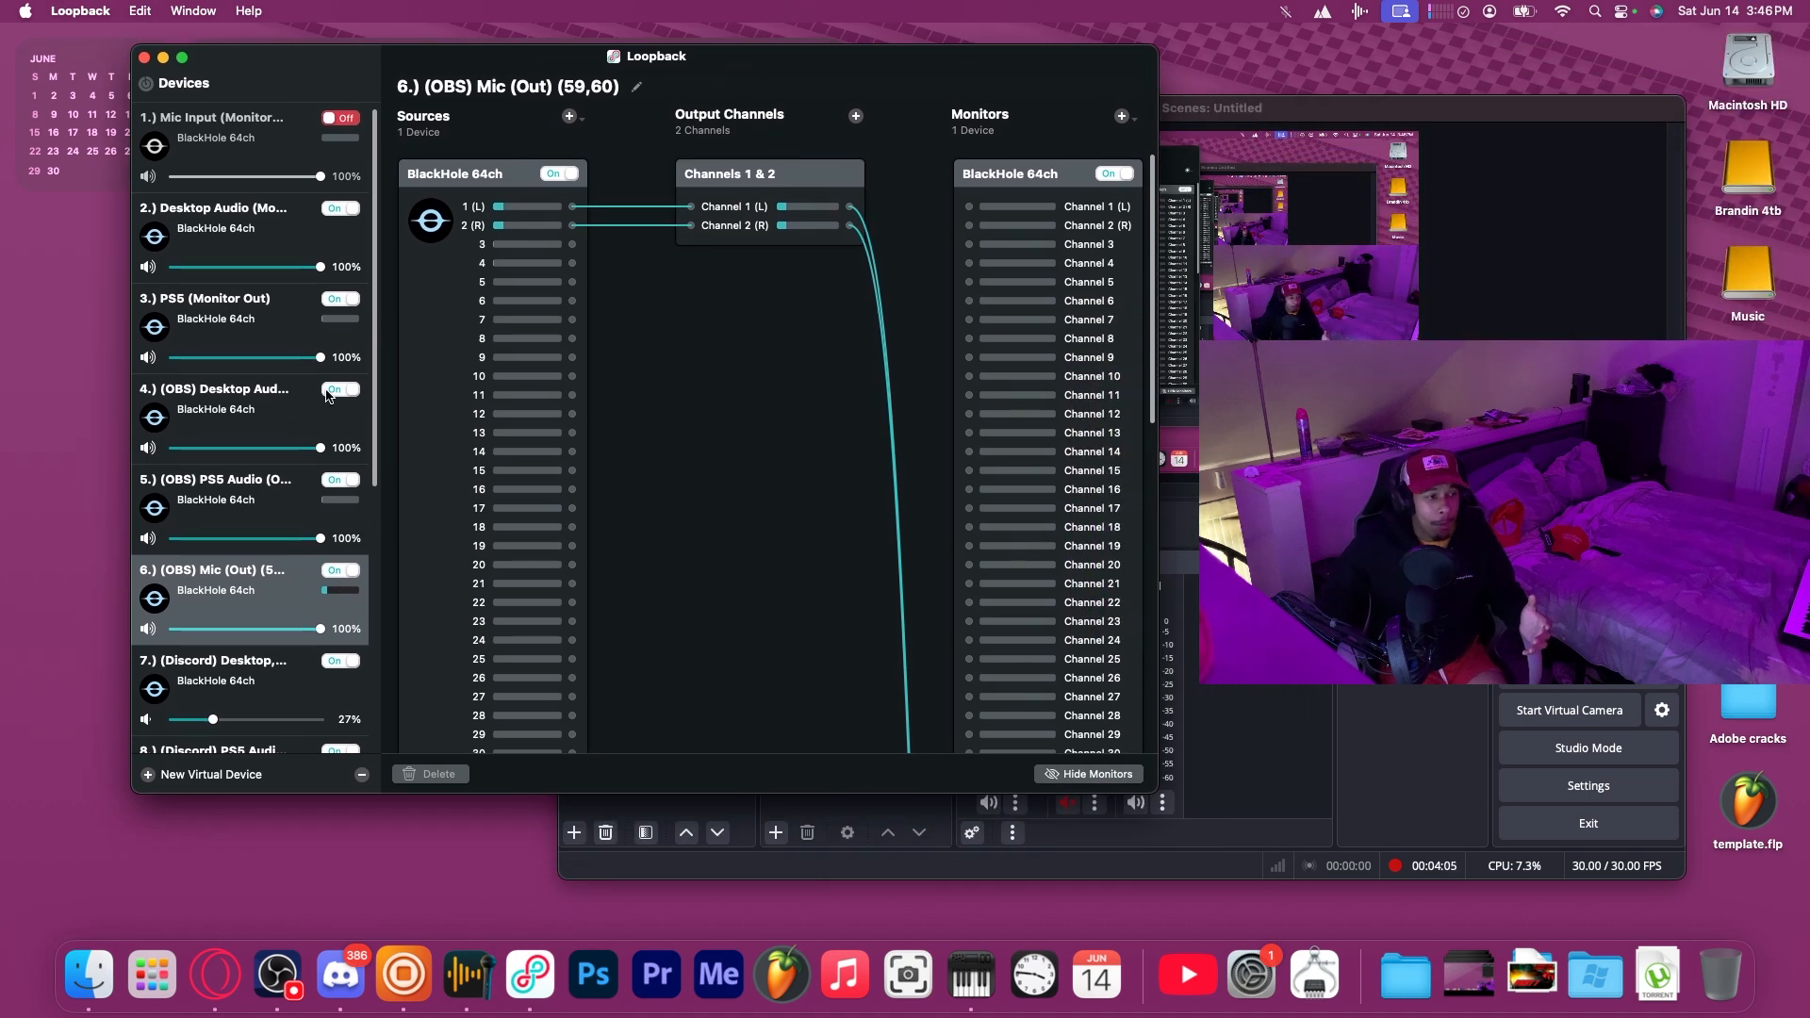
Create a new Loopback virtual device, keep its default name, and delete its Pass-Thru source.
{"action": "scroll", "coordinate": [325, 490], "scroll_direction": "down", "scroll_amount": 10}
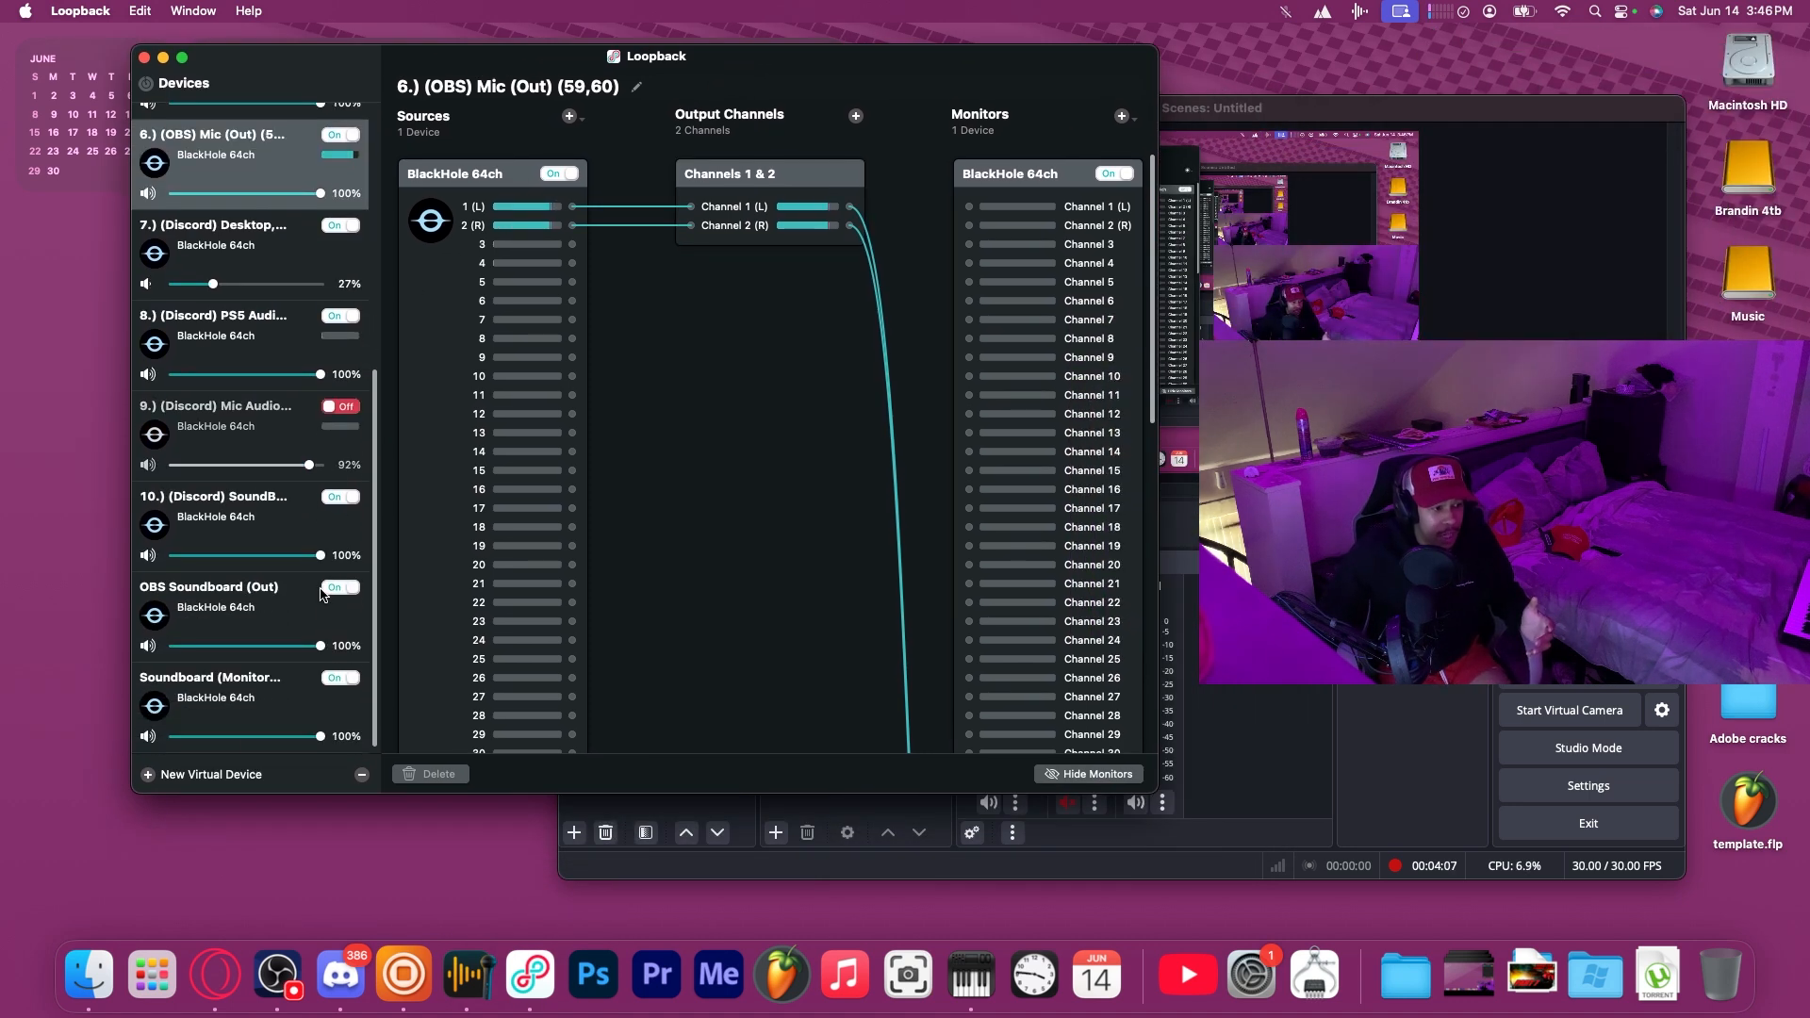
{"action": "left_click", "coordinate": [151, 774]}
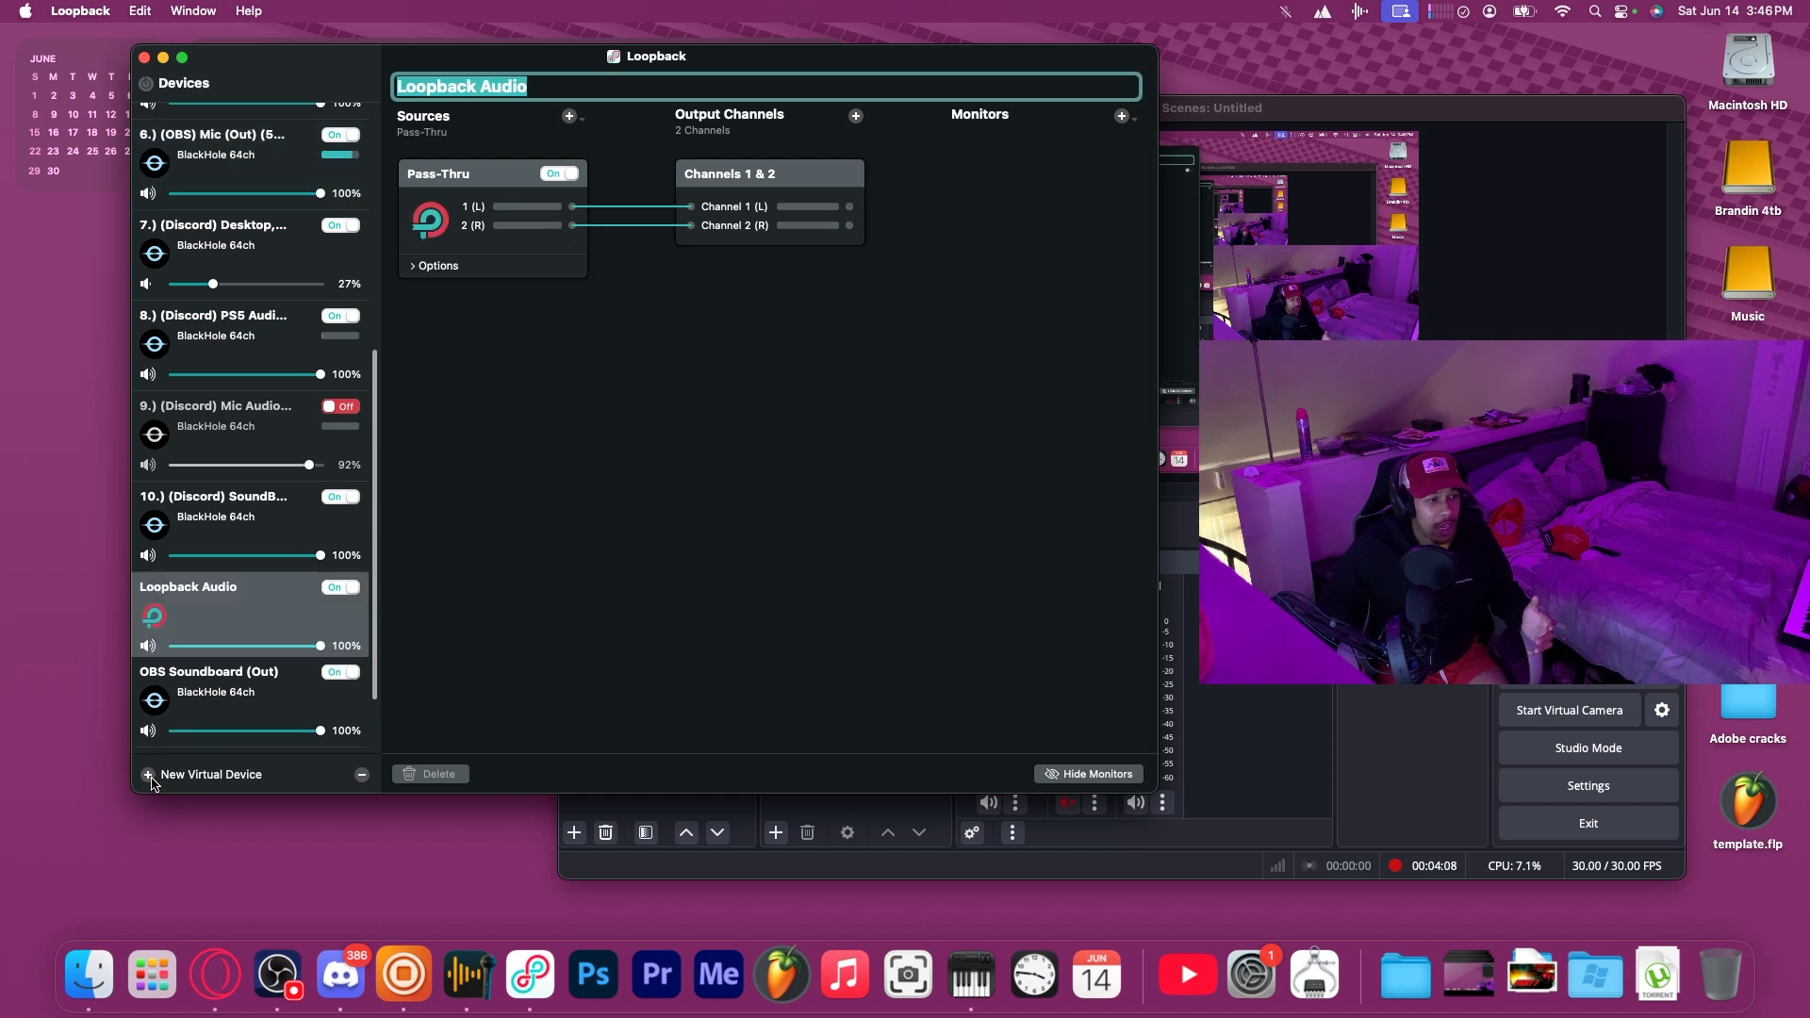
{"action": "key", "text": "Return"}
{"action": "left_click", "coordinate": [466, 175]}
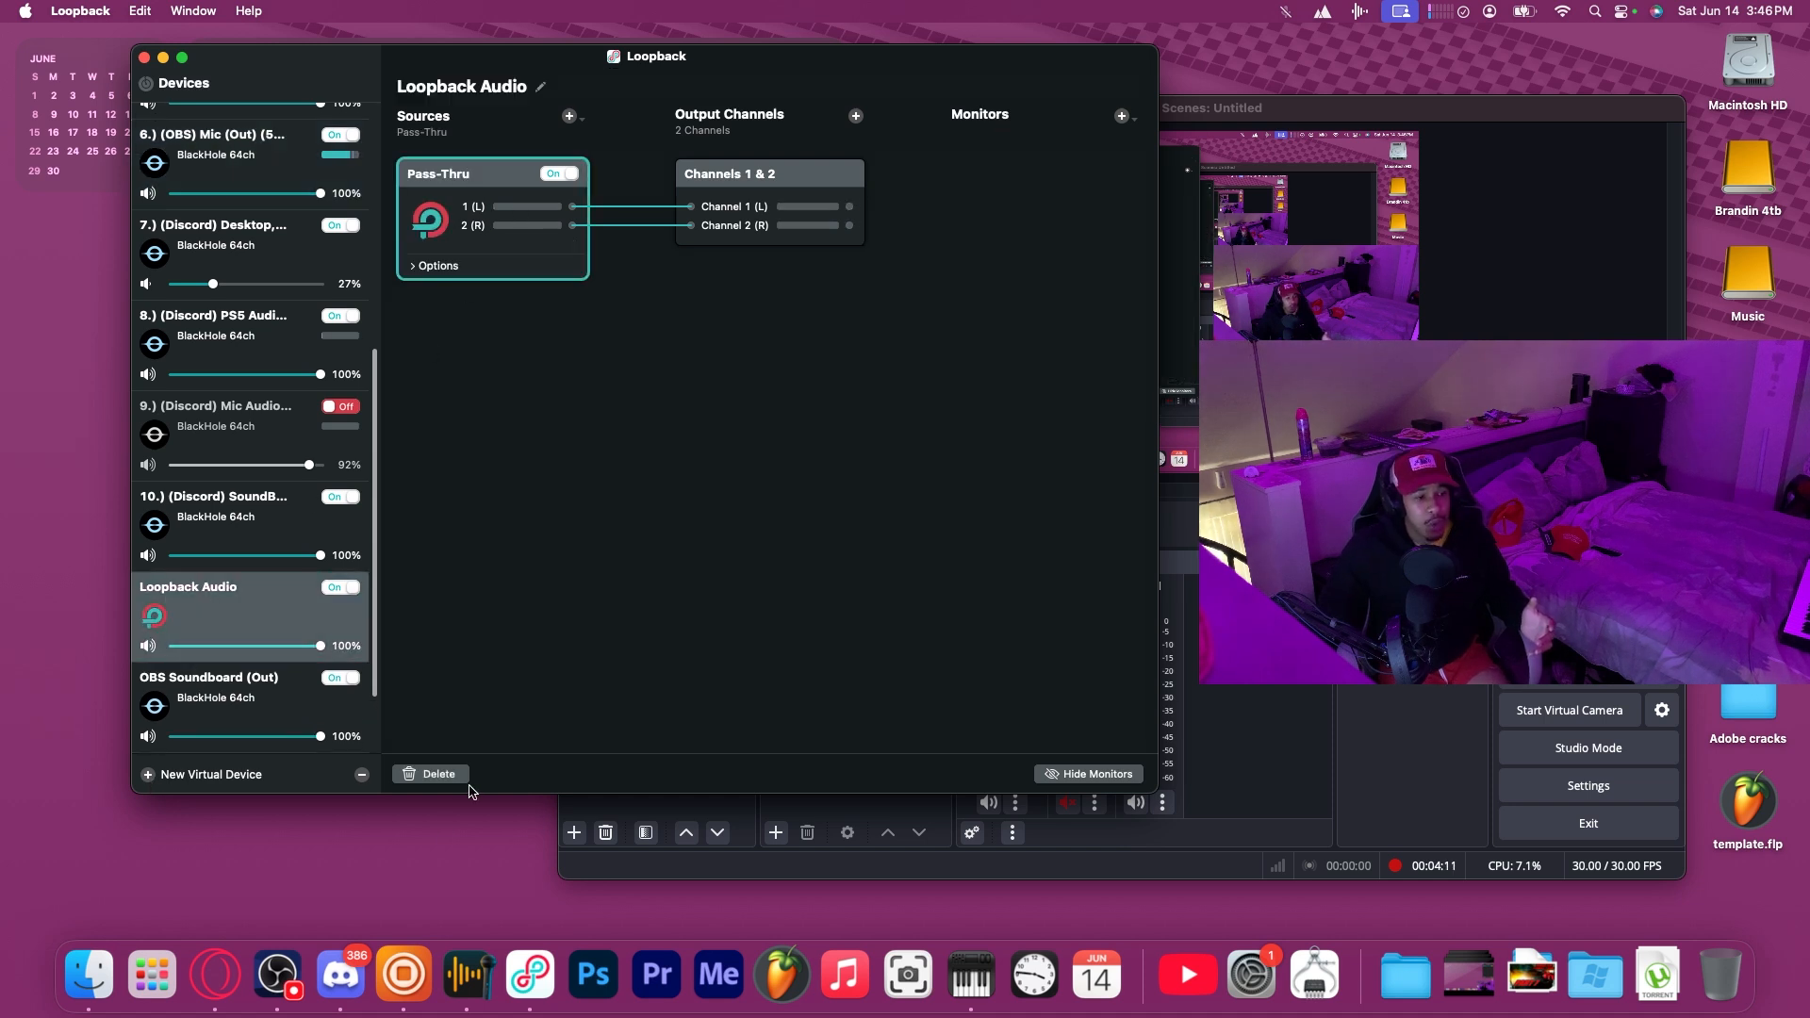
{"action": "left_click", "coordinate": [433, 772]}
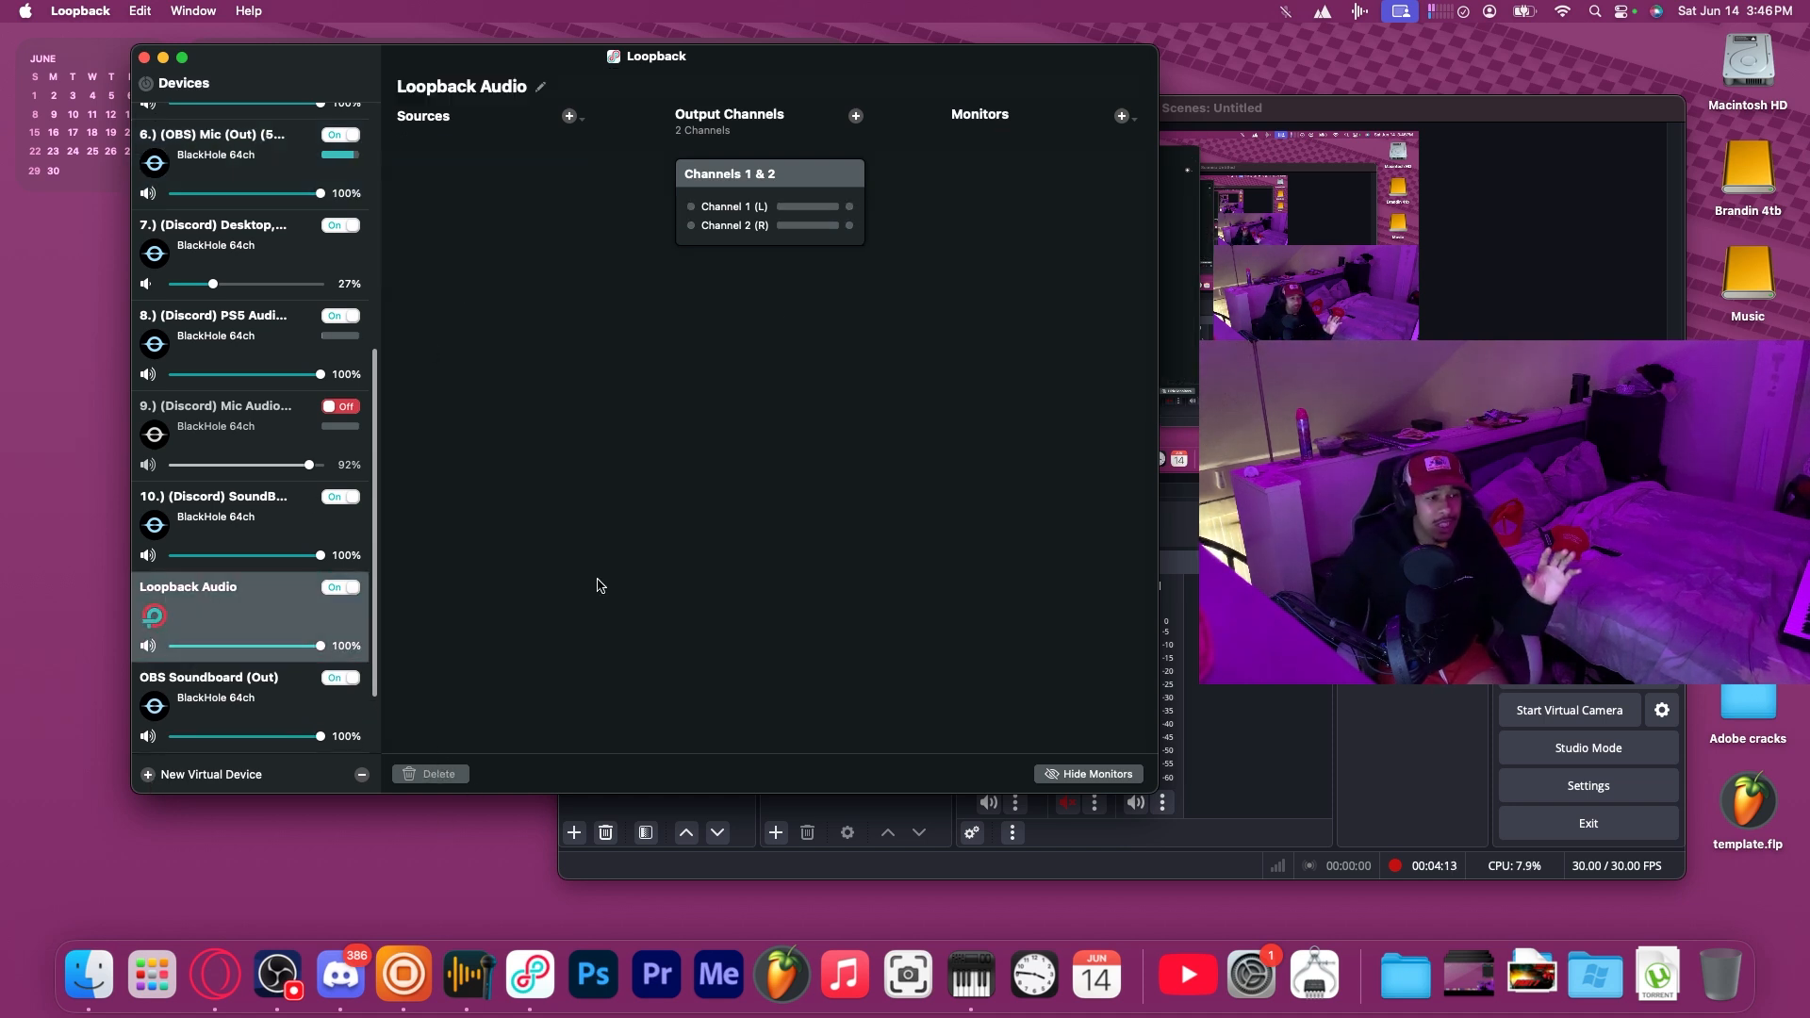
Add a second pair of output channels to the new device and delete the Channels 1 & 2 pair.
{"action": "left_click", "coordinate": [781, 226]}
{"action": "left_click", "coordinate": [855, 116]}
{"action": "left_click", "coordinate": [779, 219]}
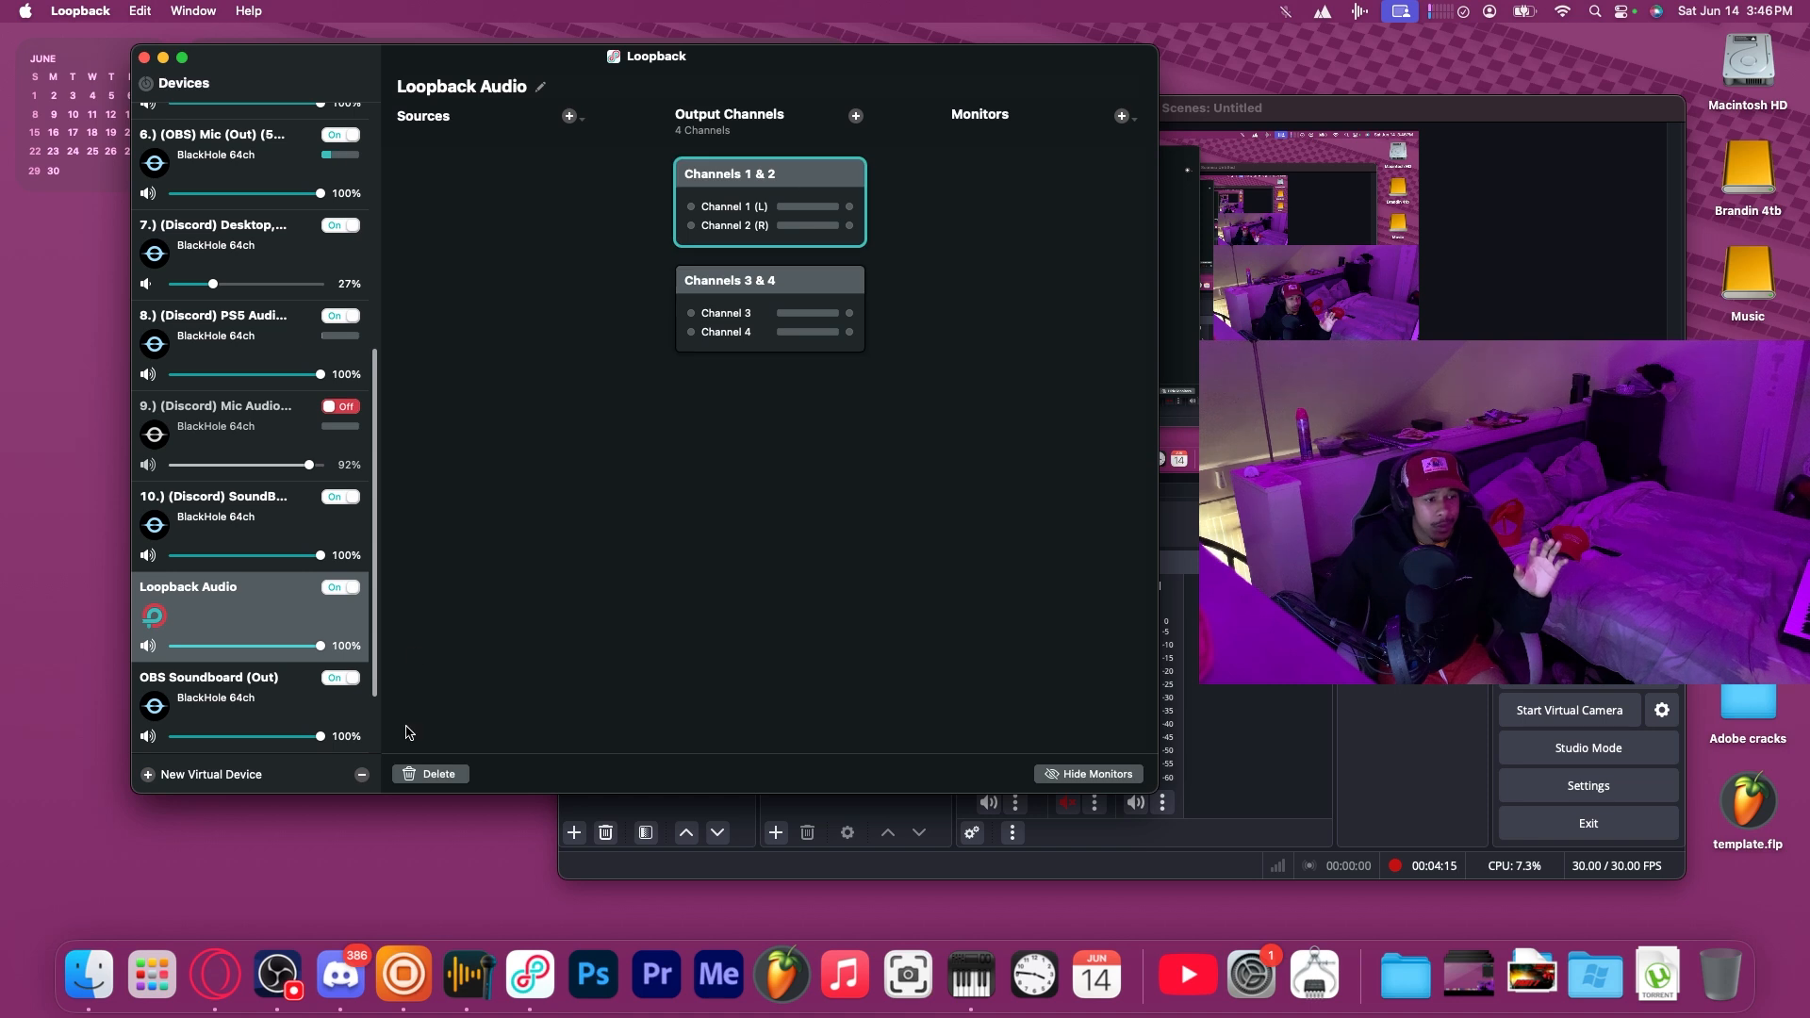
{"action": "left_click", "coordinate": [433, 773]}
Add BlackHole 64ch as the source of the Loopback Audio device.
{"action": "left_click", "coordinate": [570, 116]}
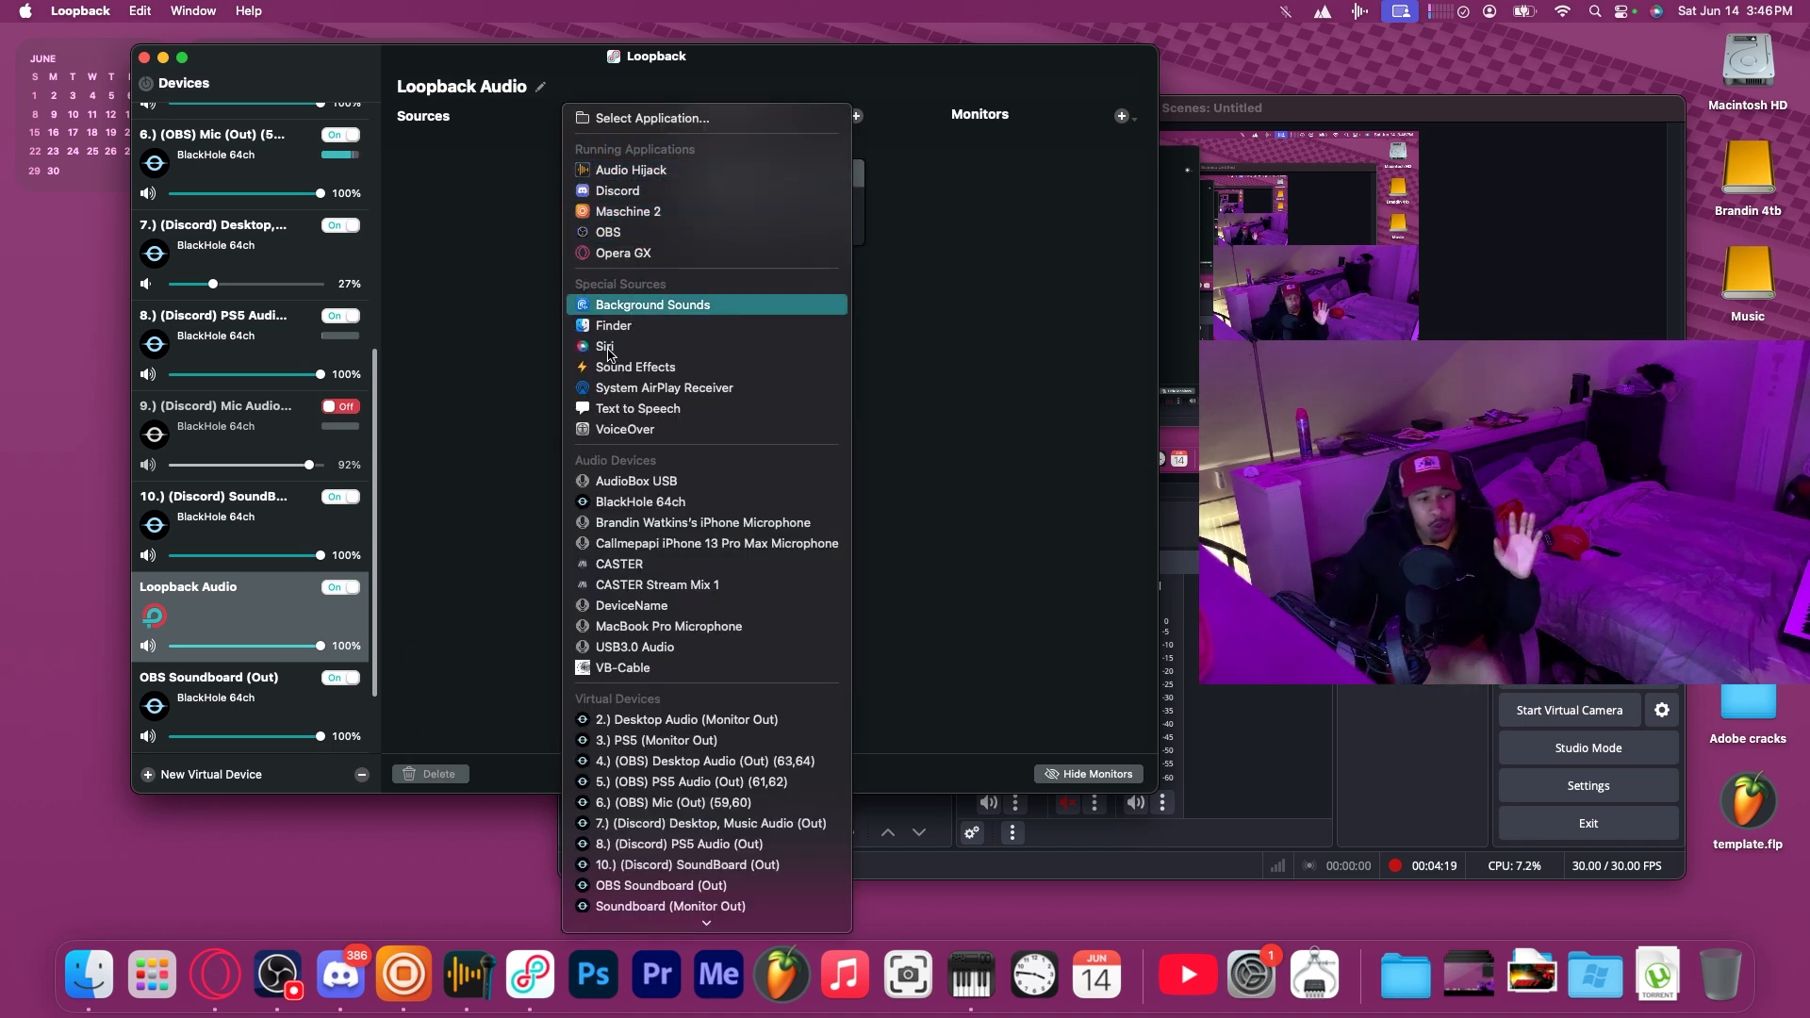
{"action": "left_click", "coordinate": [653, 502]}
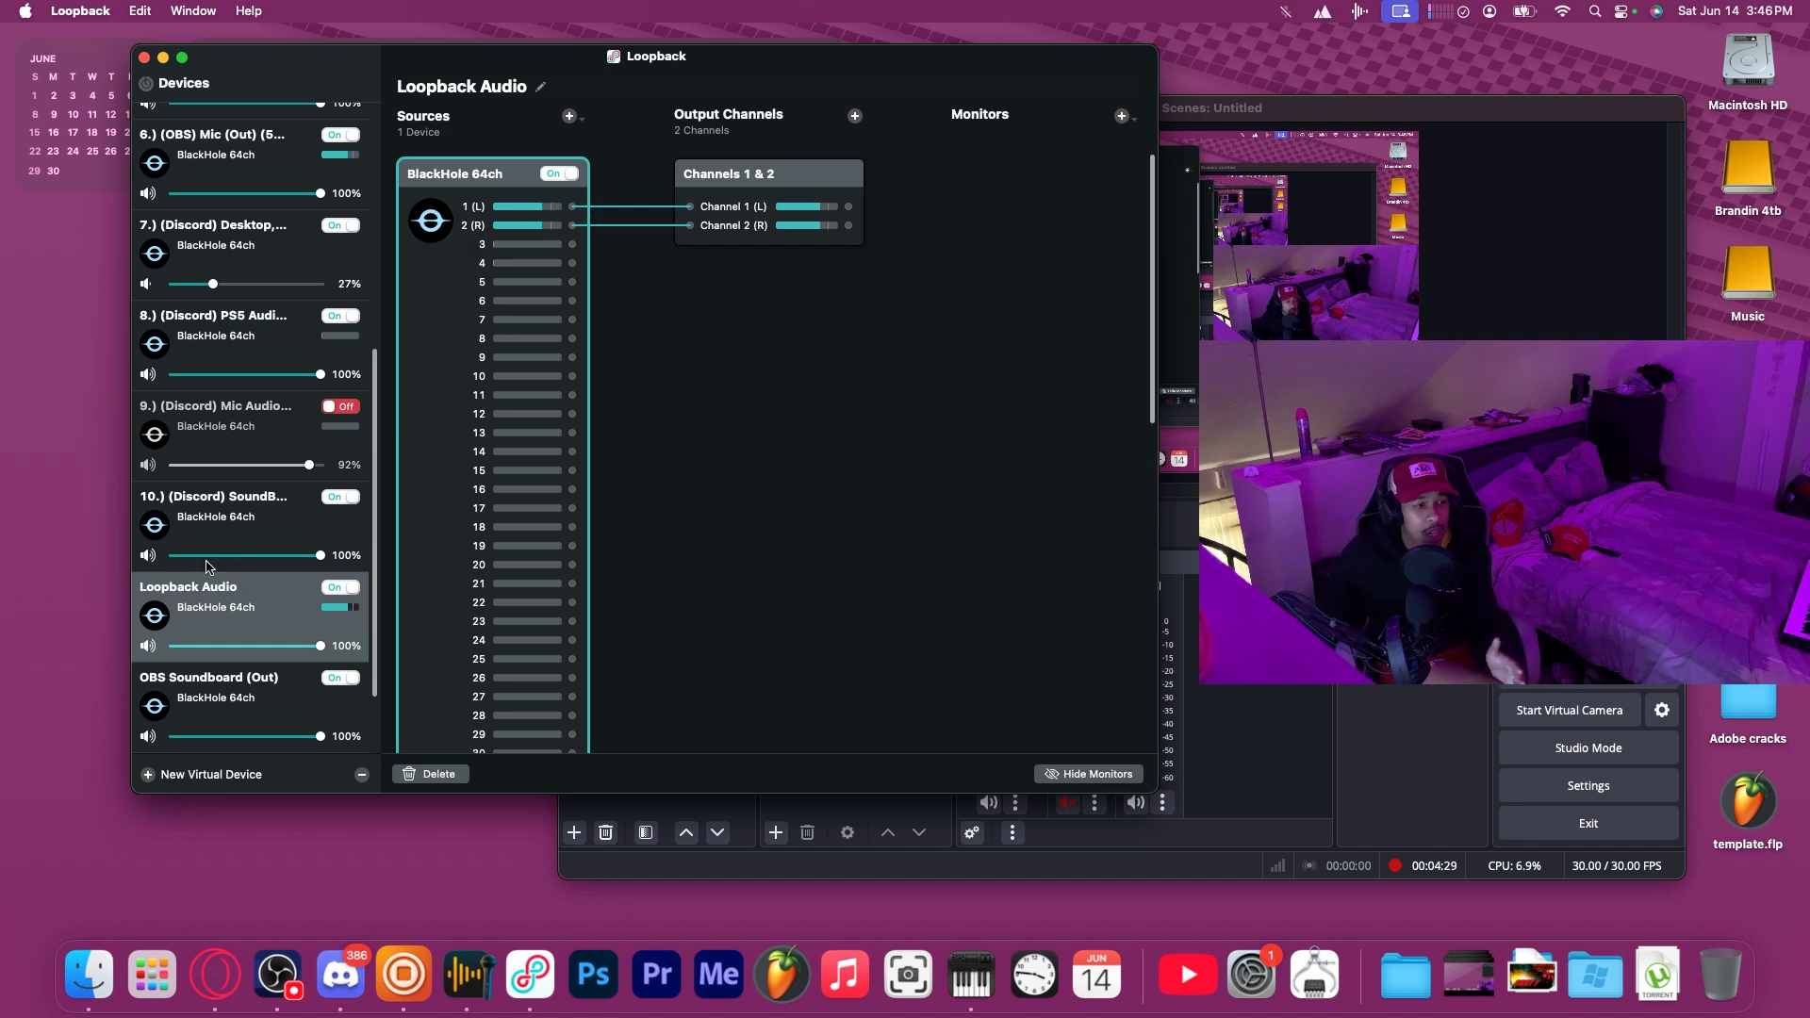
{"action": "scroll", "coordinate": [235, 434], "scroll_direction": "down", "scroll_amount": 2}
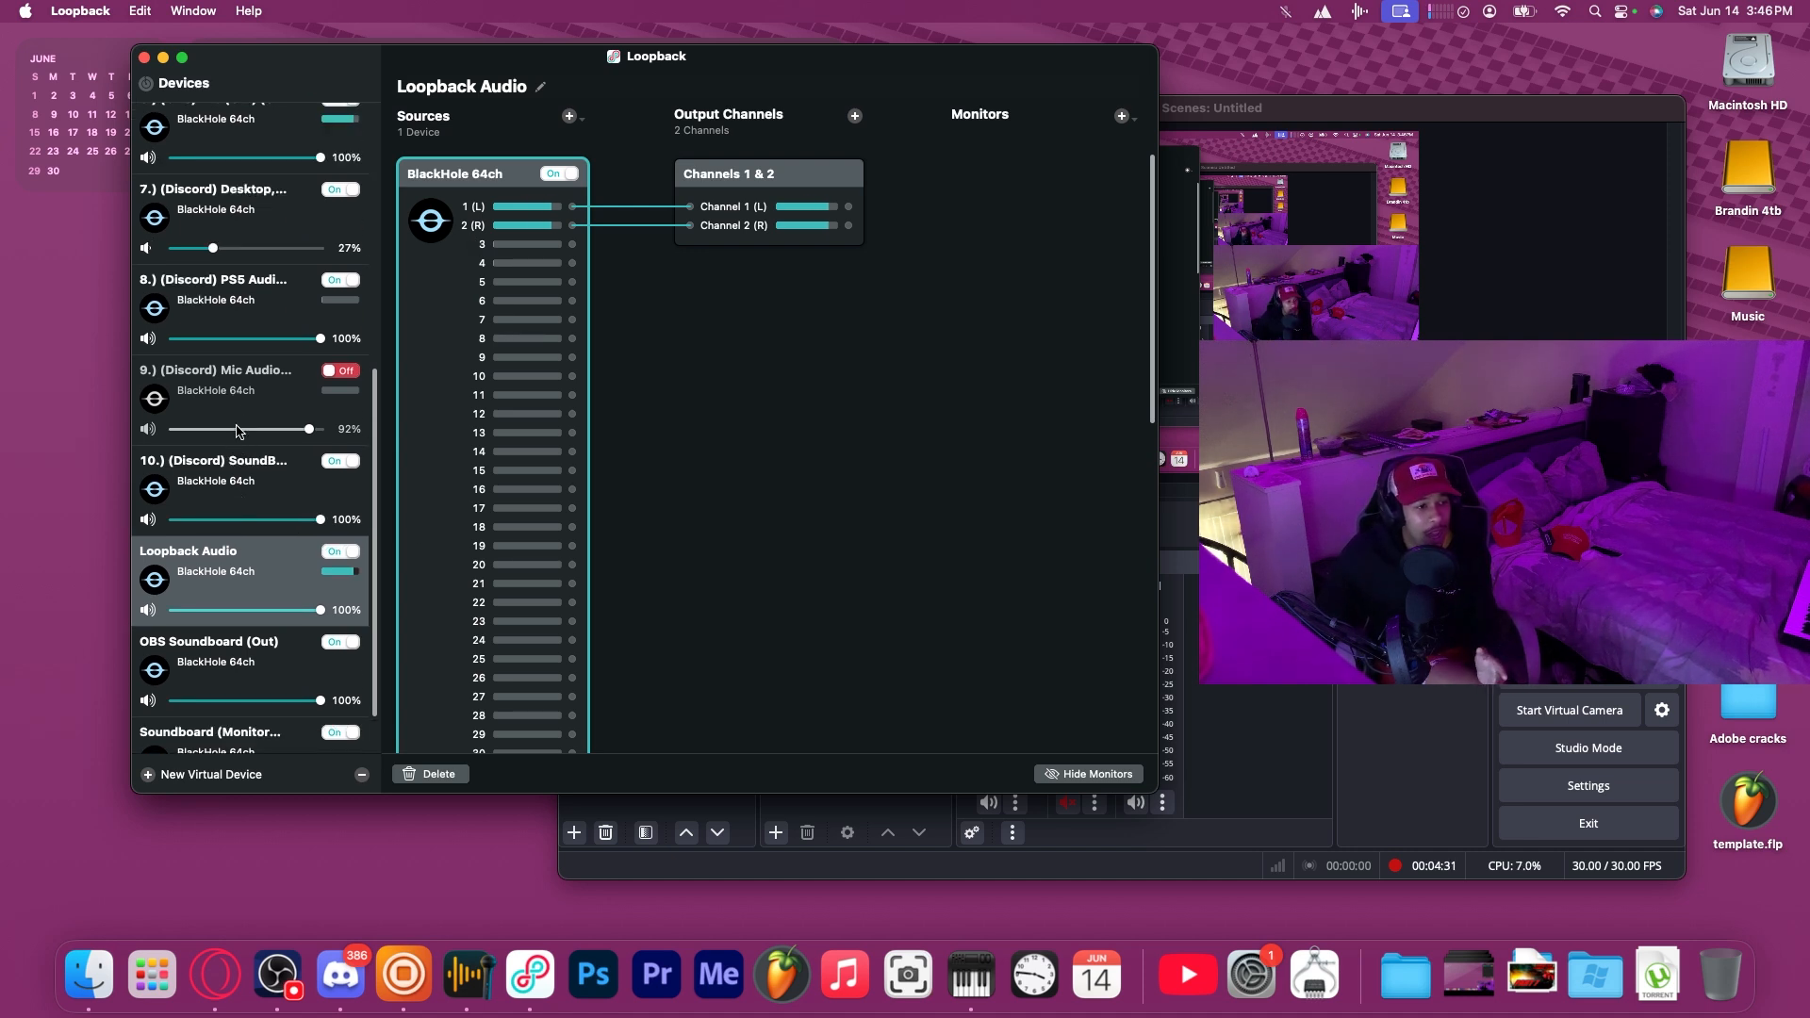
{"action": "scroll", "coordinate": [327, 148], "scroll_direction": "up", "scroll_amount": 5}
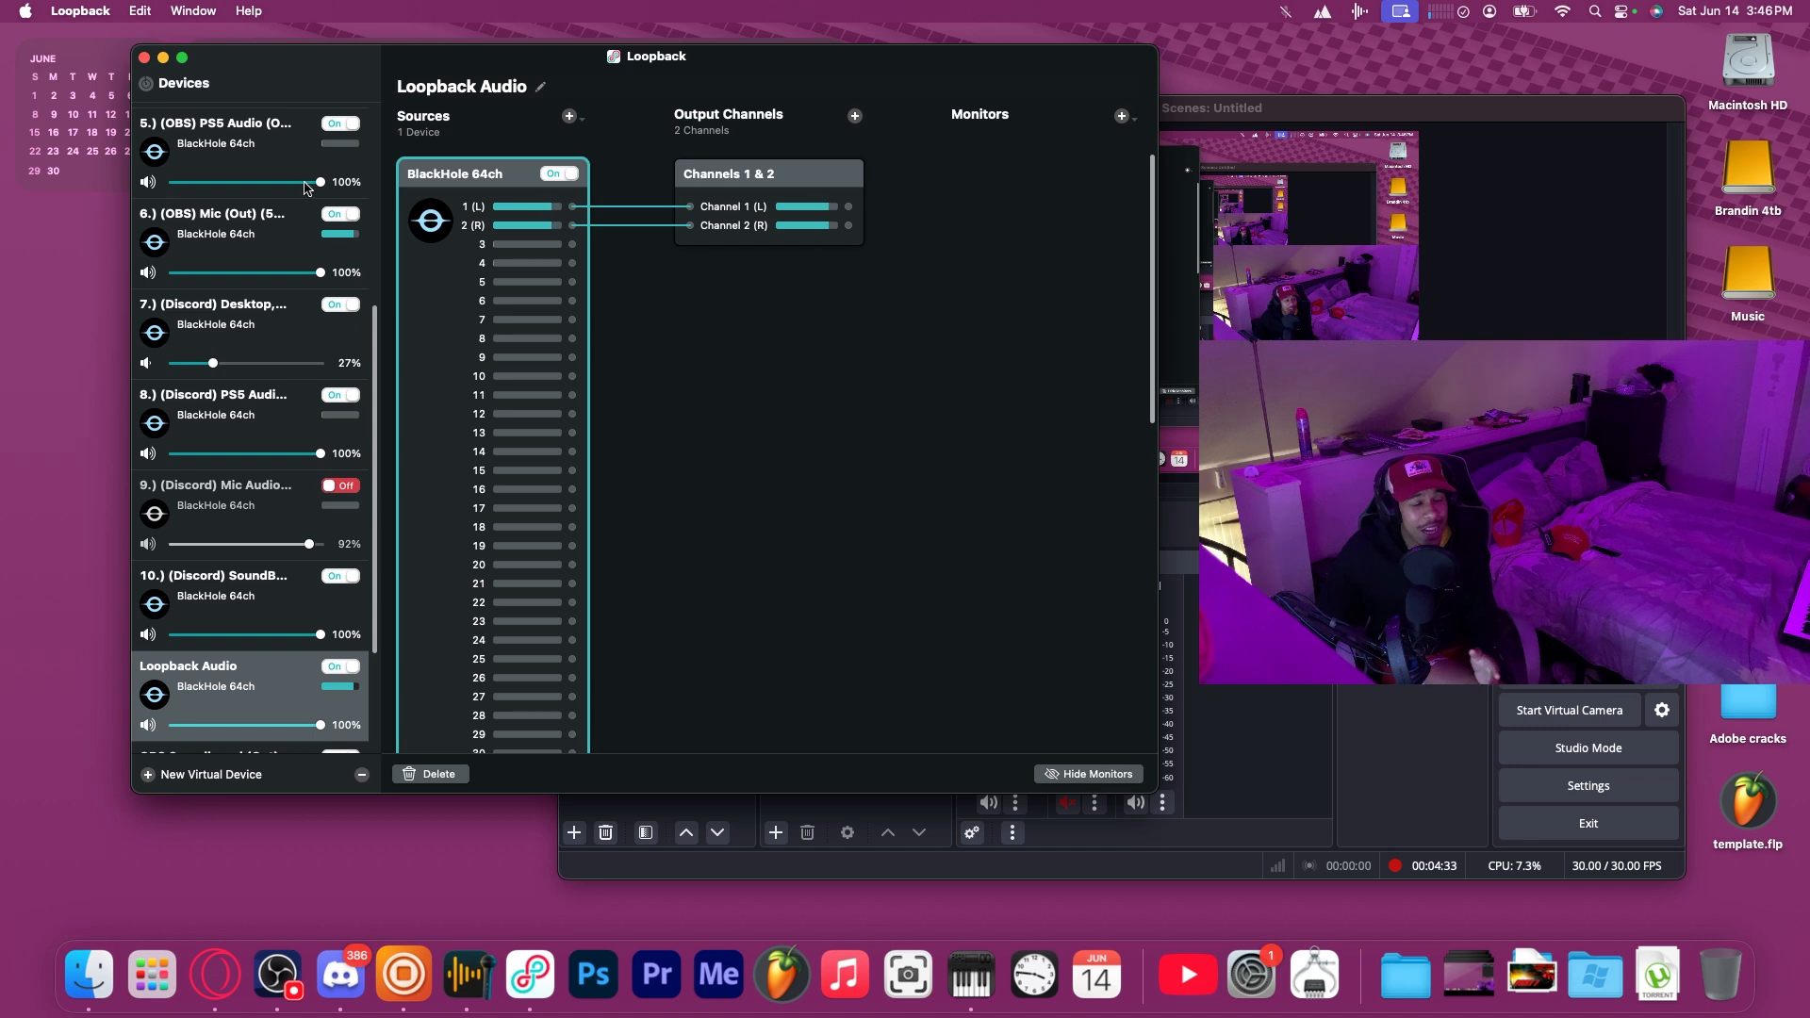
{"action": "scroll", "coordinate": [307, 188], "scroll_direction": "up", "scroll_amount": 6}
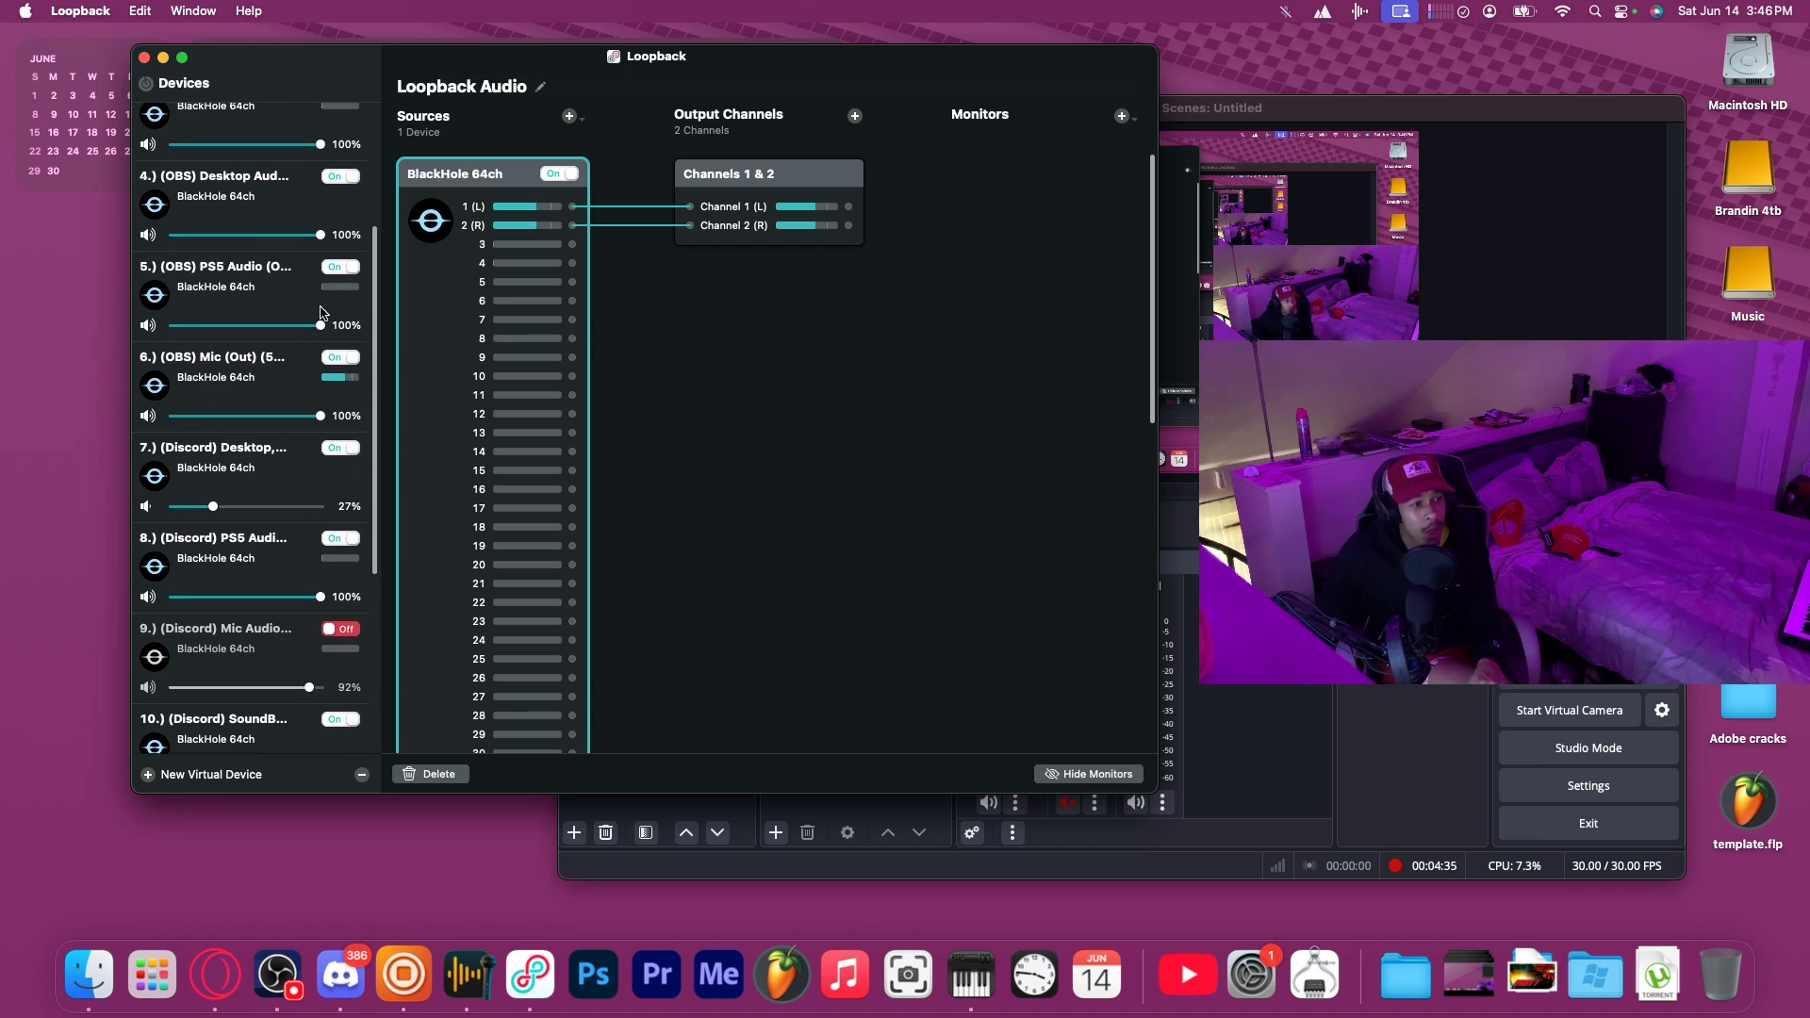
{"action": "scroll", "coordinate": [233, 488], "scroll_direction": "down", "scroll_amount": 7}
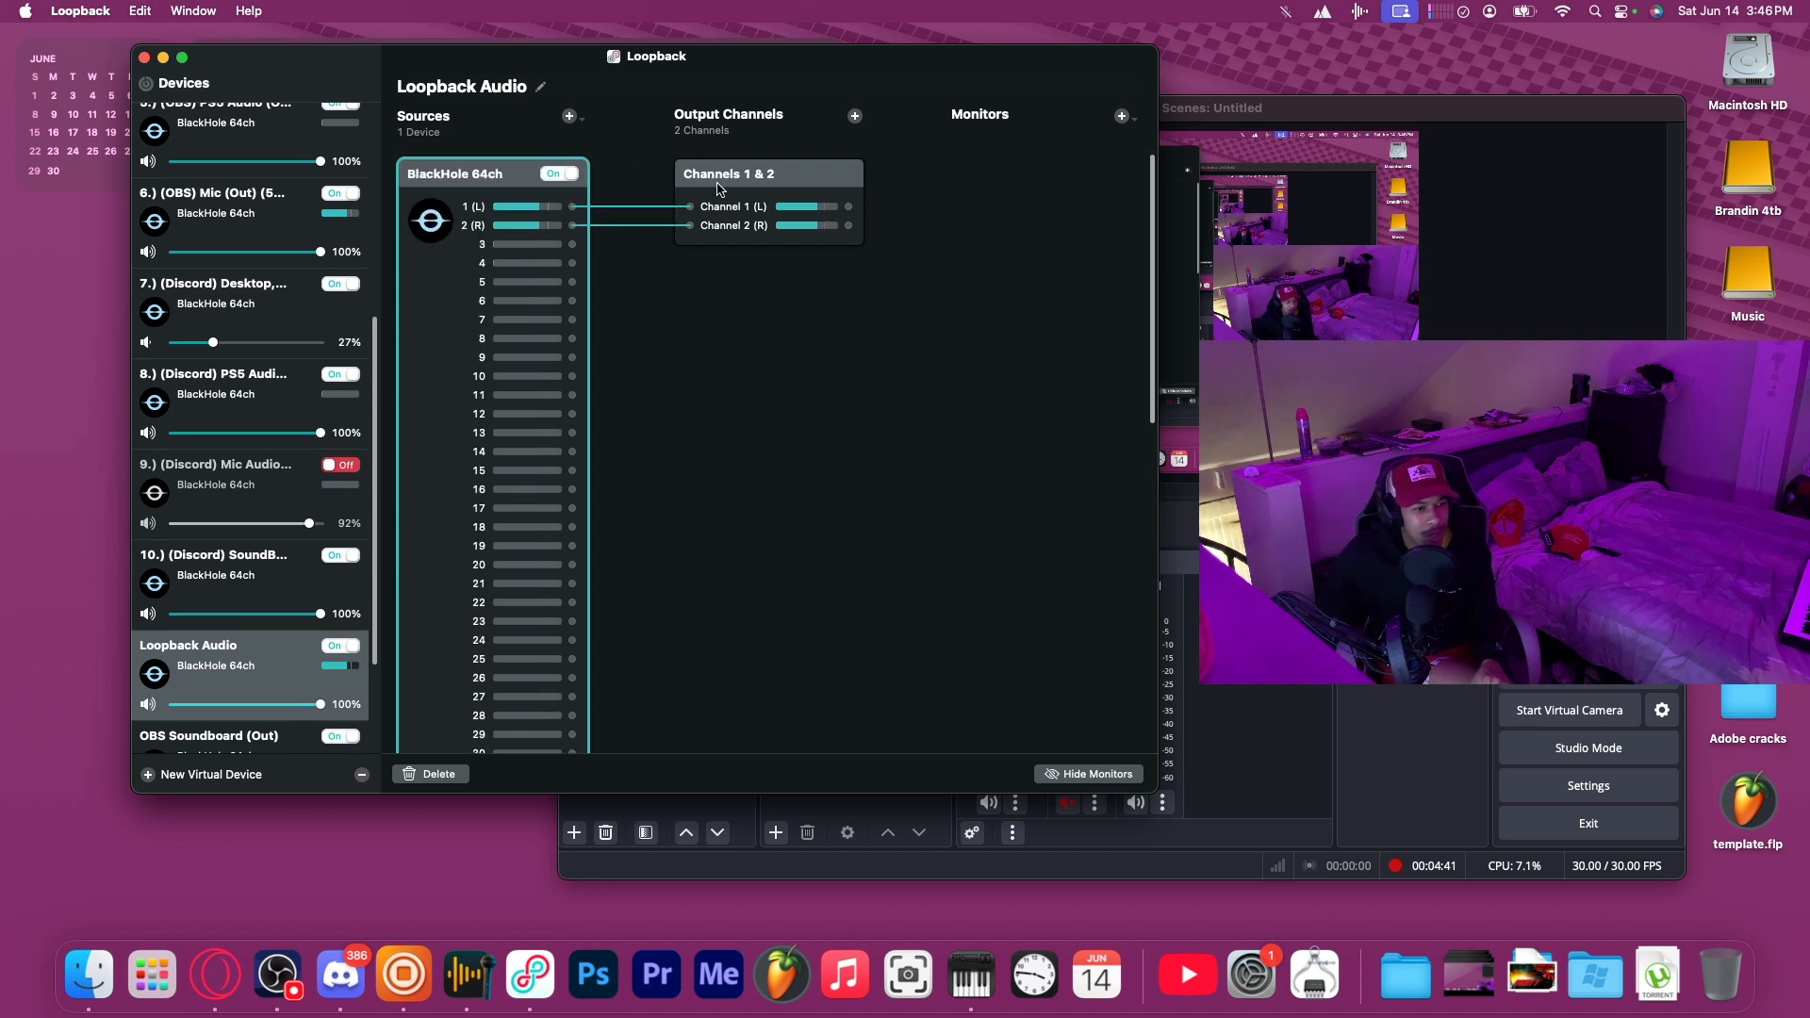
Clear the default source wiring by adding another output channel pair and deleting the wired Channels 1 & 2 pair.
{"action": "left_click", "coordinate": [718, 188]}
{"action": "left_click", "coordinate": [855, 116]}
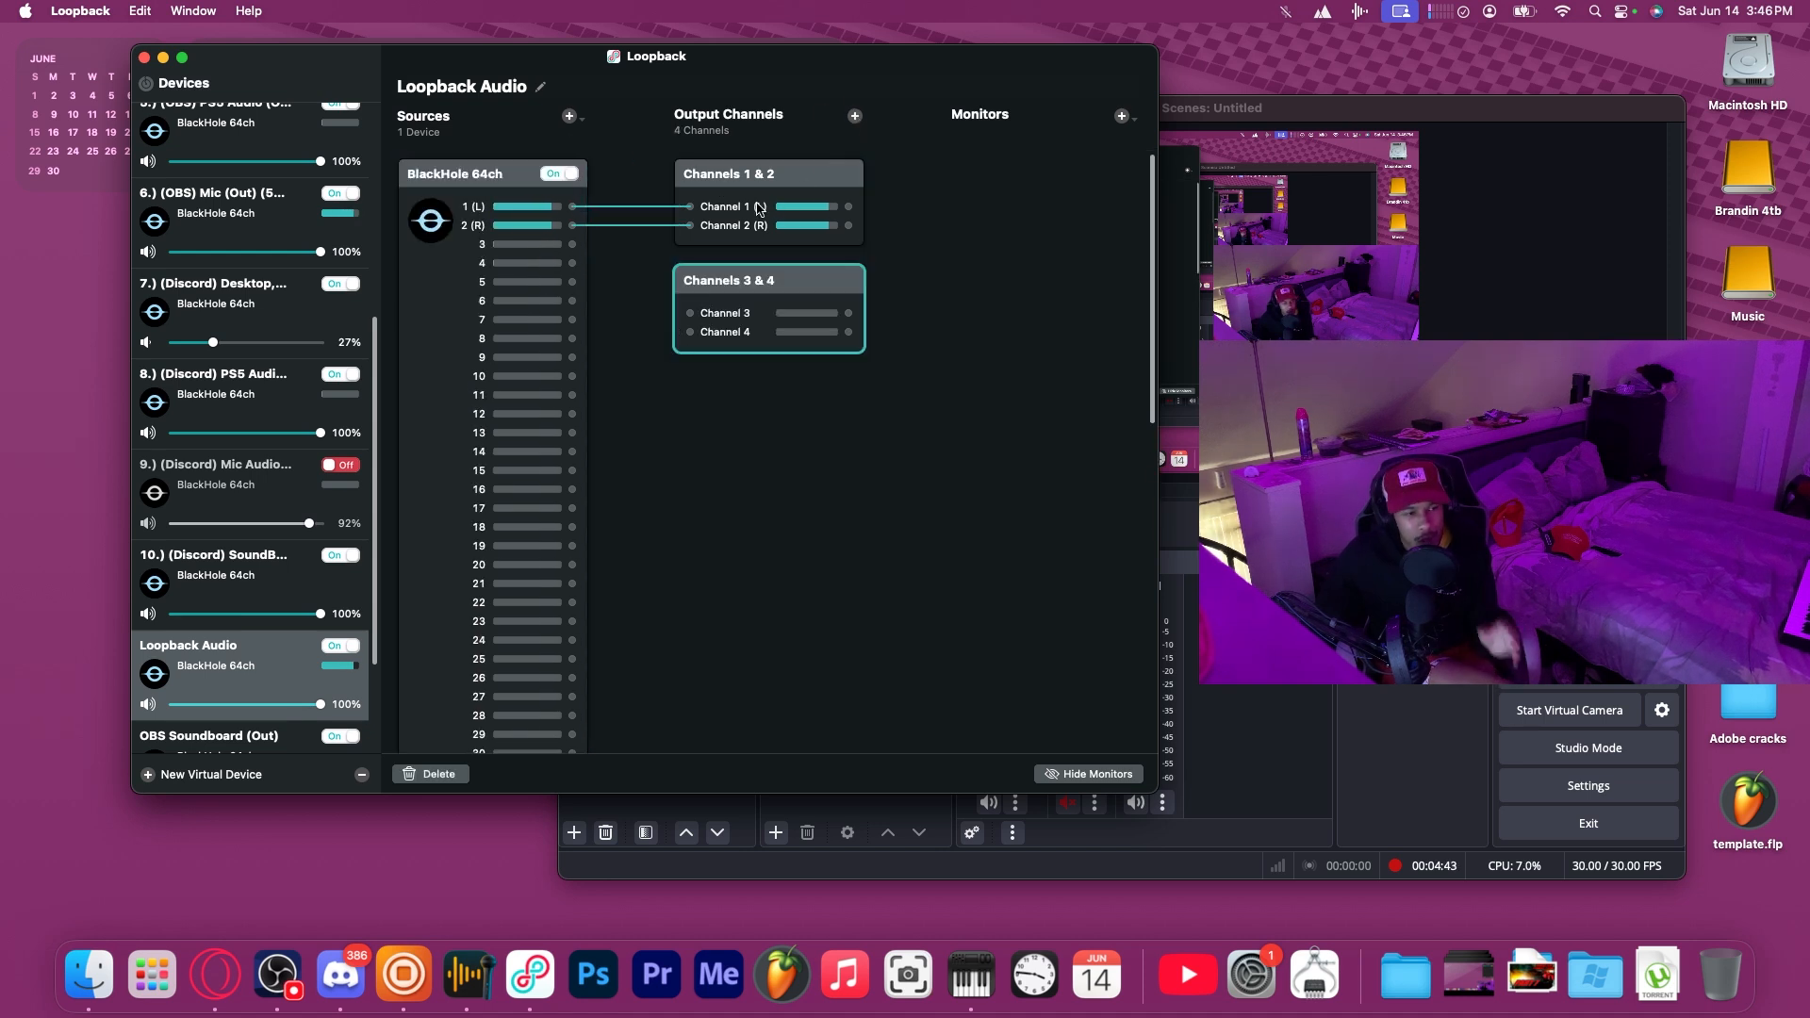
{"action": "left_click", "coordinate": [452, 778]}
Route BlackHole source channels 59 and 60 to output channels 1 (L) and 2 (R).
{"action": "scroll", "coordinate": [672, 373], "scroll_direction": "down", "scroll_amount": 10}
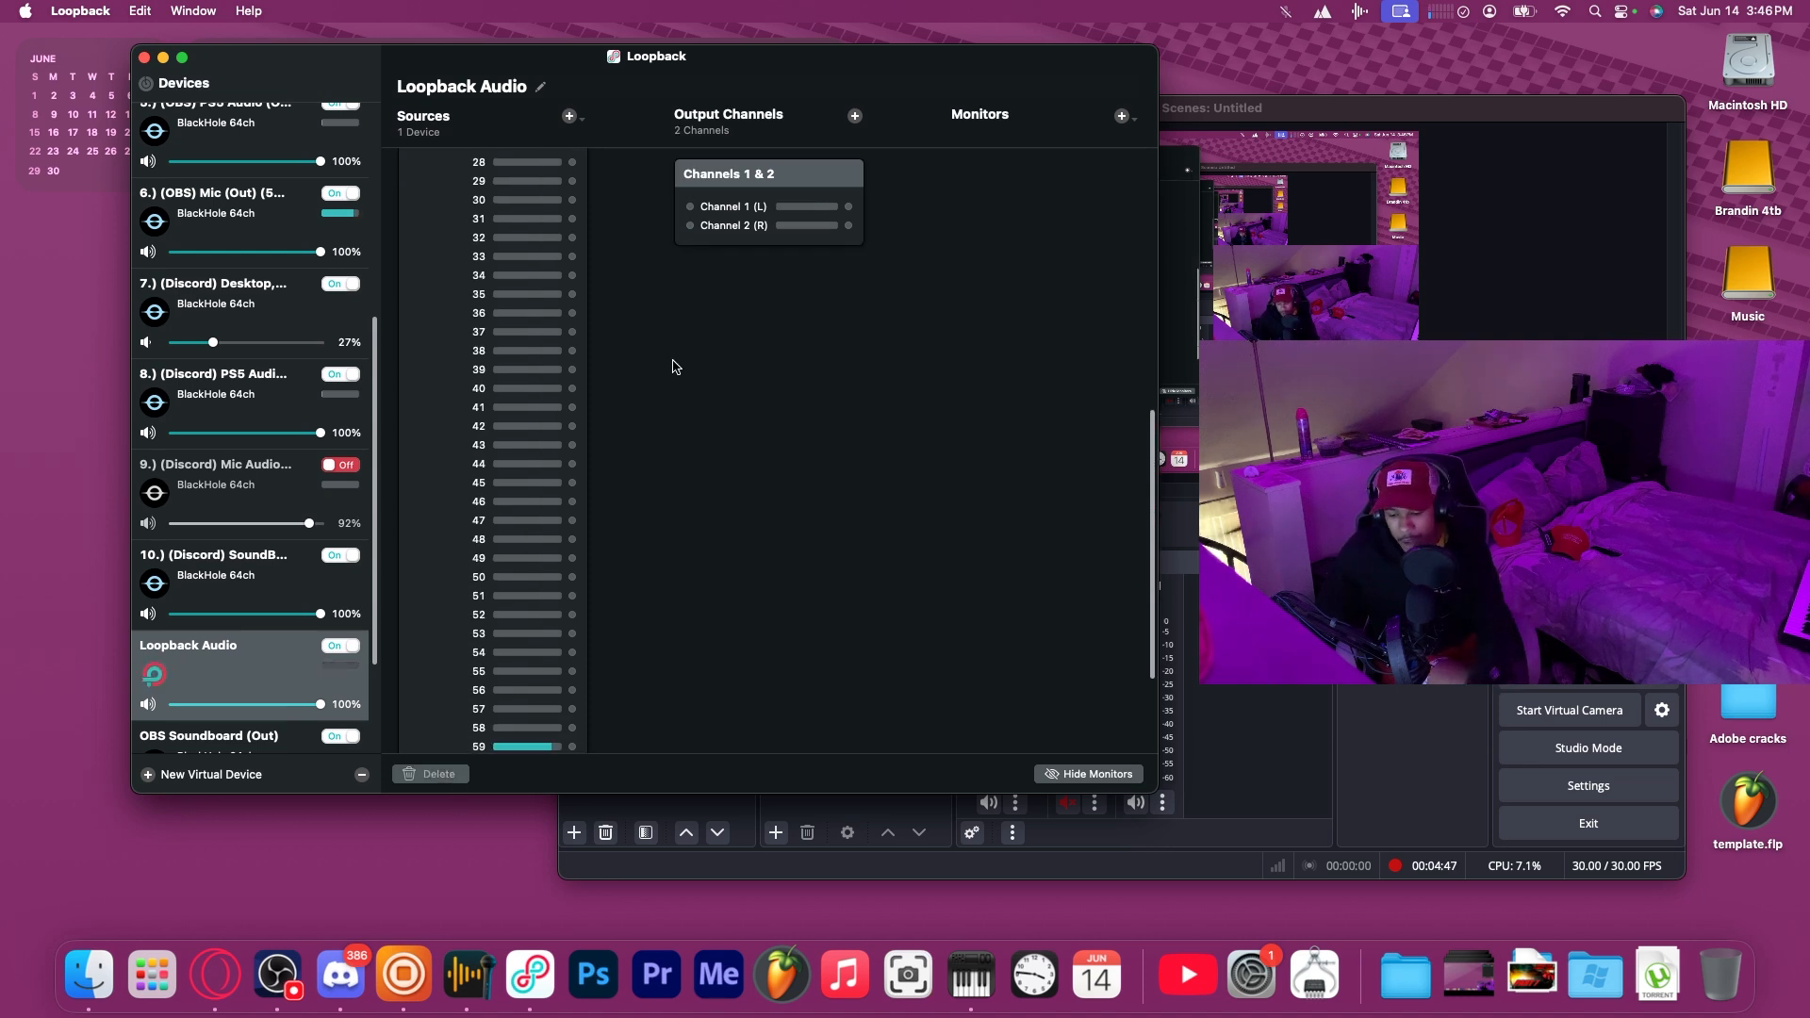
{"action": "scroll", "coordinate": [677, 372], "scroll_direction": "down", "scroll_amount": 3}
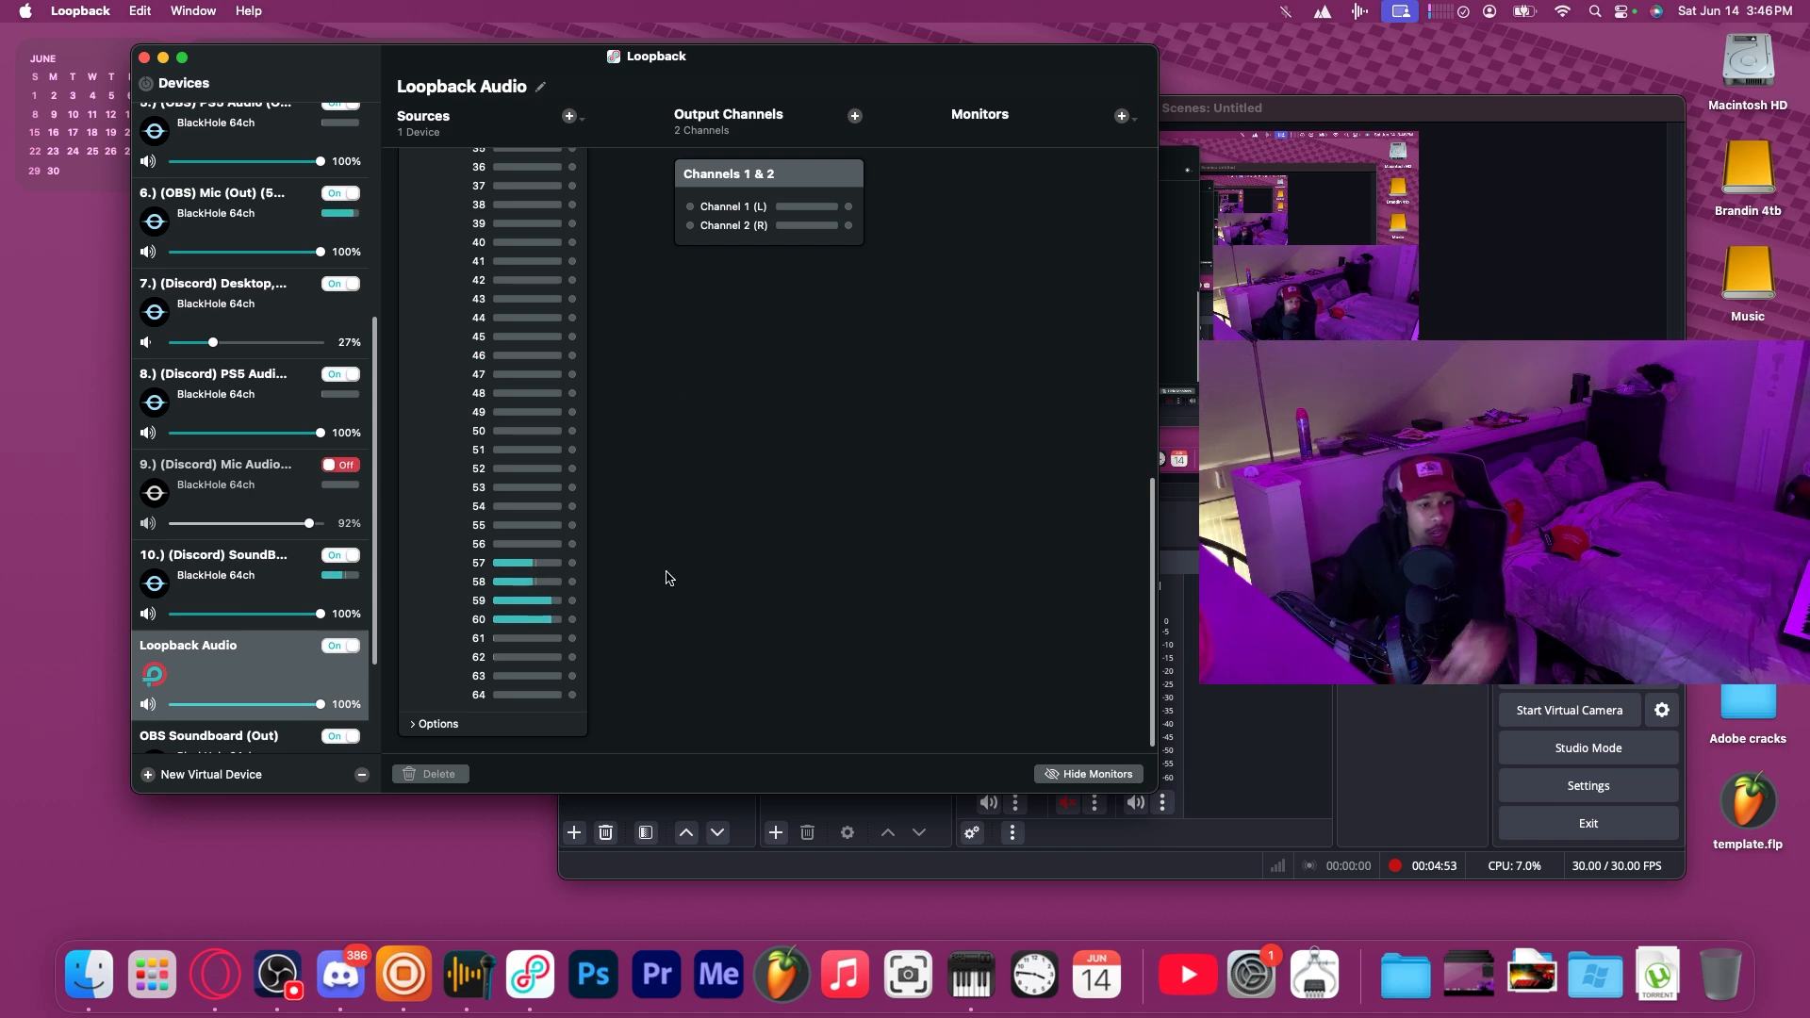
{"action": "left_click_drag", "start_coordinate": [574, 603], "coordinate": [689, 206]}
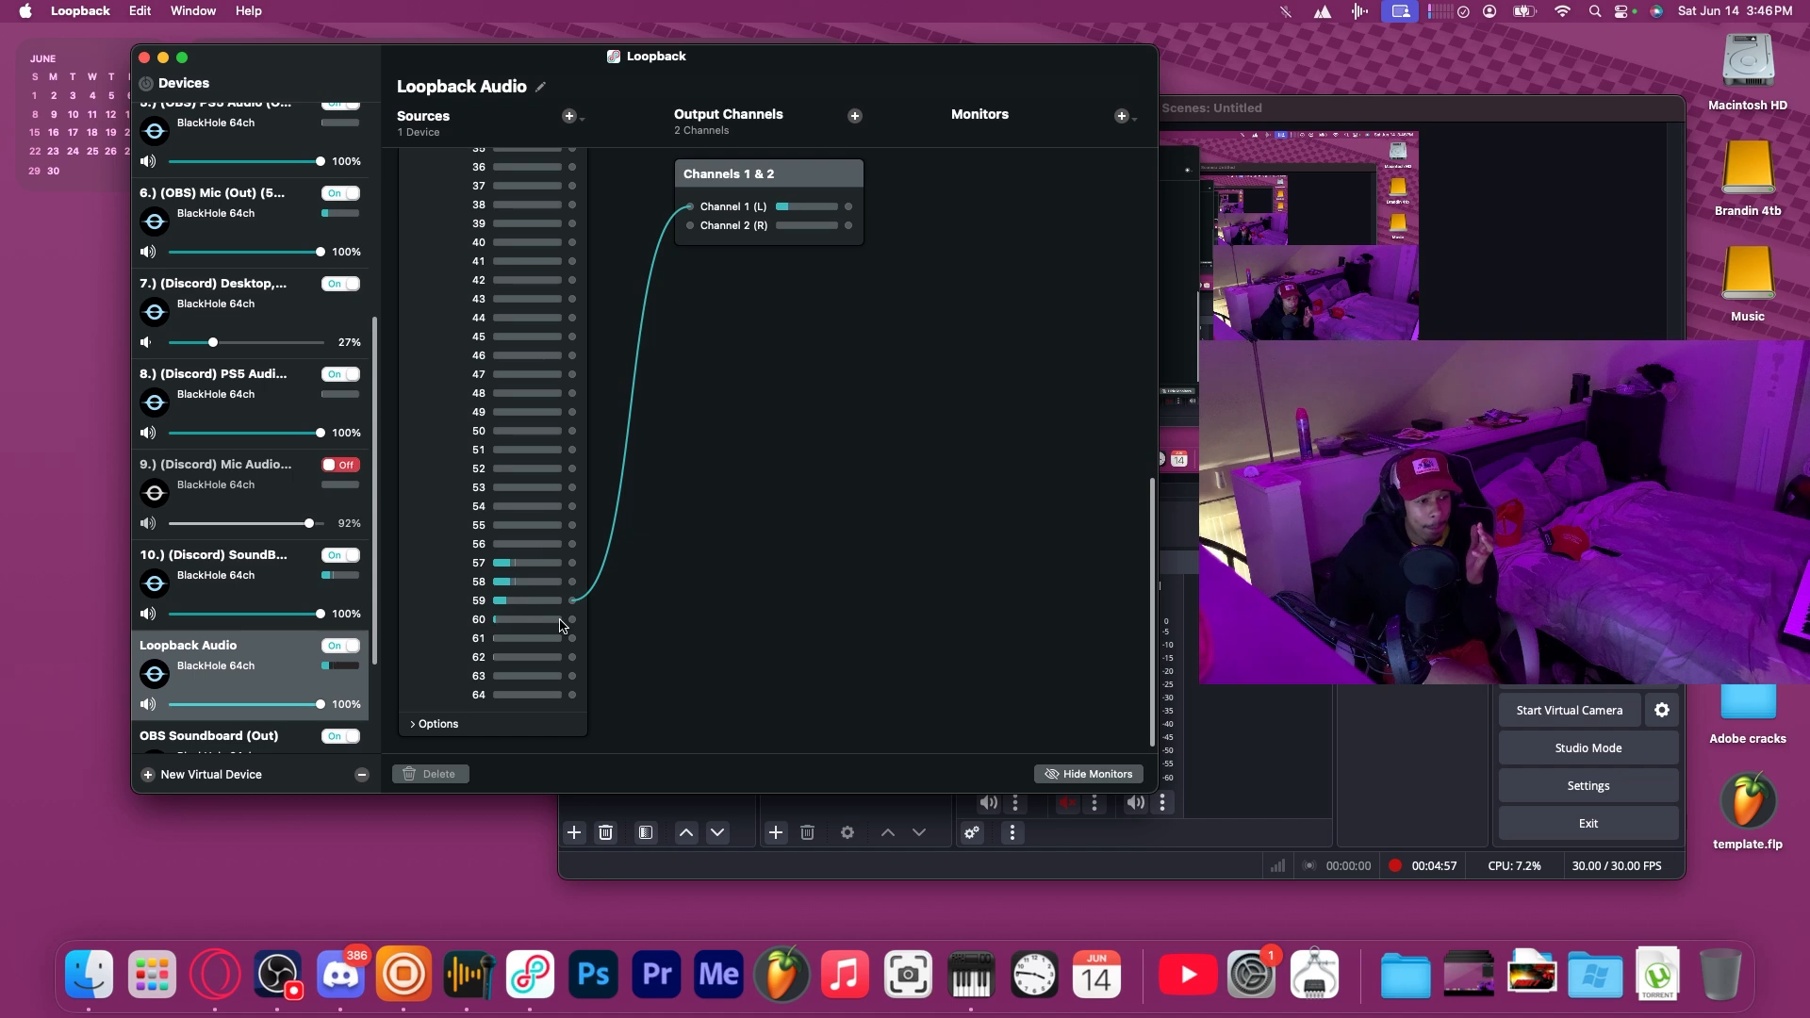
{"action": "left_click_drag", "start_coordinate": [572, 619], "coordinate": [688, 226]}
Add BlackHole 64ch as the monitor of the Loopback Audio device and look through its channels.
{"action": "left_click", "coordinate": [1121, 116]}
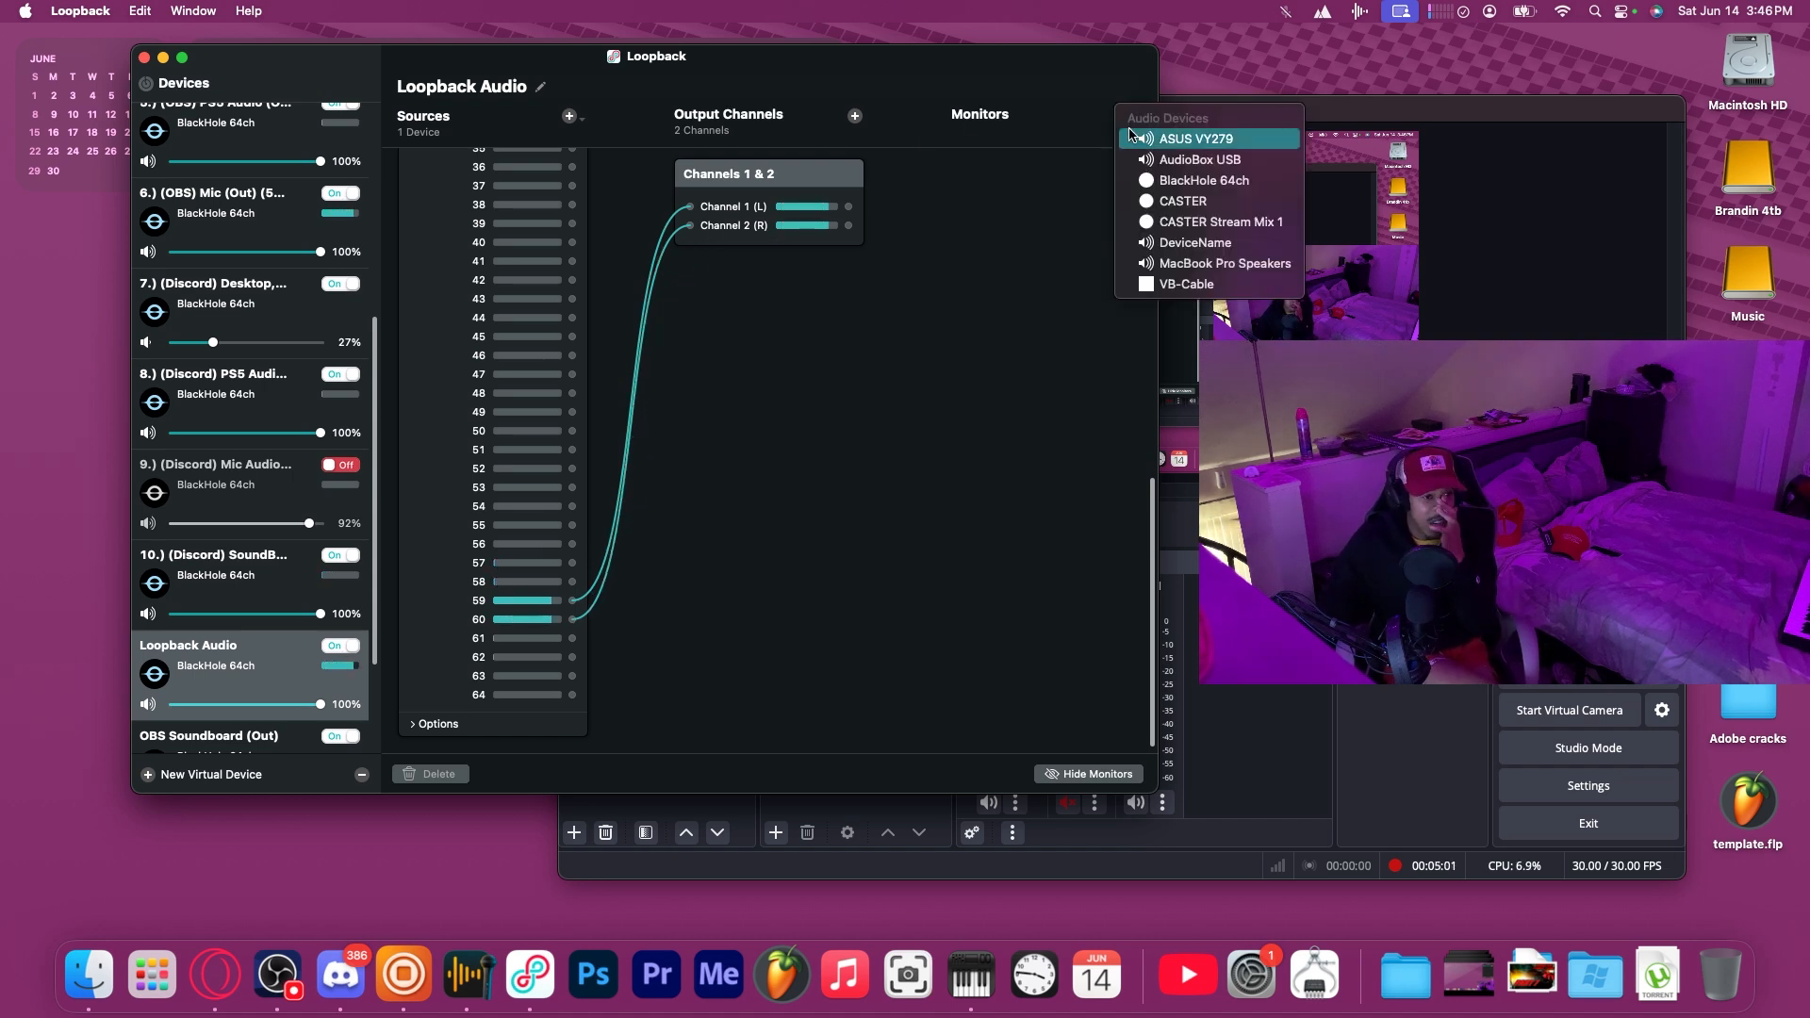
{"action": "left_click", "coordinate": [1174, 179]}
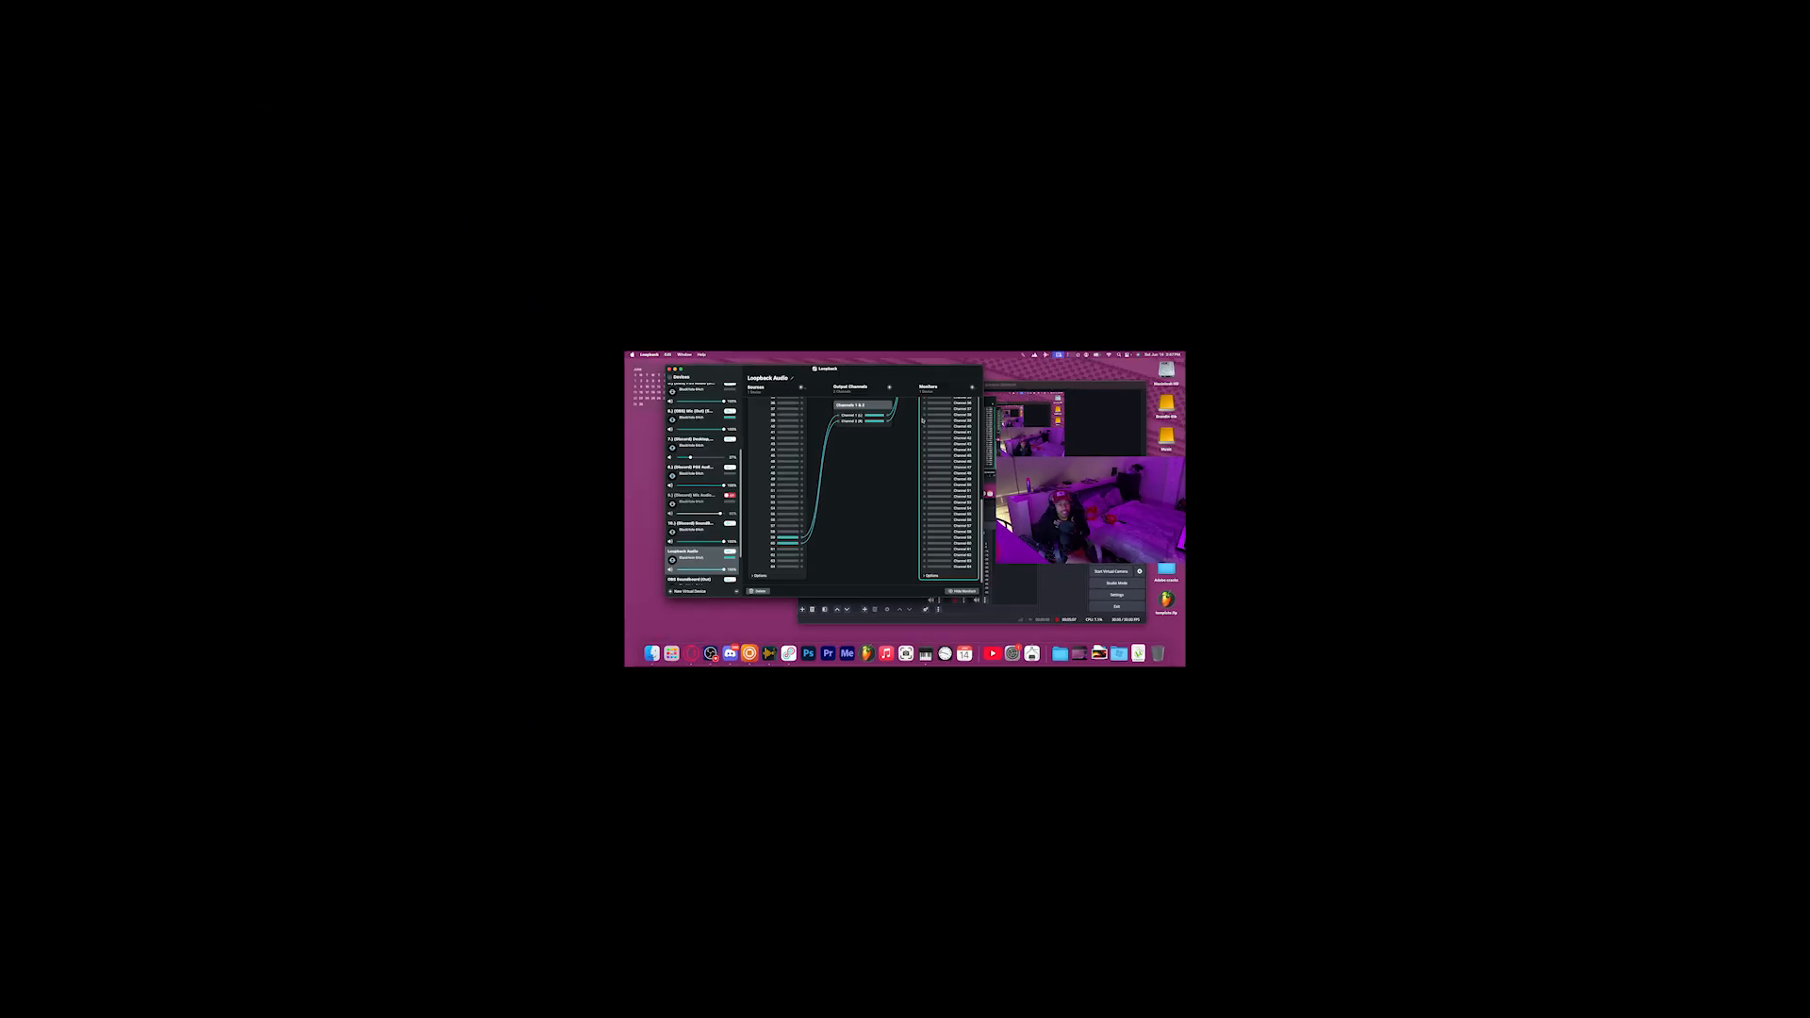
{"action": "scroll", "coordinate": [922, 435], "scroll_direction": "up", "scroll_amount": 10}
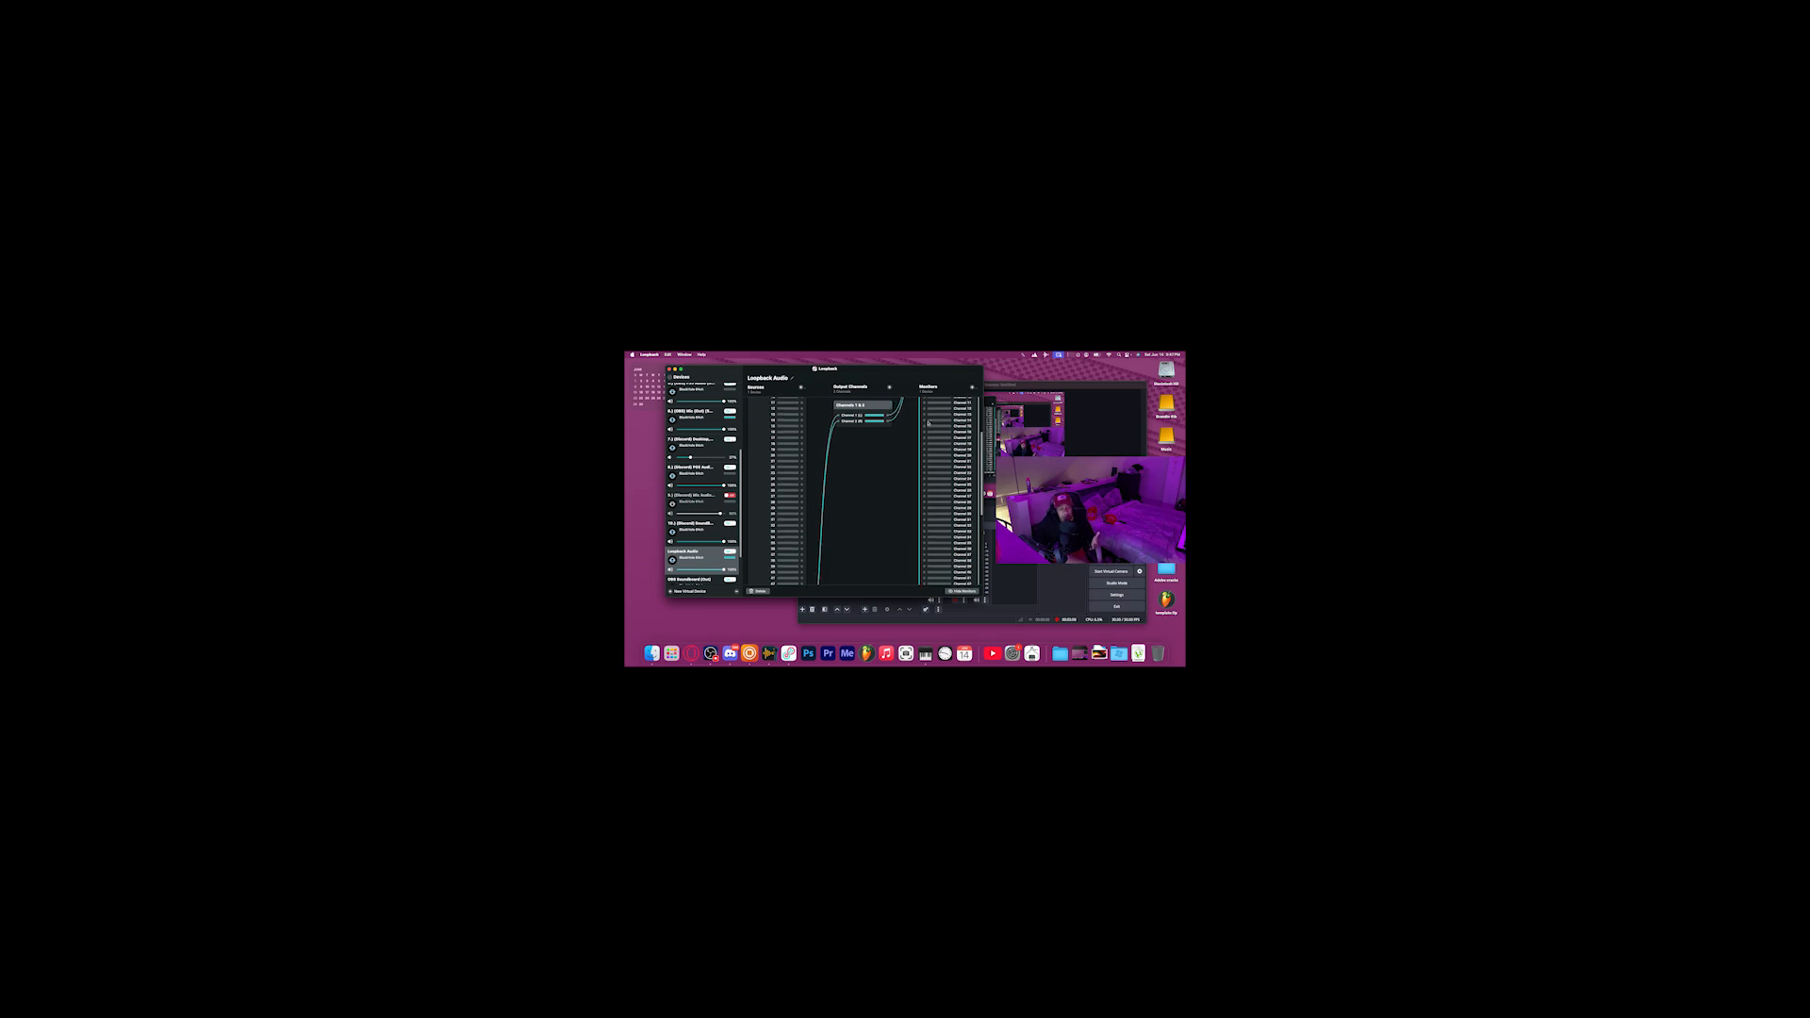
{"action": "scroll", "coordinate": [925, 439], "scroll_direction": "down", "scroll_amount": 10}
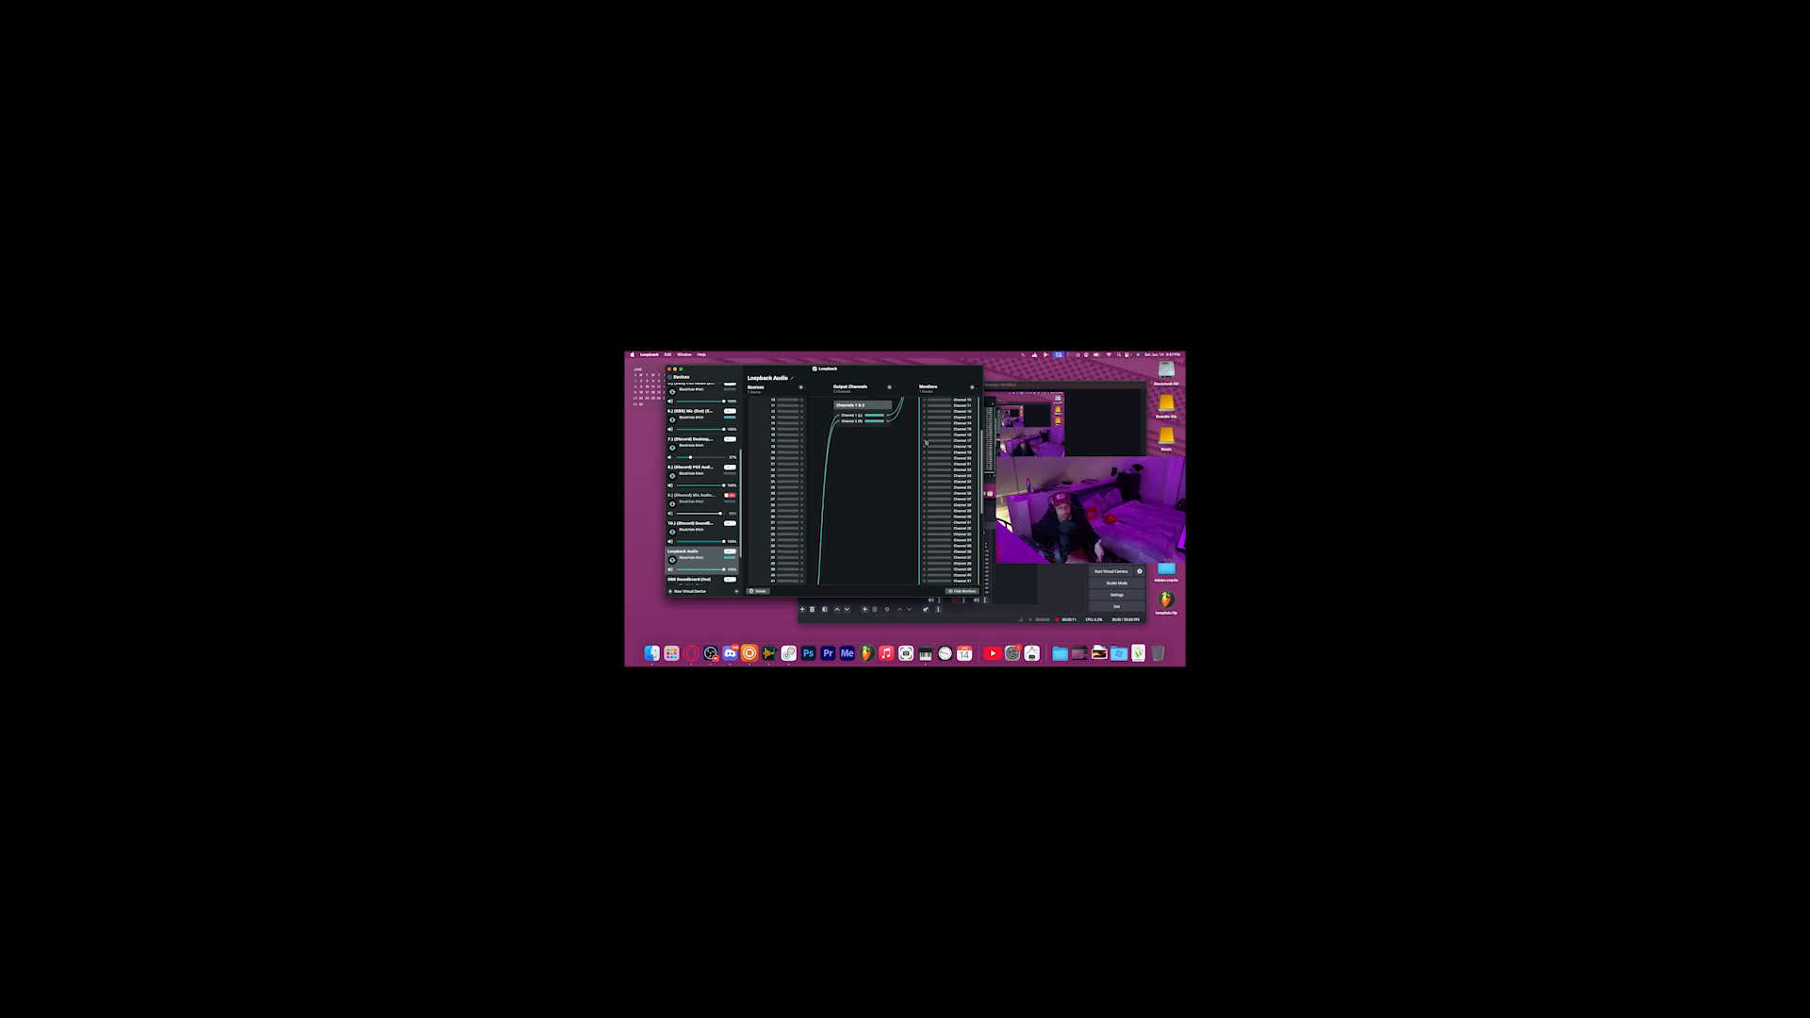
{"action": "scroll", "coordinate": [925, 441], "scroll_direction": "up", "scroll_amount": 10}
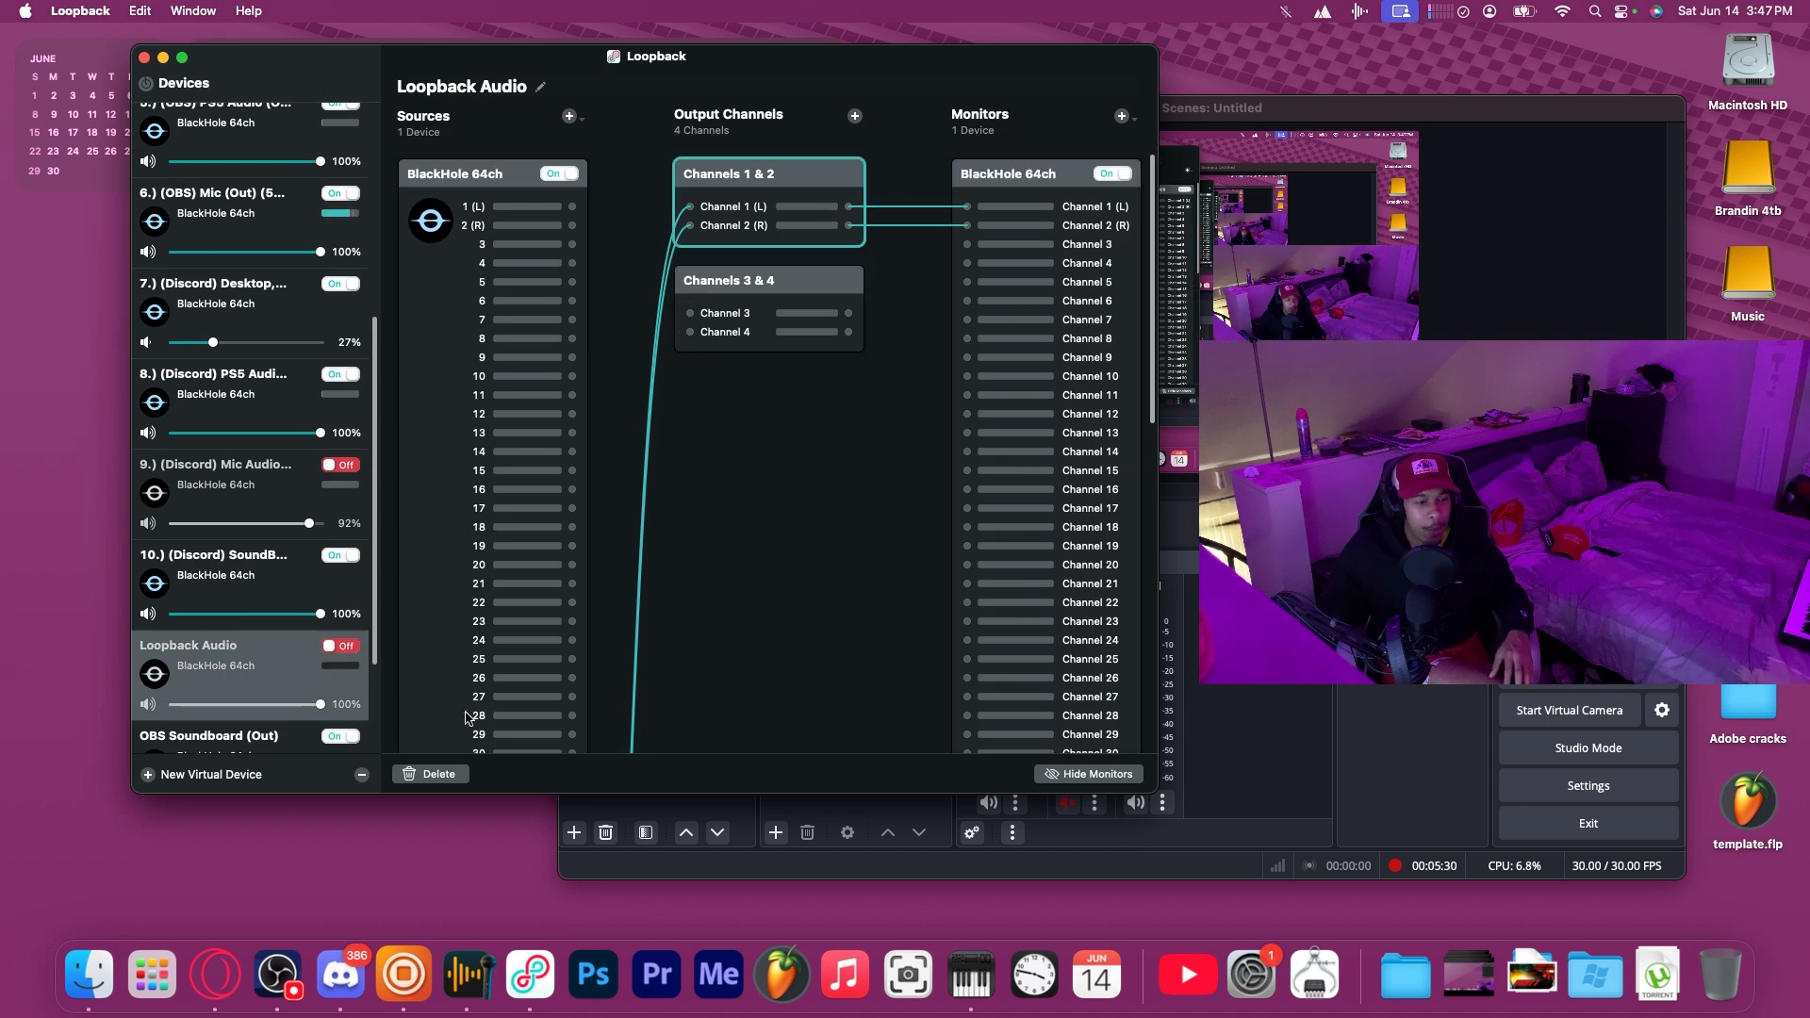
Delete the wired Channels 1 & 2 pair to clear all connections, and check the device's source and monitor channels.
{"action": "left_click", "coordinate": [439, 774]}
{"action": "scroll", "coordinate": [690, 367], "scroll_direction": "down", "scroll_amount": 10}
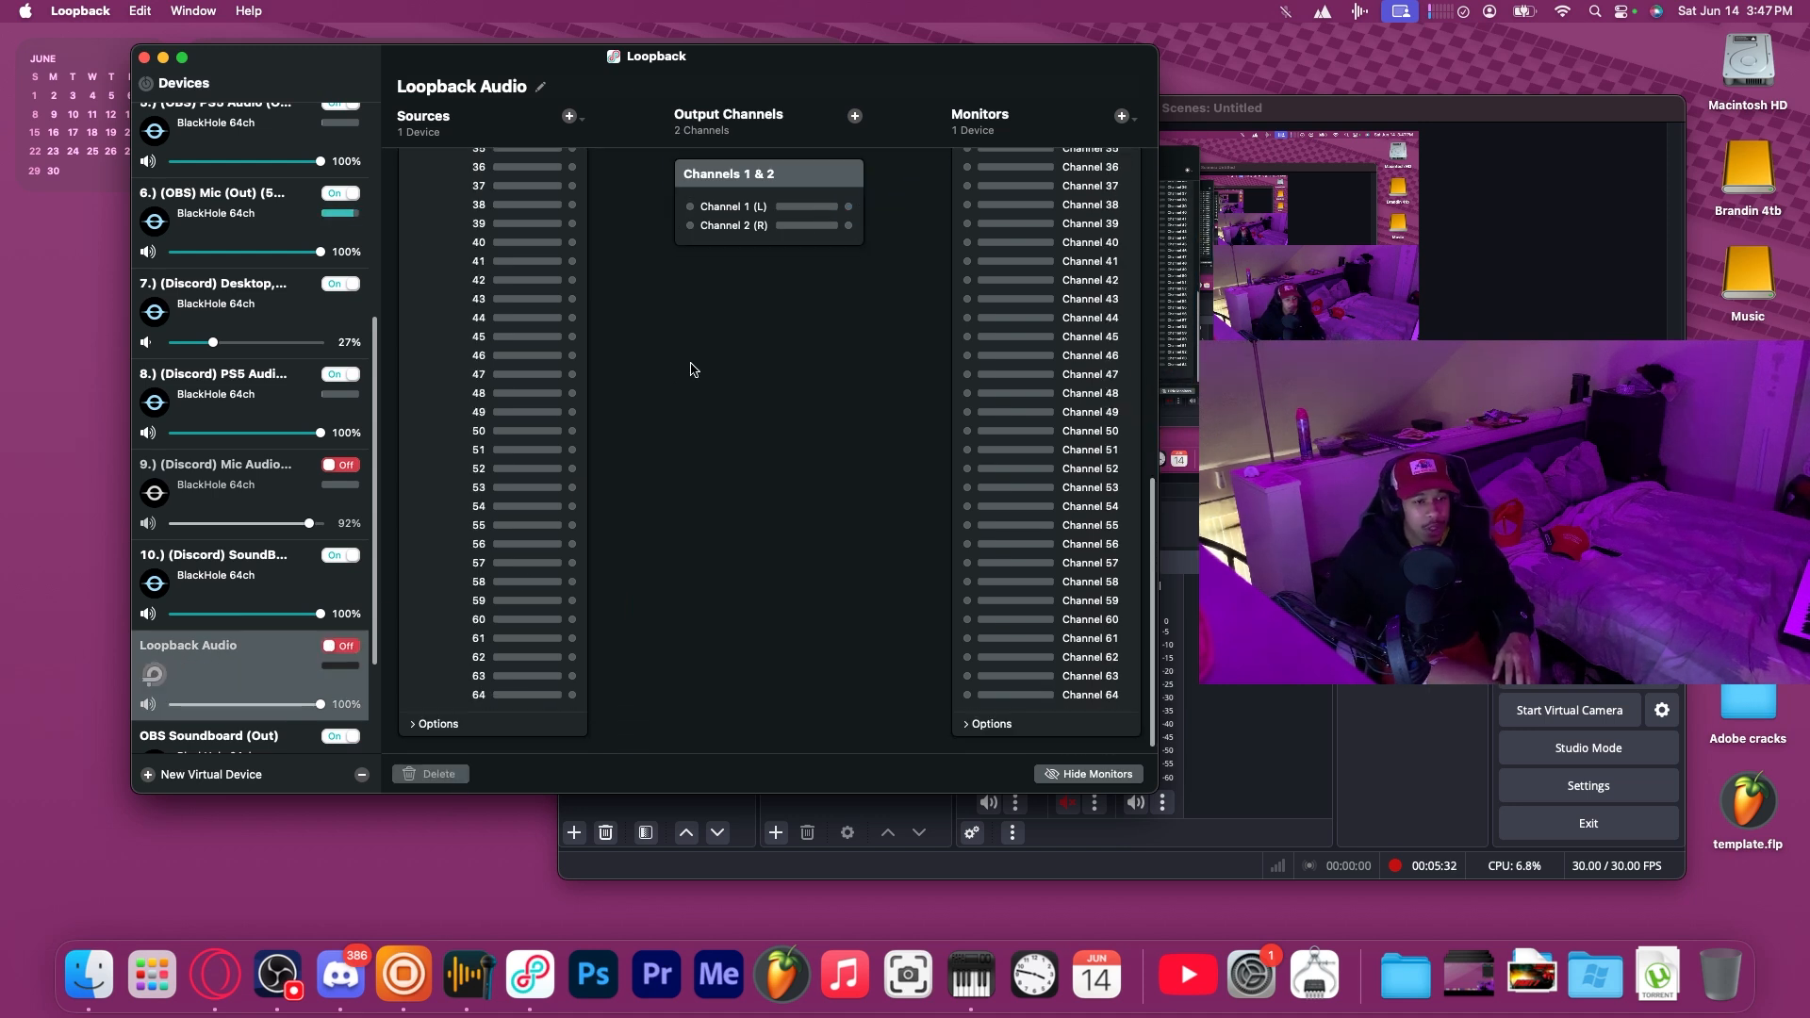
{"action": "scroll", "coordinate": [716, 373], "scroll_direction": "up", "scroll_amount": 10}
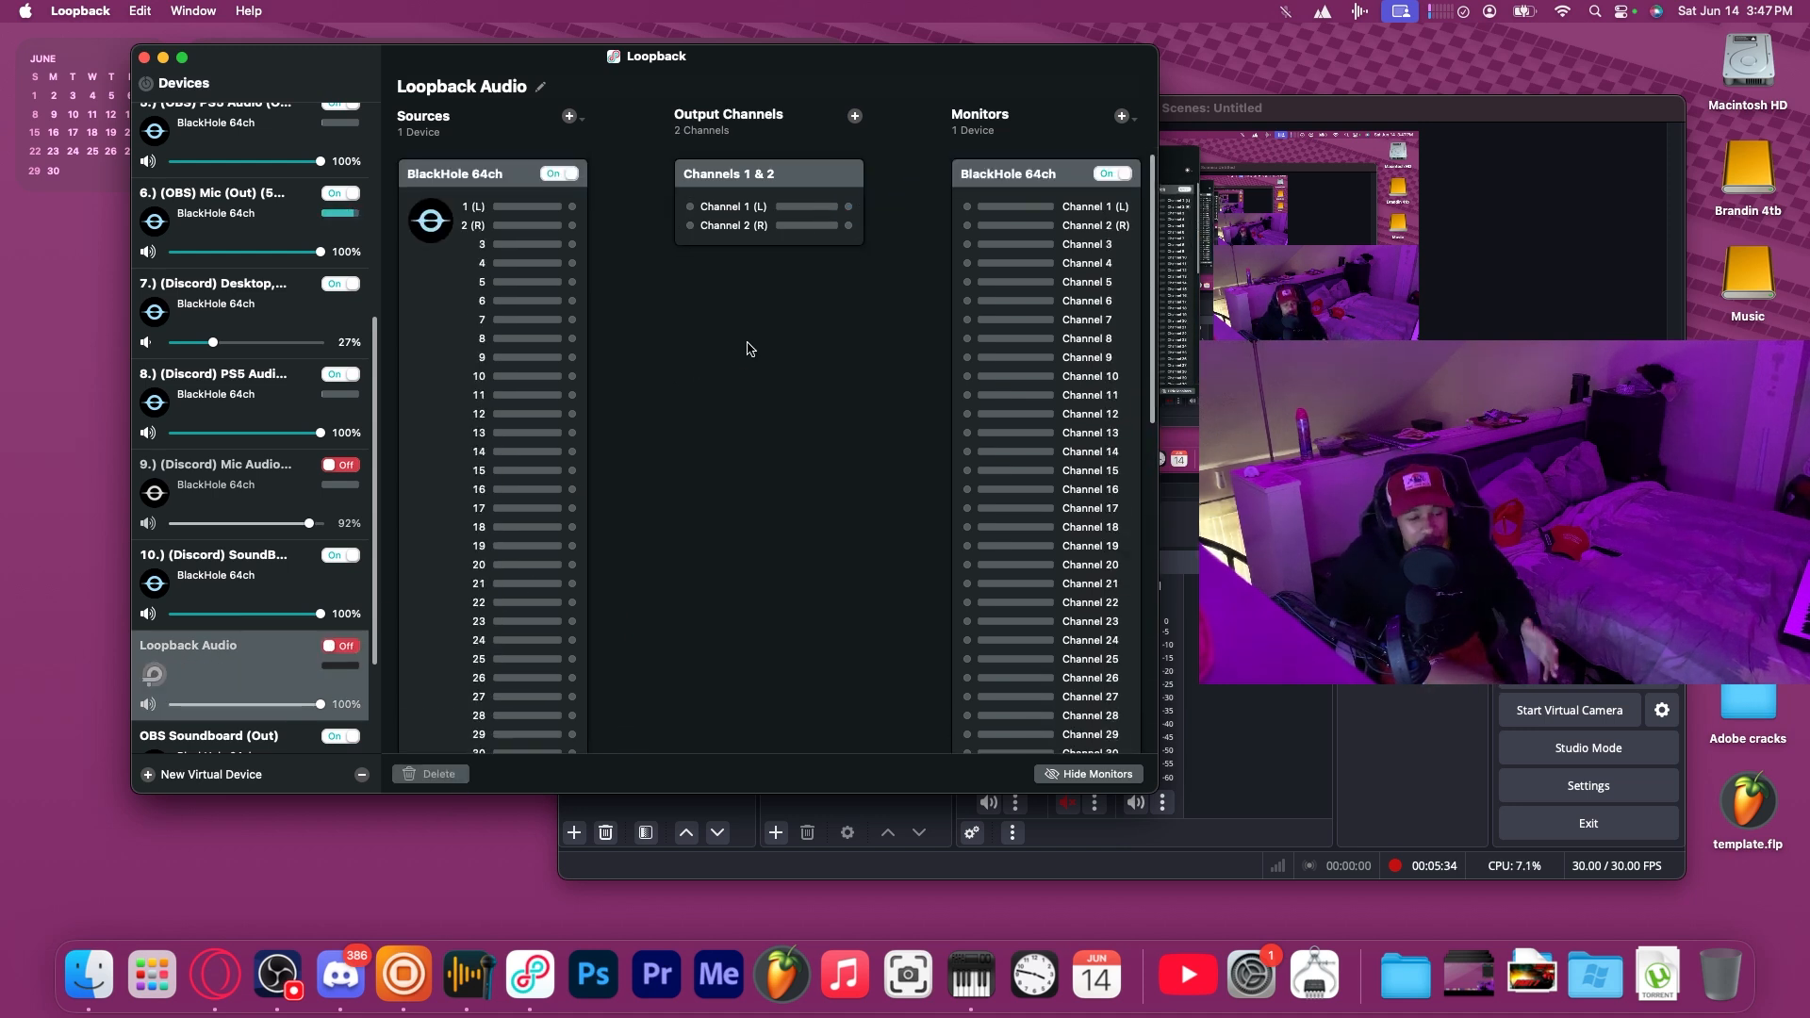
{"action": "scroll", "coordinate": [745, 351], "scroll_direction": "down", "scroll_amount": 10}
{"action": "scroll", "coordinate": [749, 339], "scroll_direction": "up", "scroll_amount": 10}
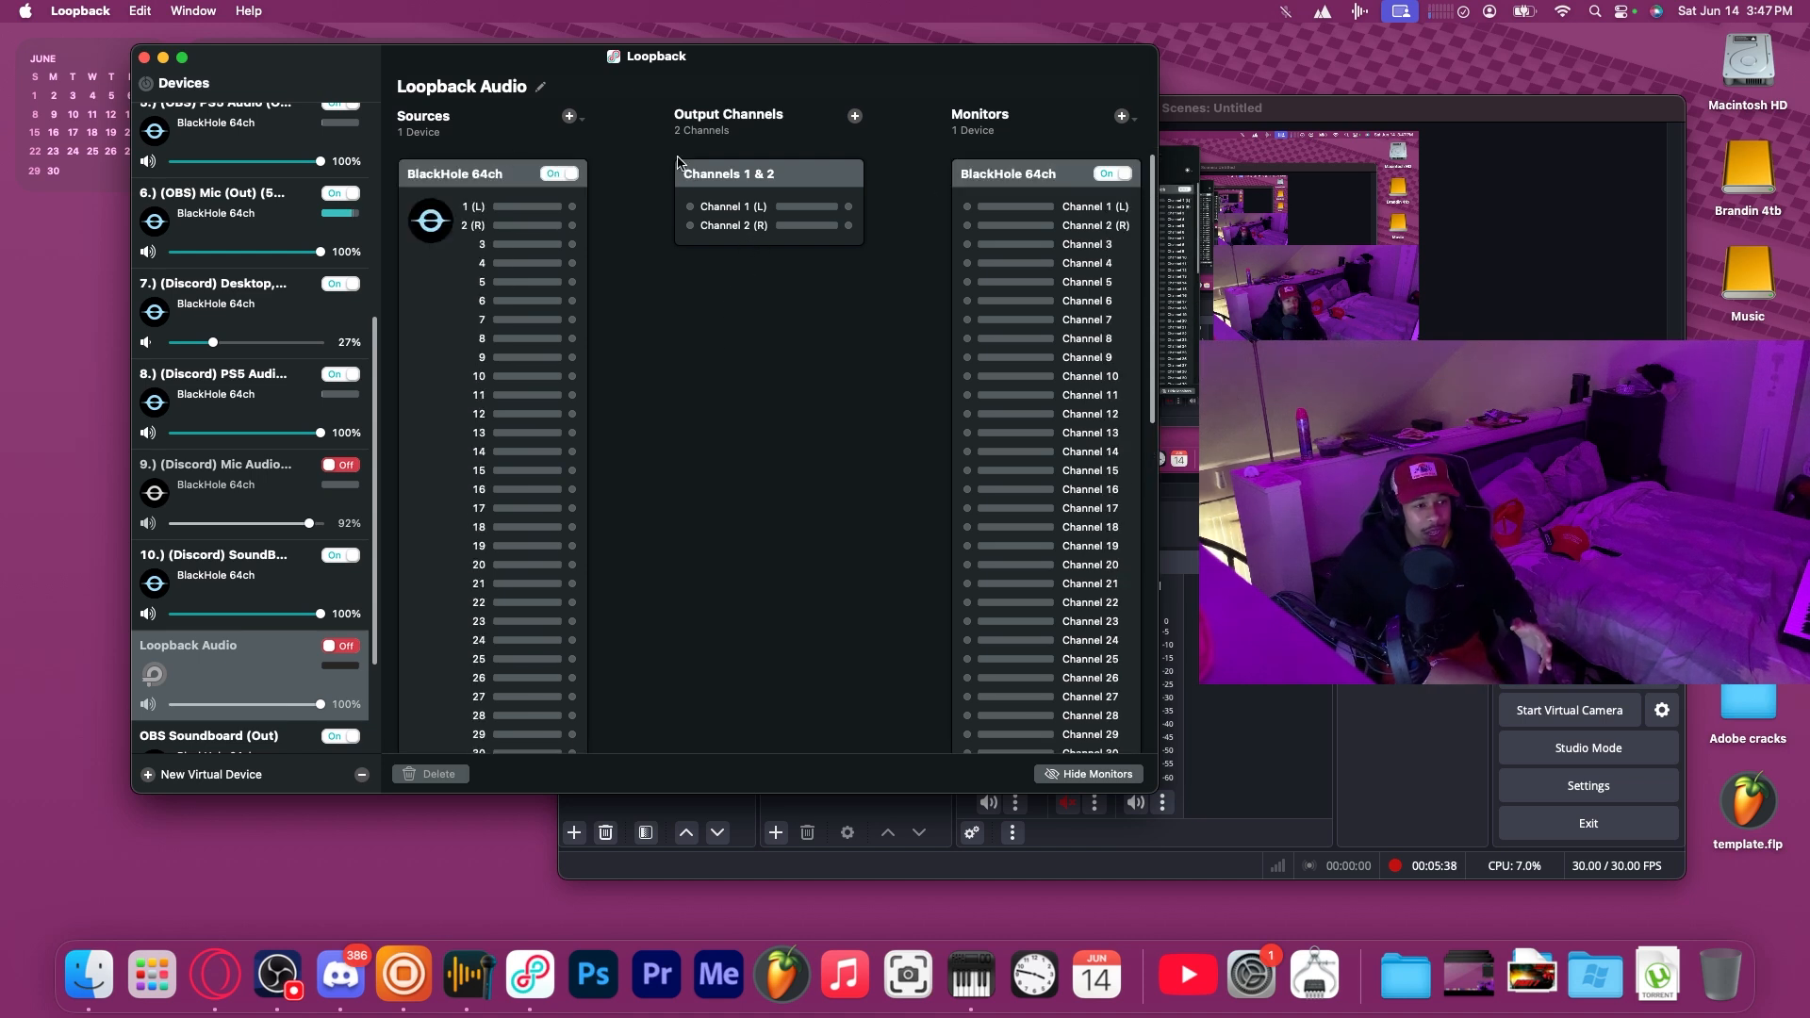
Replace the Loopback Audio device with a new virtual device and remove its Pass-Thru source.
{"action": "left_click", "coordinate": [360, 775]}
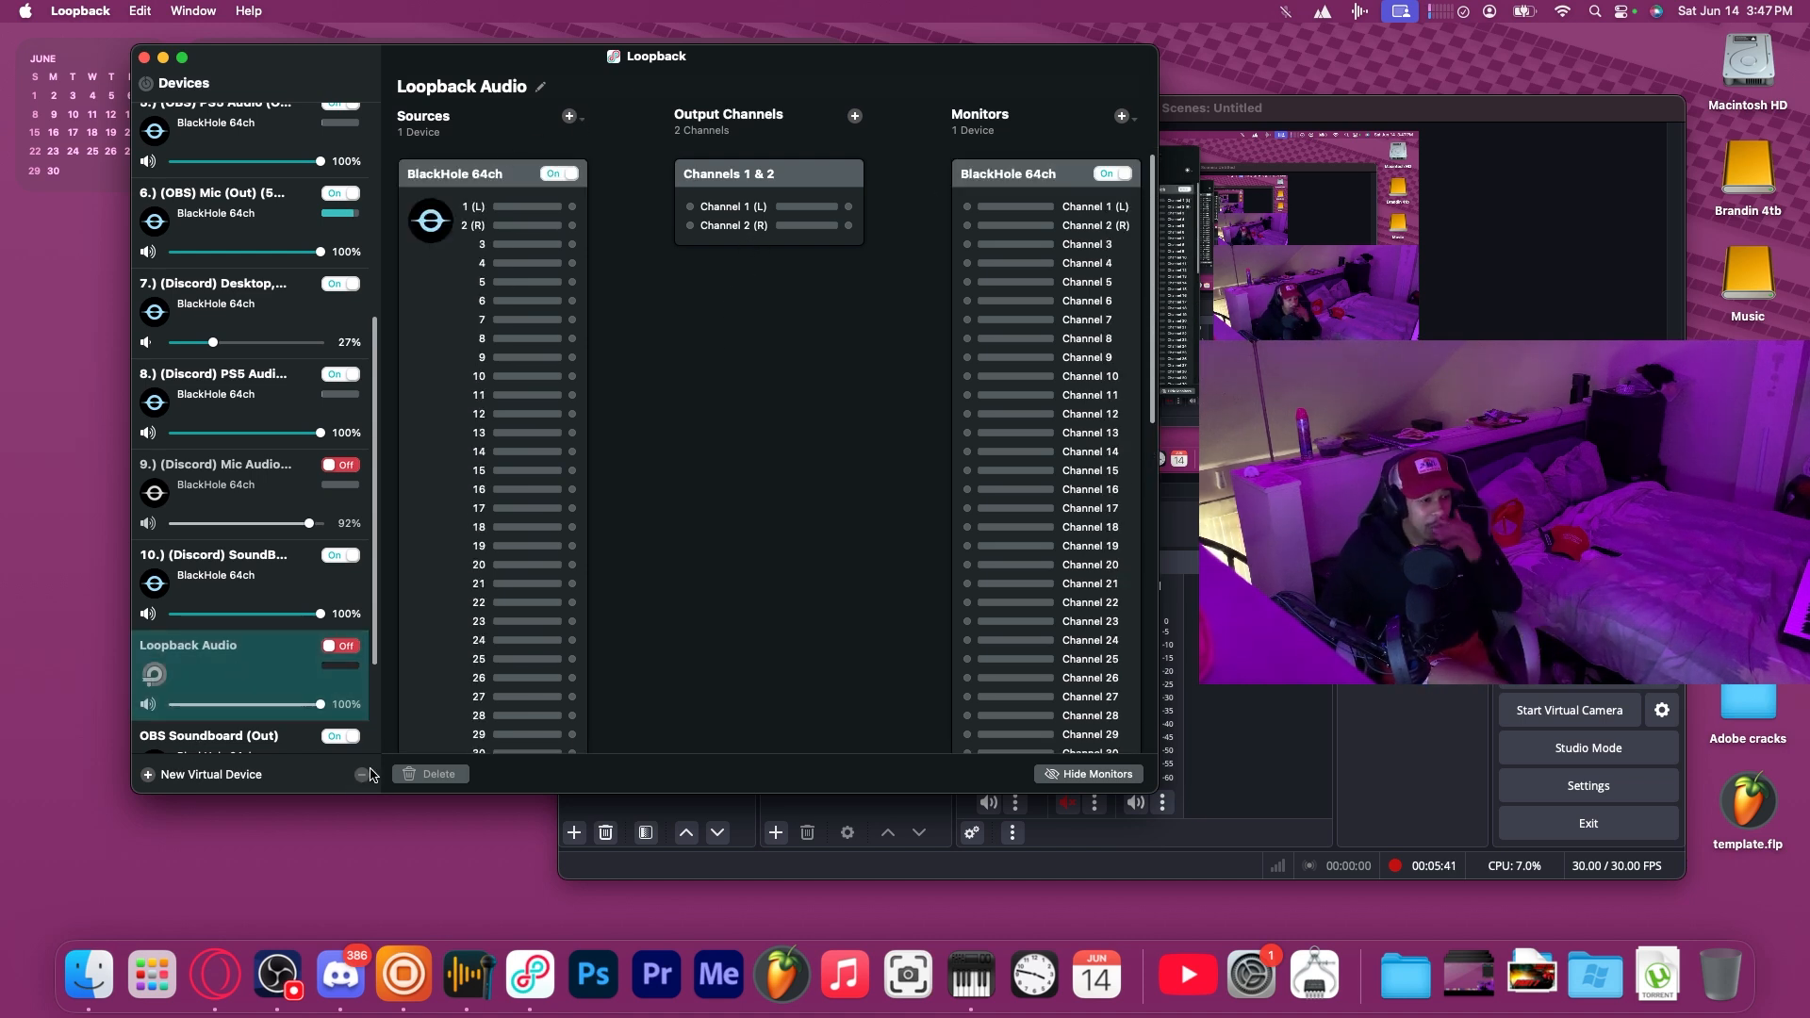
{"action": "left_click", "coordinate": [148, 773]}
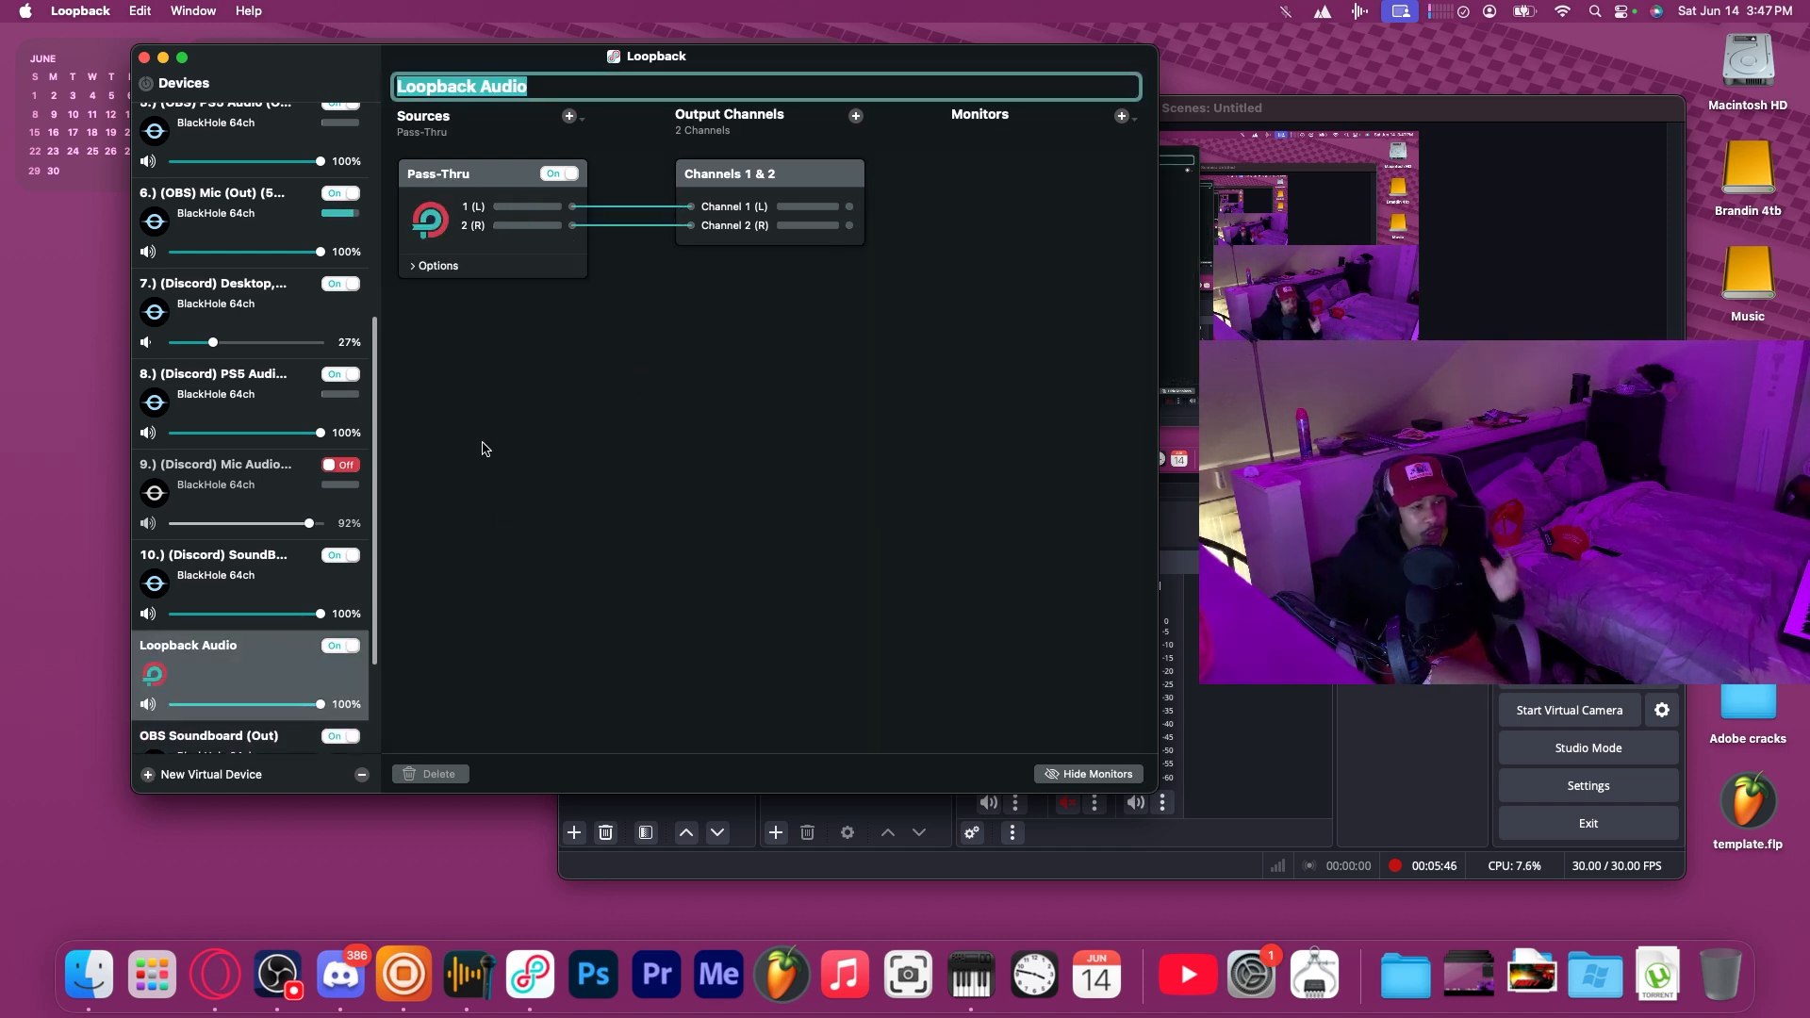
{"action": "left_click", "coordinate": [483, 225]}
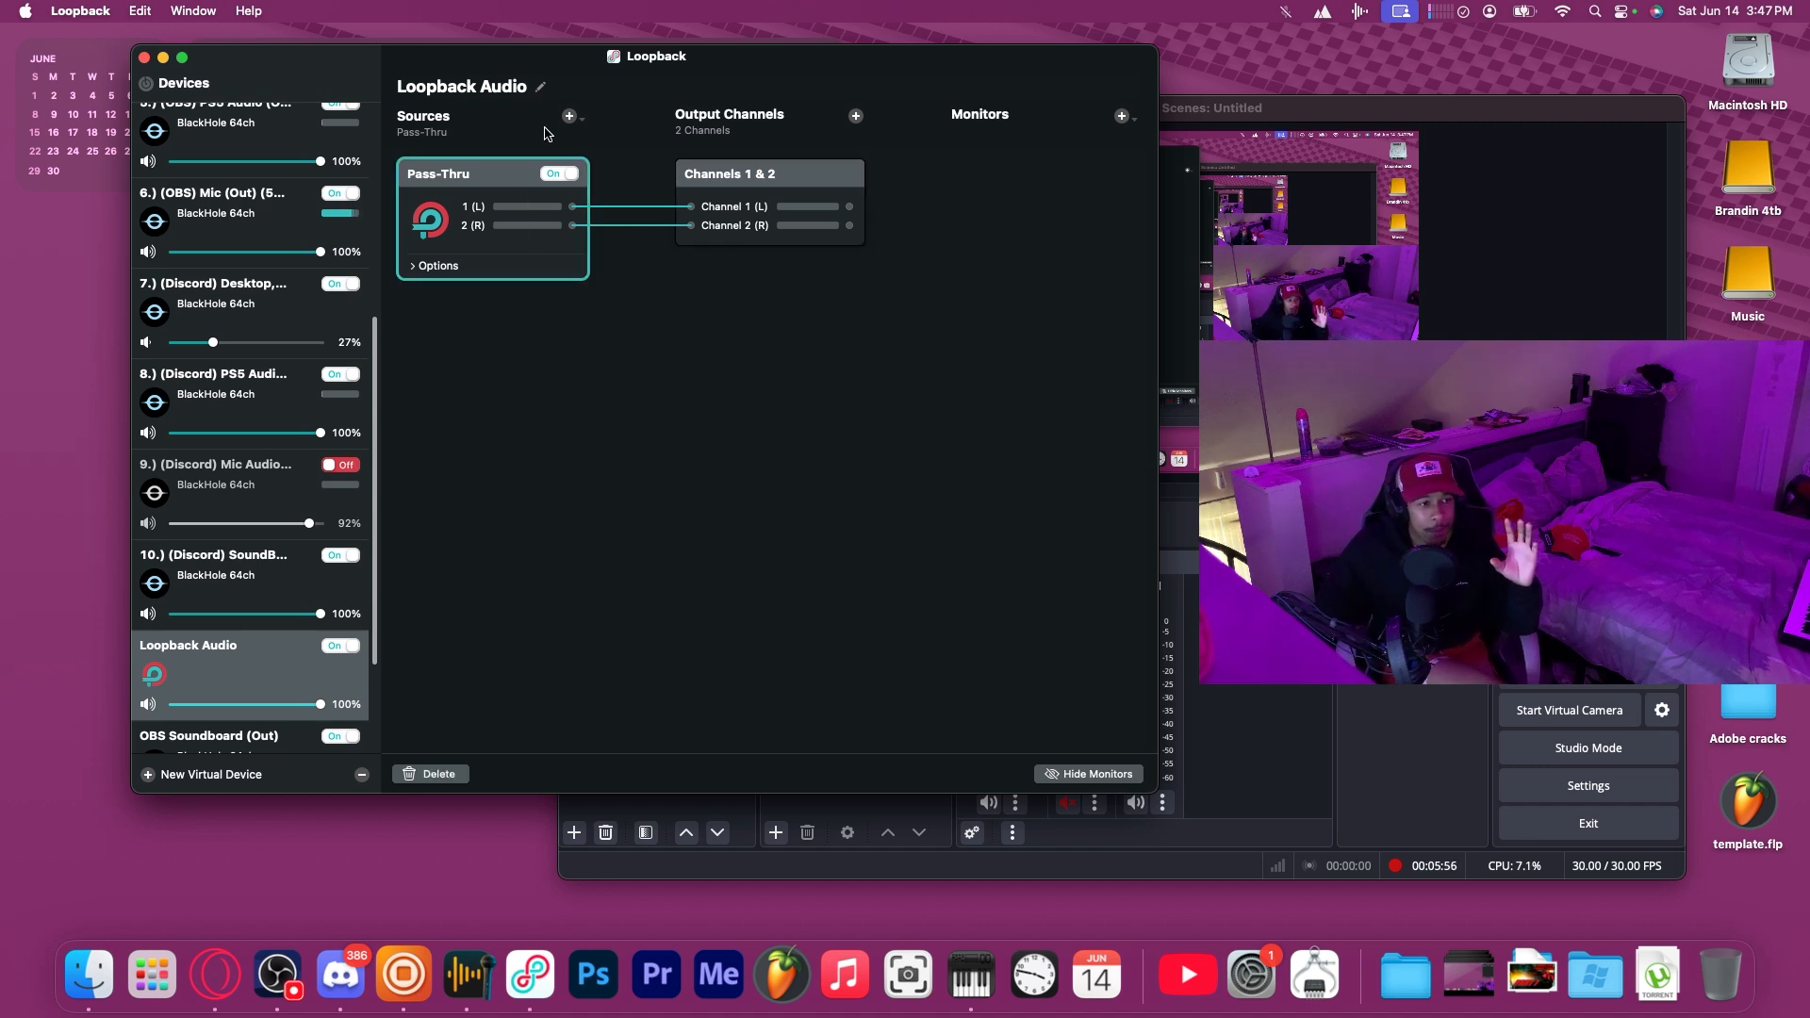
{"action": "left_click", "coordinate": [433, 773]}
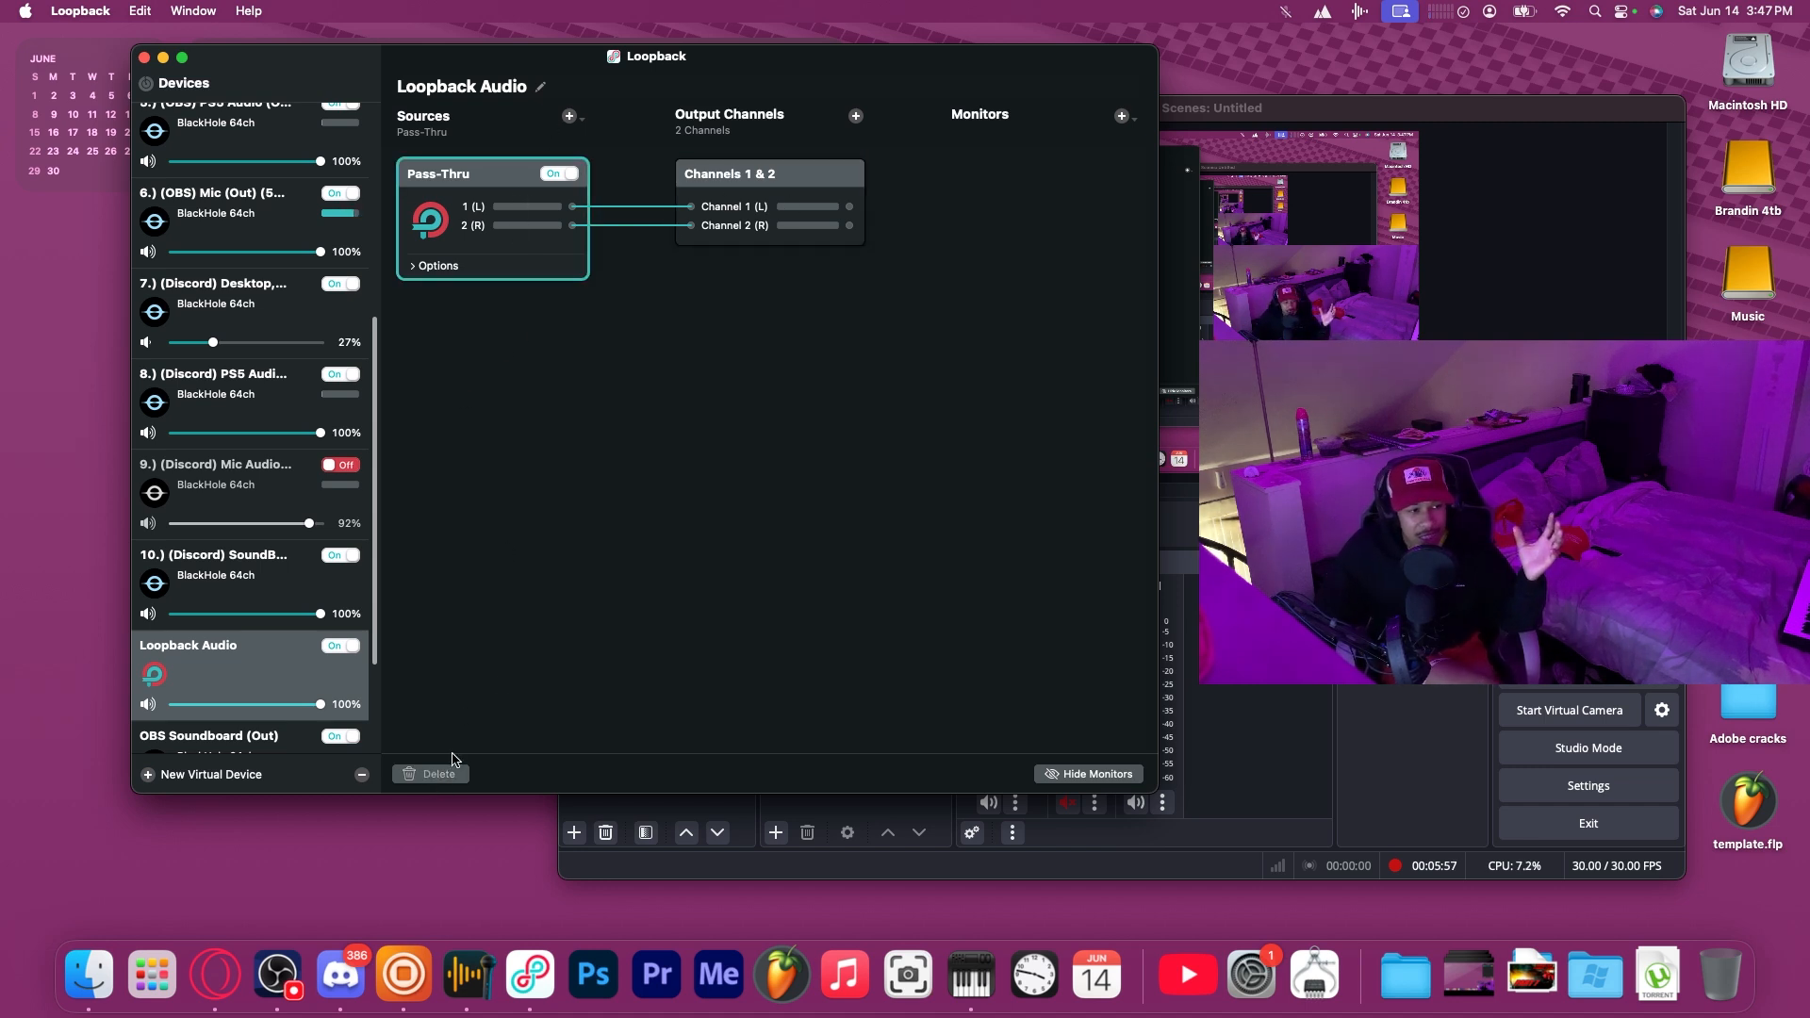
Add BlackHole 64ch as both the source and the monitor of the new Loopback Audio device.
{"action": "left_click", "coordinate": [570, 116]}
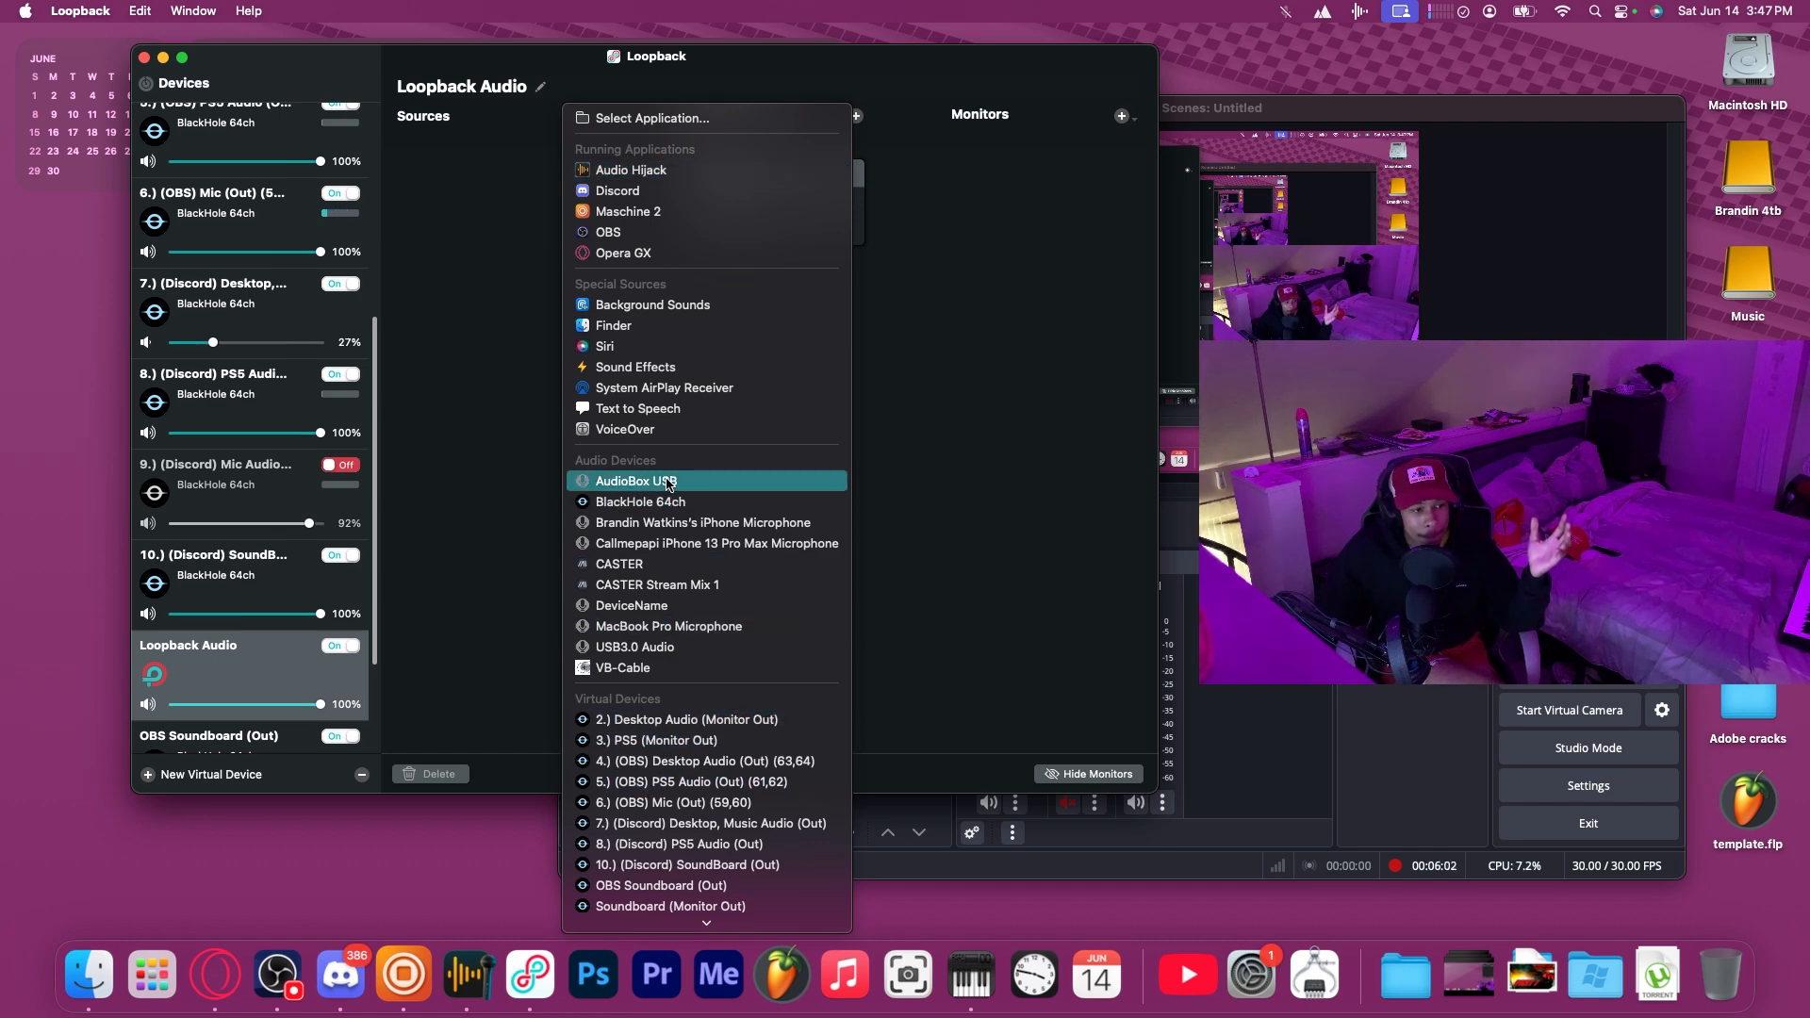
{"action": "left_click", "coordinate": [650, 502]}
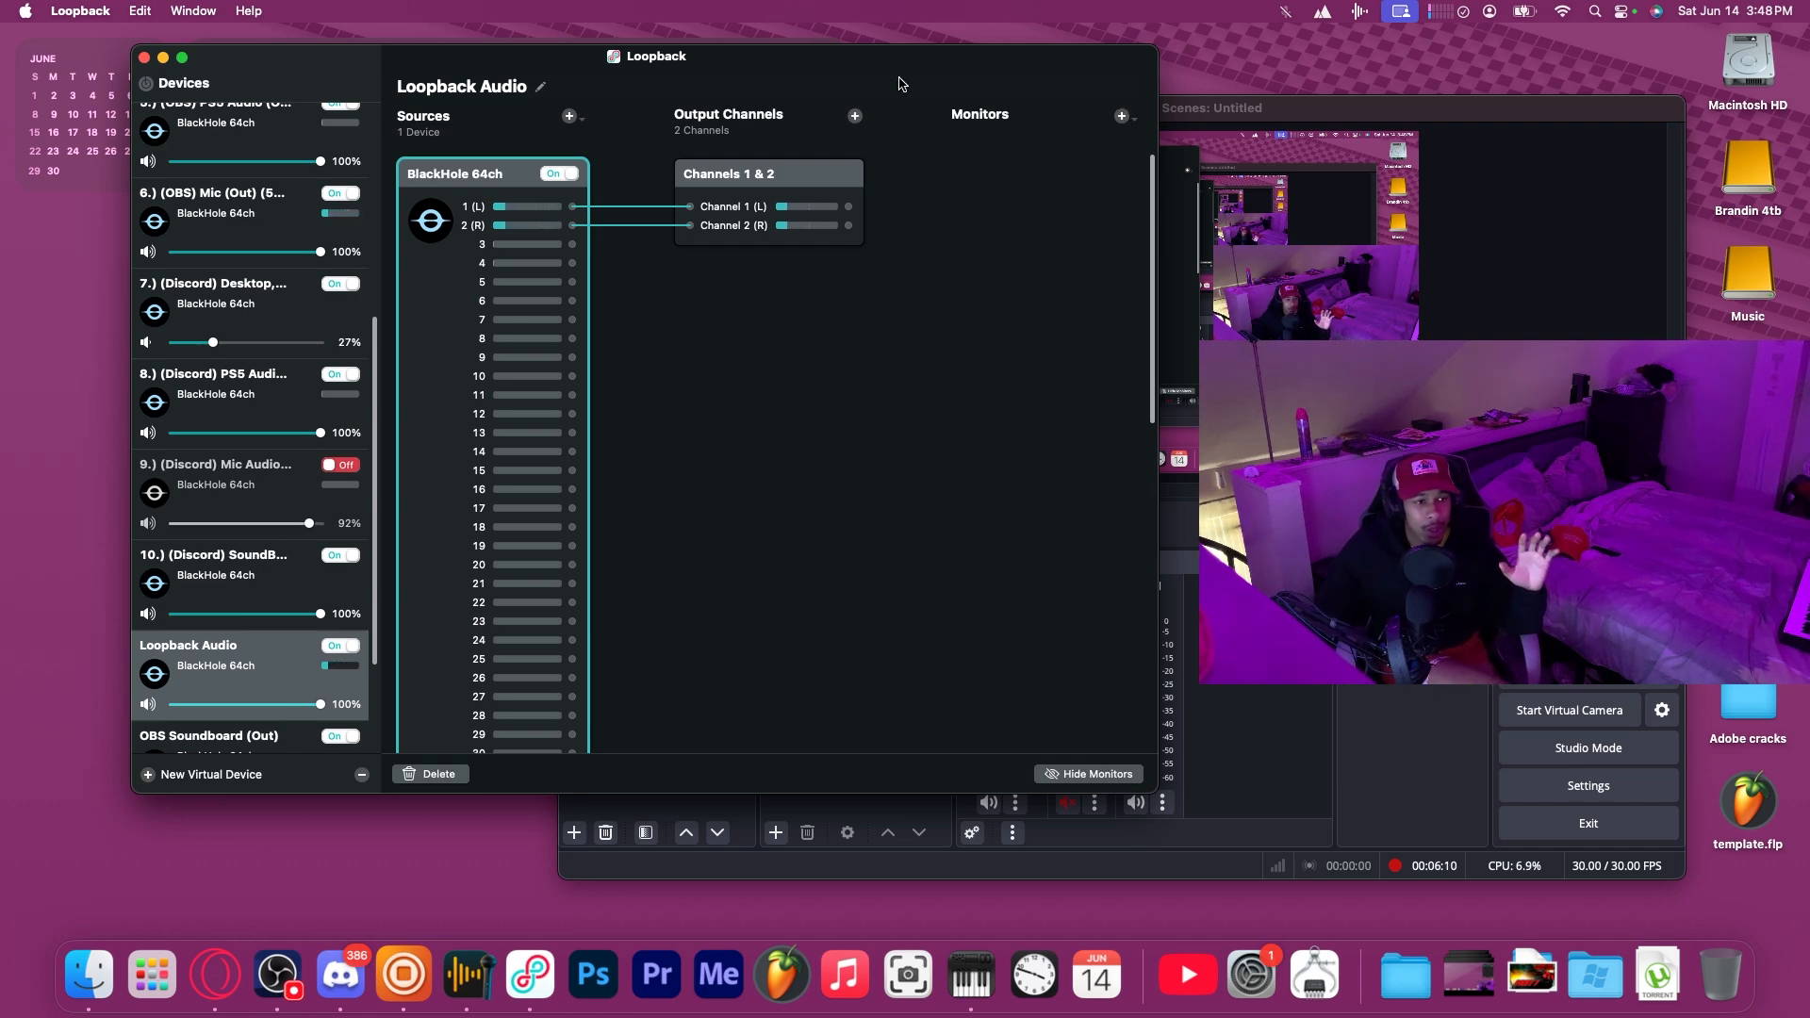
{"action": "left_click_drag", "start_coordinate": [898, 77], "coordinate": [247, 56]}
{"action": "left_click_drag", "start_coordinate": [258, 59], "coordinate": [551, 65]}
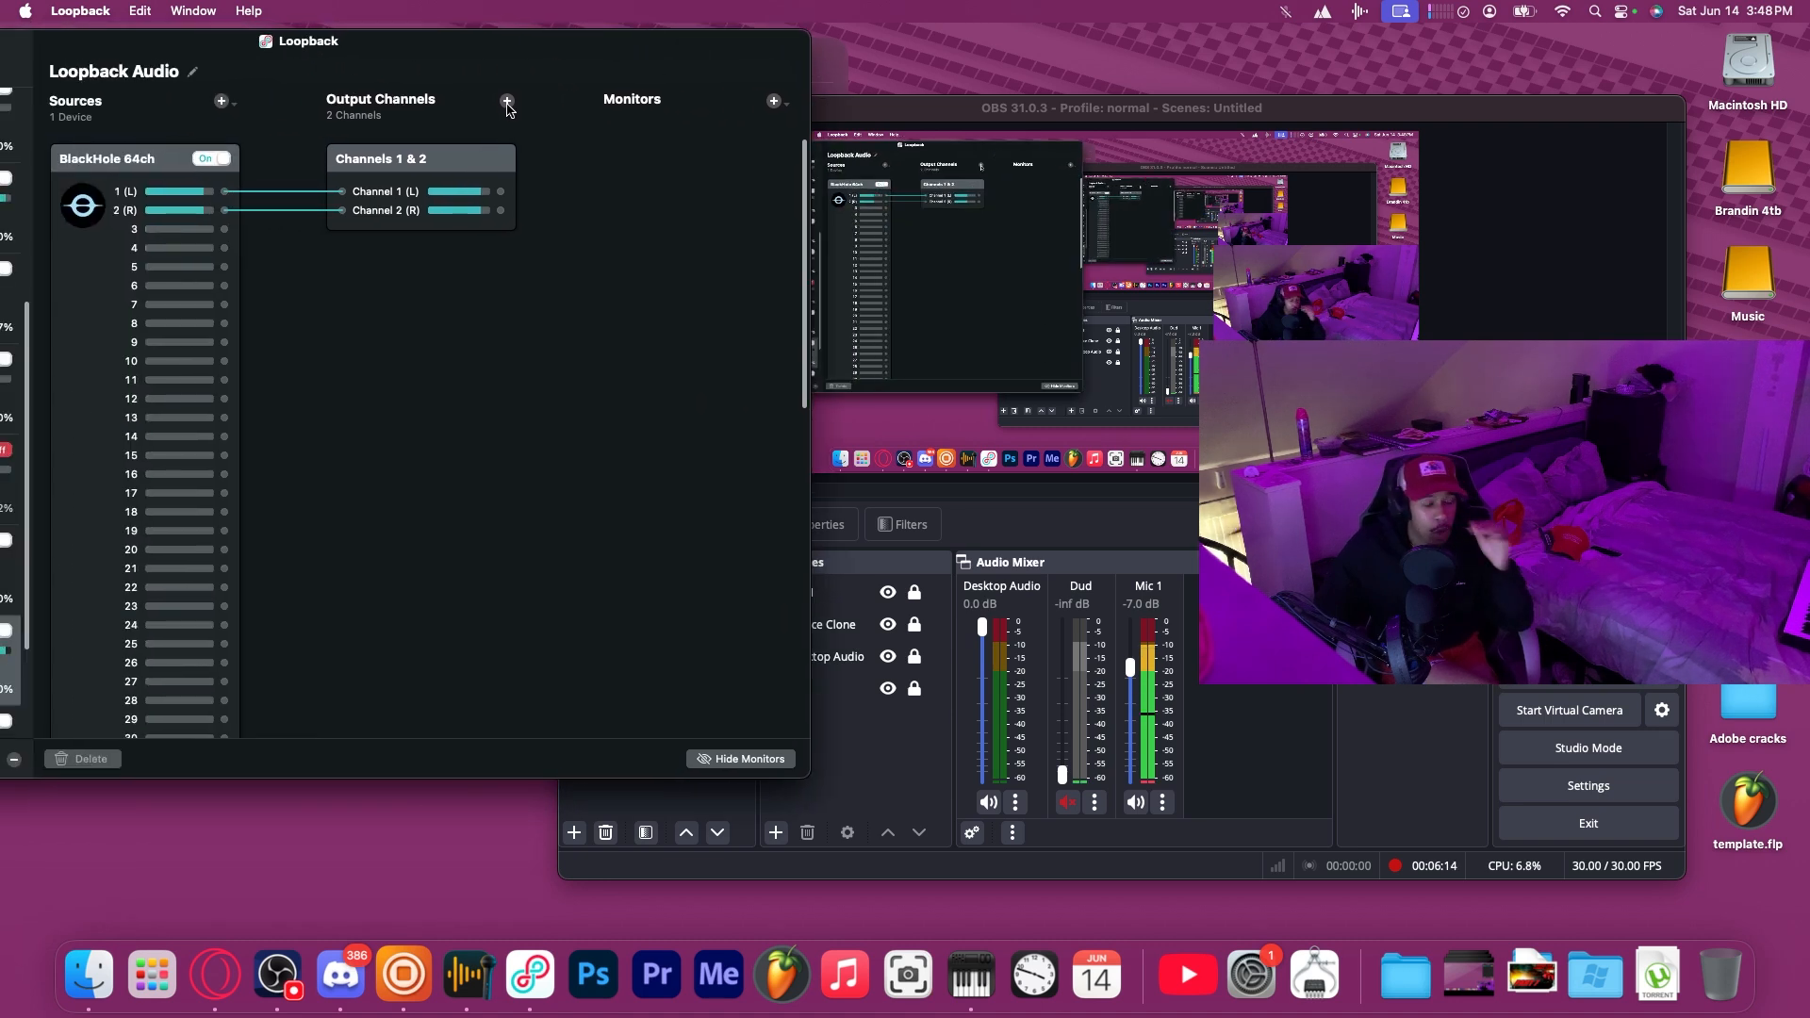
{"action": "left_click", "coordinate": [772, 101]}
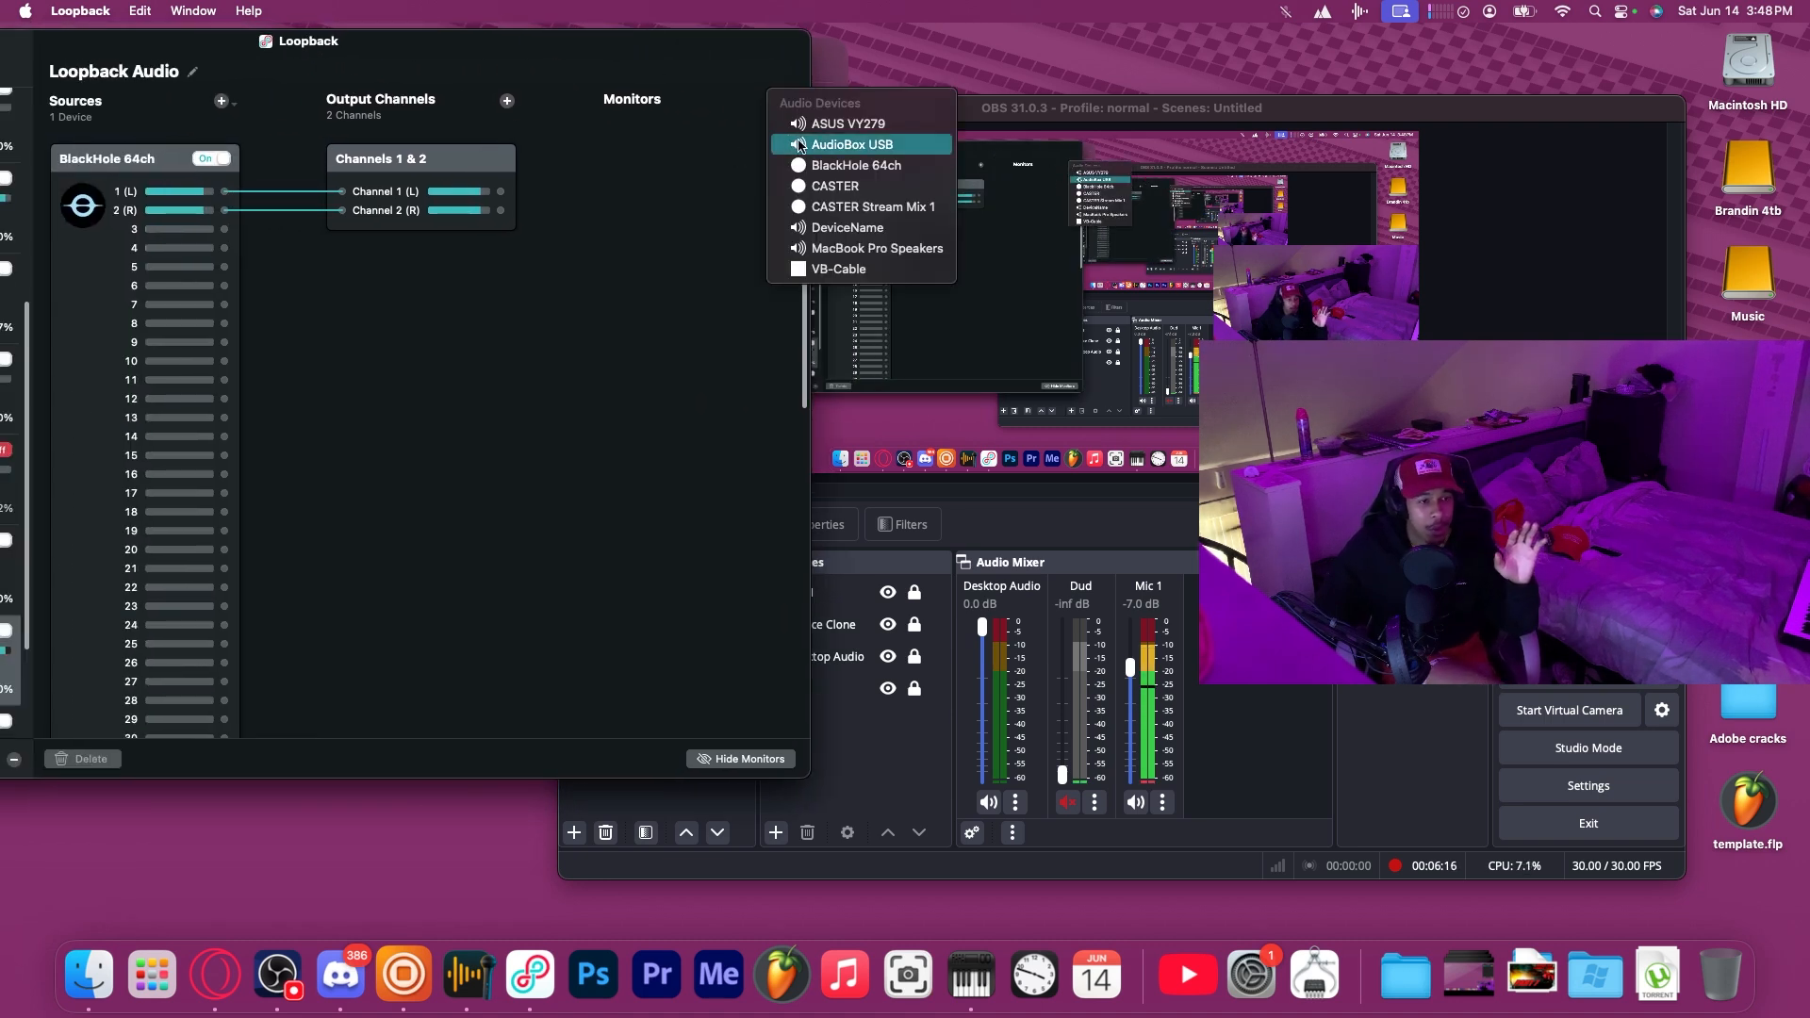
{"action": "left_click", "coordinate": [675, 115]}
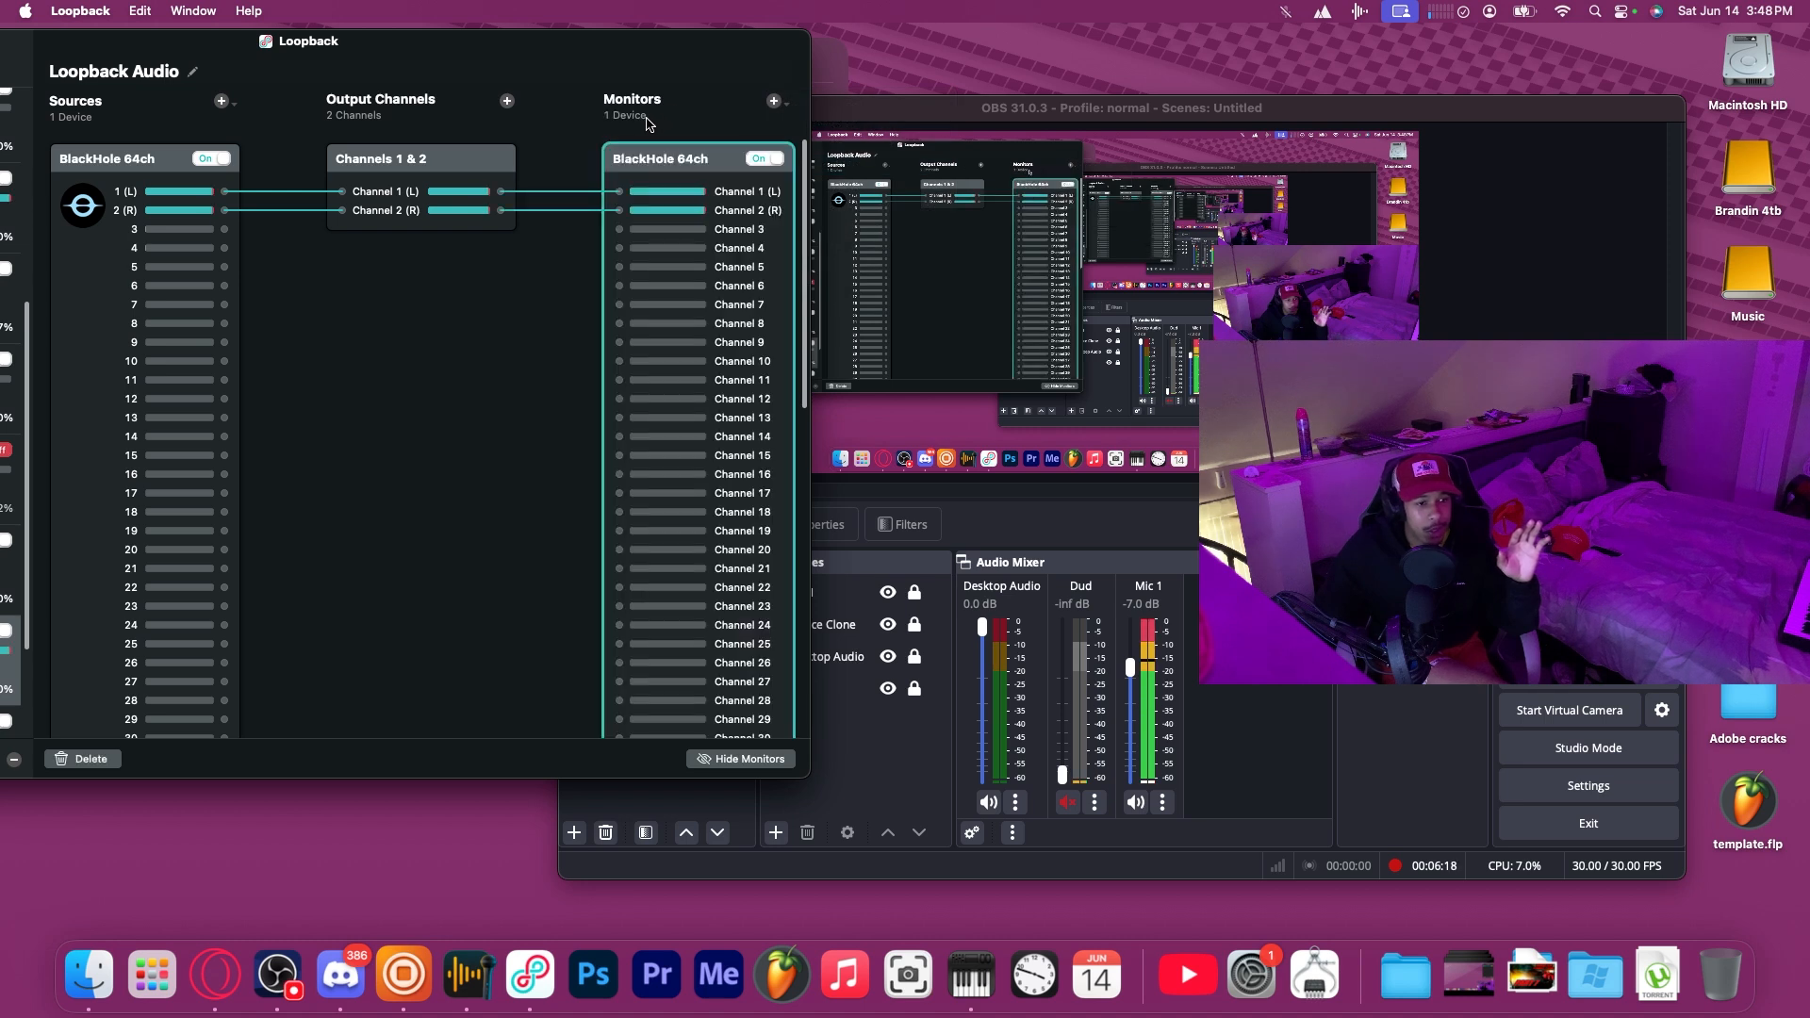
Clear the default source and monitor wiring by adding another output channel pair and deleting the wired Channels 1 & 2 pair.
{"action": "left_click", "coordinate": [453, 187]}
{"action": "left_click", "coordinate": [83, 760]}
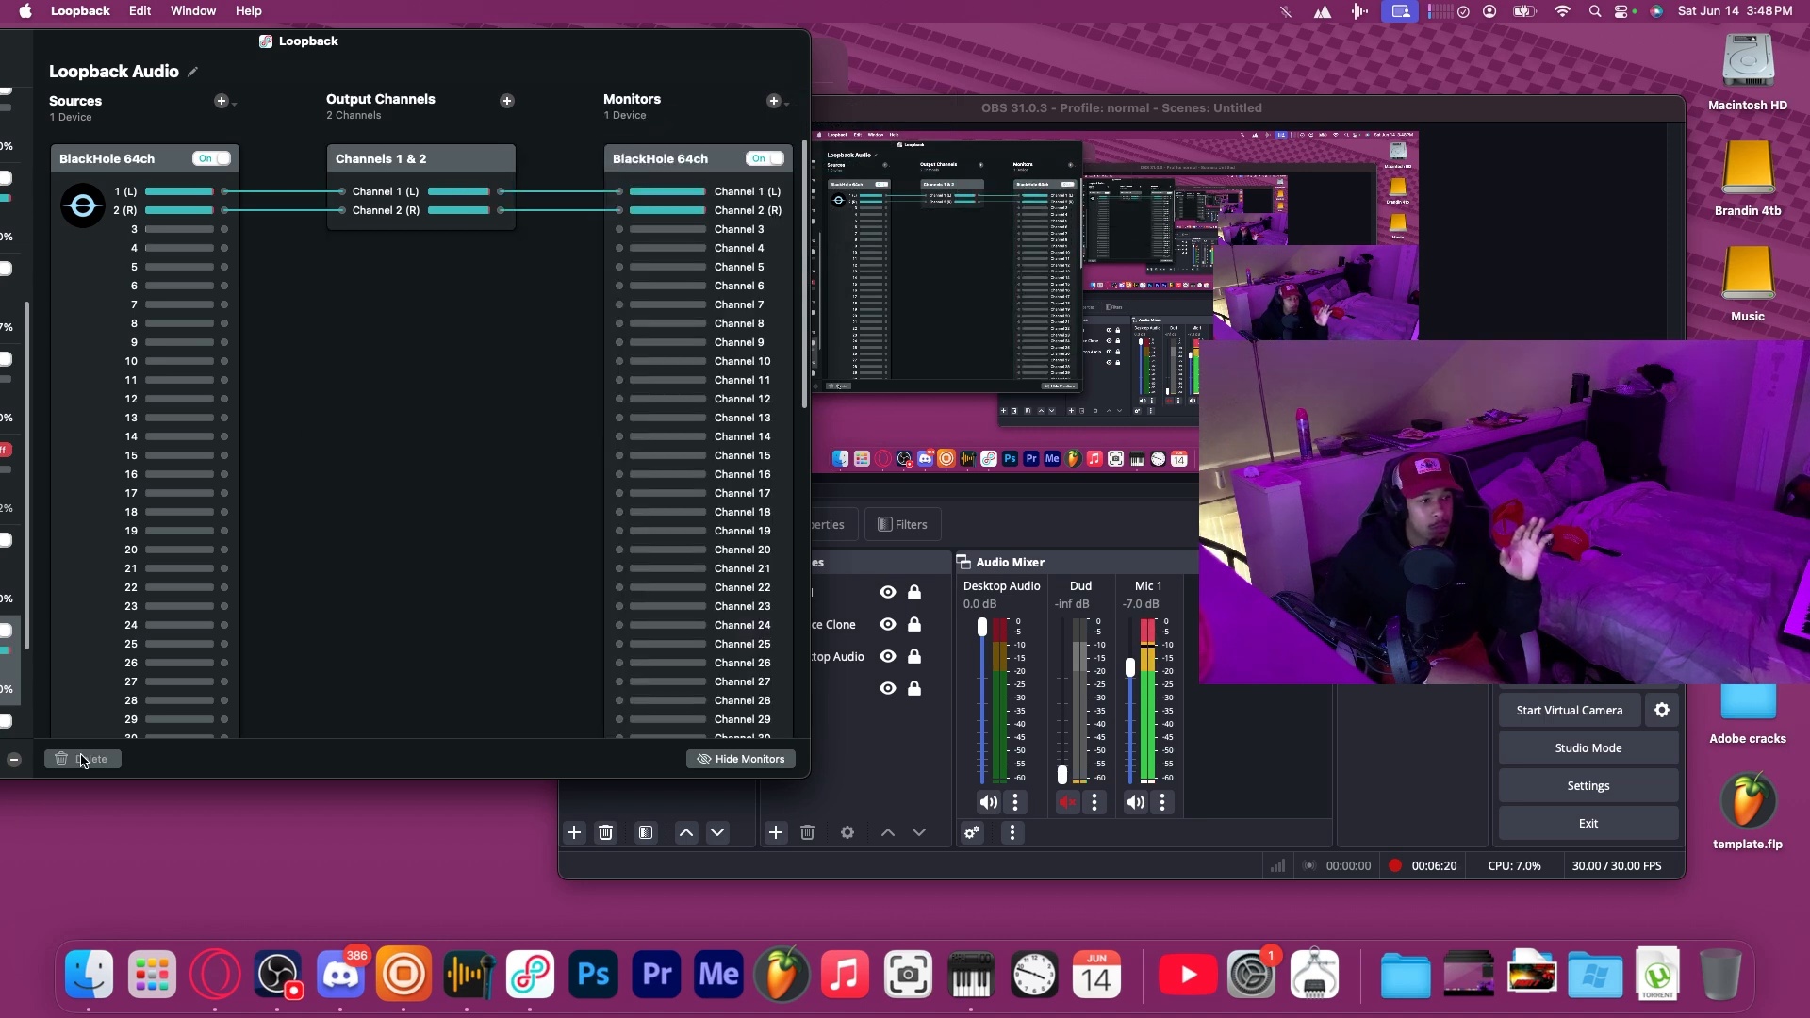
{"action": "left_click", "coordinate": [506, 101]}
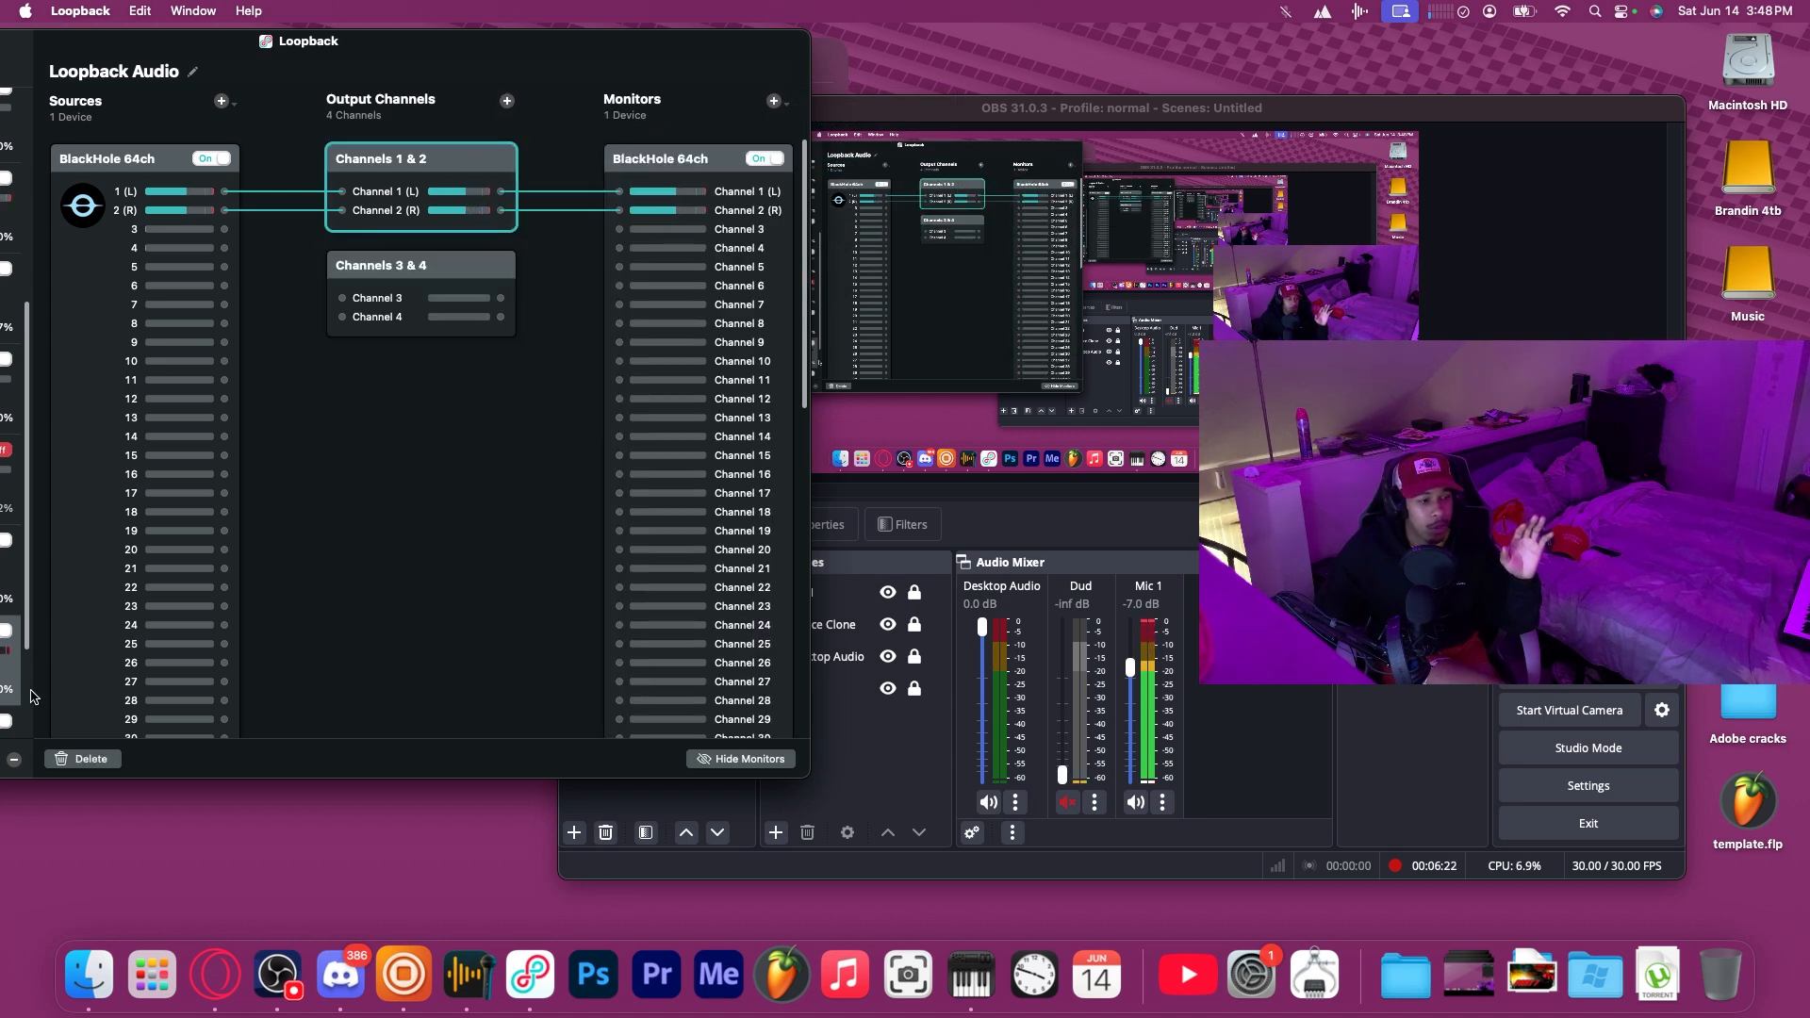
{"action": "left_click", "coordinate": [83, 760]}
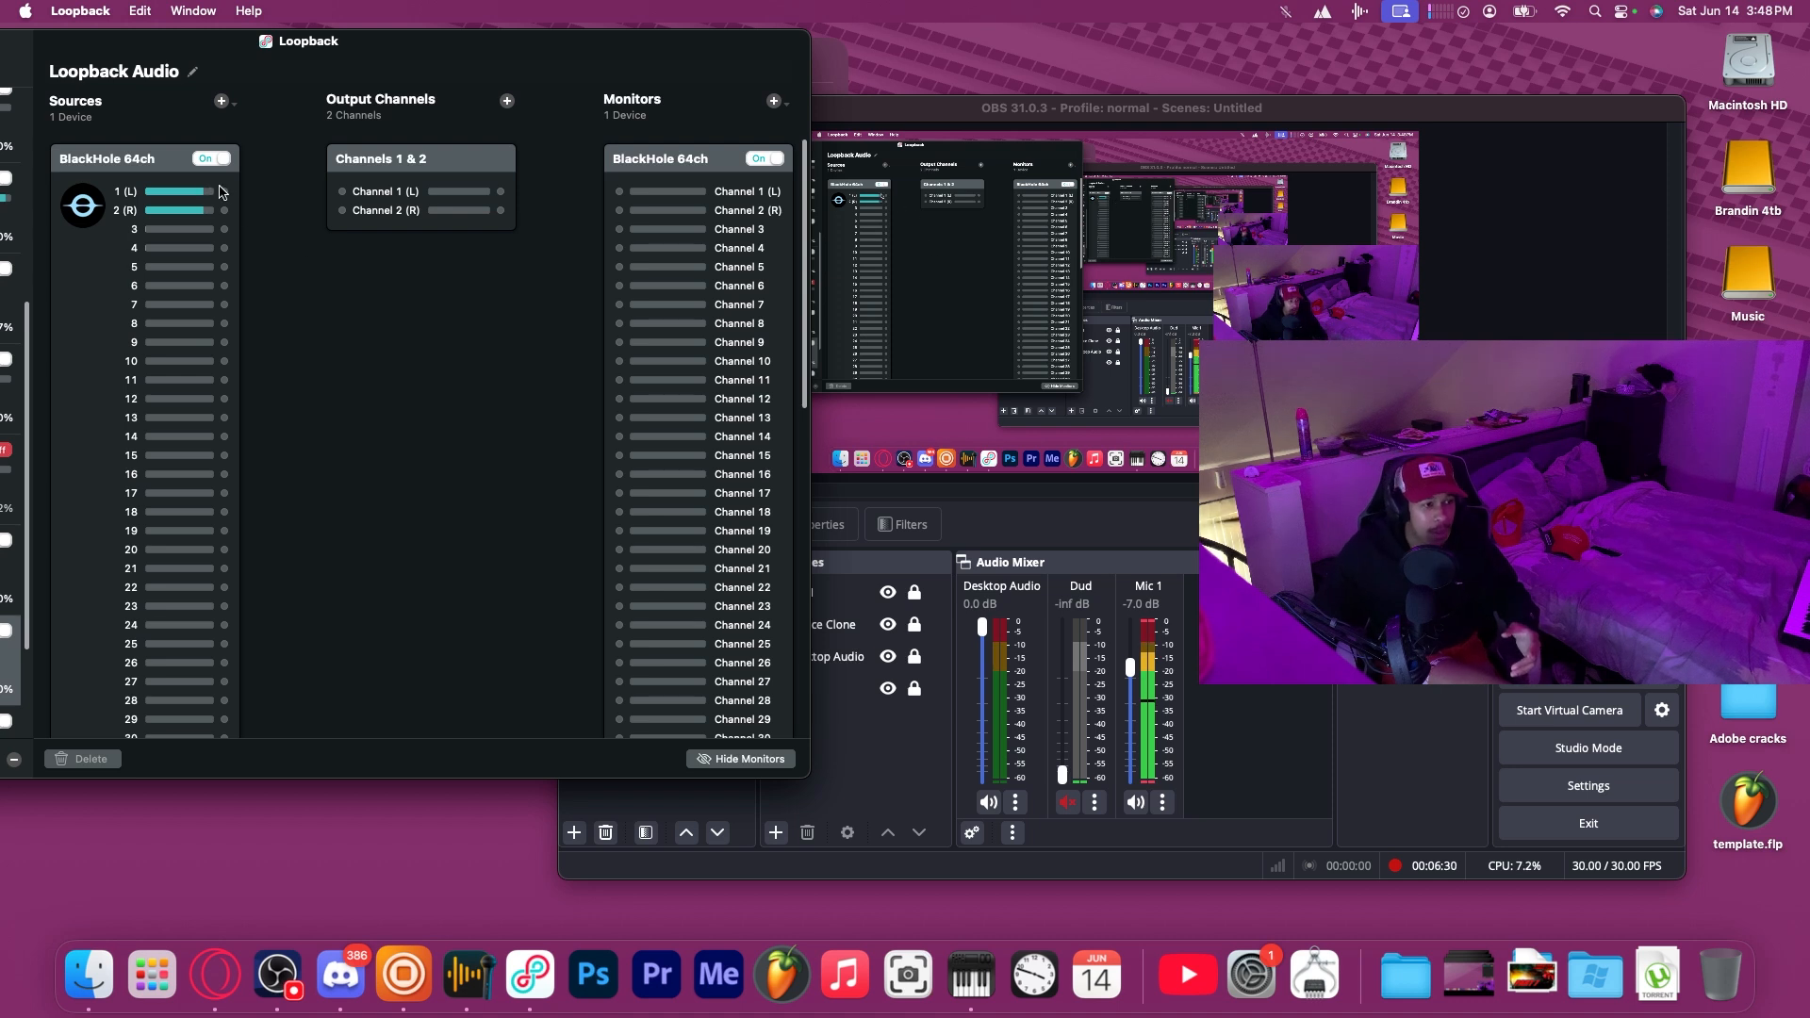
Wire BlackHole source channels 59 and 60 to output channels 1 and 2, and clear those connections again.
{"action": "scroll", "coordinate": [242, 367], "scroll_direction": "down", "scroll_amount": 5}
{"action": "scroll", "coordinate": [241, 366], "scroll_direction": "down", "scroll_amount": 5}
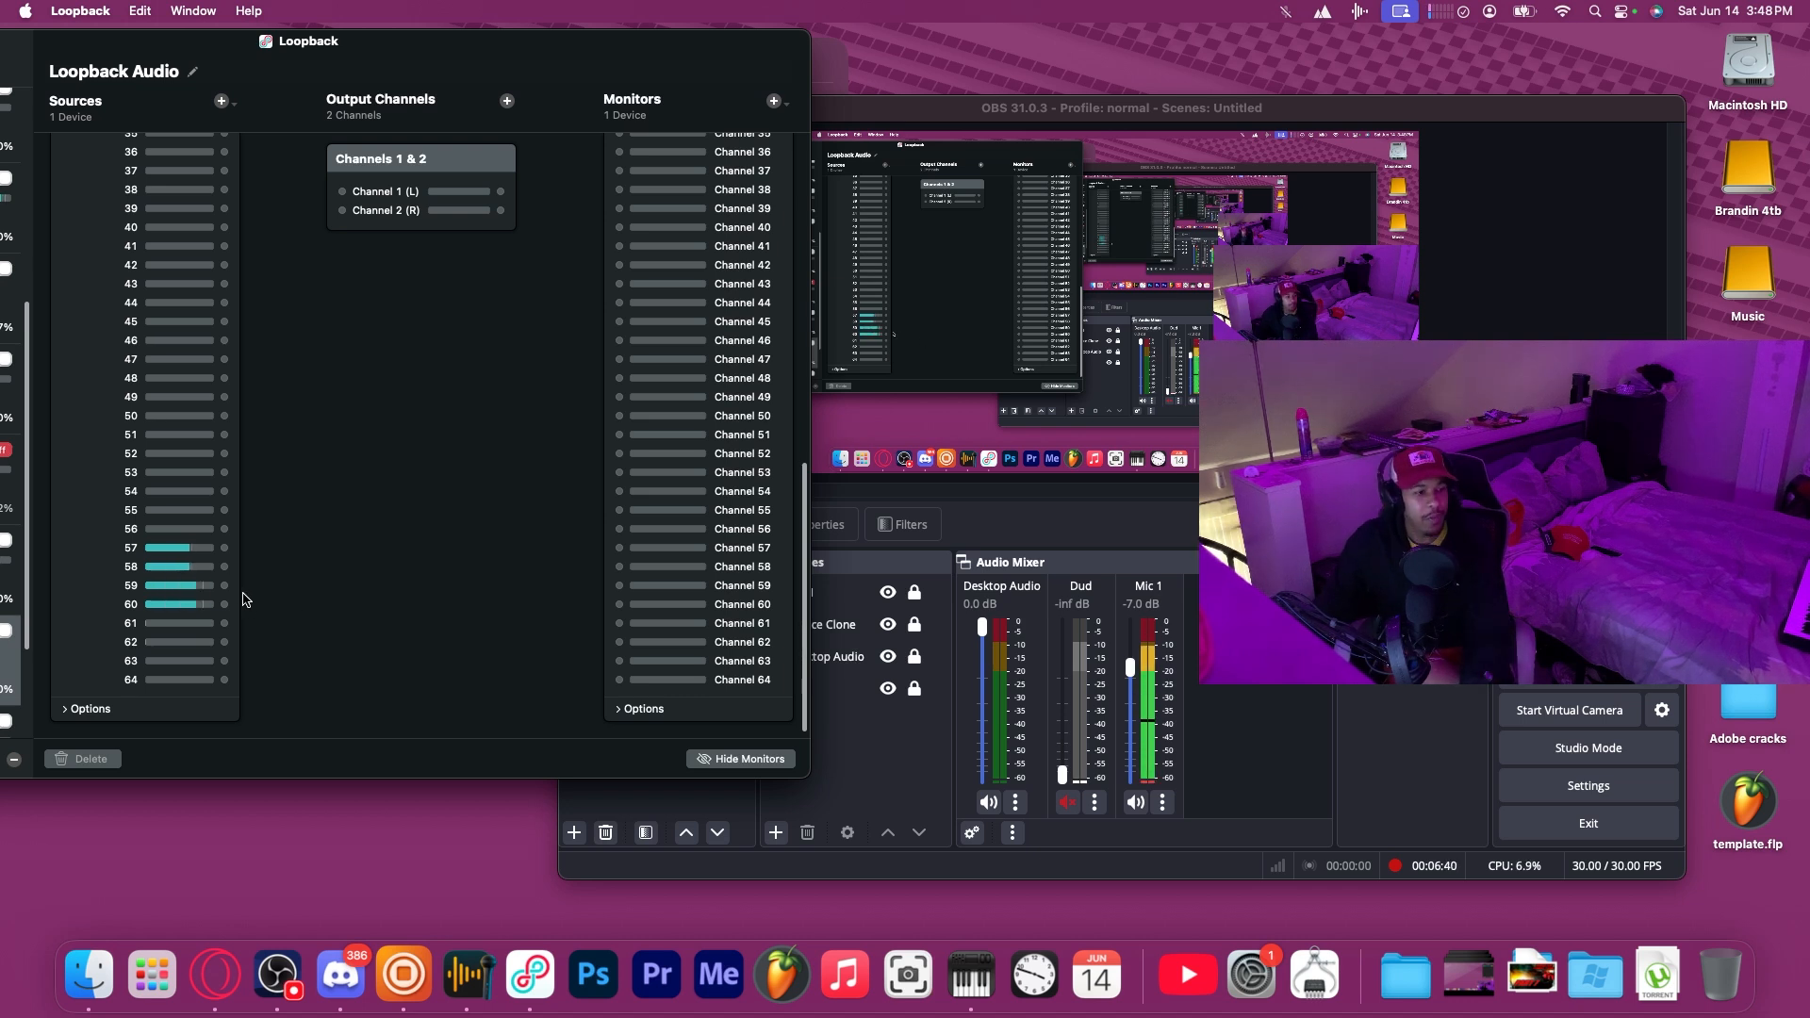
{"action": "left_click_drag", "start_coordinate": [224, 585], "coordinate": [342, 191]}
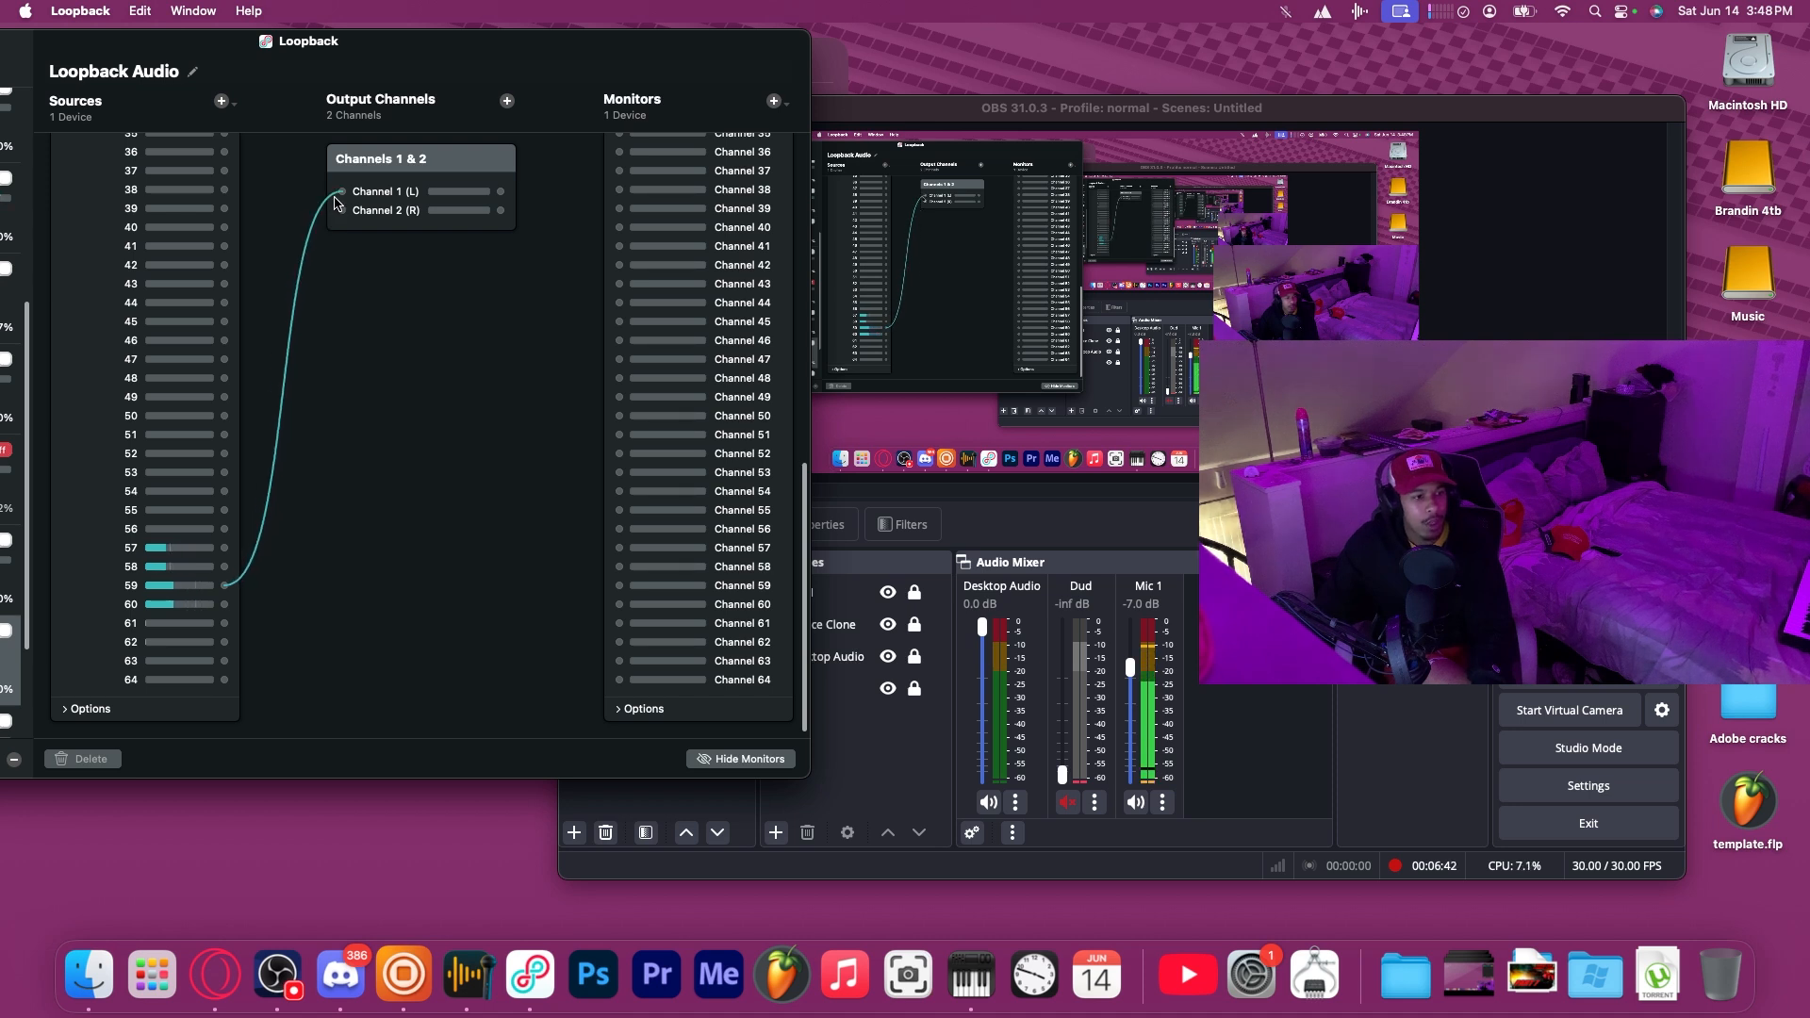
{"action": "left_click_drag", "start_coordinate": [225, 608], "coordinate": [356, 226]}
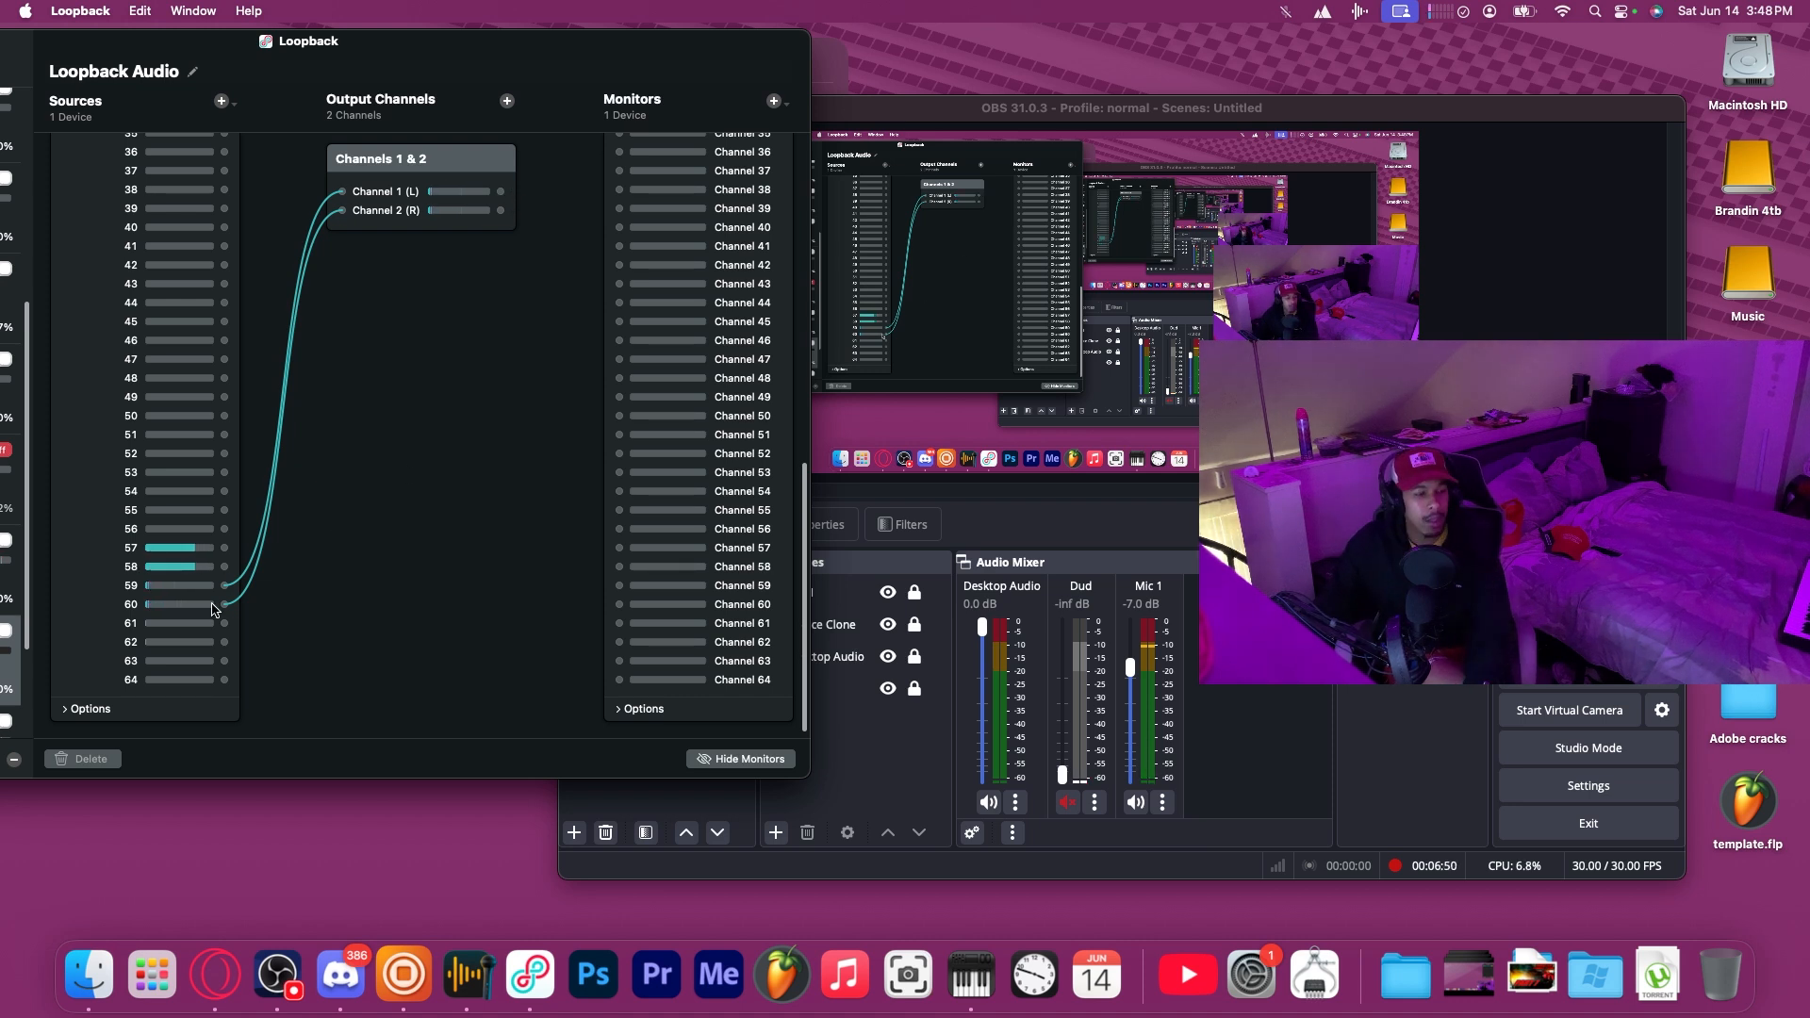
{"action": "left_click", "coordinate": [508, 100]}
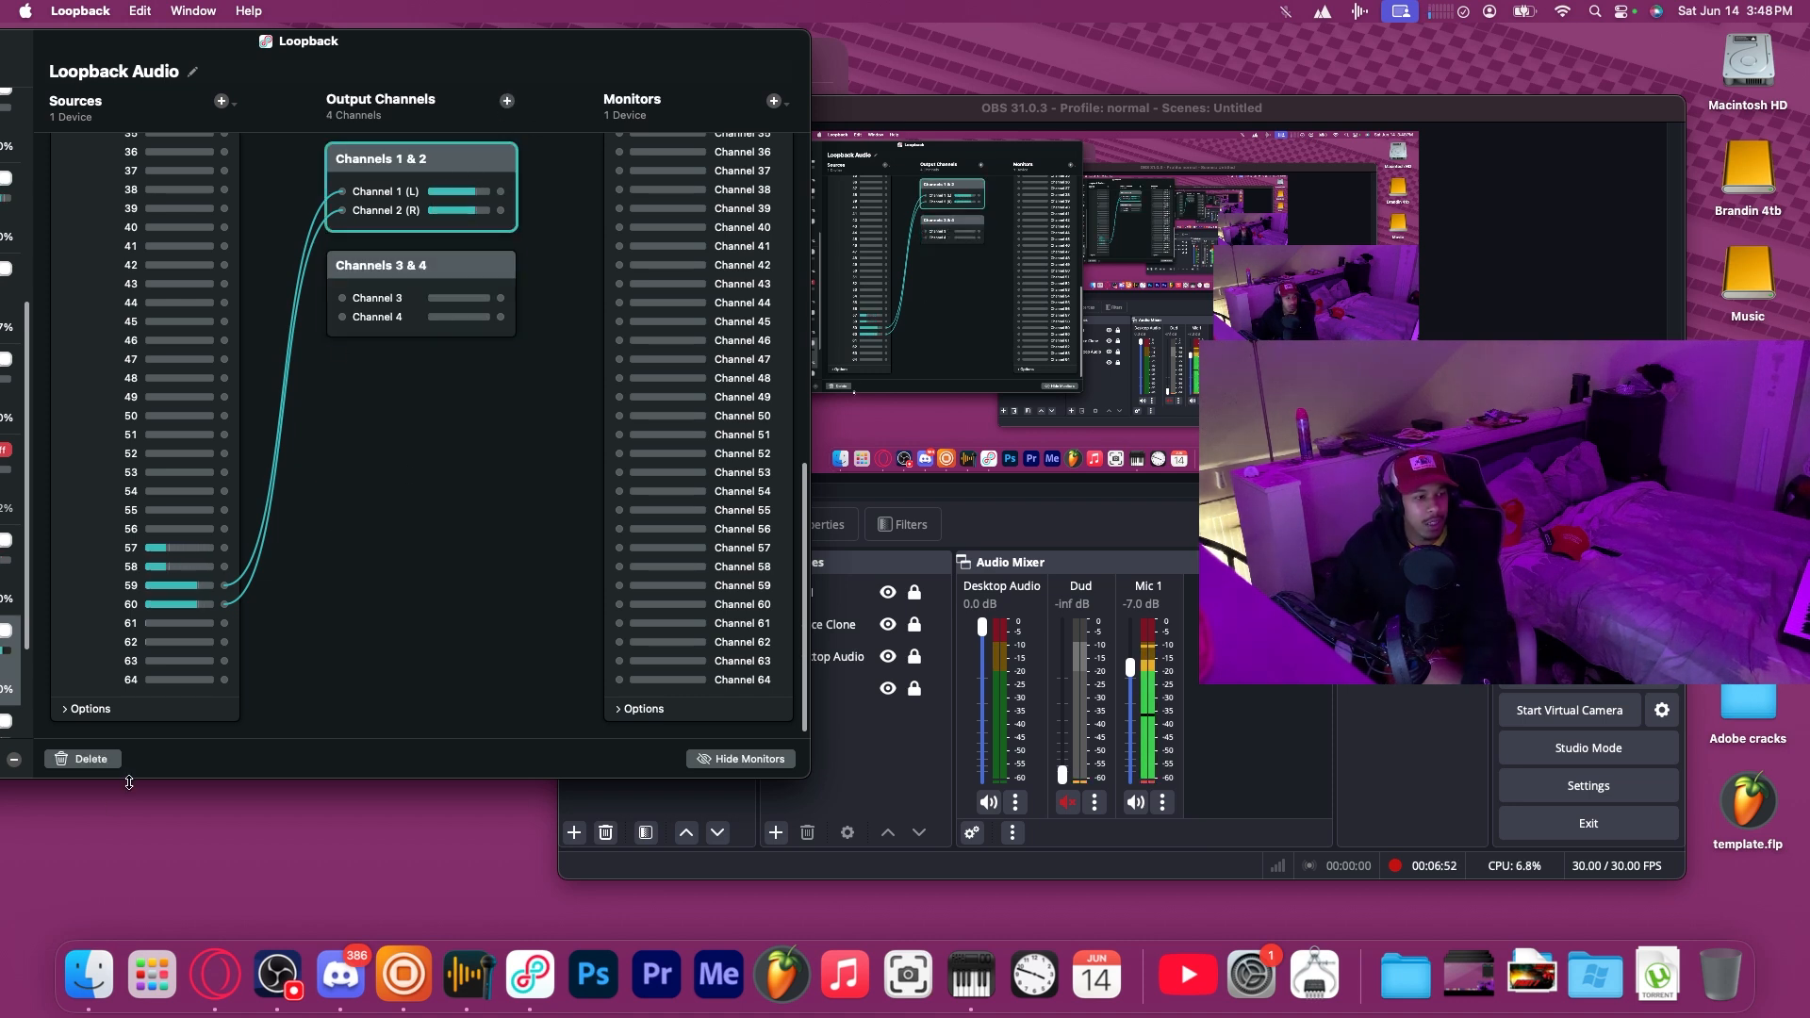
{"action": "left_click", "coordinate": [90, 759]}
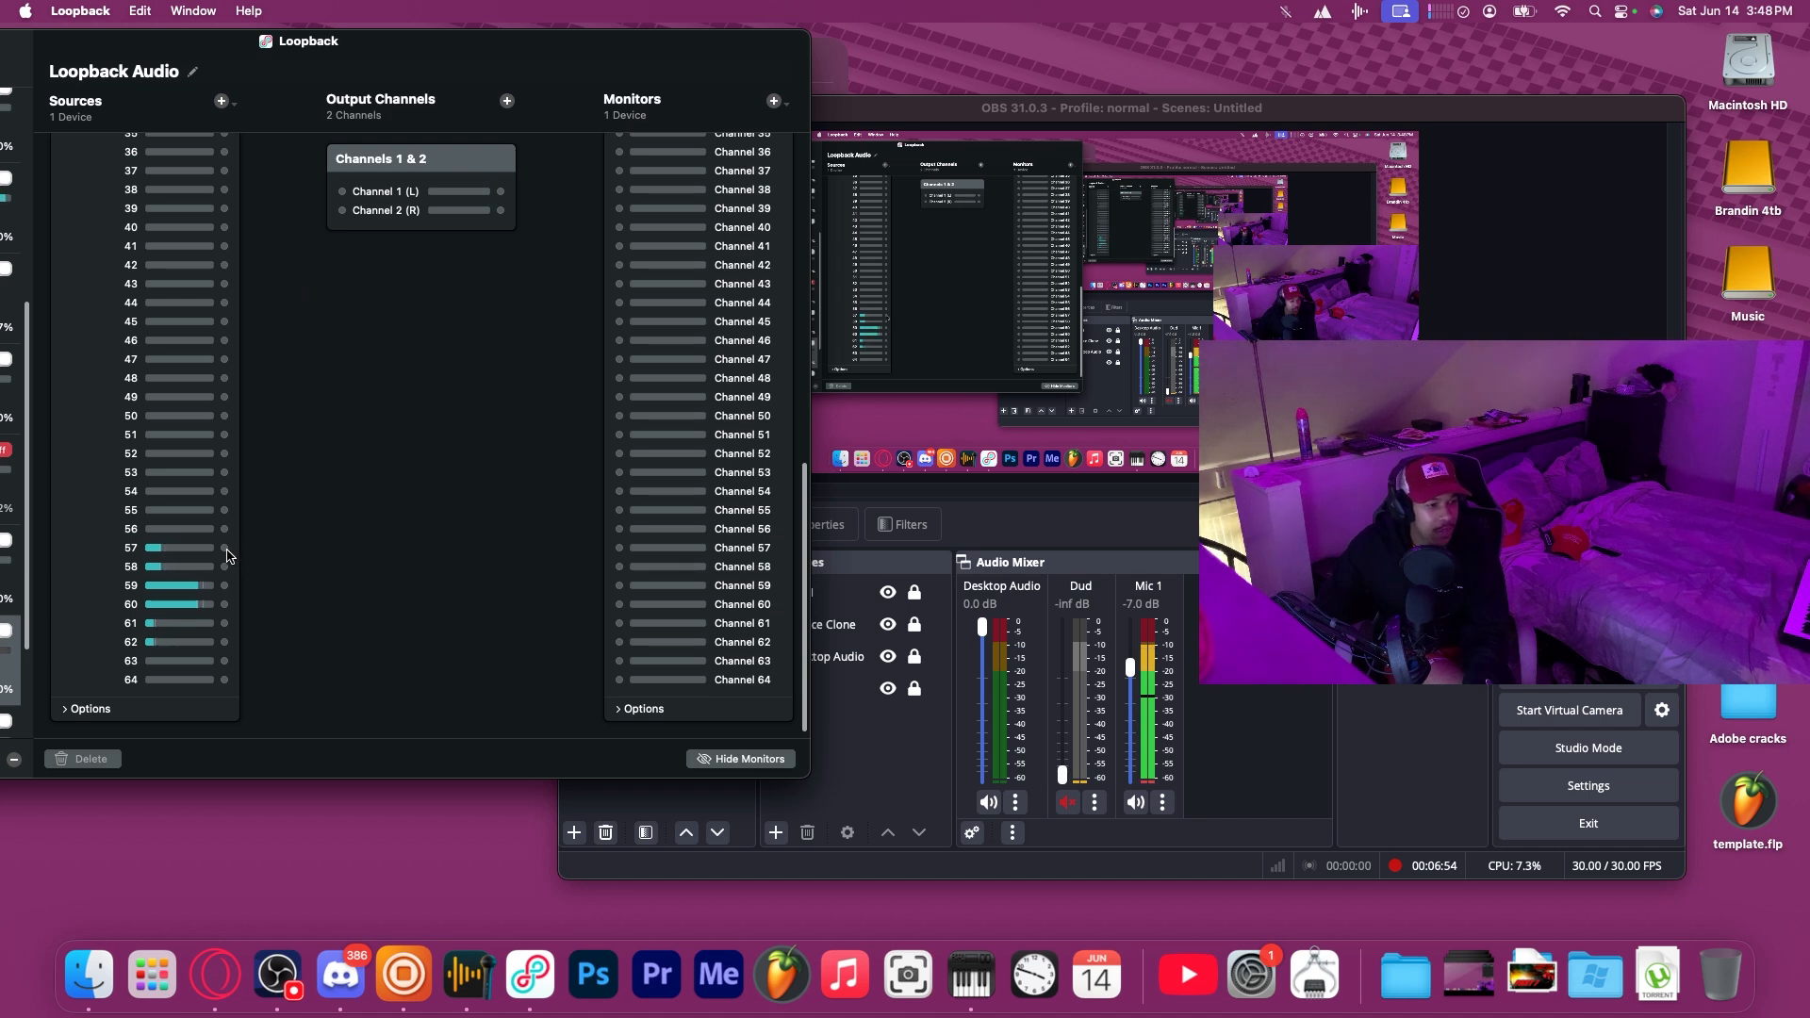
Route BlackHole source channels 57 and 58 to output channels 1 (L) and 2 (R), and wire those outputs to monitor channels 41 and 42.
{"action": "left_click_drag", "start_coordinate": [227, 550], "coordinate": [364, 185]}
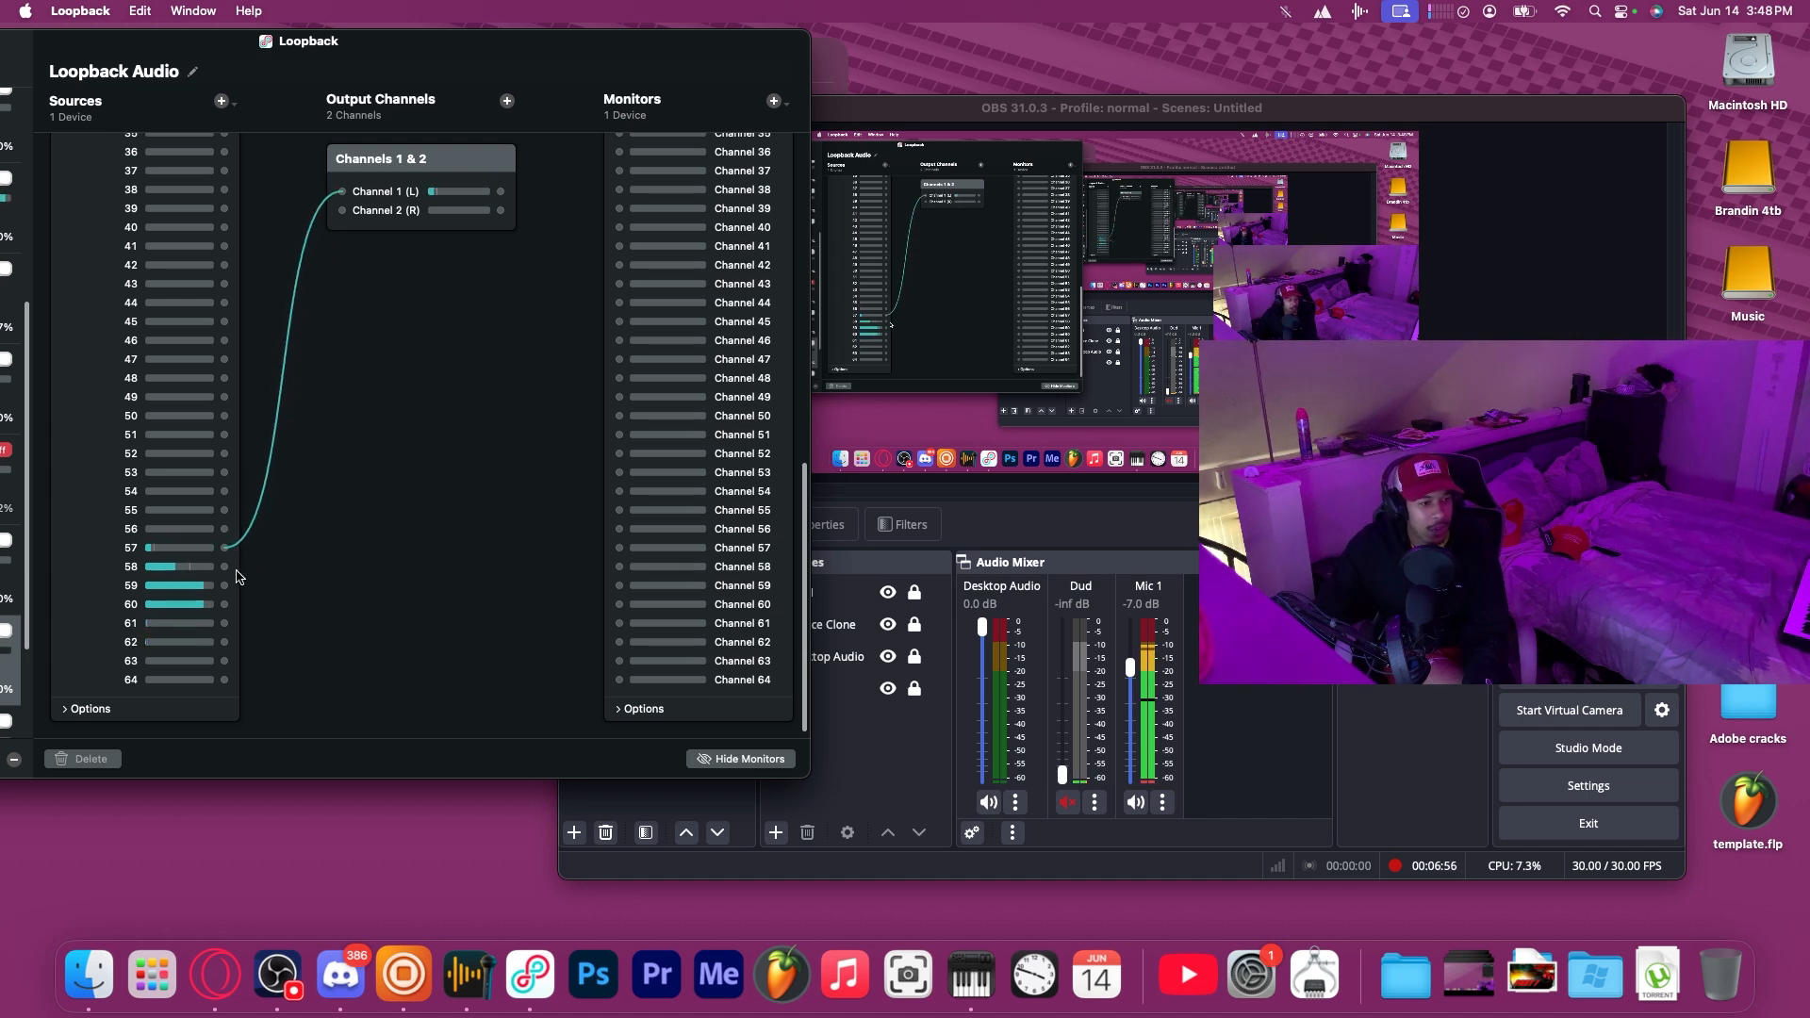
{"action": "left_click_drag", "start_coordinate": [224, 567], "coordinate": [355, 234]}
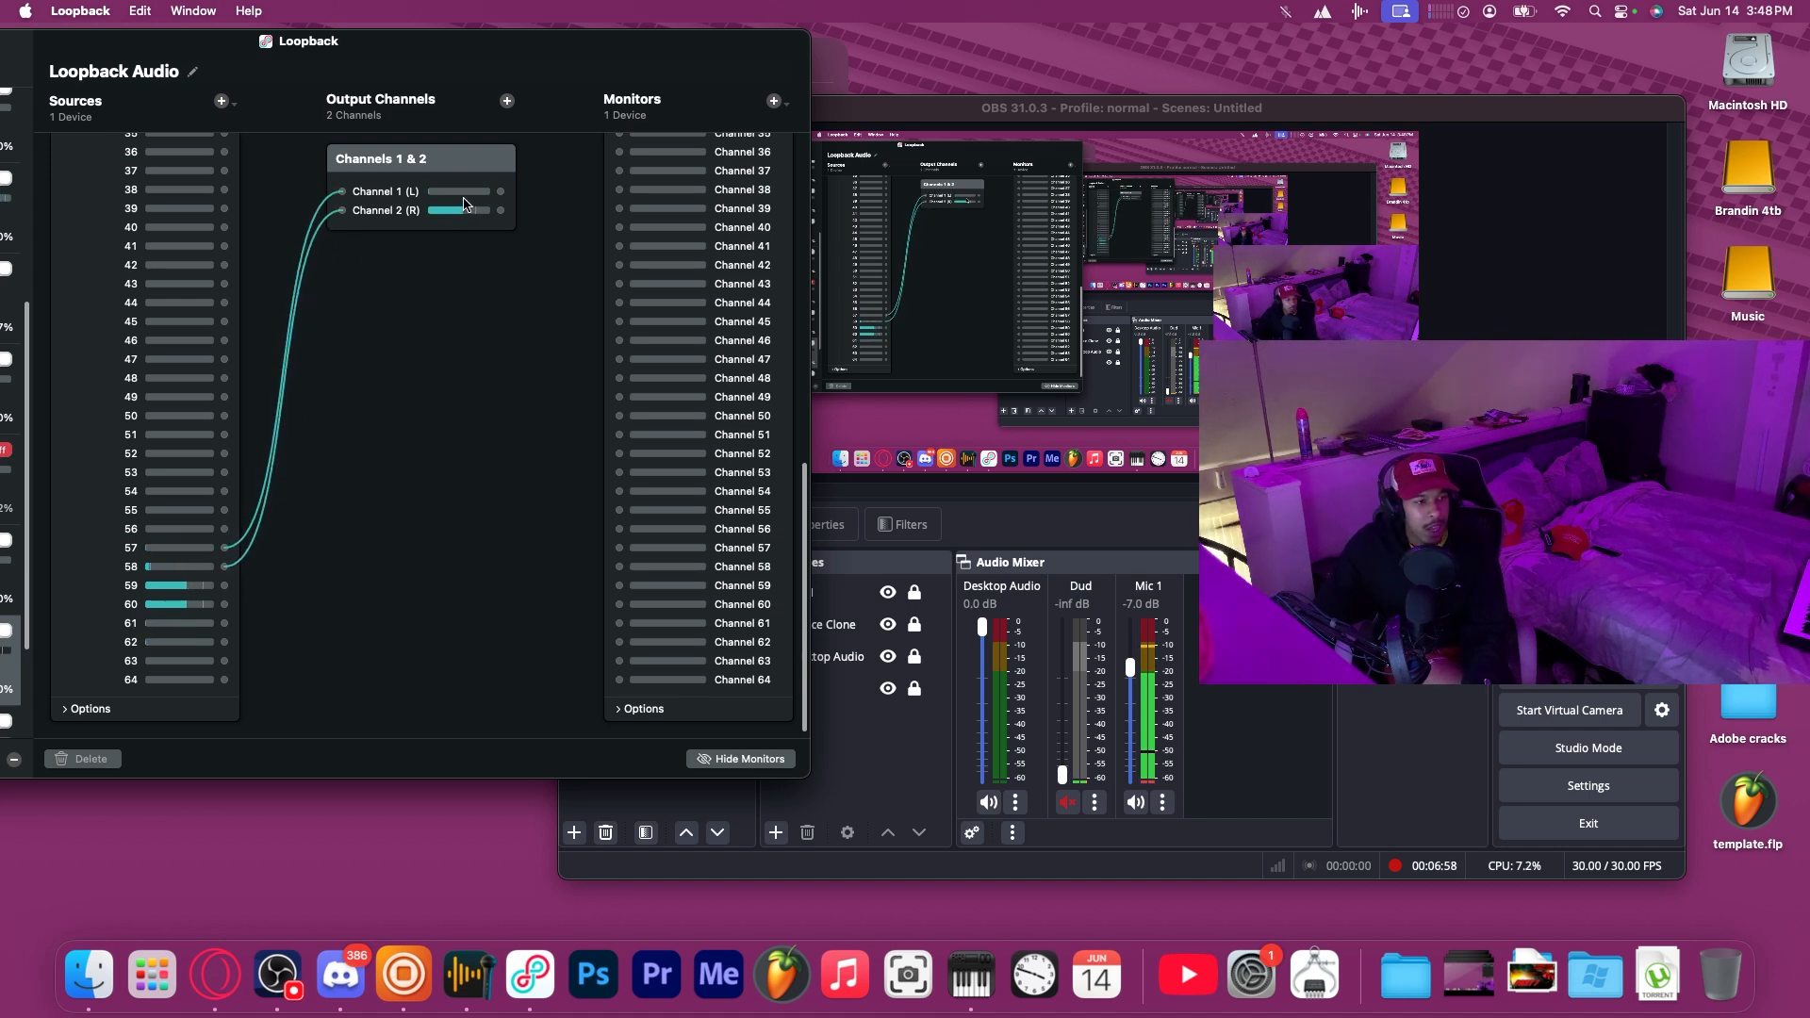
{"action": "left_click_drag", "start_coordinate": [507, 217], "coordinate": [614, 257]}
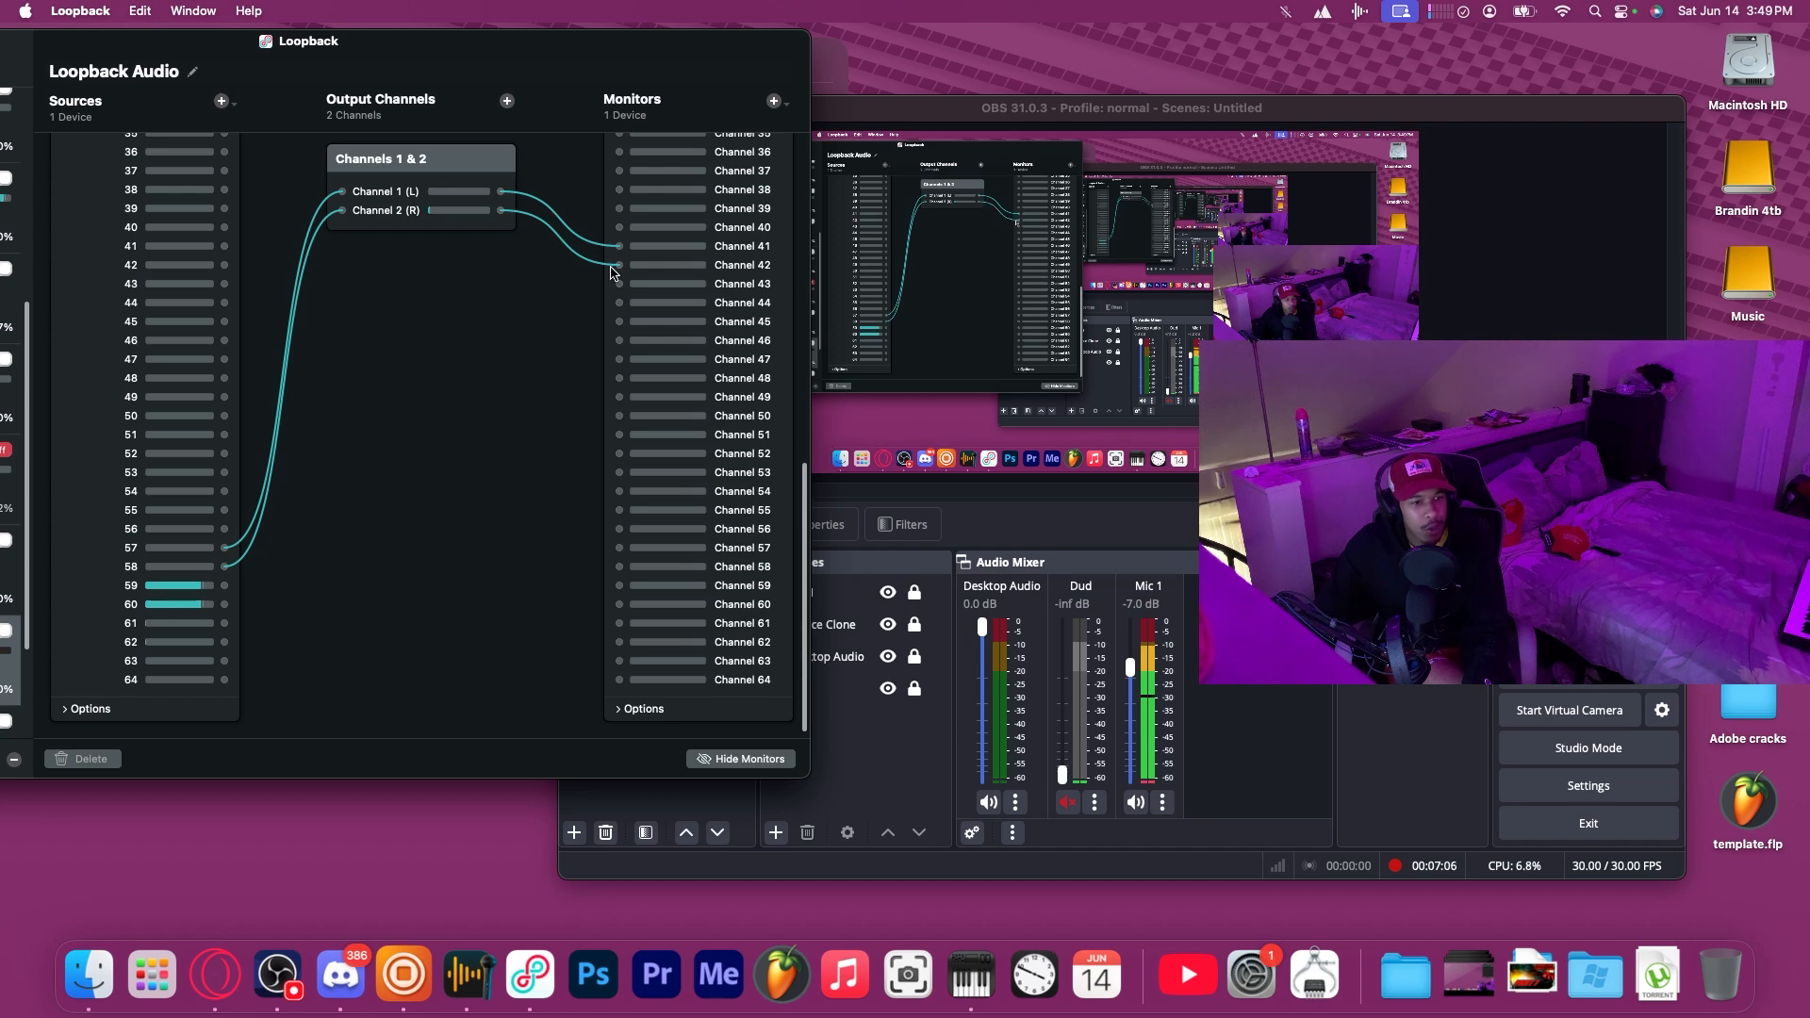
Switch to OBS and add a new Audio Input Capture source to the Mac Screenshare scene with BlackHole 64ch as its device.
{"action": "left_click", "coordinate": [1248, 738]}
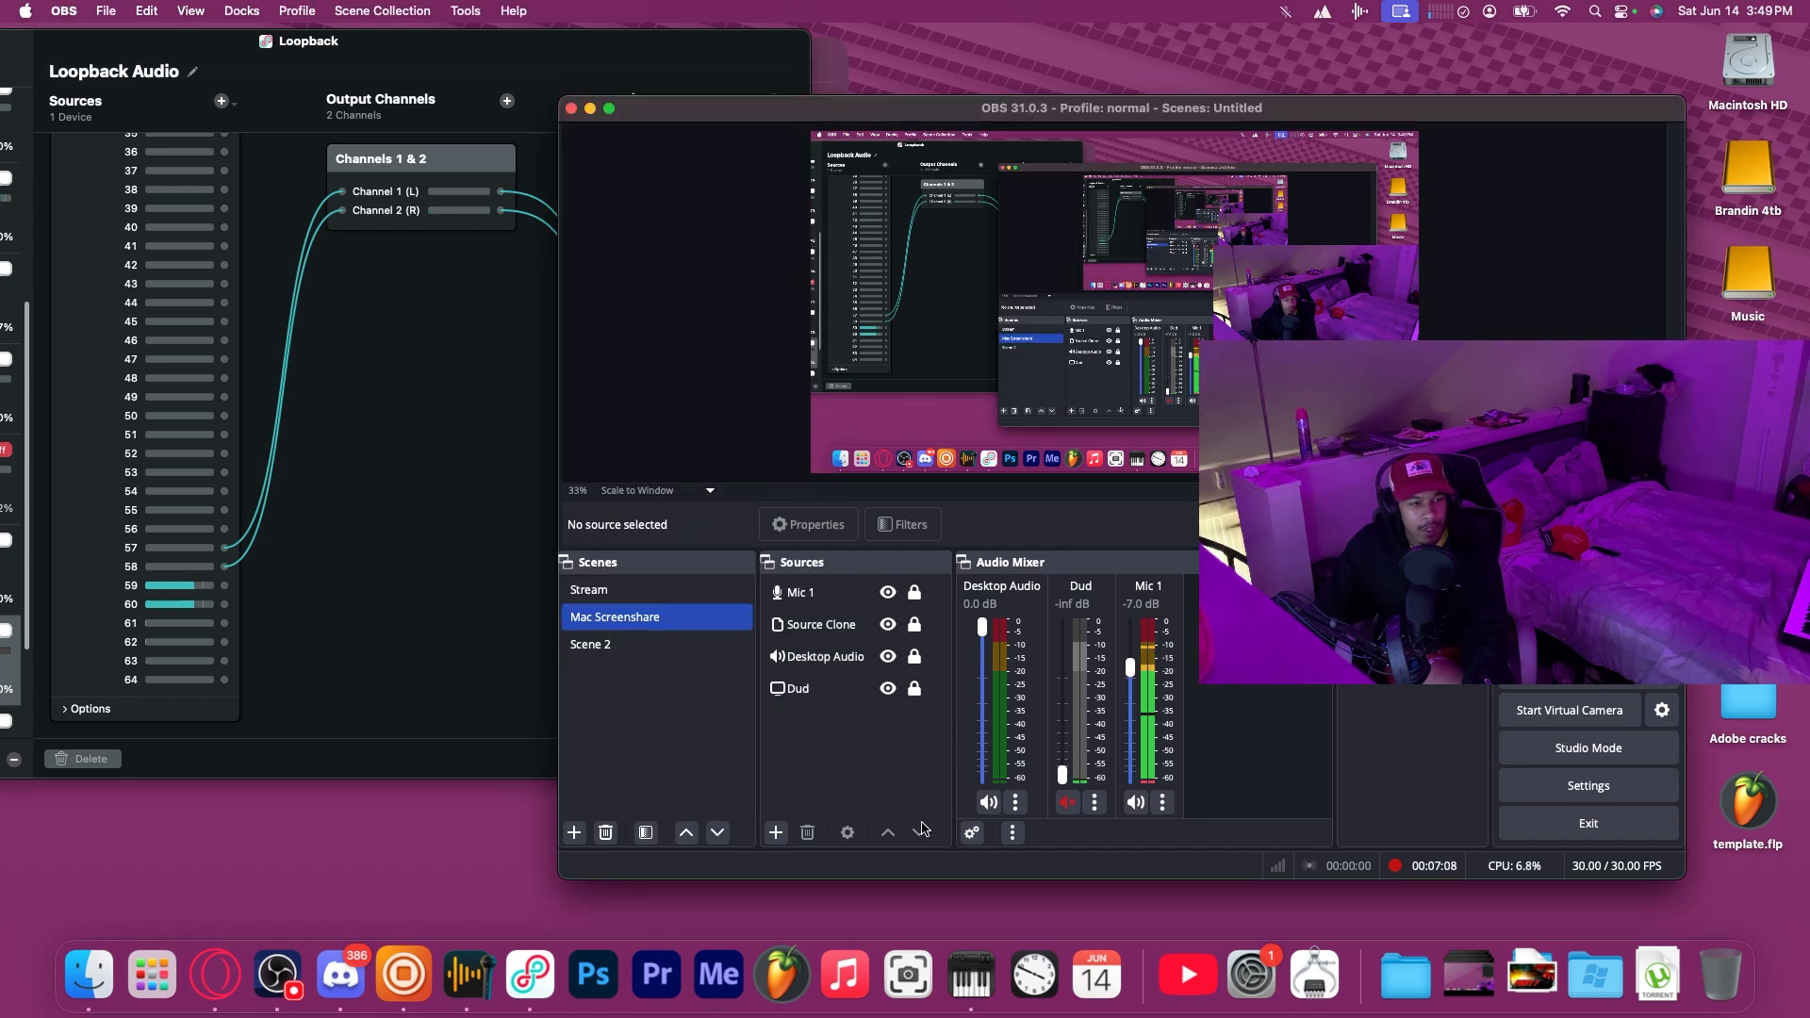
{"action": "left_click", "coordinate": [775, 832]}
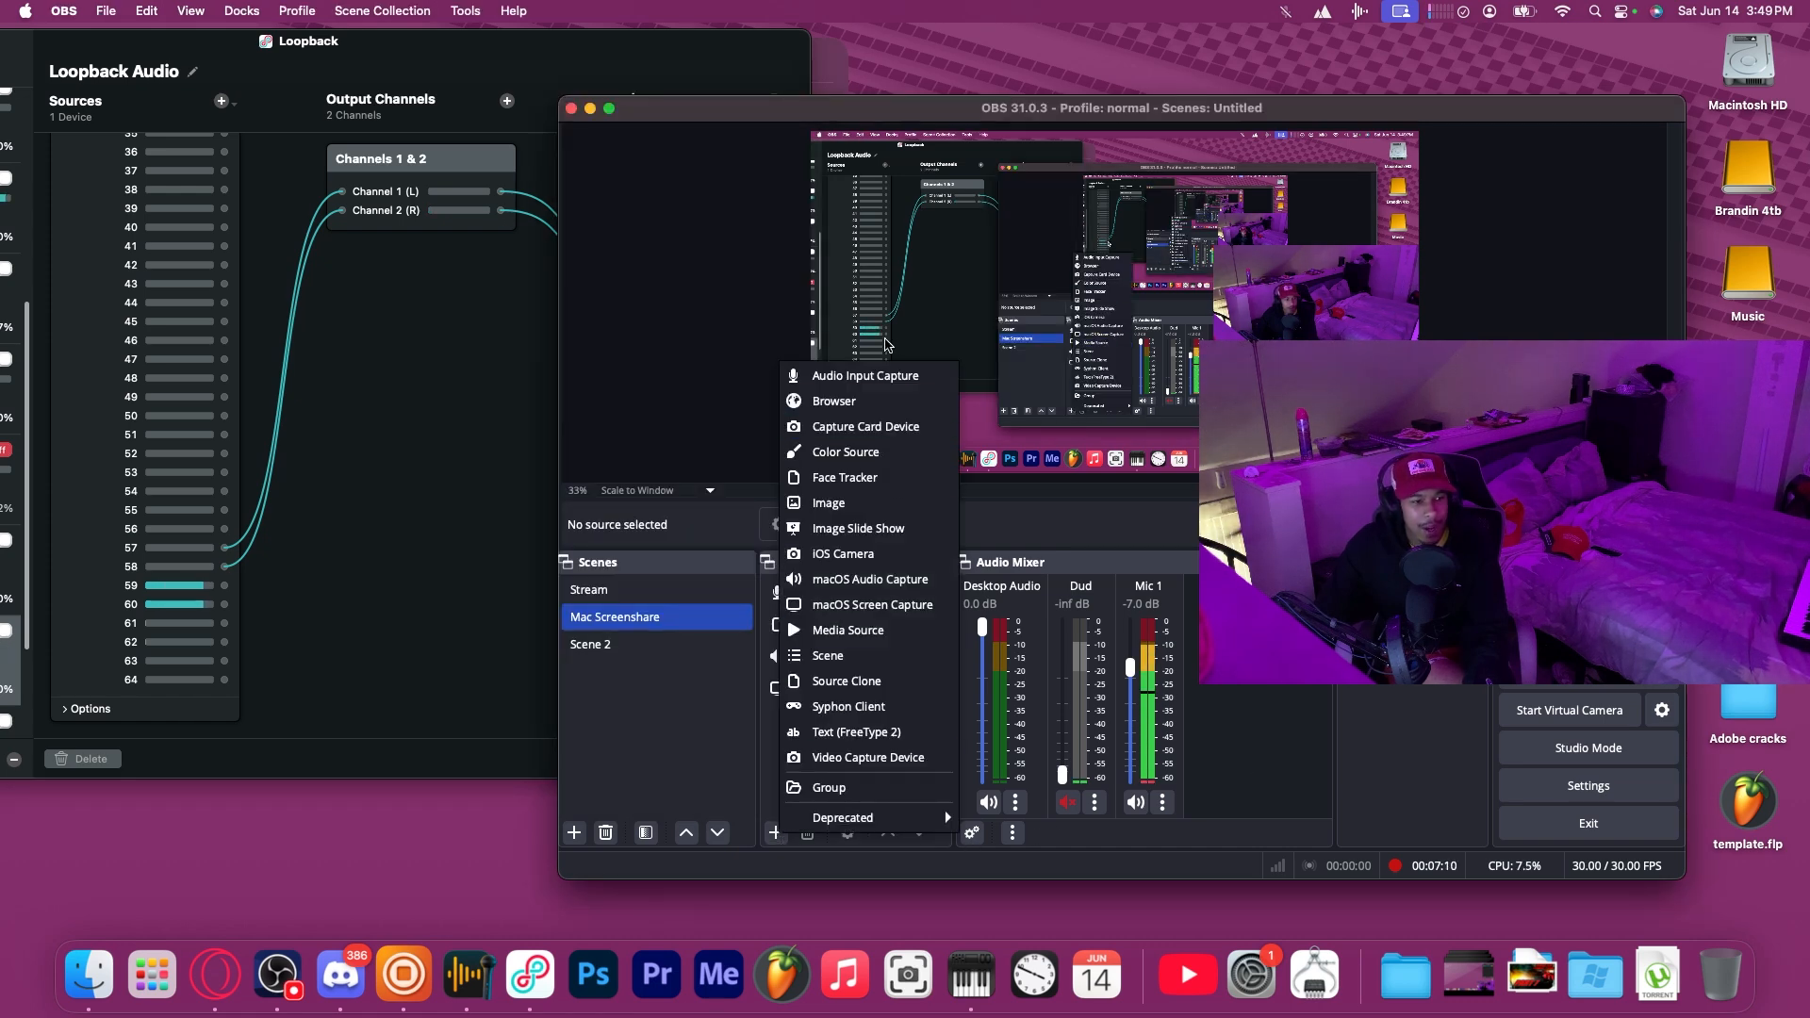
{"action": "left_click", "coordinate": [895, 377]}
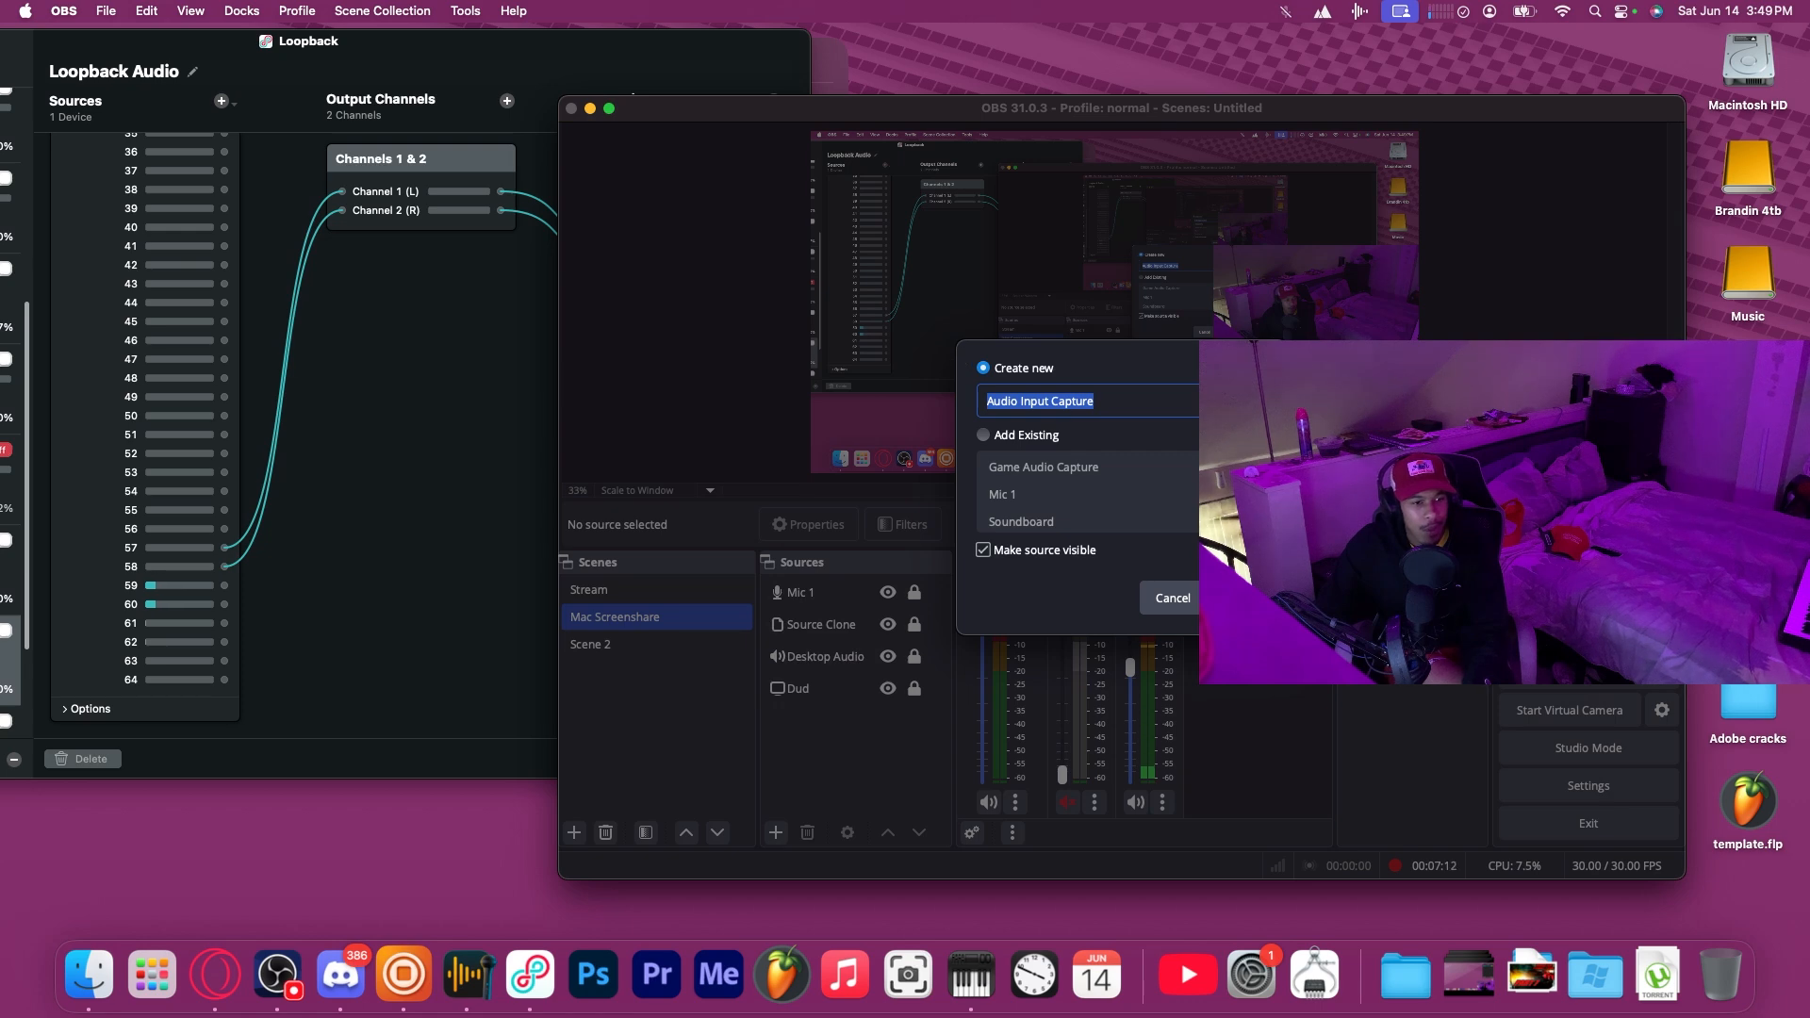
{"action": "key", "text": "Return"}
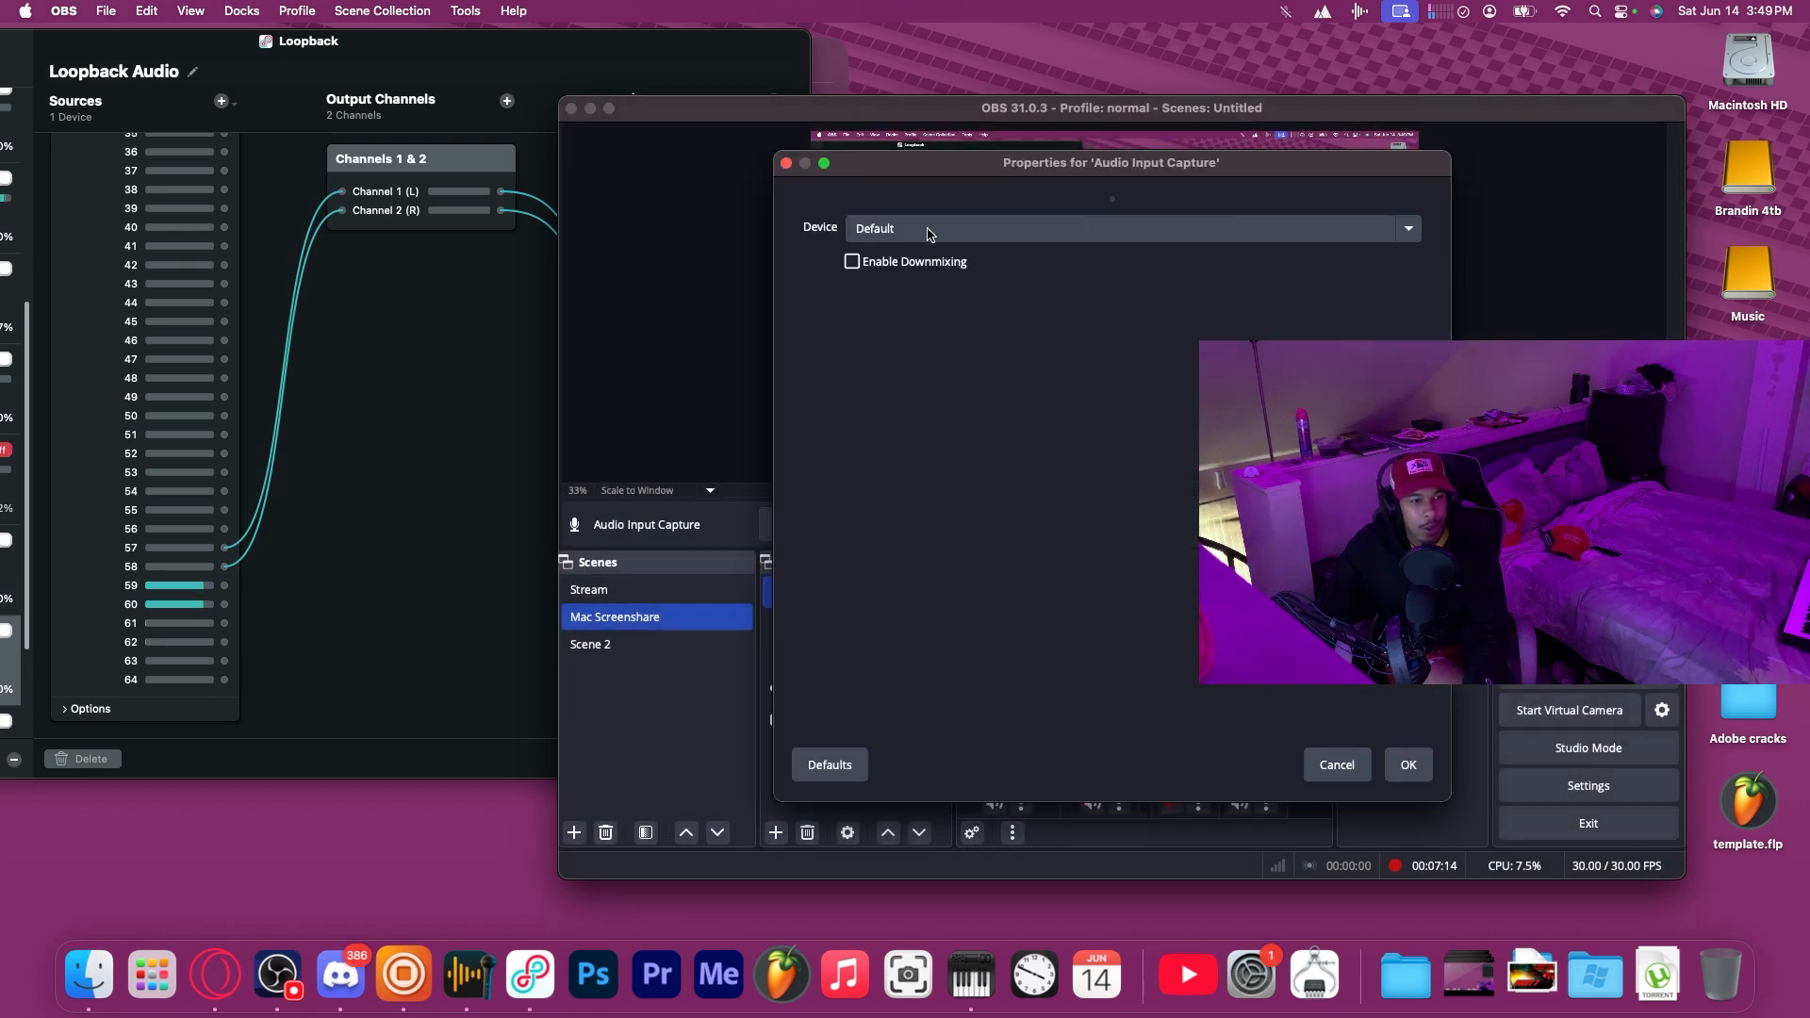
{"action": "left_click", "coordinate": [929, 230]}
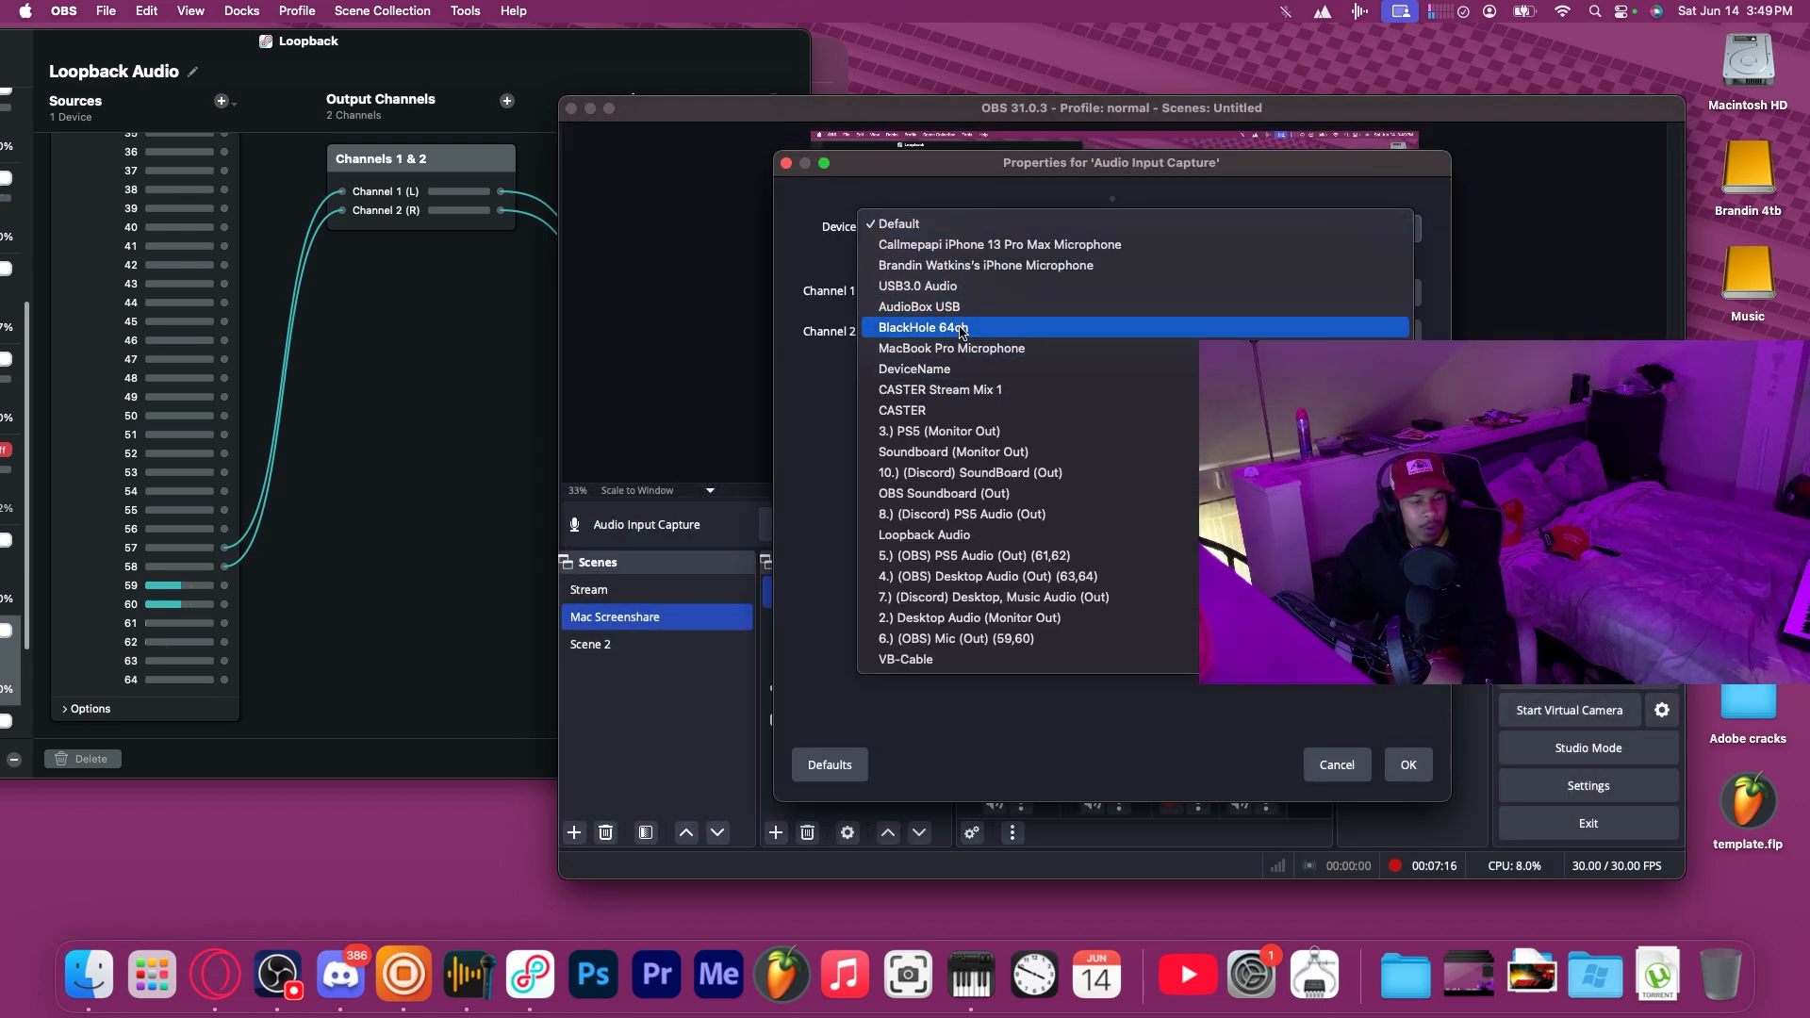
{"action": "left_click", "coordinate": [957, 328]}
{"action": "left_click", "coordinate": [956, 294]}
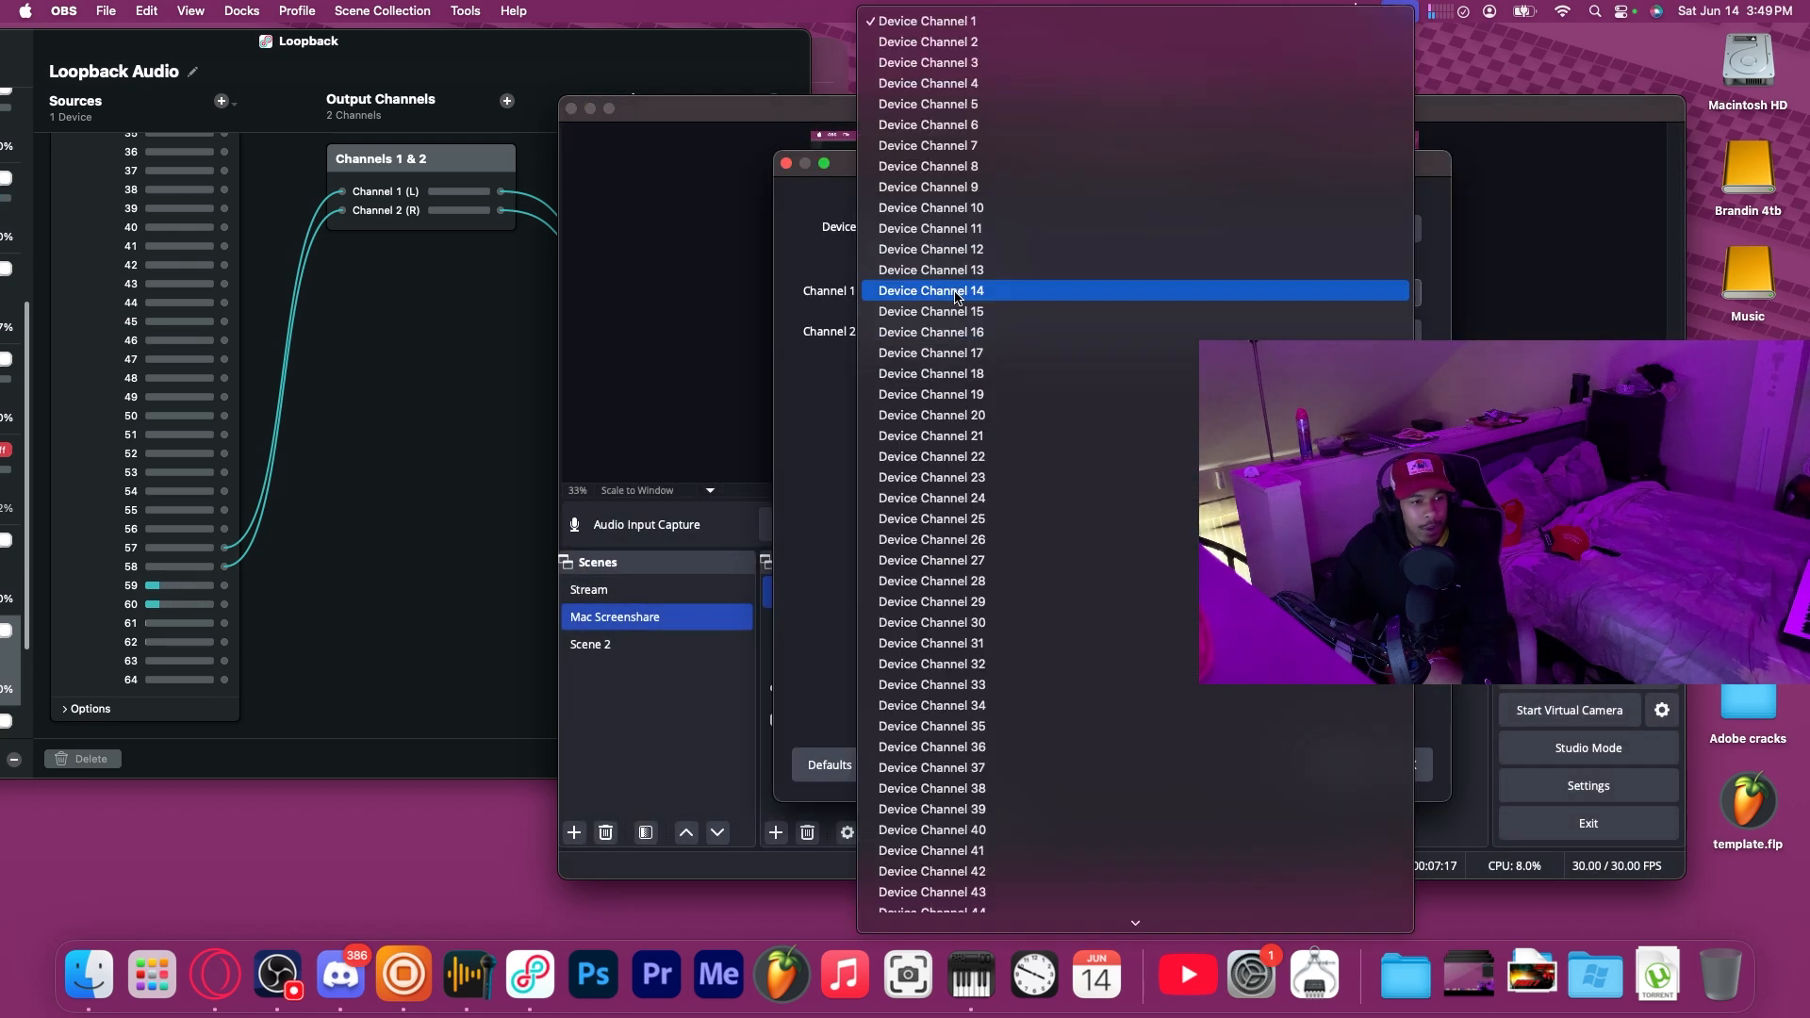
{"action": "left_click", "coordinate": [649, 273]}
Set the Audio Input Capture source's Channel 1 to Device Channel 41 and Channel 2 to Device Channel 42.
{"action": "left_click_drag", "start_coordinate": [691, 123], "coordinate": [895, 122]}
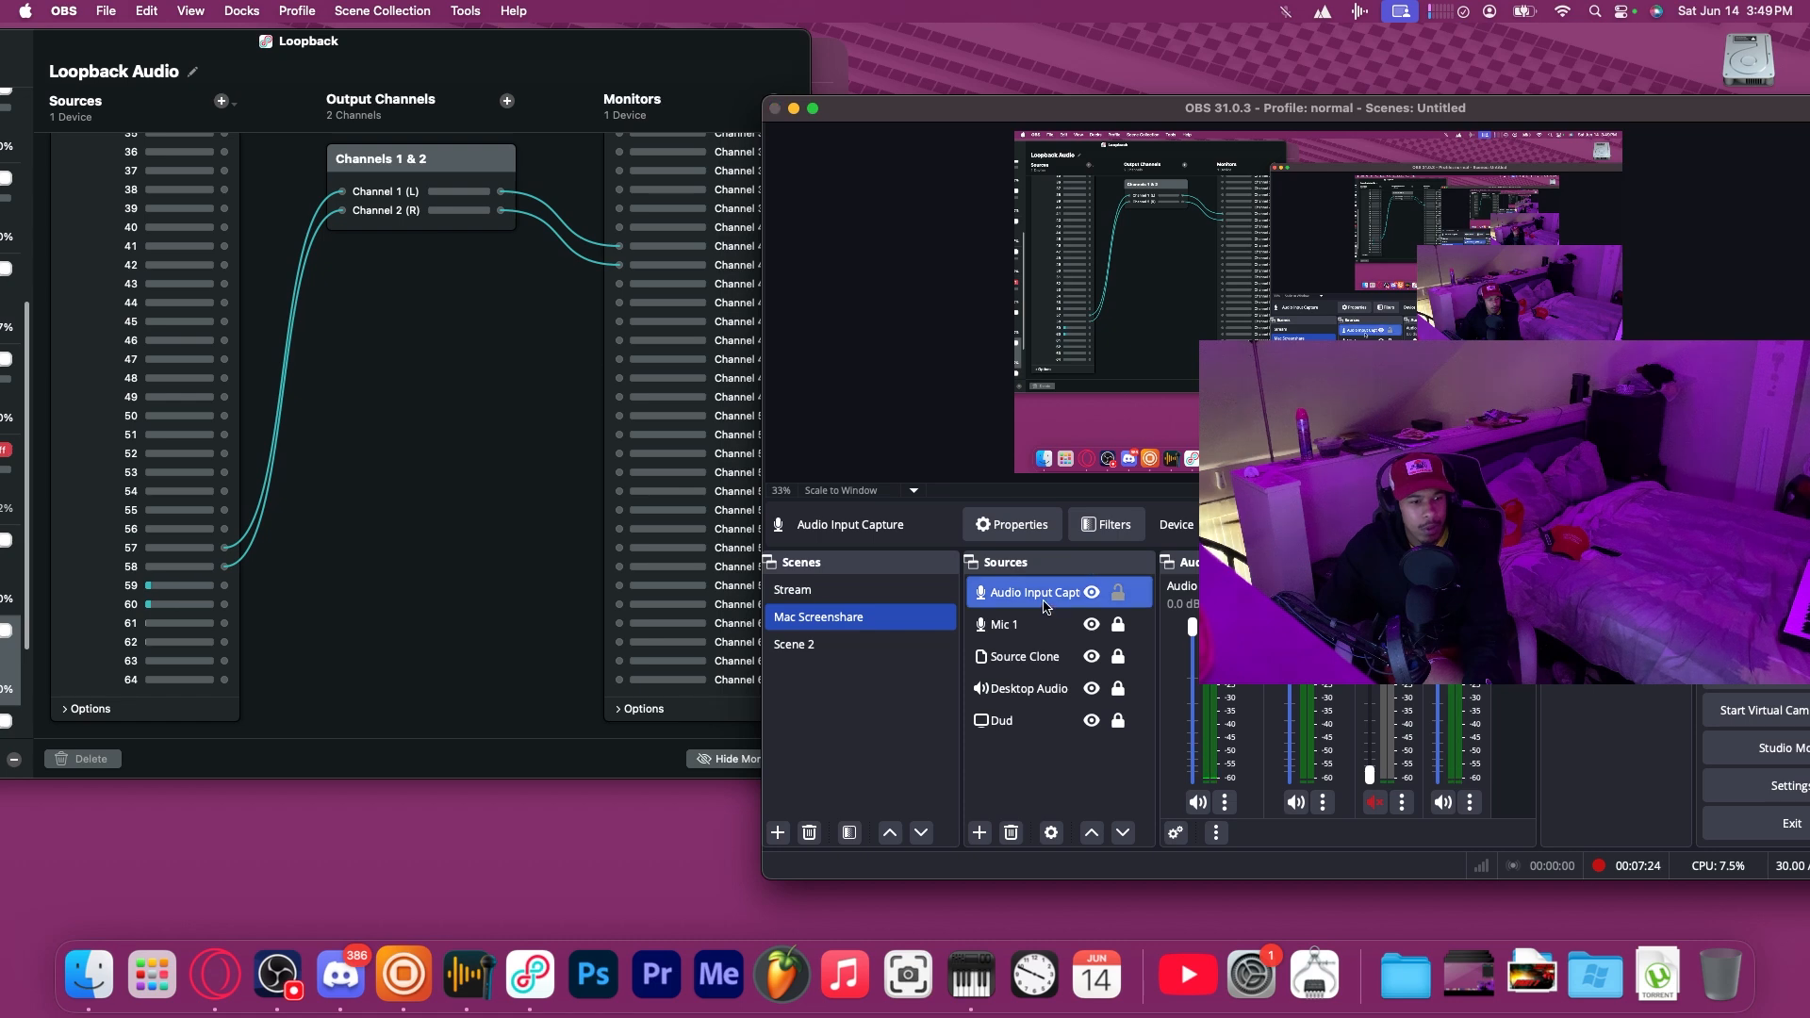
{"action": "left_click", "coordinate": [1037, 518]}
{"action": "left_click", "coordinate": [960, 382]}
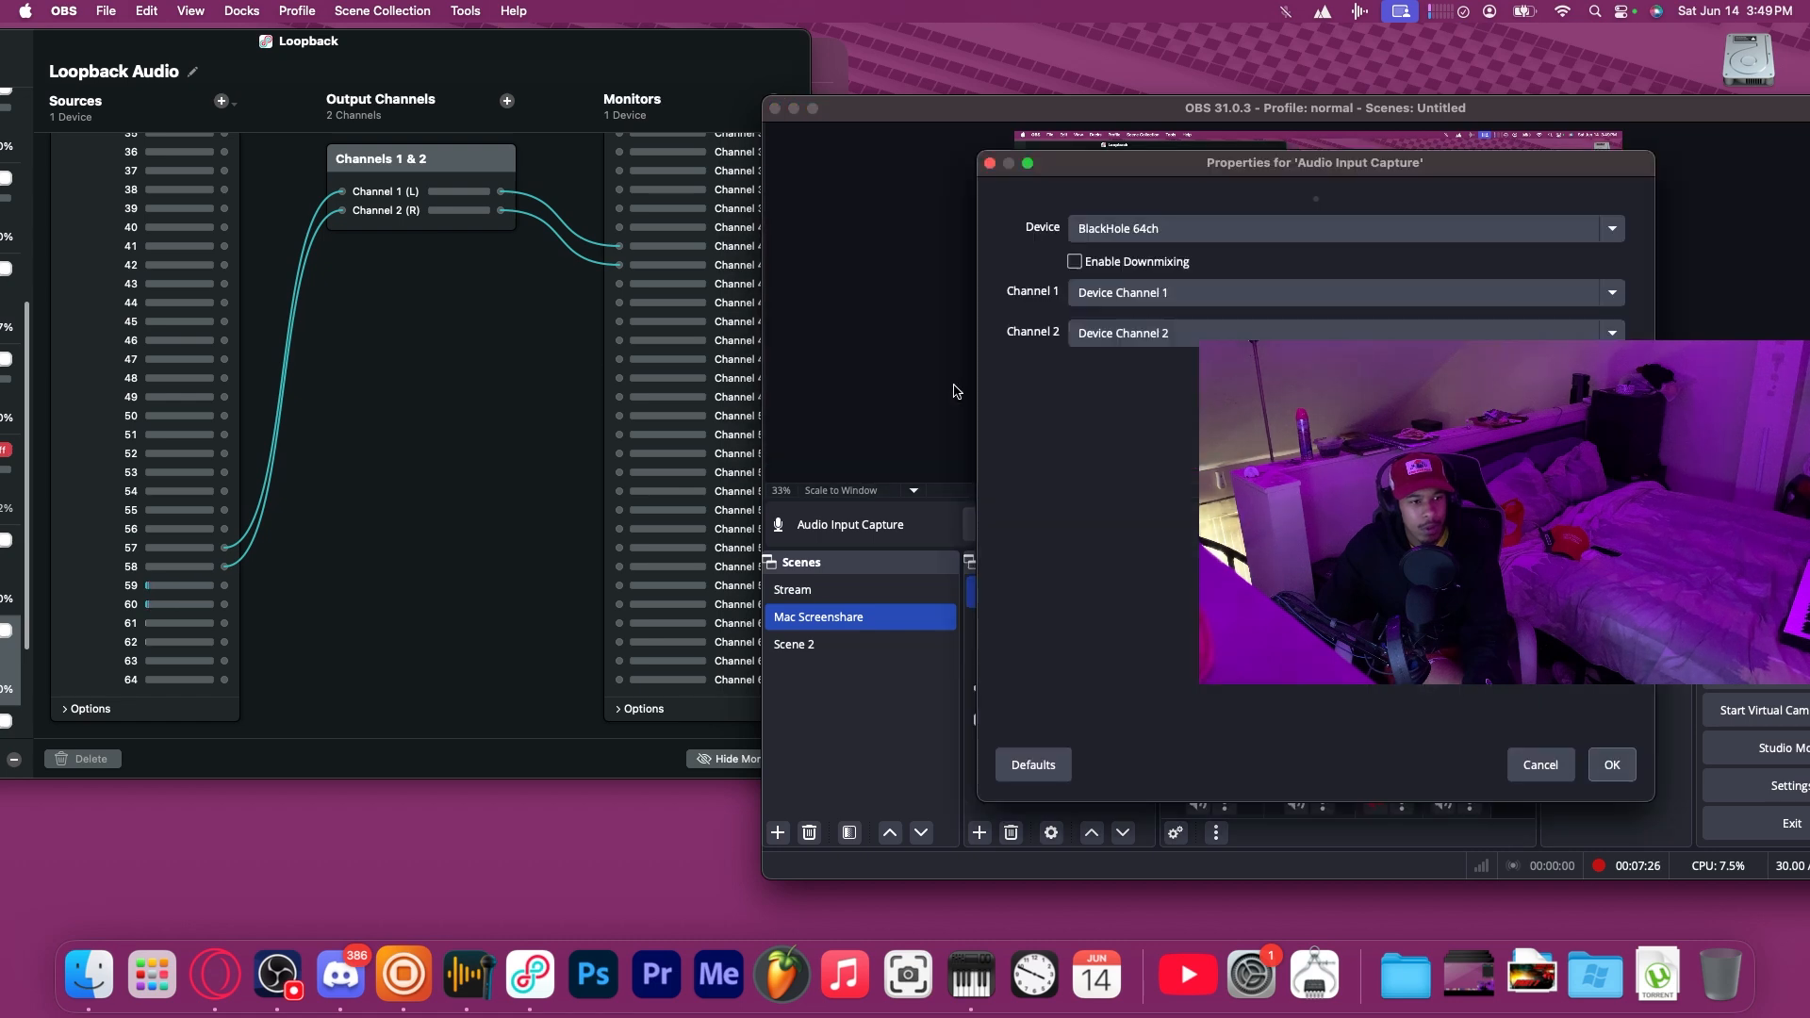
{"action": "left_click", "coordinate": [1157, 290]}
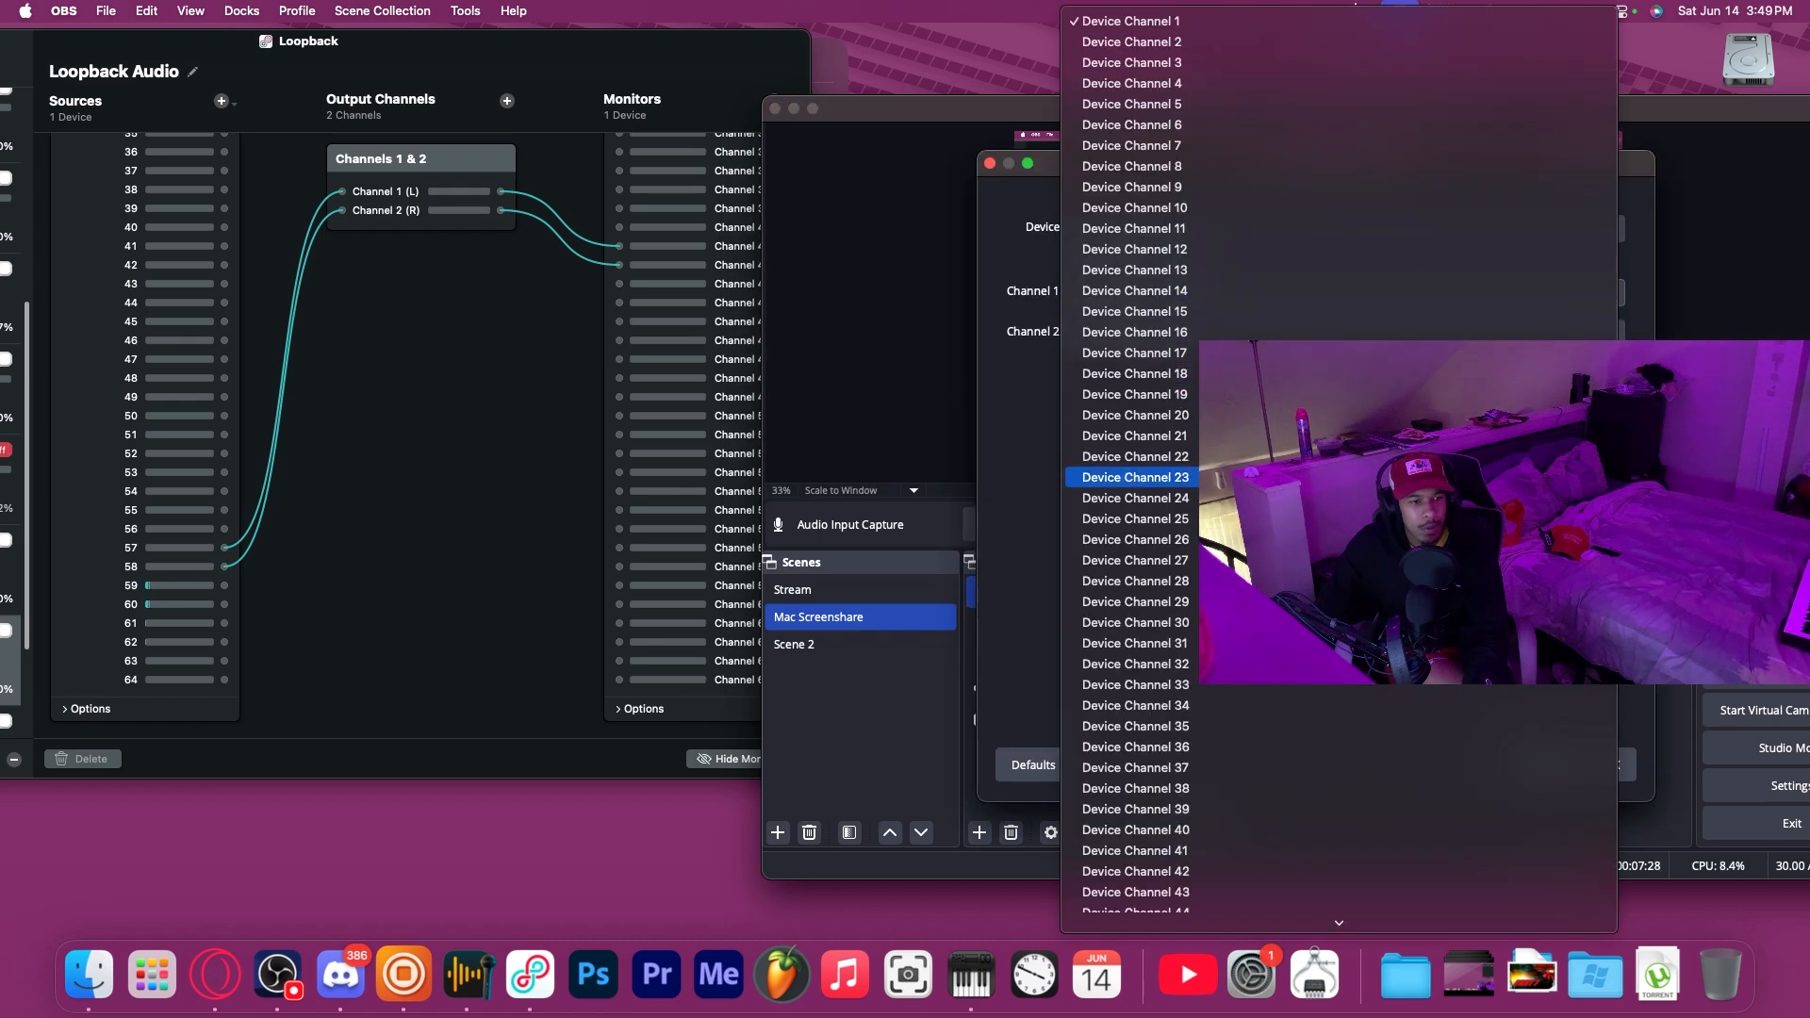
{"action": "scroll", "coordinate": [1178, 585], "scroll_direction": "down", "scroll_amount": 5}
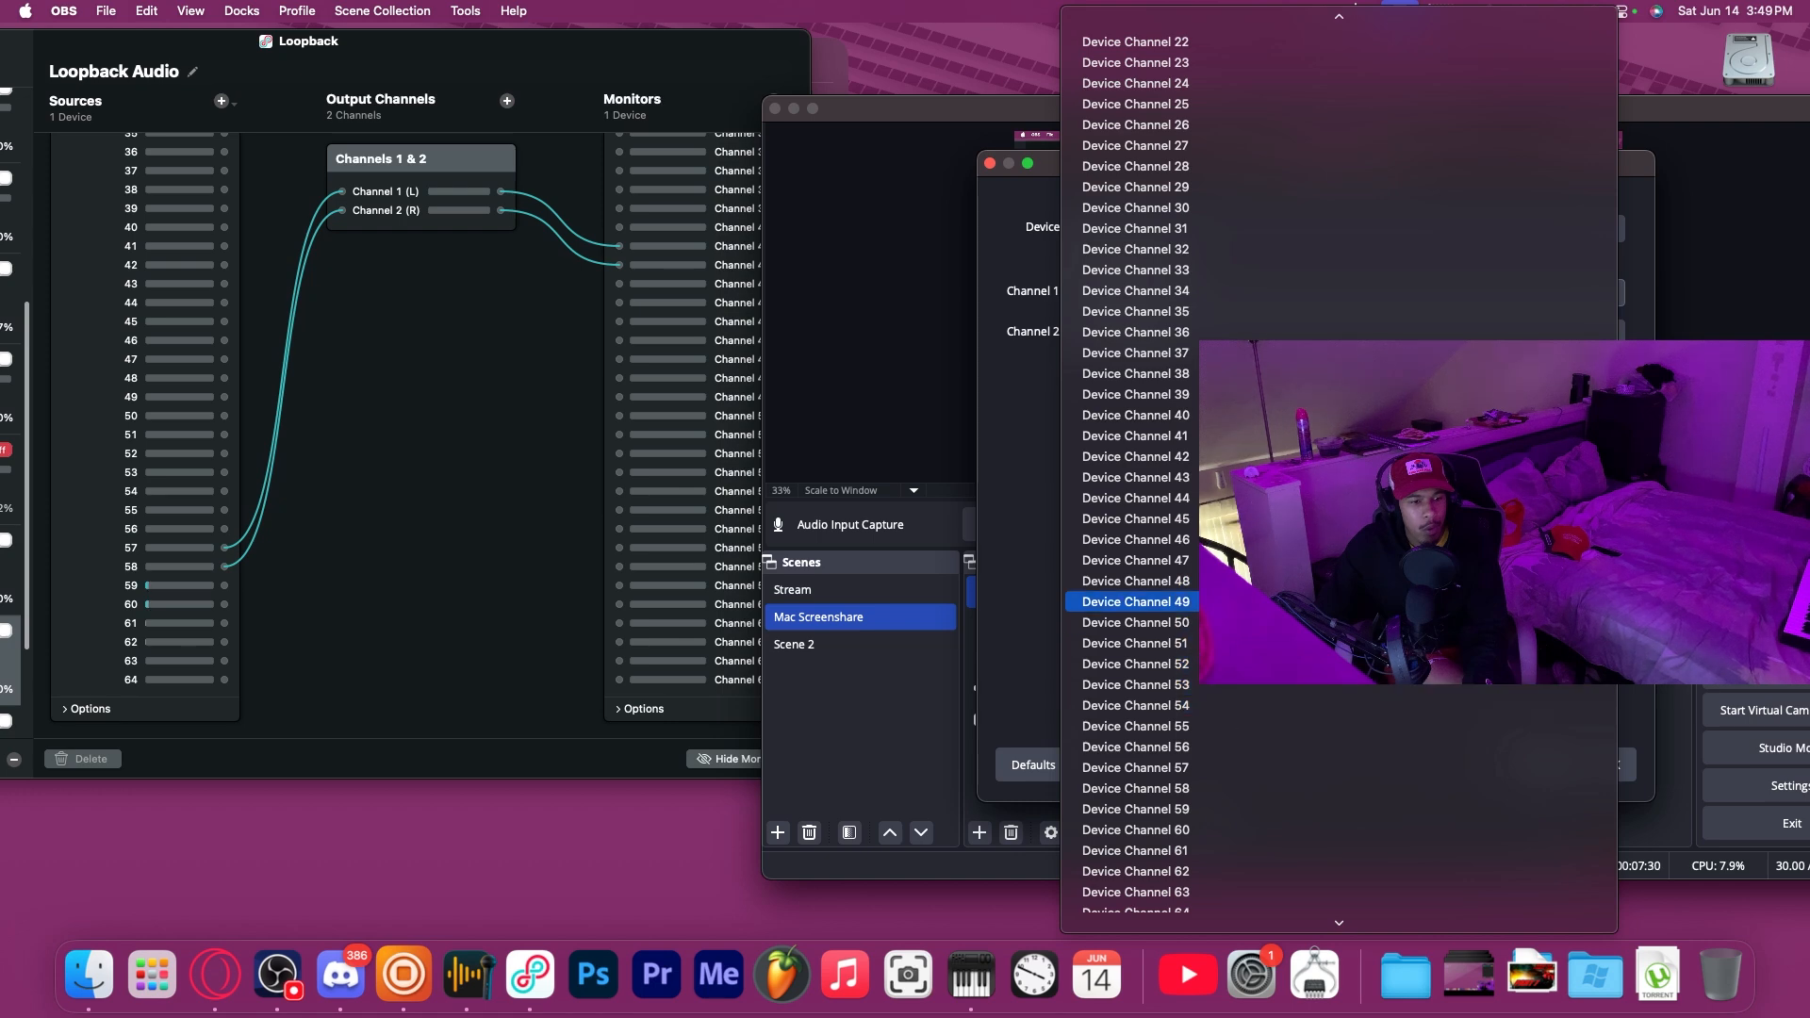
{"action": "left_click", "coordinate": [1135, 456]}
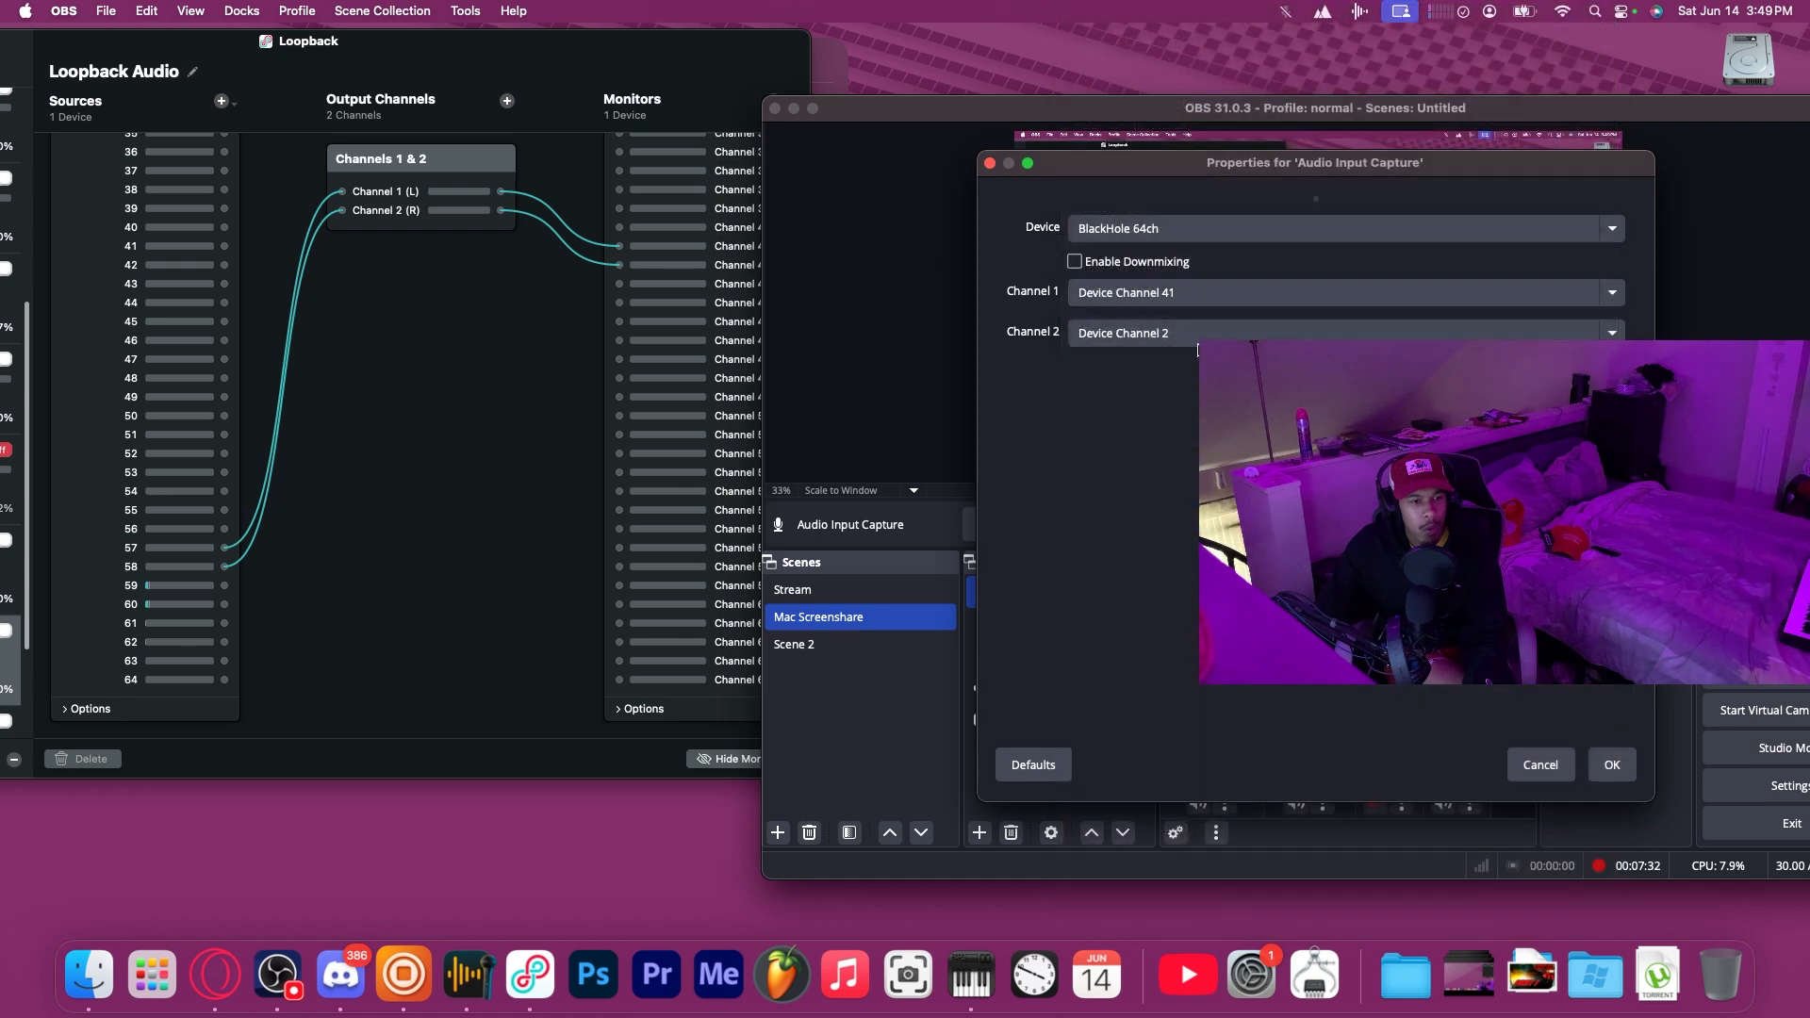
{"action": "left_click", "coordinate": [1157, 331]}
{"action": "scroll", "coordinate": [1179, 554], "scroll_direction": "down", "scroll_amount": 1}
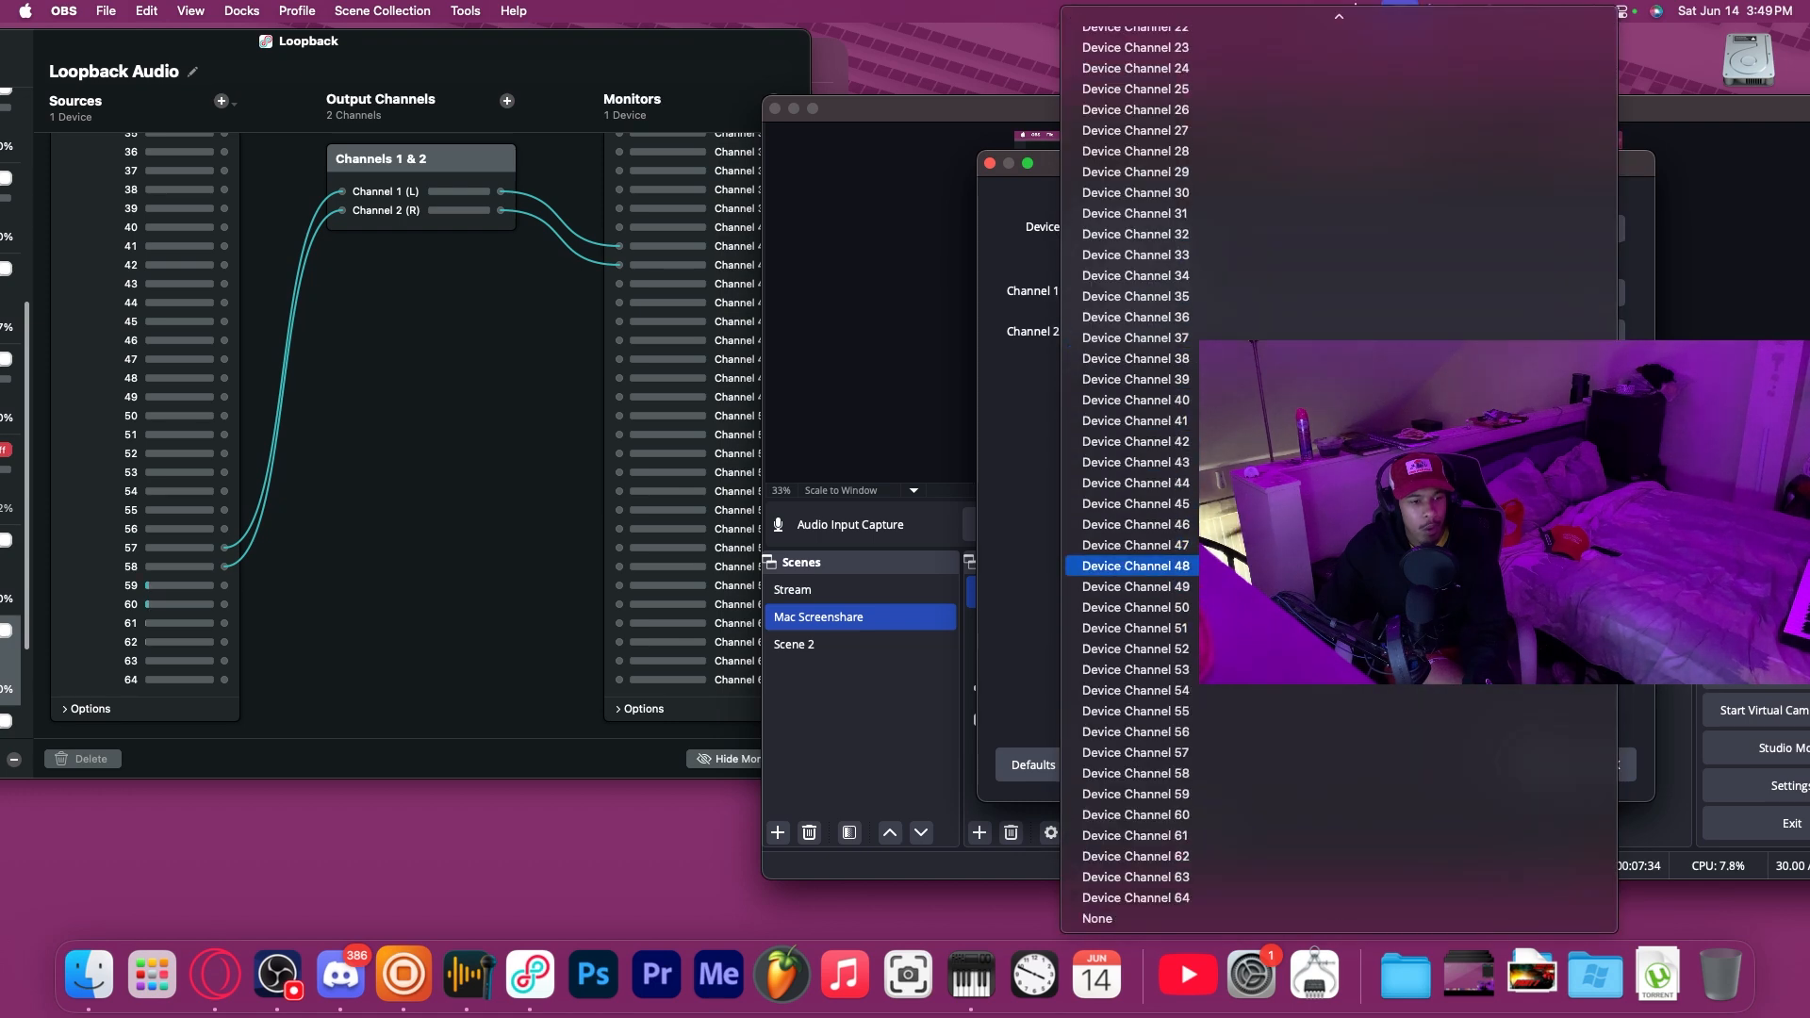
{"action": "left_click", "coordinate": [1135, 441]}
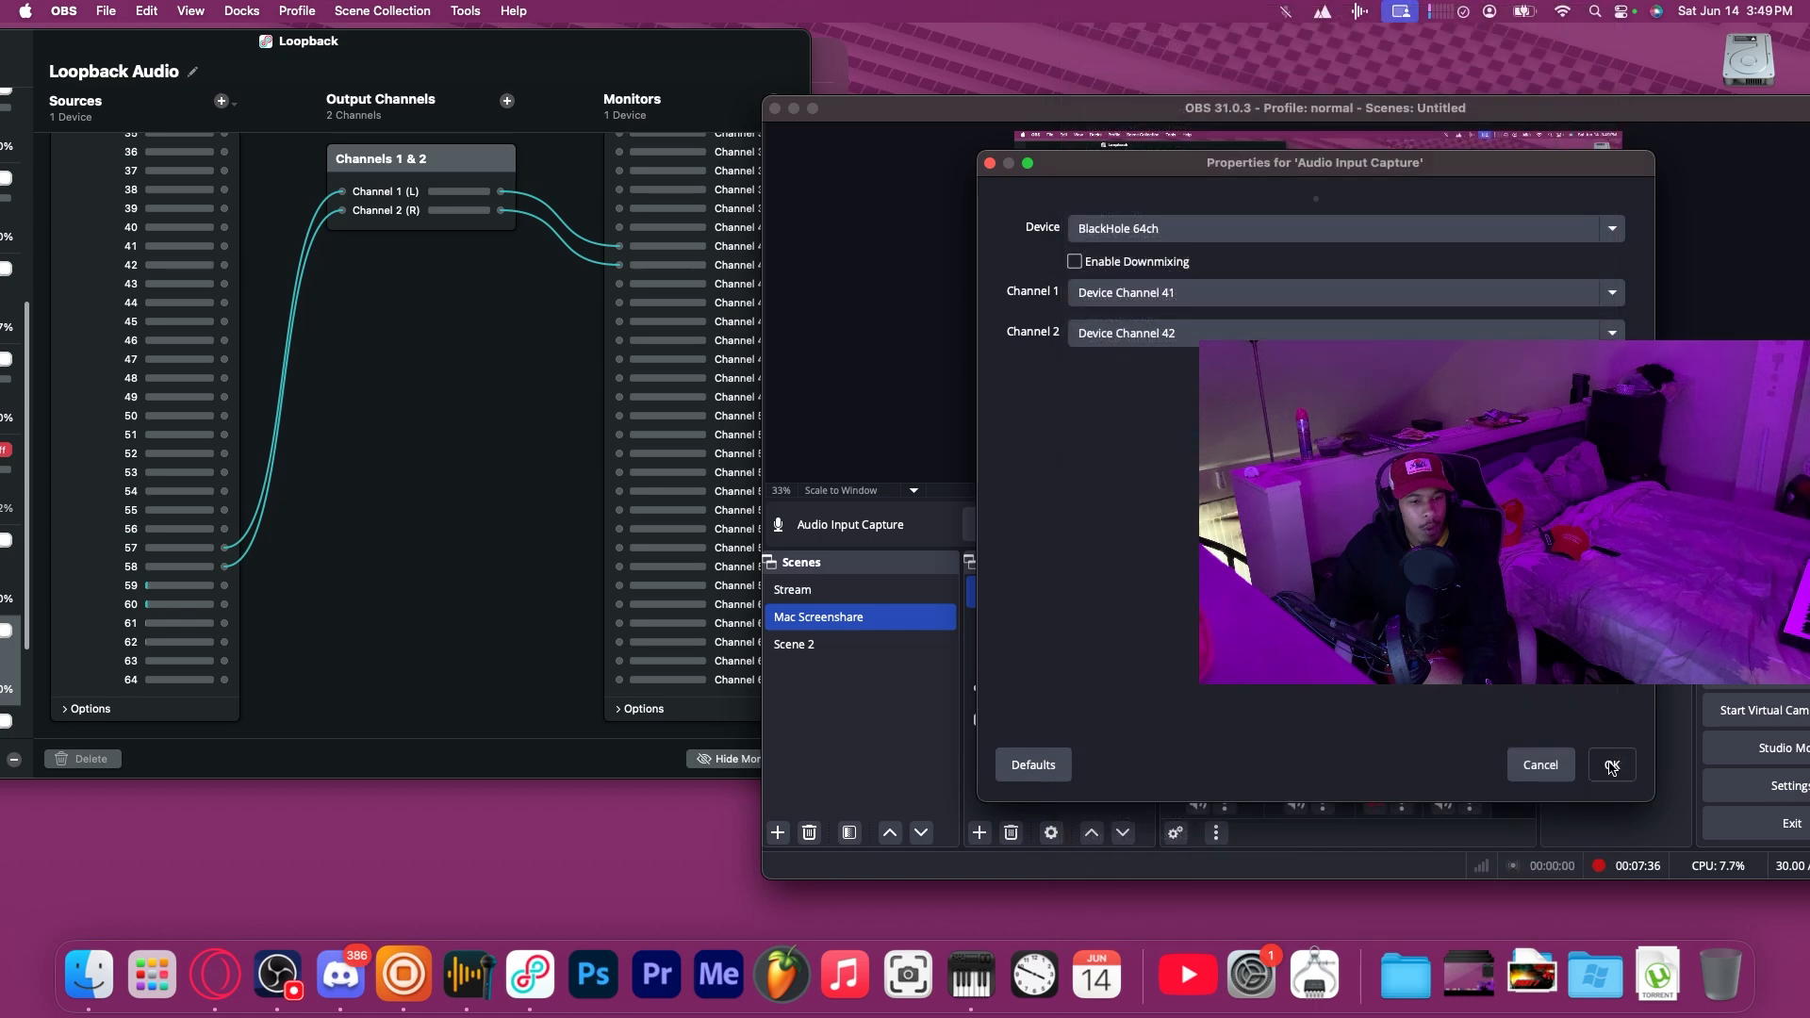
{"action": "left_click", "coordinate": [1608, 762]}
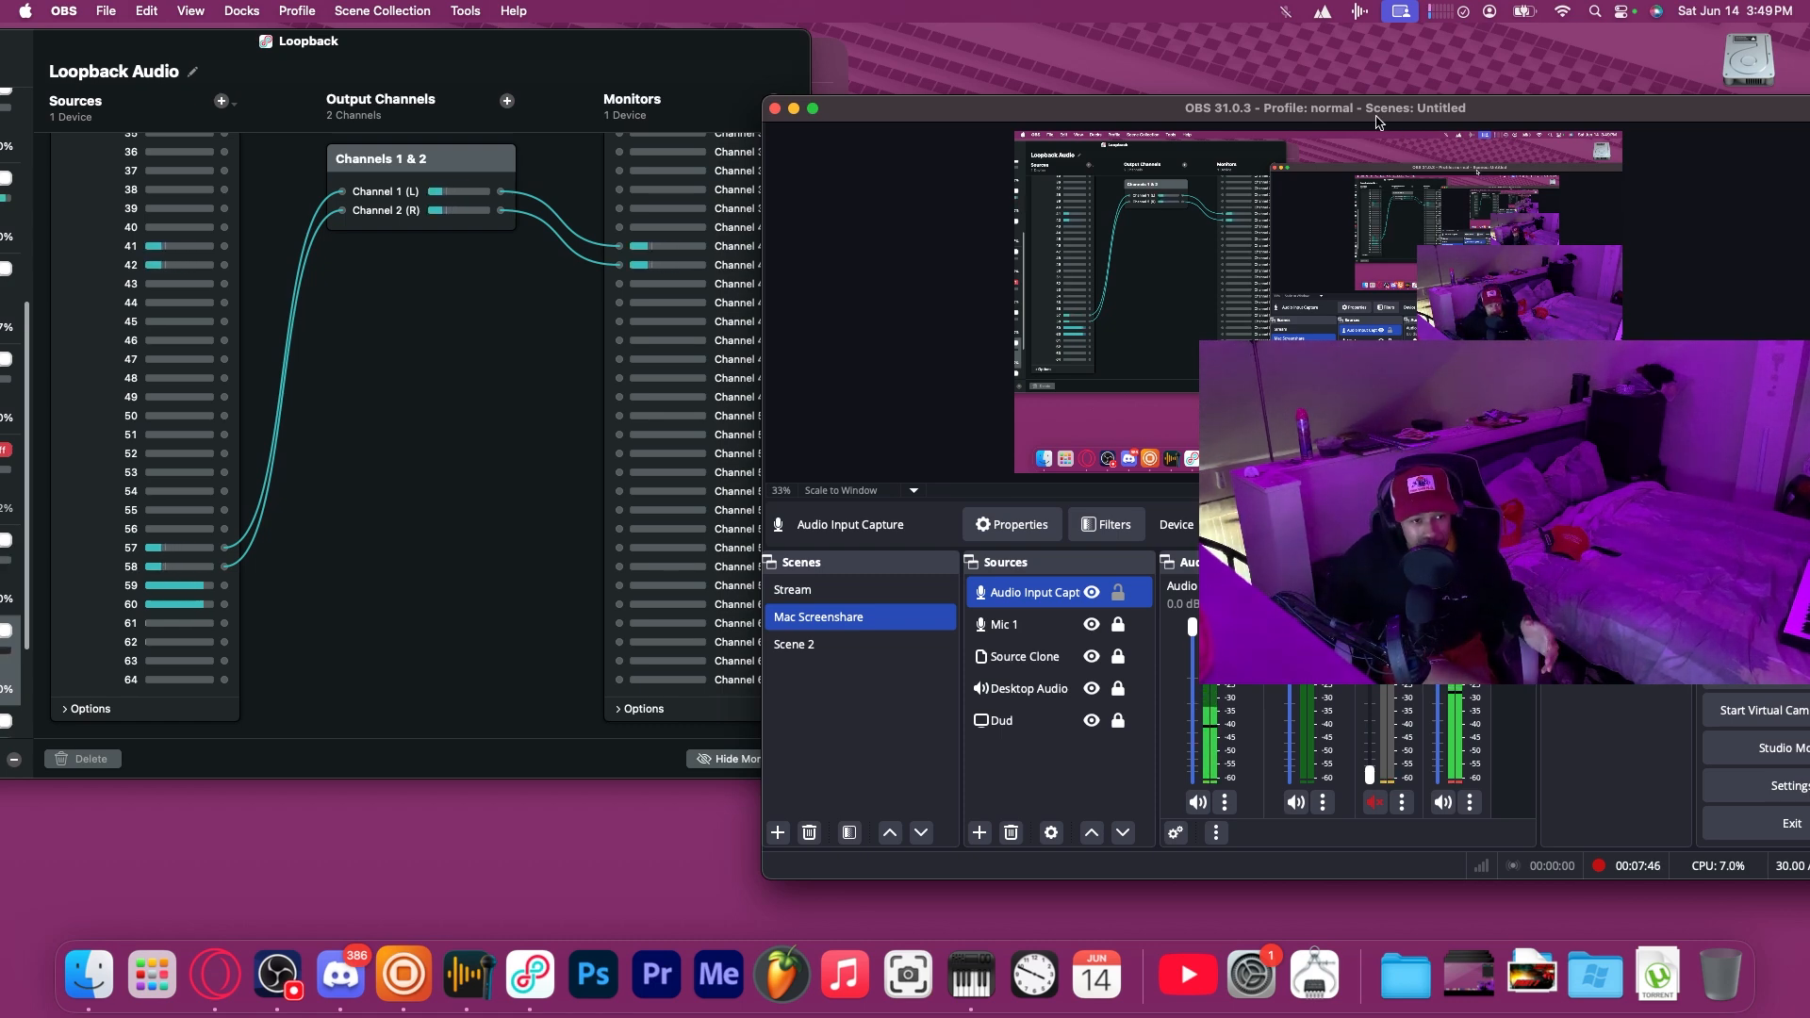
{"action": "left_click_drag", "start_coordinate": [1376, 120], "coordinate": [879, 118]}
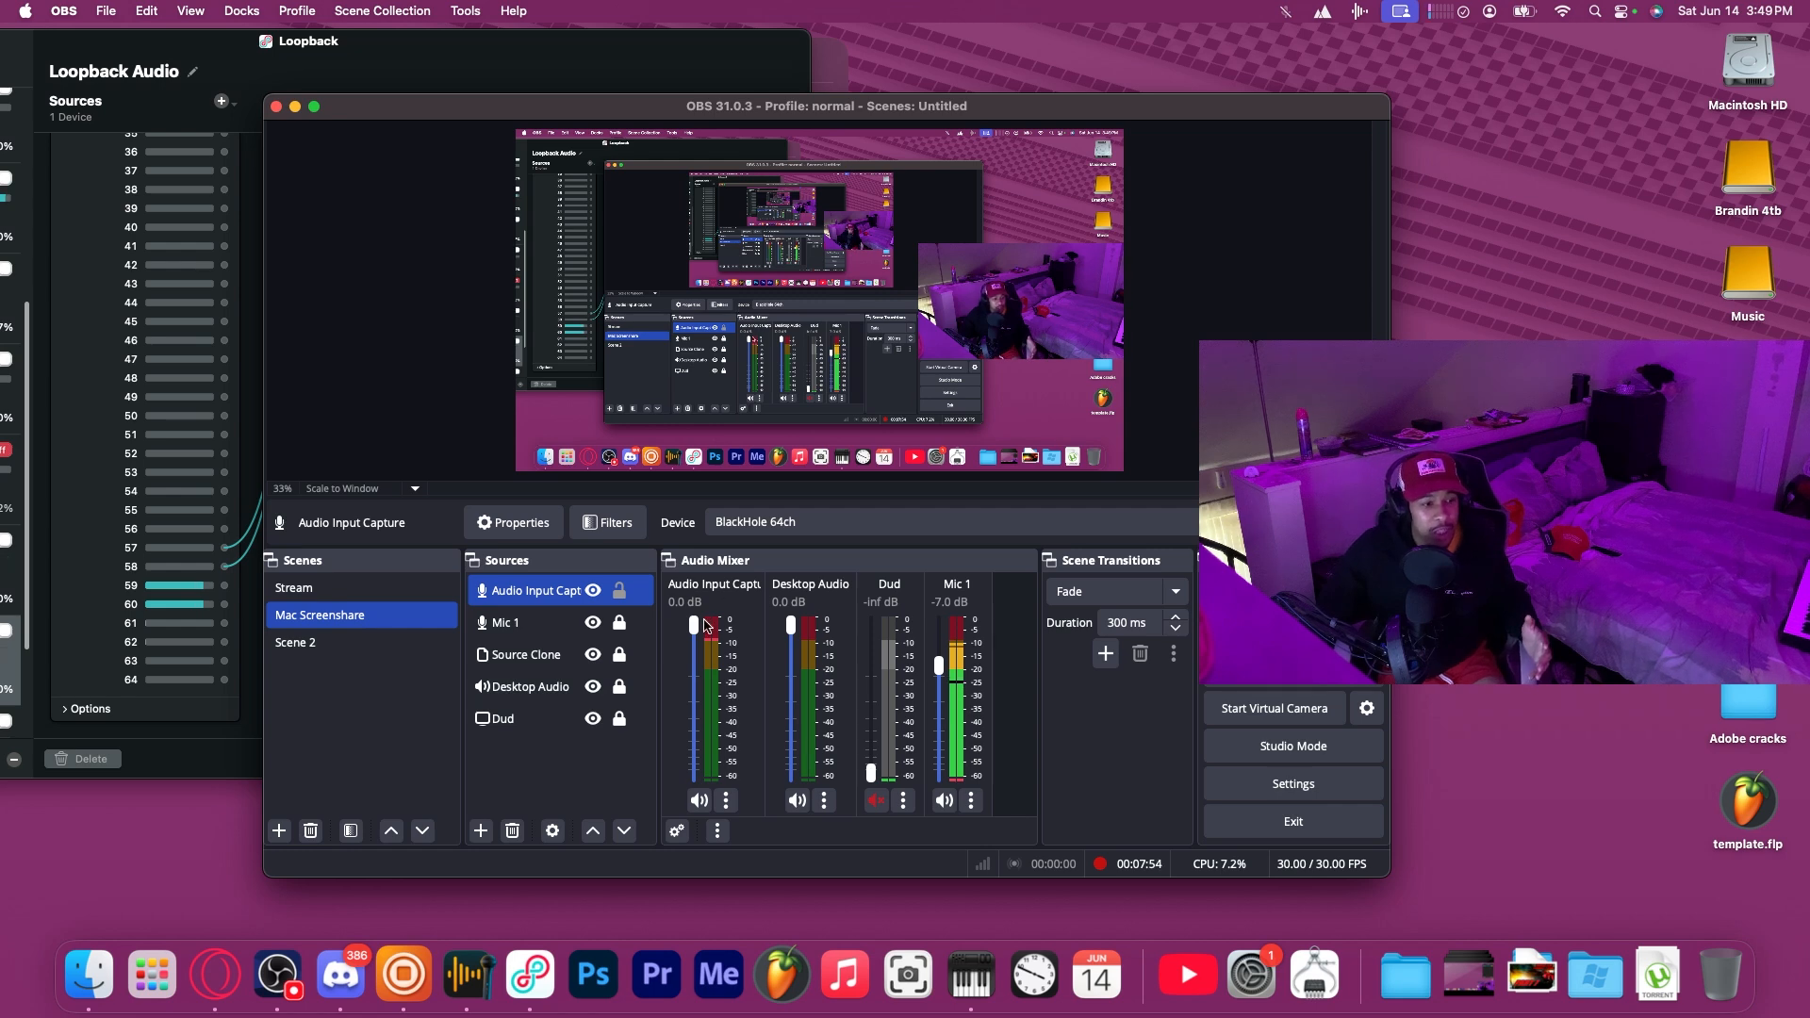
Remove the Audio Input Capture source from the Mac Screenshare scene and confirm its removal.
{"action": "mouse_move", "coordinate": [705, 626]}
{"action": "left_mouse_down"}
{"action": "mouse_move", "coordinate": [705, 691]}
{"action": "mouse_move", "coordinate": [694, 625]}
{"action": "left_mouse_up"}
{"action": "left_click", "coordinate": [651, 693]}
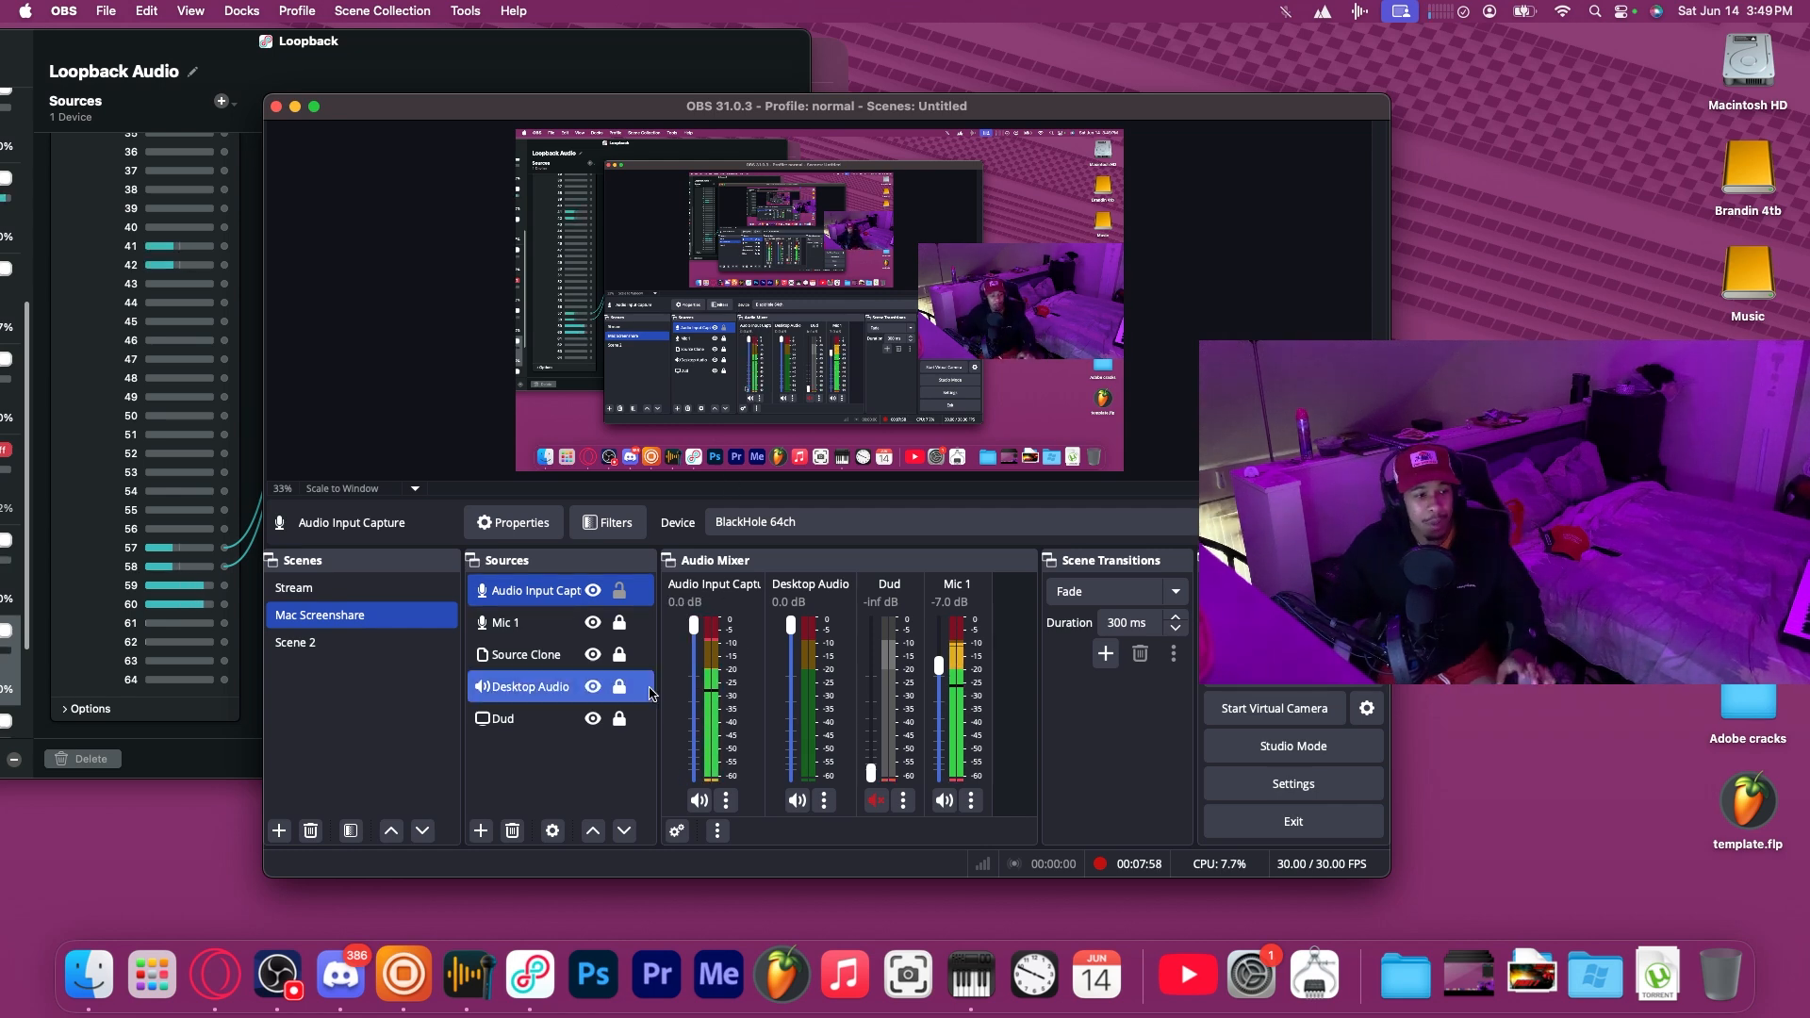
{"action": "left_click", "coordinate": [511, 830]}
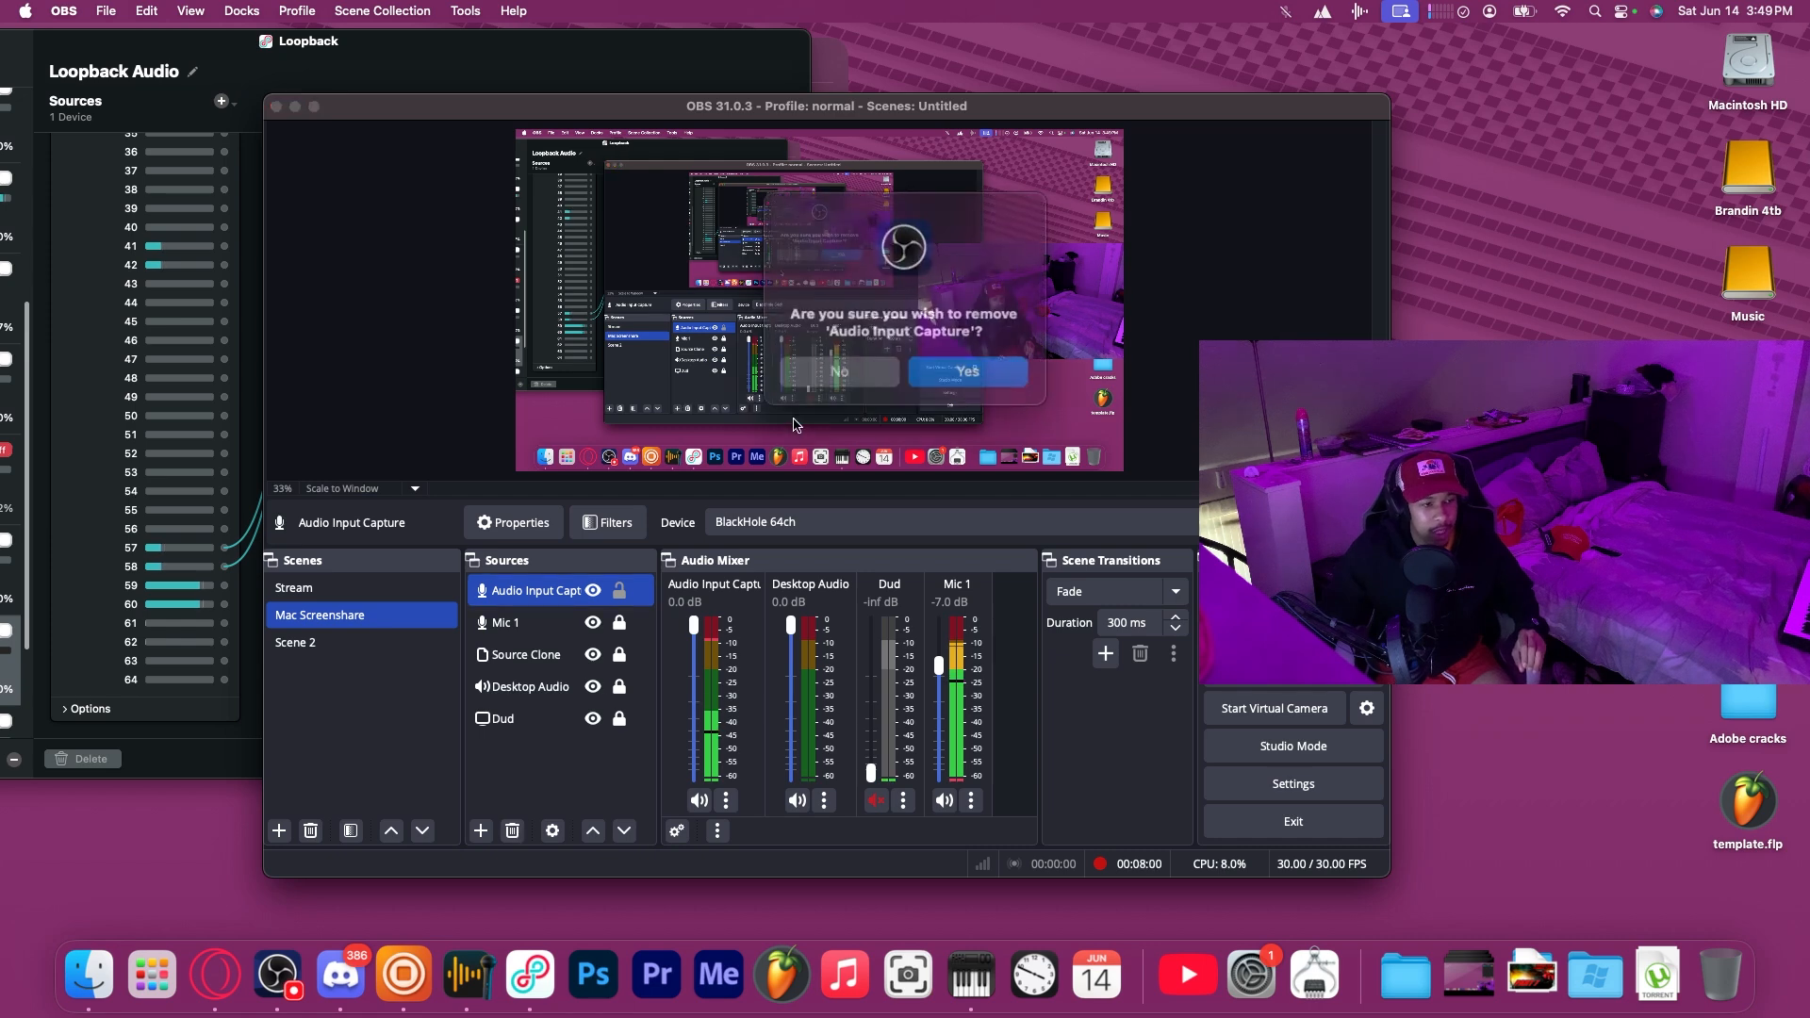
{"action": "left_click", "coordinate": [965, 370]}
Switch to Loopback and delete the Loopback Audio virtual device from the device list.
{"action": "left_click", "coordinate": [413, 91]}
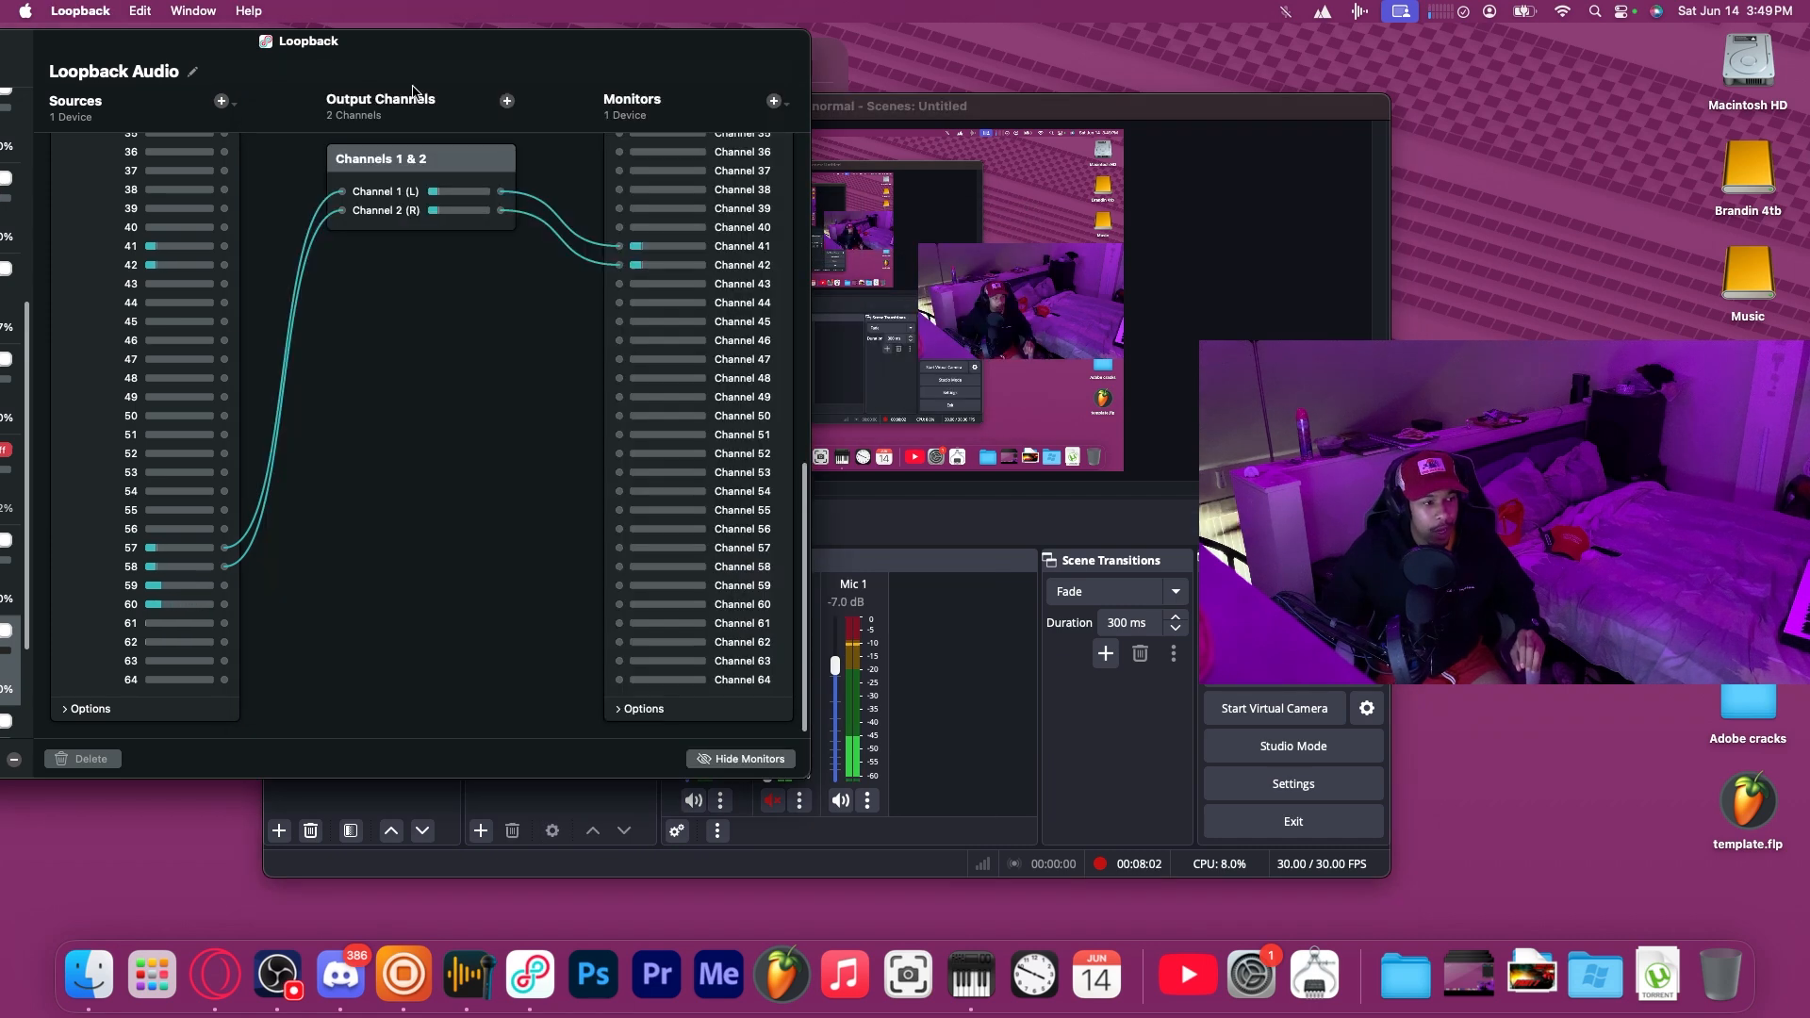
{"action": "left_click_drag", "start_coordinate": [412, 91], "coordinate": [923, 85]}
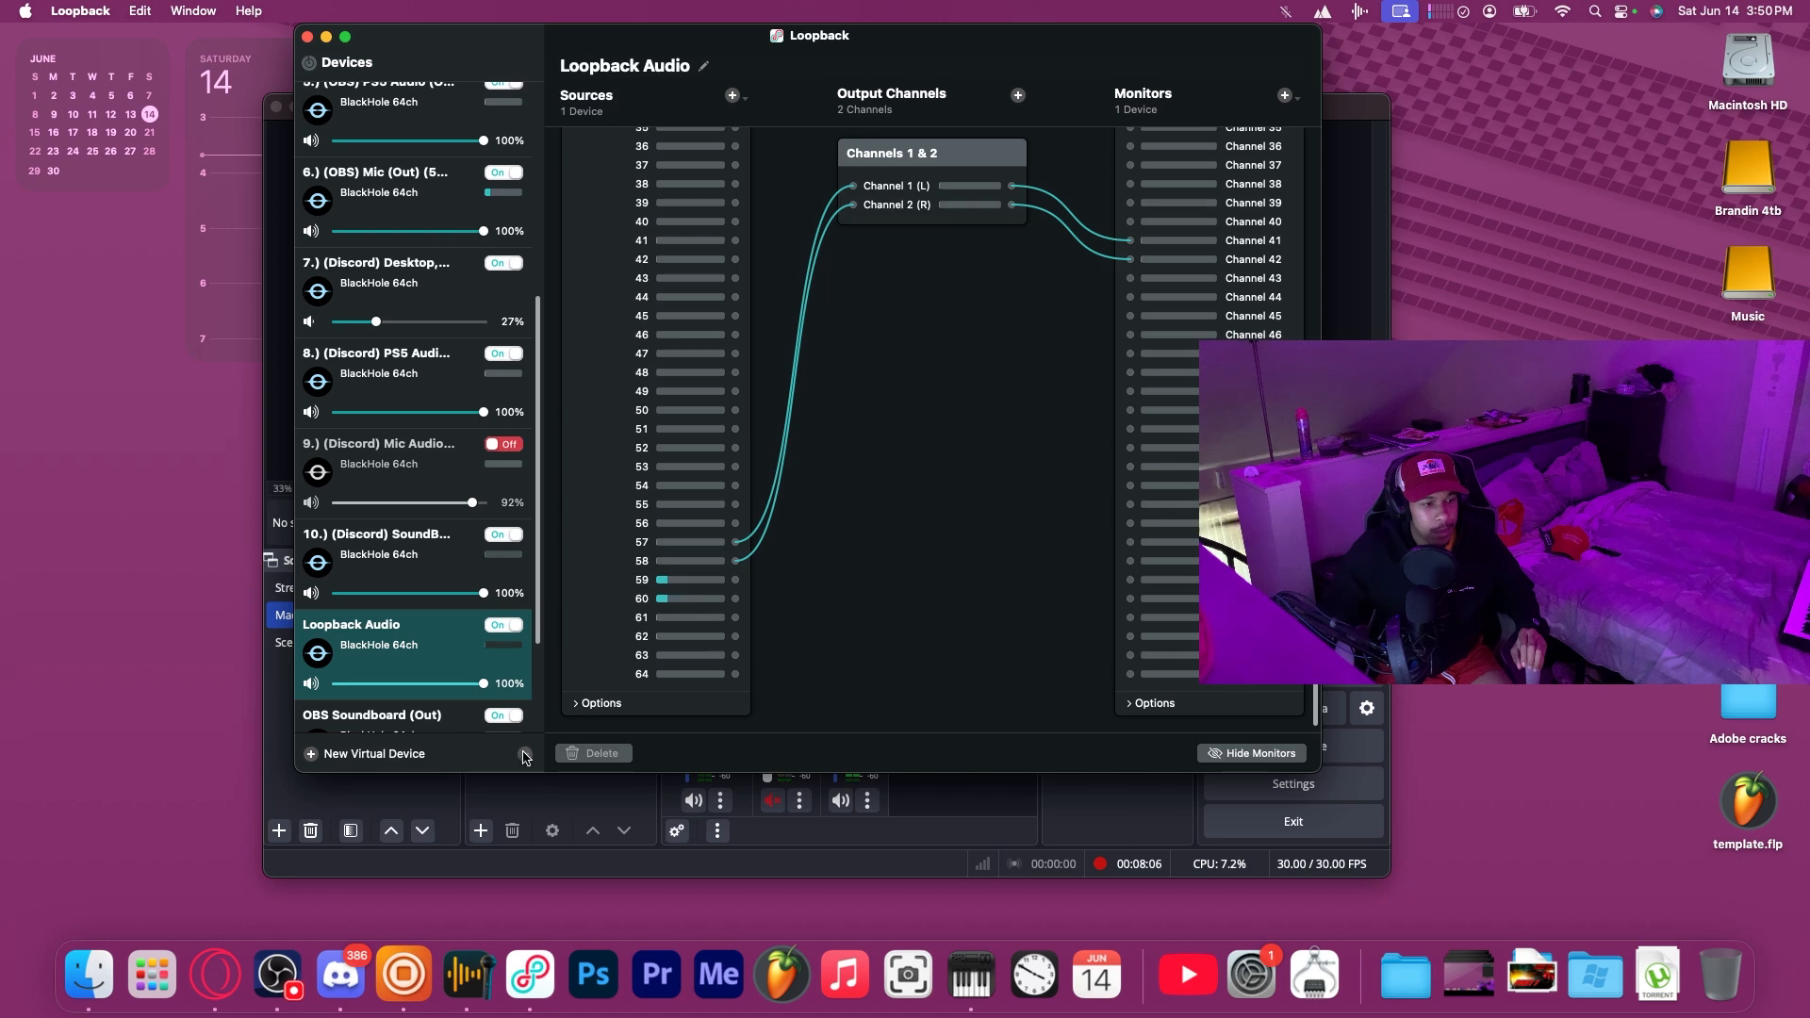
Switch to OBS and add the existing Soundboard audio input capture source to the Mac Screenshare scene.
{"action": "left_click", "coordinate": [906, 798]}
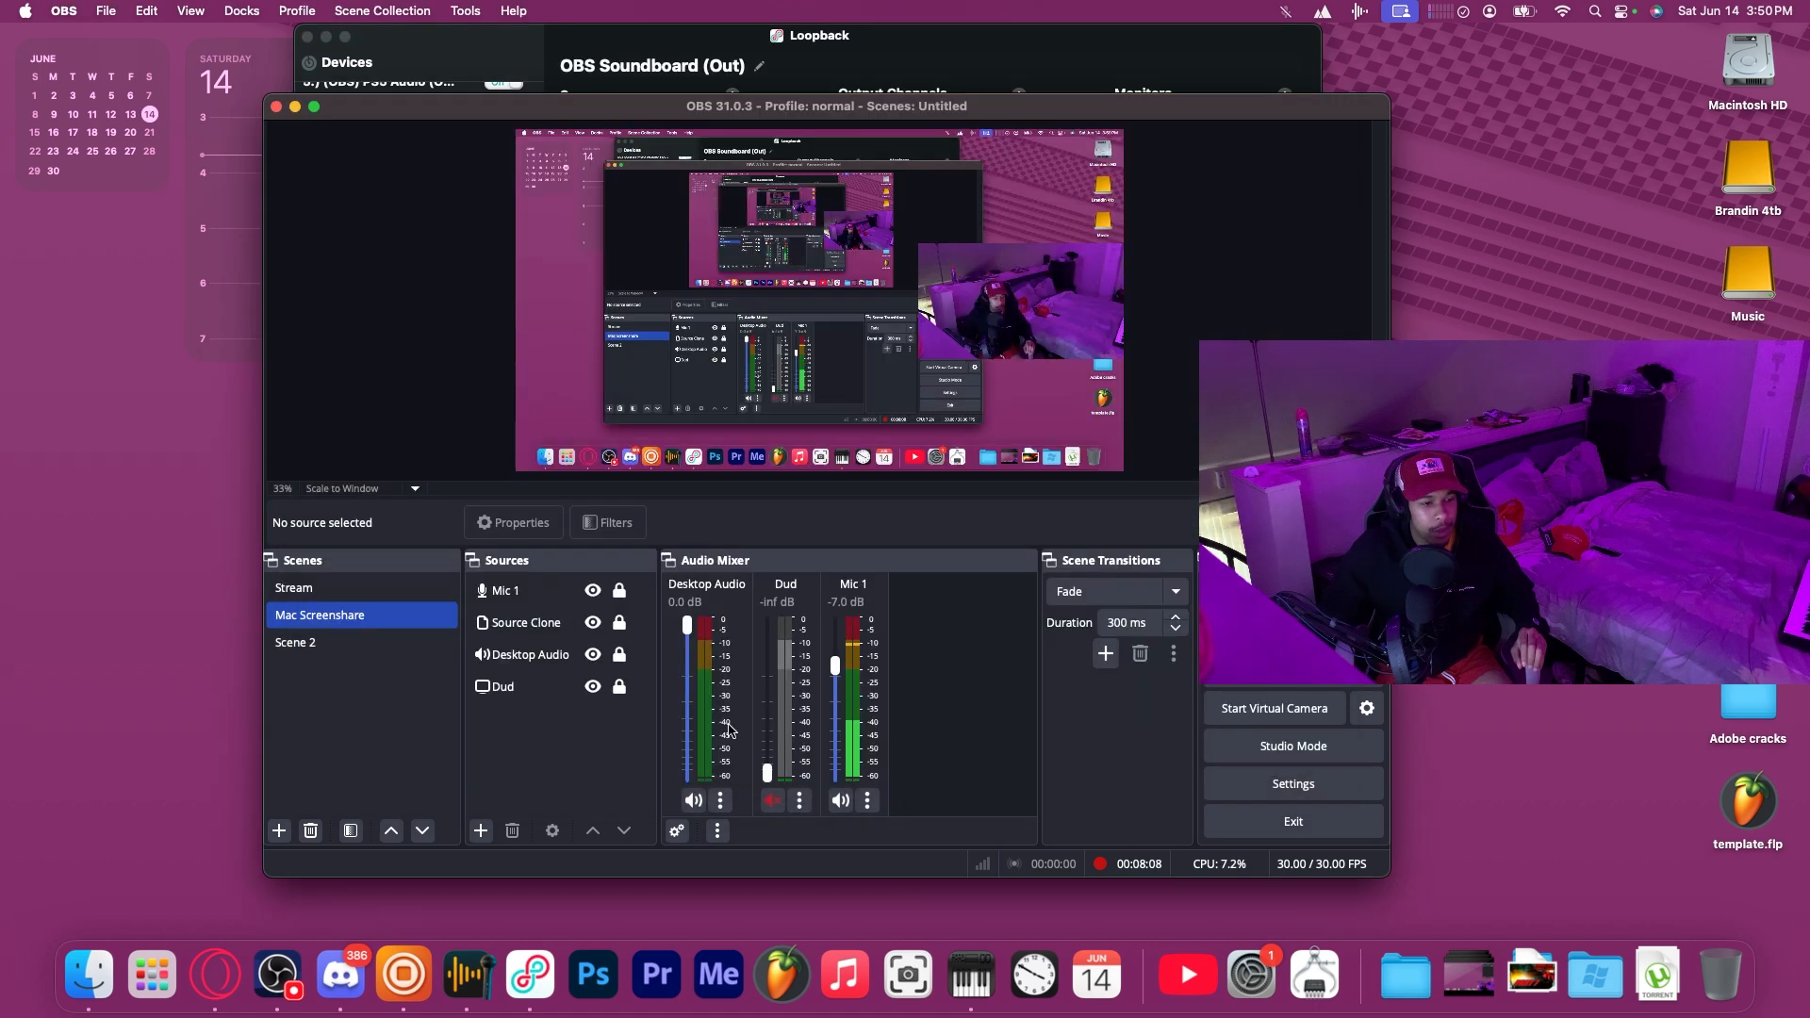
{"action": "left_click", "coordinate": [481, 830]}
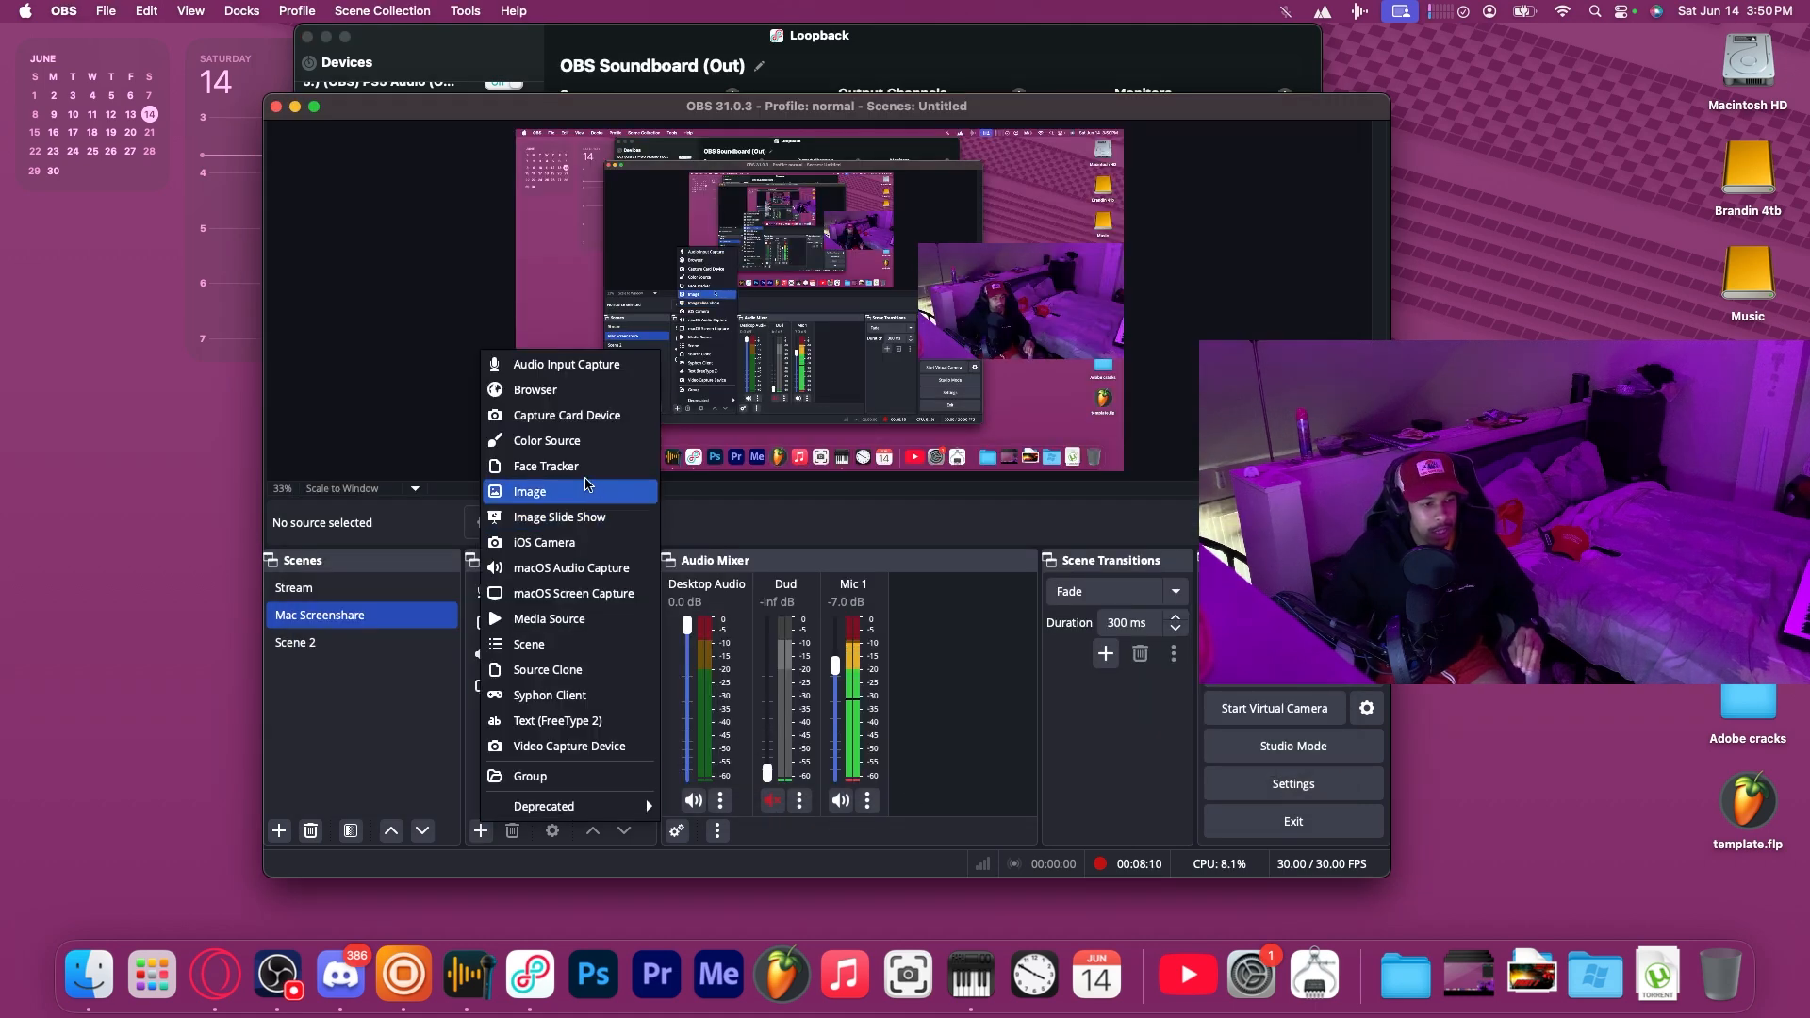
{"action": "left_click", "coordinate": [566, 364]}
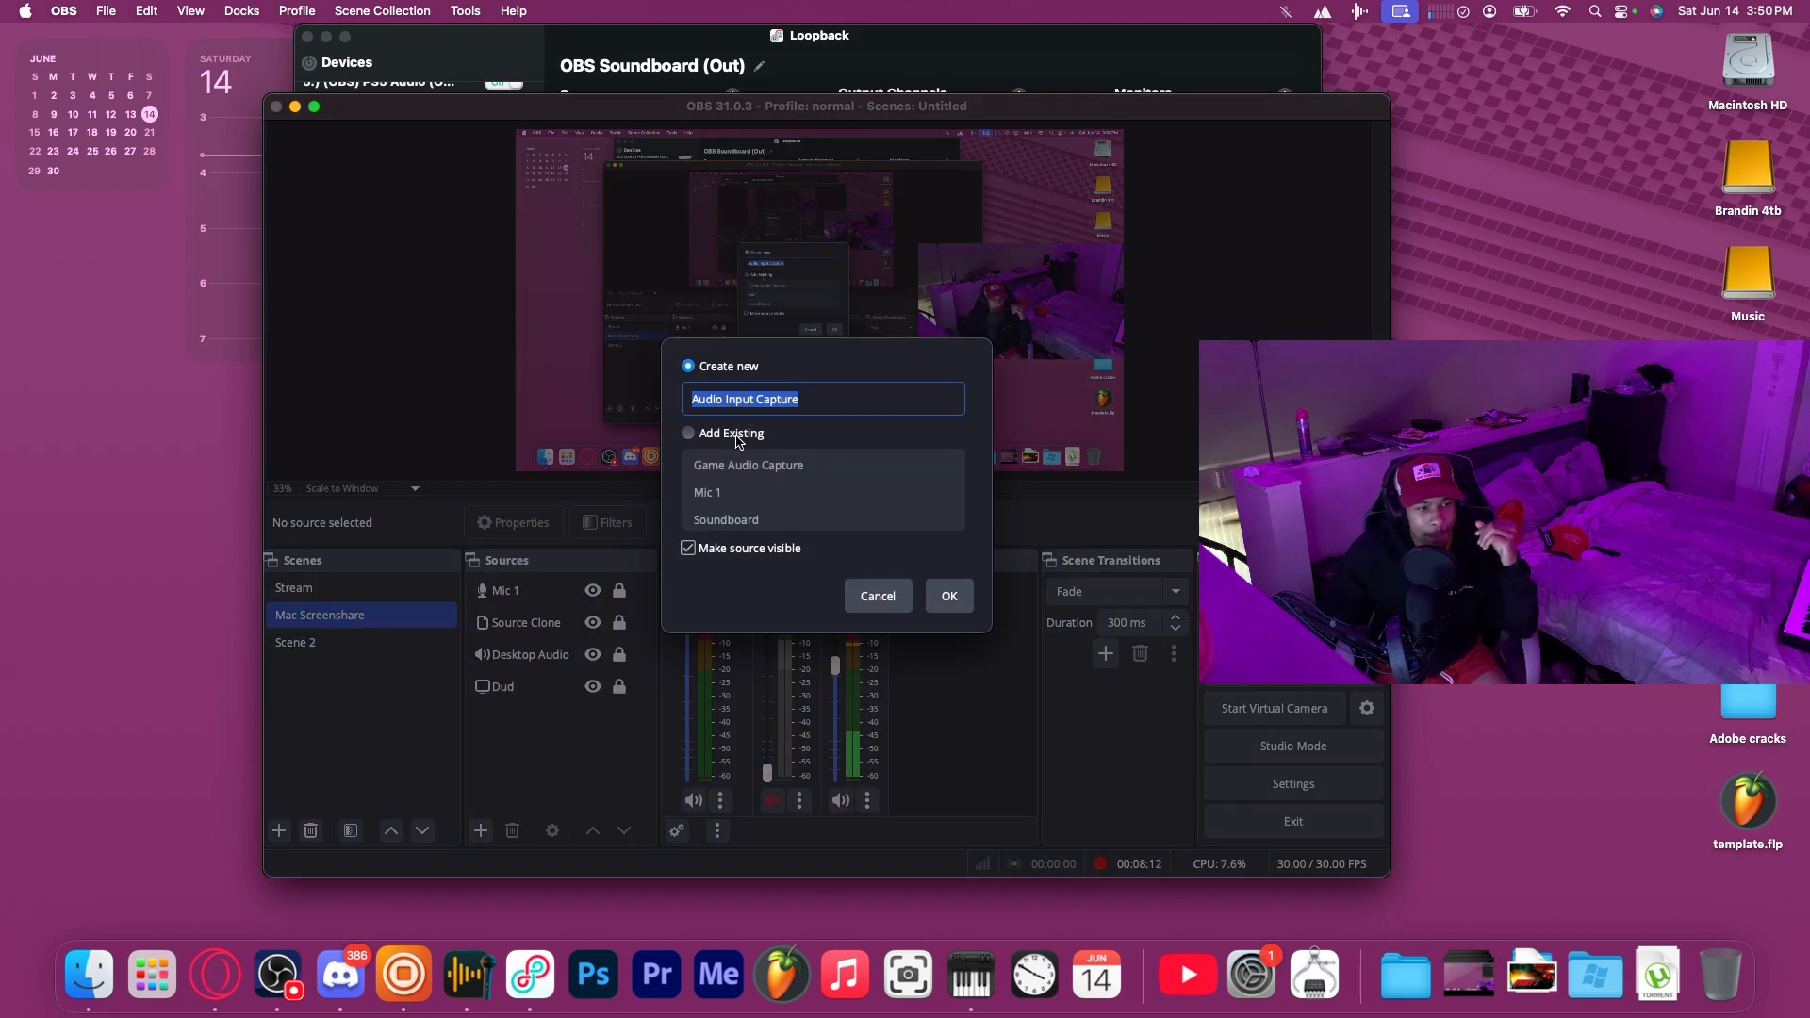
{"action": "left_click", "coordinate": [737, 435]}
{"action": "left_click", "coordinate": [727, 498]}
{"action": "left_click", "coordinate": [754, 518]}
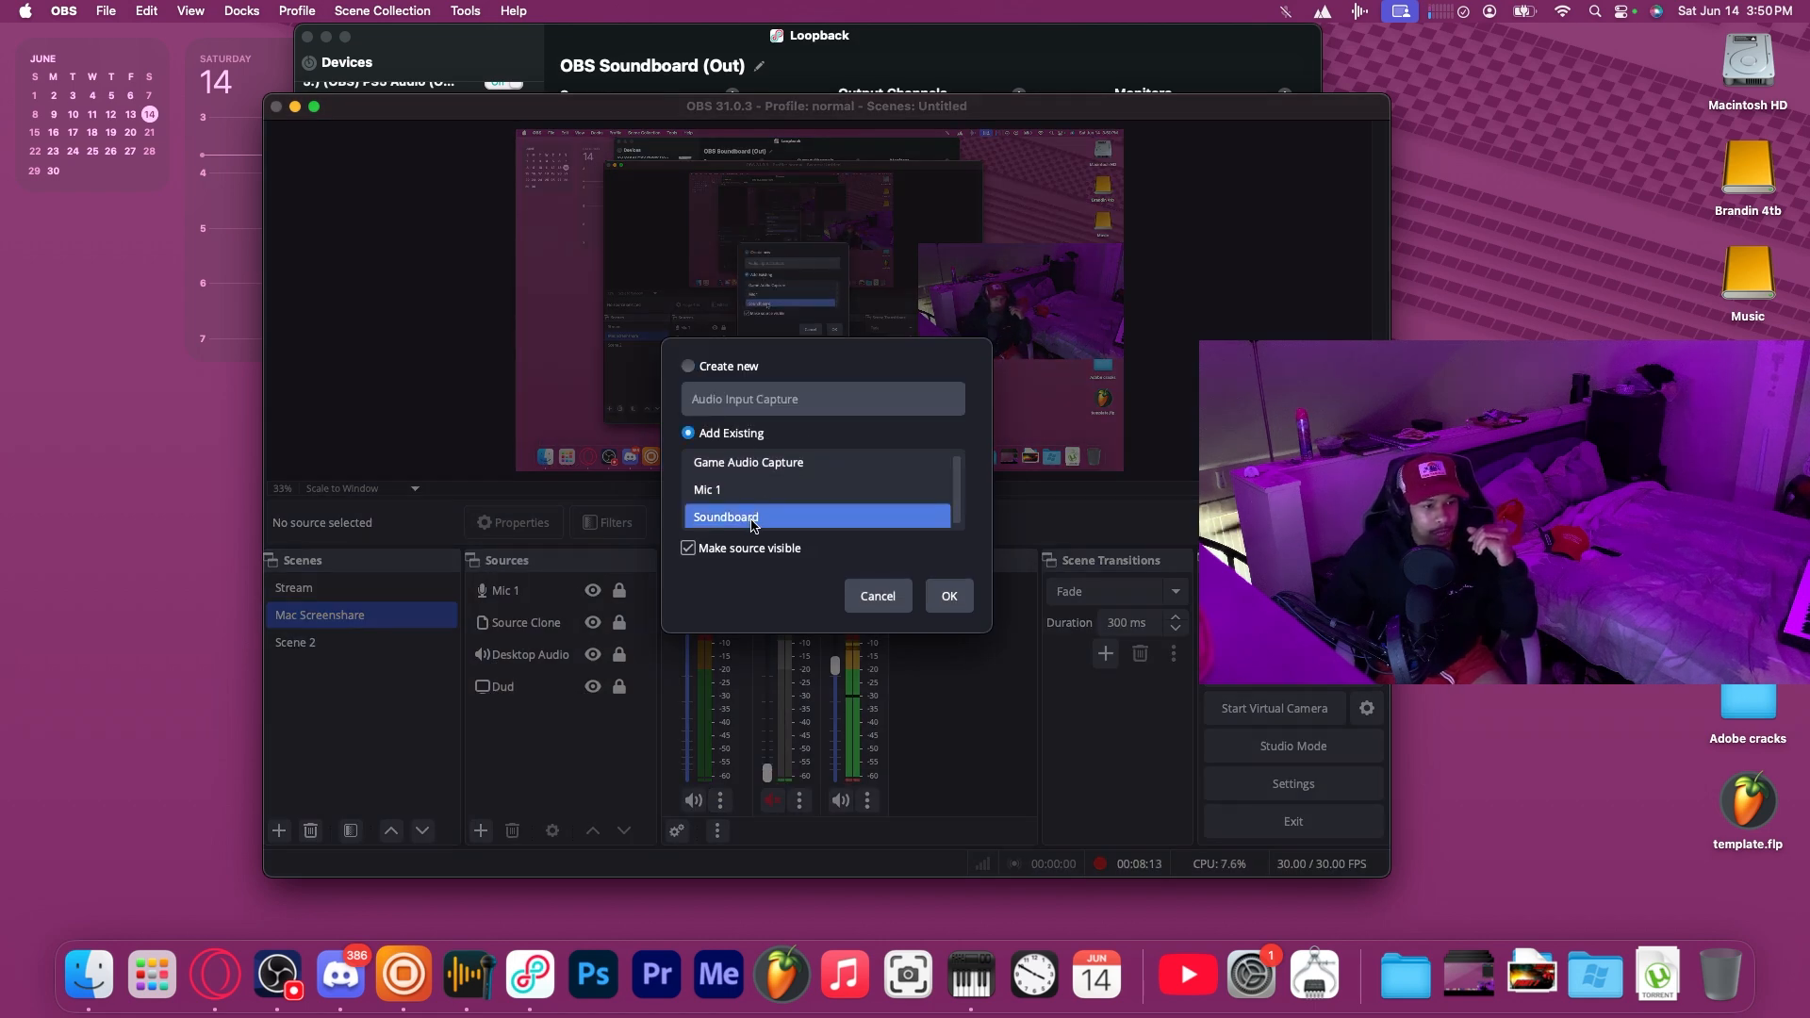
{"action": "left_click", "coordinate": [949, 596]}
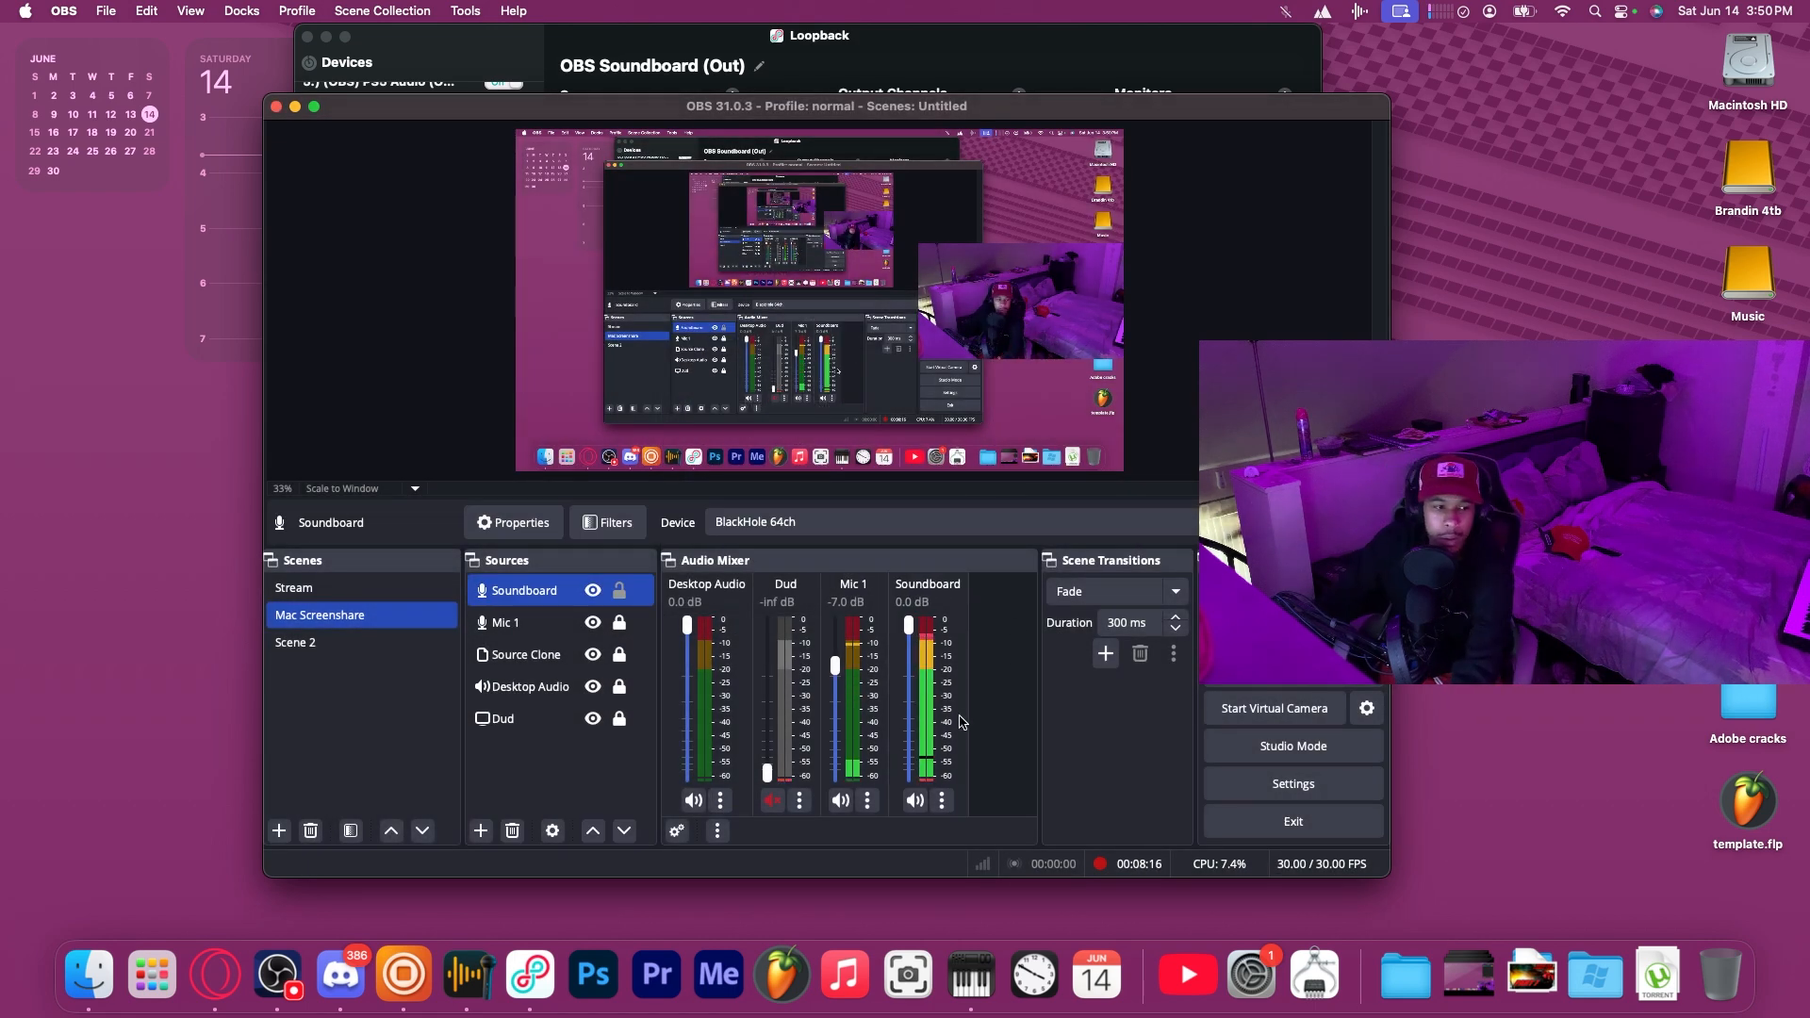
Check the device and channel assignments in the Soundboard source's properties and close them.
{"action": "left_click", "coordinate": [942, 800]}
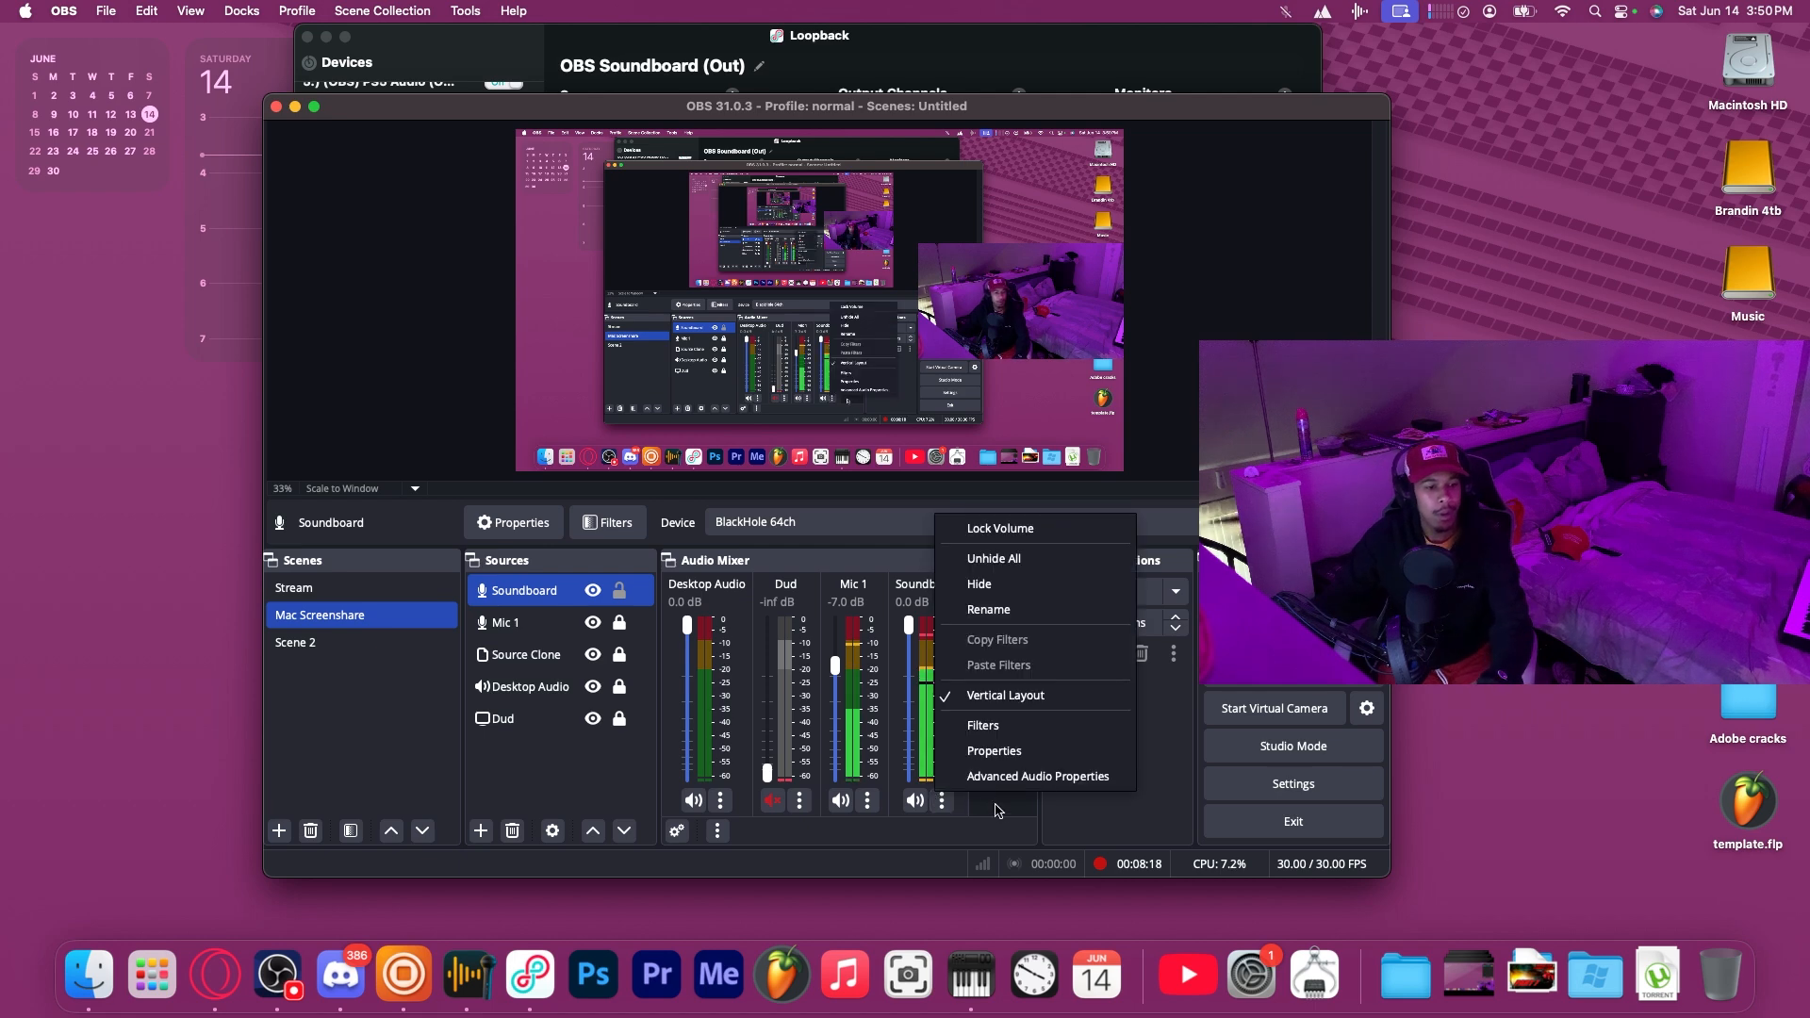
{"action": "left_click", "coordinate": [1029, 757]}
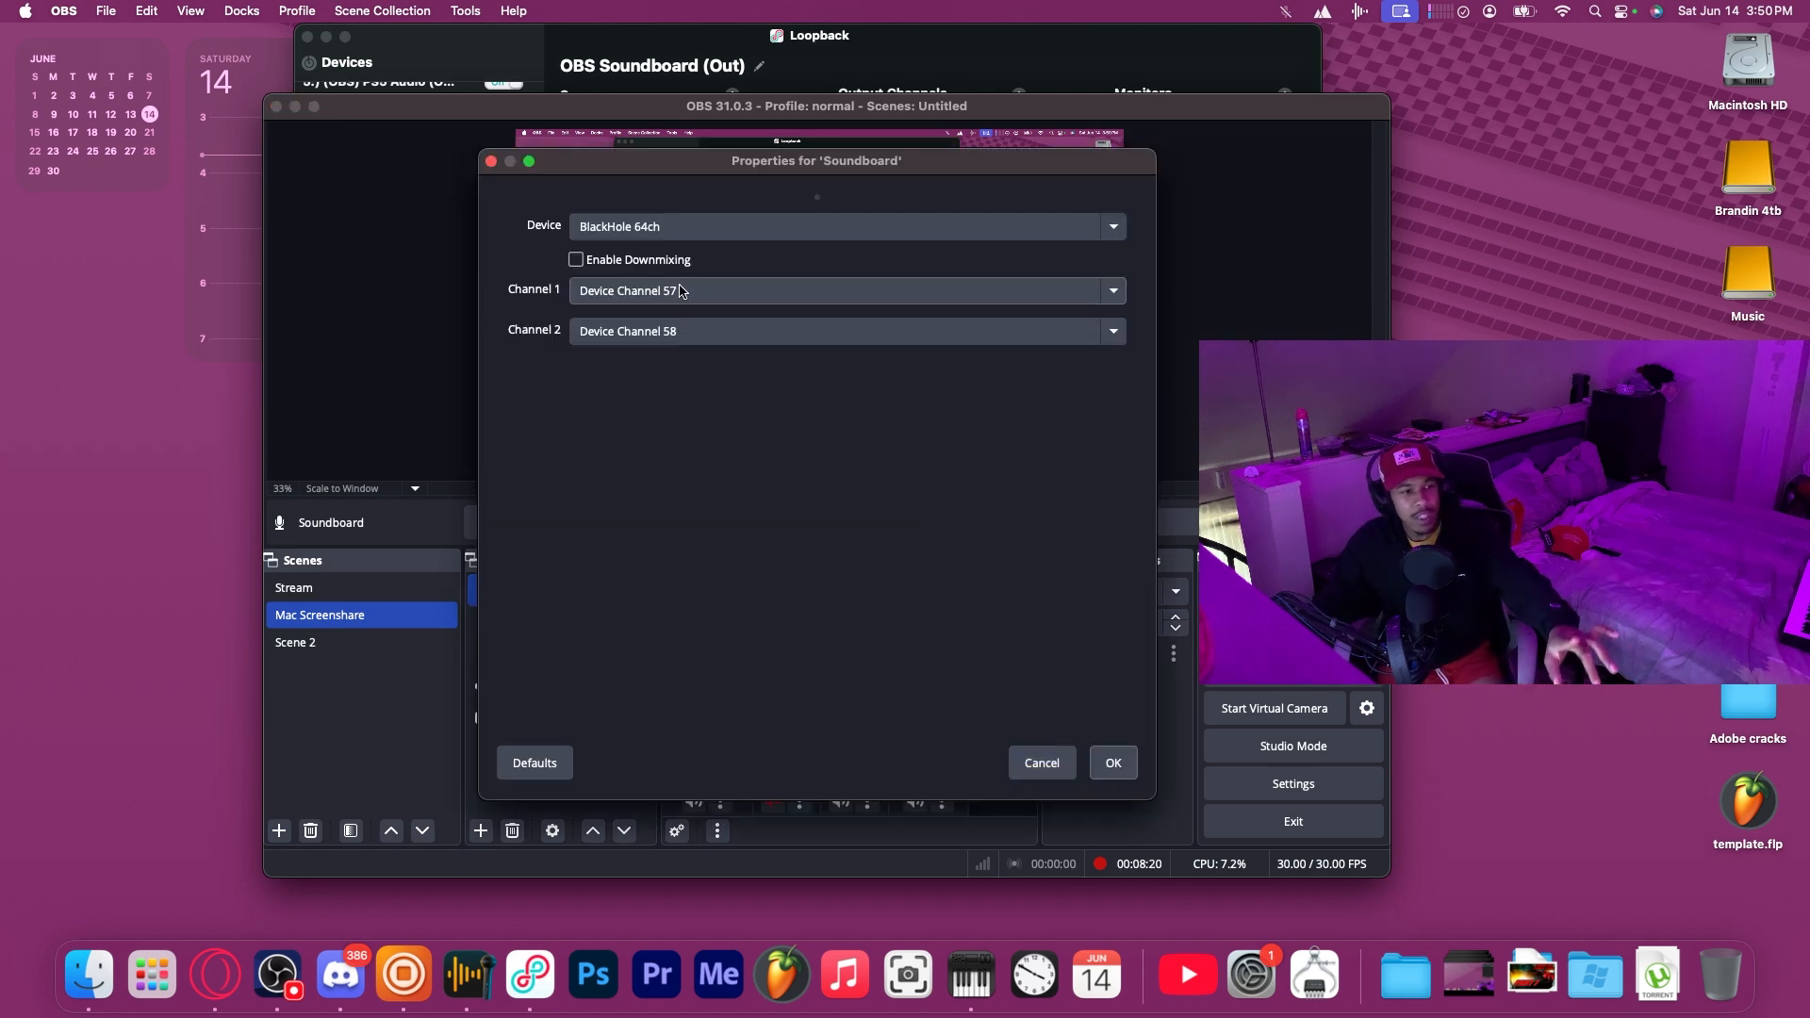
{"action": "left_click", "coordinate": [1114, 763]}
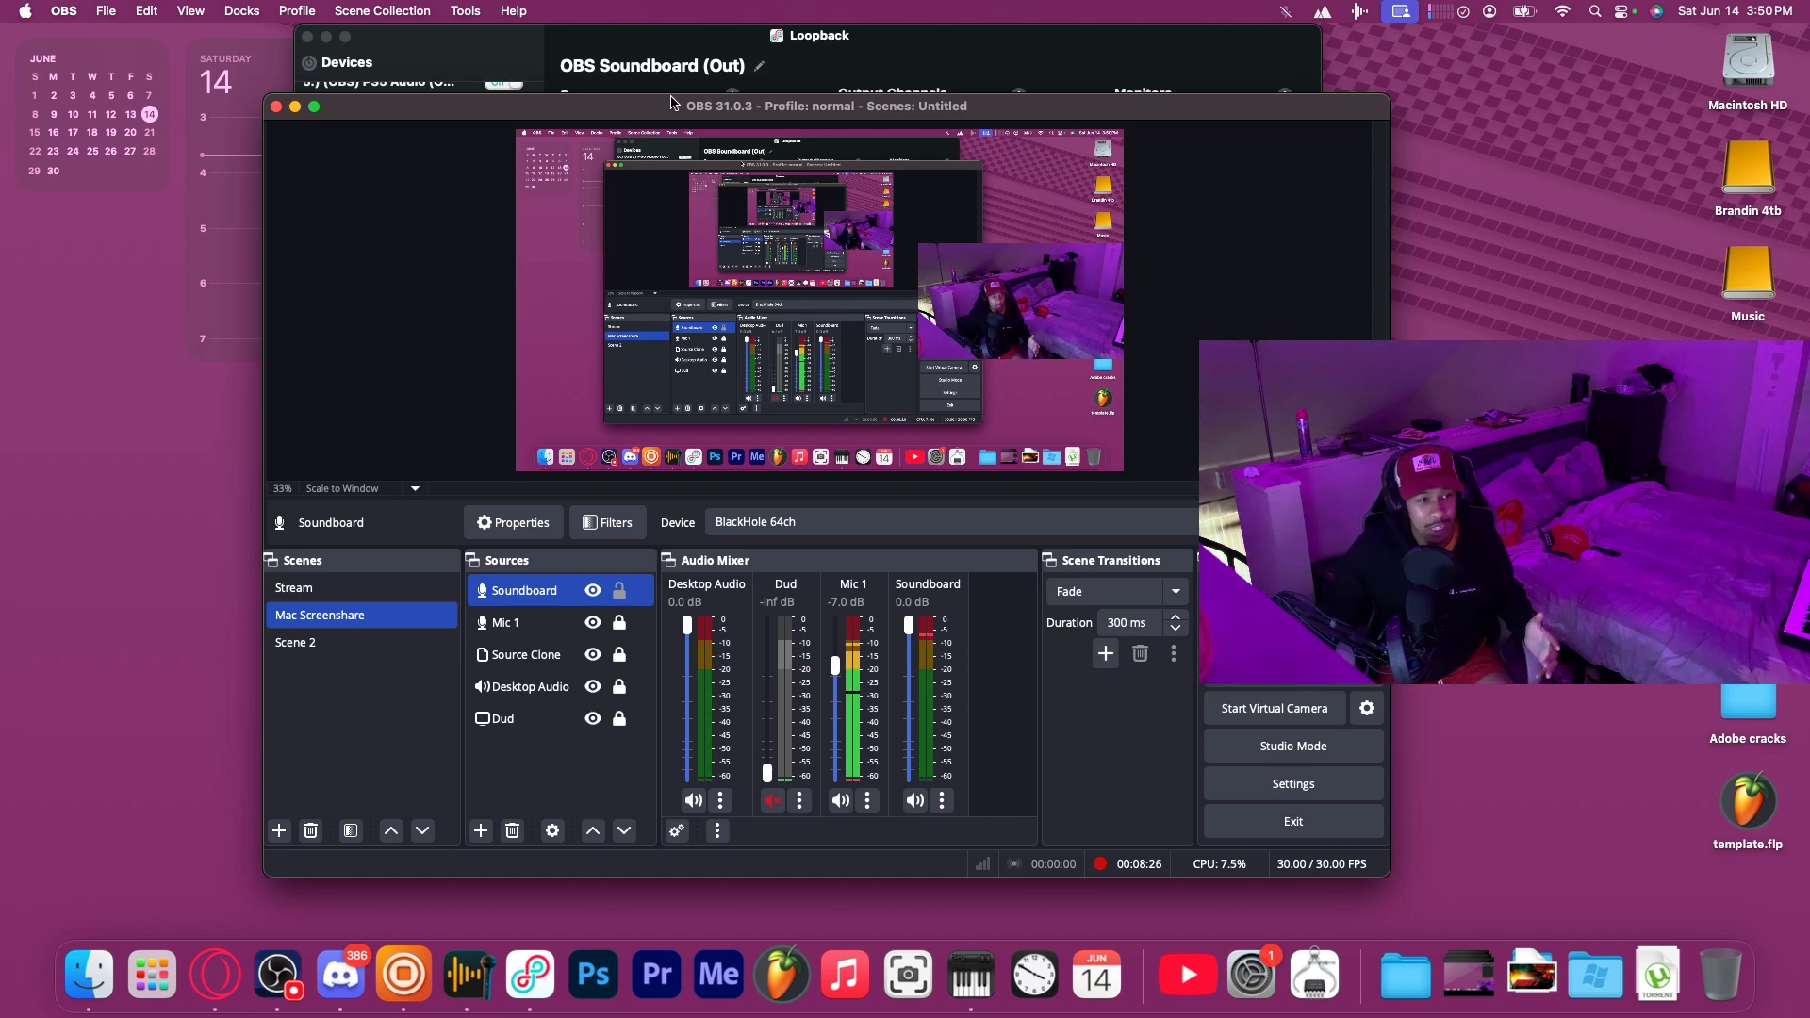
Switch to Loopback, look through the OBS and Discord virtual devices, and minimize its window.
{"action": "left_click", "coordinate": [665, 45]}
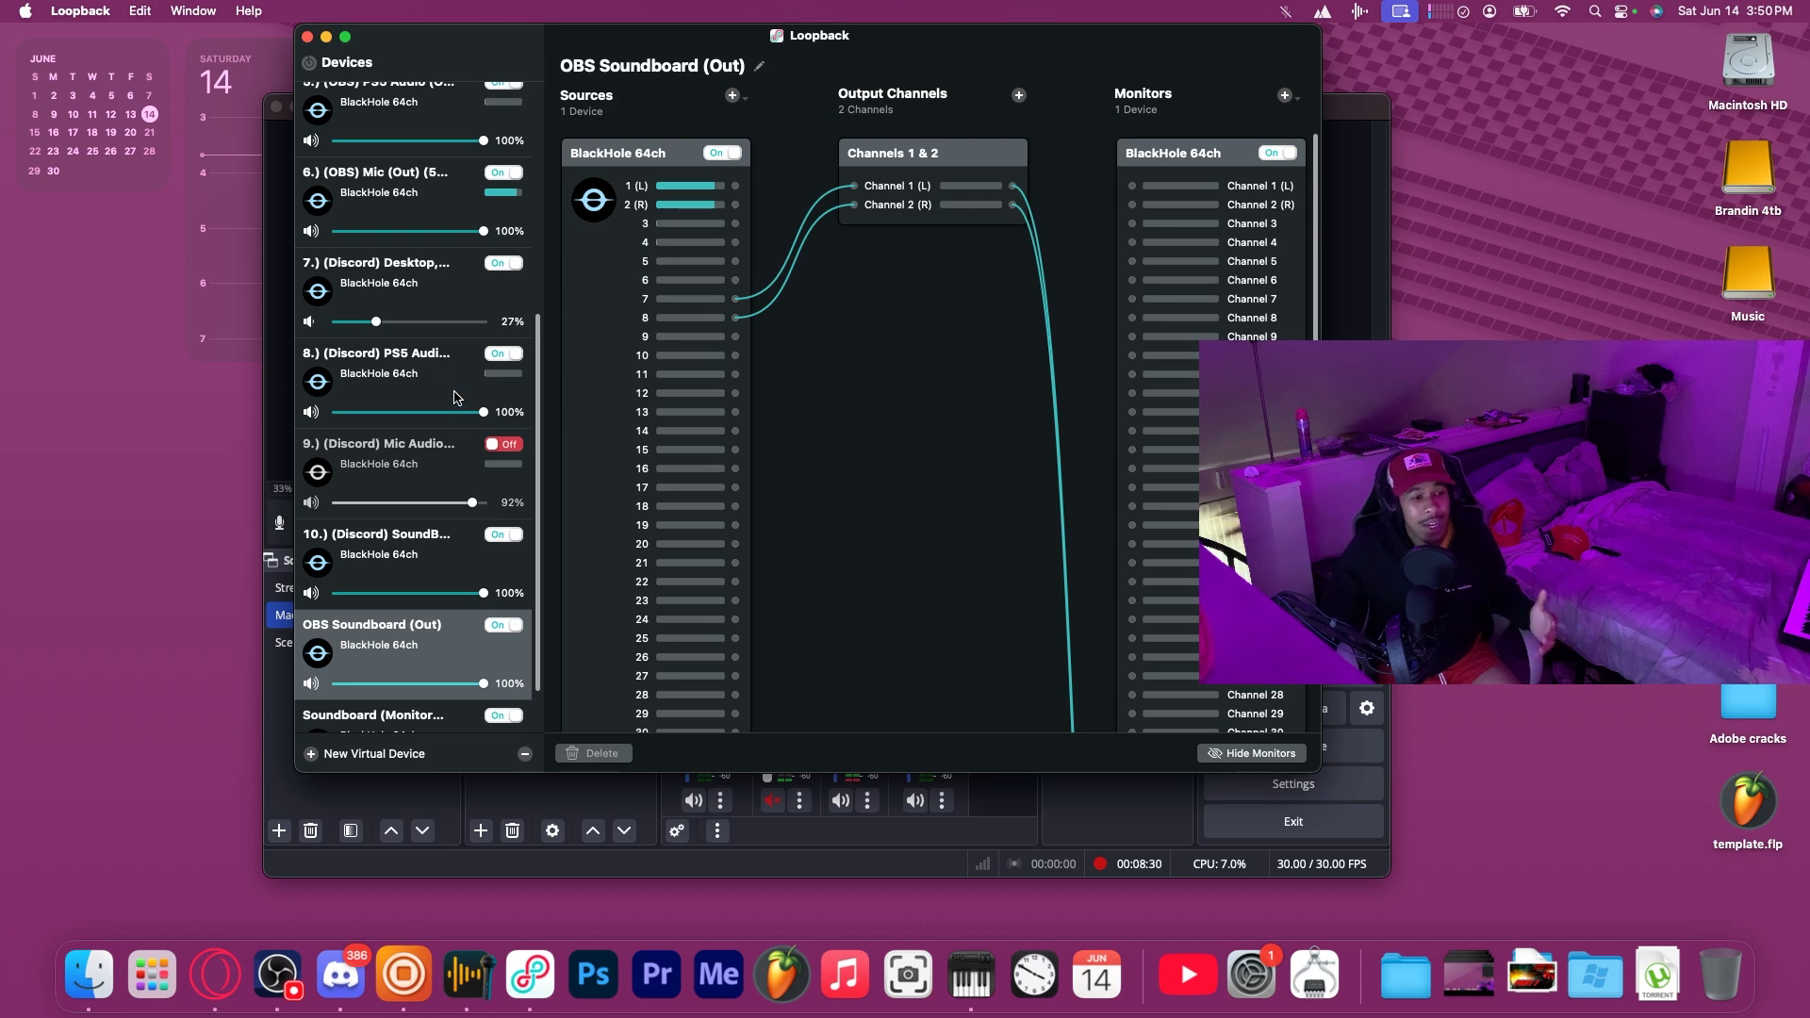
{"action": "scroll", "coordinate": [394, 282], "scroll_direction": "down", "scroll_amount": 1}
{"action": "scroll", "coordinate": [439, 359], "scroll_direction": "up", "scroll_amount": 5}
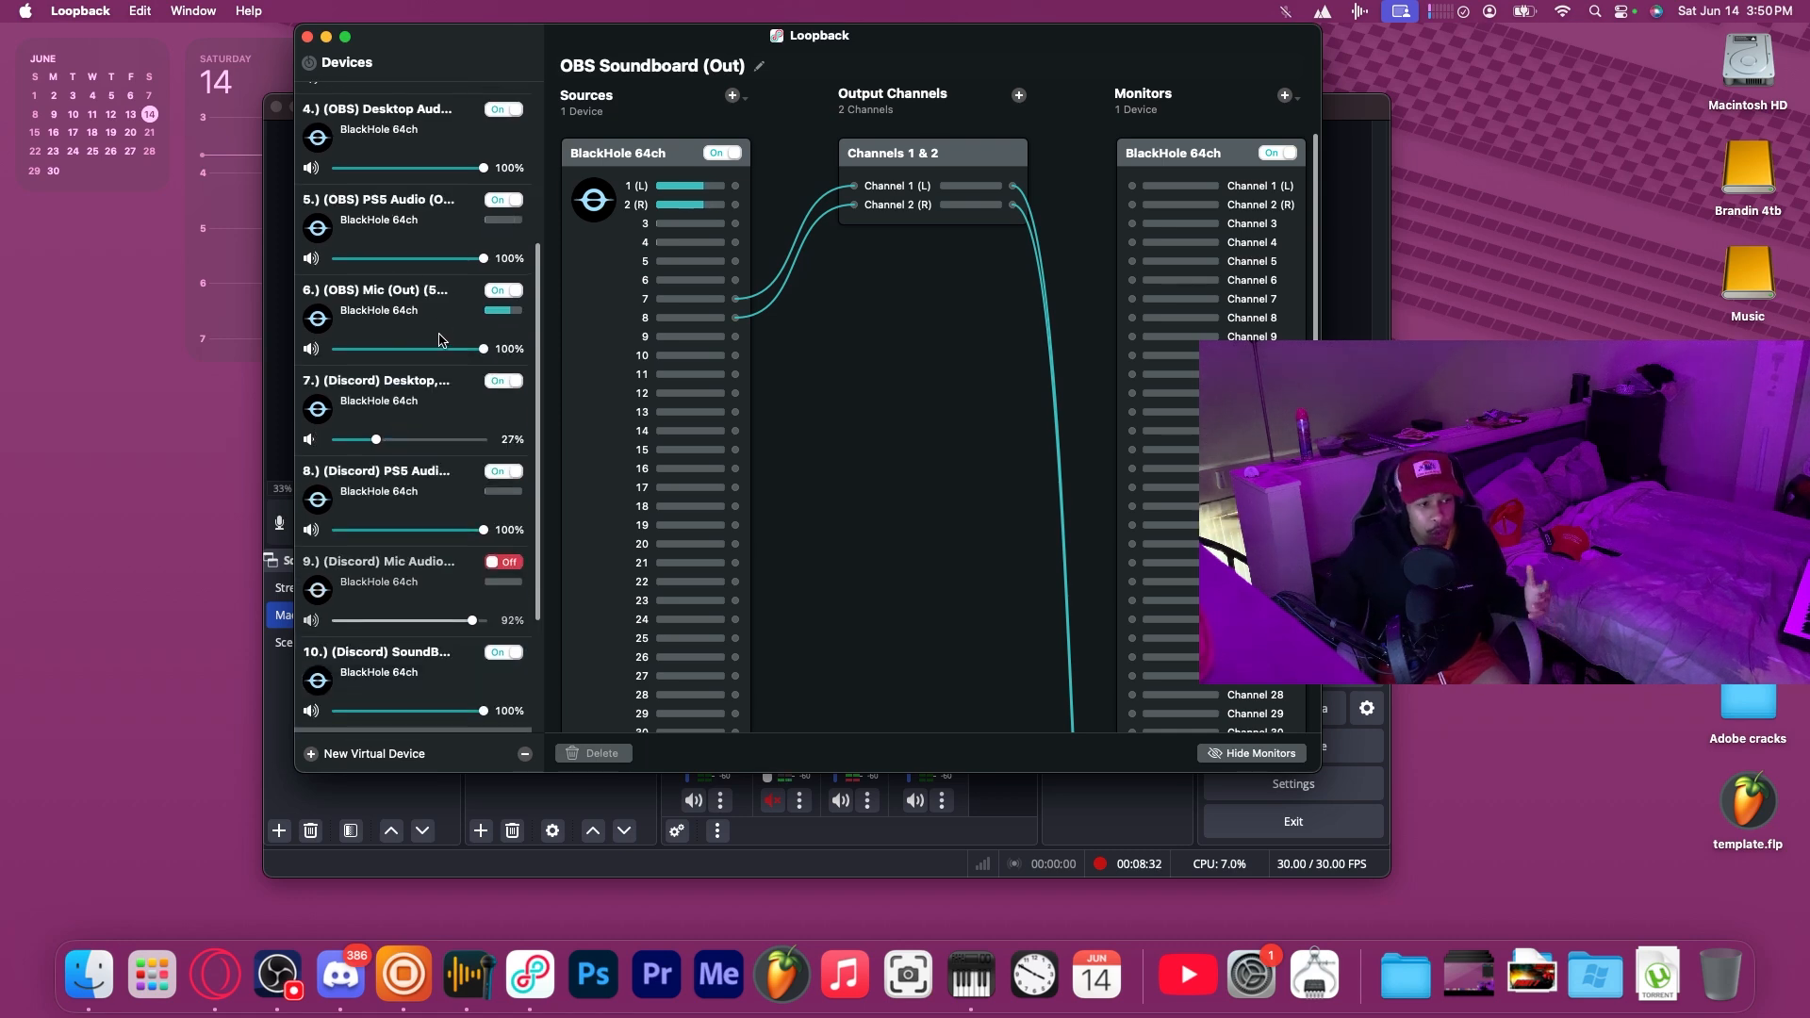
{"action": "left_click", "coordinate": [321, 37]}
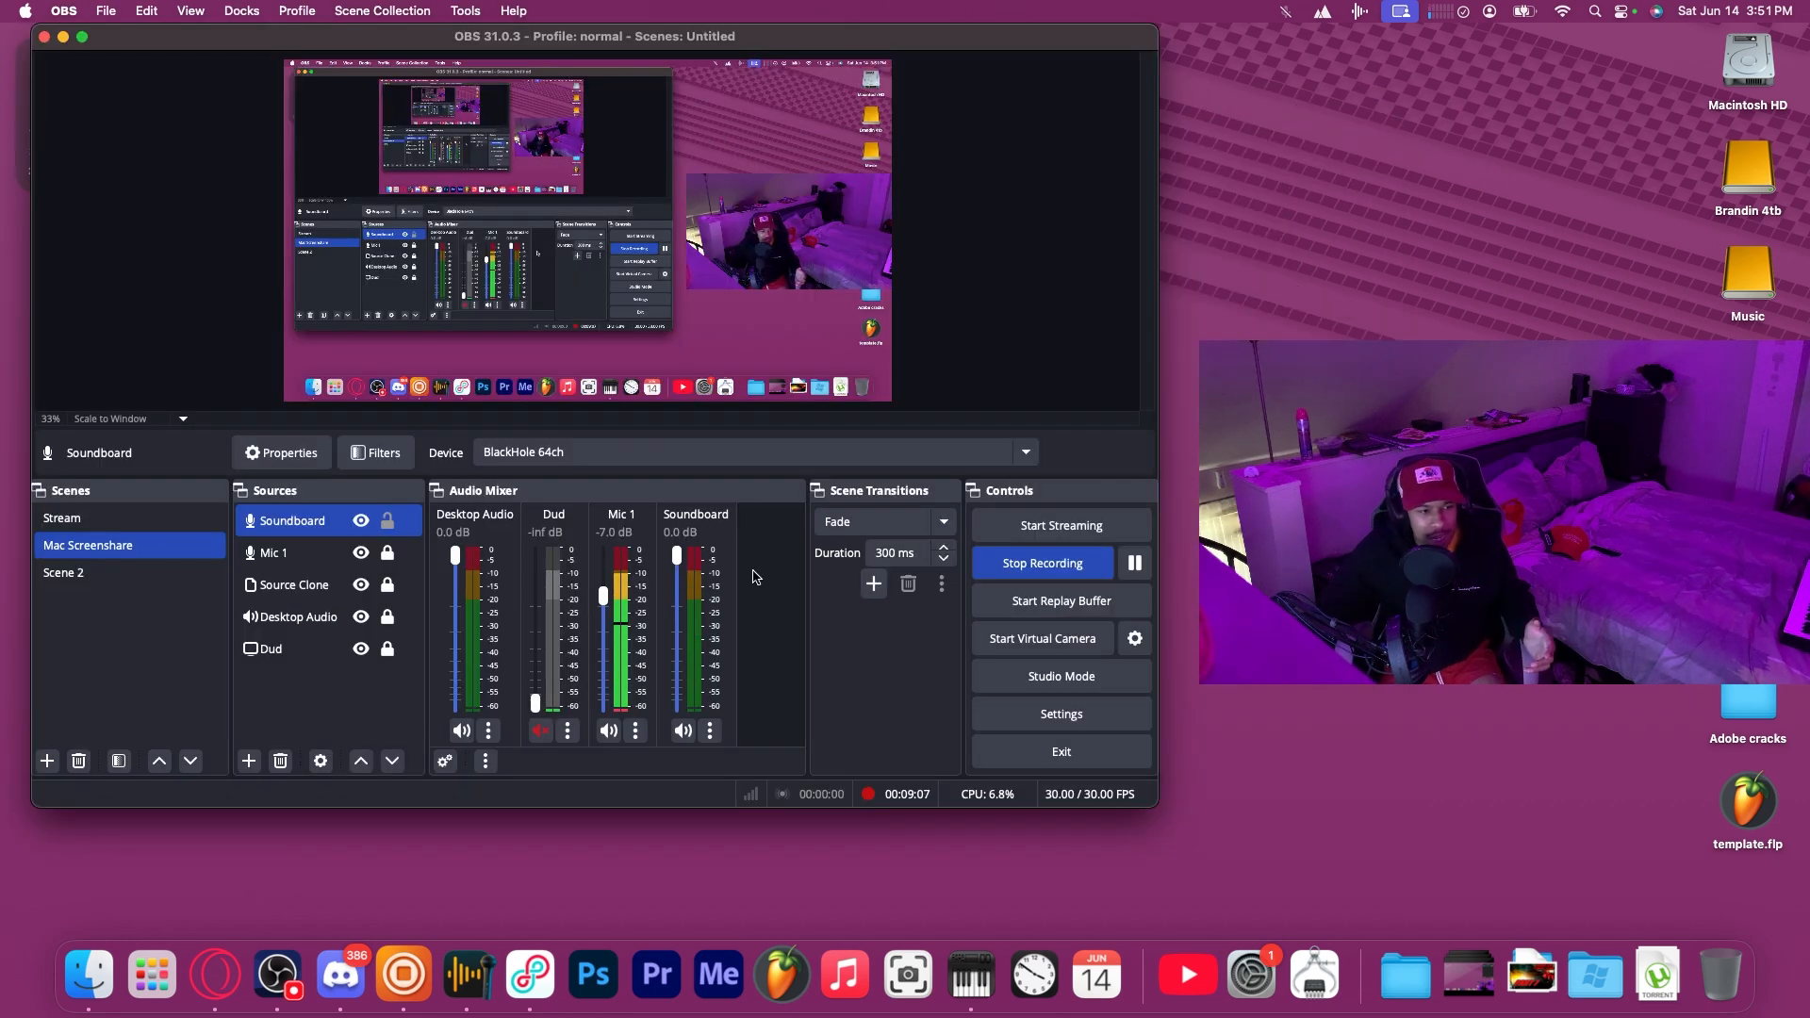
Try the Soundboard source at lower mixer volumes, briefly visit the Stream scene, and restore its volume to 0.0 dB.
{"action": "left_click_drag", "start_coordinate": [677, 556], "coordinate": [675, 647]}
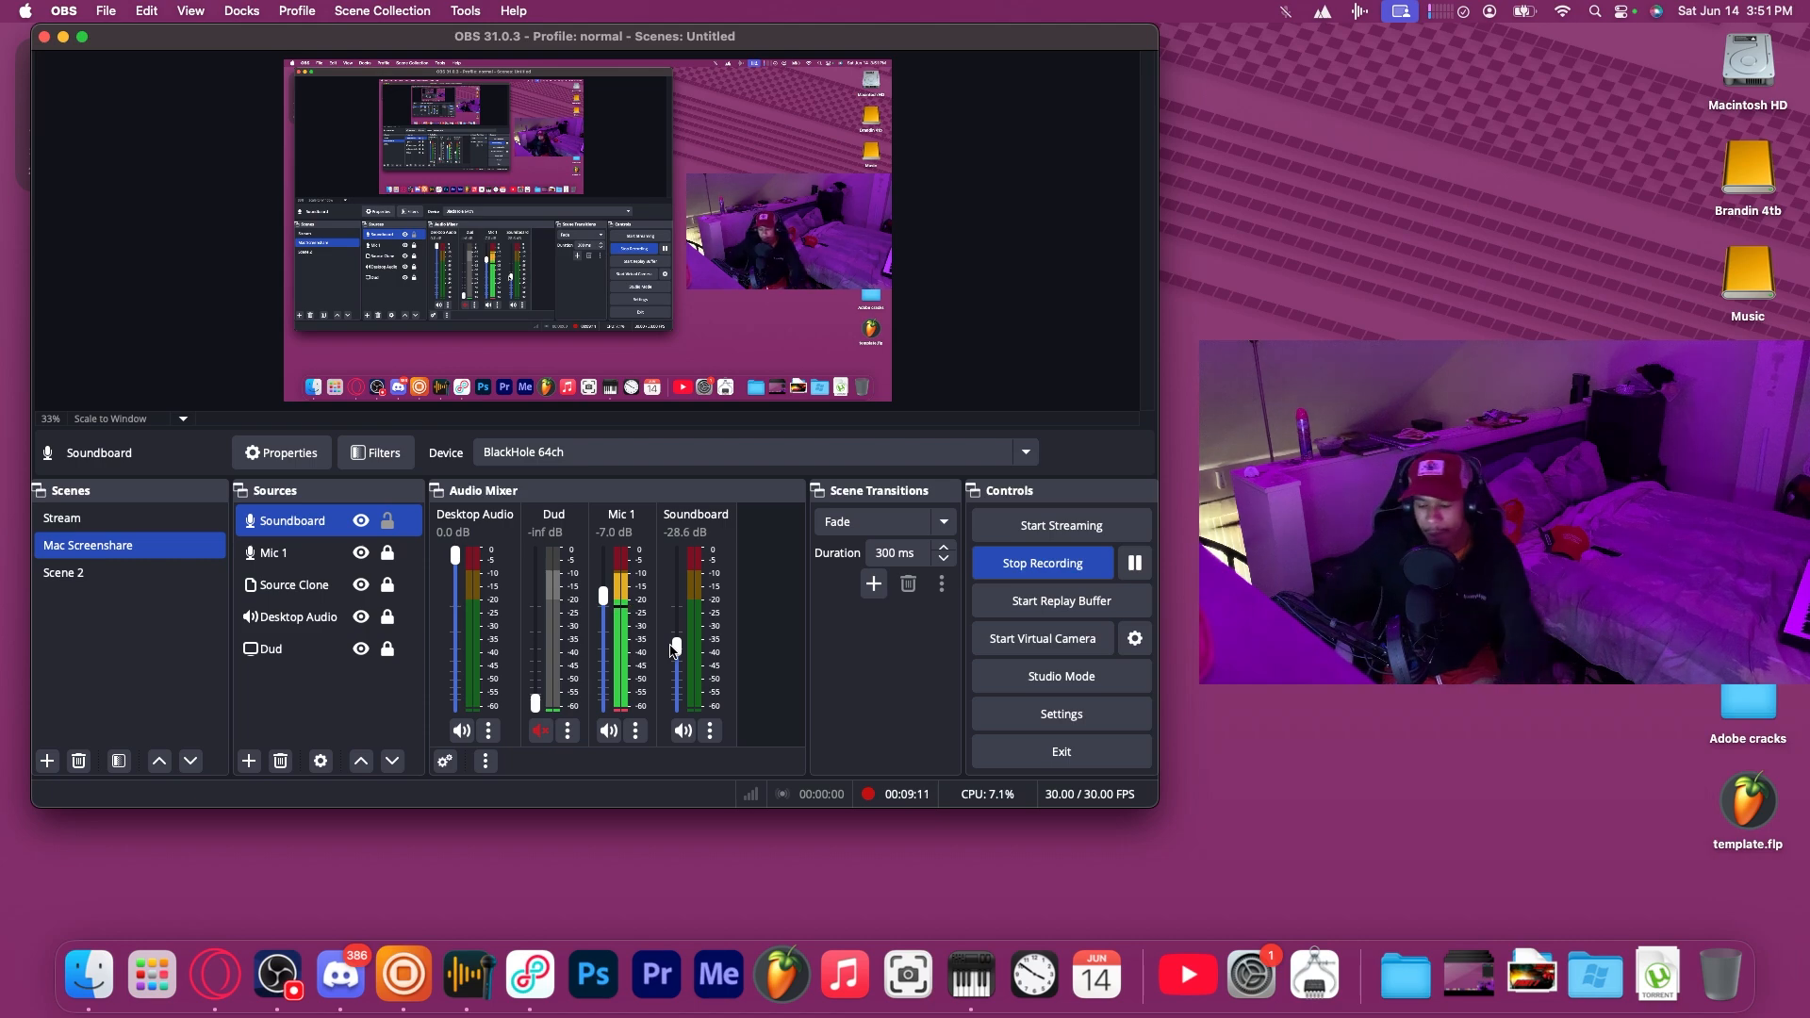
{"action": "left_click_drag", "start_coordinate": [675, 648], "coordinate": [701, 595]}
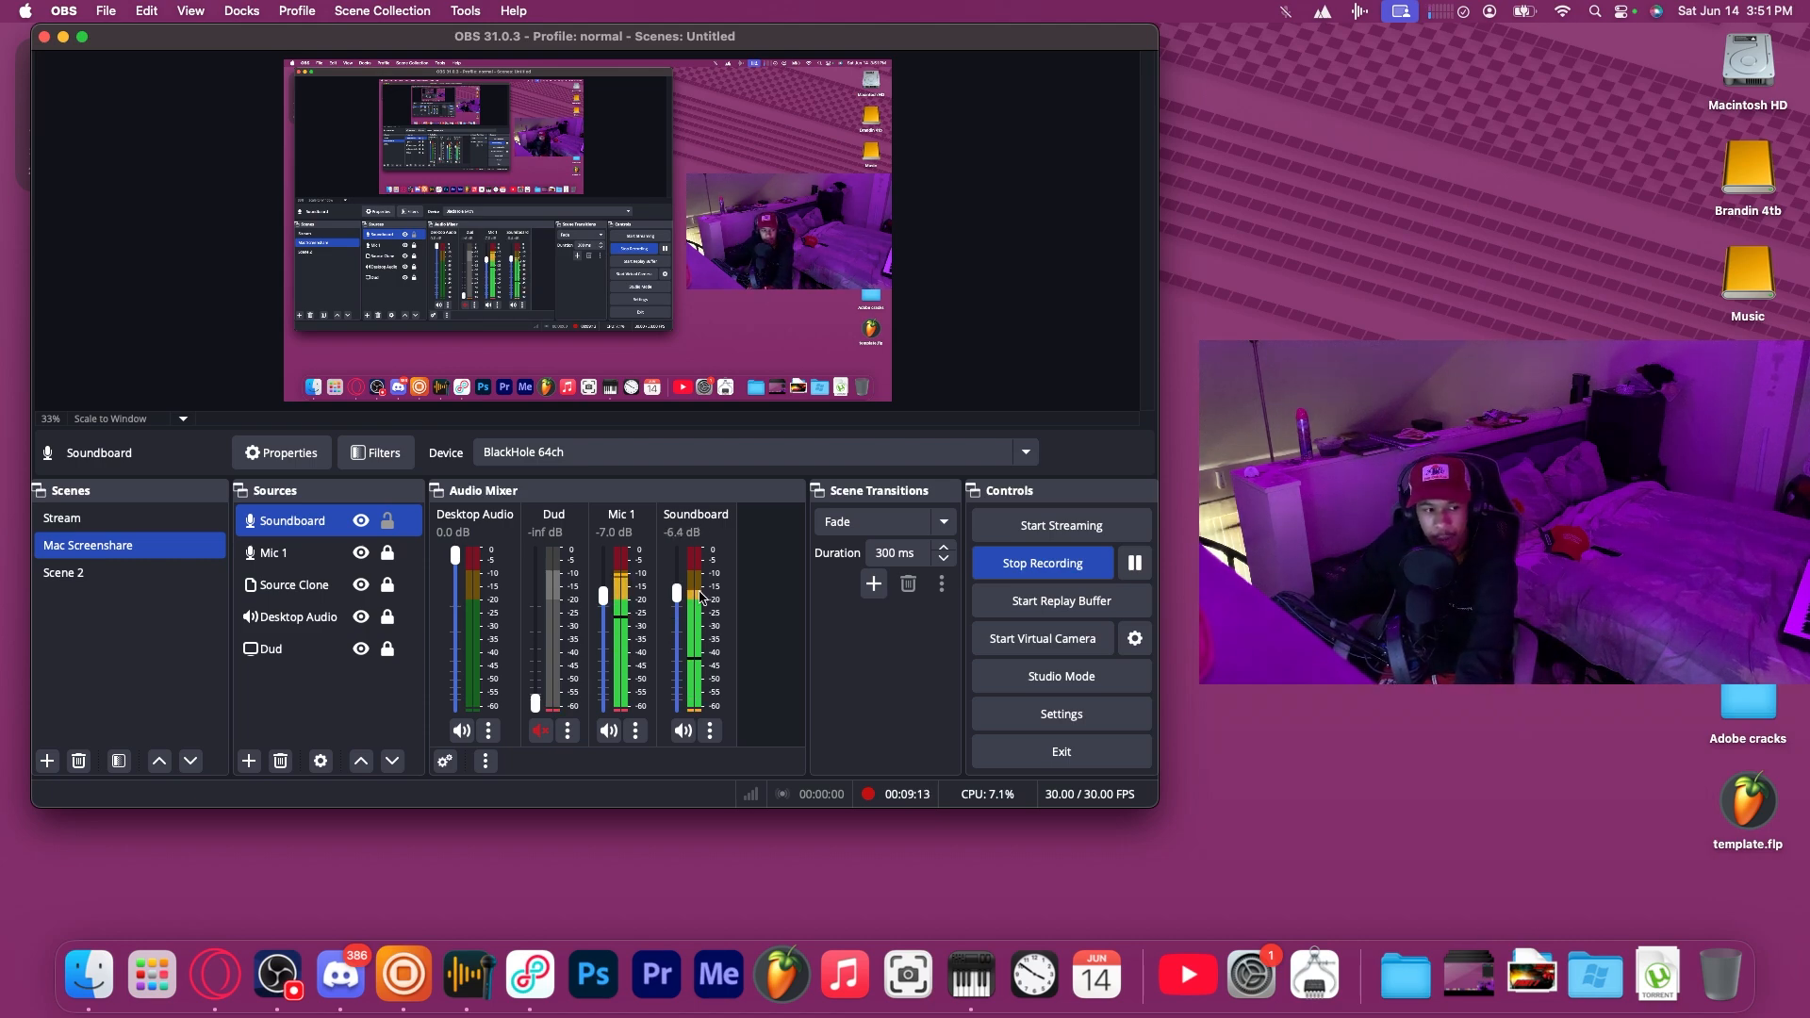
{"action": "left_click", "coordinate": [56, 518]}
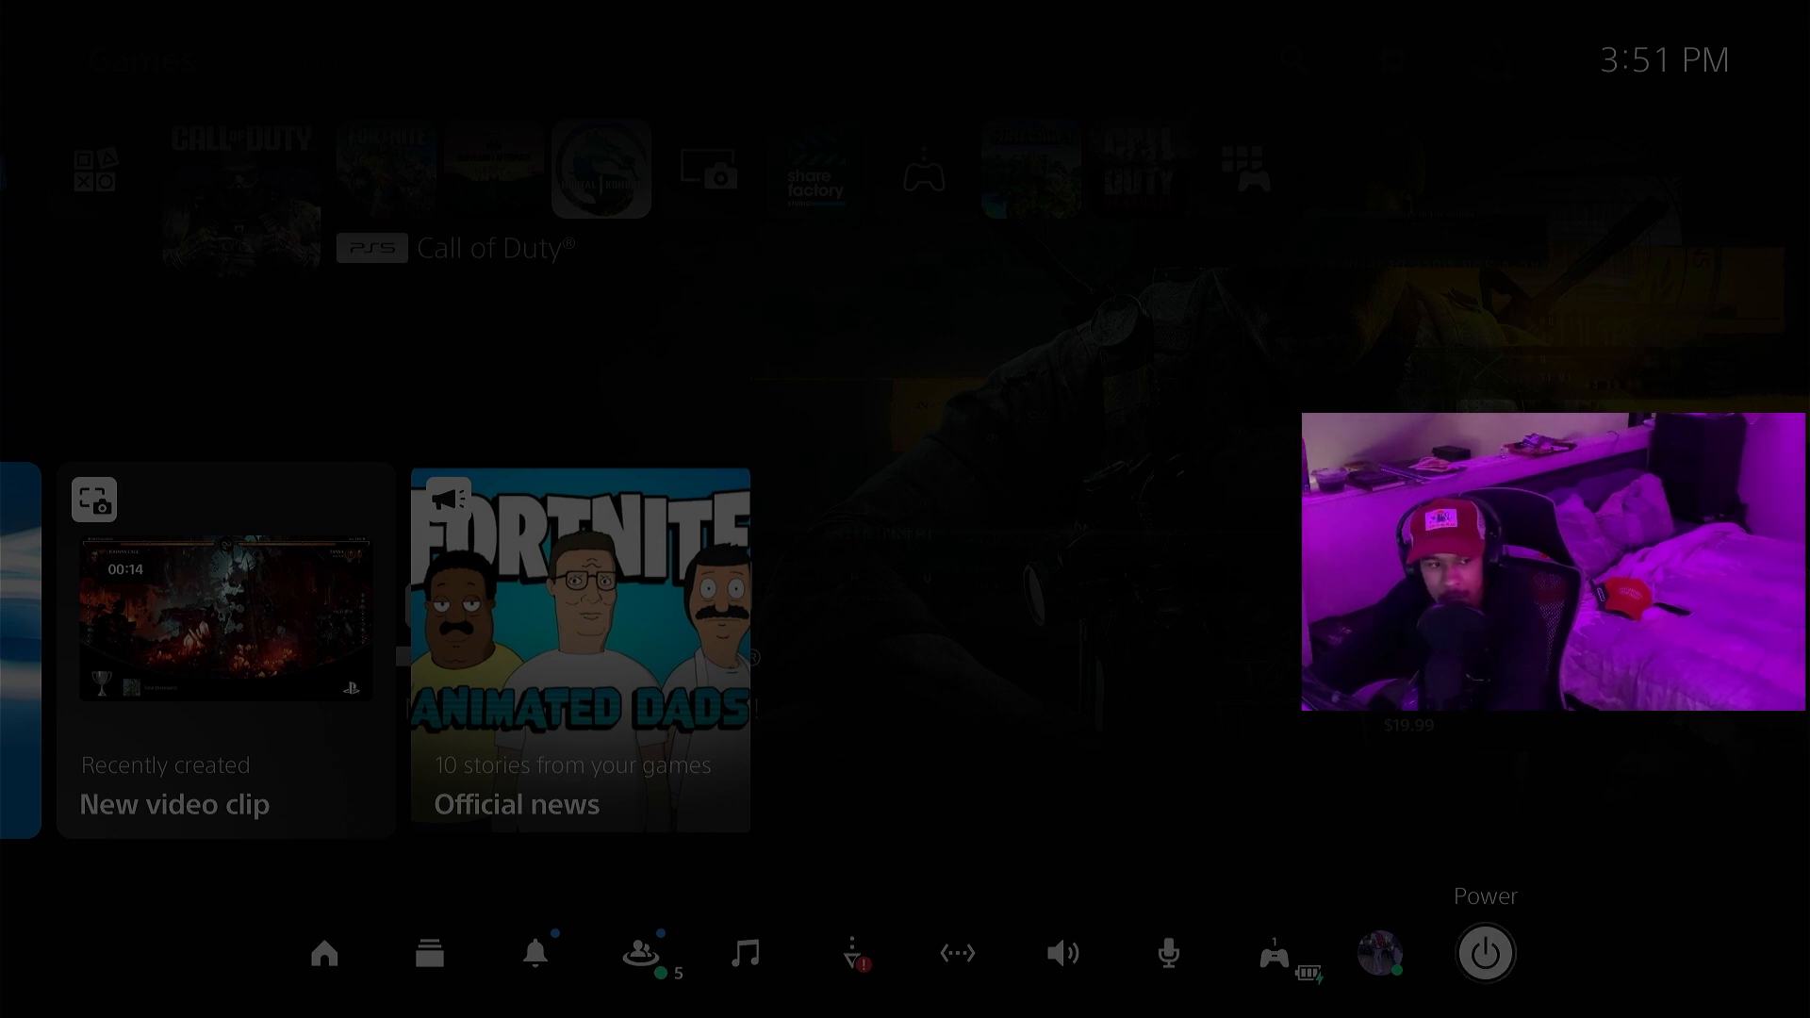
{"action": "left_click", "coordinate": [108, 545]}
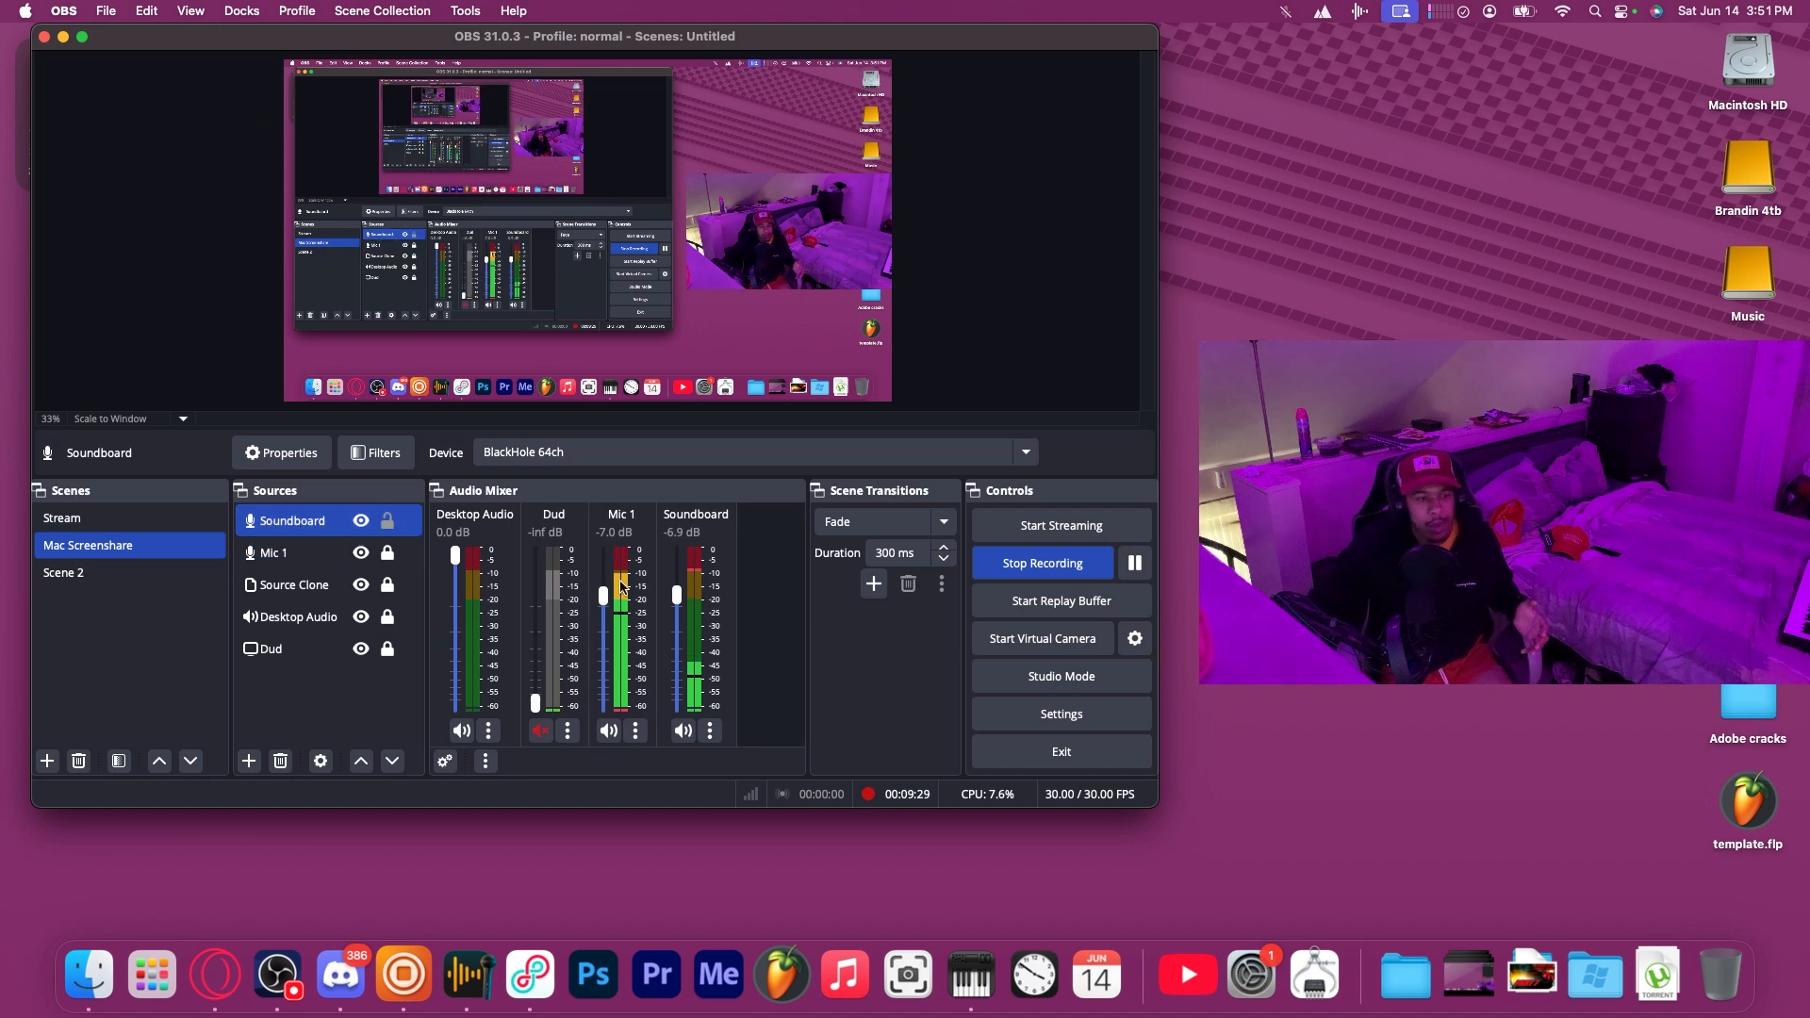
{"action": "left_click_drag", "start_coordinate": [688, 606], "coordinate": [682, 555]}
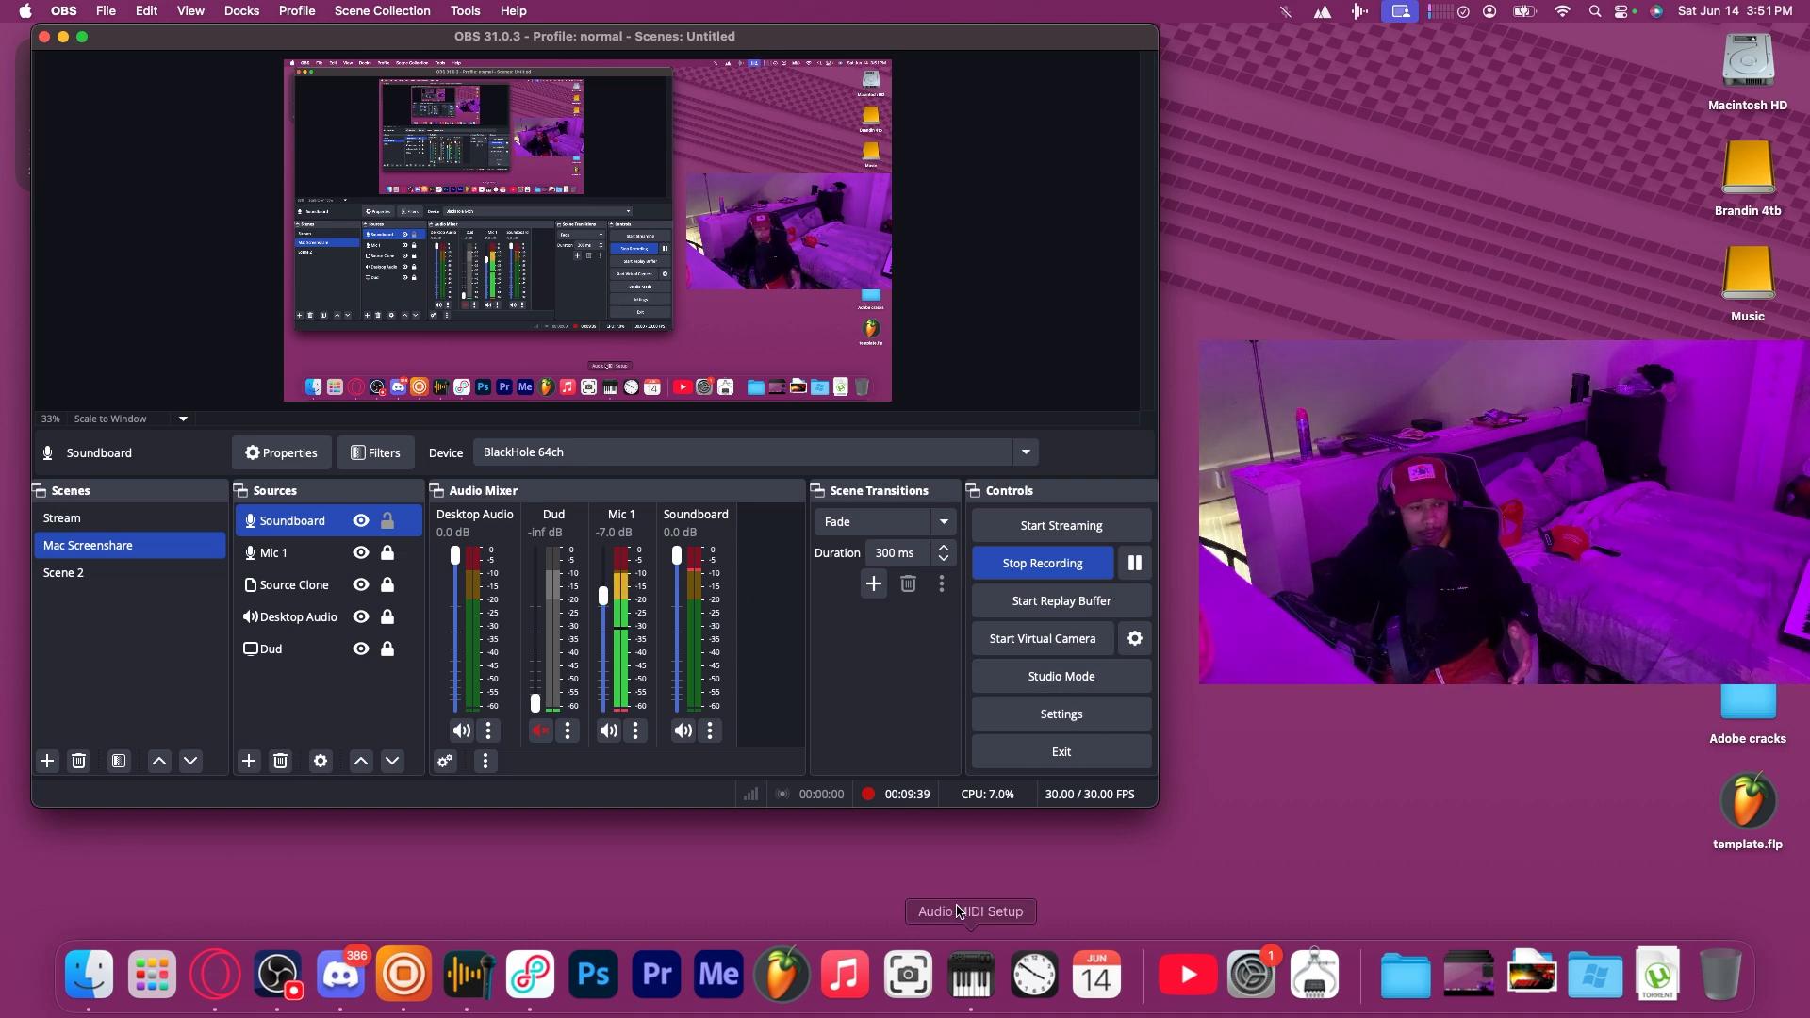
Switch to Discord, open the Voice & Video settings, and examine the available input devices without changing the selection.
{"action": "left_click", "coordinate": [340, 974]}
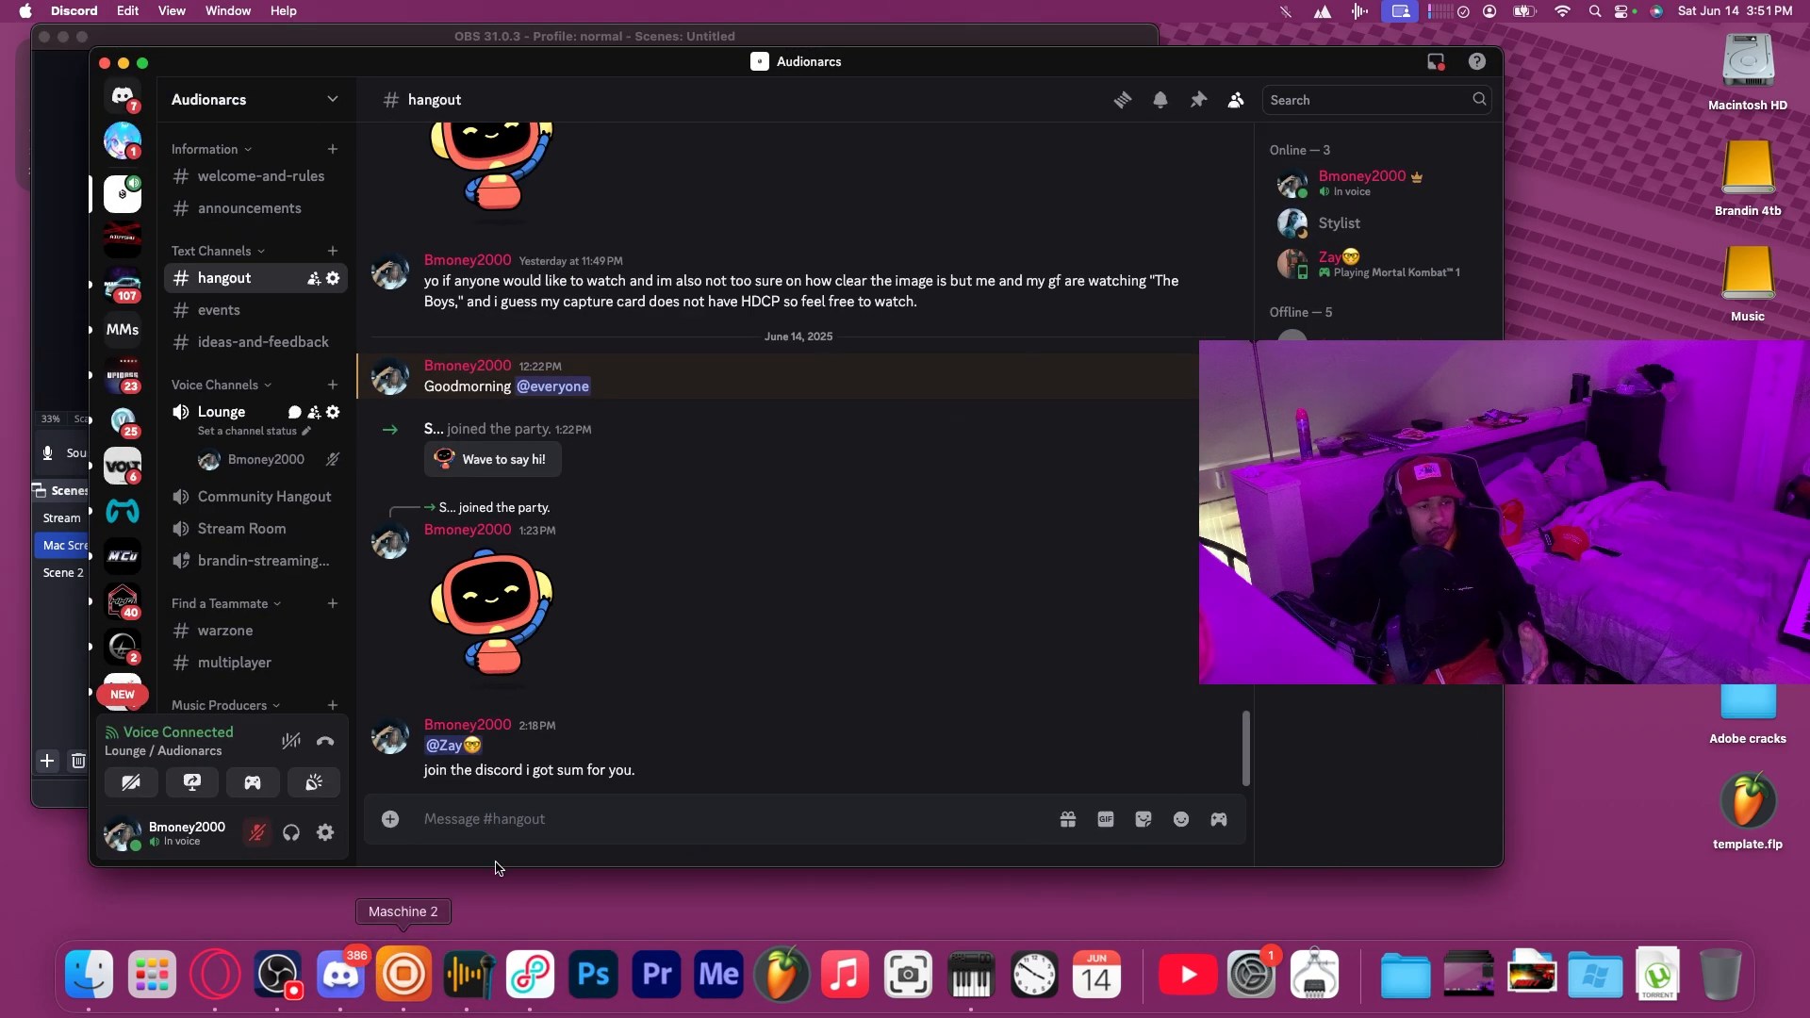
{"action": "scroll", "coordinate": [335, 553], "scroll_direction": "down", "scroll_amount": 2}
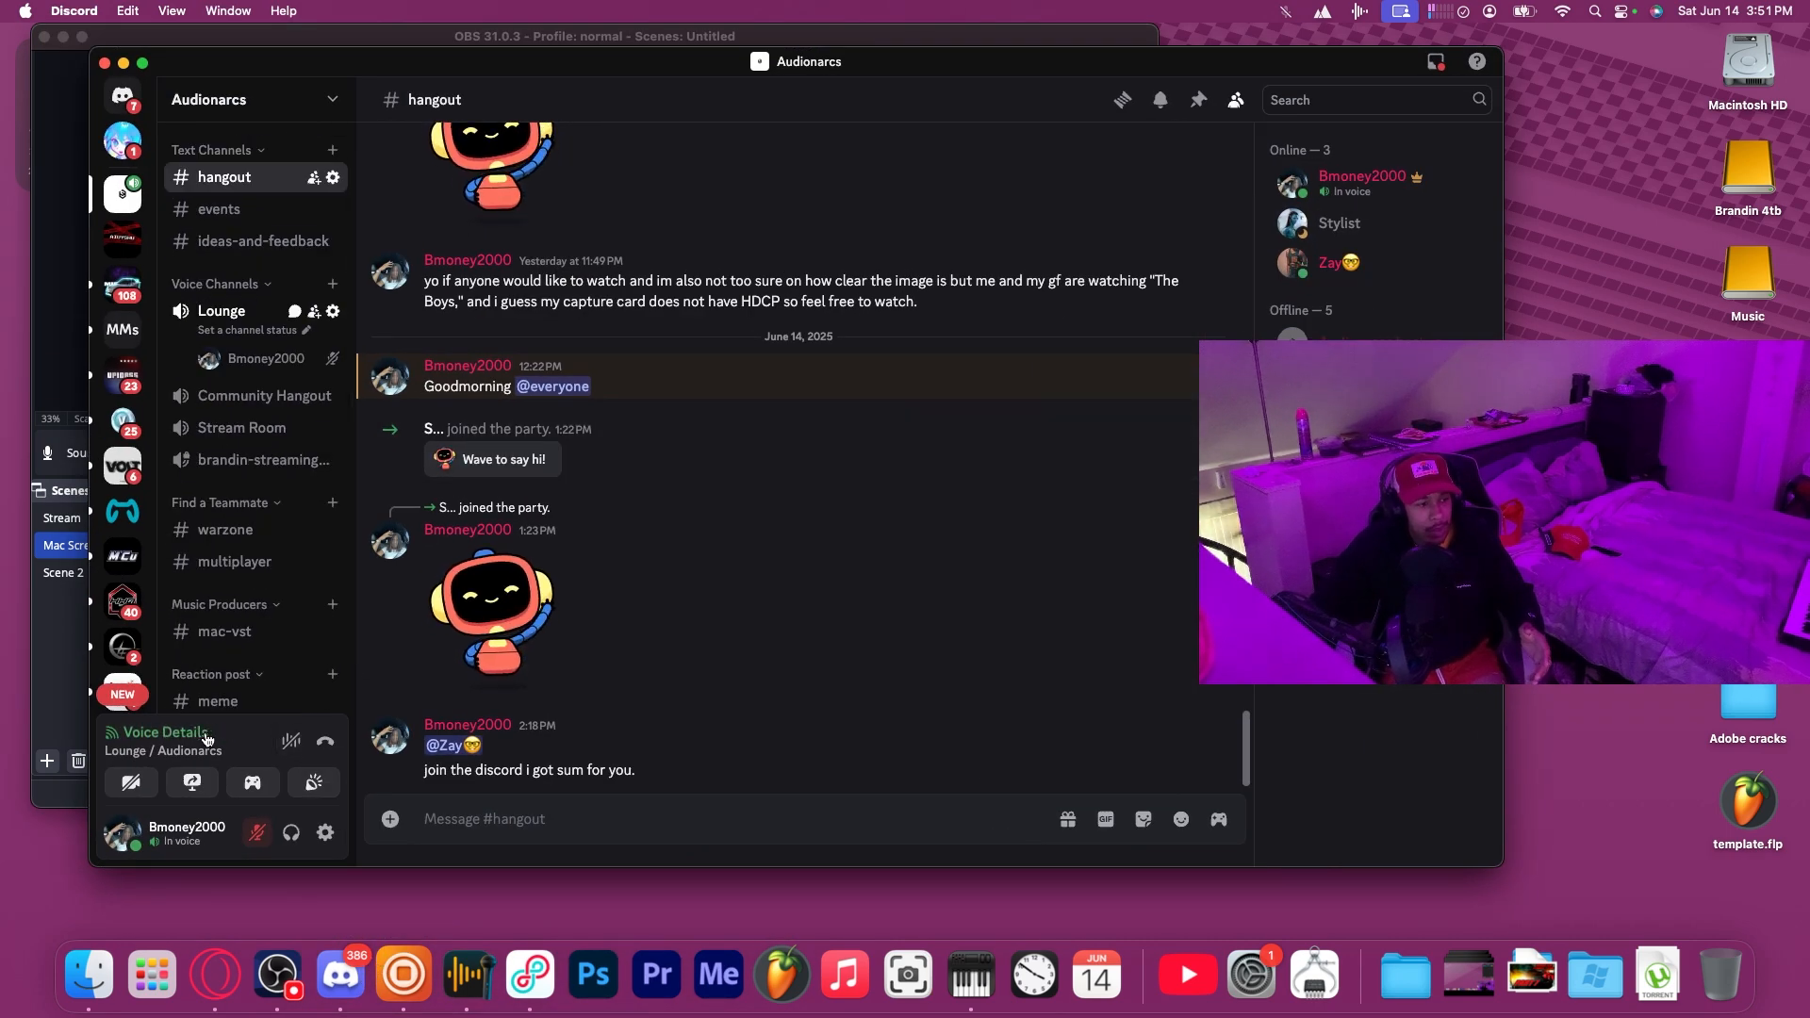
{"action": "left_click", "coordinate": [326, 833]}
{"action": "scroll", "coordinate": [419, 377], "scroll_direction": "down", "scroll_amount": 5}
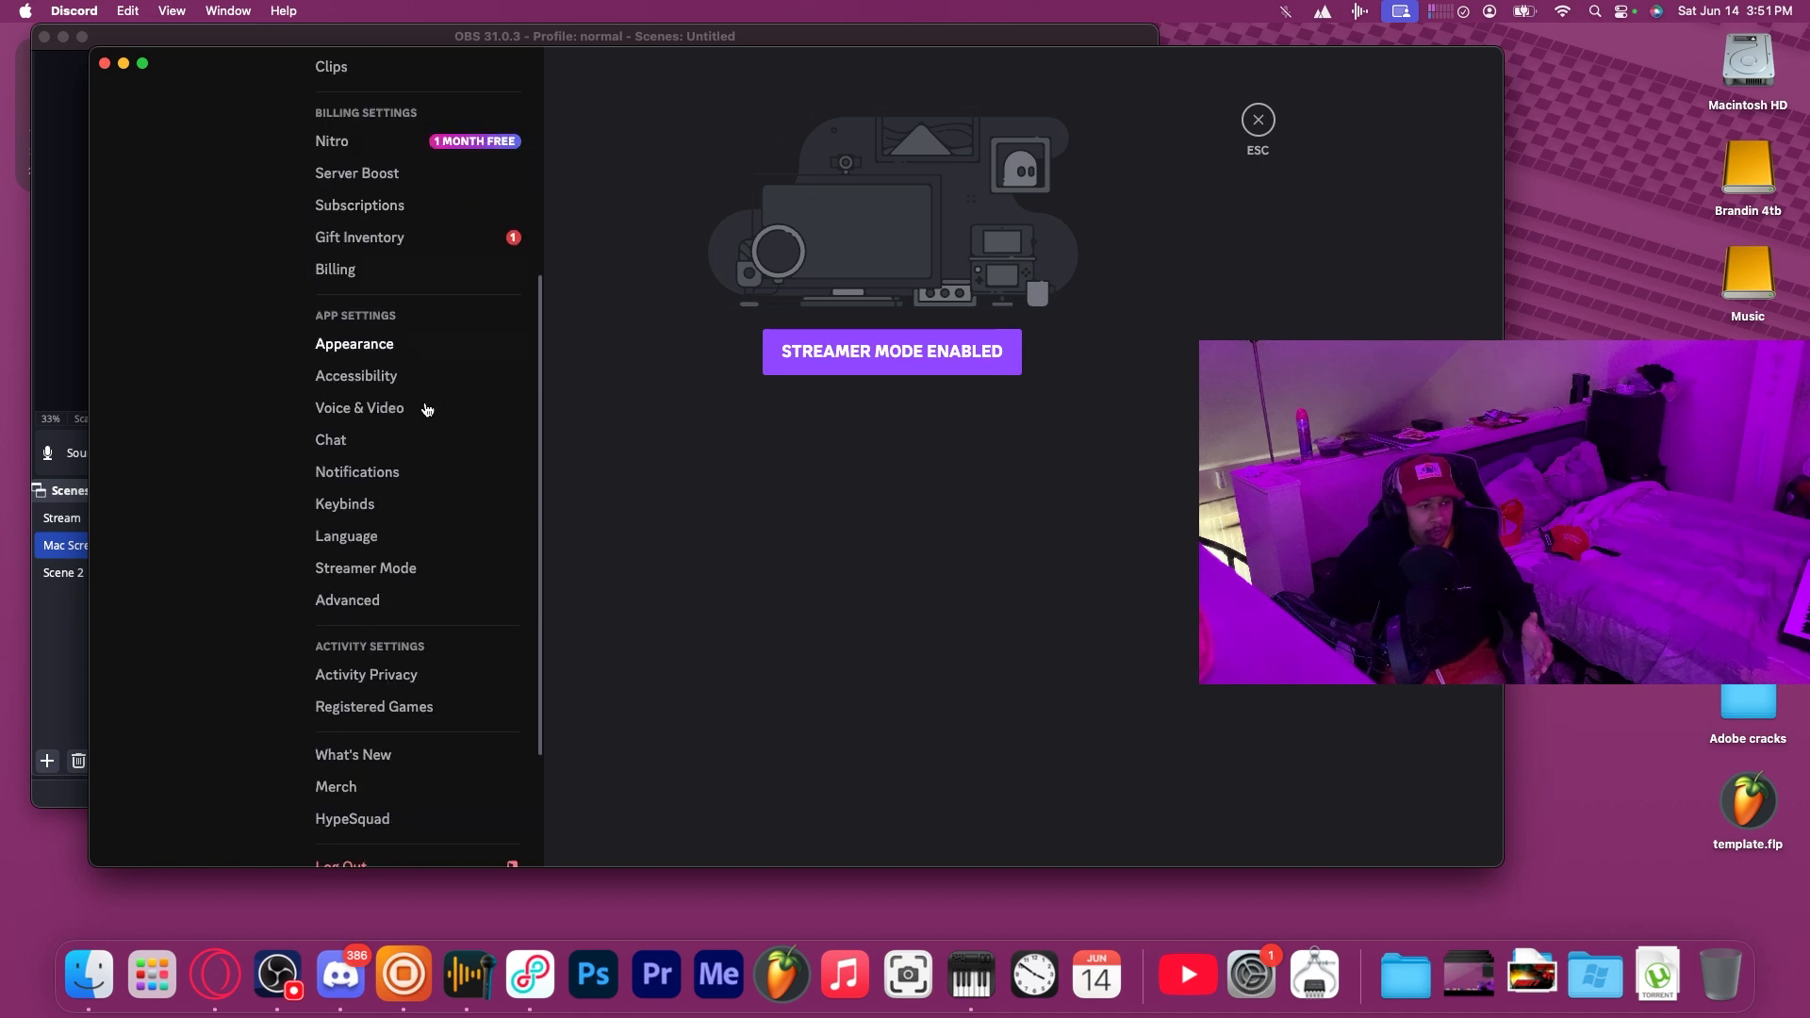
{"action": "left_click", "coordinate": [427, 419]}
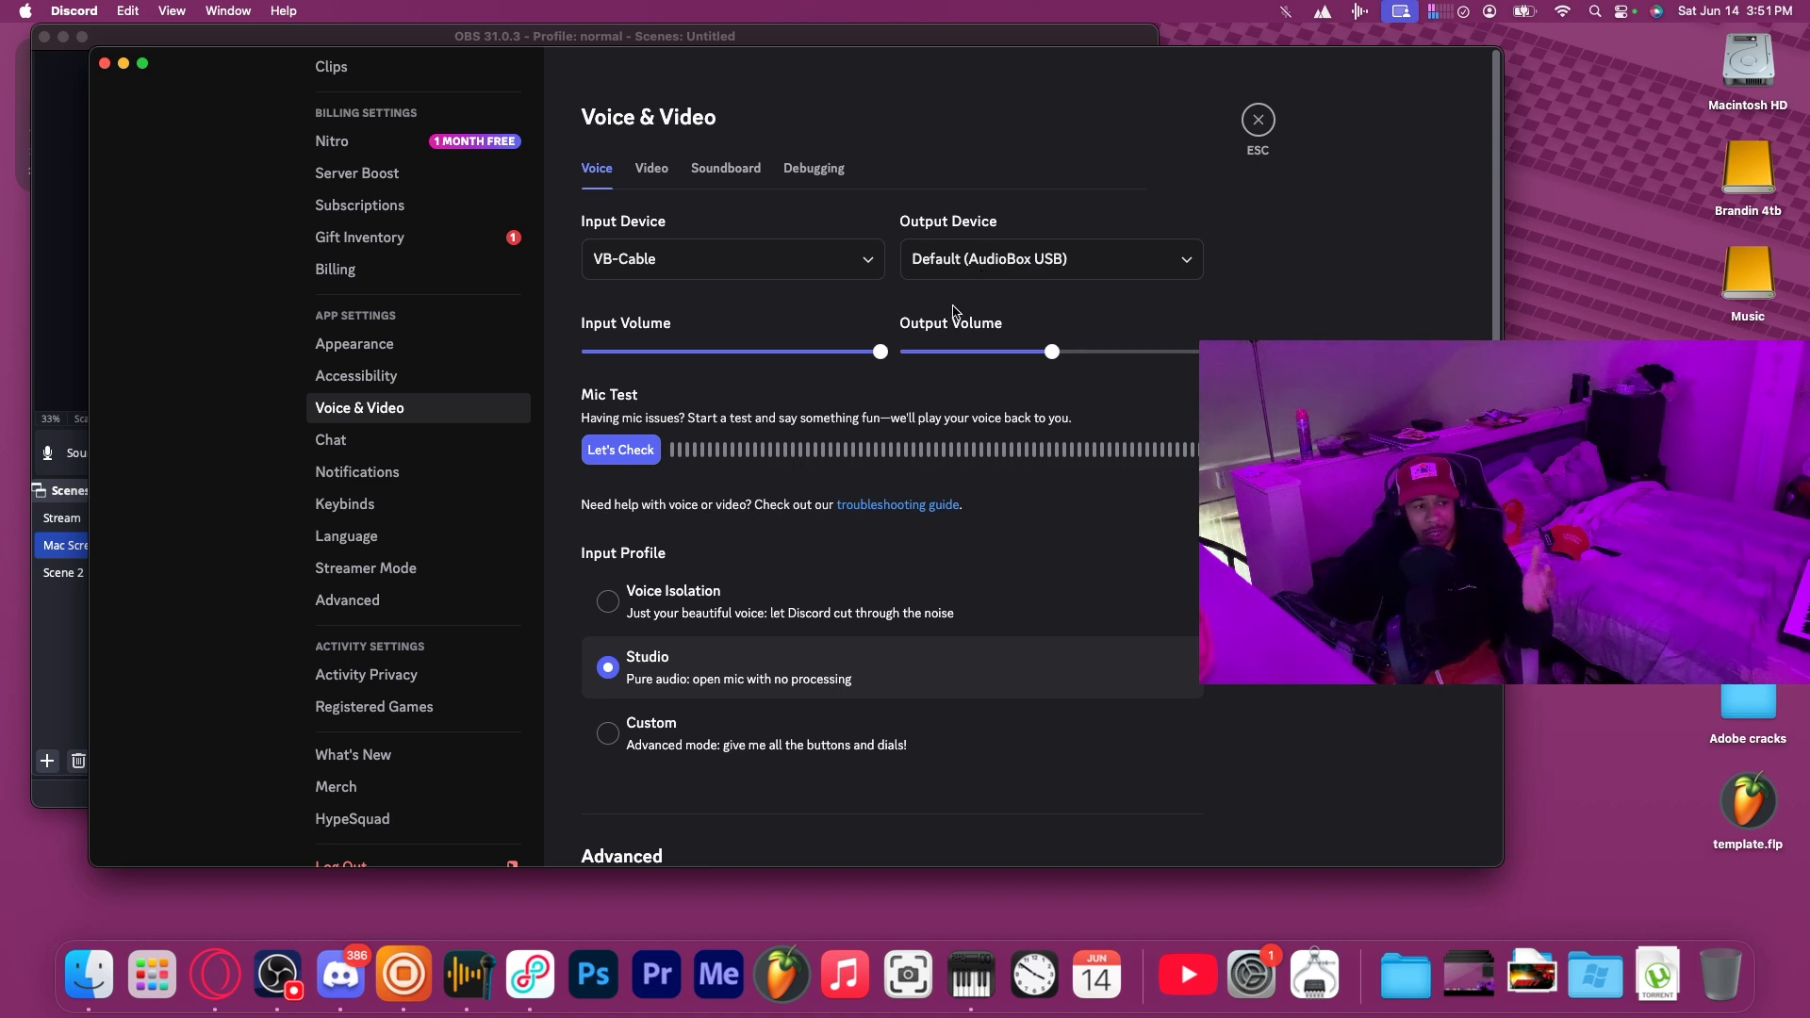
{"action": "left_click", "coordinate": [742, 251]}
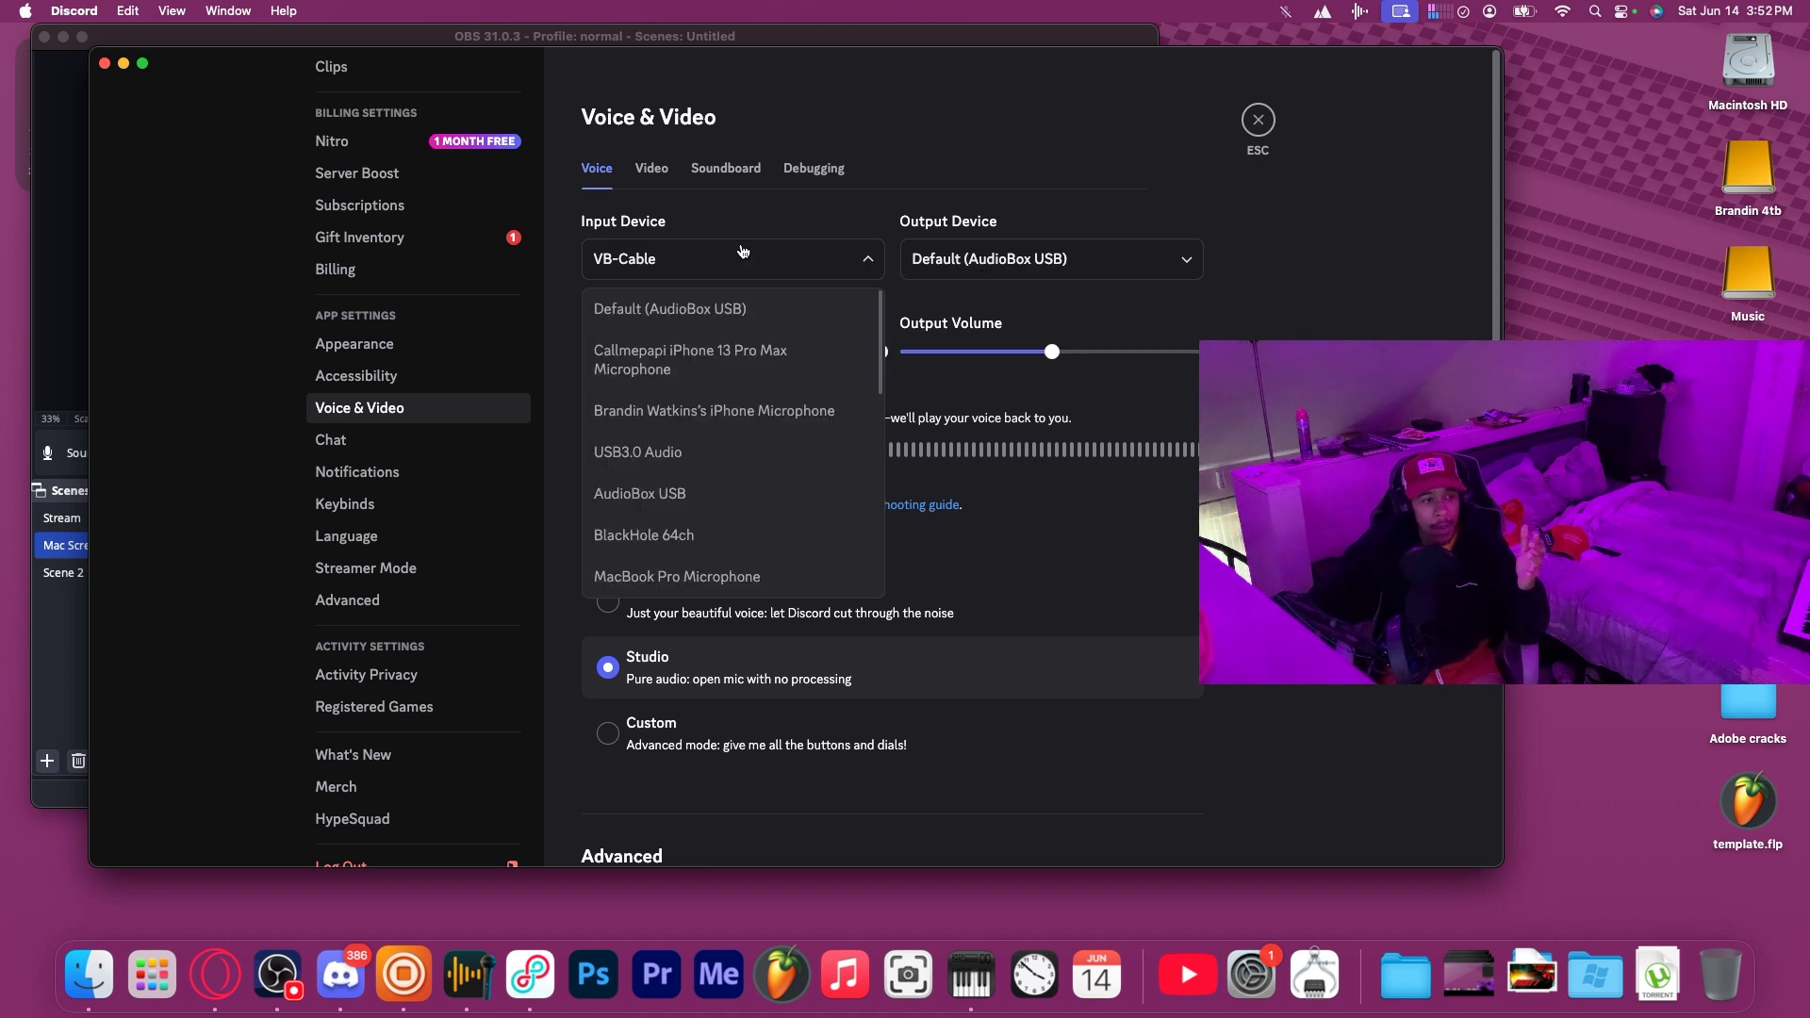
{"action": "left_click", "coordinate": [773, 260]}
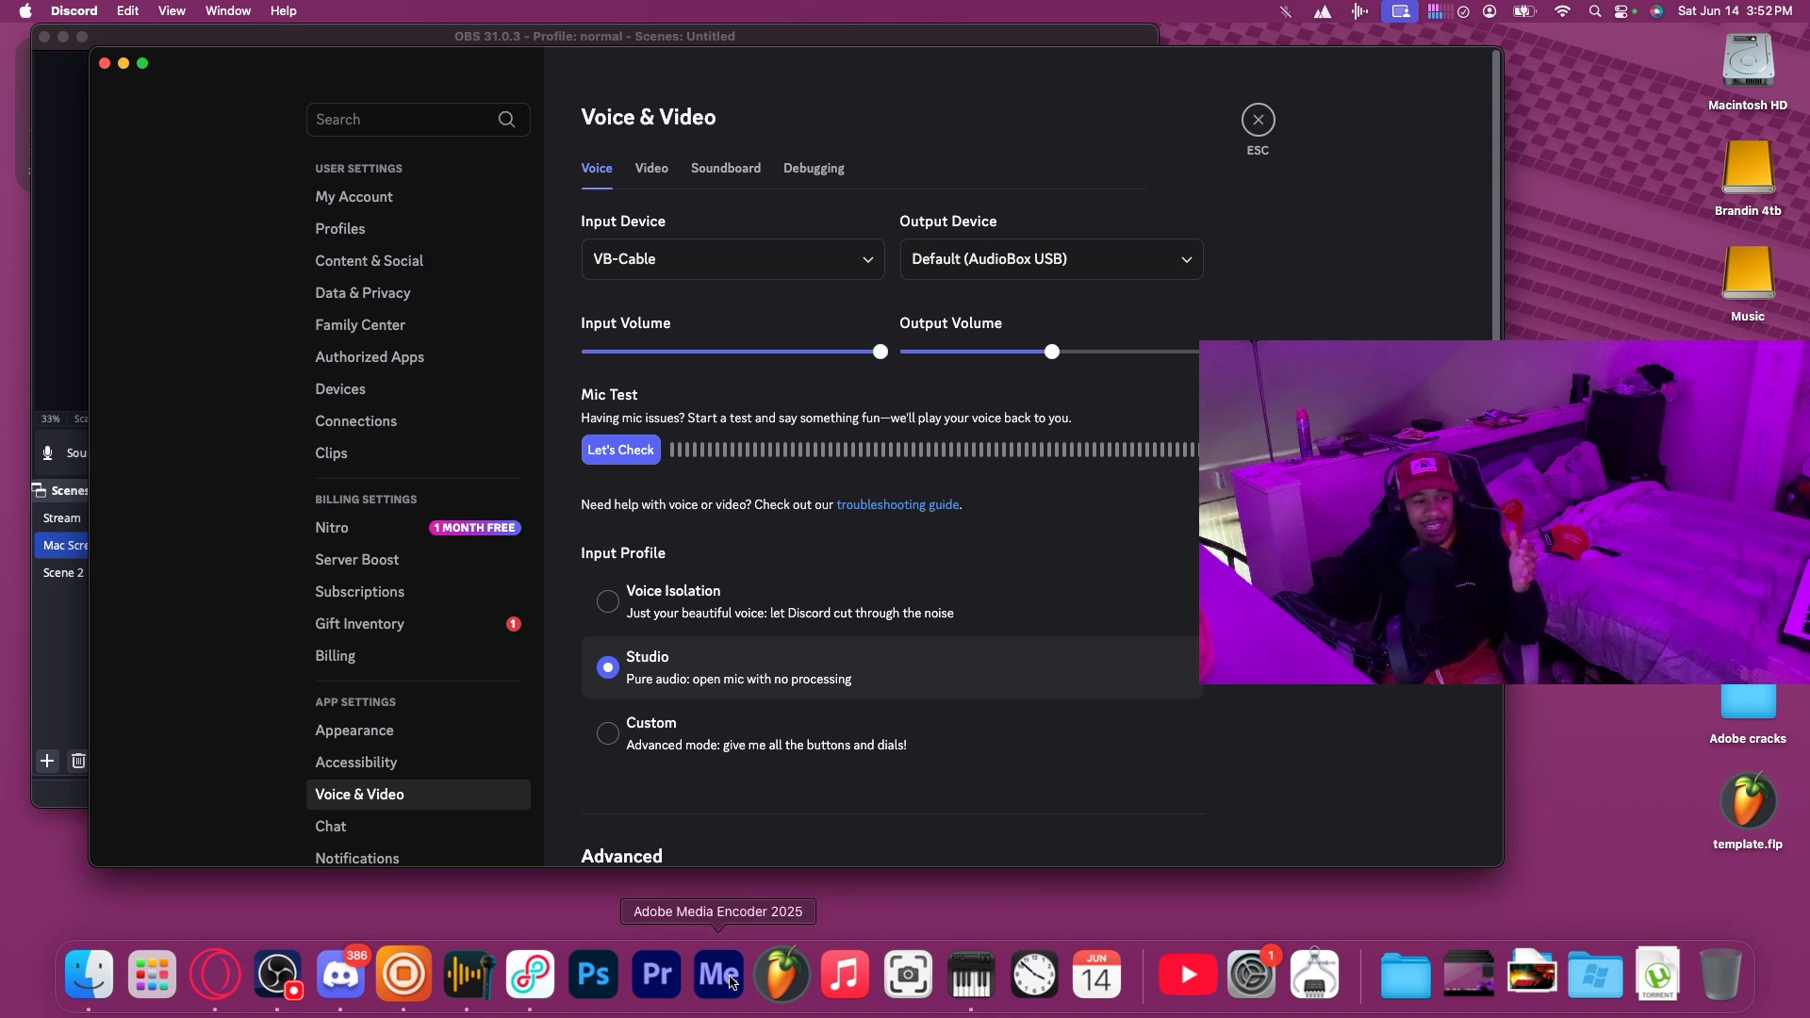
Close the Audio Hijack session list, review the full list of virtual devices in Loopback, and return to Discord's settings.
{"action": "left_click", "coordinate": [478, 985]}
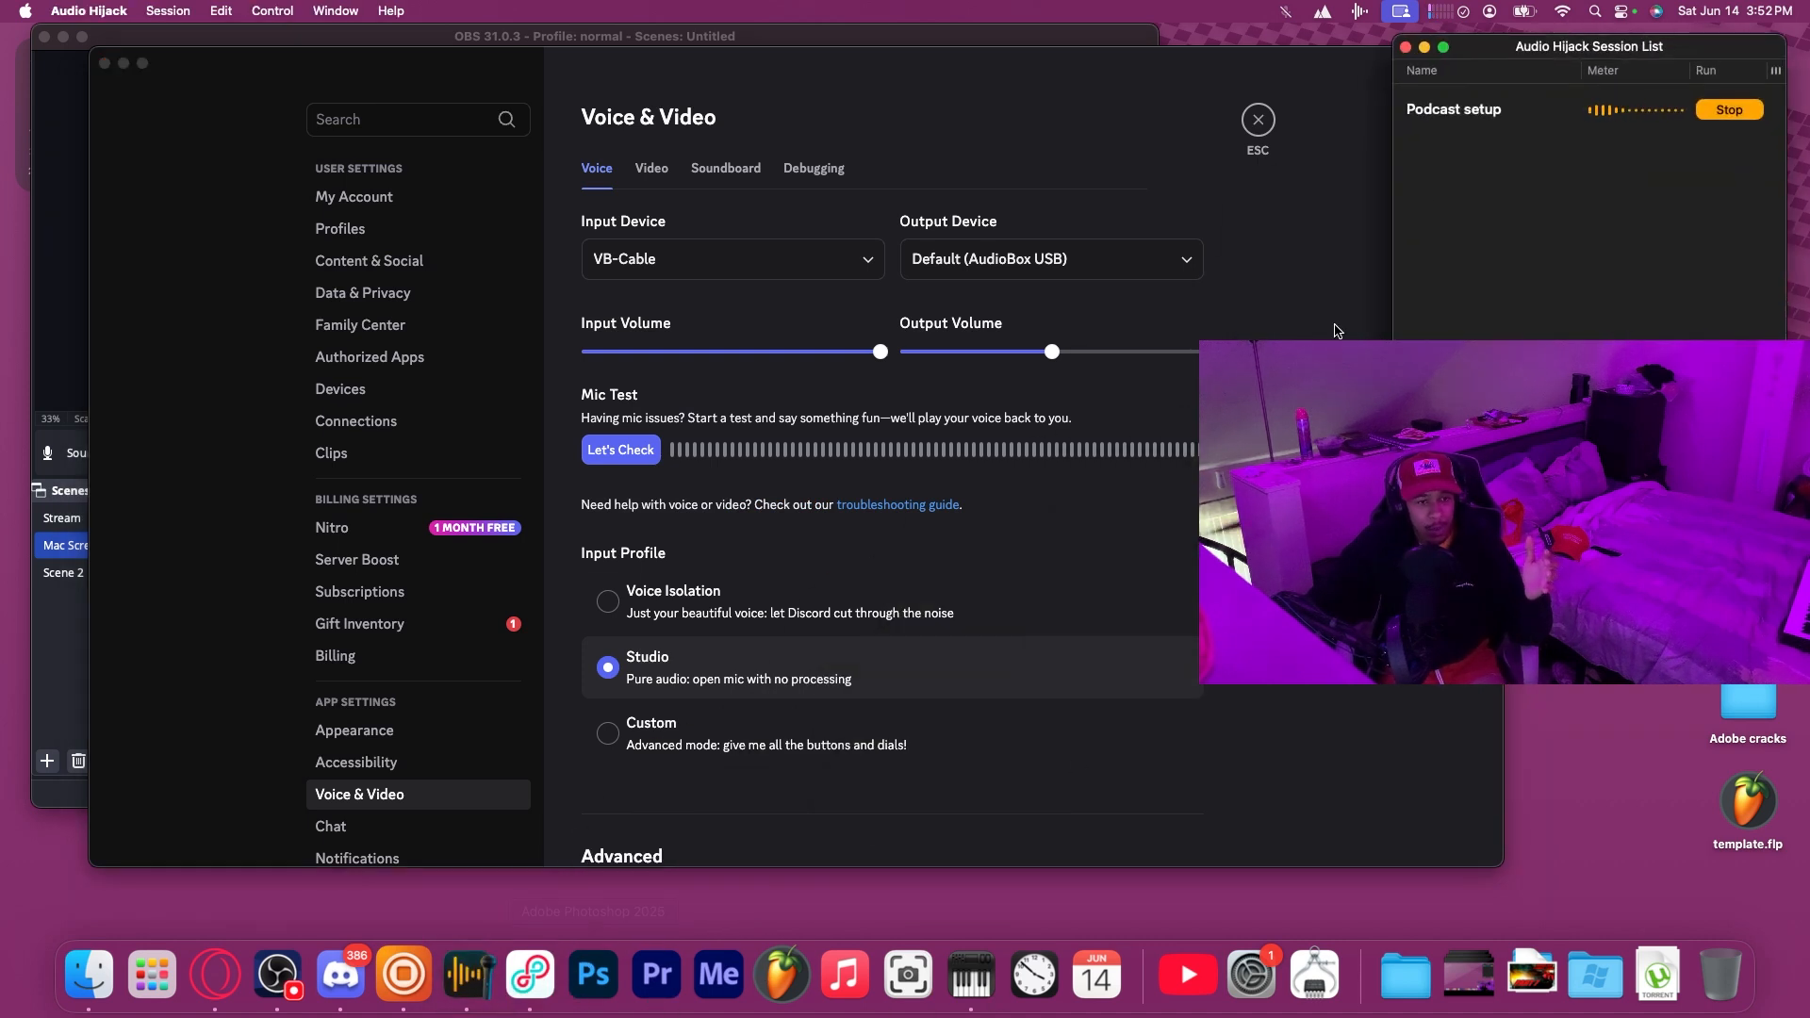
{"action": "left_click", "coordinate": [1405, 48]}
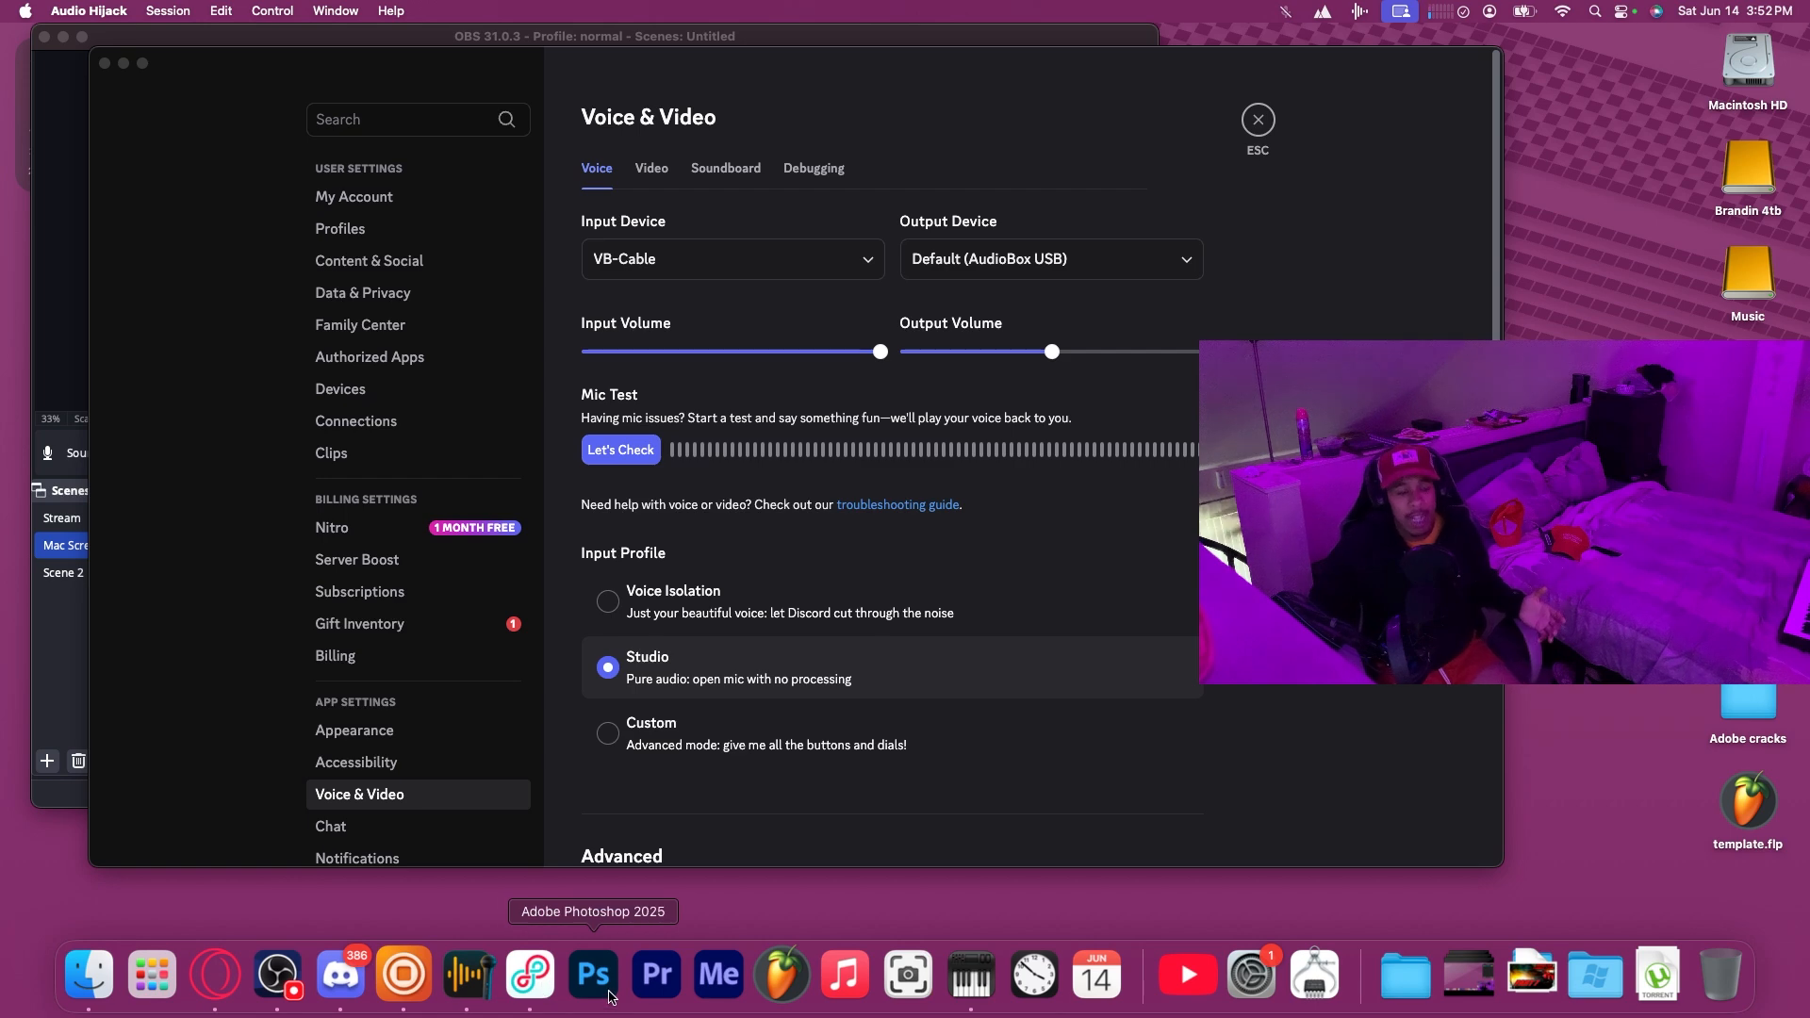
{"action": "left_click", "coordinate": [531, 975]}
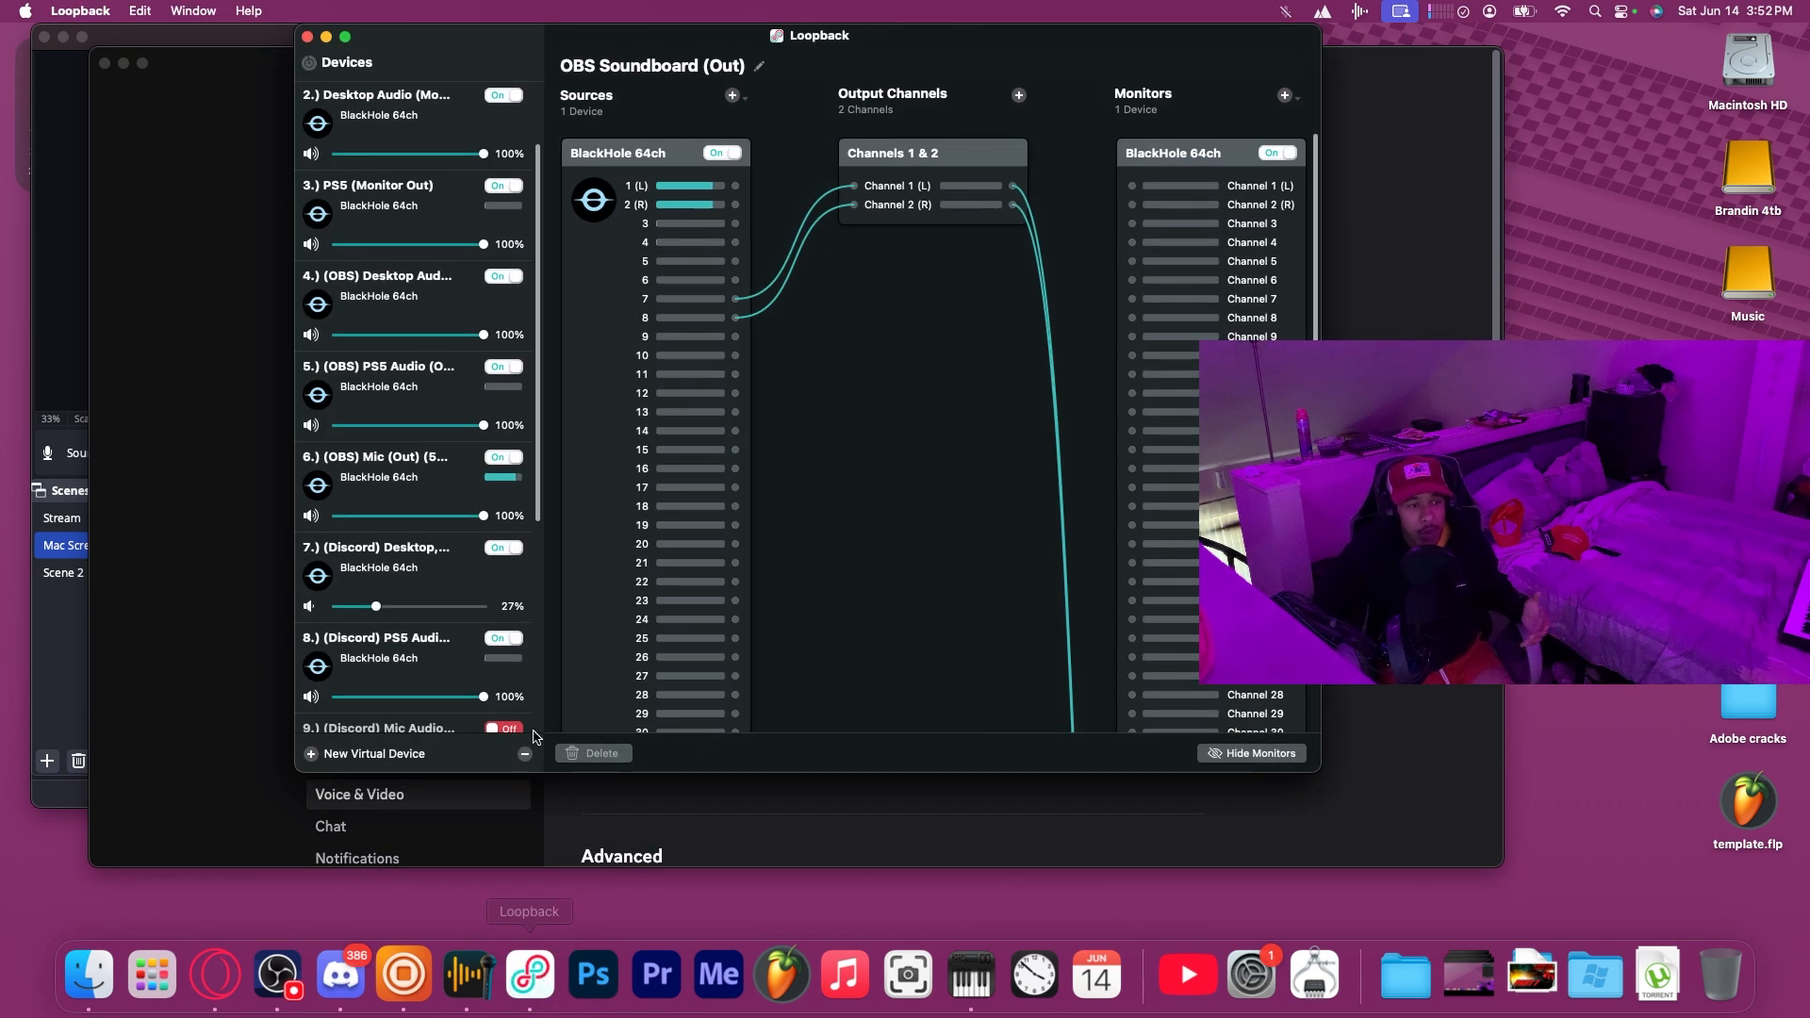
{"action": "scroll", "coordinate": [352, 403], "scroll_direction": "down", "scroll_amount": 5}
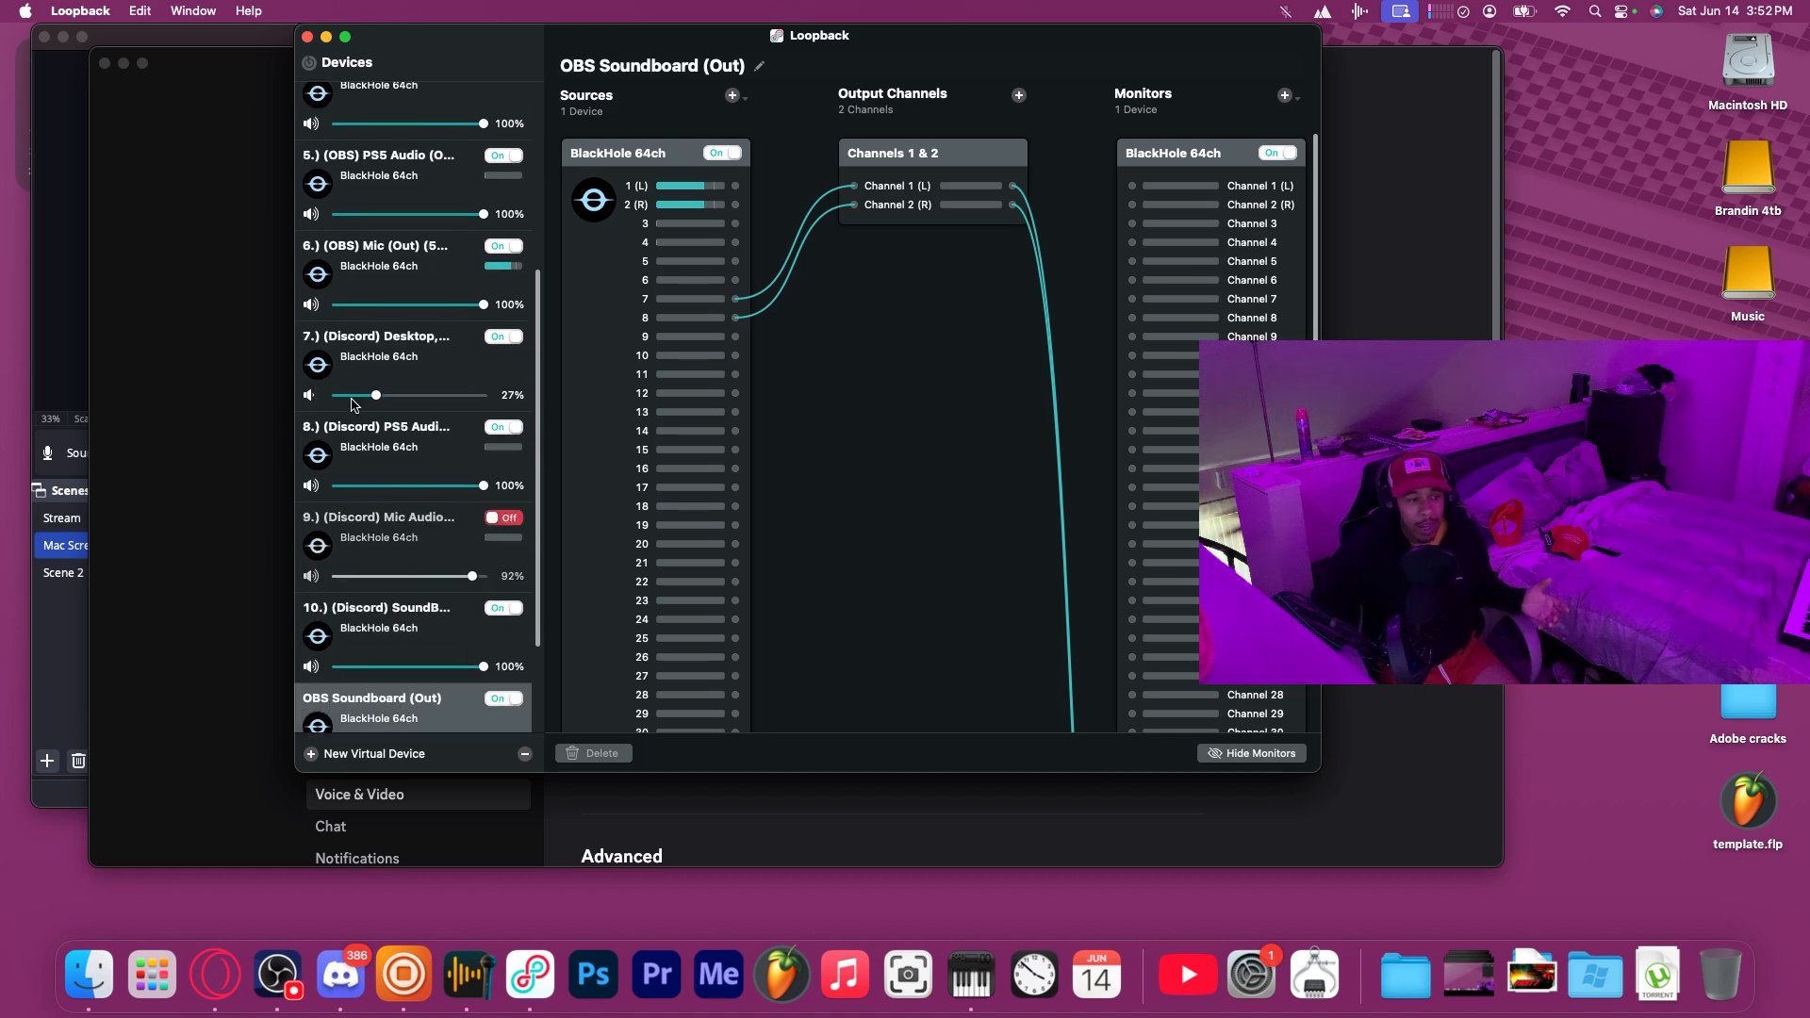
{"action": "scroll", "coordinate": [397, 520], "scroll_direction": "up", "scroll_amount": 5}
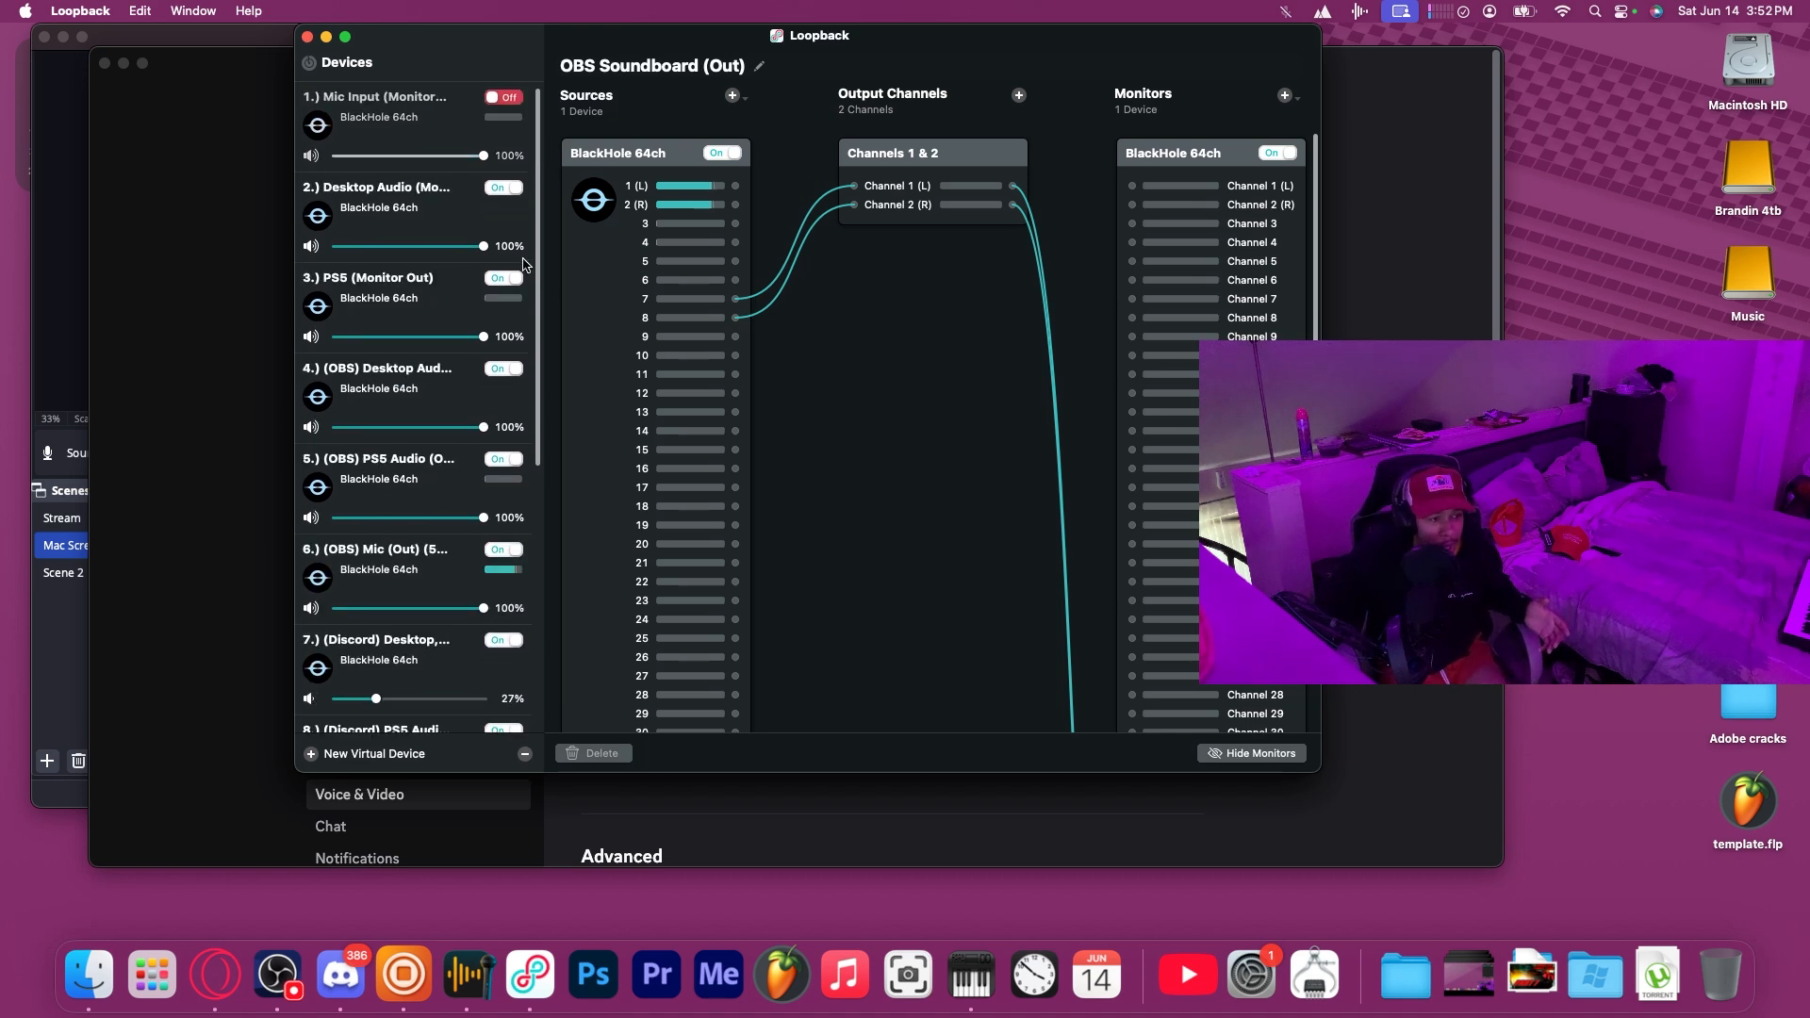
{"action": "scroll", "coordinate": [454, 524], "scroll_direction": "down", "scroll_amount": 5}
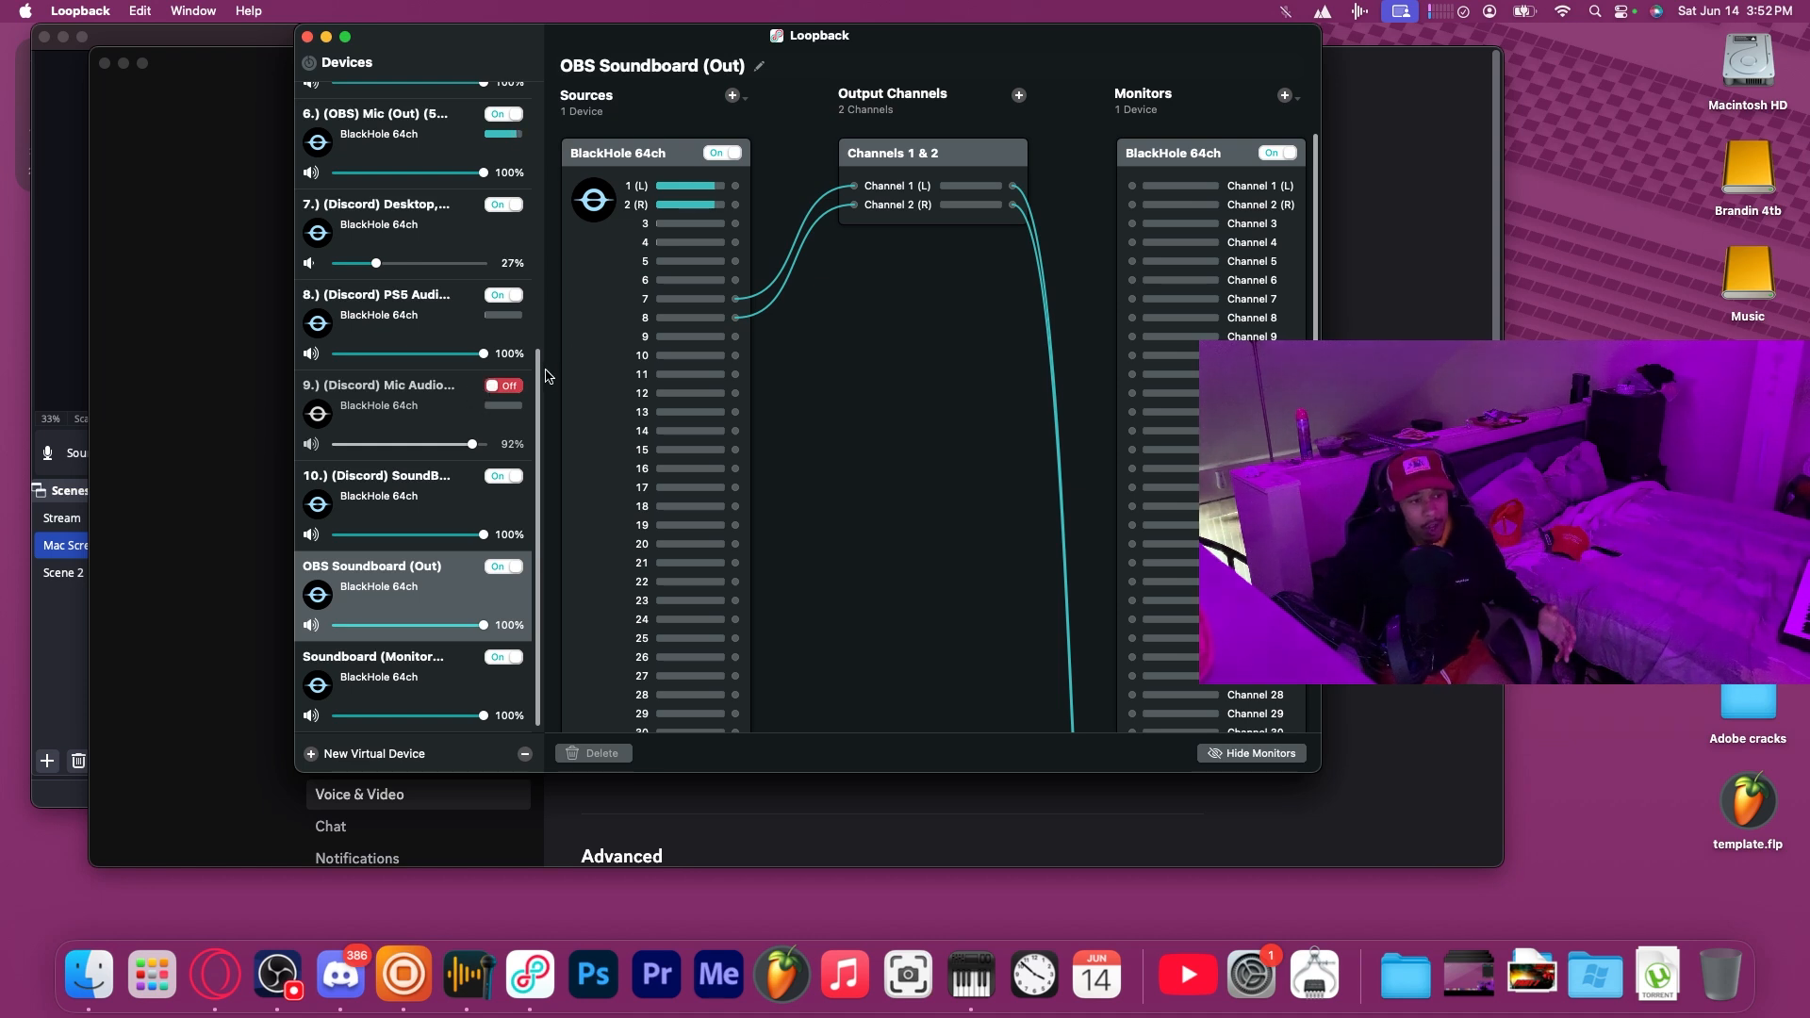
{"action": "left_click_drag", "start_coordinate": [538, 377], "coordinate": [549, 91]}
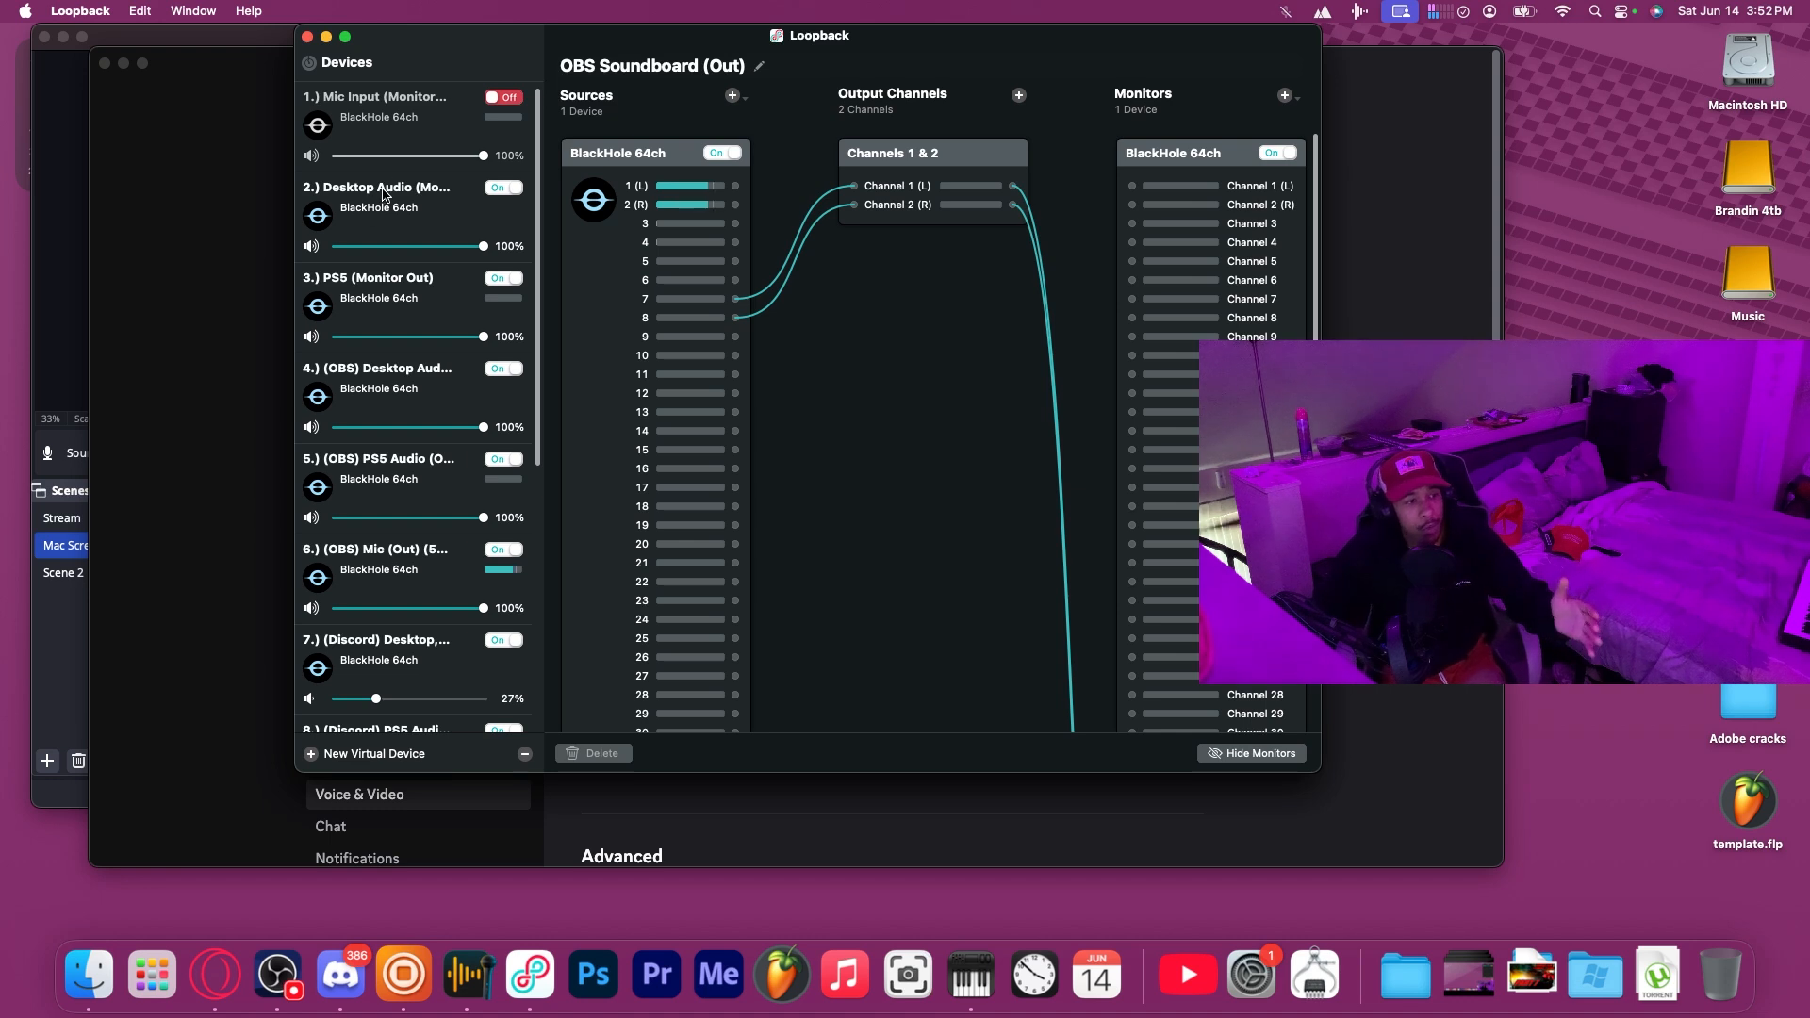
{"action": "left_click_drag", "start_coordinate": [535, 104], "coordinate": [541, 401]}
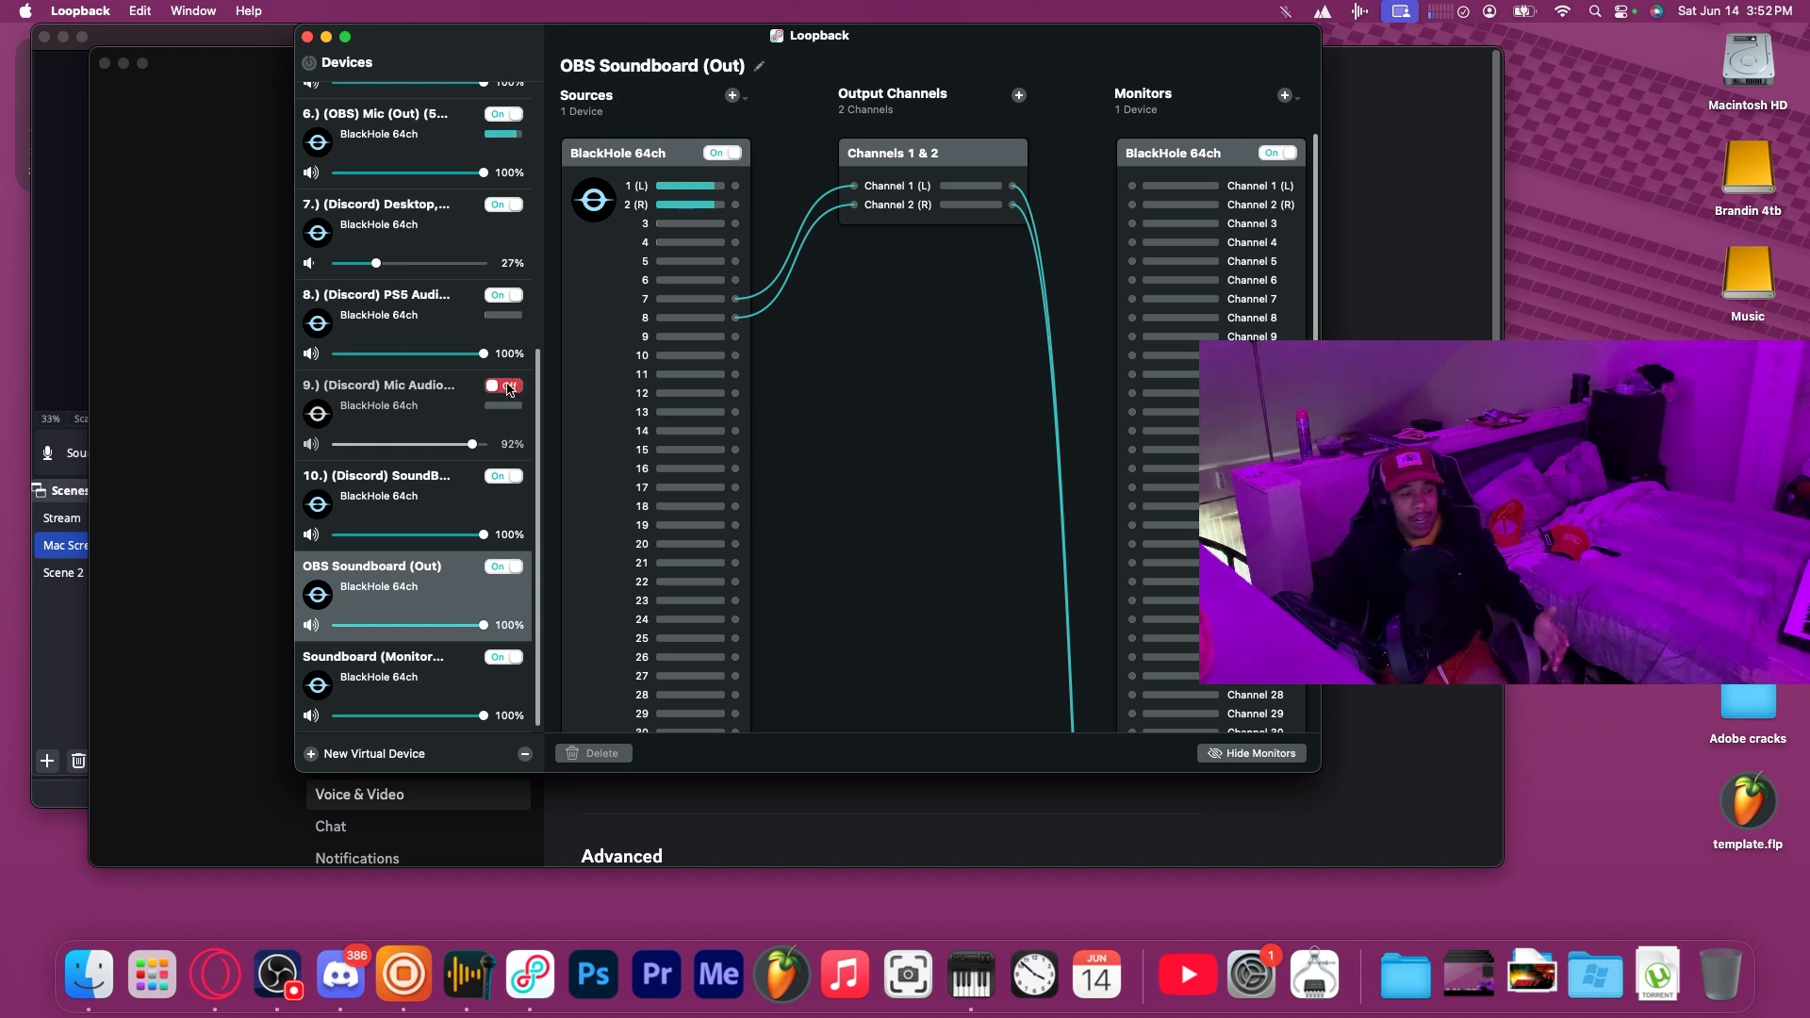
{"action": "left_click", "coordinate": [1424, 222]}
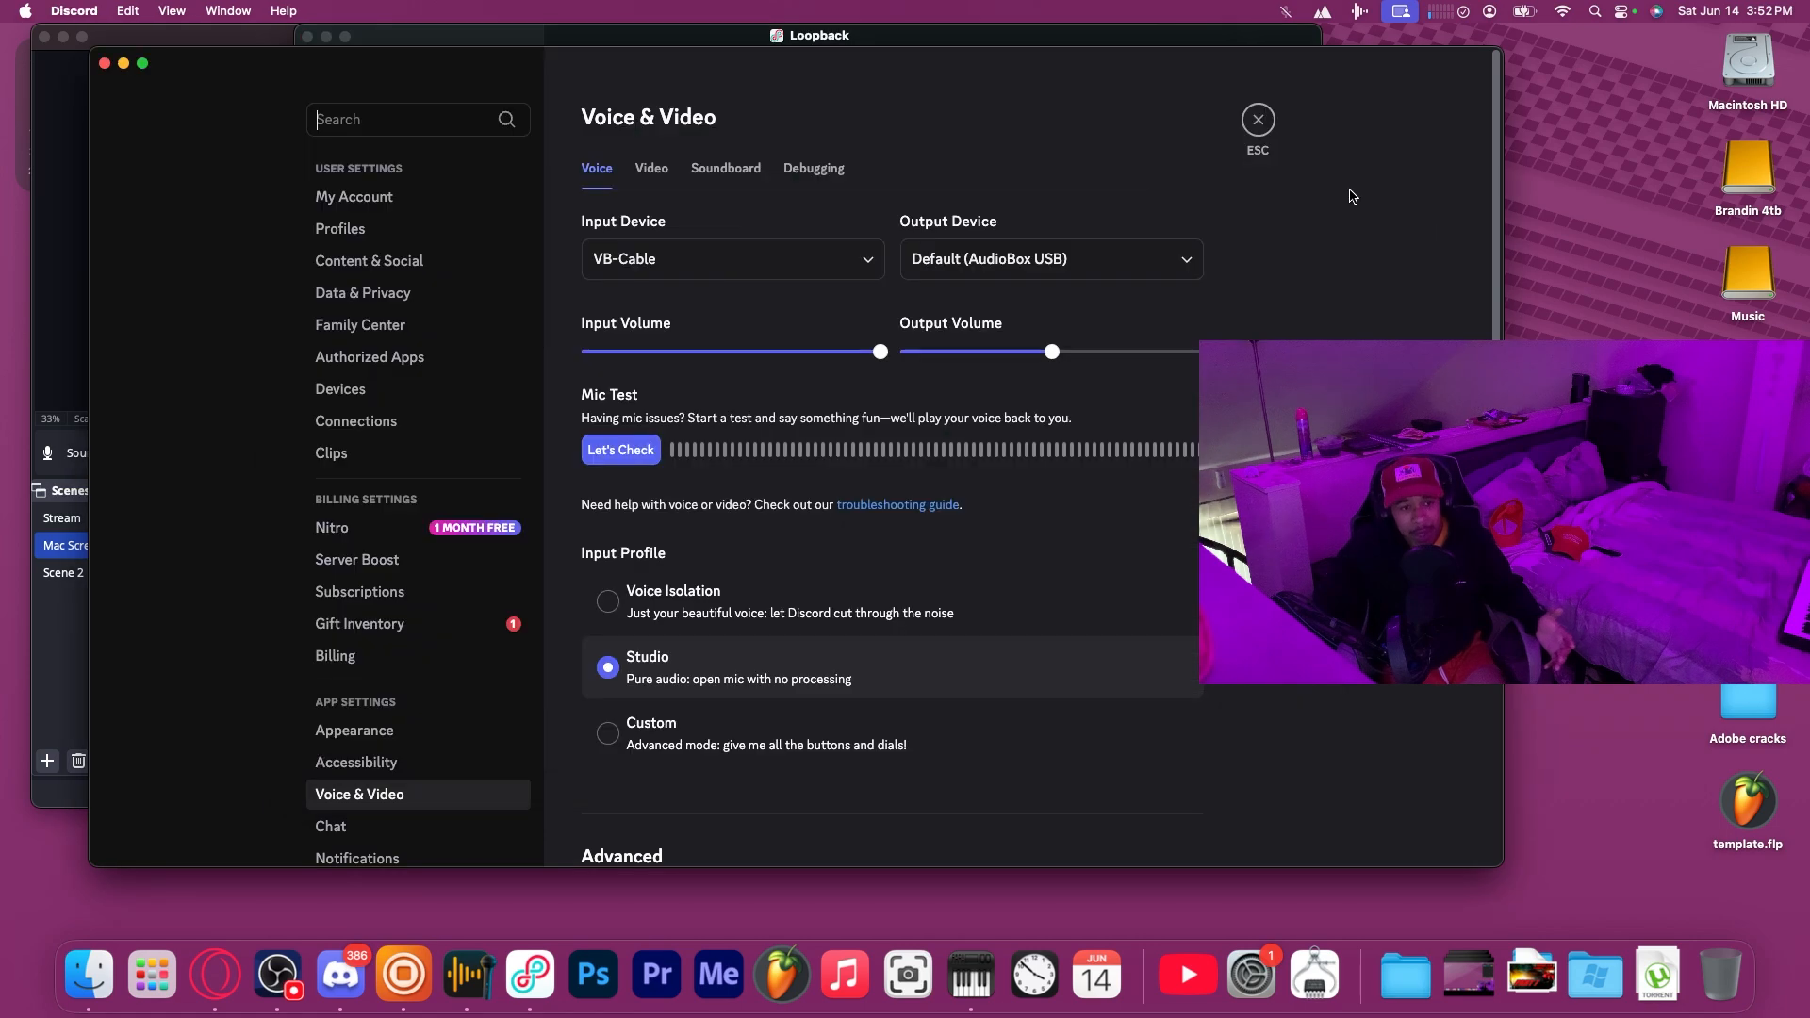
Close Discord's settings, minimize Discord, and reposition the Loopback window over OBS.
{"action": "left_click", "coordinate": [1259, 120]}
{"action": "key", "text": "super+m"}
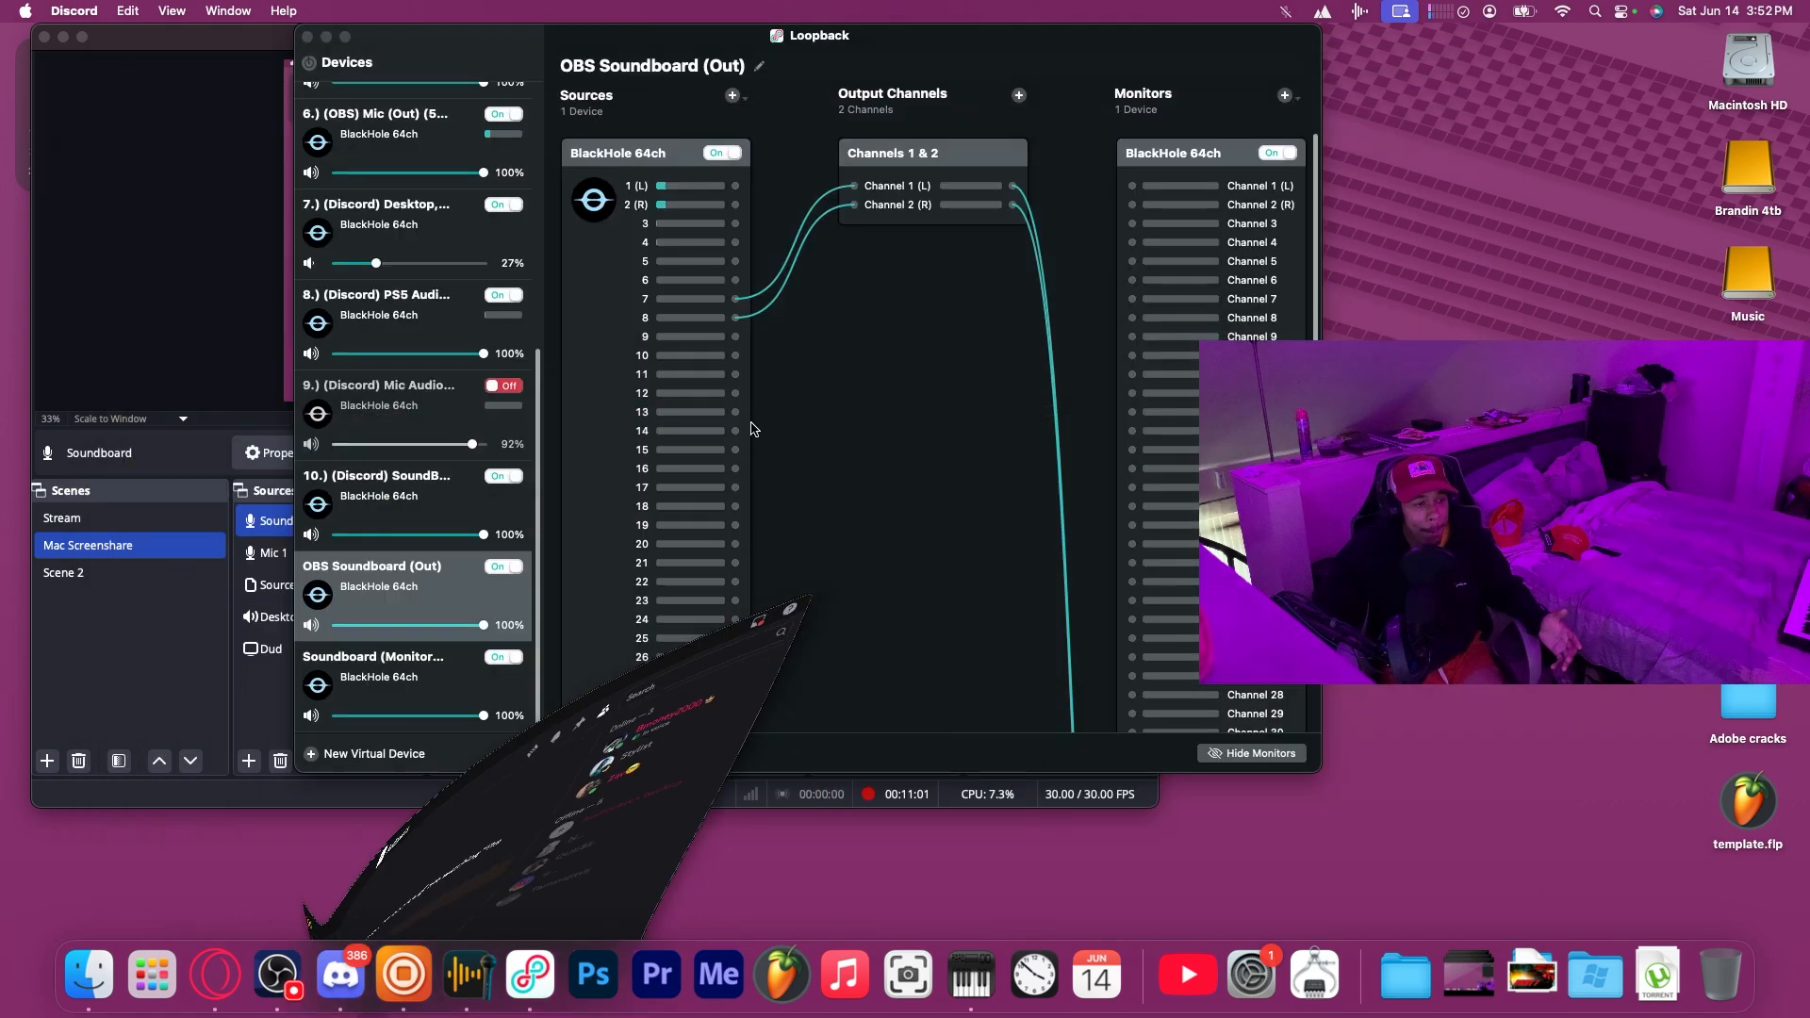
{"action": "left_click_drag", "start_coordinate": [641, 49], "coordinate": [836, 164]}
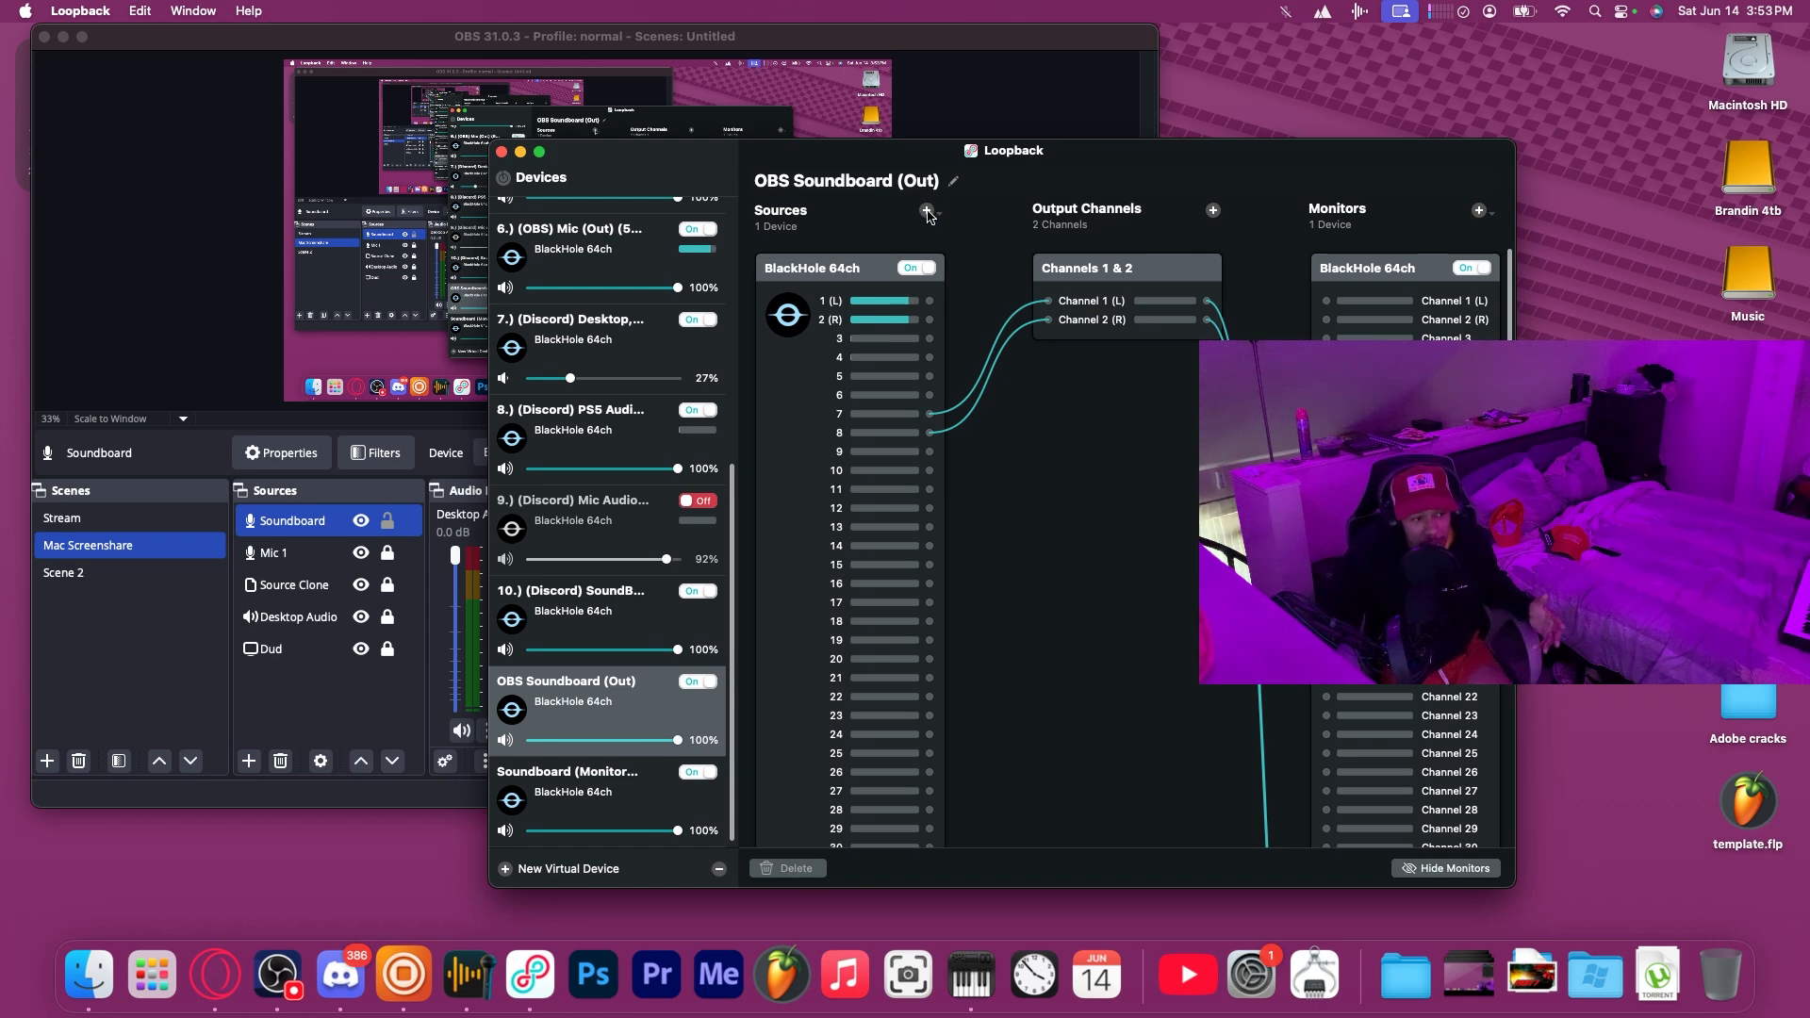
{"action": "left_click_drag", "start_coordinate": [914, 156], "coordinate": [869, 117]}
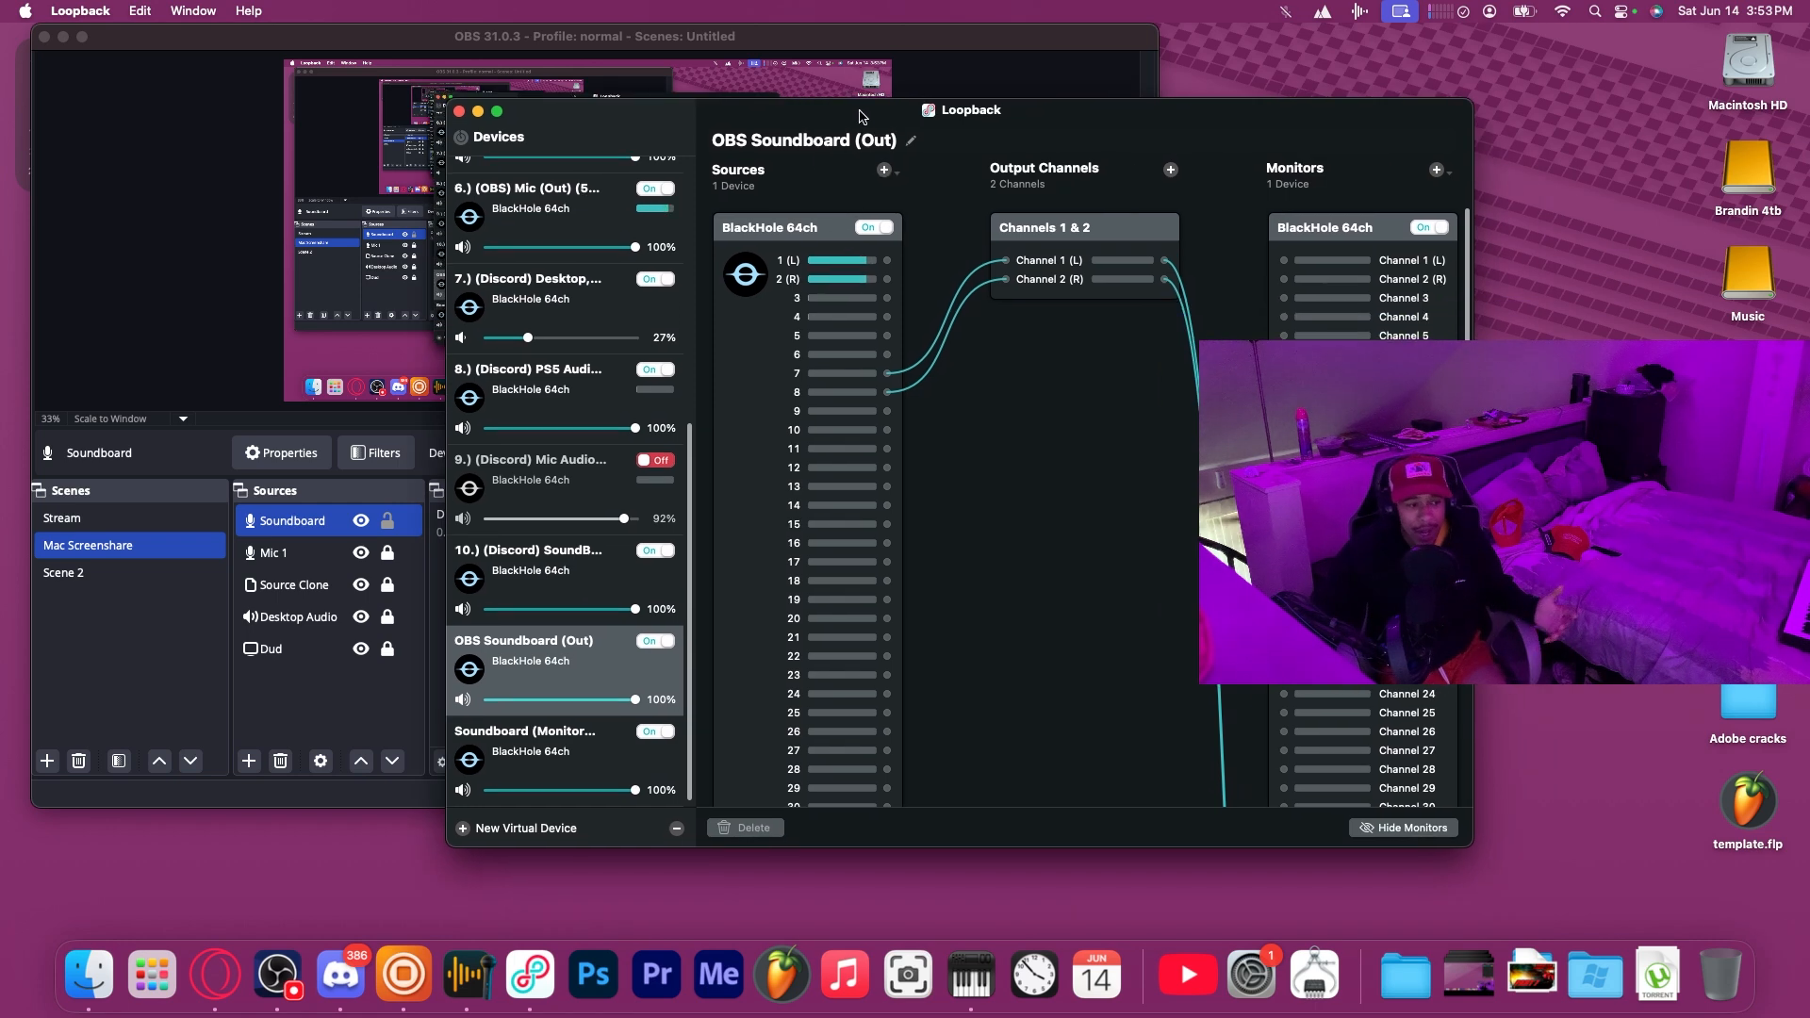
Compare the routing of the Soundboard (Monitor Out), OBS Soundboard (Out) and 10.) (Discord) SoundBoard (Out) virtual devices.
{"action": "left_click", "coordinate": [517, 740]}
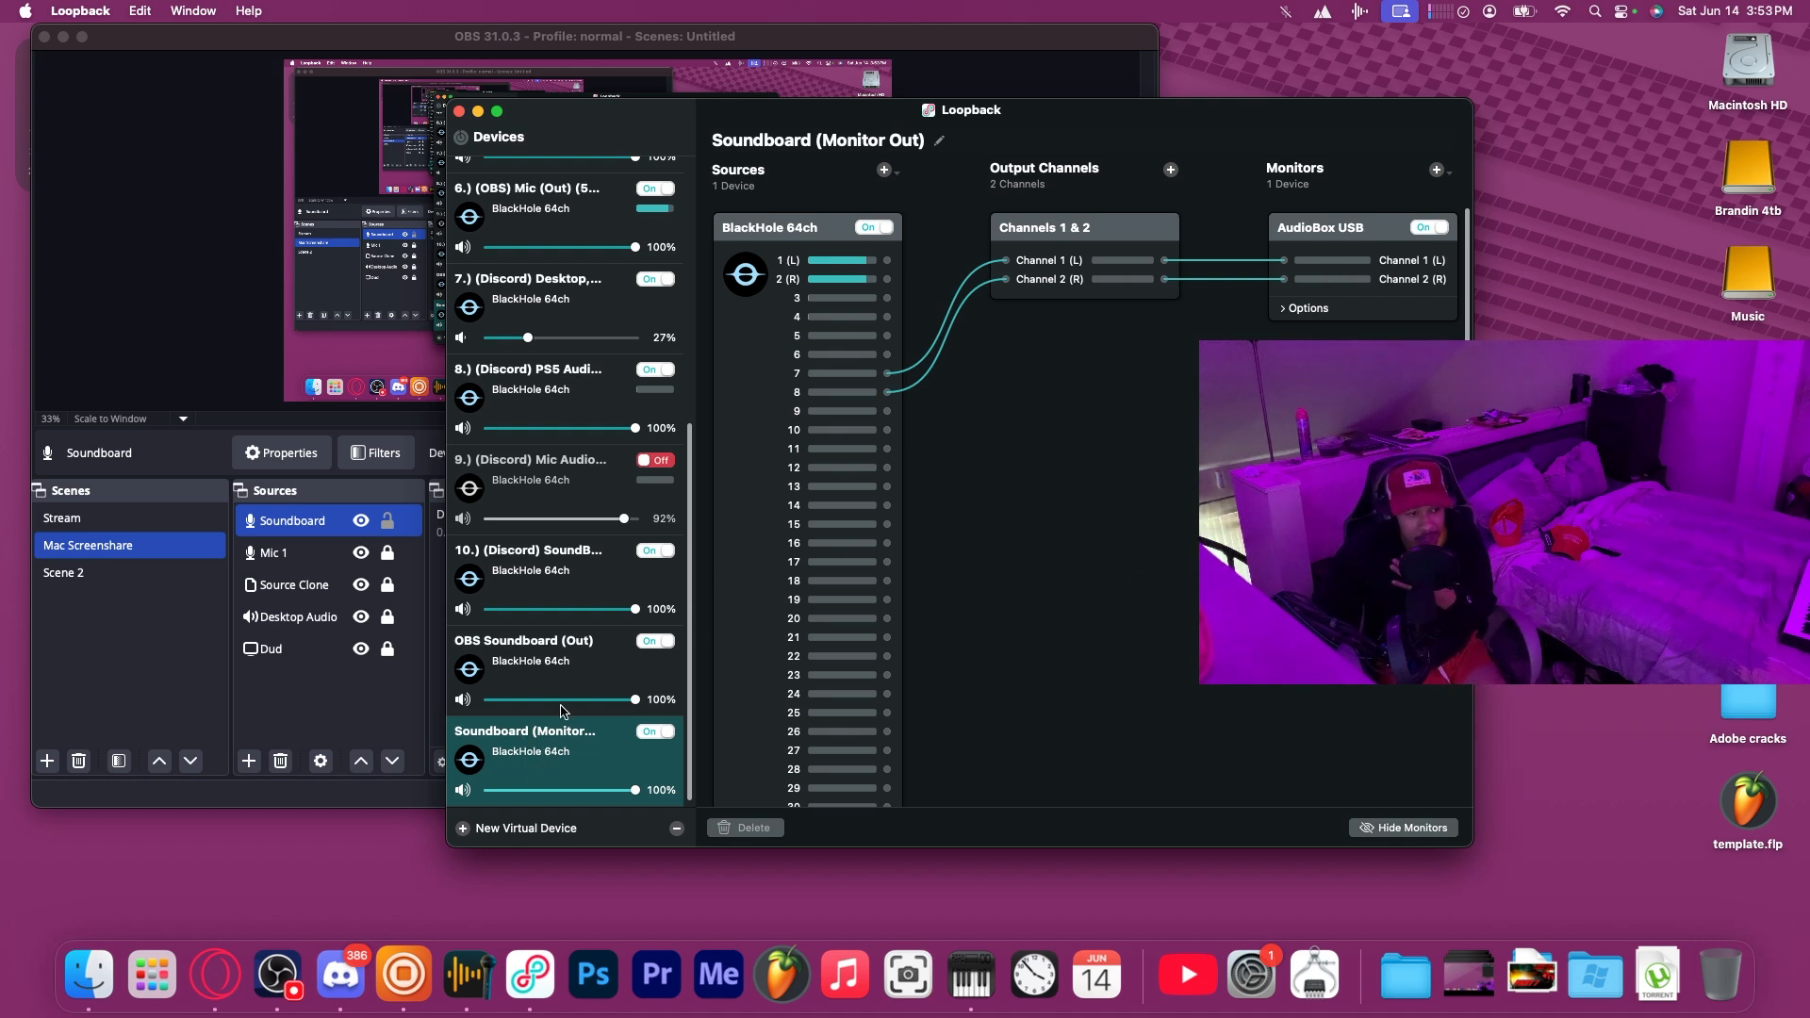
{"action": "left_click", "coordinate": [542, 667]}
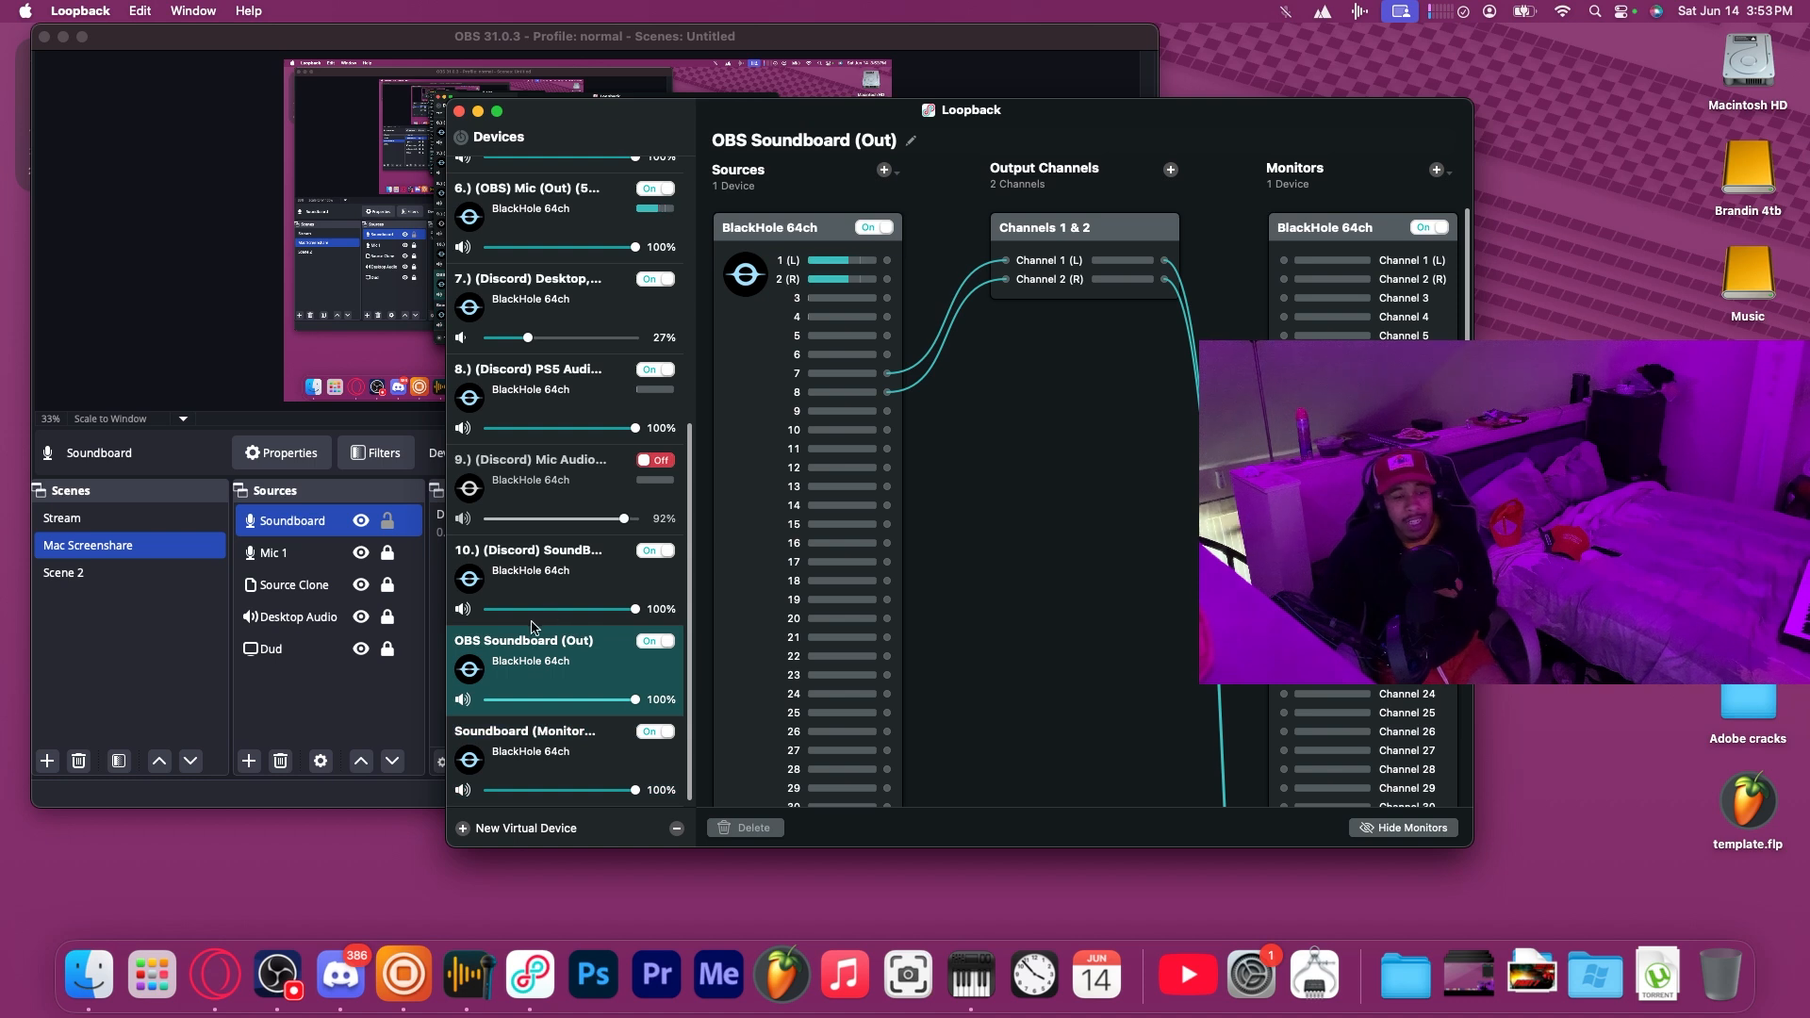
{"action": "left_click", "coordinate": [574, 565]}
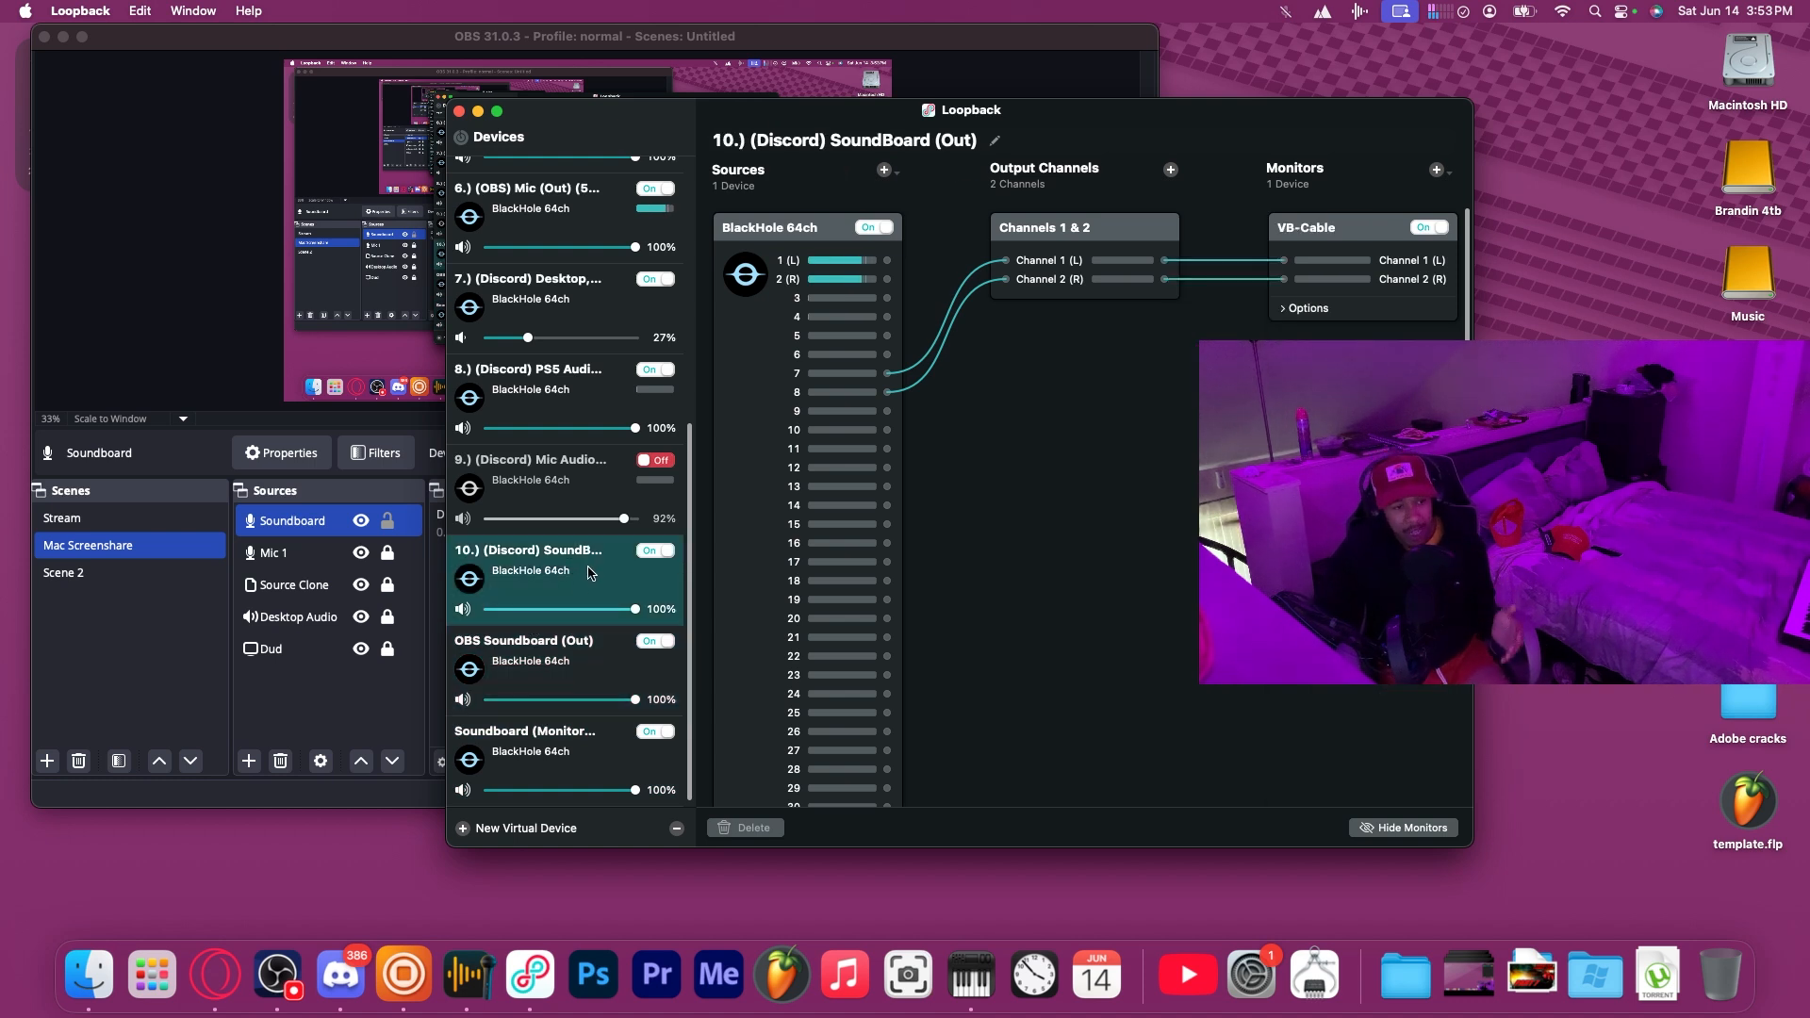
Turn off the OBS Soundboard (Out) virtual device and move Loopback aside to expose the OBS audio mixer.
{"action": "left_click", "coordinate": [652, 642]}
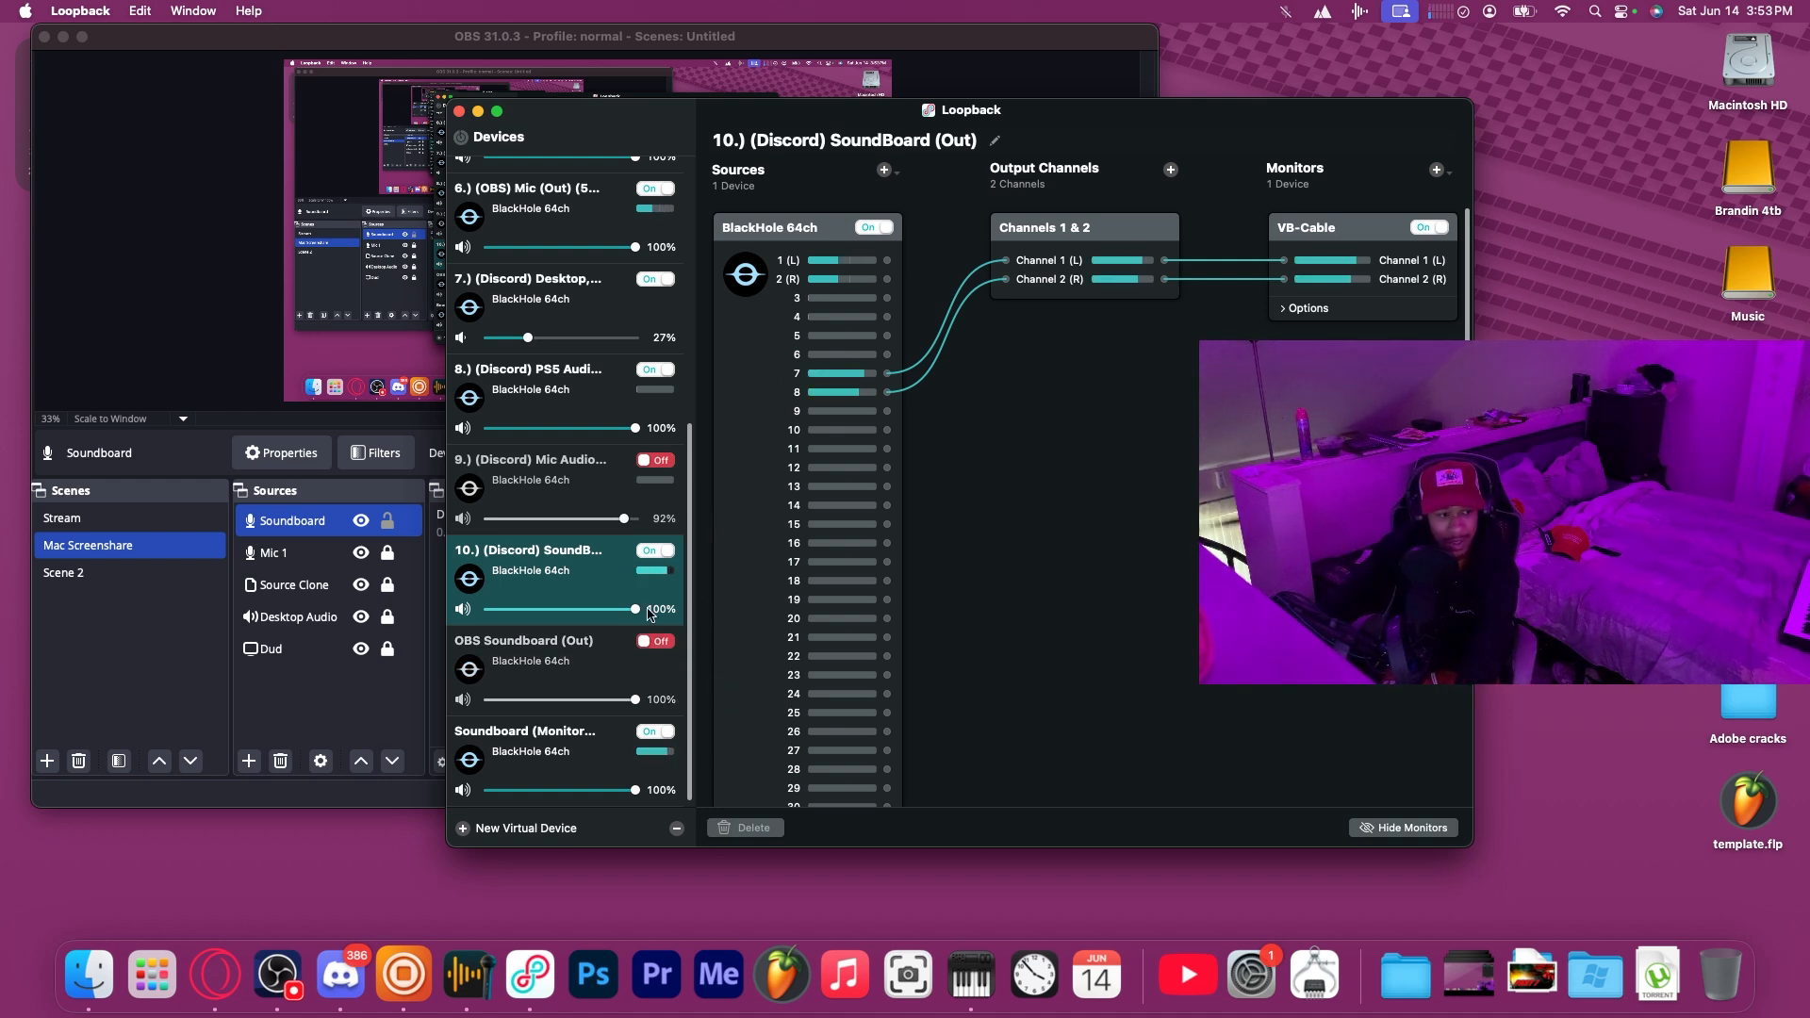
{"action": "left_click", "coordinate": [573, 650]}
{"action": "left_click_drag", "start_coordinate": [718, 121], "coordinate": [1466, 136]}
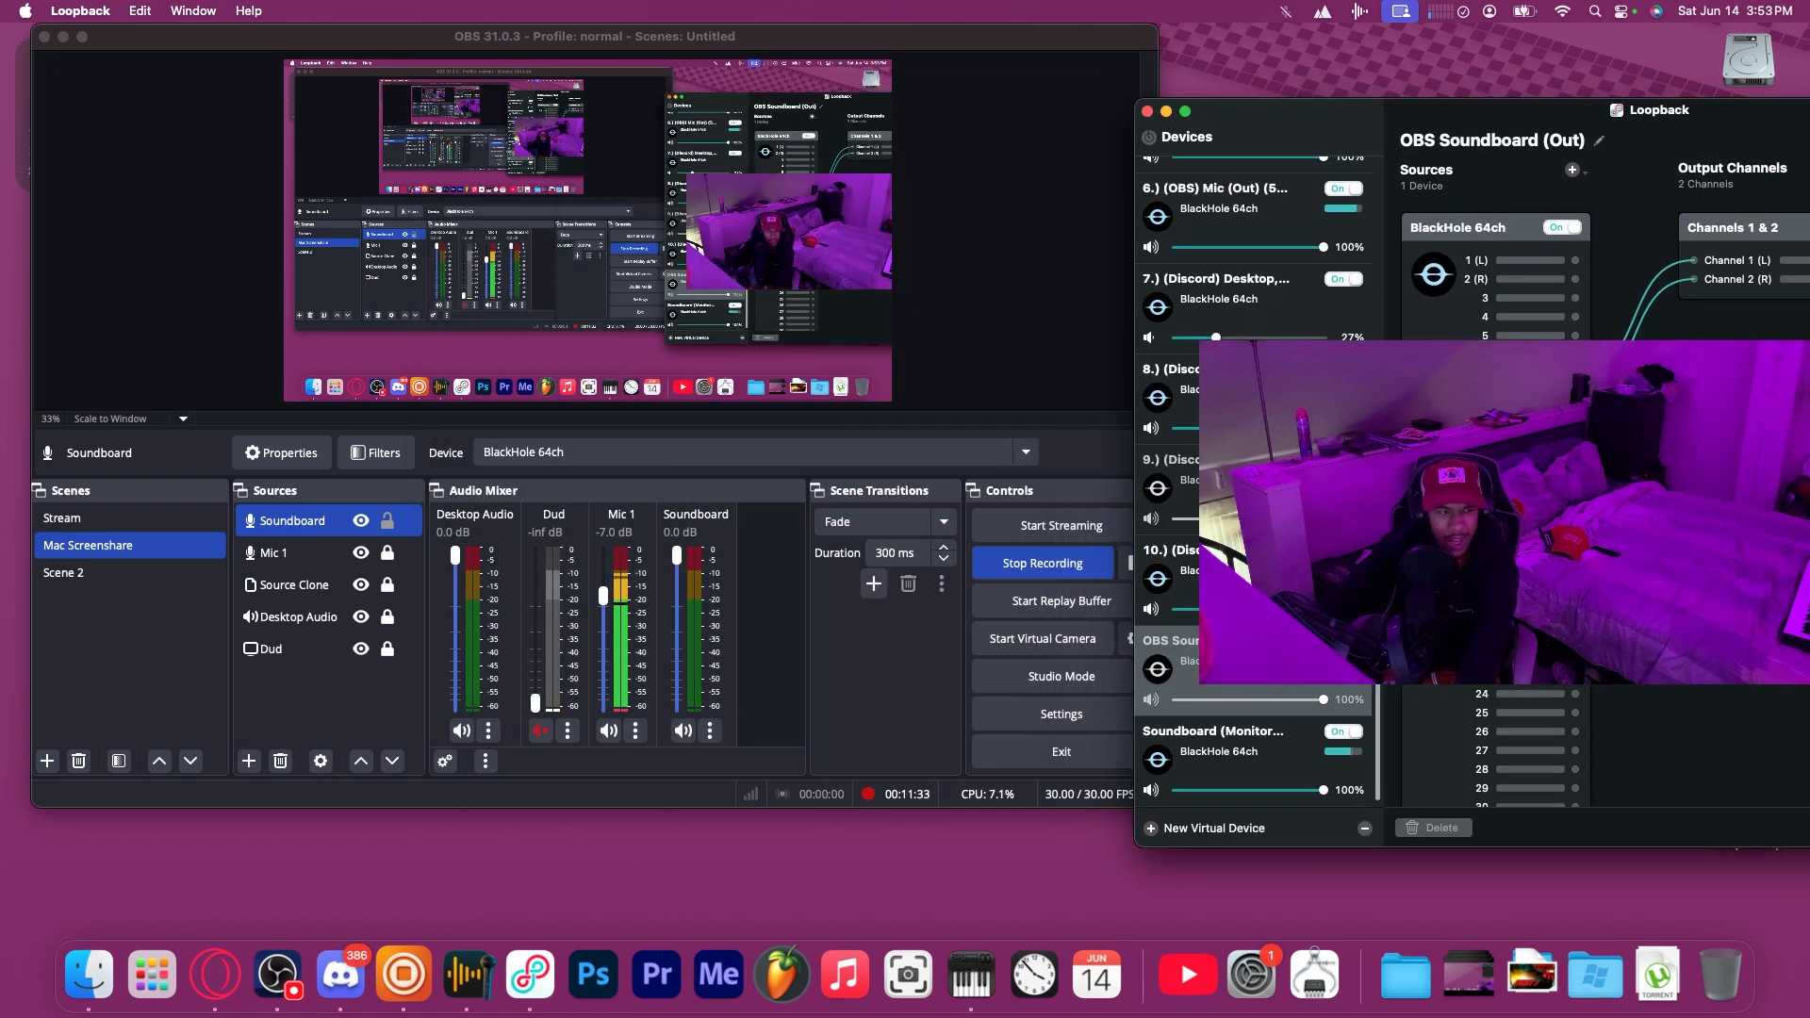
Check the Maschine 2 signal in Audio Hijack's Podcast setup session, minimize that window, and return to Loopback.
{"action": "left_click", "coordinate": [483, 975]}
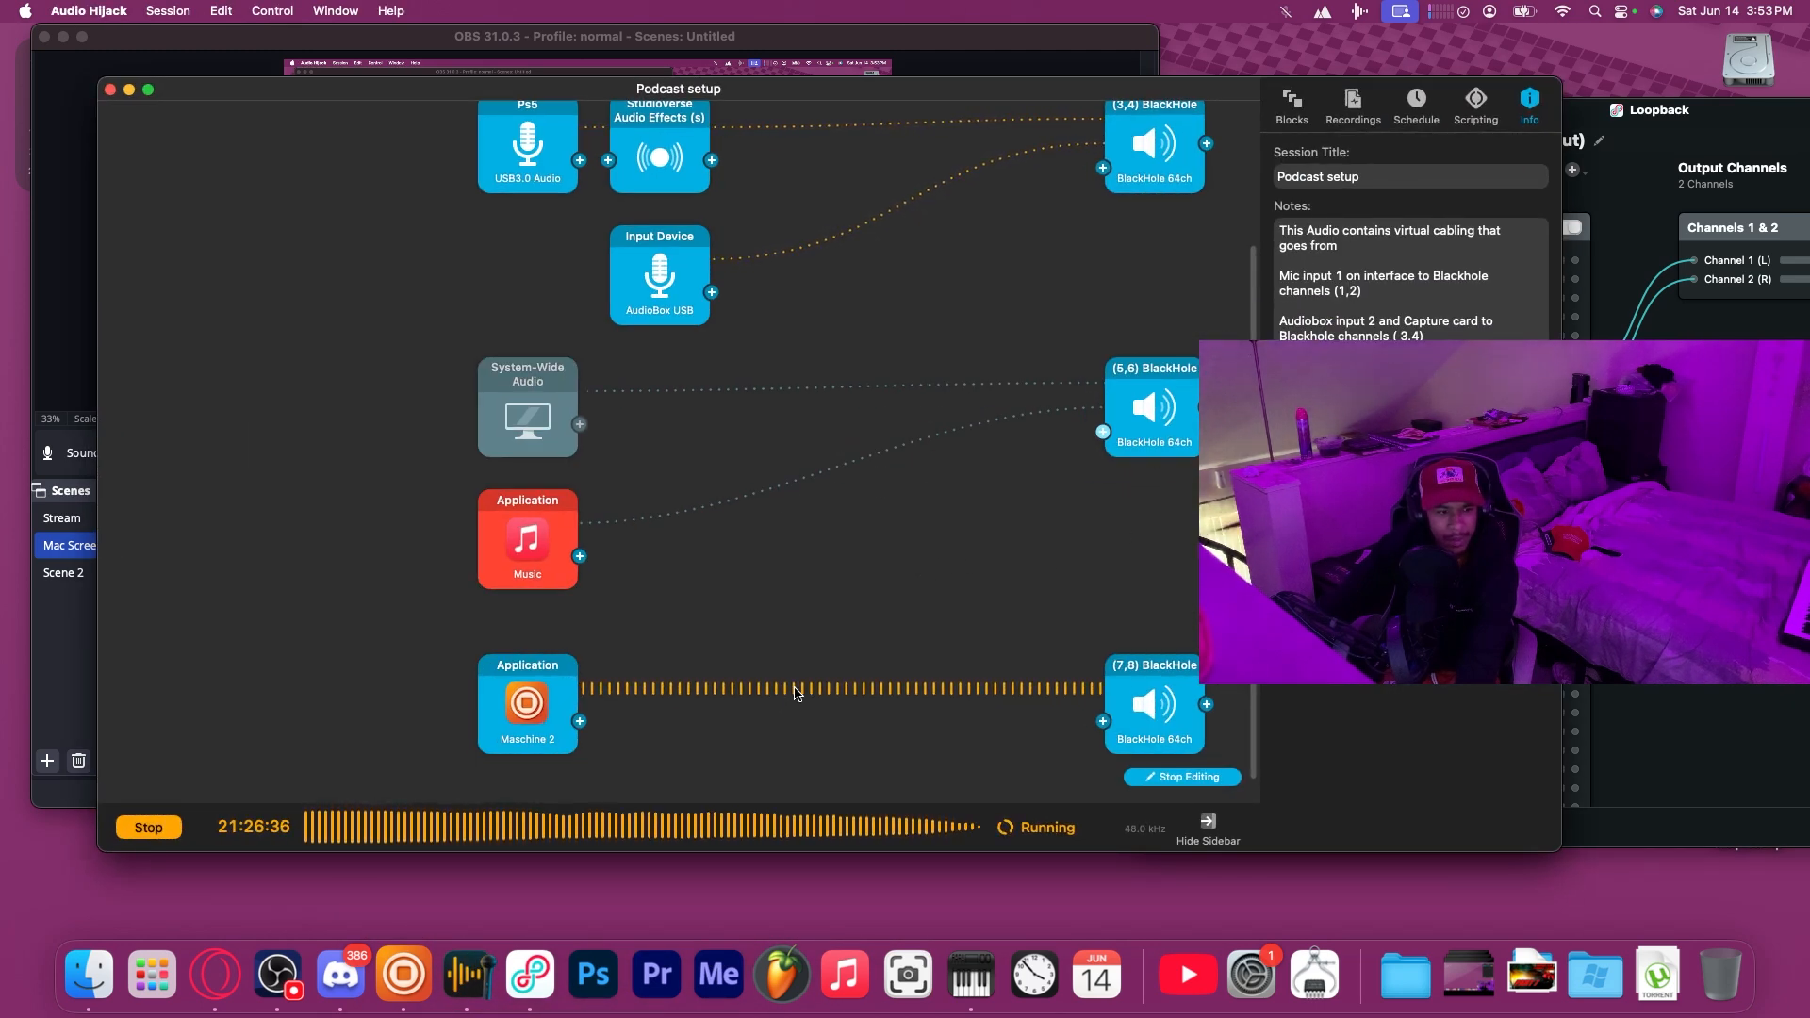
{"action": "key", "text": "super+Tab"}
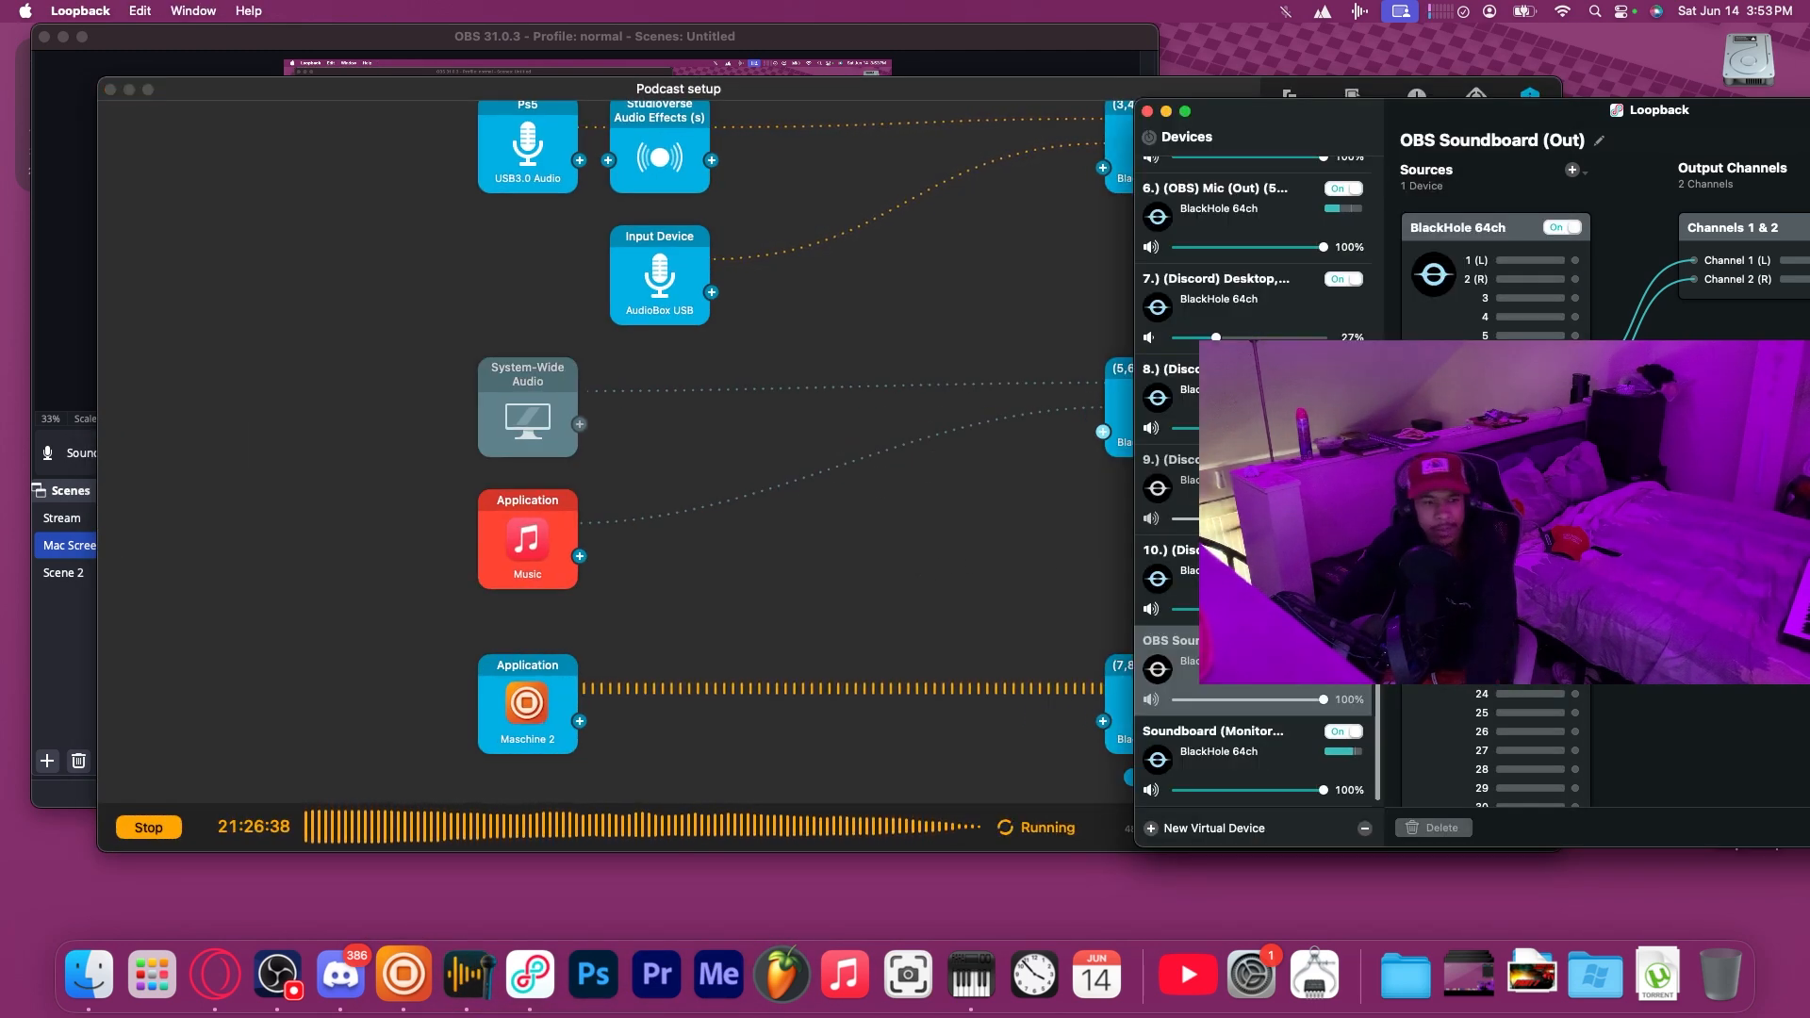
{"action": "left_click", "coordinate": [129, 90]}
{"action": "left_click_drag", "start_coordinate": [1301, 126], "coordinate": [574, 75]}
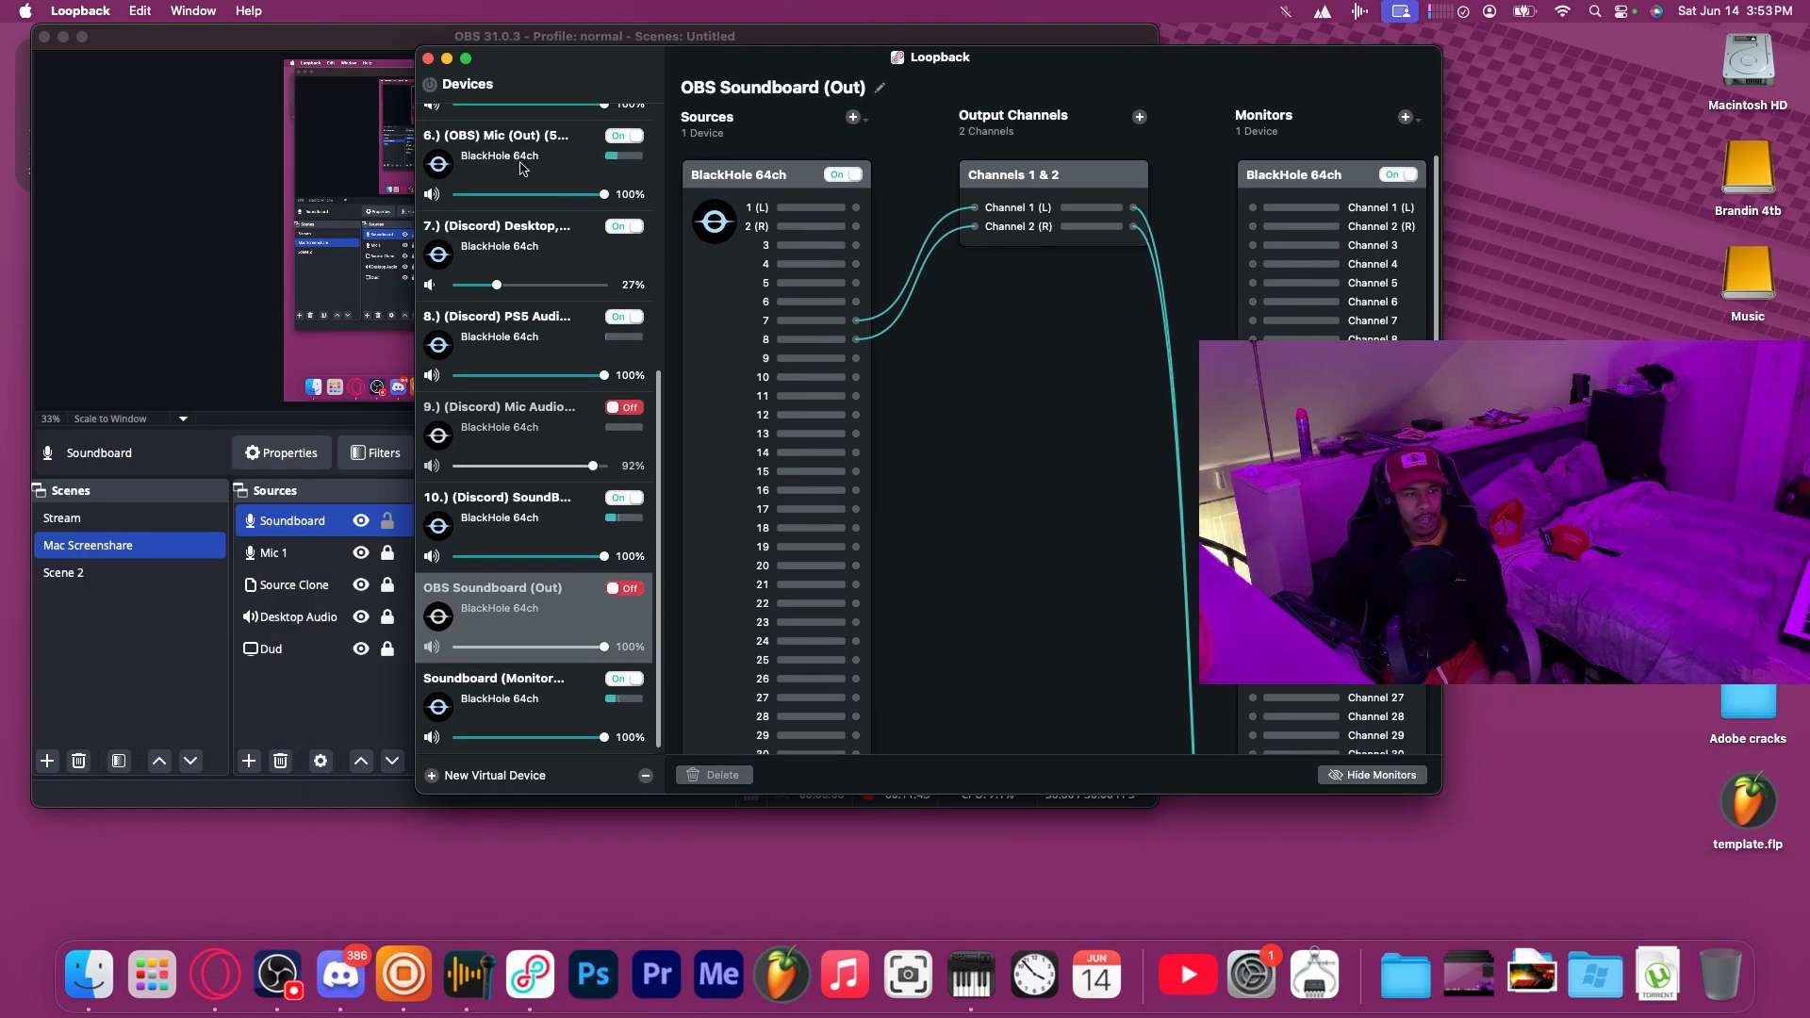
Turn on the OBS Soundboard (Out) virtual device and lower the Soundboard source in OBS to -10.5 dB.
{"action": "left_click", "coordinate": [626, 589]}
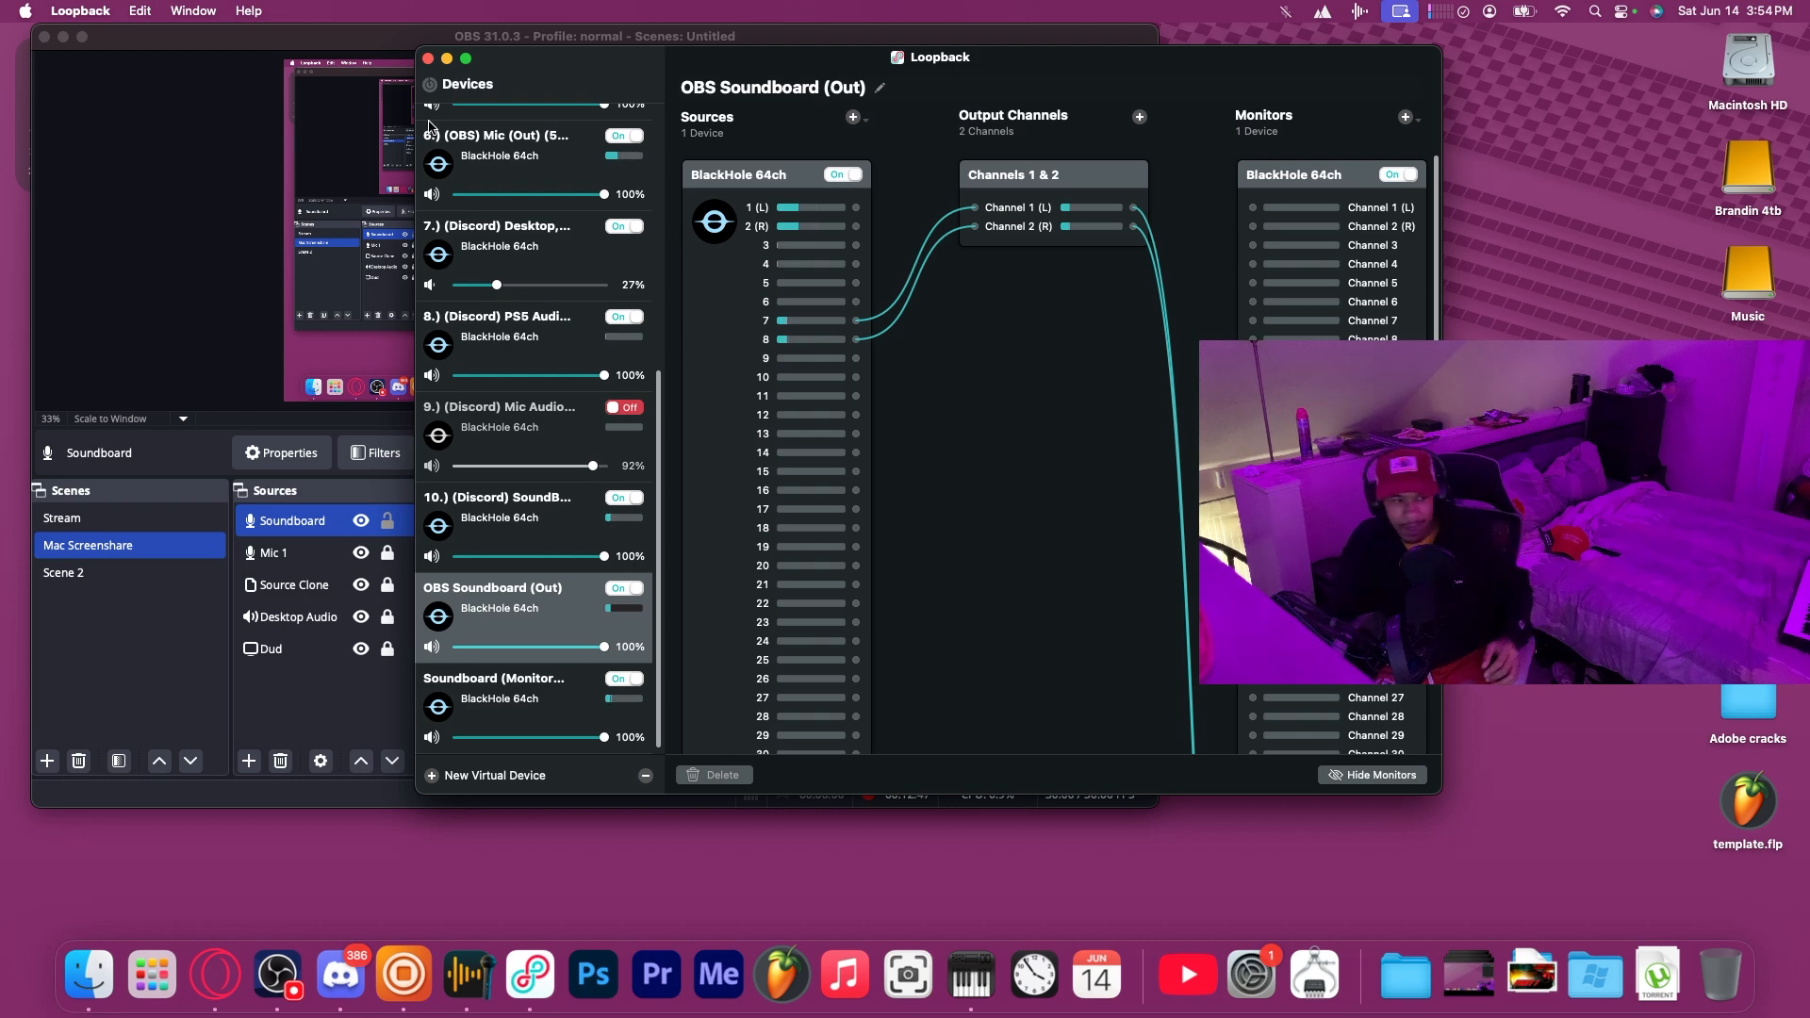
{"action": "left_click", "coordinate": [185, 665]}
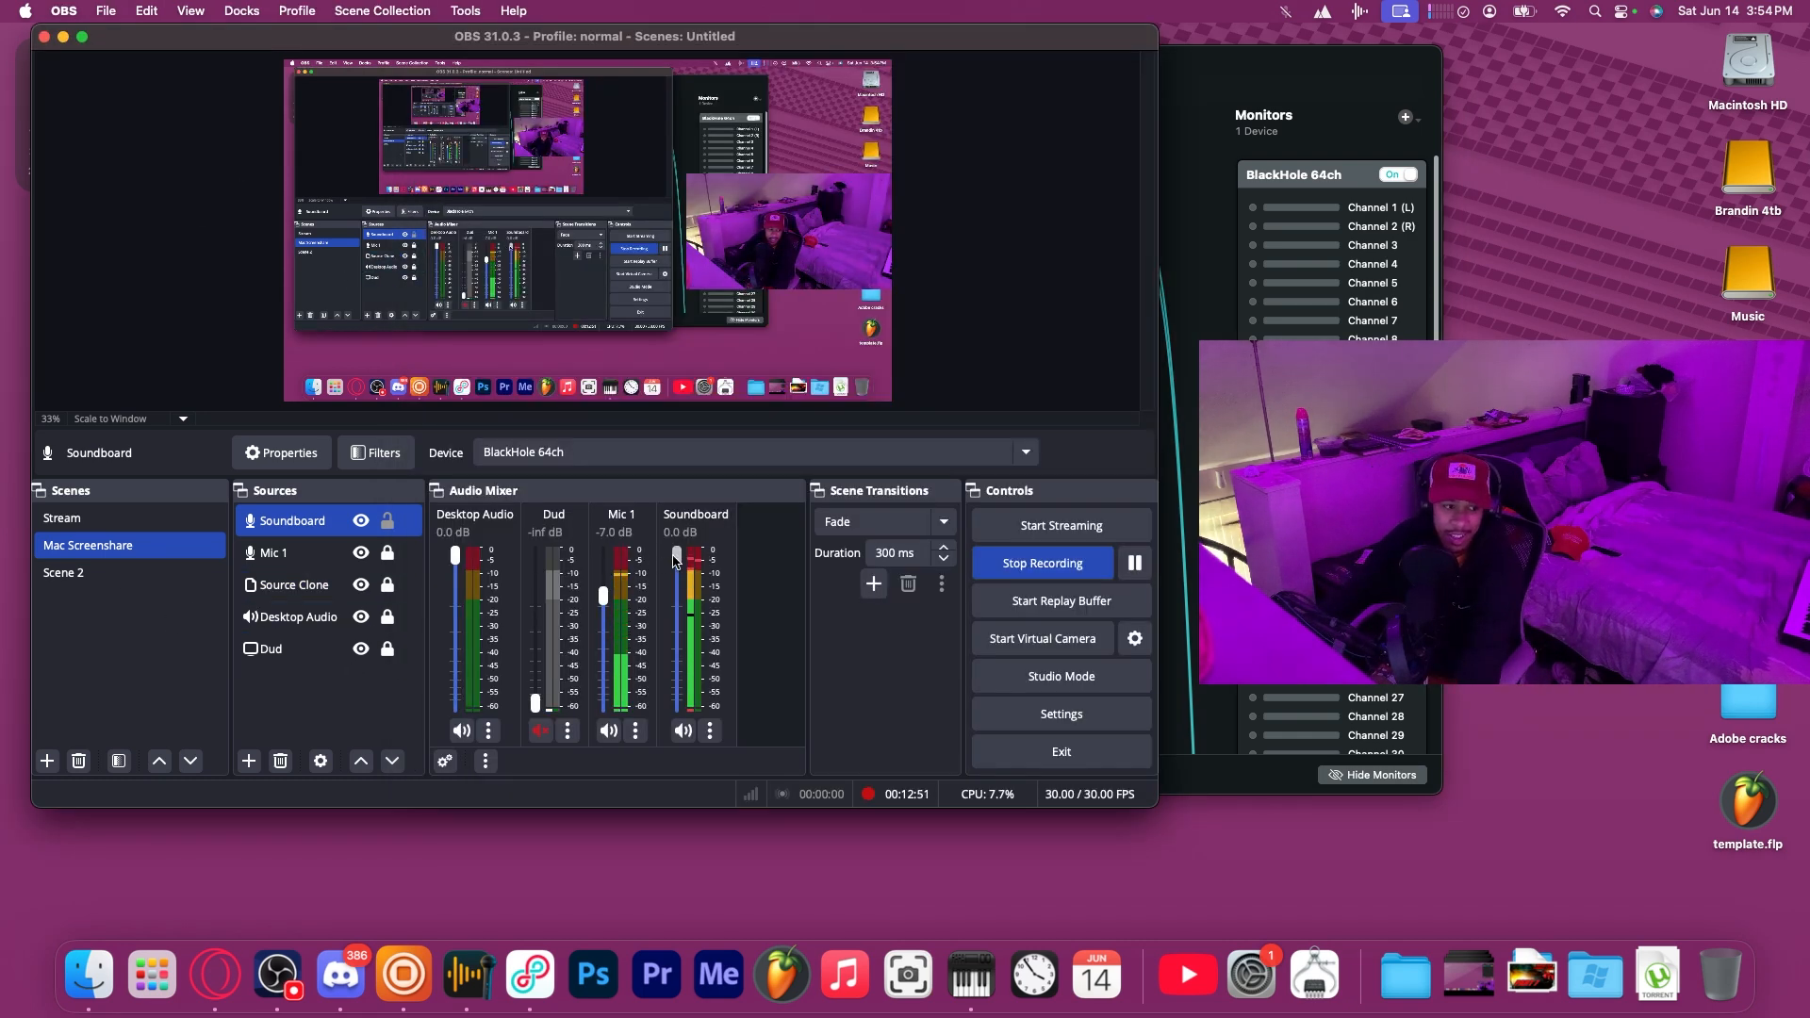
{"action": "left_click_drag", "start_coordinate": [675, 556], "coordinate": [680, 609]}
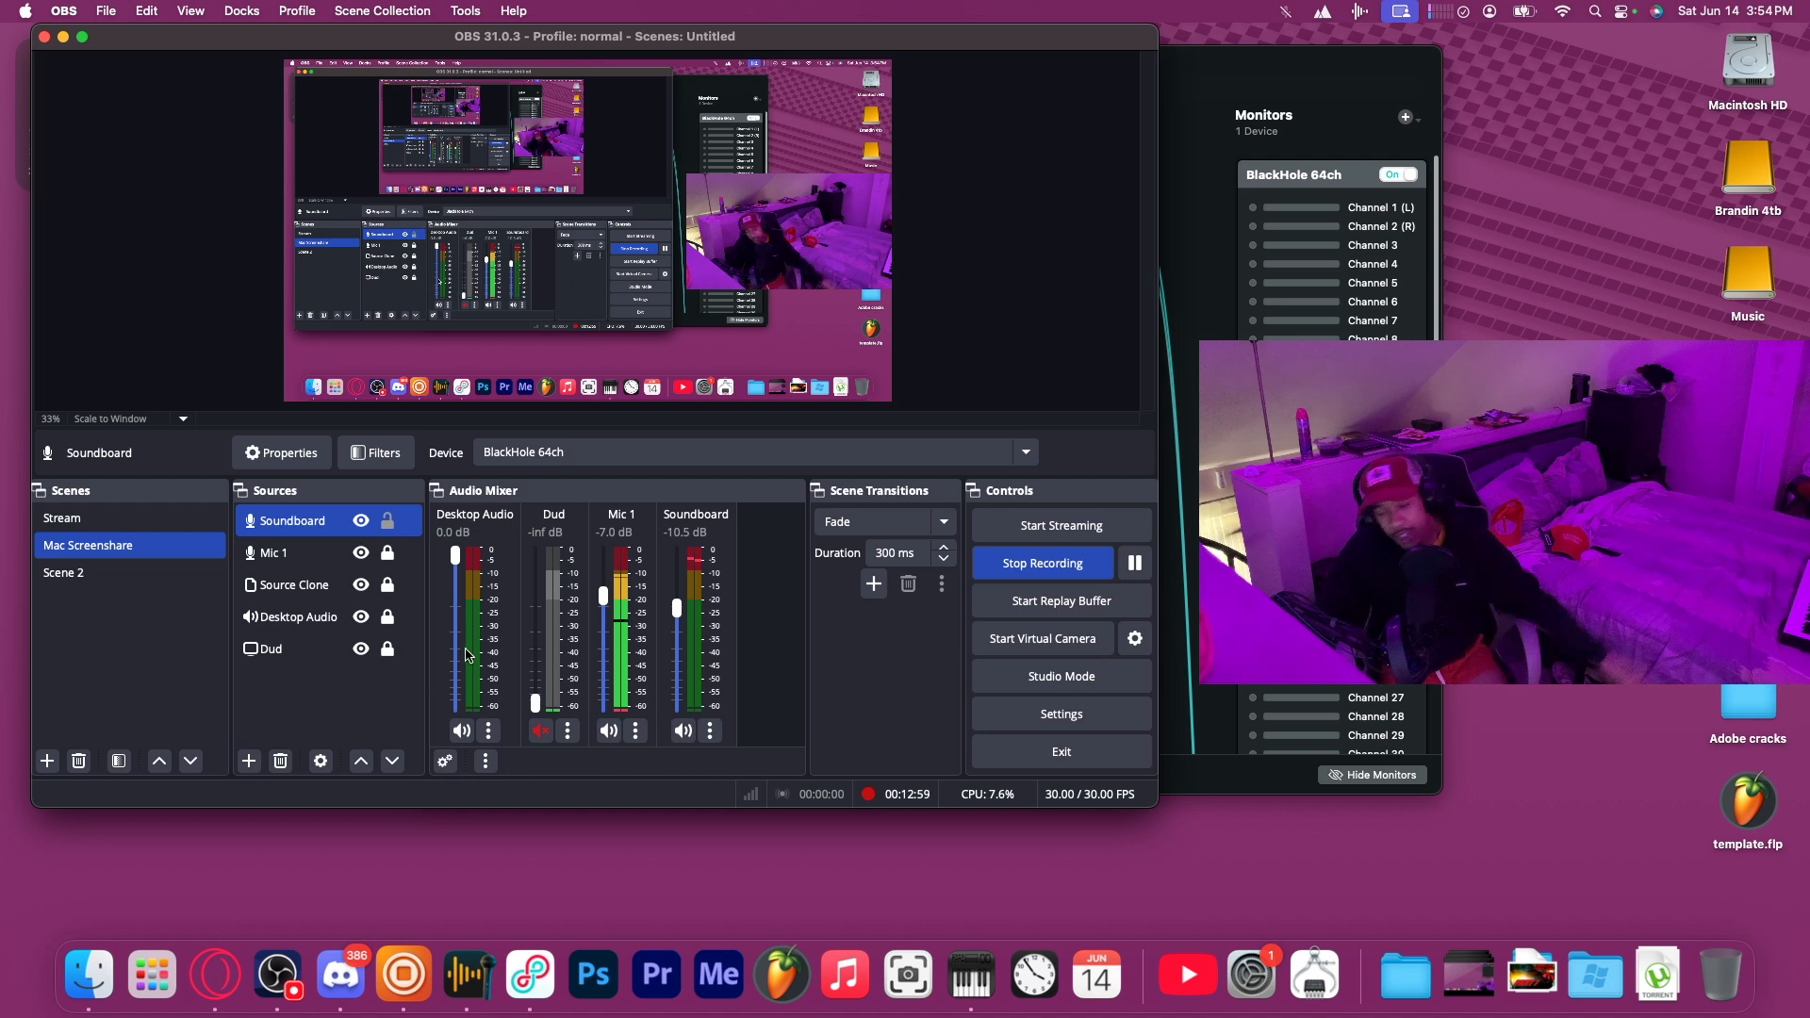
{"action": "left_click", "coordinate": [567, 731]}
{"action": "left_click", "coordinate": [624, 504]}
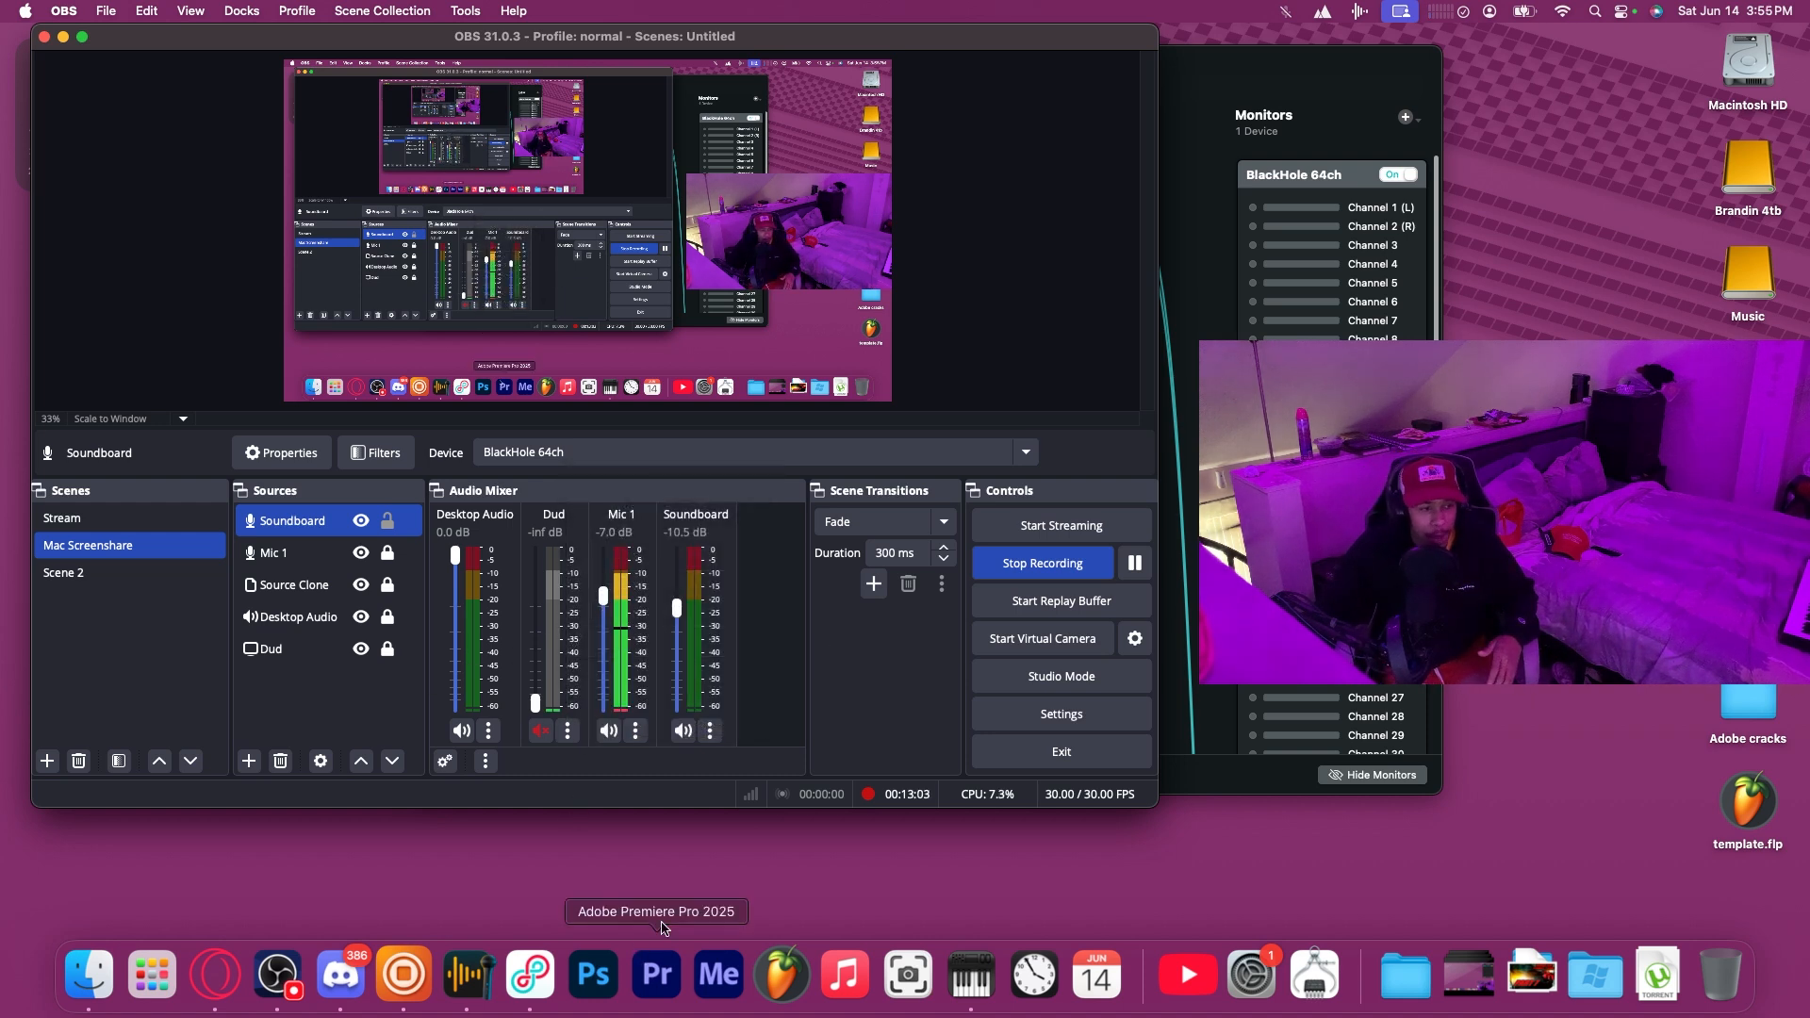
Minimize OBS, switch to Audio Hijack, and review the block layout of the Podcast setup session.
{"action": "left_click", "coordinate": [62, 37]}
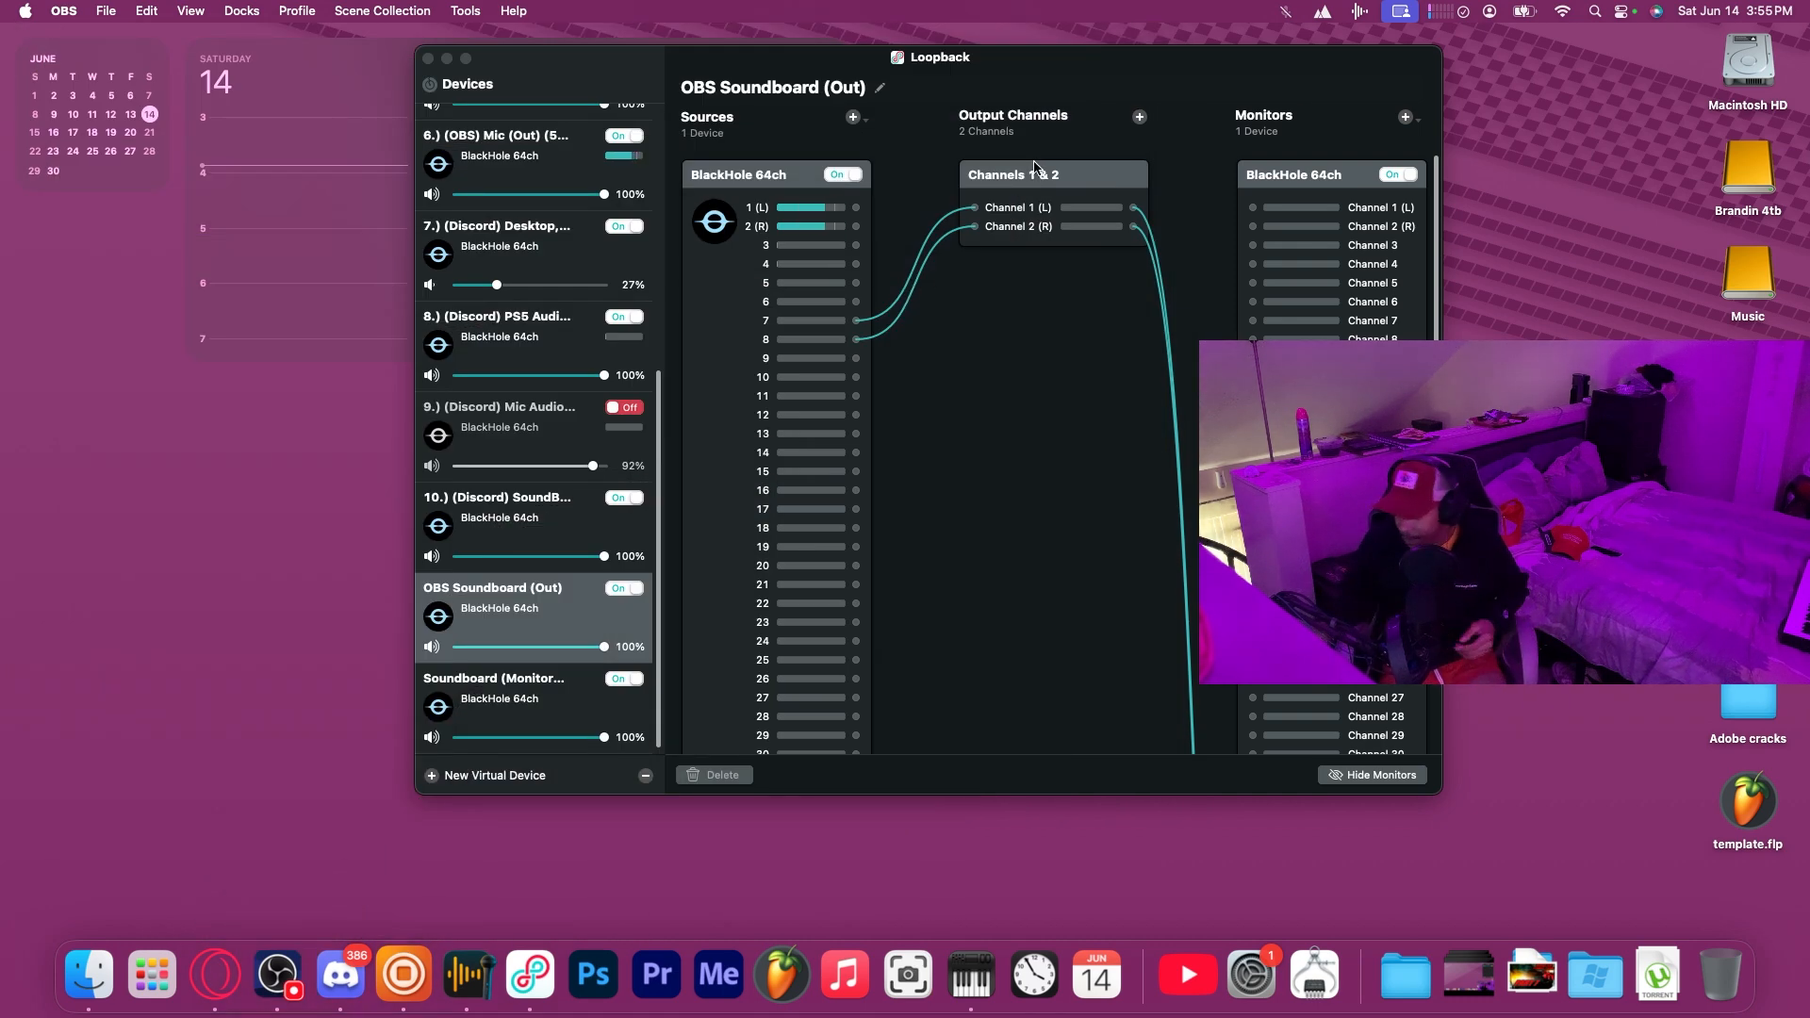
{"action": "left_click", "coordinate": [468, 973]}
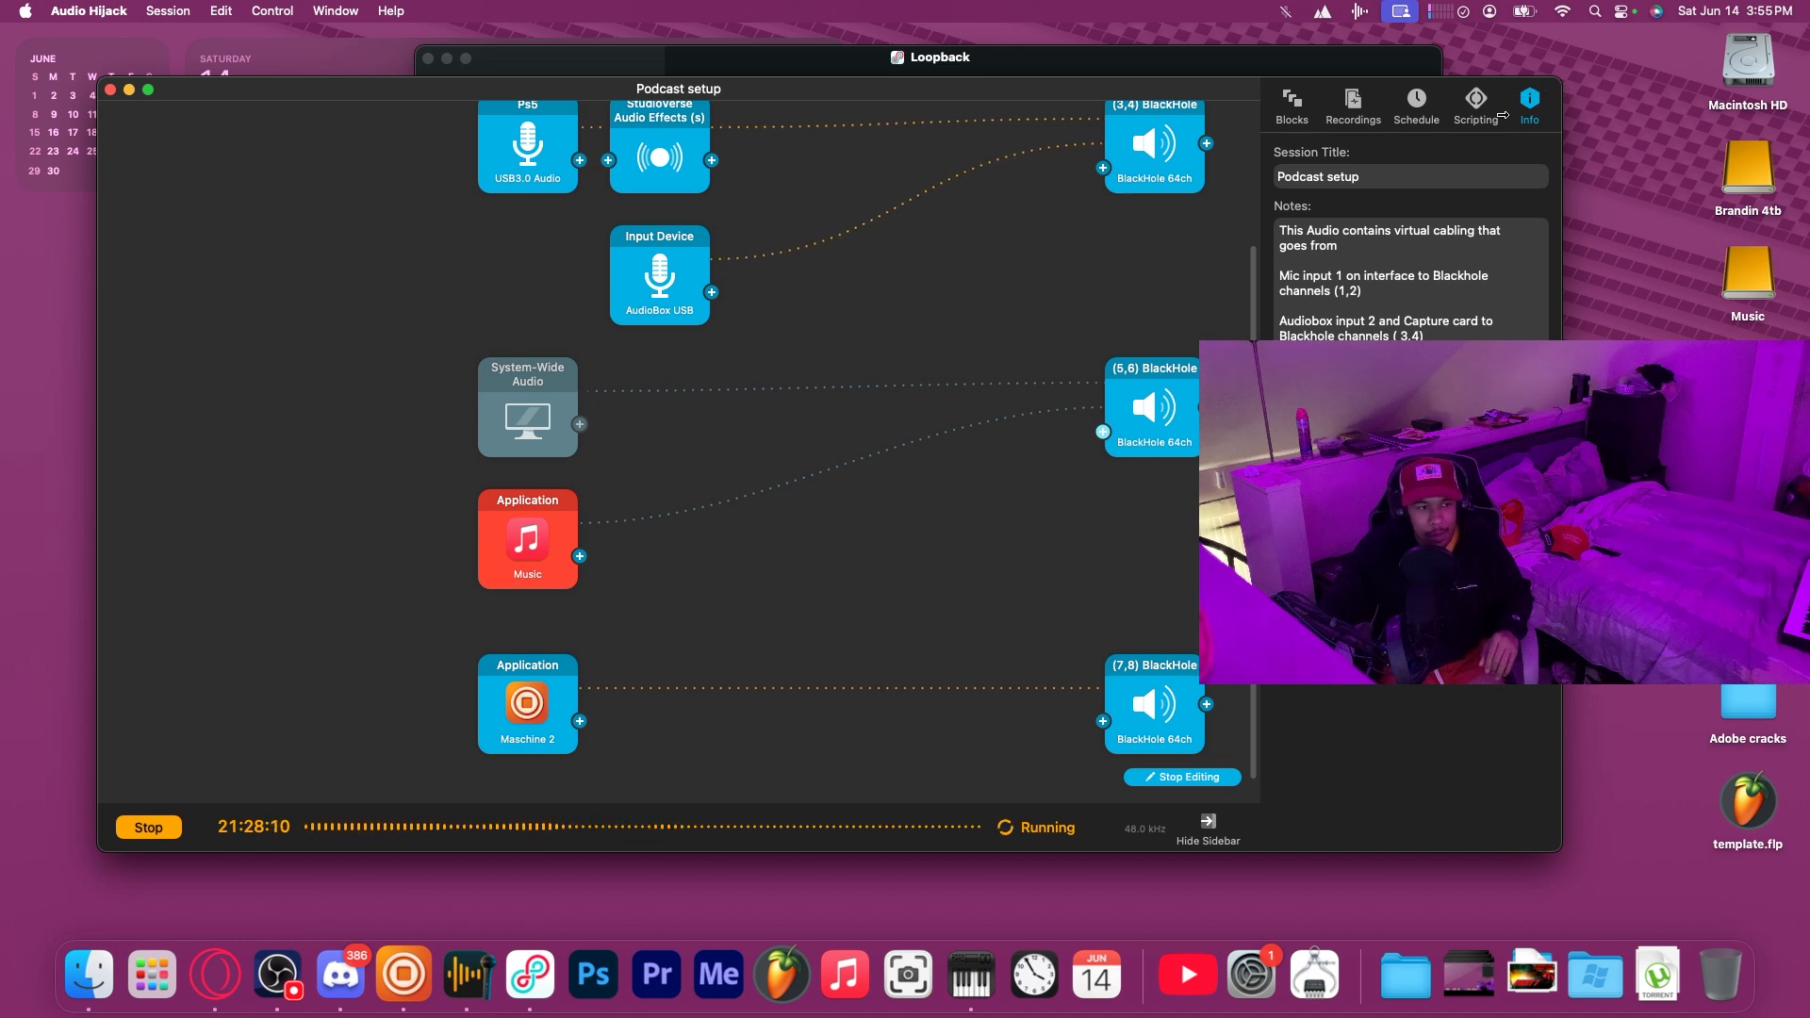
{"action": "mouse_move", "coordinate": [1564, 84]}
{"action": "left_mouse_down"}
{"action": "mouse_move", "coordinate": [1565, 181]}
{"action": "mouse_move", "coordinate": [1564, 91]}
{"action": "left_mouse_up"}
{"action": "scroll", "coordinate": [936, 179], "scroll_direction": "up", "scroll_amount": 3}
{"action": "left_click_drag", "start_coordinate": [837, 98], "coordinate": [698, 96]}
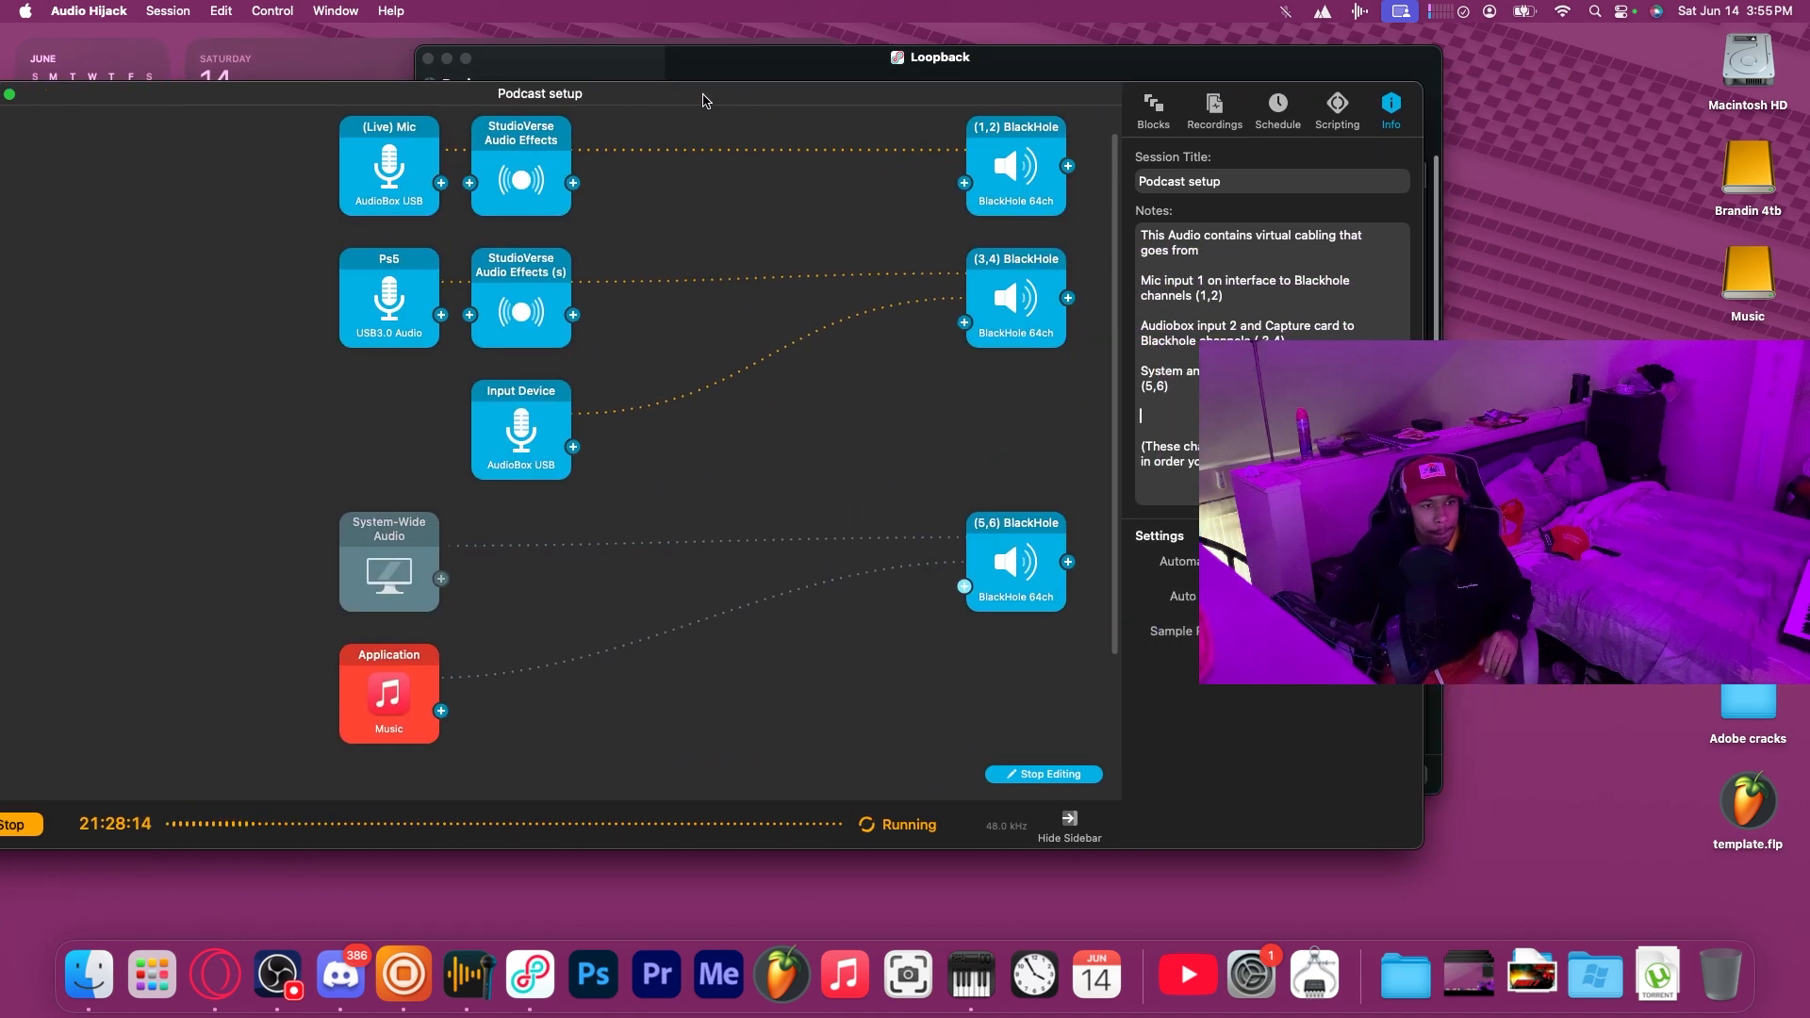
{"action": "scroll", "coordinate": [744, 210], "scroll_direction": "down", "scroll_amount": 3}
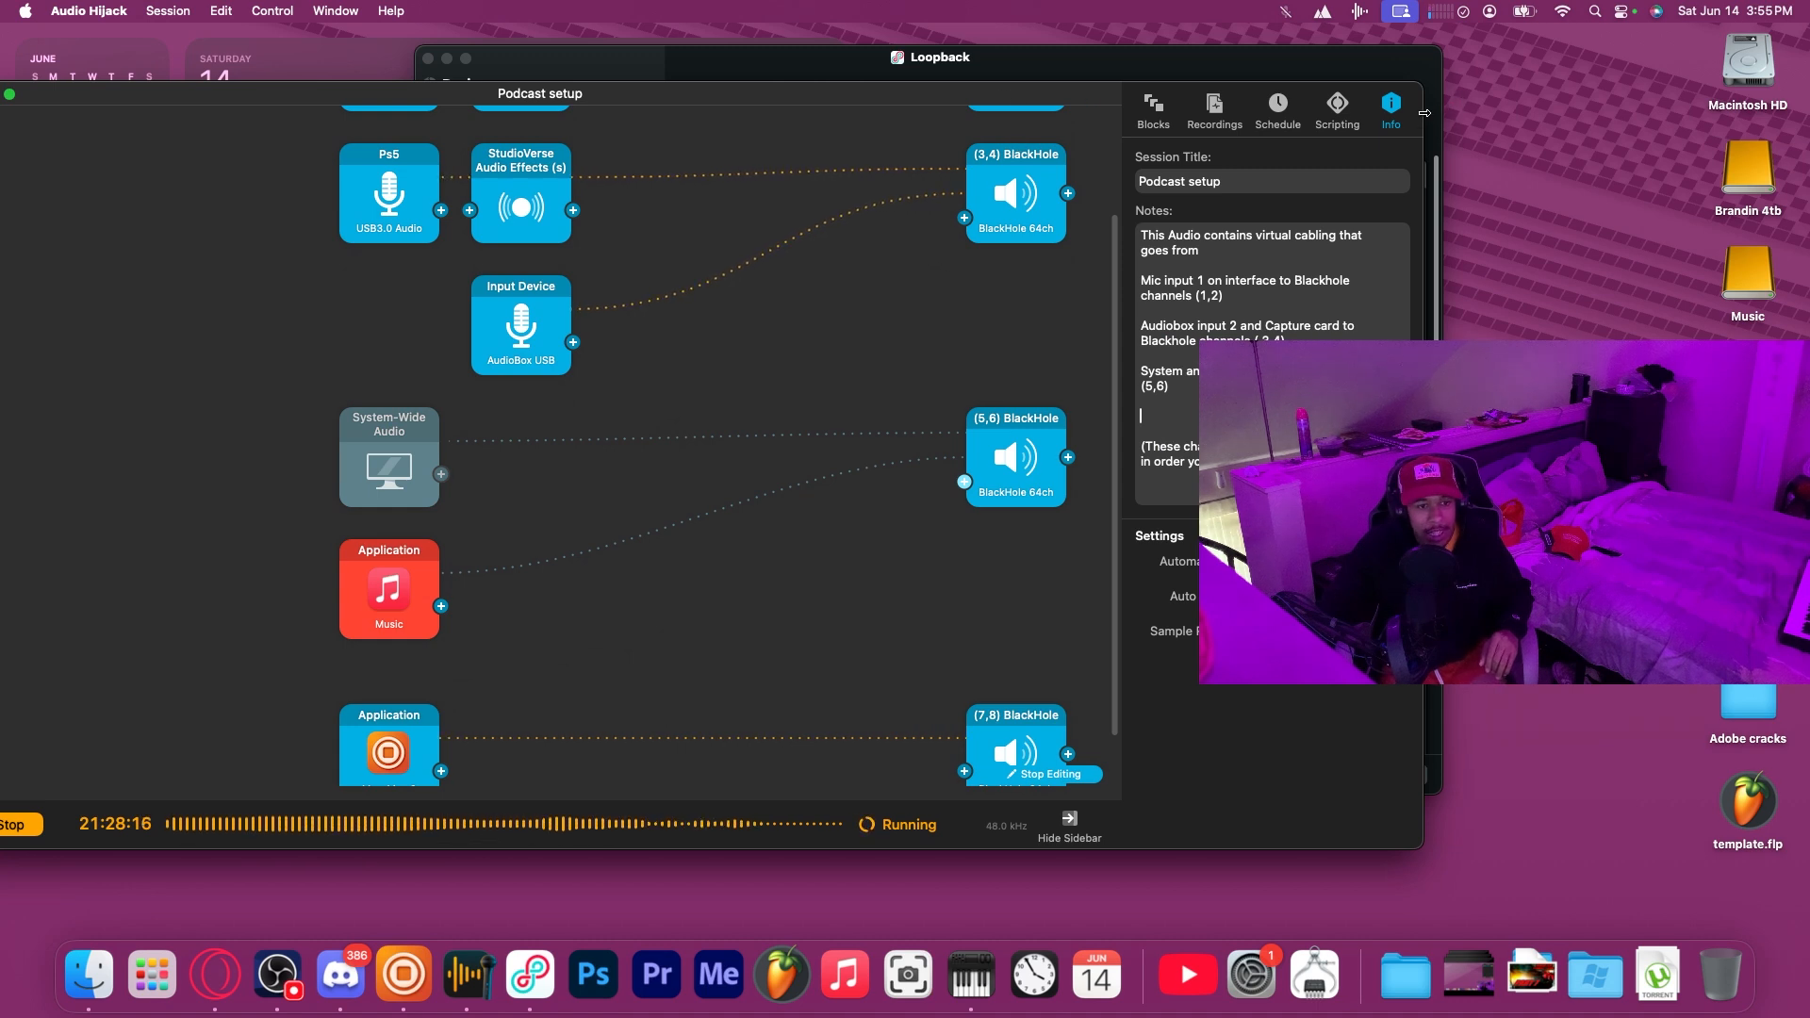
{"action": "left_click_drag", "start_coordinate": [986, 98], "coordinate": [1257, 96]}
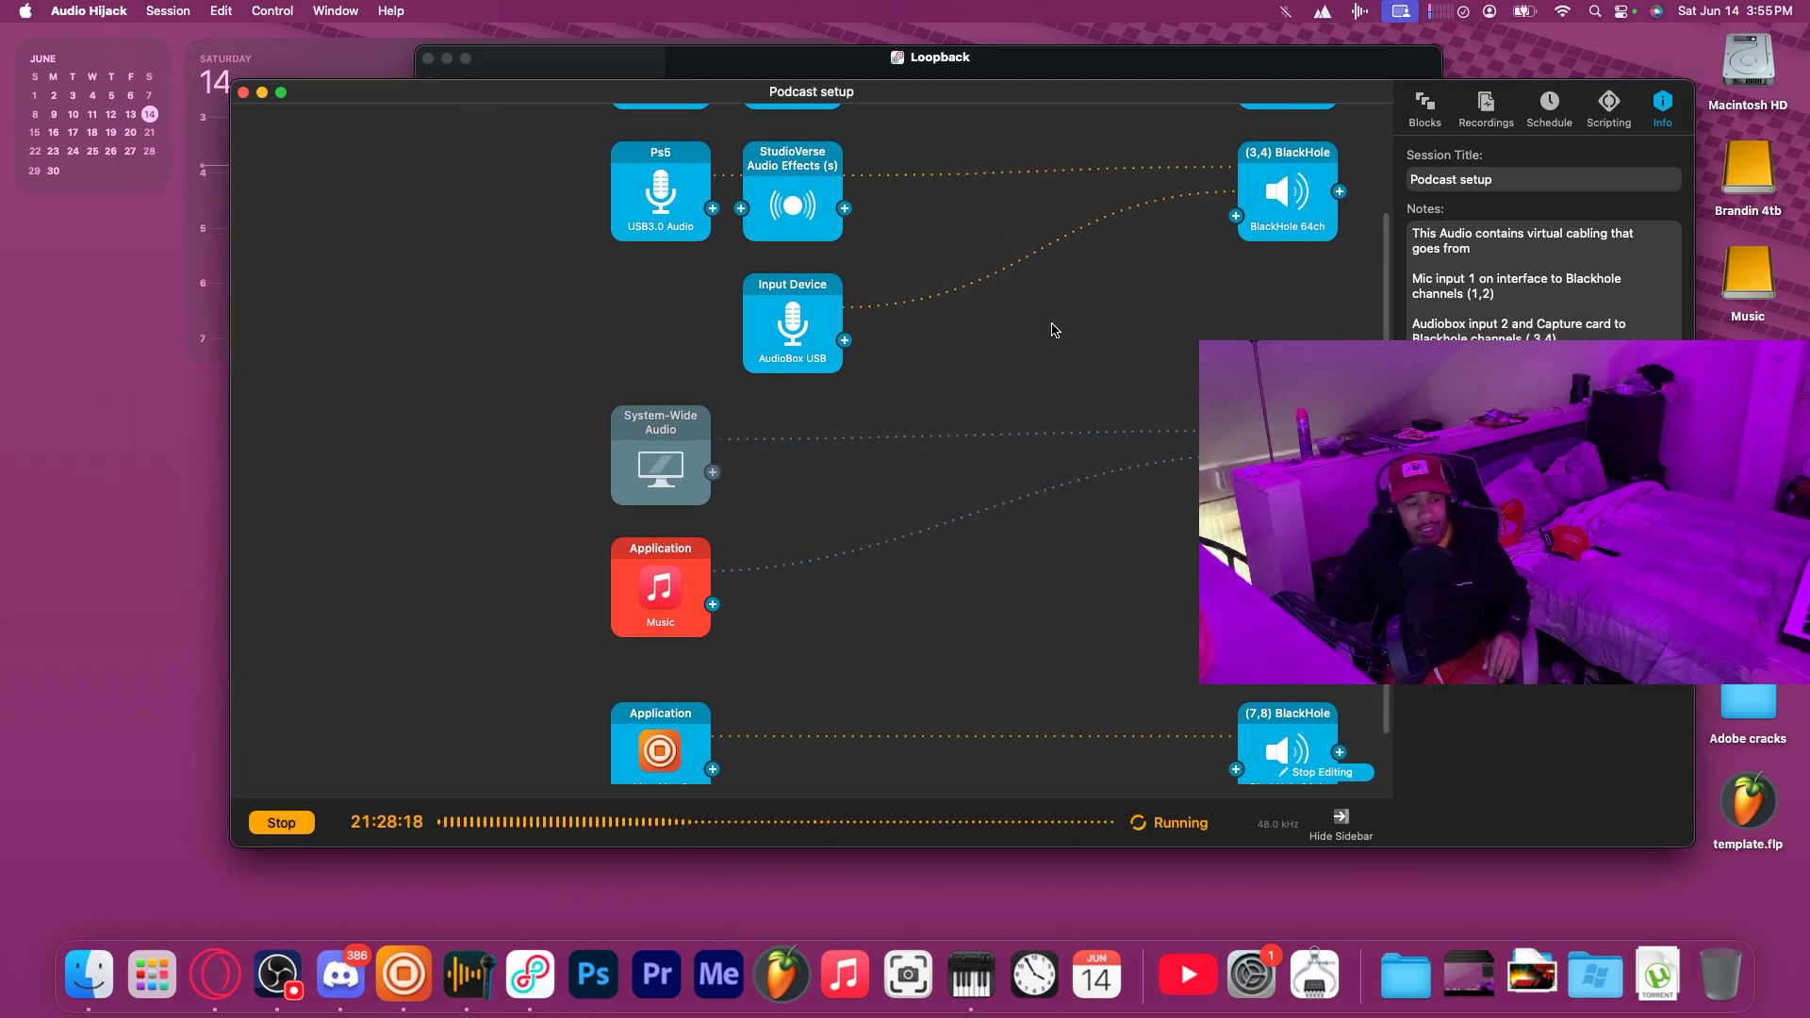
{"action": "scroll", "coordinate": [1026, 469], "scroll_direction": "up", "scroll_amount": 3}
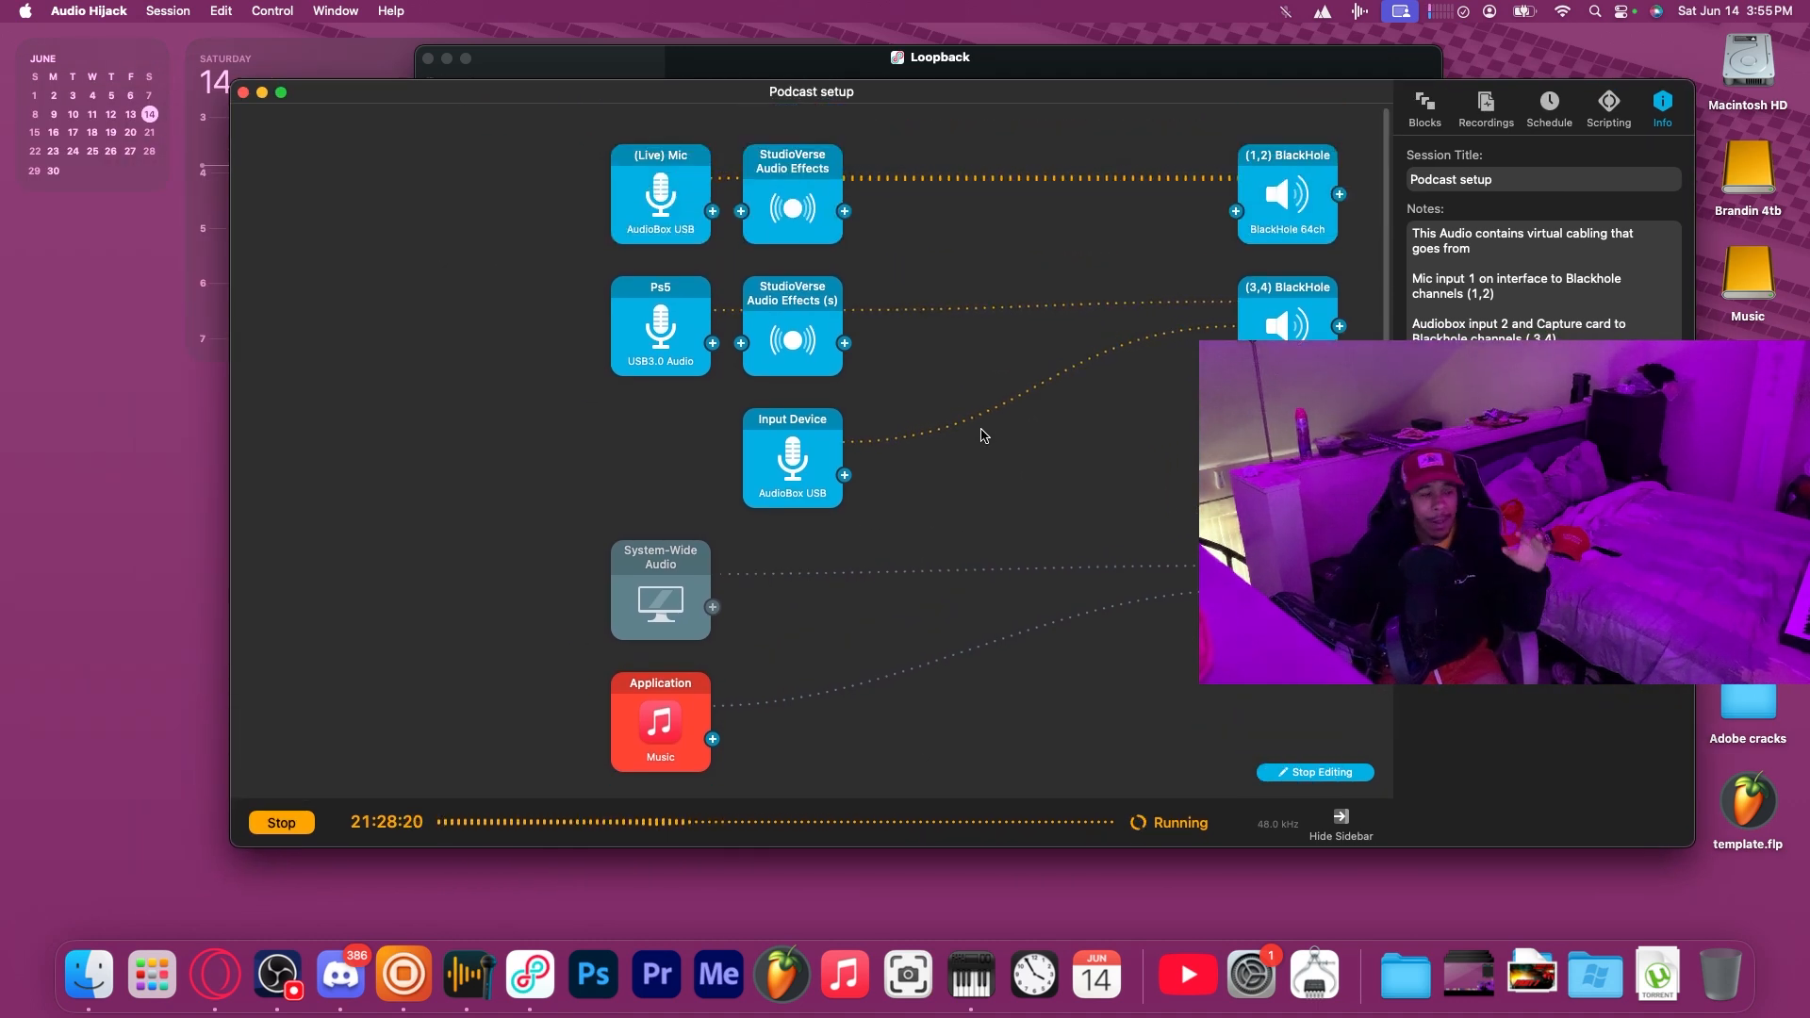
Examine the device settings of the (Live) Mic block and the (1,2) BlackHole output block.
{"action": "left_click", "coordinate": [659, 202]}
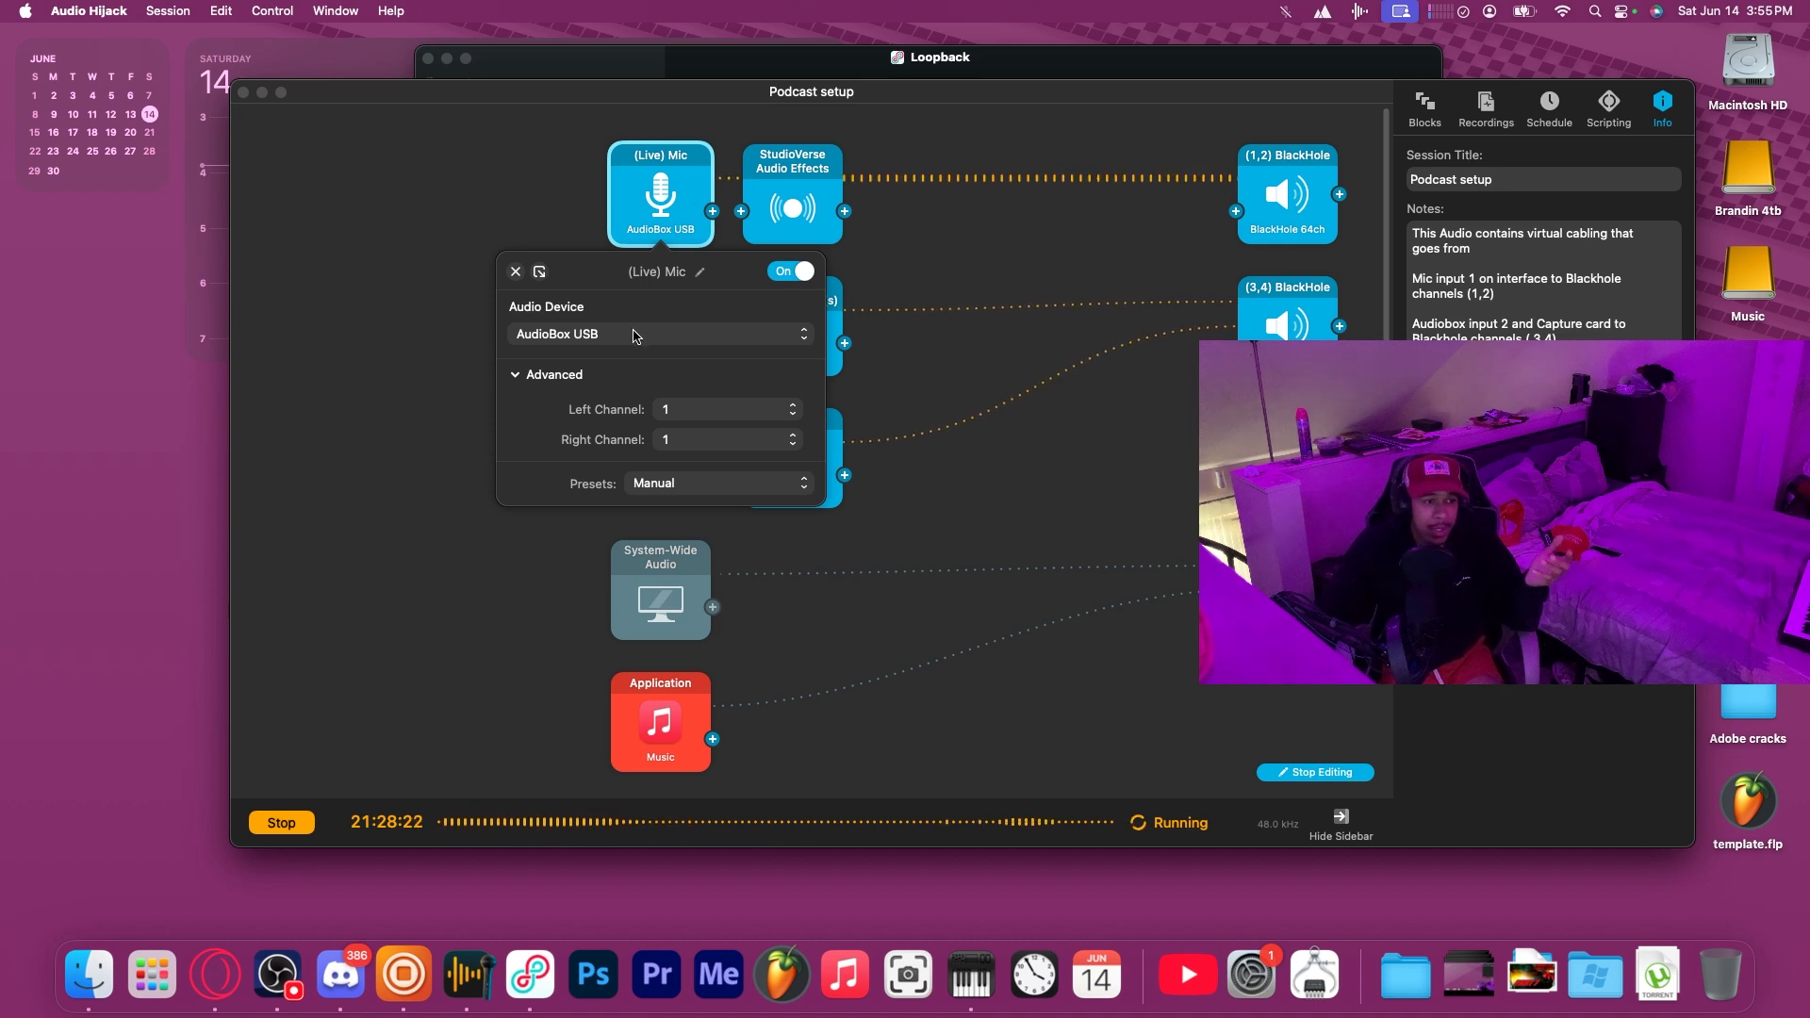
{"action": "left_click", "coordinate": [936, 267]}
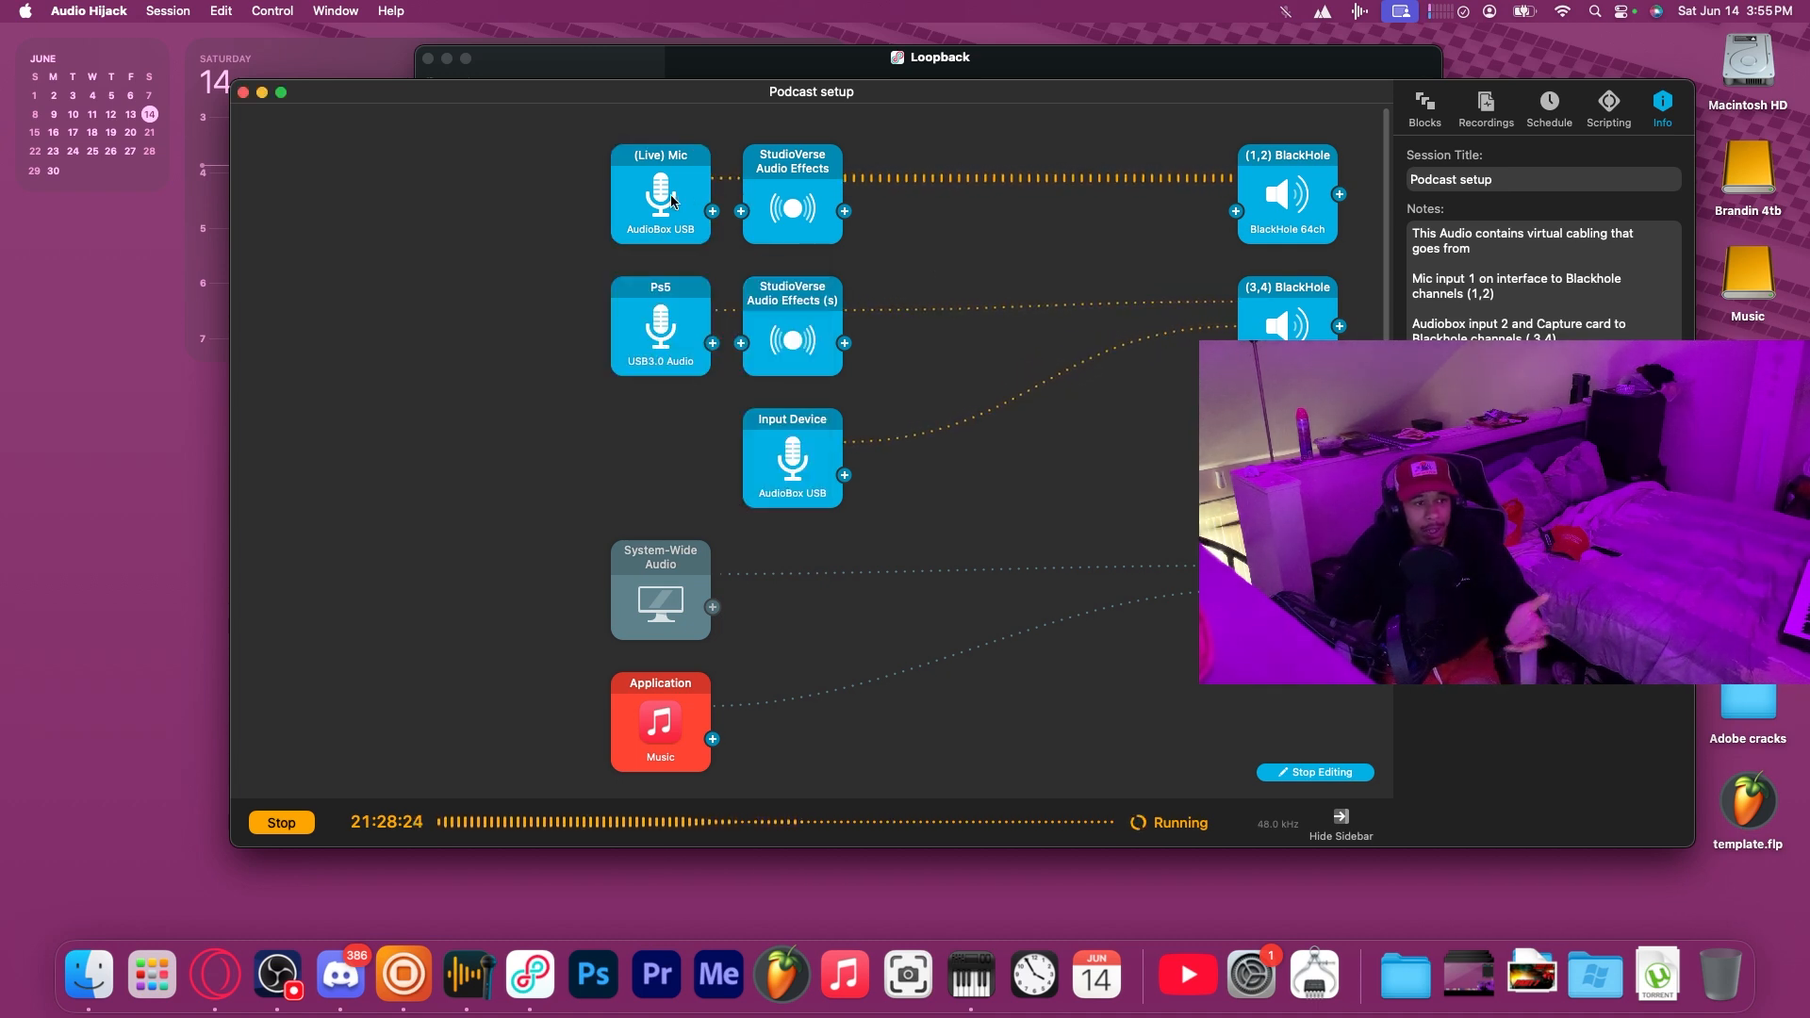
{"action": "left_click", "coordinate": [1270, 187]}
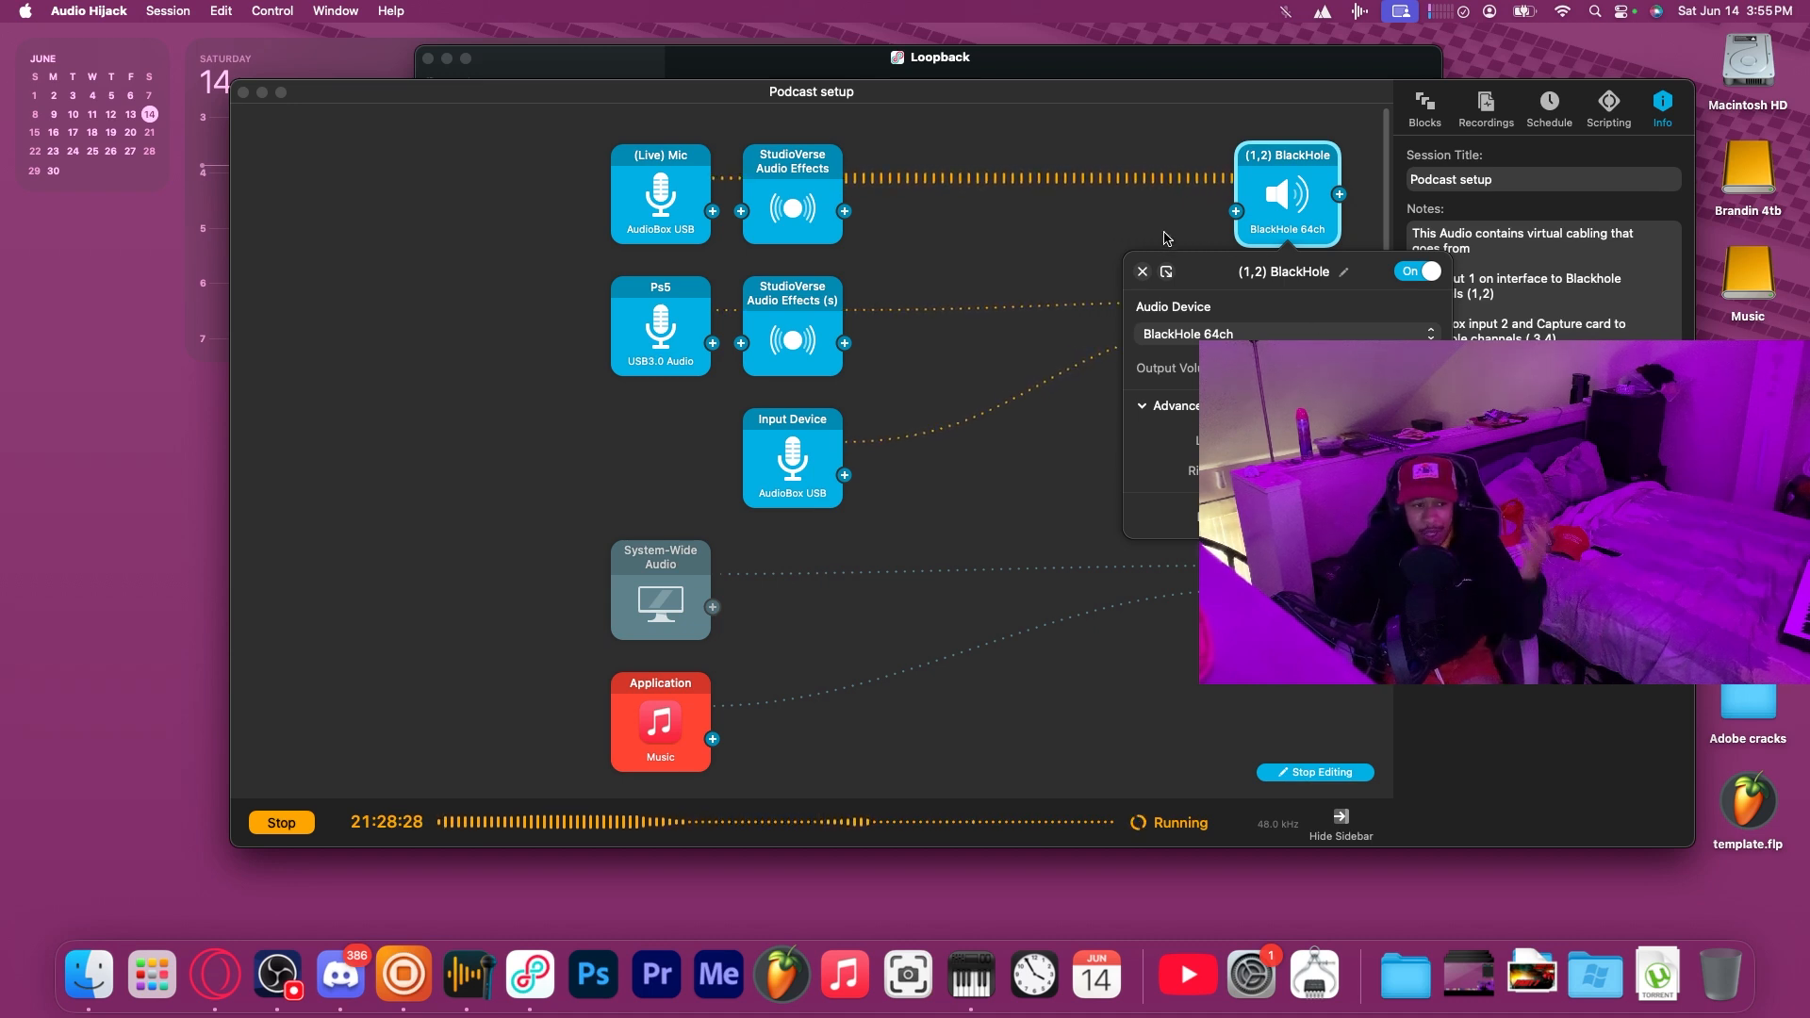
{"action": "left_click", "coordinate": [1147, 195]}
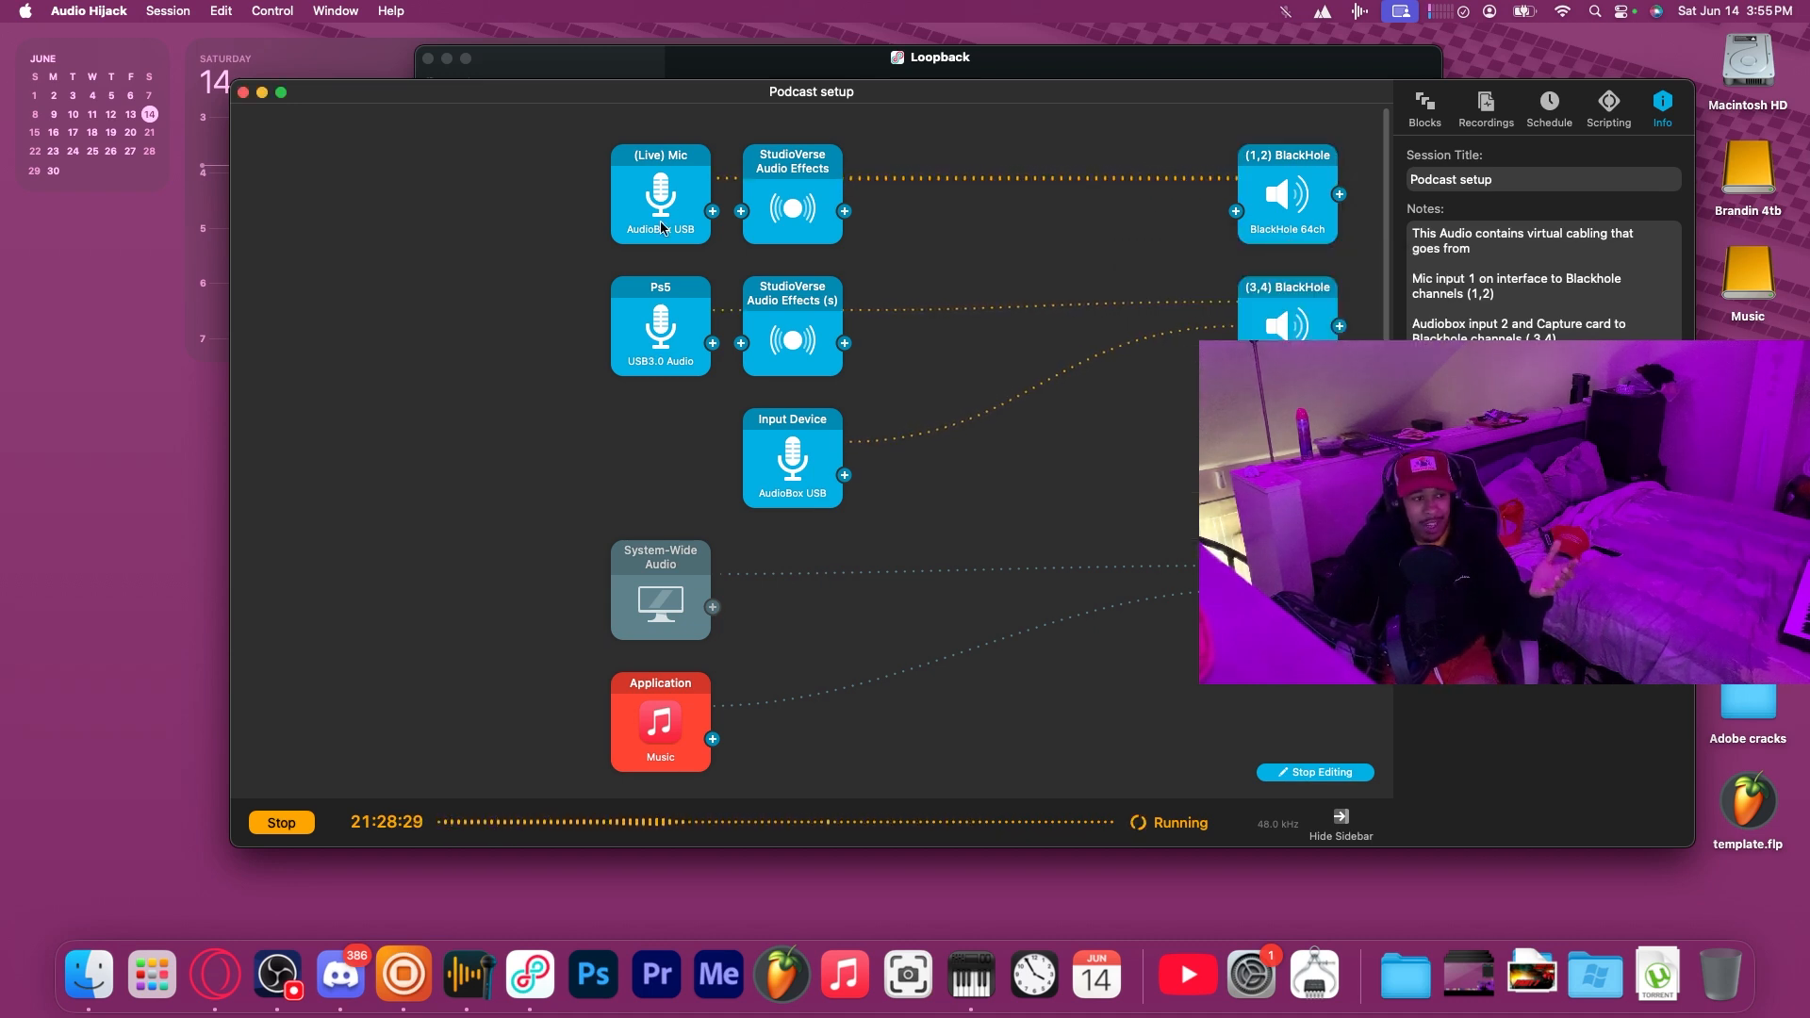
{"action": "left_click", "coordinate": [706, 180]}
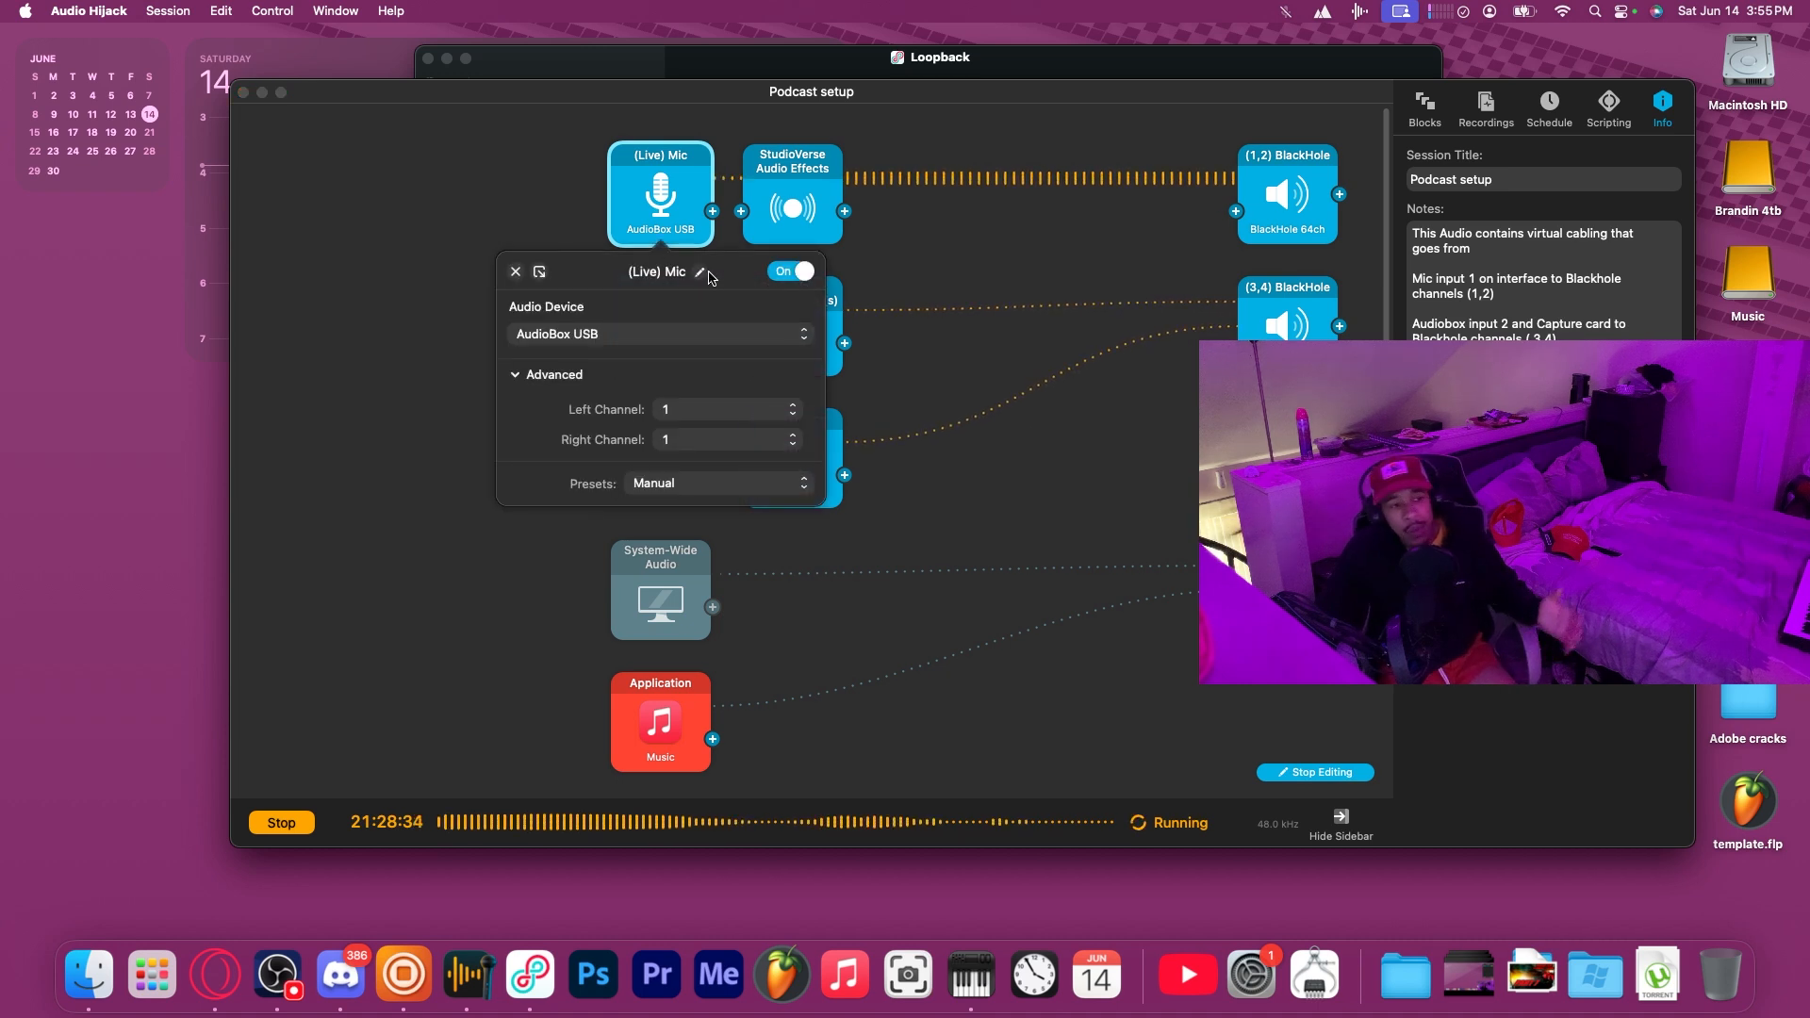
{"action": "left_click", "coordinate": [928, 274]}
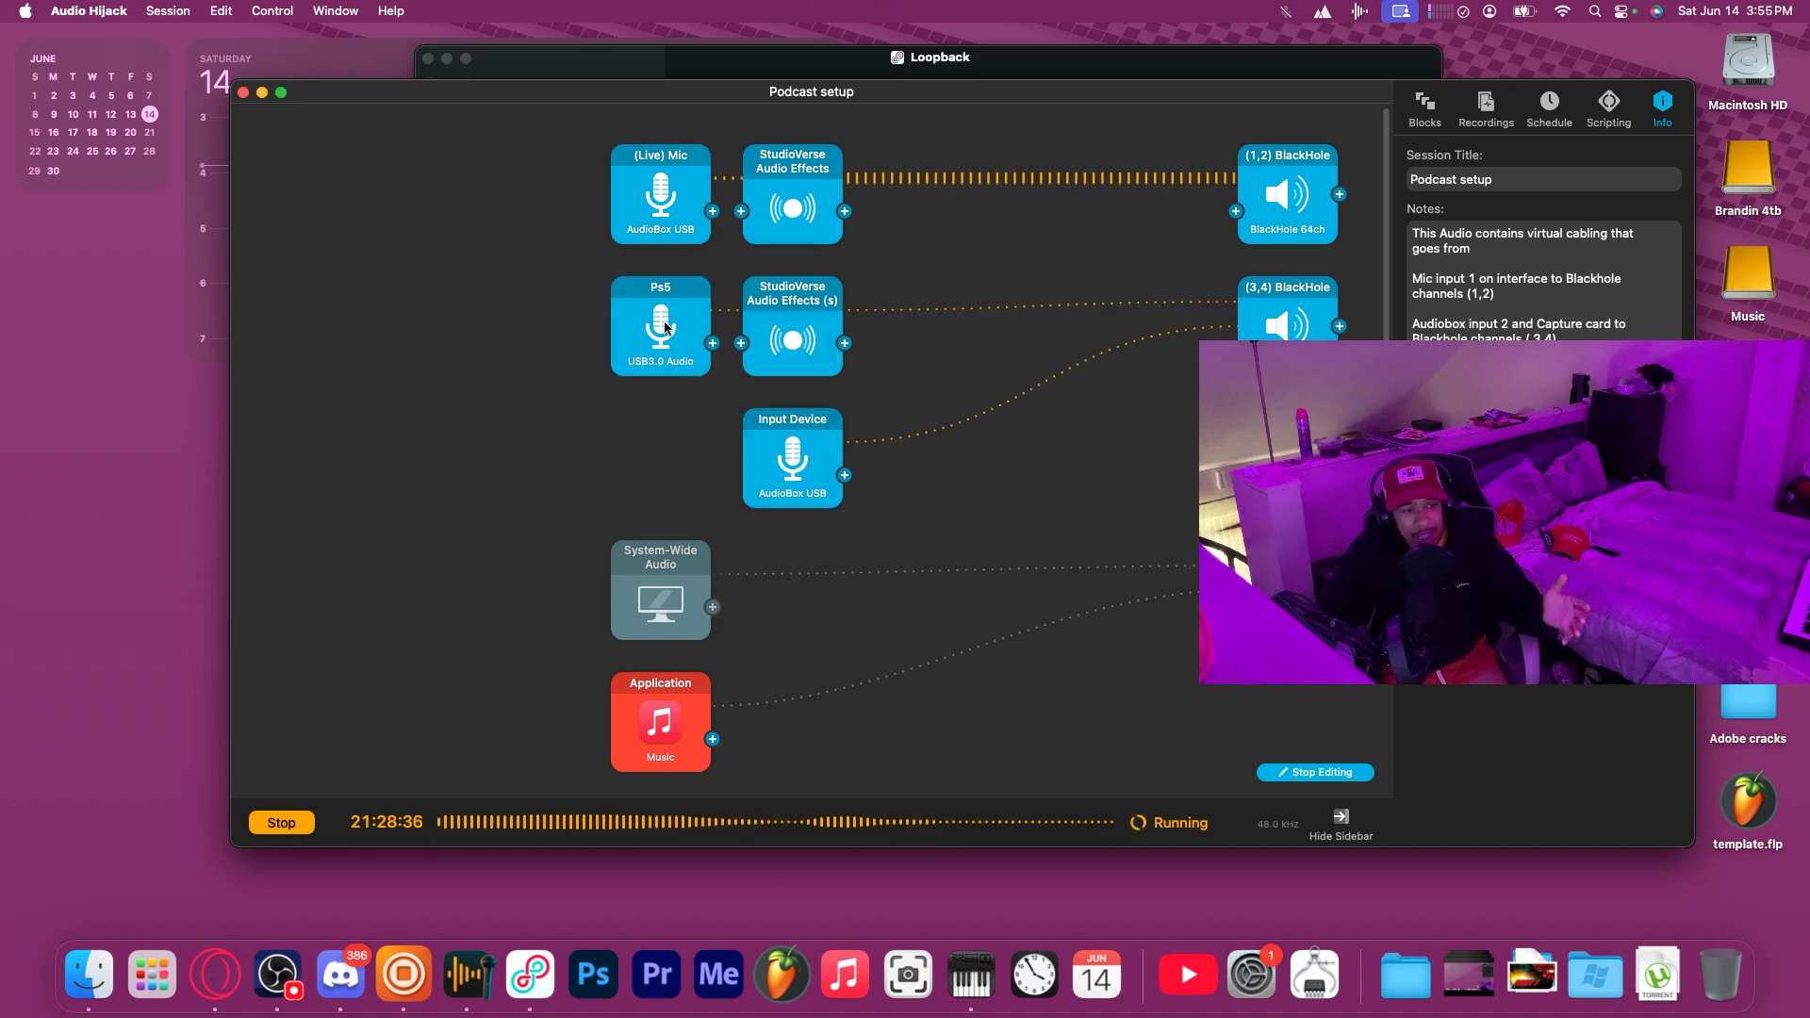
Examine the Ps5 block's audio device settings and point out the AudioBox USB input block below it.
{"action": "left_click", "coordinate": [660, 325]}
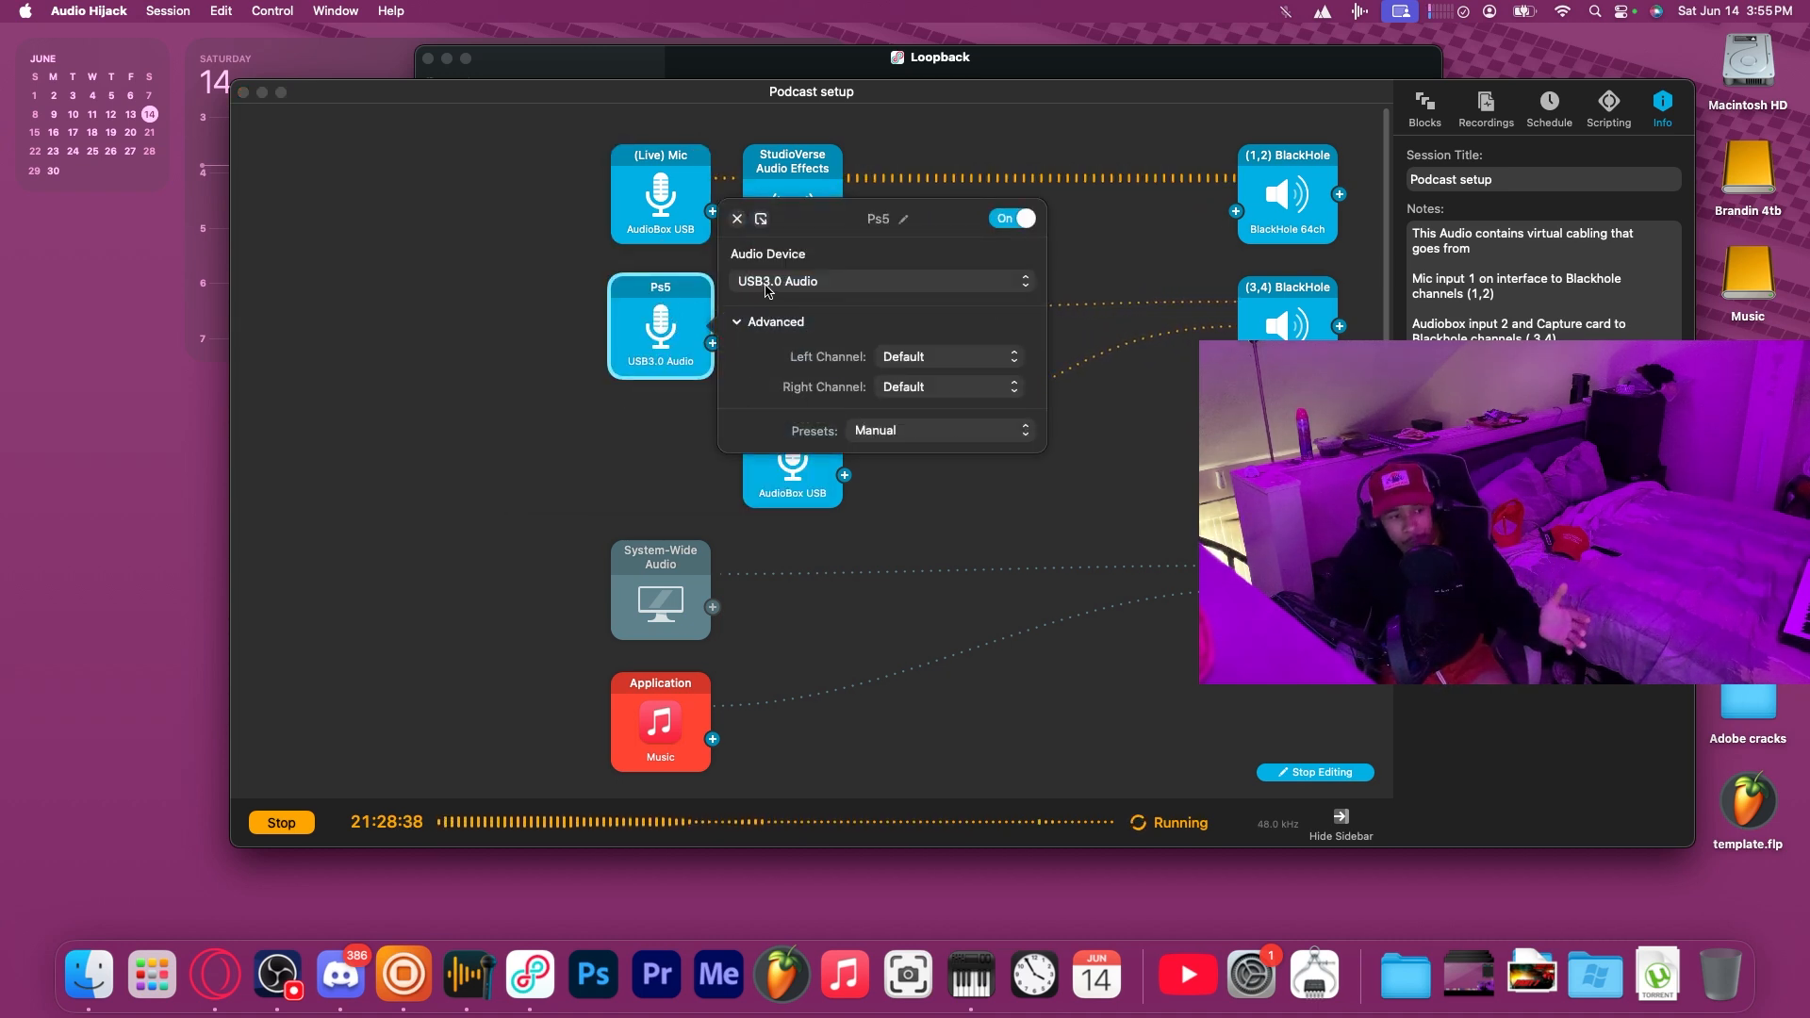
{"action": "left_click", "coordinate": [311, 390]}
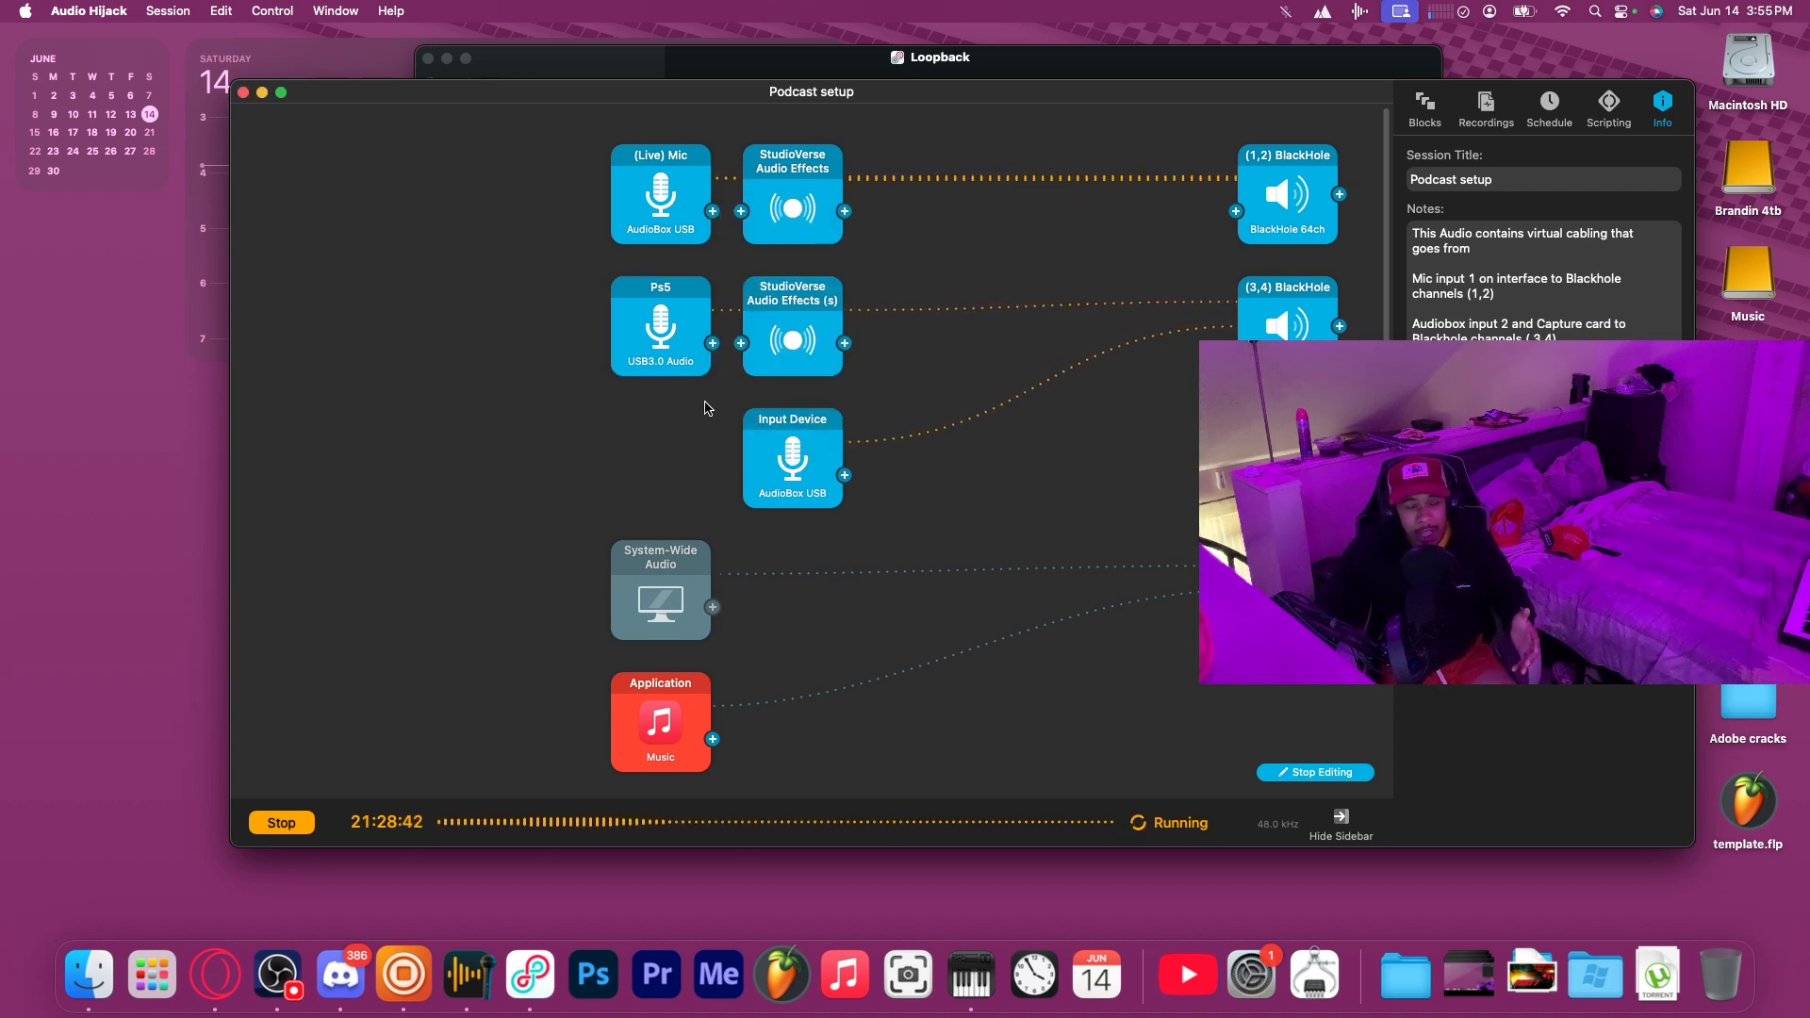
{"action": "left_click_drag", "start_coordinate": [703, 401], "coordinate": [950, 525]}
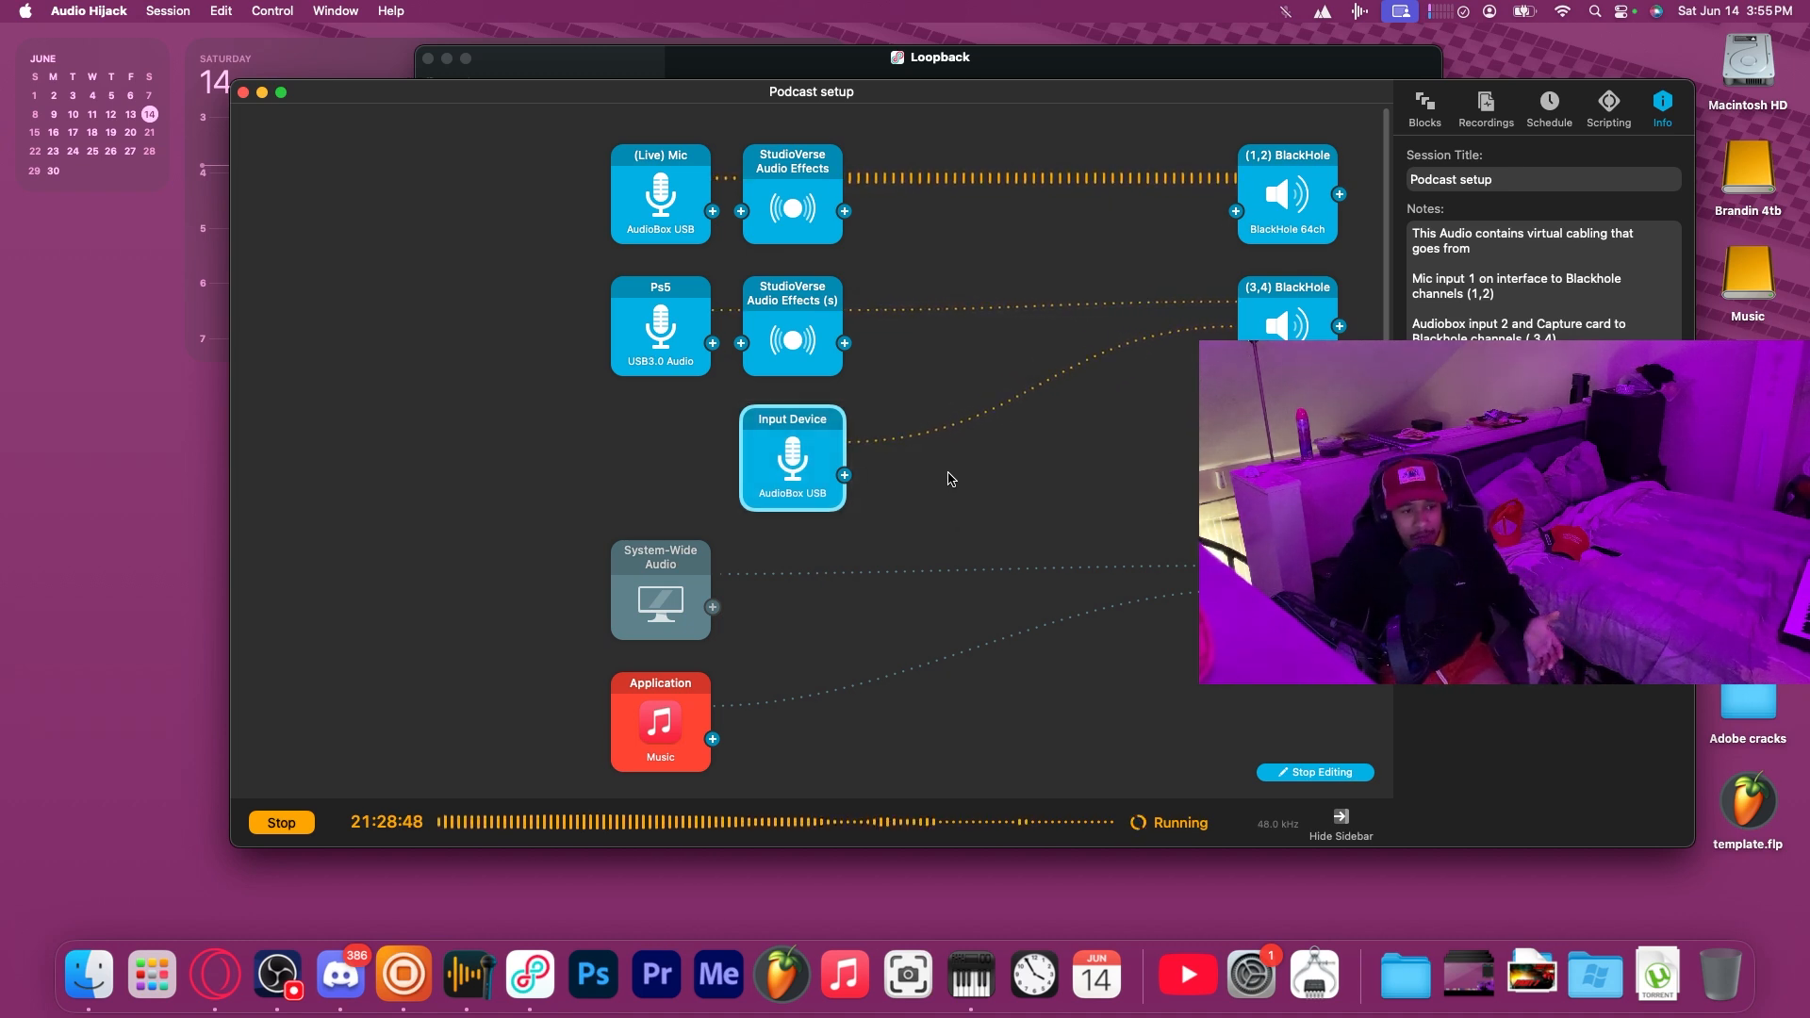
{"action": "left_click", "coordinate": [896, 507]}
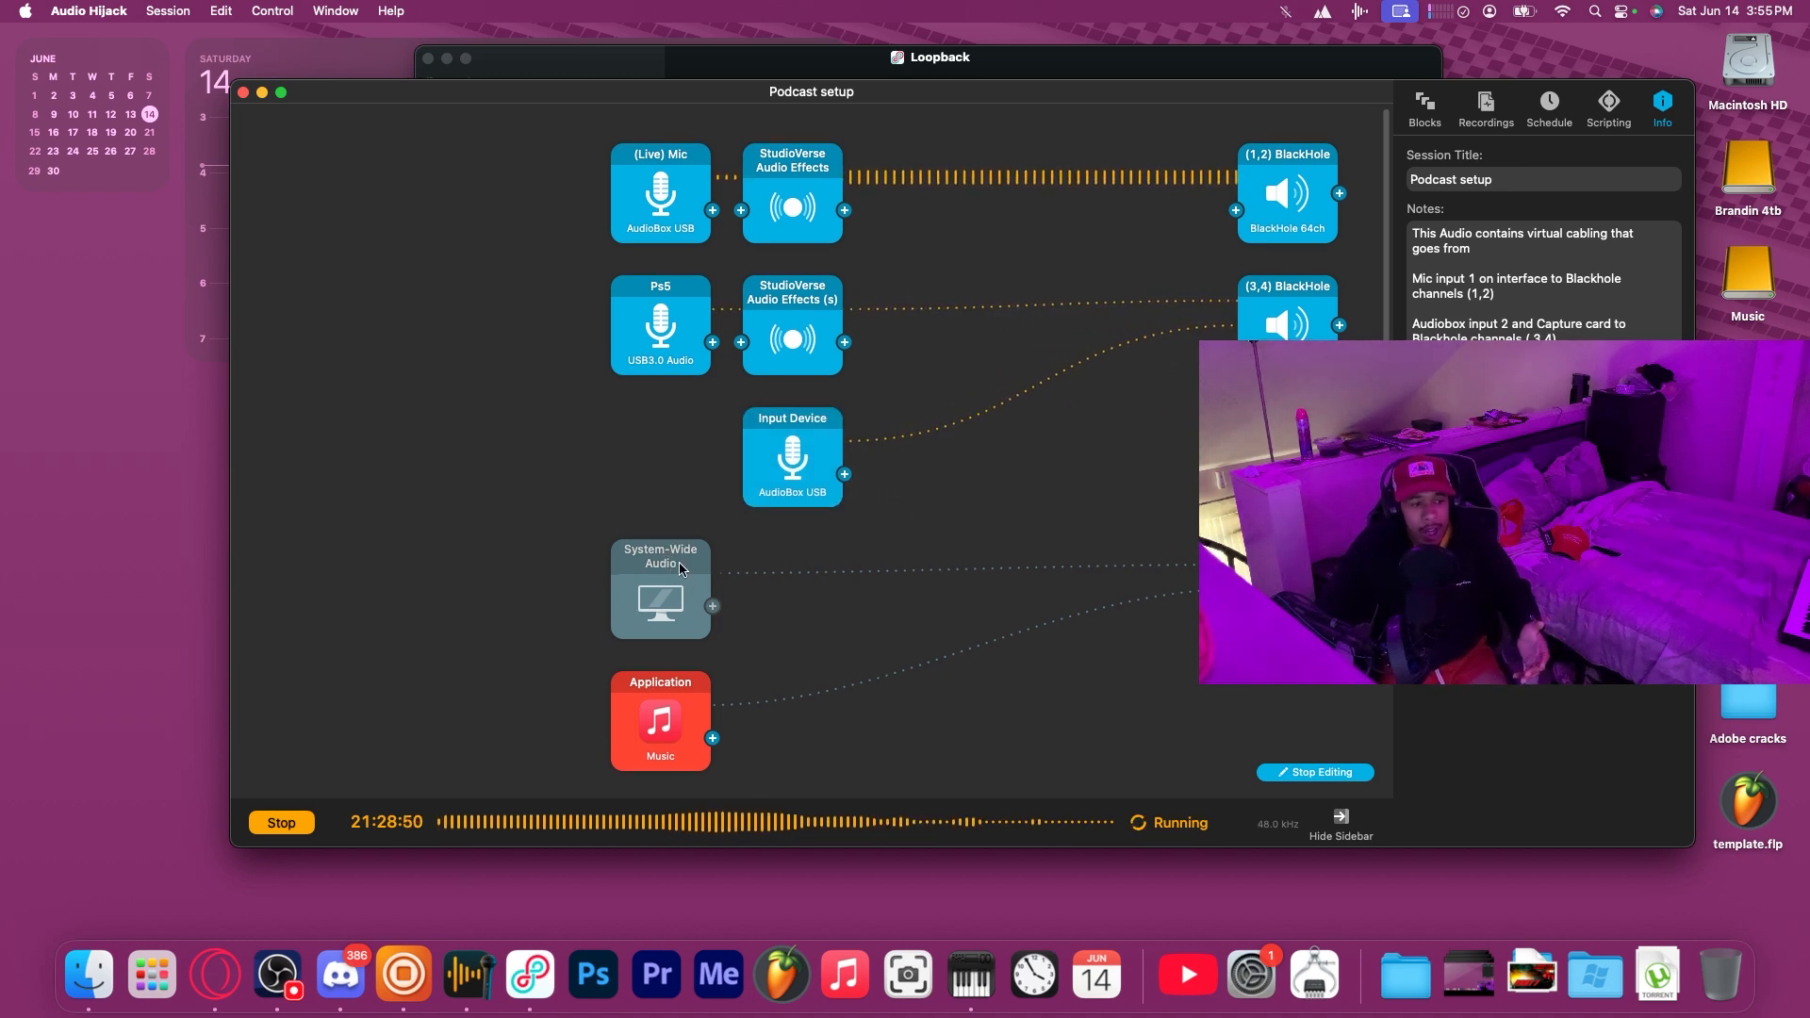
Examine the System-Wide Audio block's settings, including Music and Maschine 2 in its excluded sources.
{"action": "scroll", "coordinate": [674, 560], "scroll_direction": "down", "scroll_amount": 3}
{"action": "left_click", "coordinate": [661, 457]}
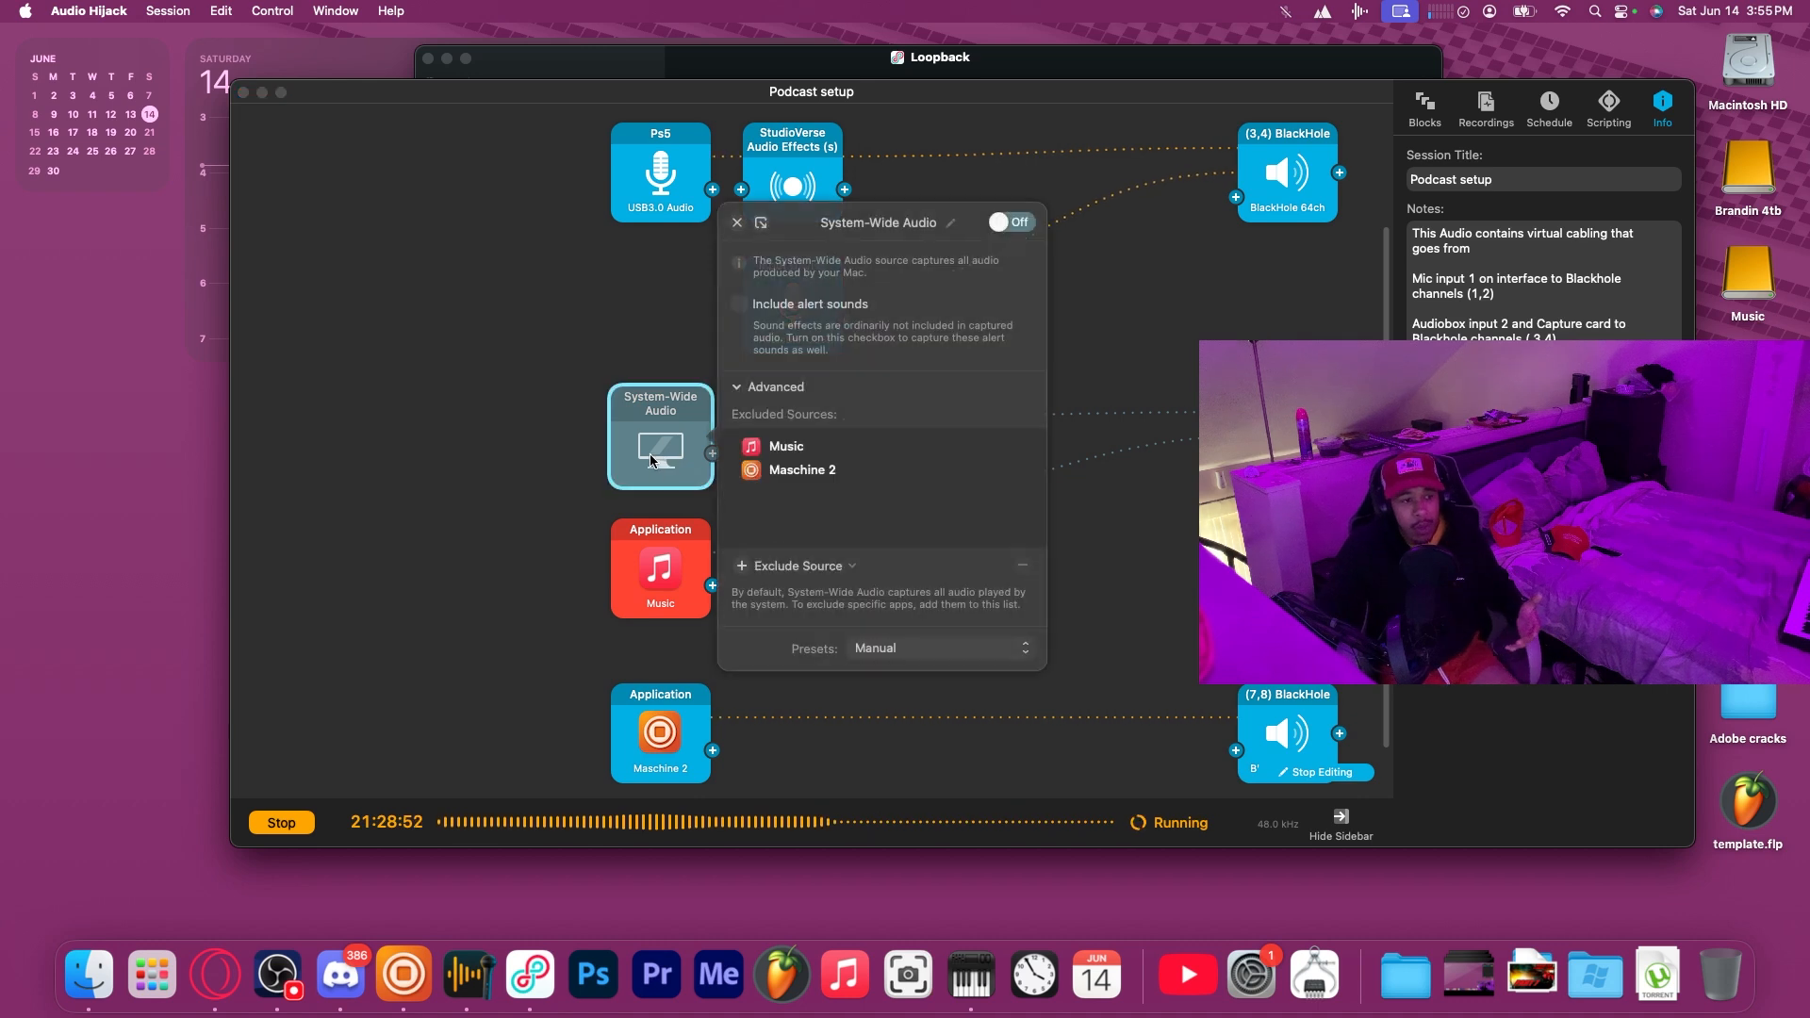
{"action": "left_click", "coordinate": [657, 455]}
{"action": "left_click", "coordinate": [657, 455]}
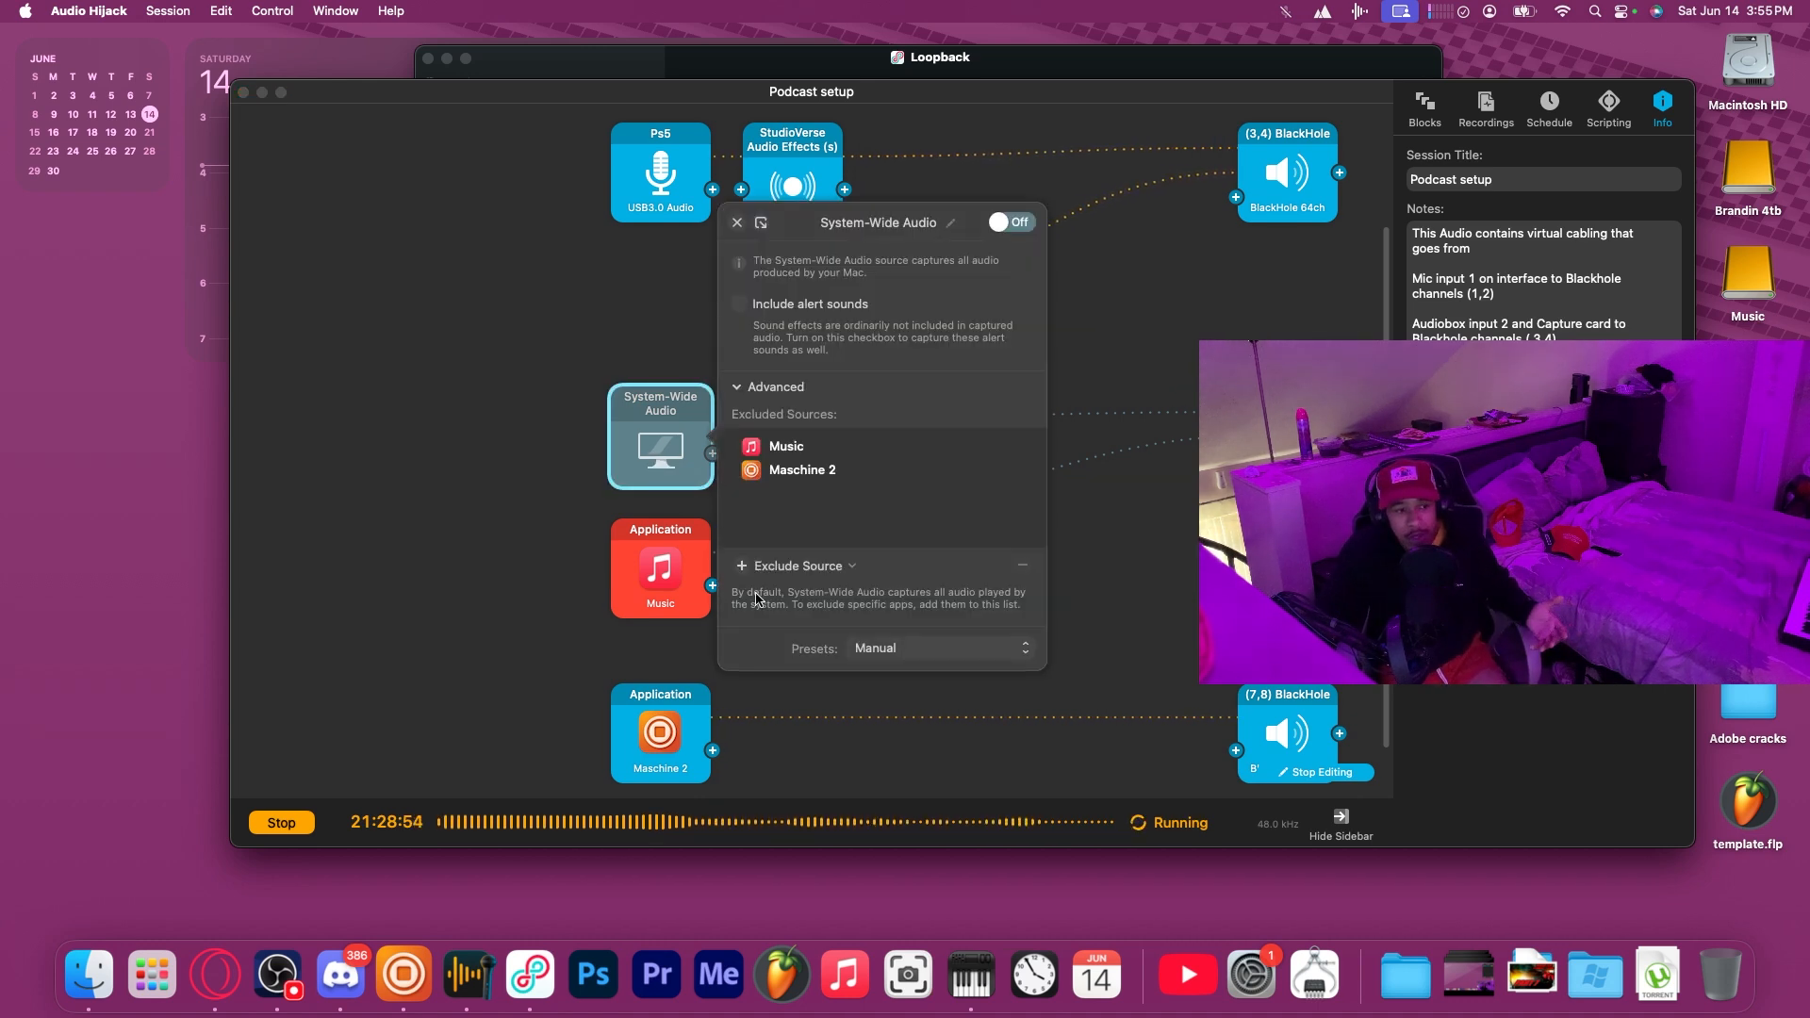
{"action": "left_click", "coordinate": [645, 448]}
Examine the Music application block's source settings and recheck the excluded sources of the System-Wide Audio block.
{"action": "left_click", "coordinate": [664, 592]}
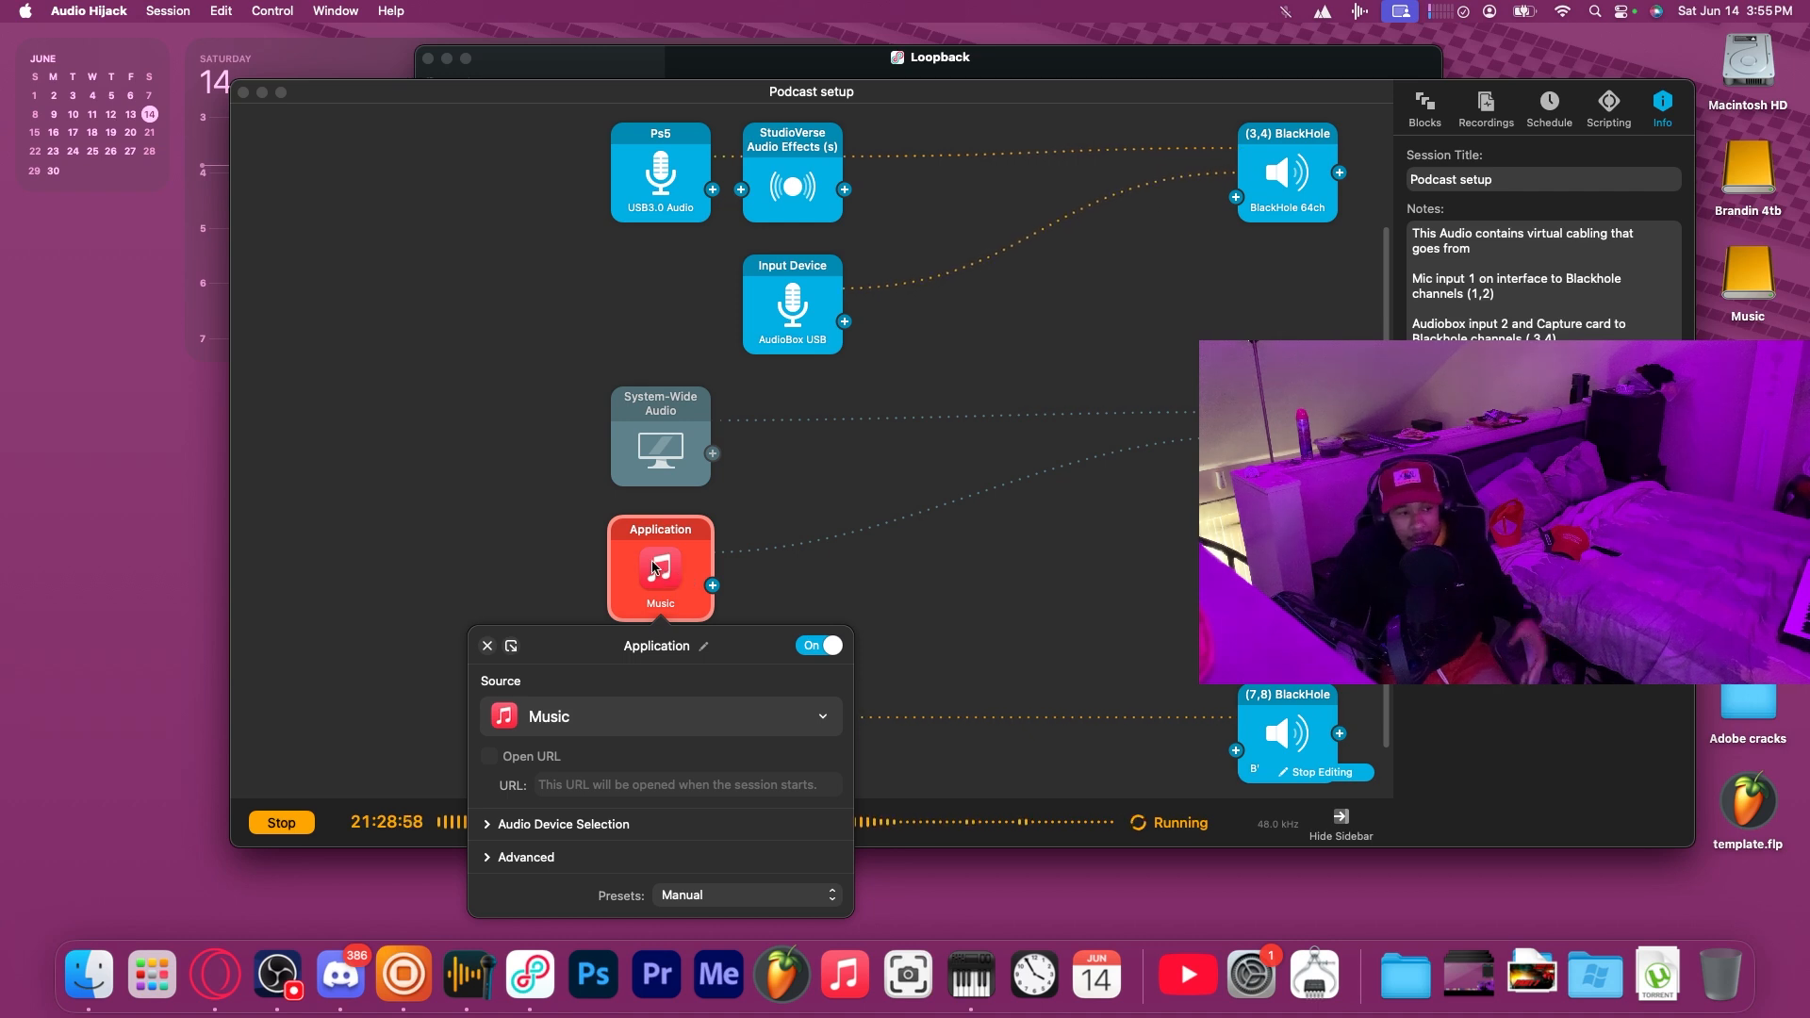
{"action": "left_click", "coordinate": [689, 579]}
{"action": "left_click", "coordinate": [660, 733]}
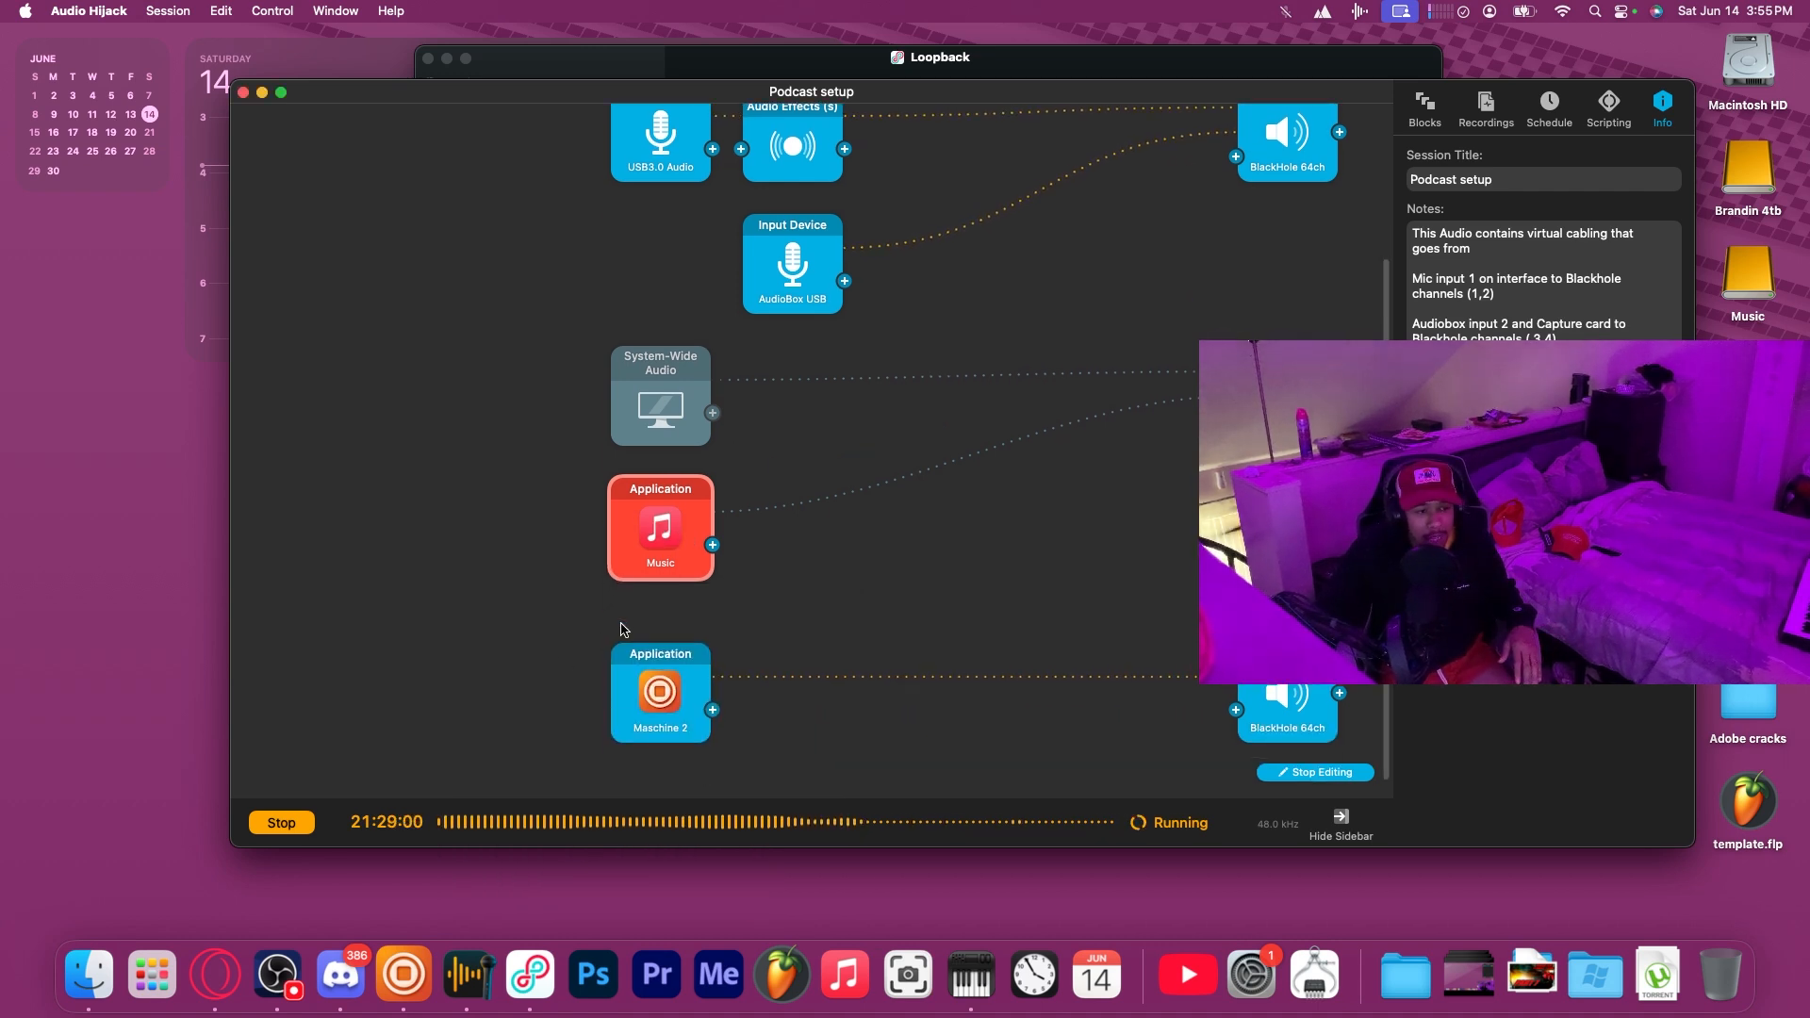
{"action": "left_click", "coordinate": [1035, 462]}
{"action": "left_click", "coordinate": [659, 413]}
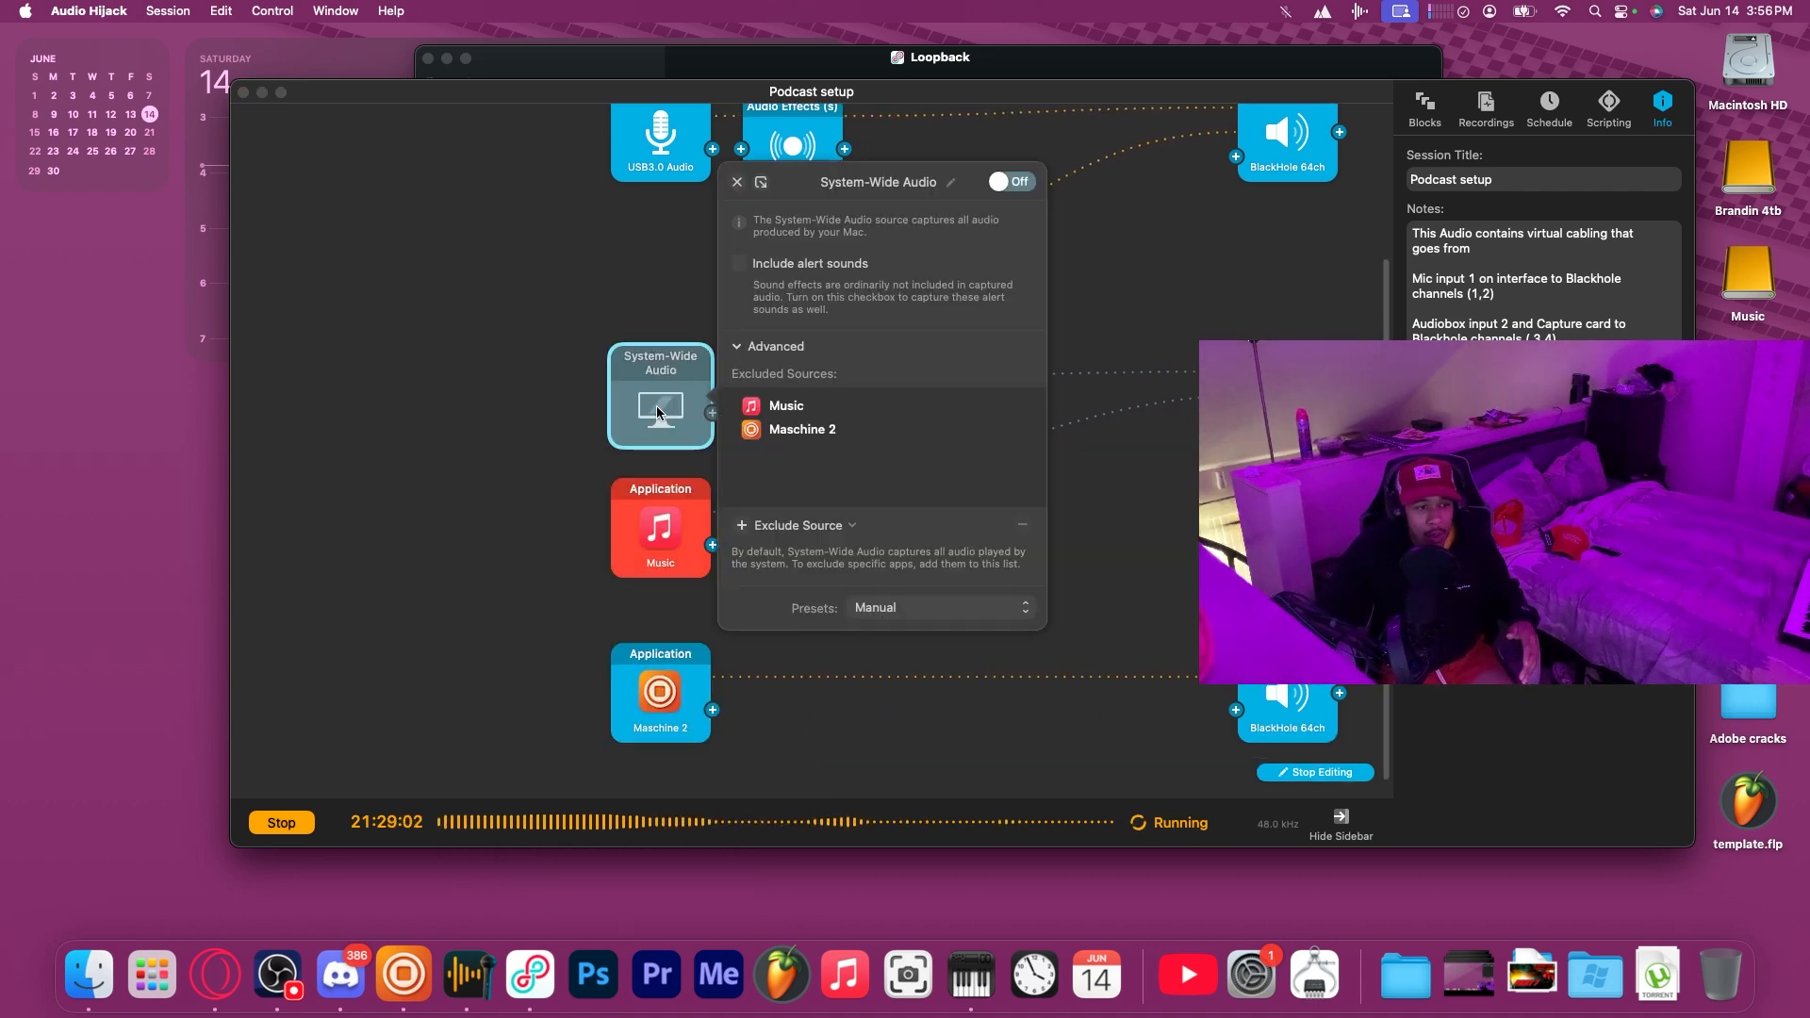
{"action": "left_click", "coordinate": [569, 310]}
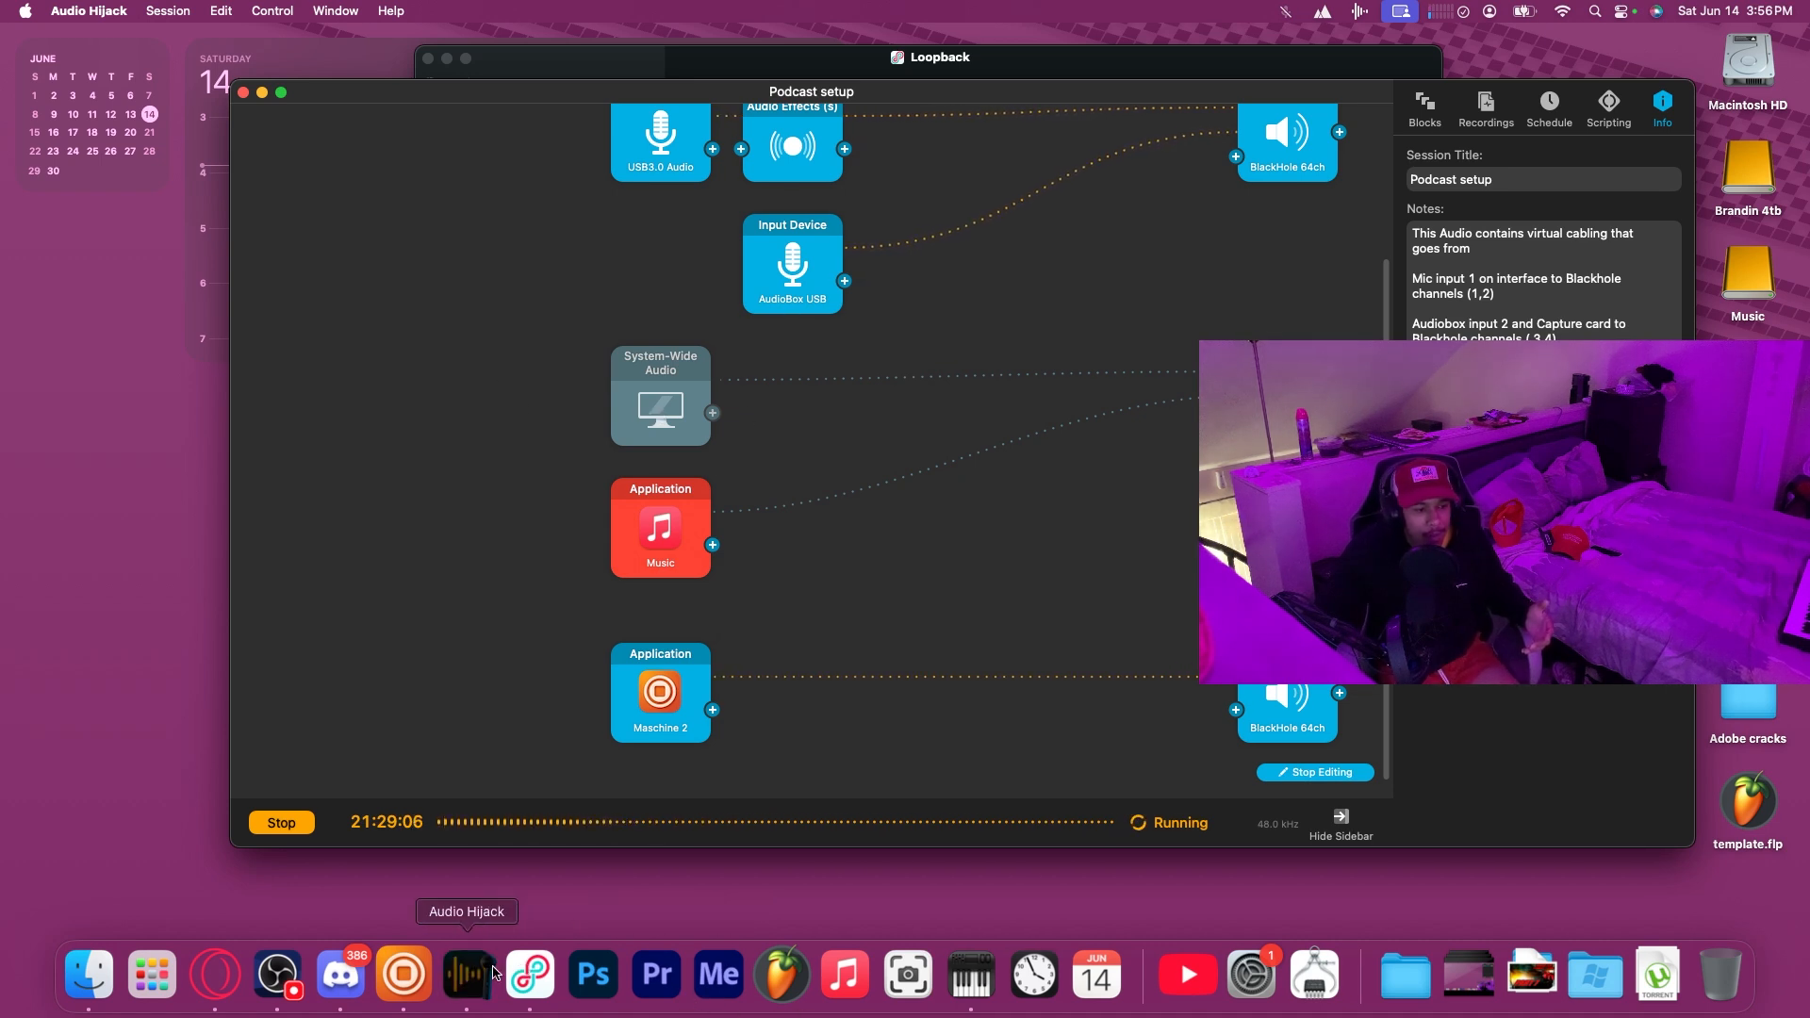
Switch to Loopback to review the virtual device list and return to the Podcast setup session in Audio Hijack.
{"action": "left_click", "coordinate": [528, 978]}
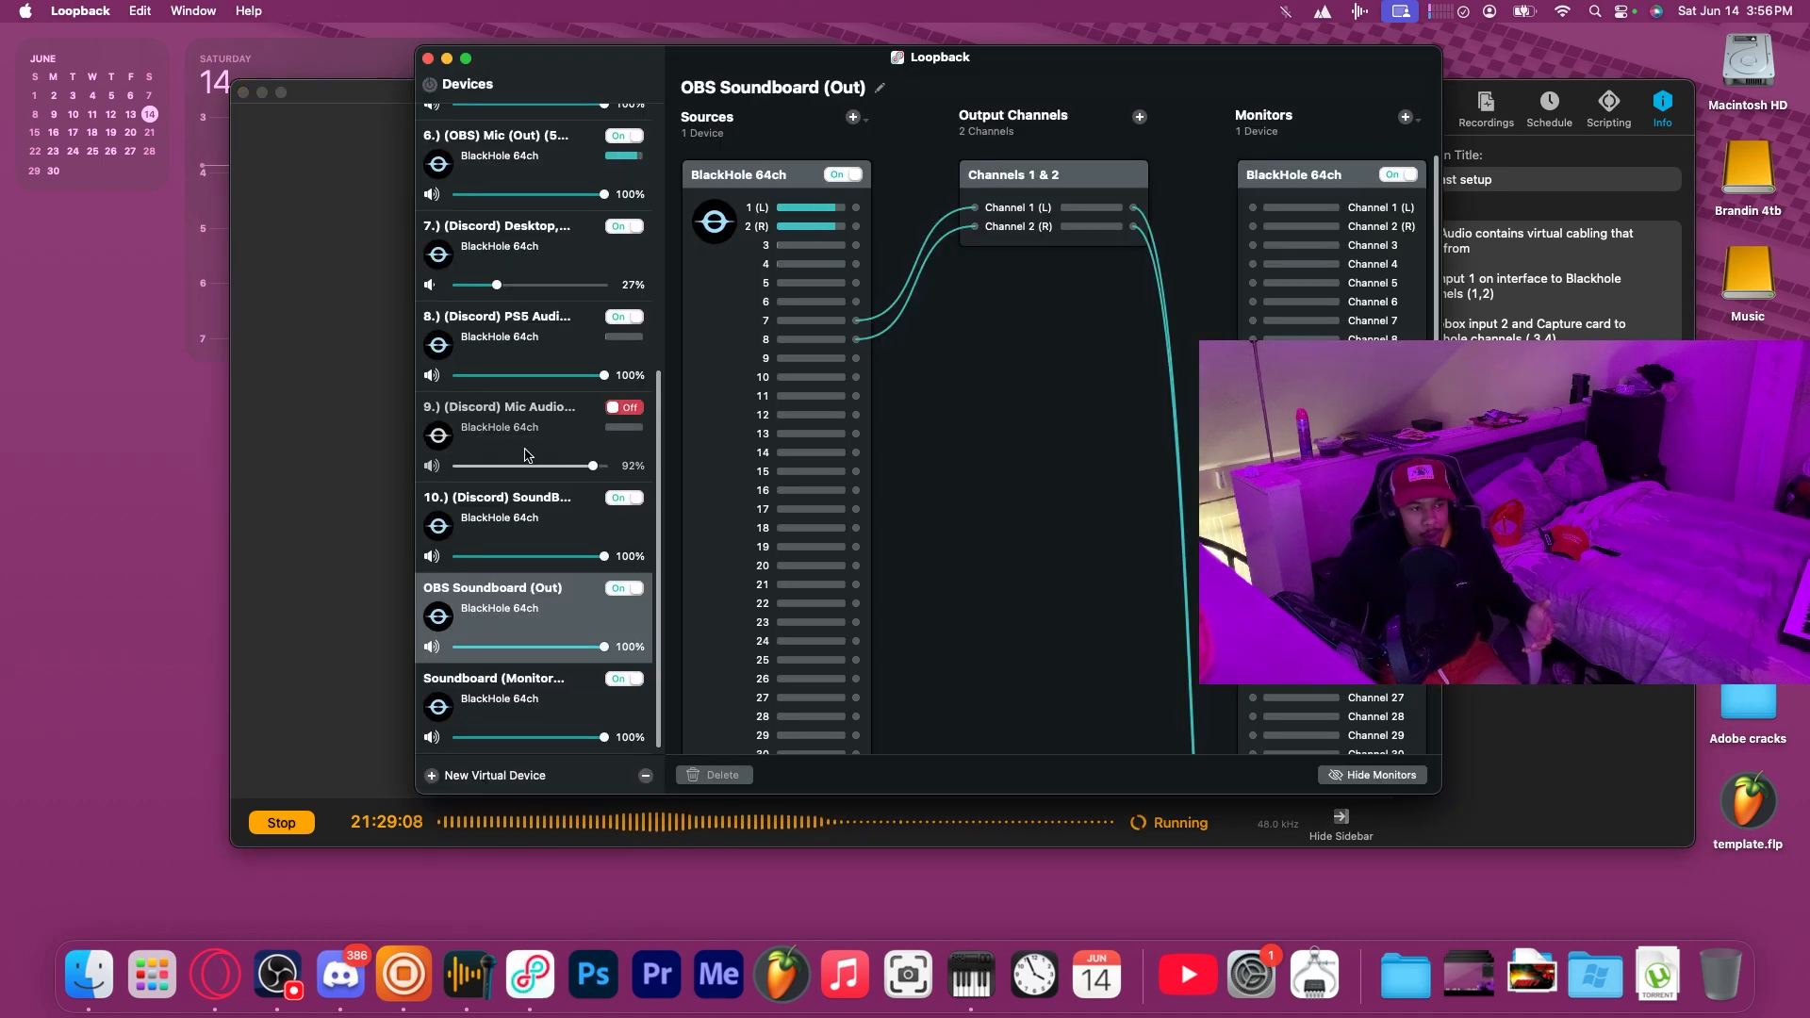
{"action": "scroll", "coordinate": [517, 314], "scroll_direction": "up", "scroll_amount": 10}
{"action": "left_click", "coordinate": [352, 395]}
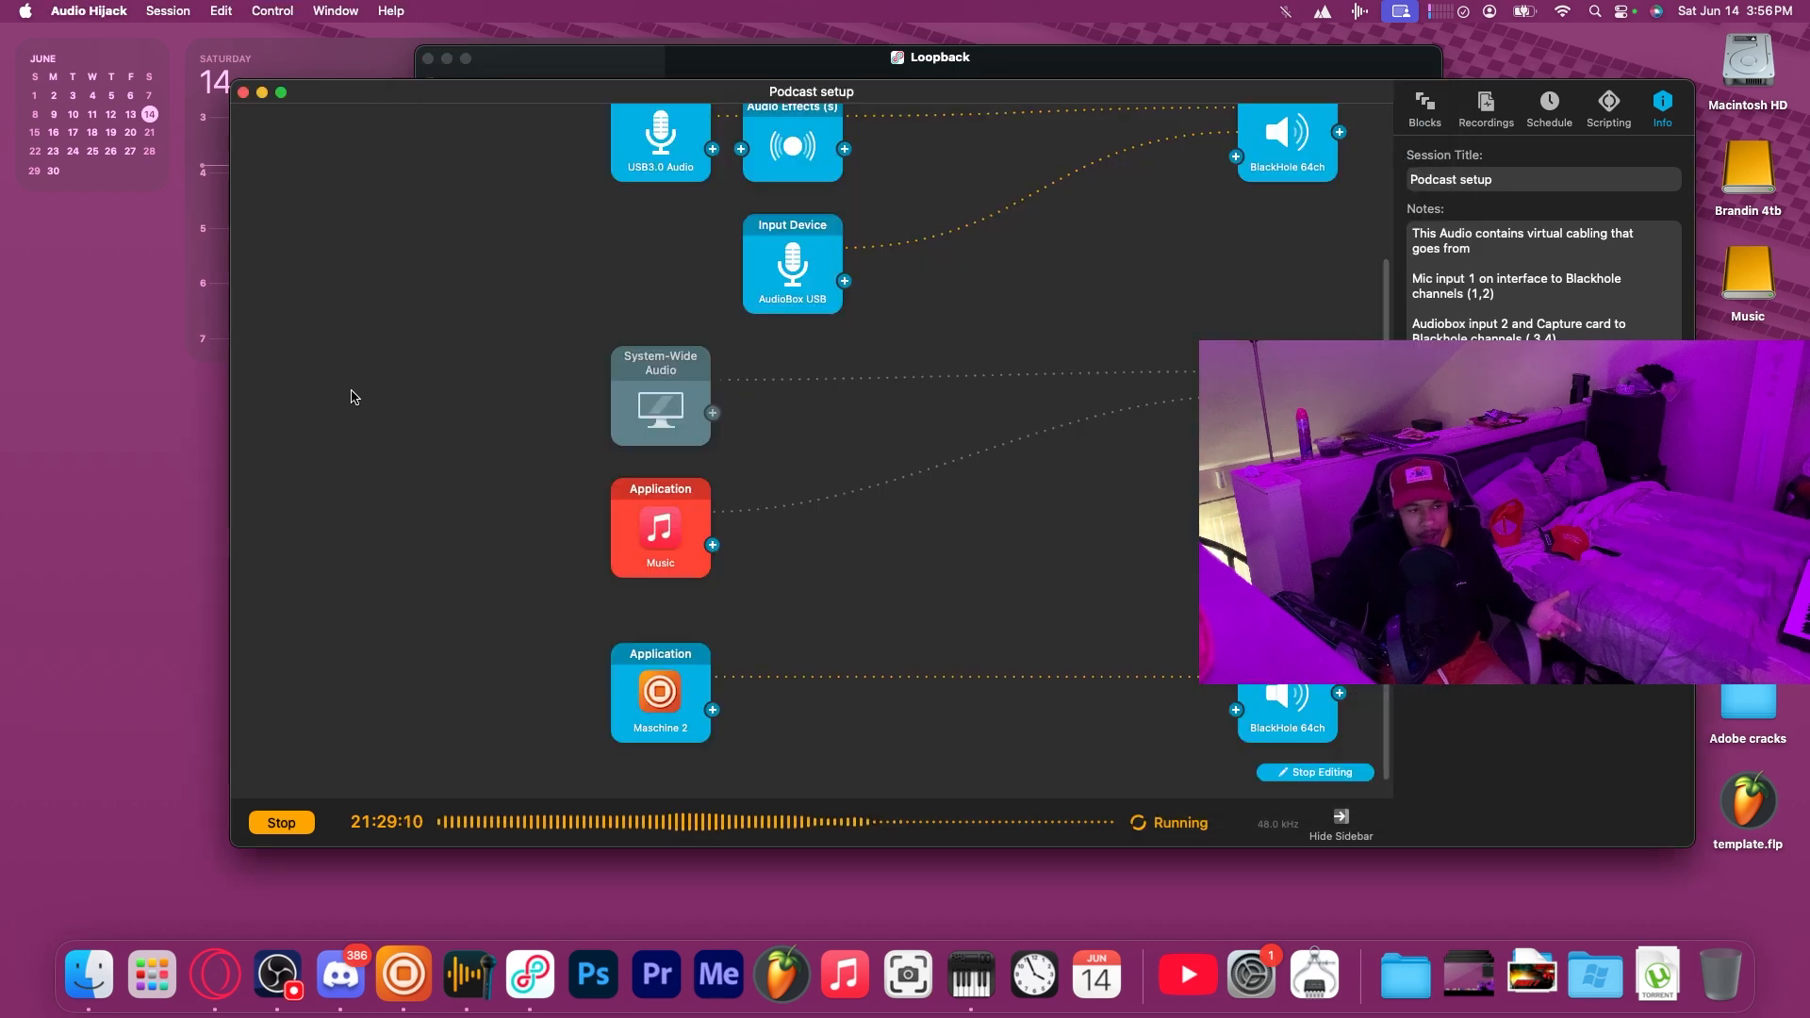
{"action": "scroll", "coordinate": [1155, 311], "scroll_direction": "up", "scroll_amount": 4}
{"action": "scroll", "coordinate": [1155, 311], "scroll_direction": "down", "scroll_amount": 4}
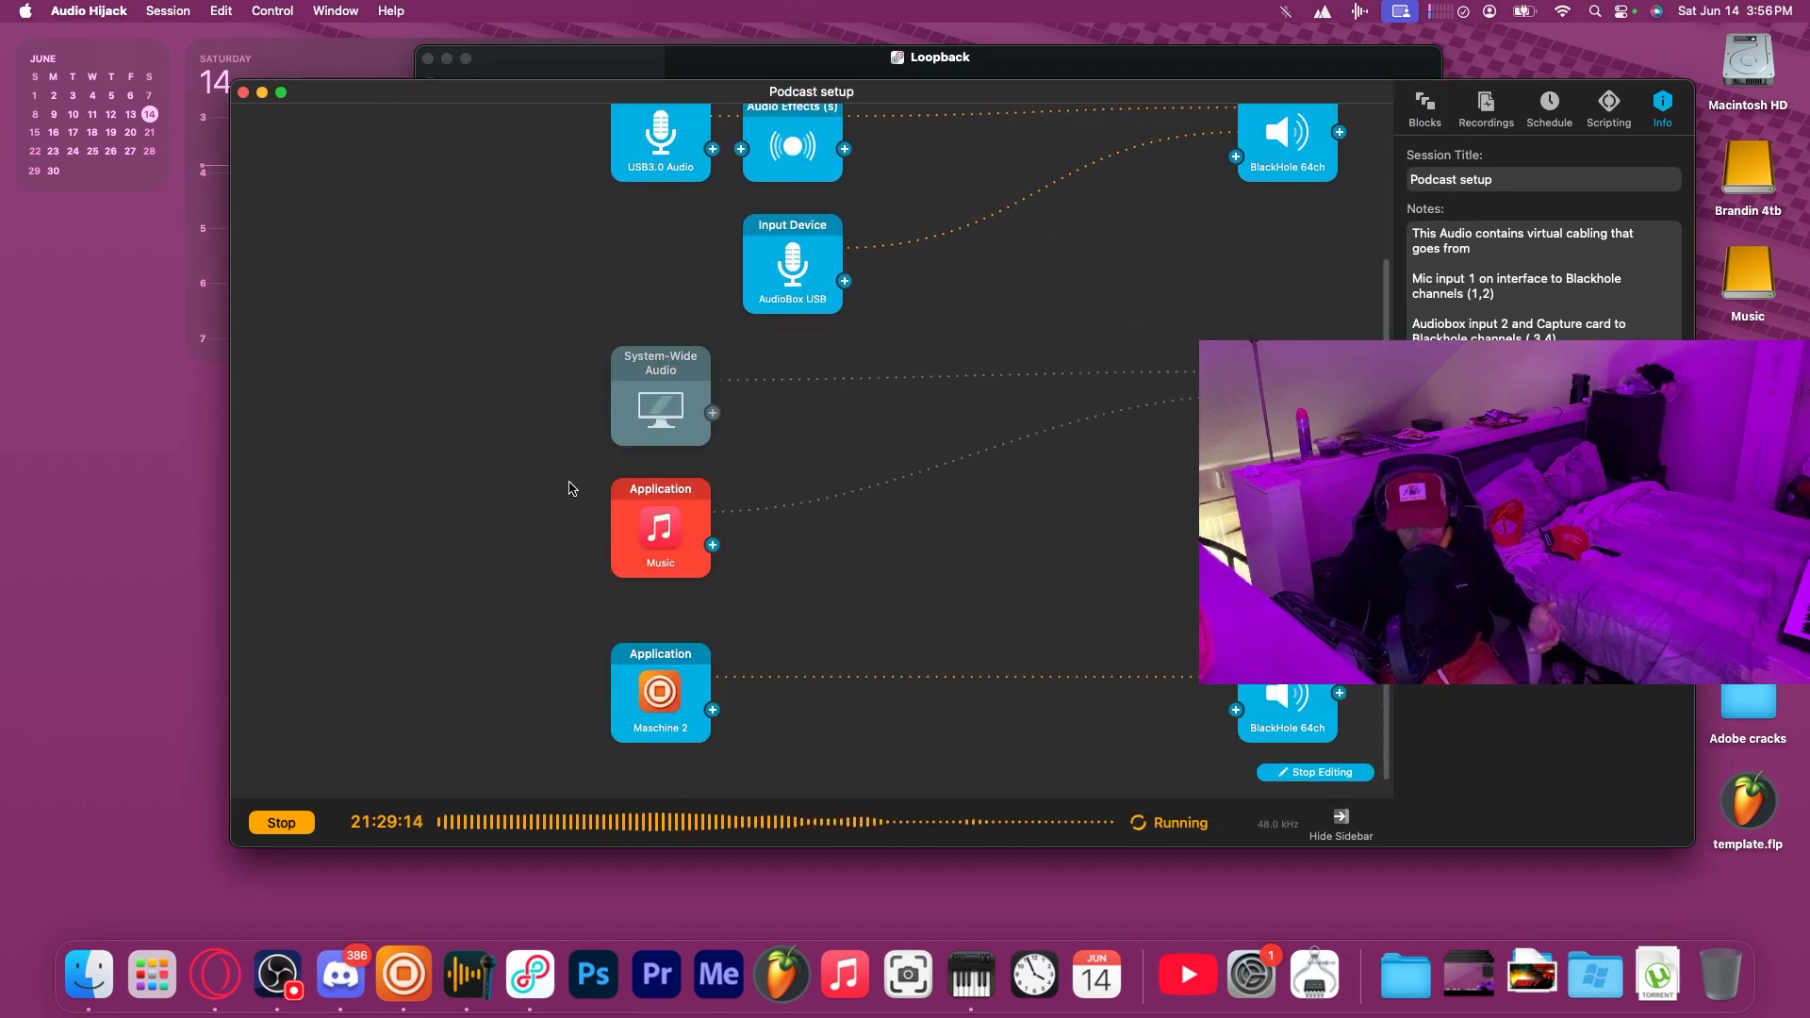
Show the System-Wide Audio block's options for turning it on or deleting it, and dismiss them unused.
{"action": "right_click", "coordinate": [667, 388]}
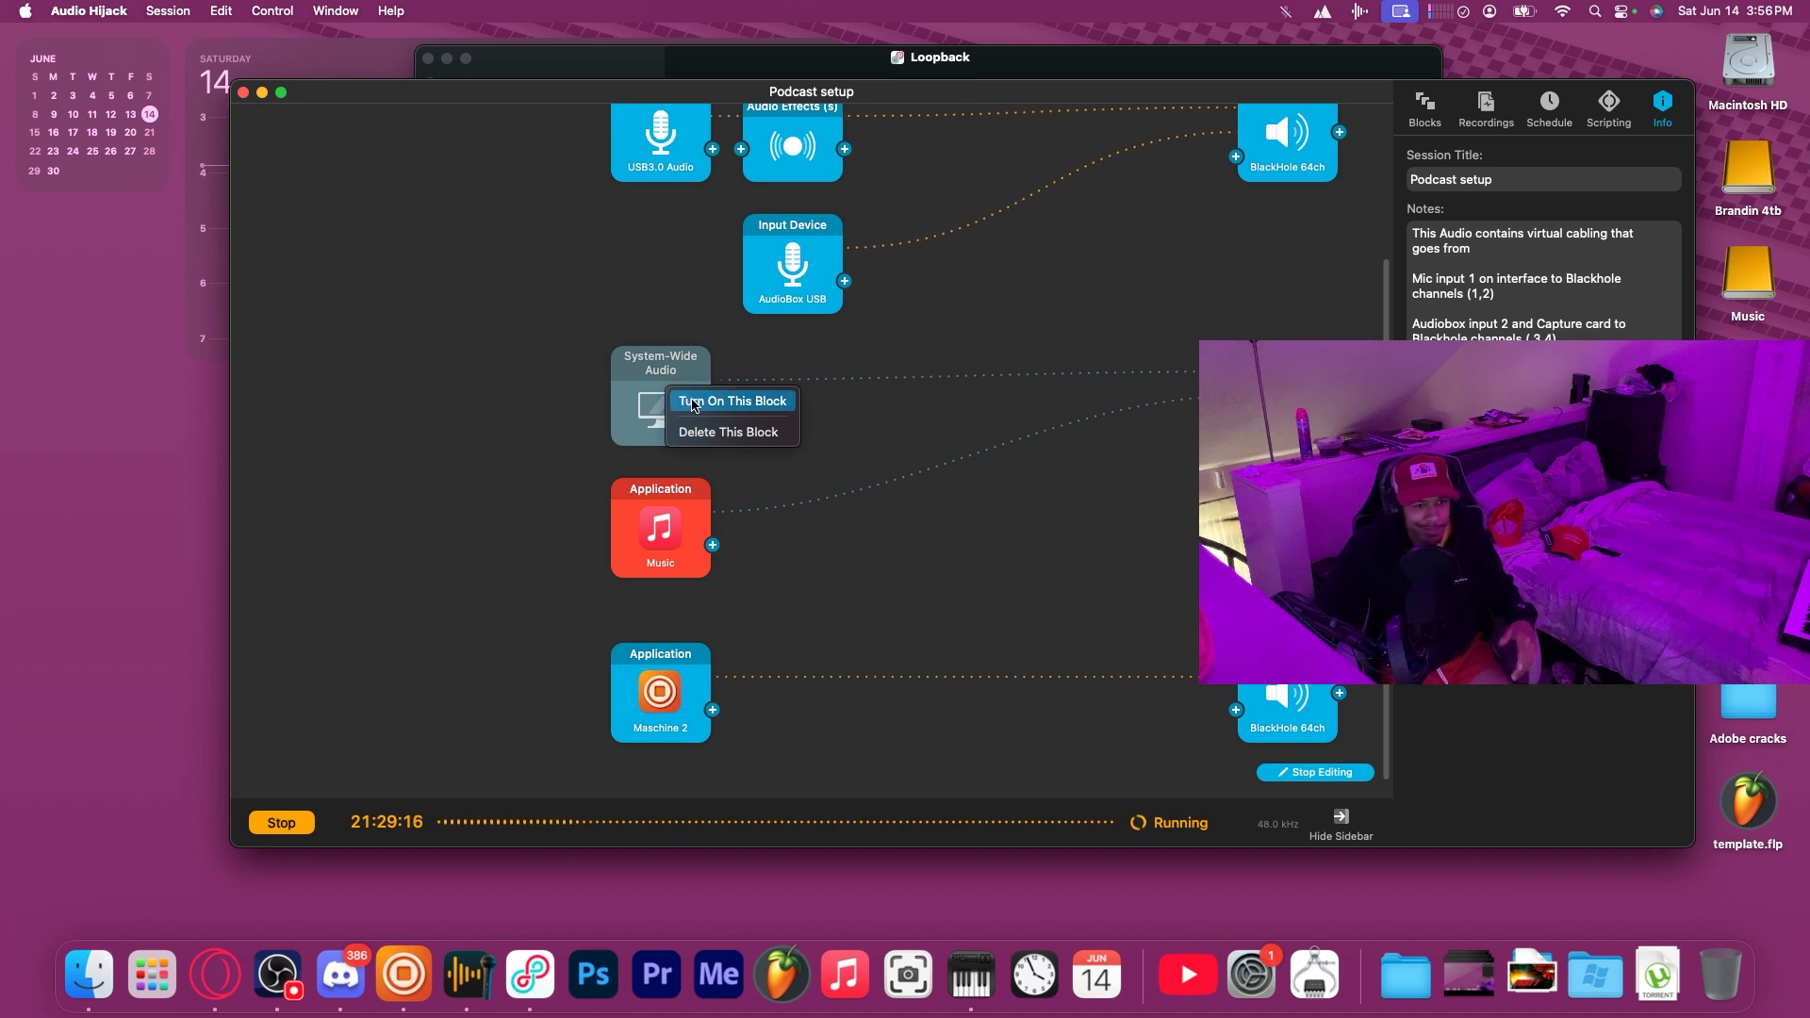
{"action": "left_click", "coordinate": [909, 388]}
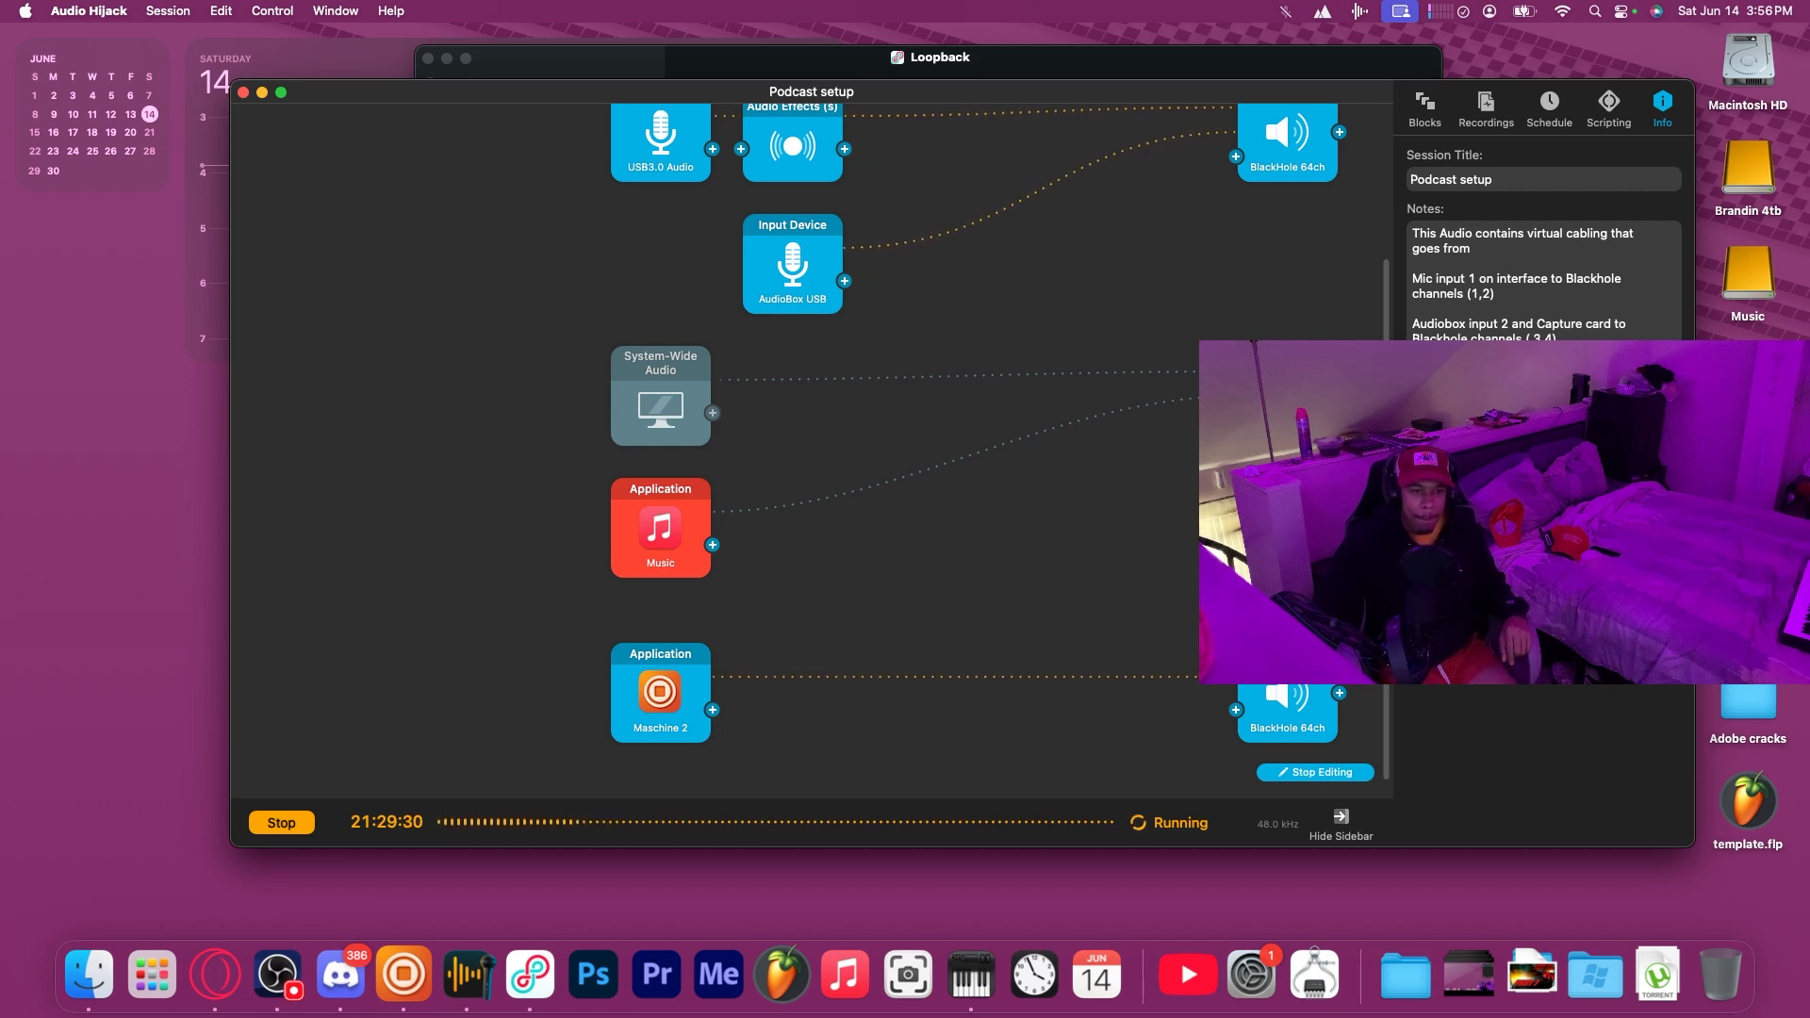
Minimize the Podcast setup session window, check the Audio Hijack Sessions list, and move the Loopback window slightly lower.
{"action": "left_click", "coordinate": [262, 92]}
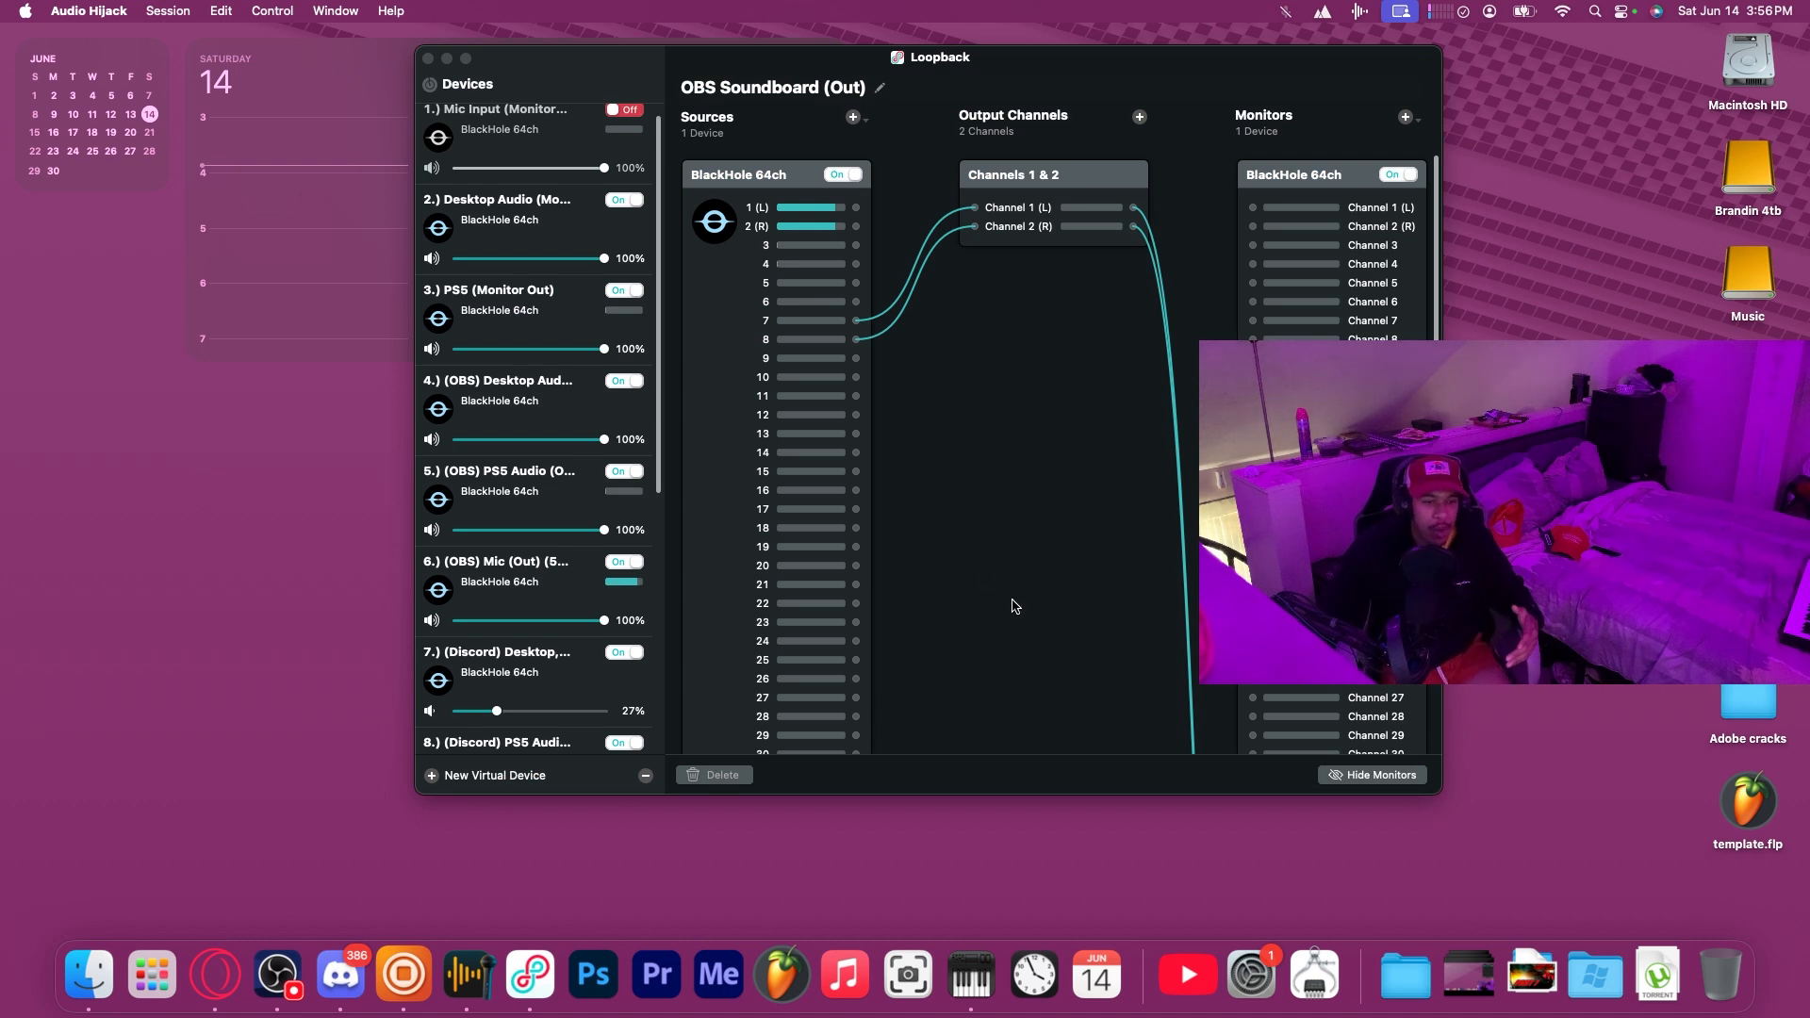
{"action": "left_click", "coordinate": [1373, 8]}
{"action": "left_click", "coordinate": [1376, 8]}
{"action": "left_click", "coordinate": [1375, 8]}
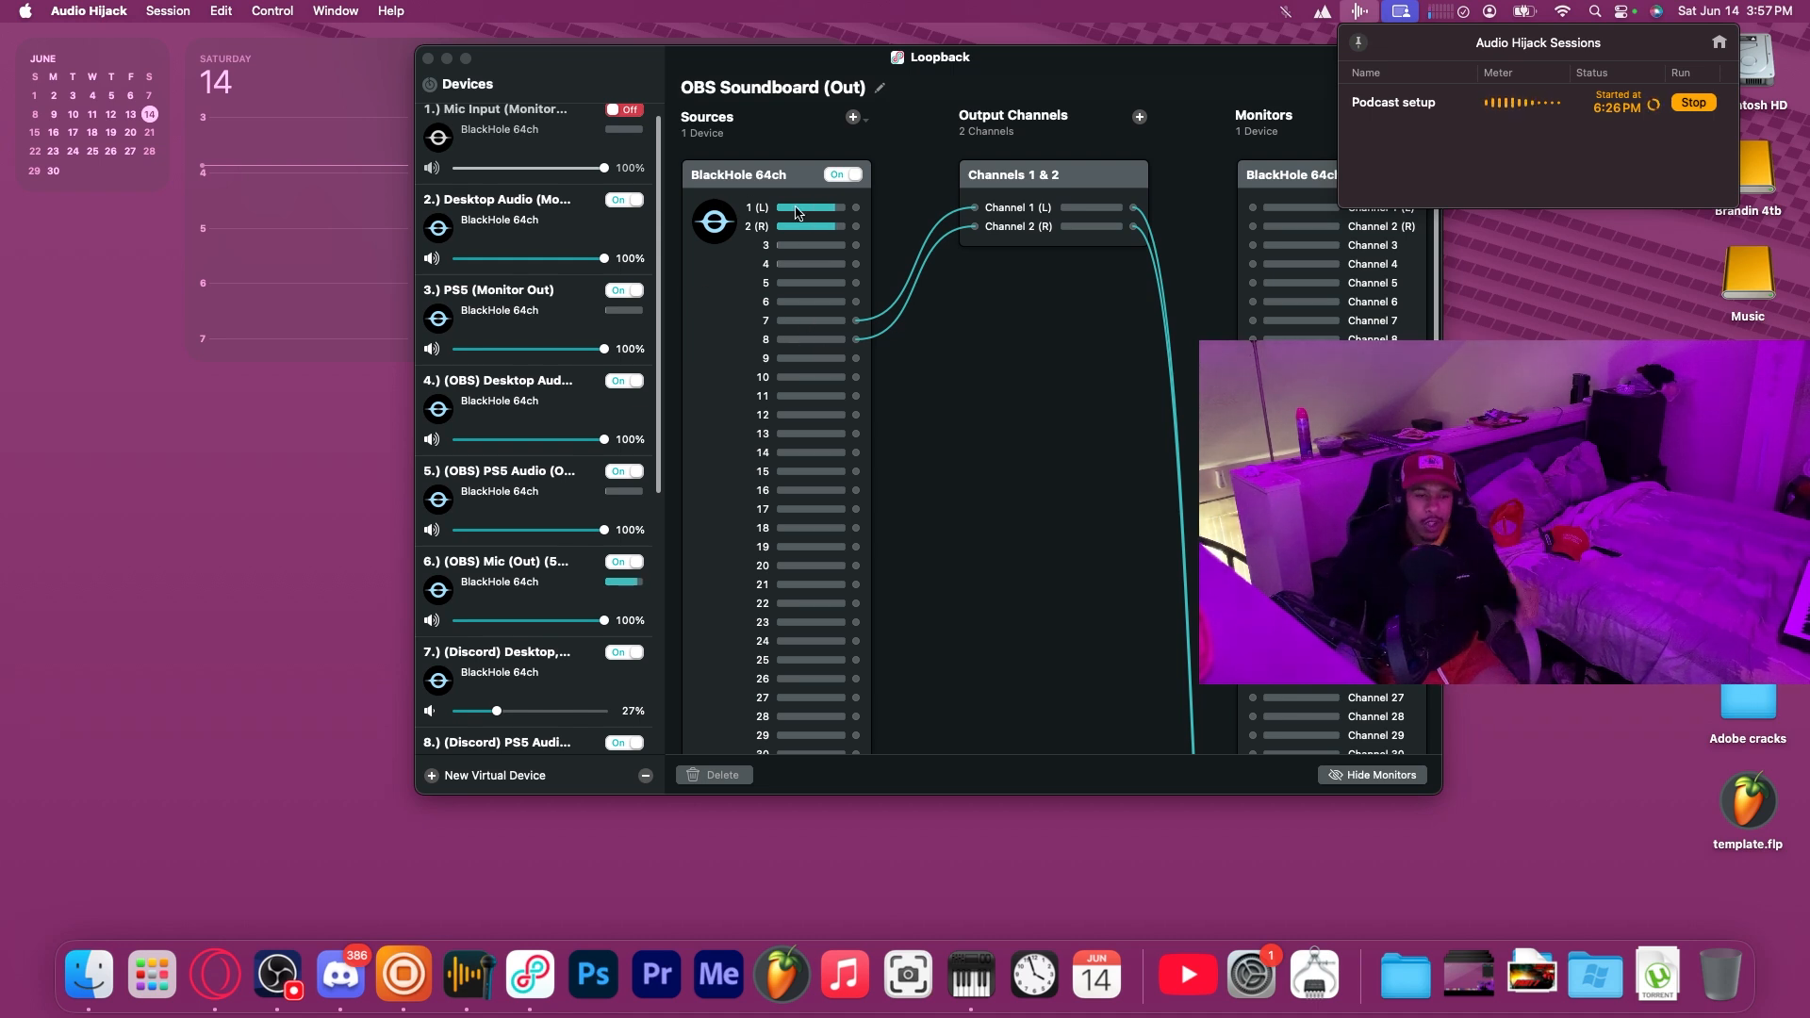
{"action": "left_click_drag", "start_coordinate": [748, 65], "coordinate": [733, 144]}
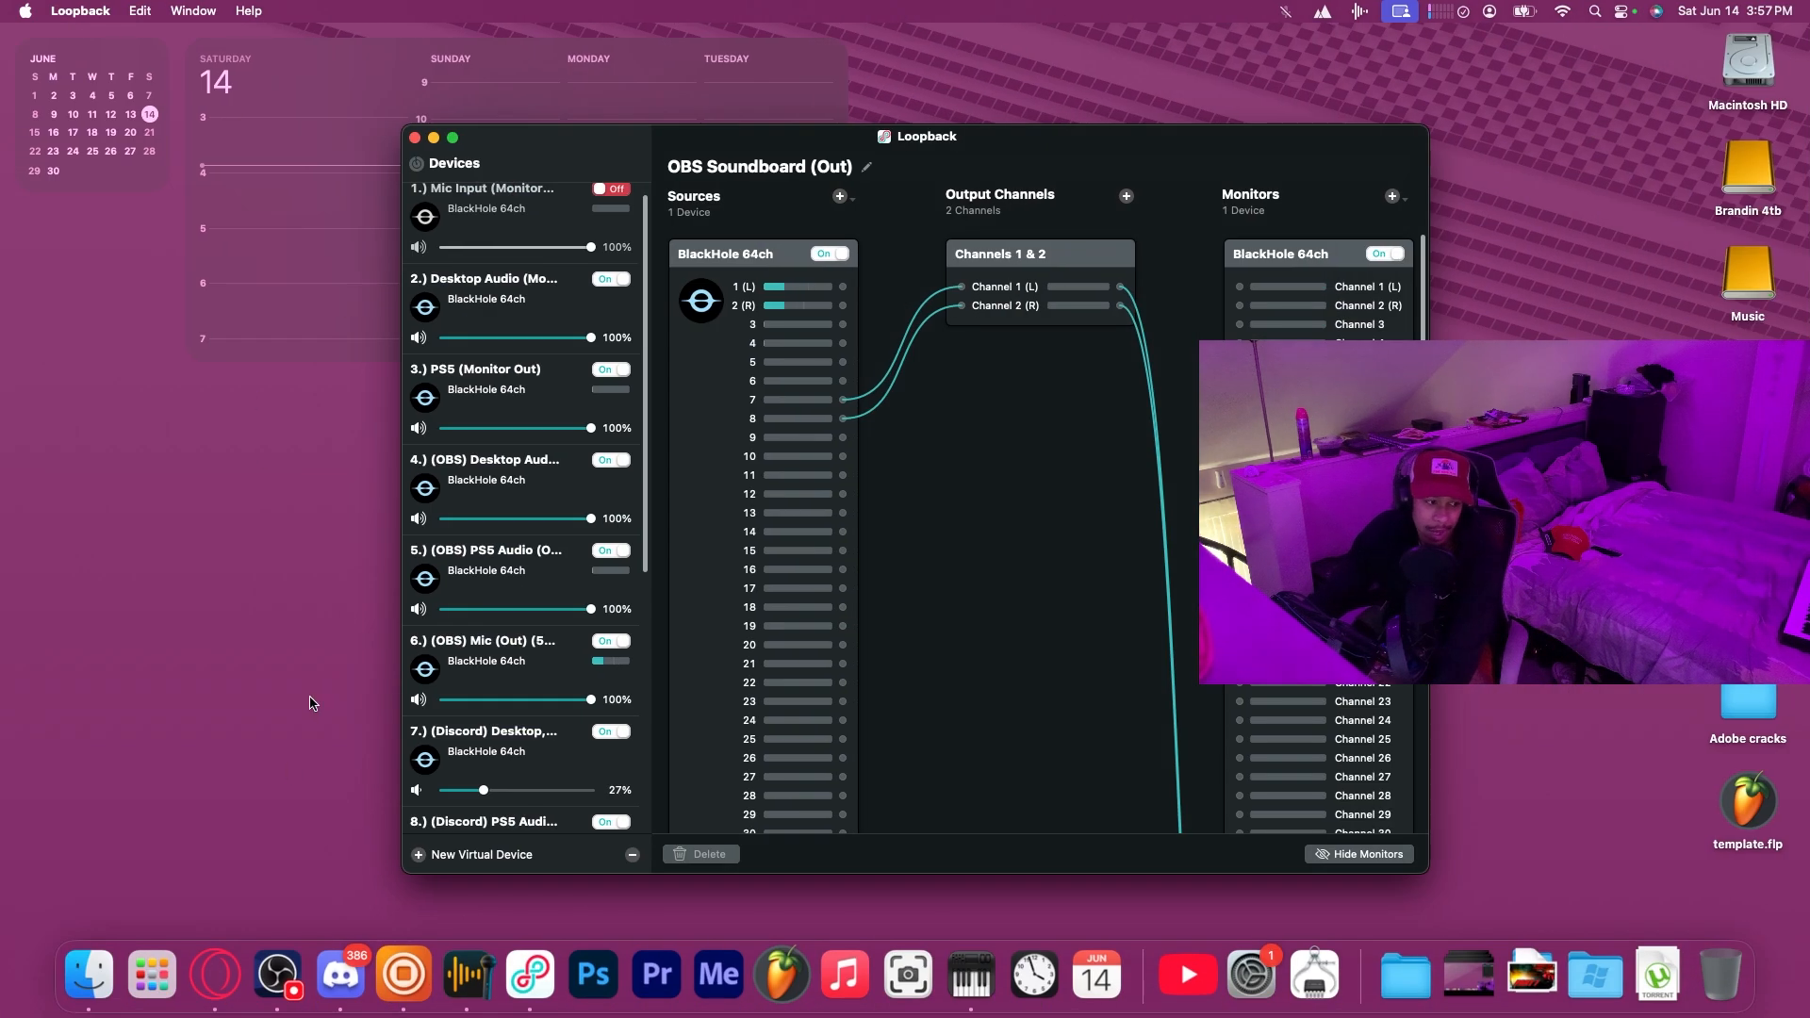
Switch to the main OBS window and stop the recording.
{"action": "right_click", "coordinate": [283, 970]}
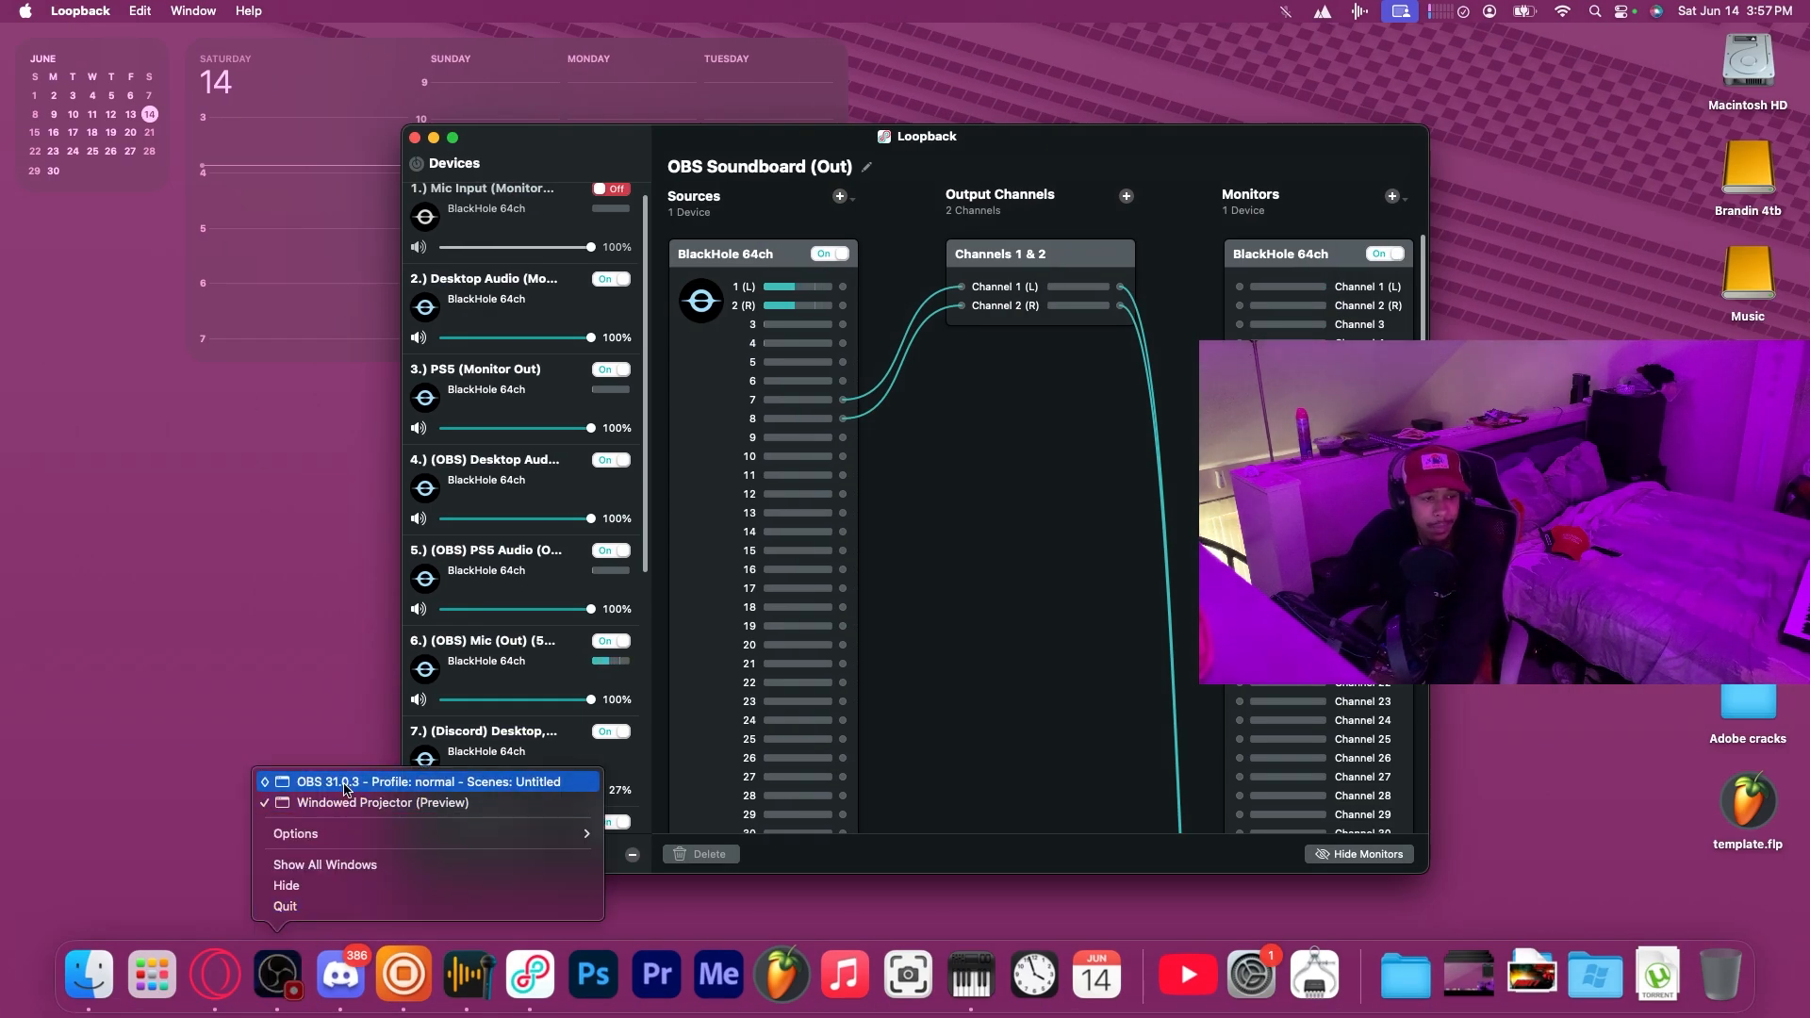
{"action": "left_click", "coordinate": [377, 781]}
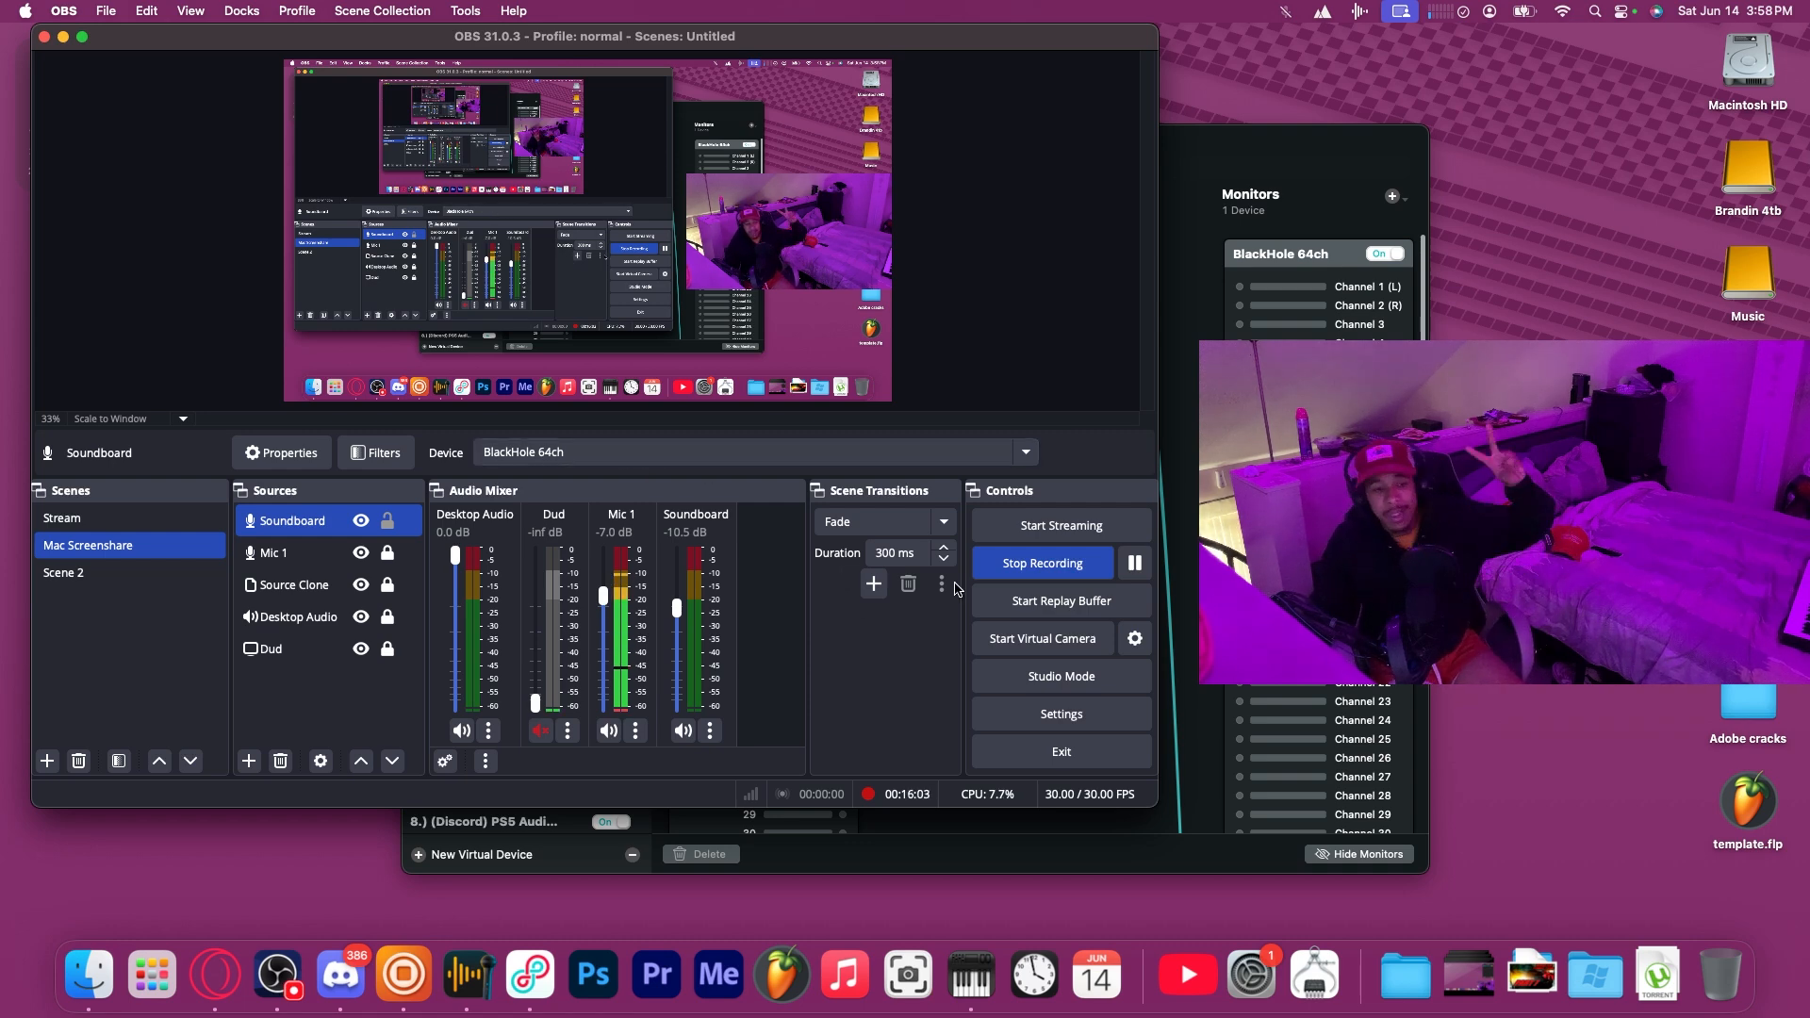
{"action": "left_click", "coordinate": [1042, 563]}
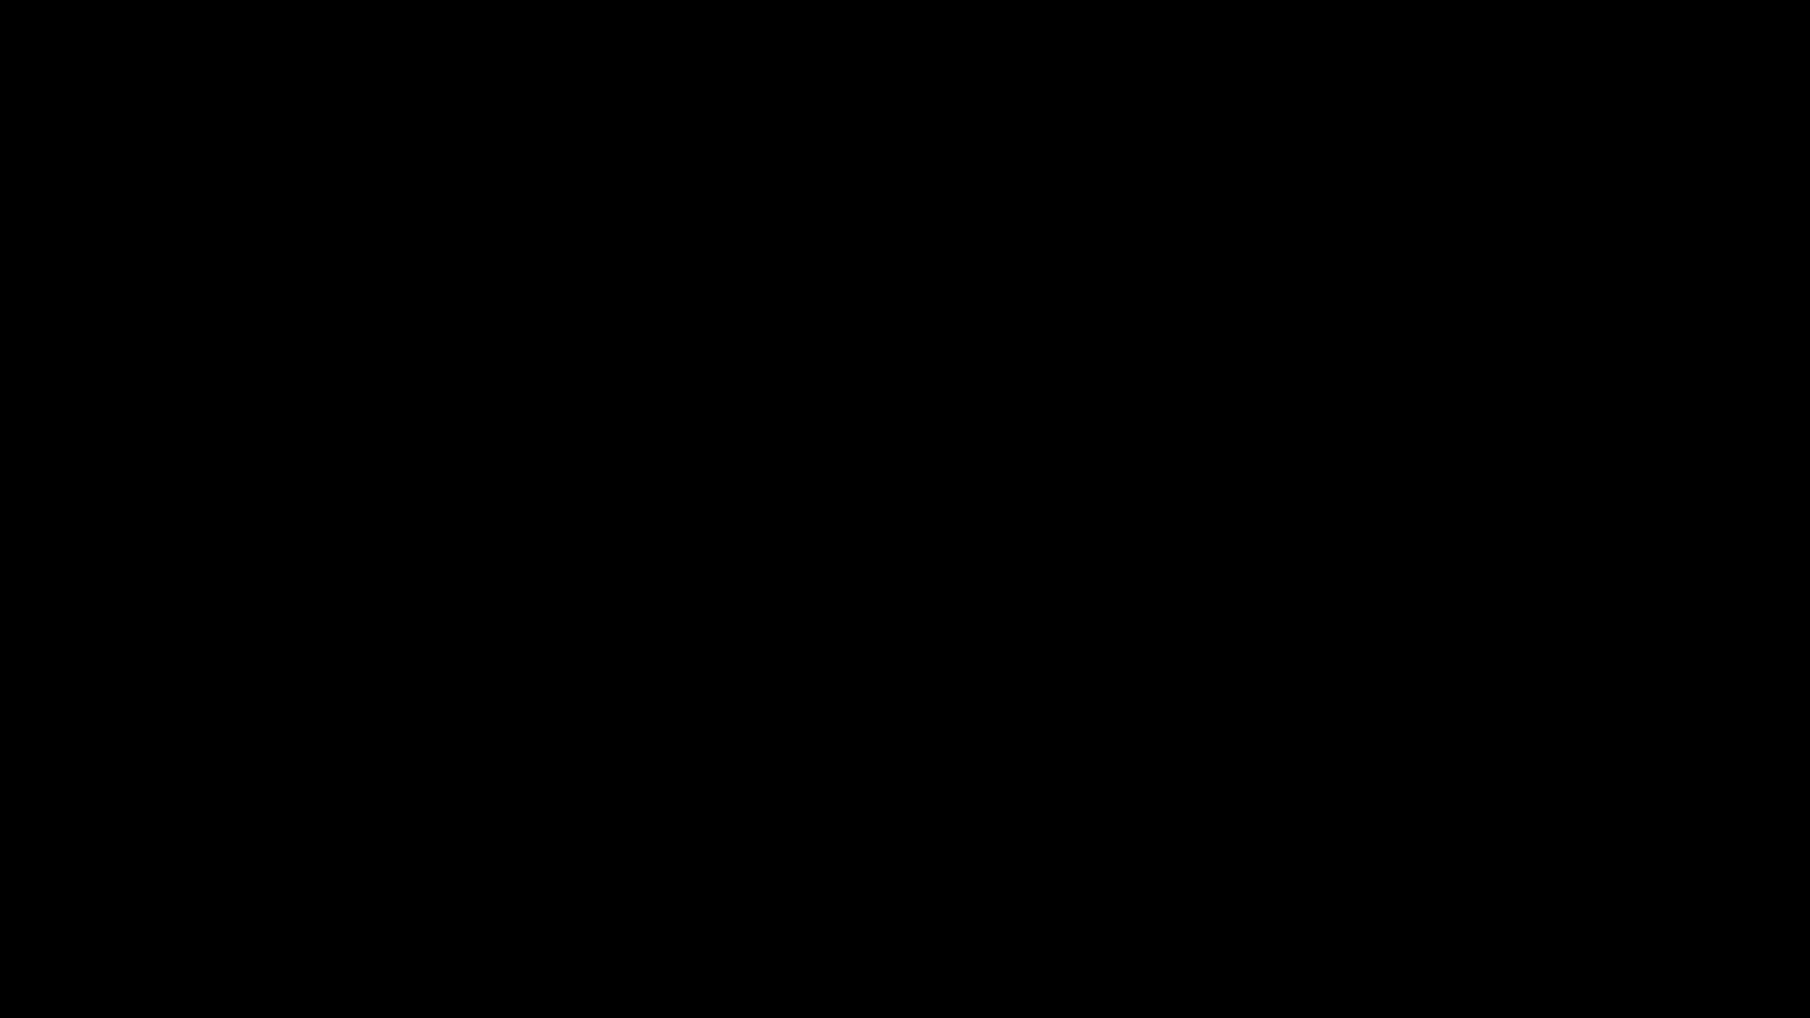